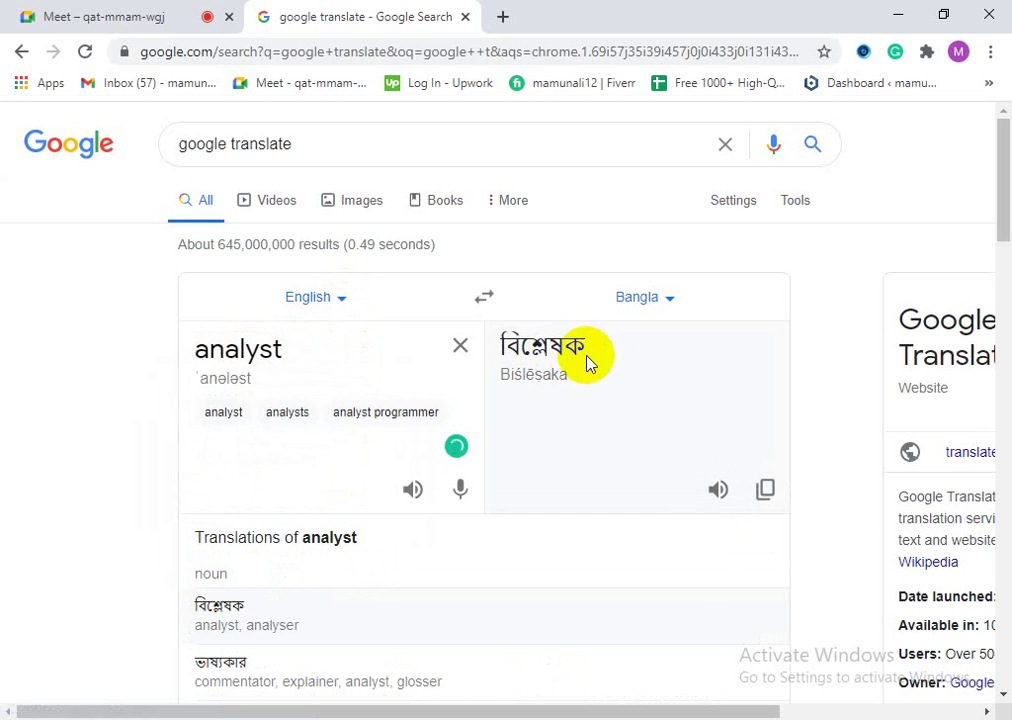
# Step: Search Google for 'google analytics' from the address bar and scroll through the results
pyautogui.moveTo(585, 350); pyautogui.dragTo(499, 350)
pyautogui.click(603, 357)
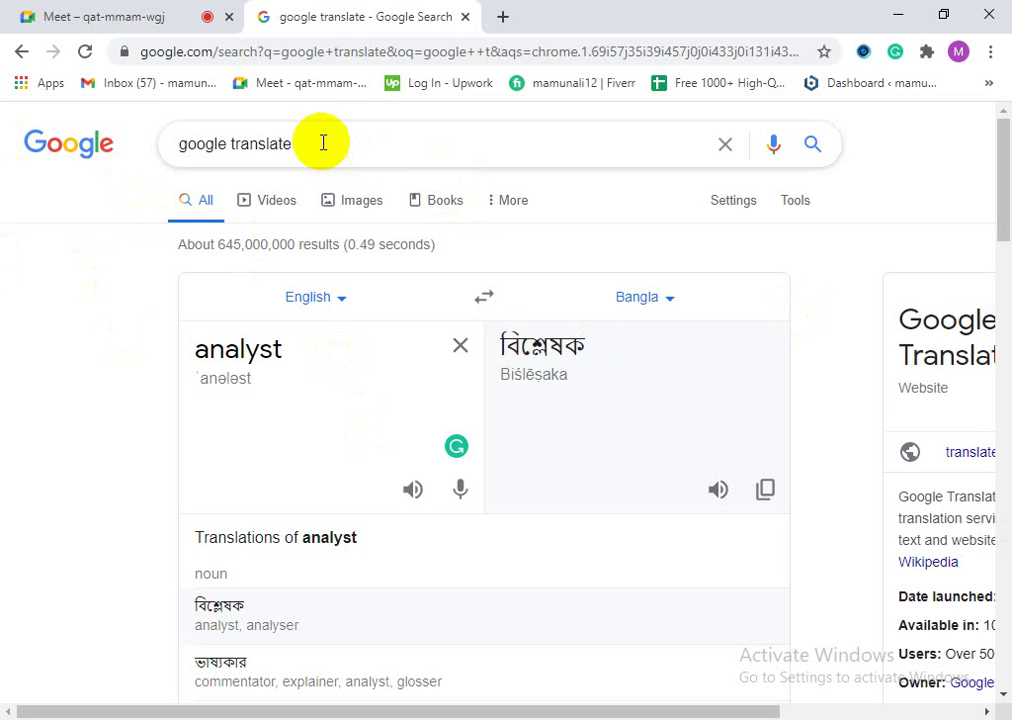
pyautogui.click(379, 52)
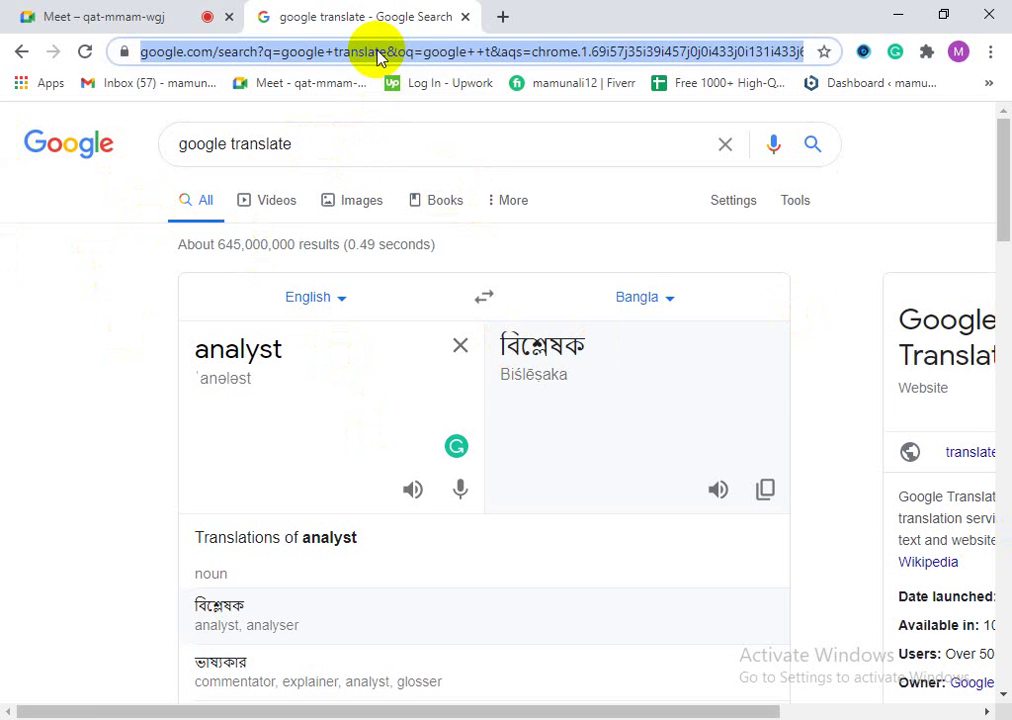
pyautogui.write('goog')
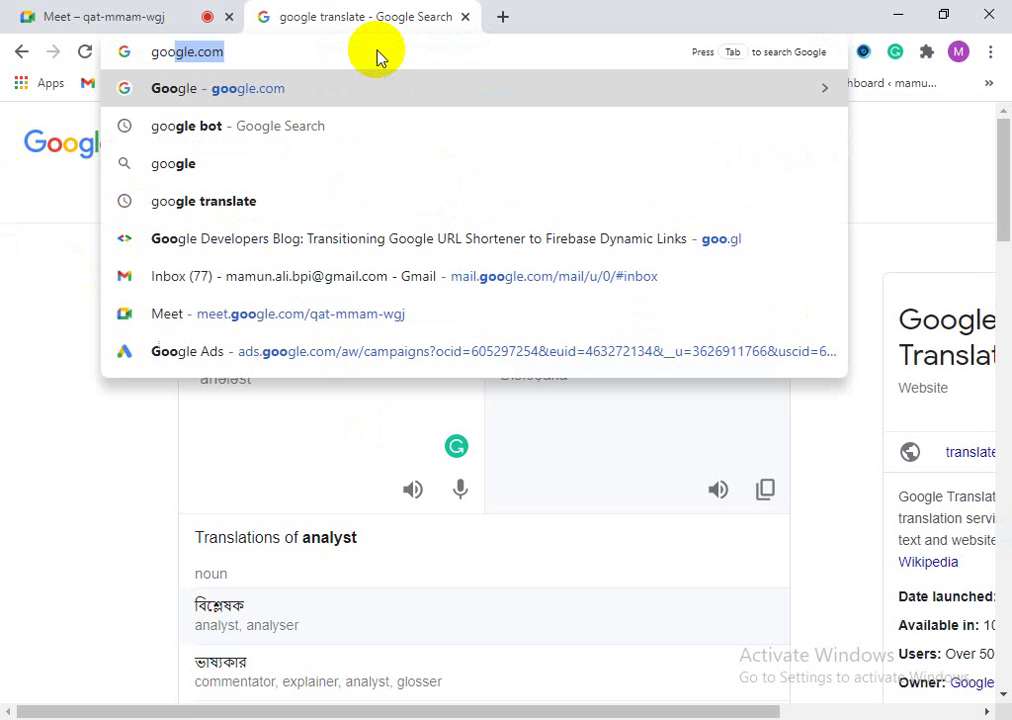
pyautogui.write('l')
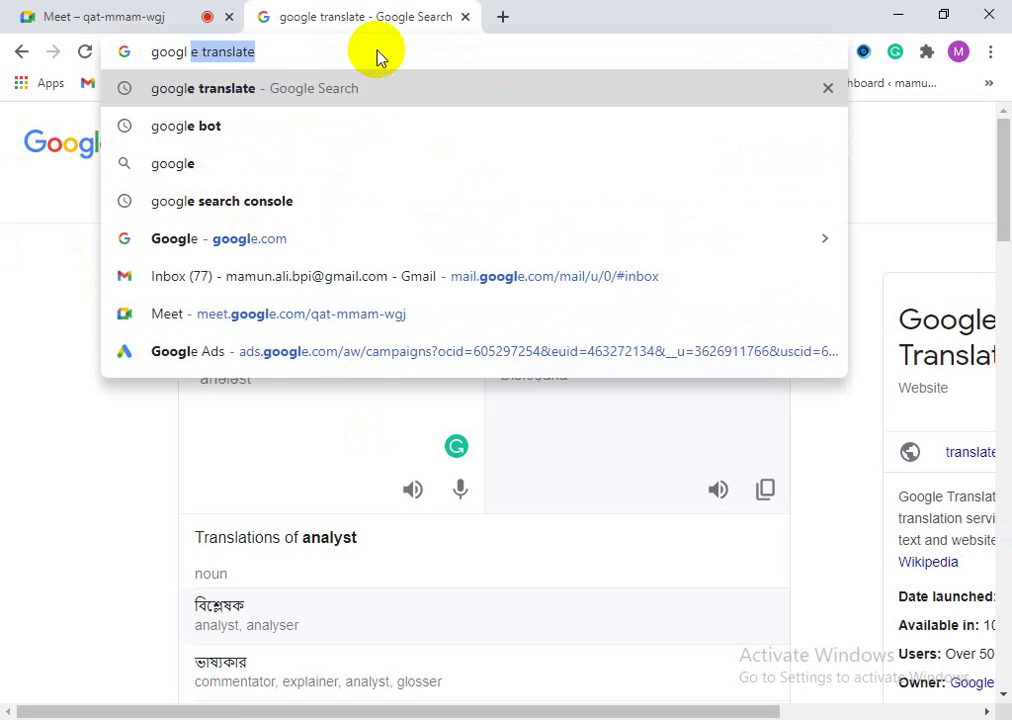
pyautogui.press('BackSpace')
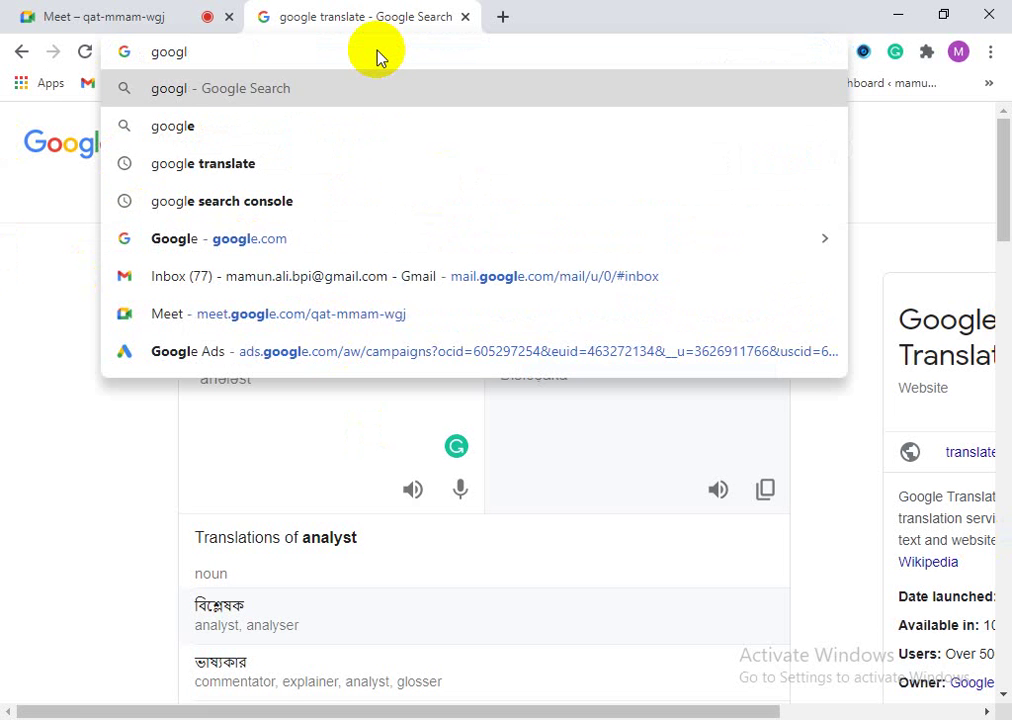
pyautogui.write('e a')
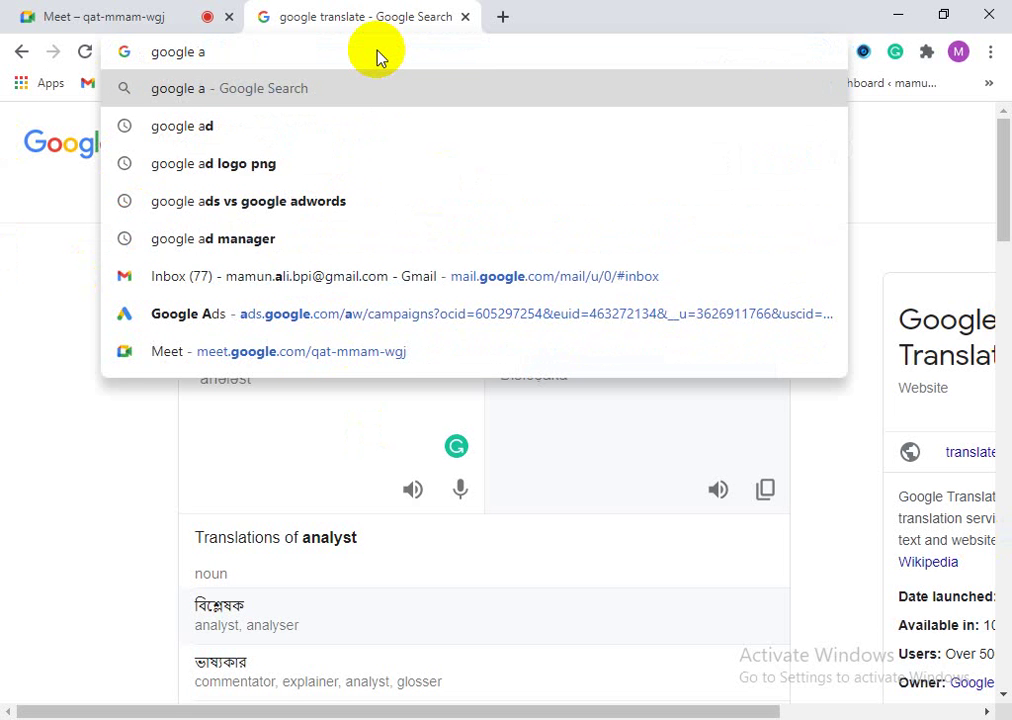
pyautogui.write('n')
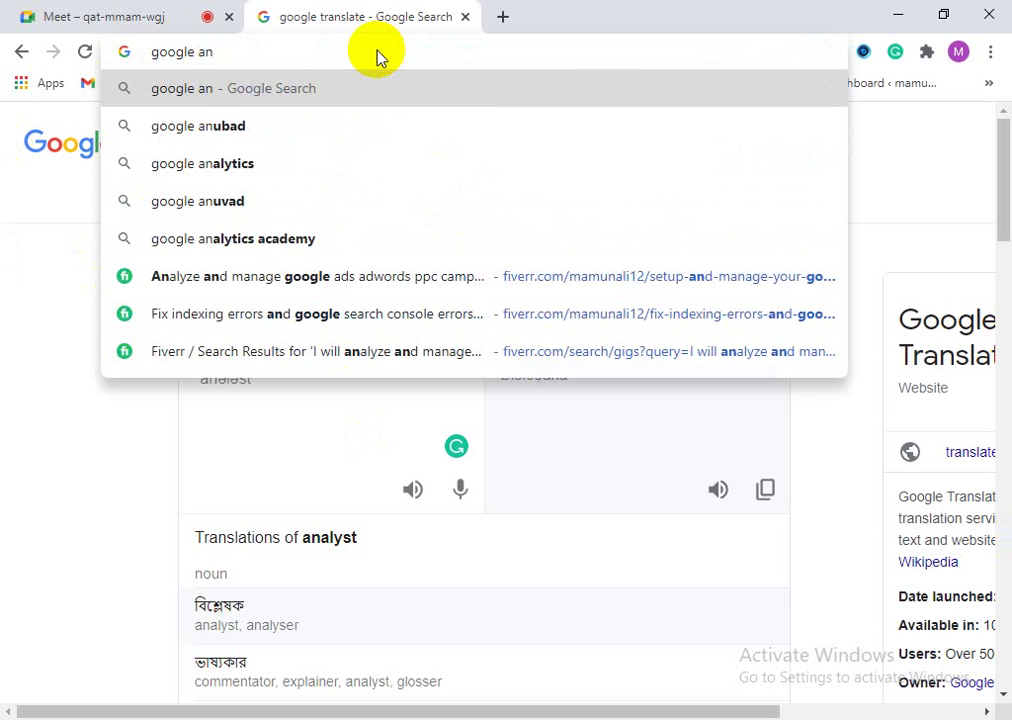
pyautogui.click(203, 163)
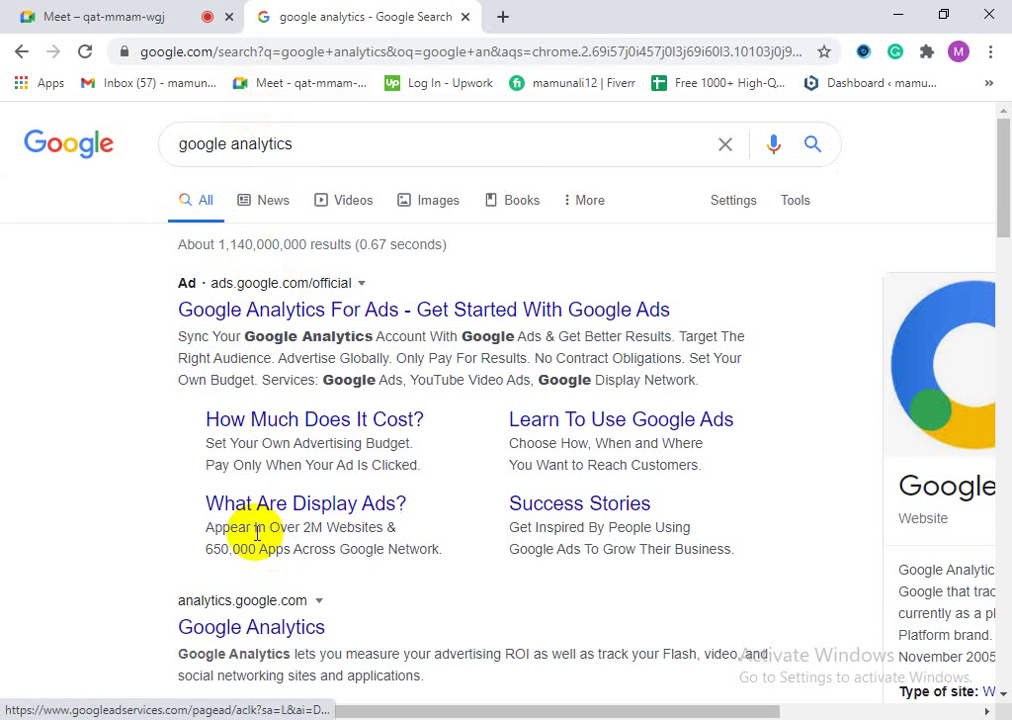
pyautogui.scroll(-2, 244, 357)
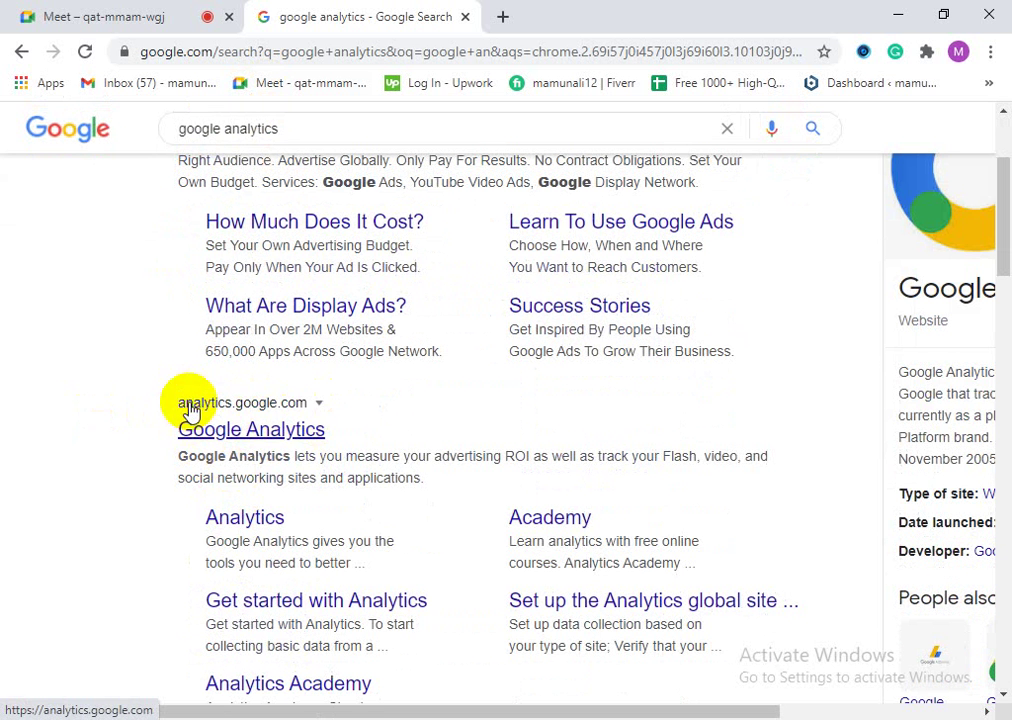
# Step: Open the Google Analytics site and look over the Welcome to Google Analytics page
pyautogui.click(255, 435)
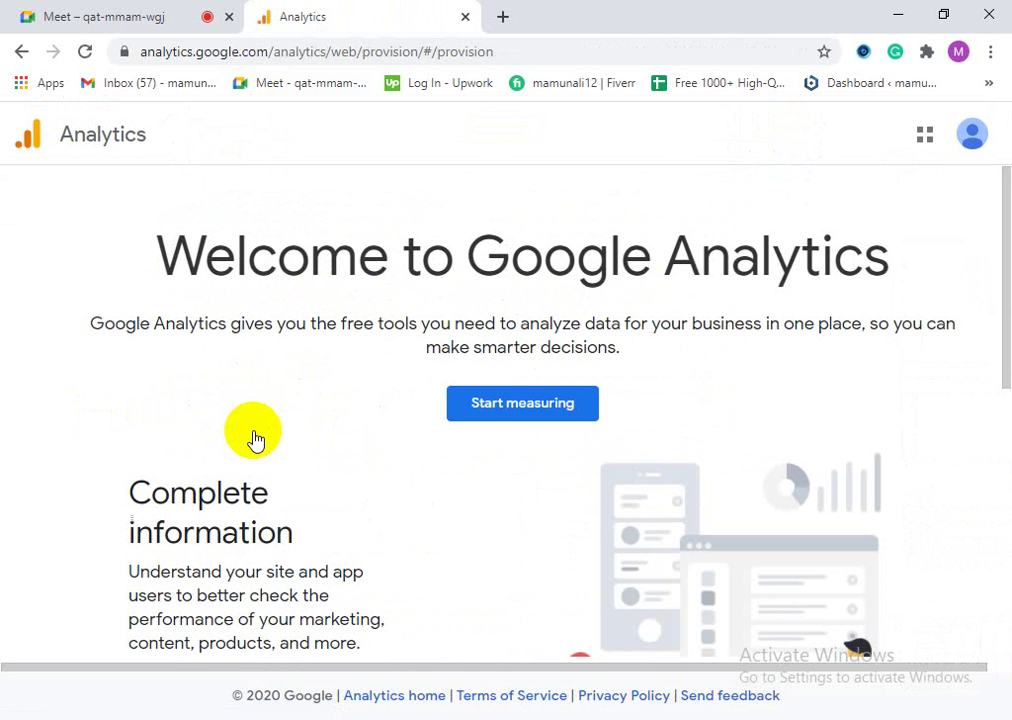
pyautogui.moveTo(160, 258); pyautogui.dragTo(960, 266)
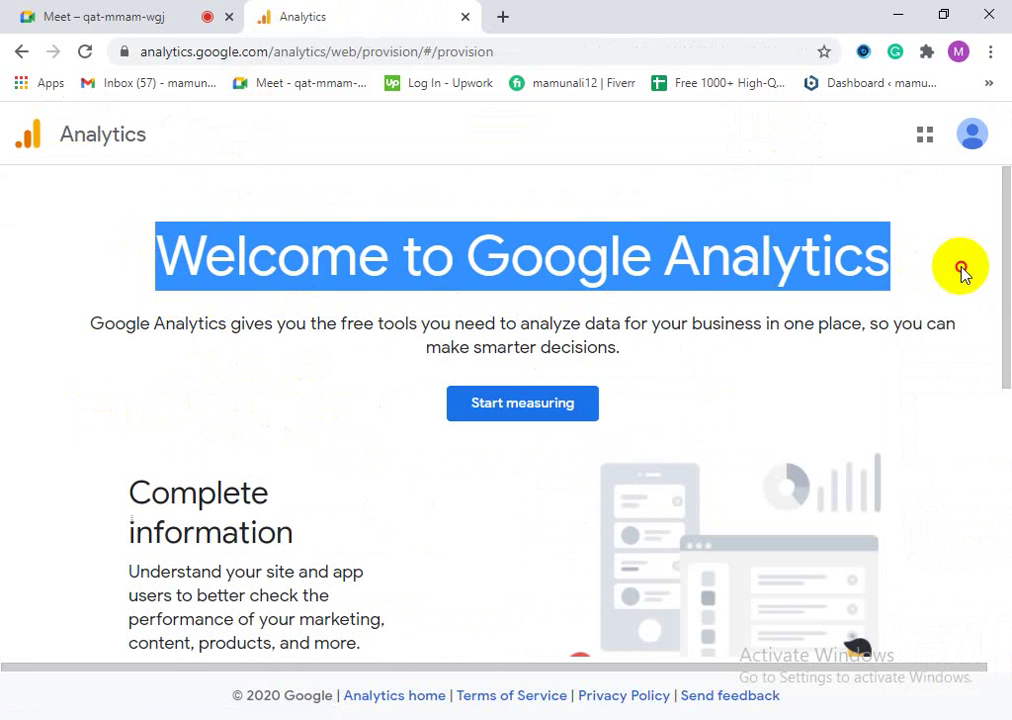
pyautogui.click(797, 258)
pyautogui.scroll(-3, 360, 340)
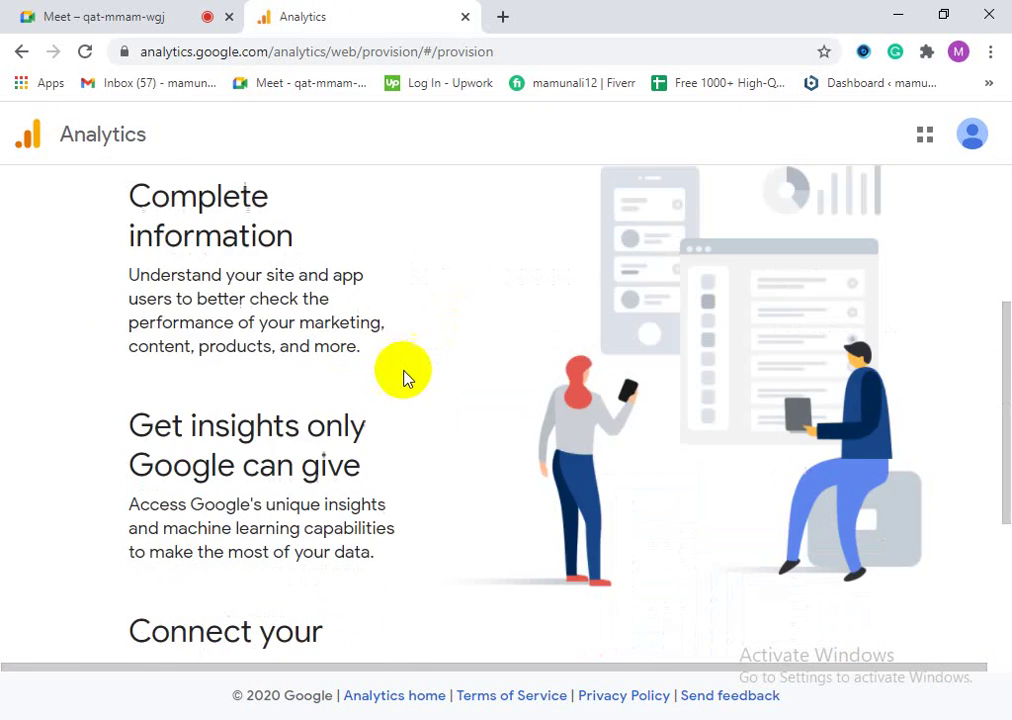
pyautogui.scroll(3, 472, 478)
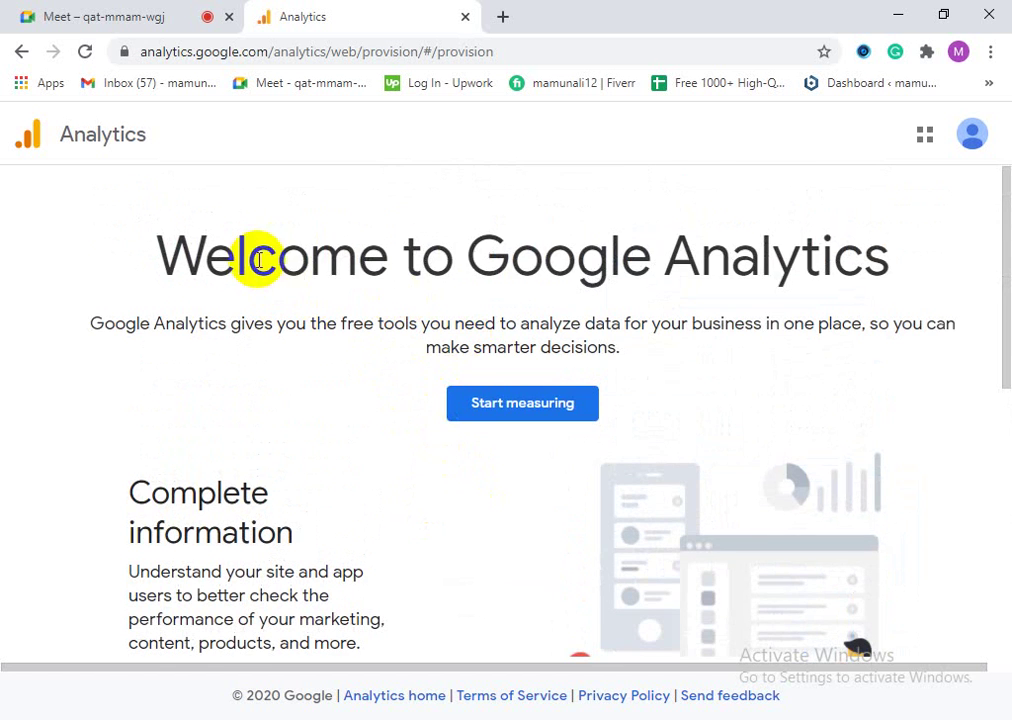
pyautogui.moveTo(247, 256); pyautogui.dragTo(772, 250)
pyautogui.click(772, 250)
pyautogui.scroll(-6, 800, 418)
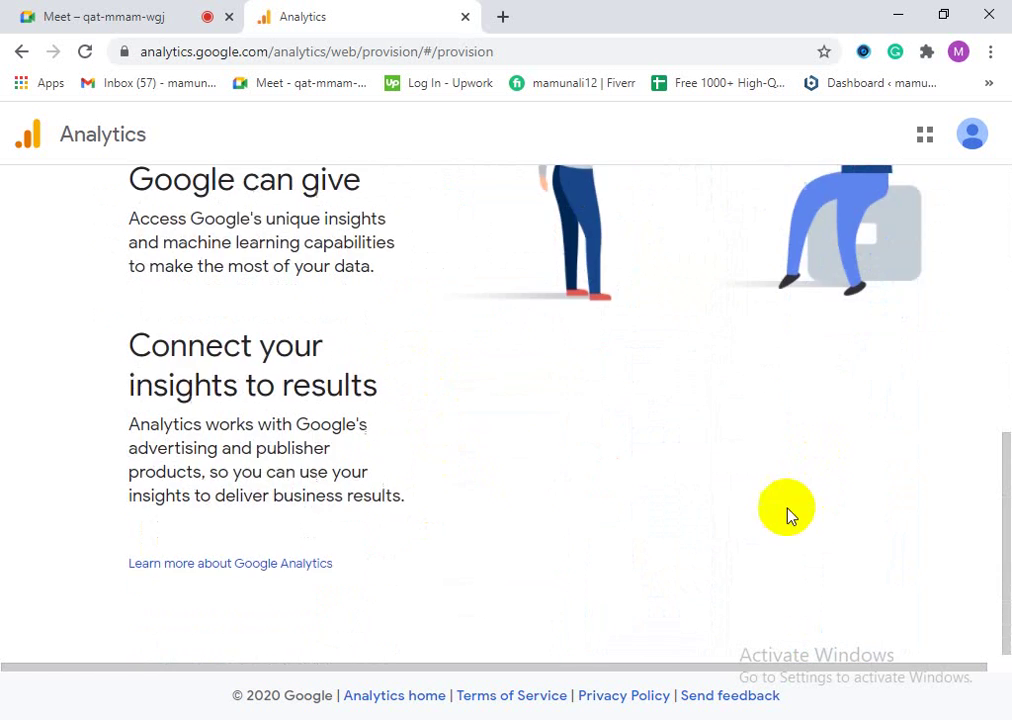
pyautogui.scroll(6, 398, 437)
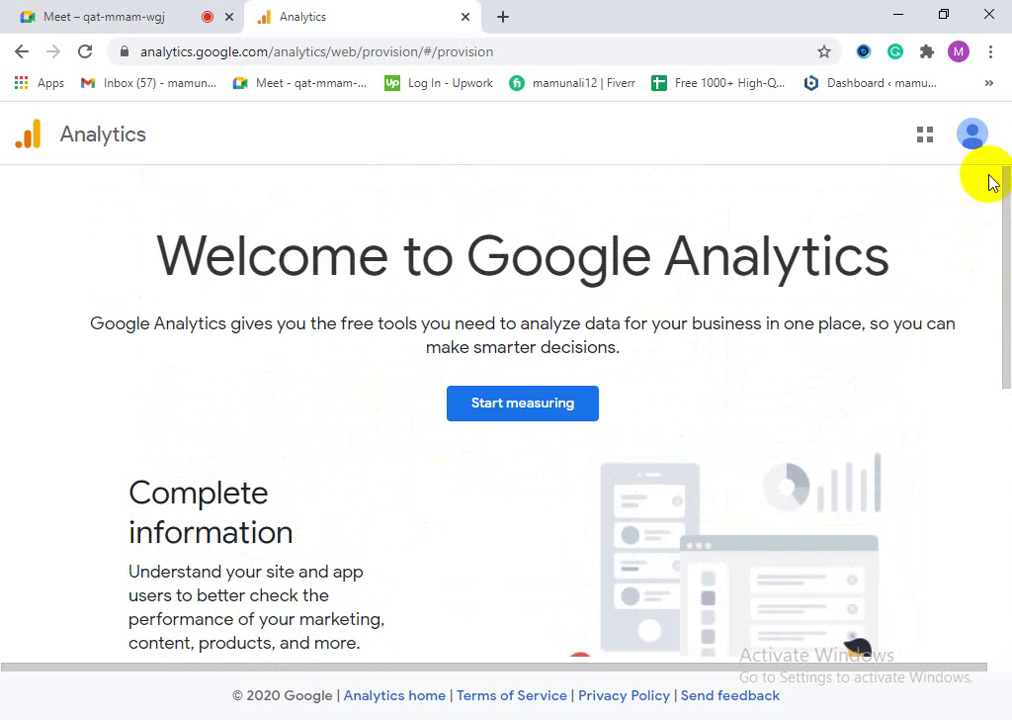
# Step: Check the Google account menu, then choose Start measuring to begin a new account
pyautogui.click(975, 140)
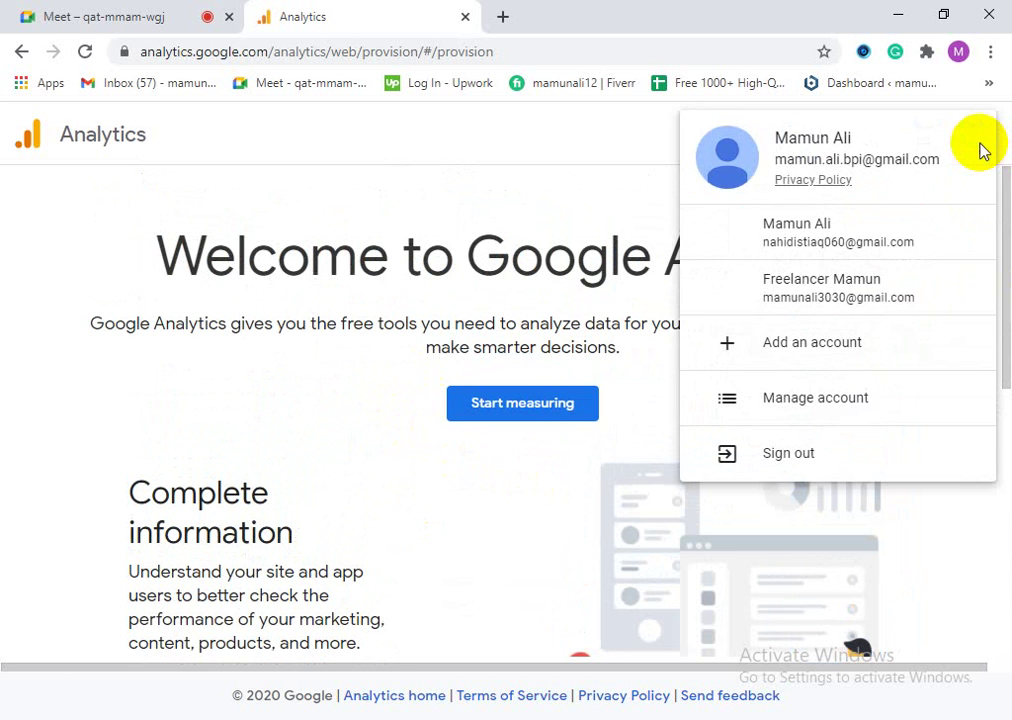
pyautogui.click(549, 136)
pyautogui.click(571, 413)
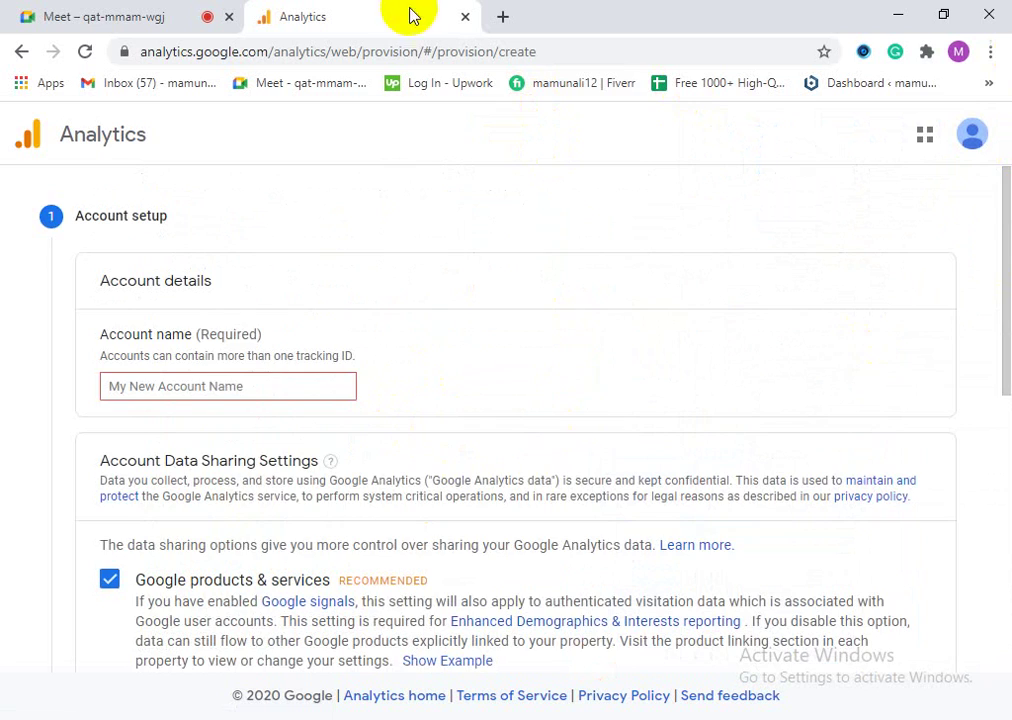
# Step: Enter 'M' as the account name, leave the default data-sharing options ticked, and continue
pyautogui.scroll(-3, 226, 420)
pyautogui.scroll(-3, 268, 615)
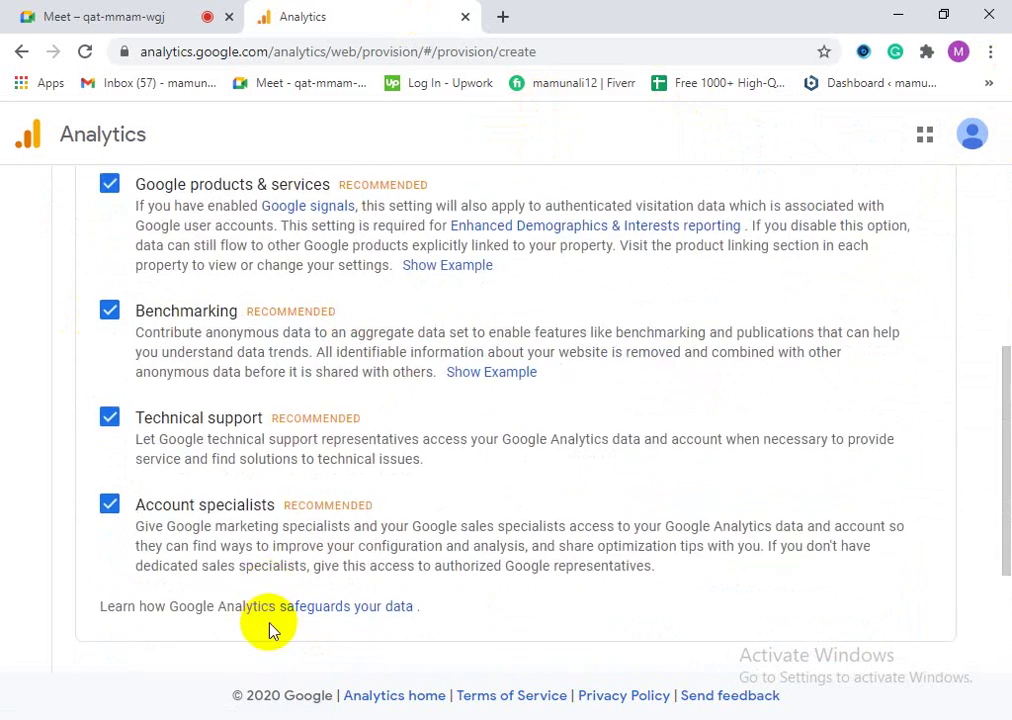
pyautogui.click(137, 587)
pyautogui.scroll(-1, 219, 614)
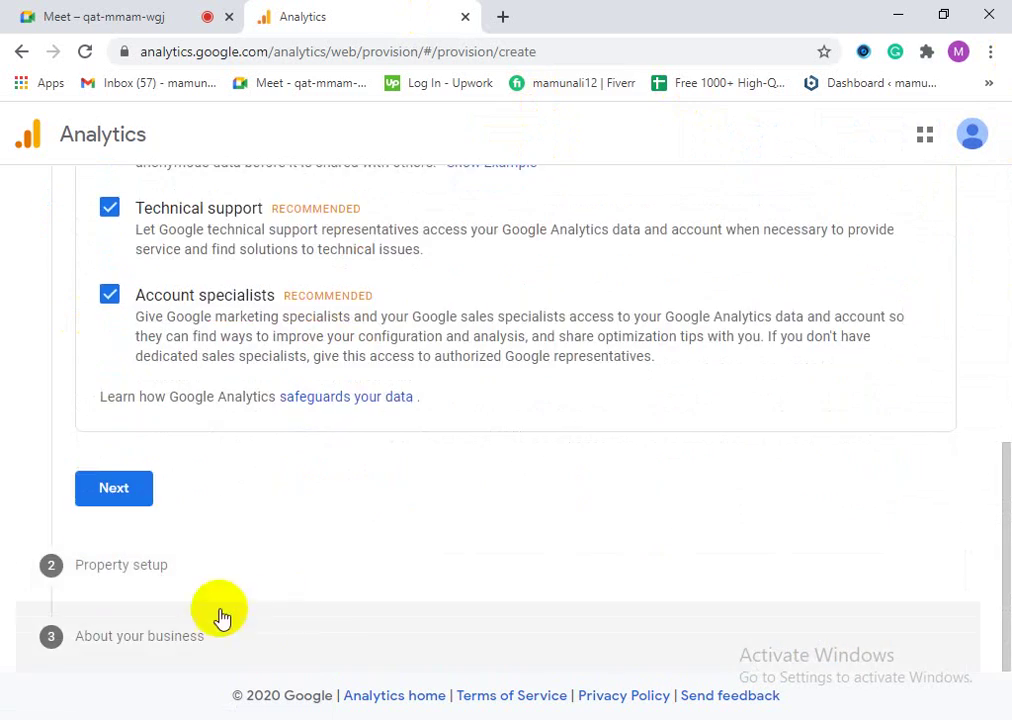
pyautogui.scroll(7, 355, 605)
pyautogui.click(189, 387)
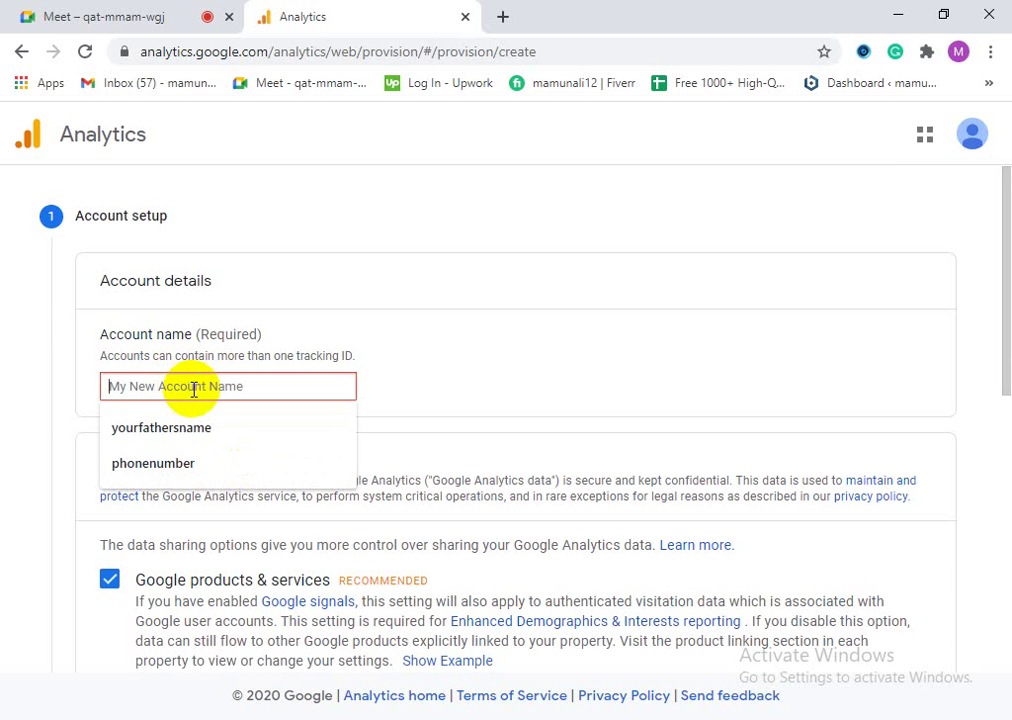
pyautogui.write('Mamun')
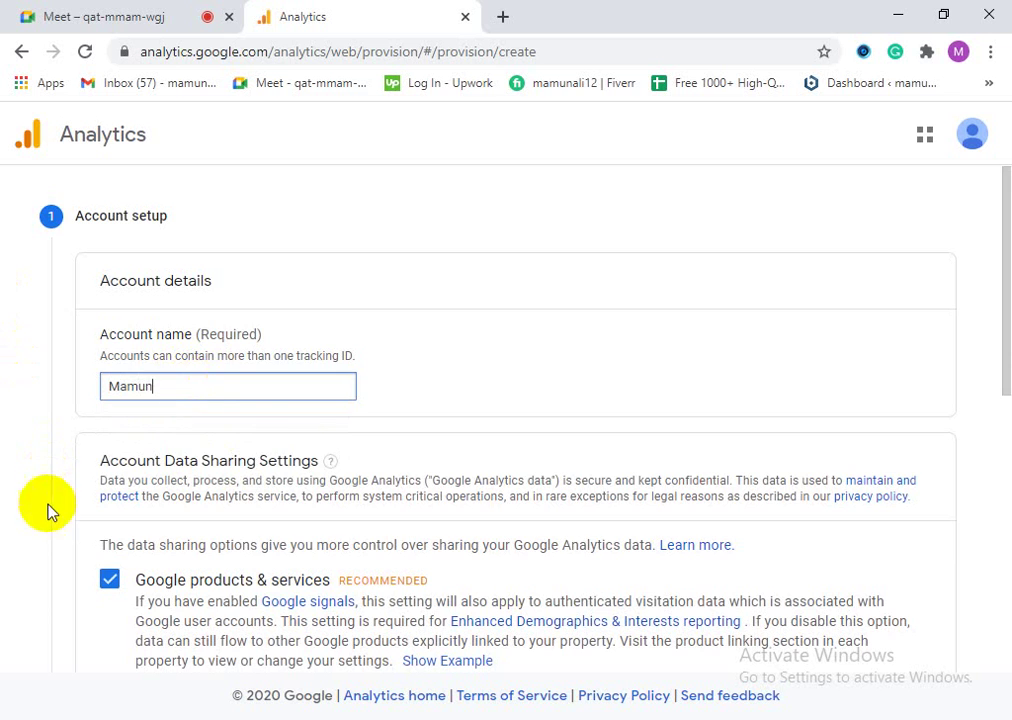
pyautogui.scroll(-6, 237, 429)
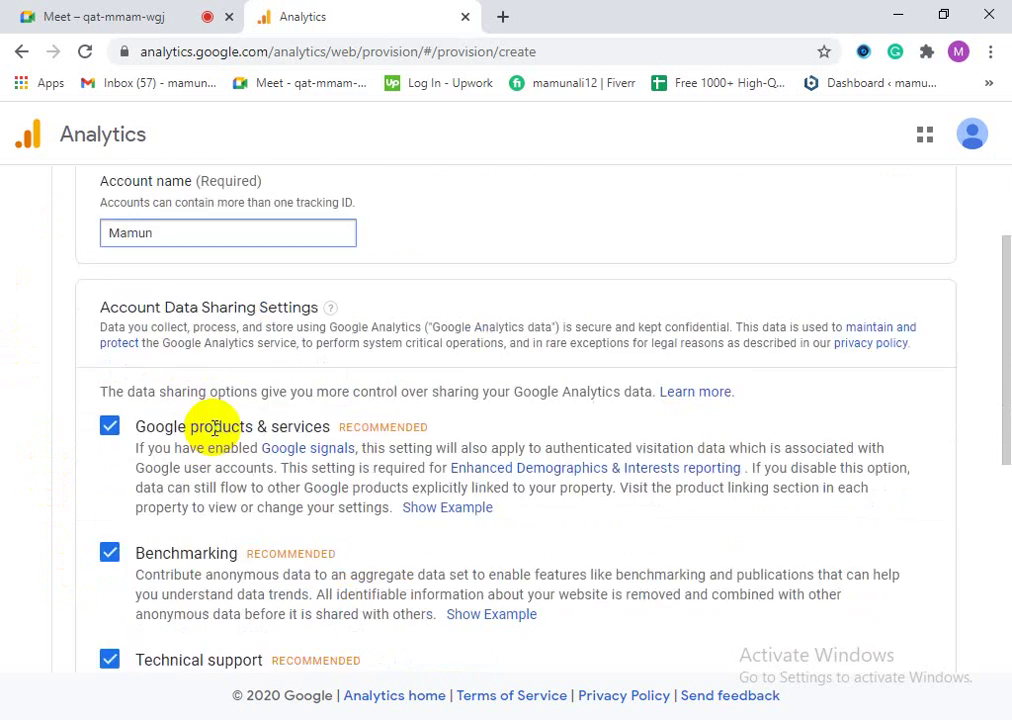
pyautogui.scroll(6, 181, 429)
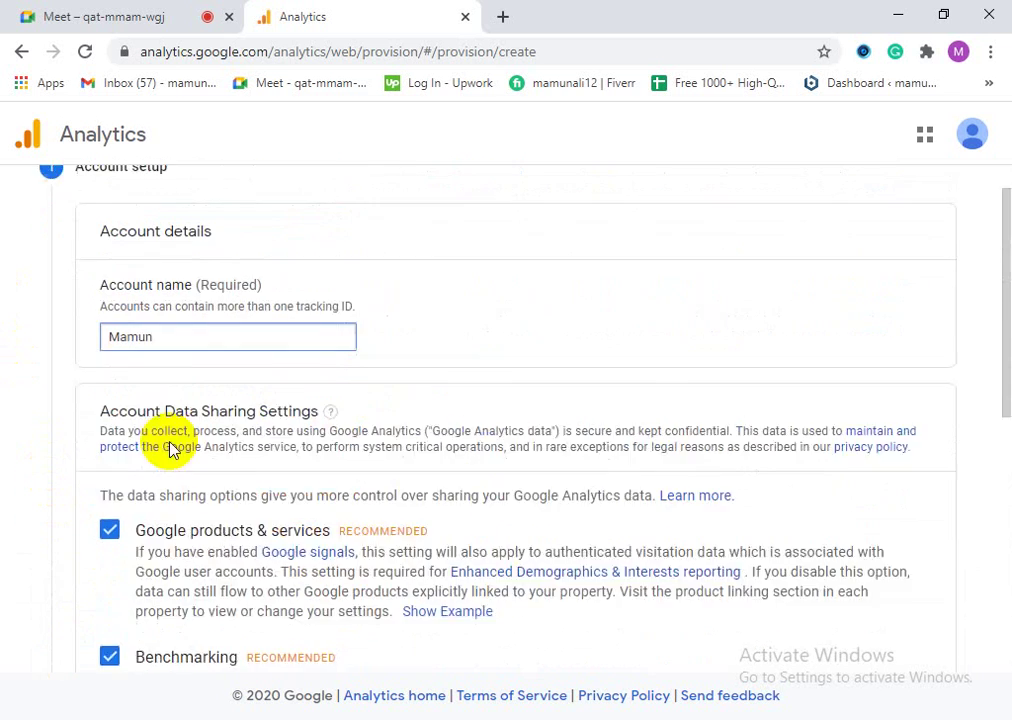
pyautogui.scroll(-6, 101, 492)
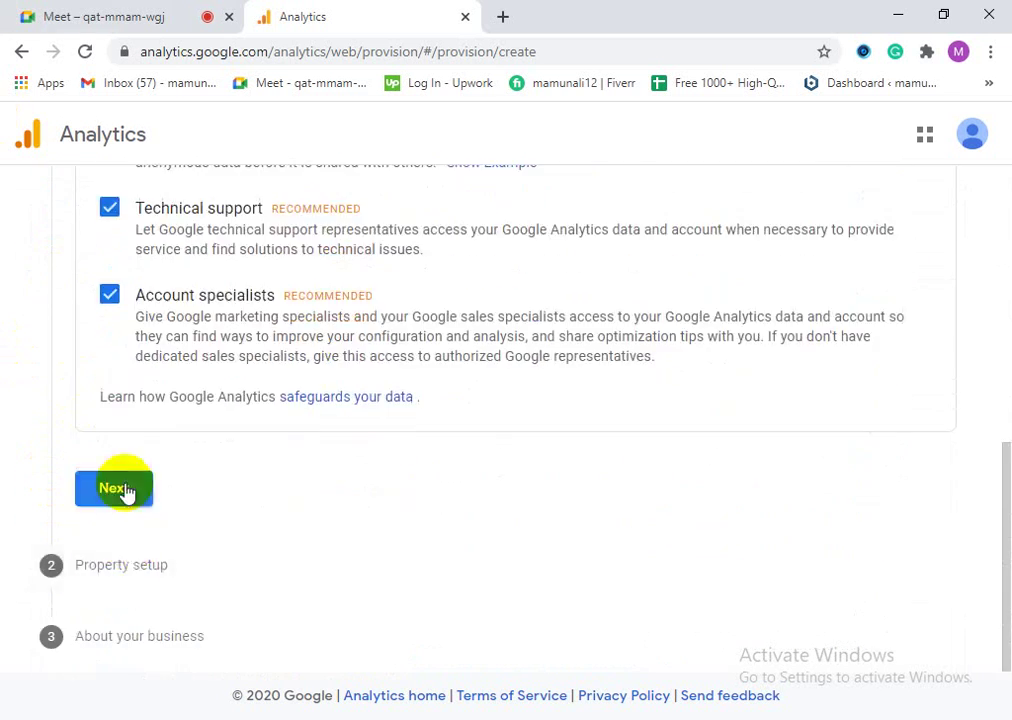
pyautogui.click(124, 491)
# Step: Name the property with the site owner's name followed by 'blog'
pyautogui.scroll(1, 129, 490)
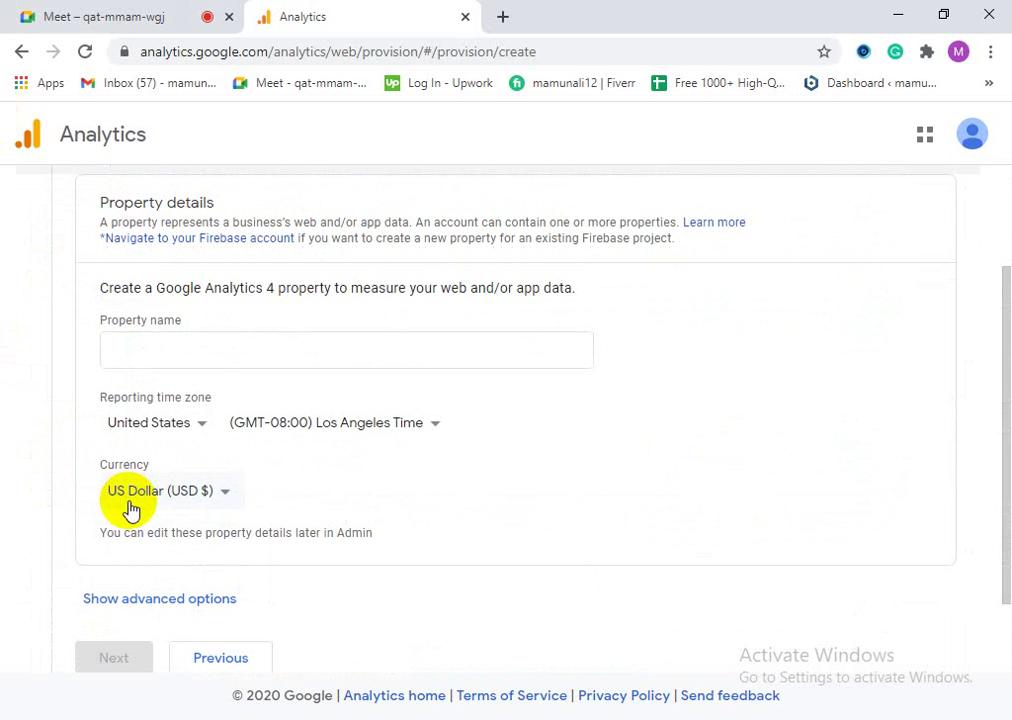
pyautogui.click(147, 344)
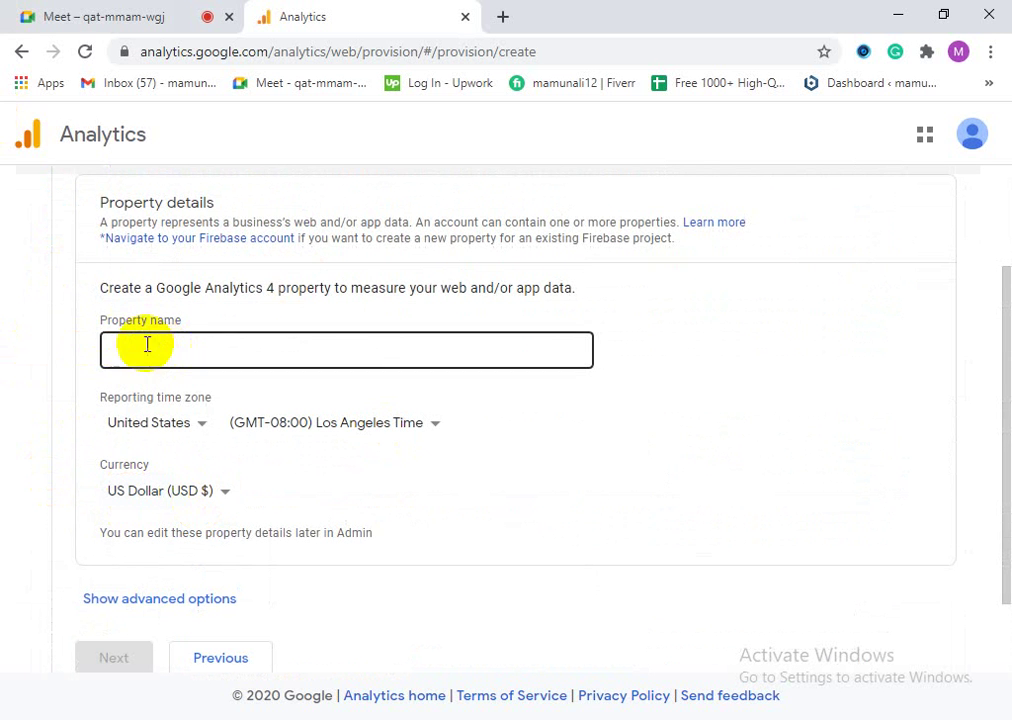
pyautogui.scroll(2, 150, 345)
pyautogui.scroll(-1, 190, 492)
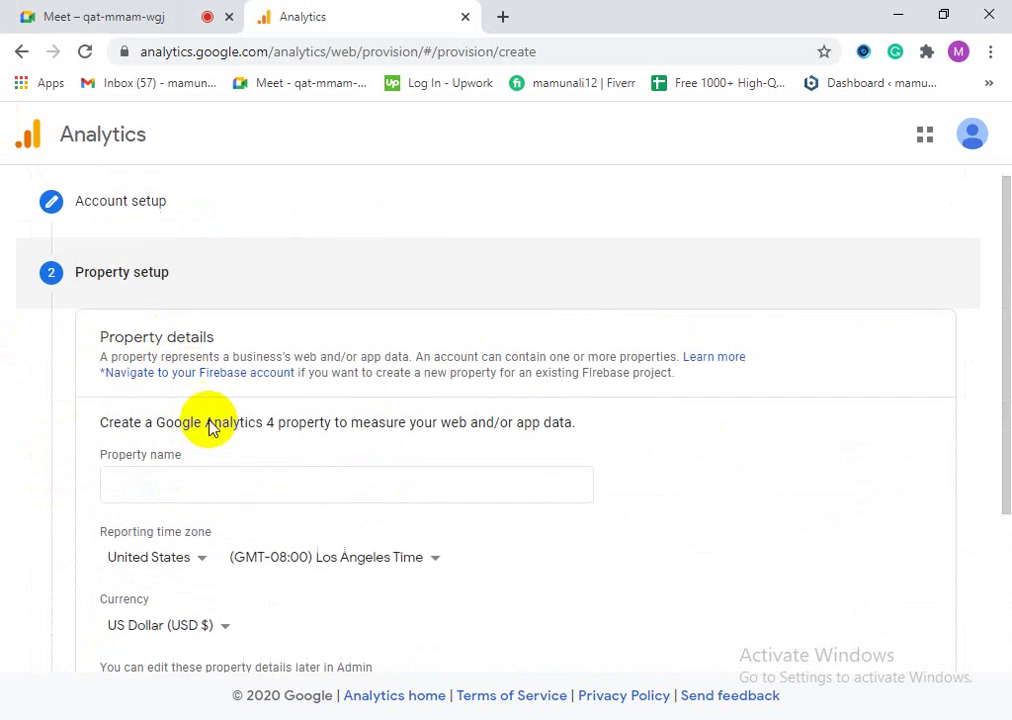
pyautogui.click(211, 393)
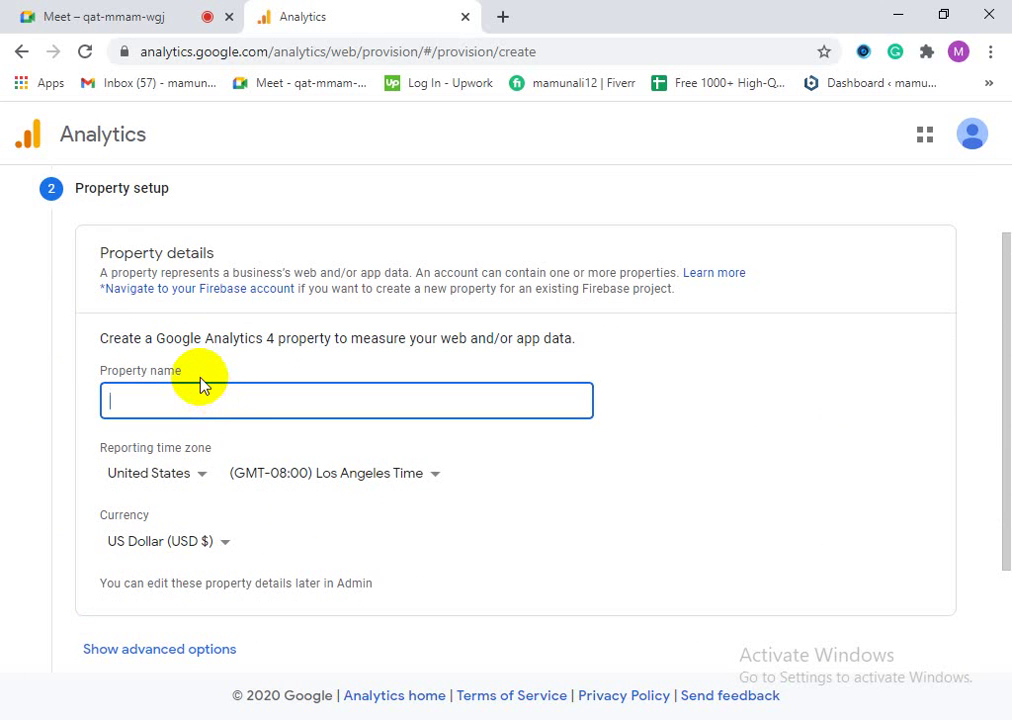
pyautogui.write('Mamun blog')
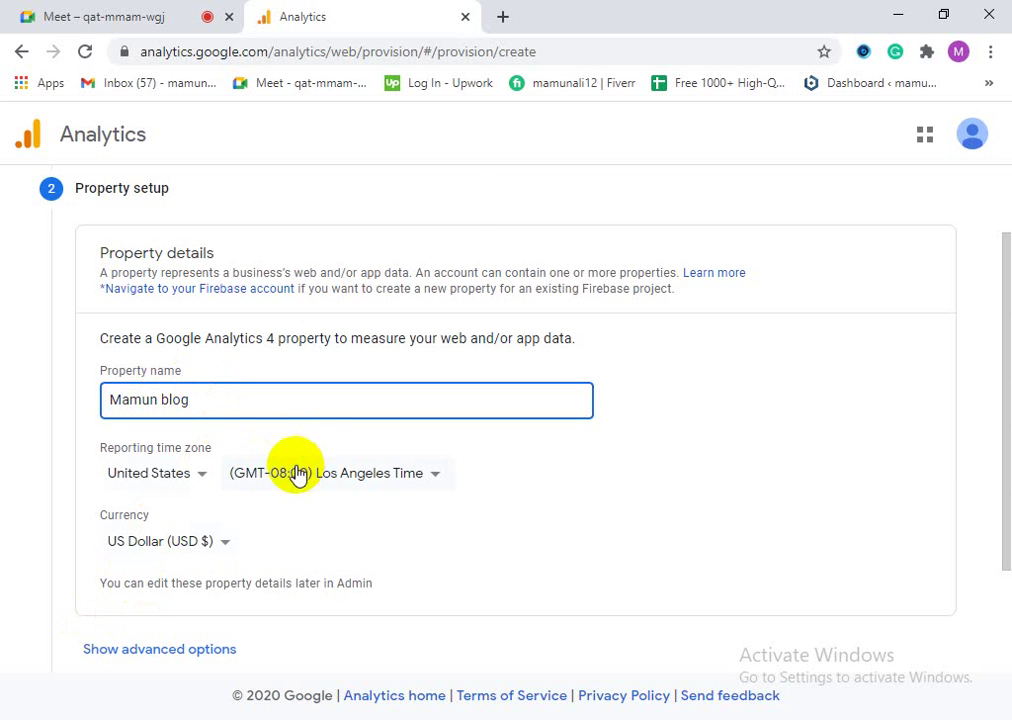
# Step: Set the property's reporting country to Bangladesh
pyautogui.click(297, 474)
pyautogui.click(192, 481)
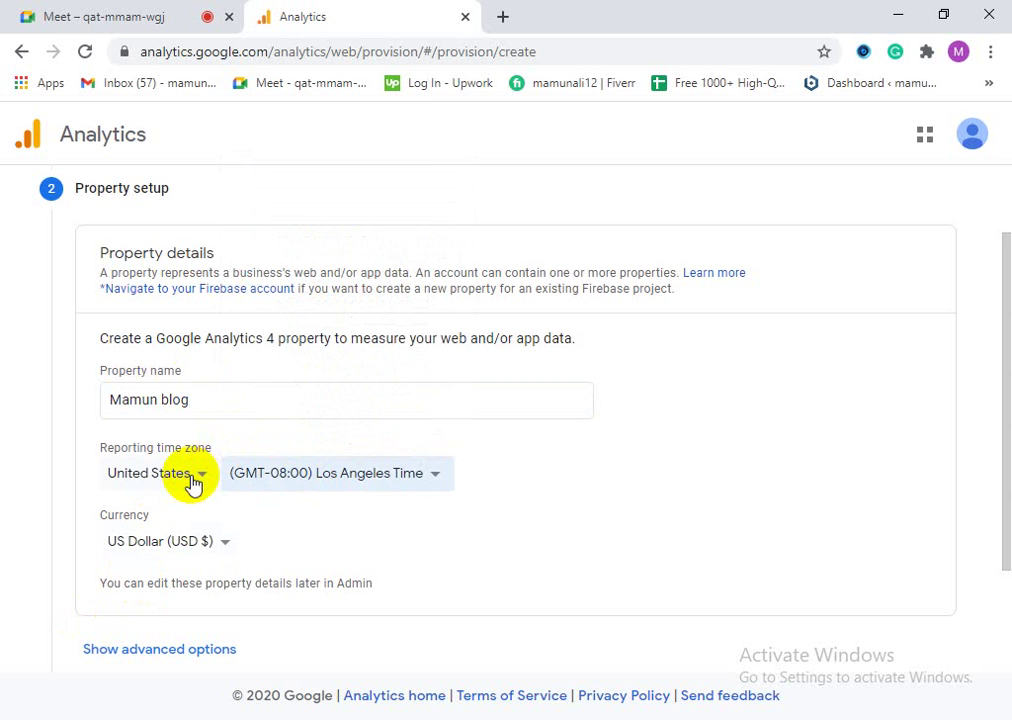
pyautogui.click(192, 481)
pyautogui.scroll(-1, 228, 463)
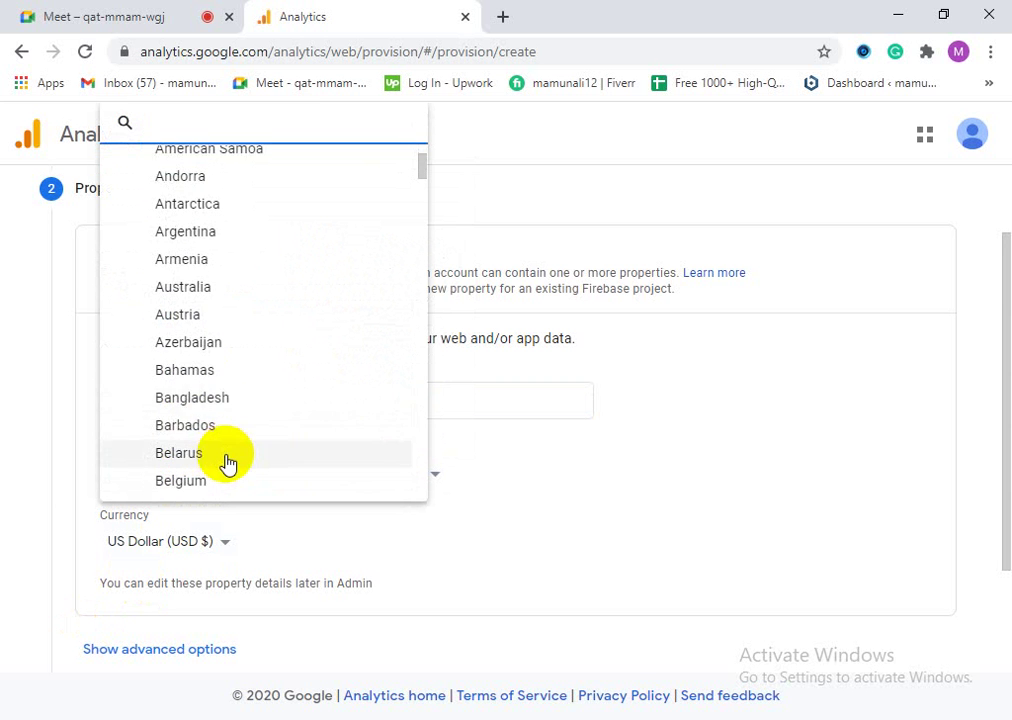
pyautogui.click(196, 398)
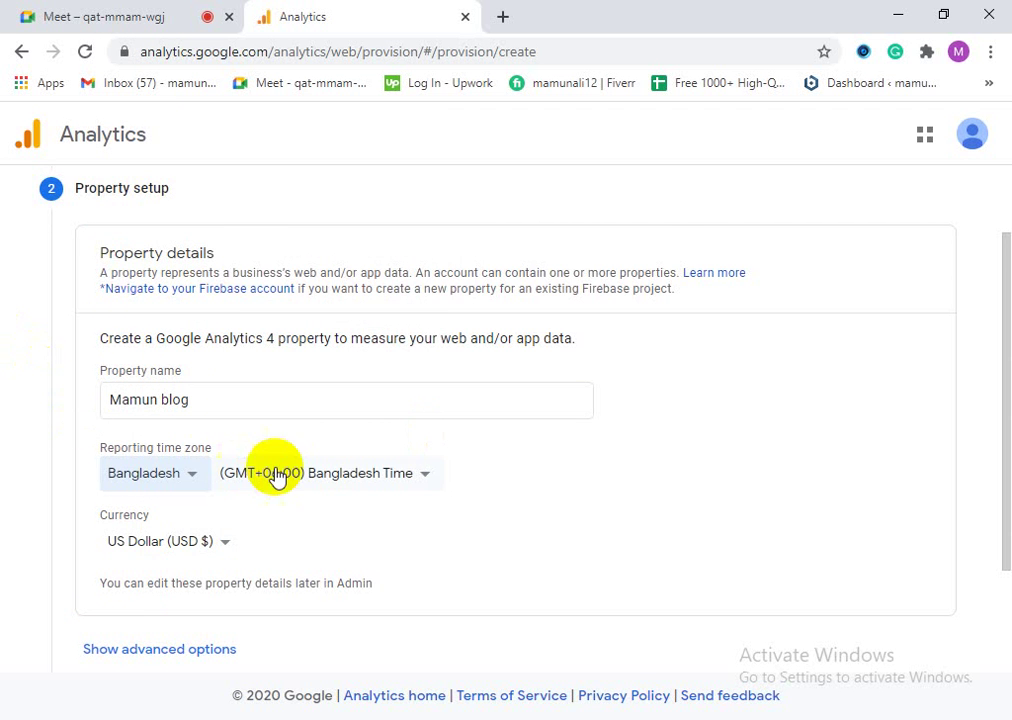
# Step: Keep US Dollar (USD $) as the property currency
pyautogui.scroll(-1, 277, 476)
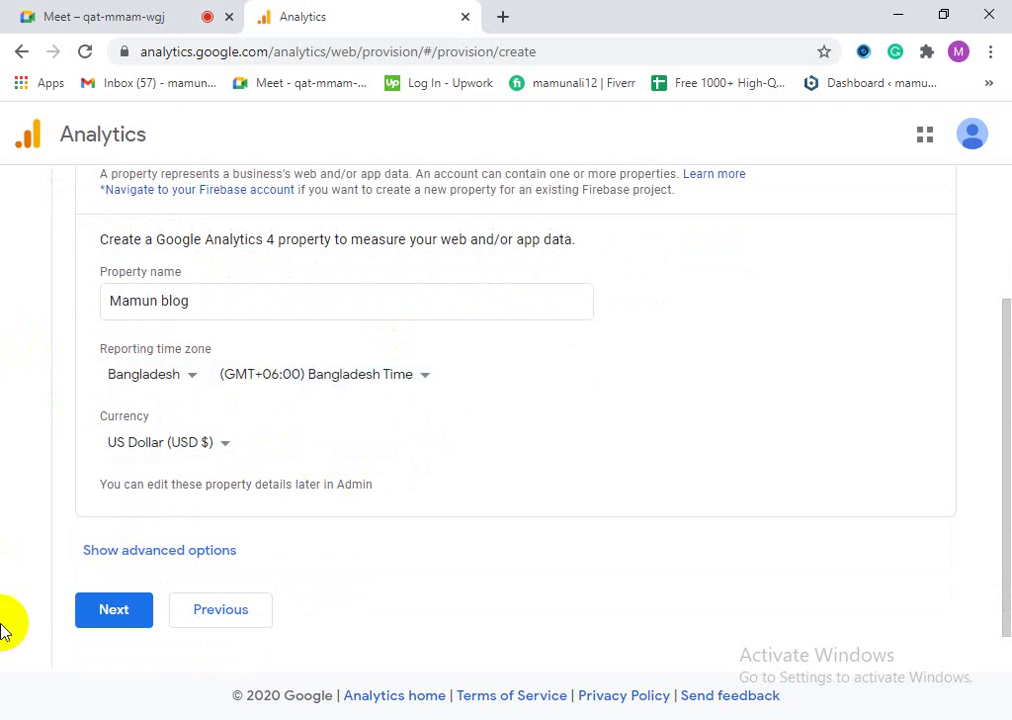
pyautogui.click(160, 444)
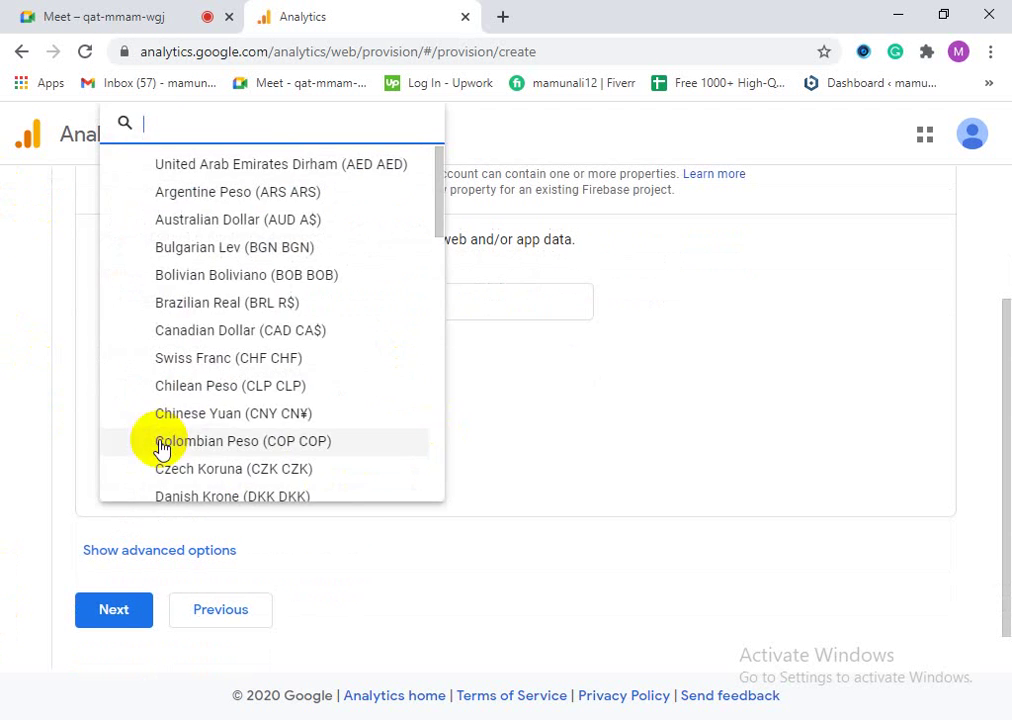
pyautogui.click(105, 527)
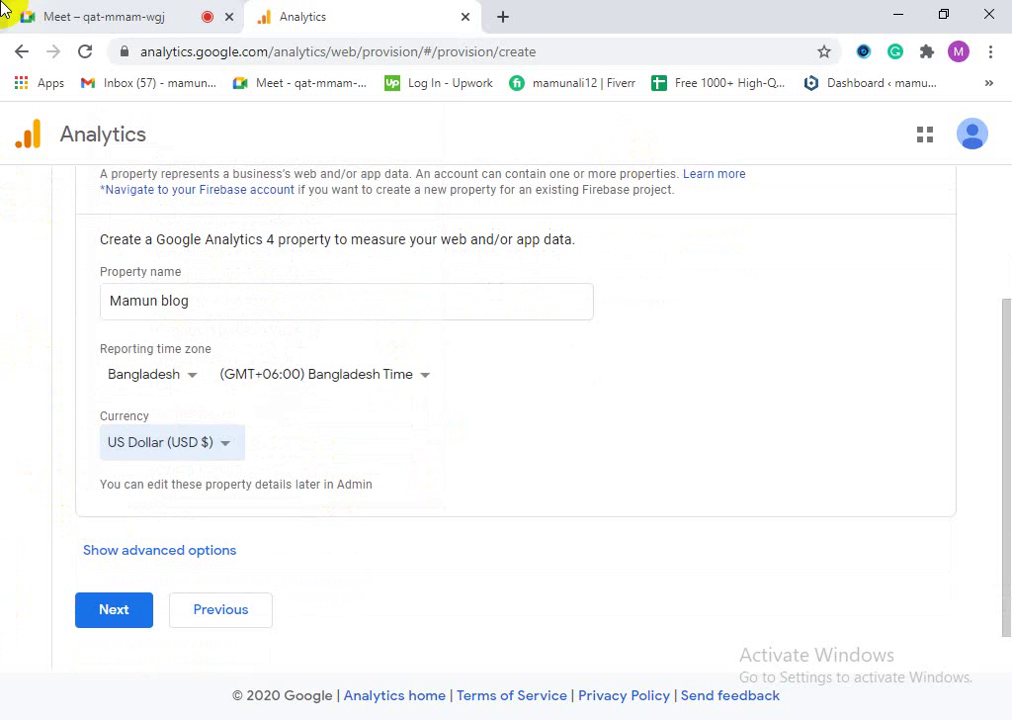
pyautogui.click(203, 460)
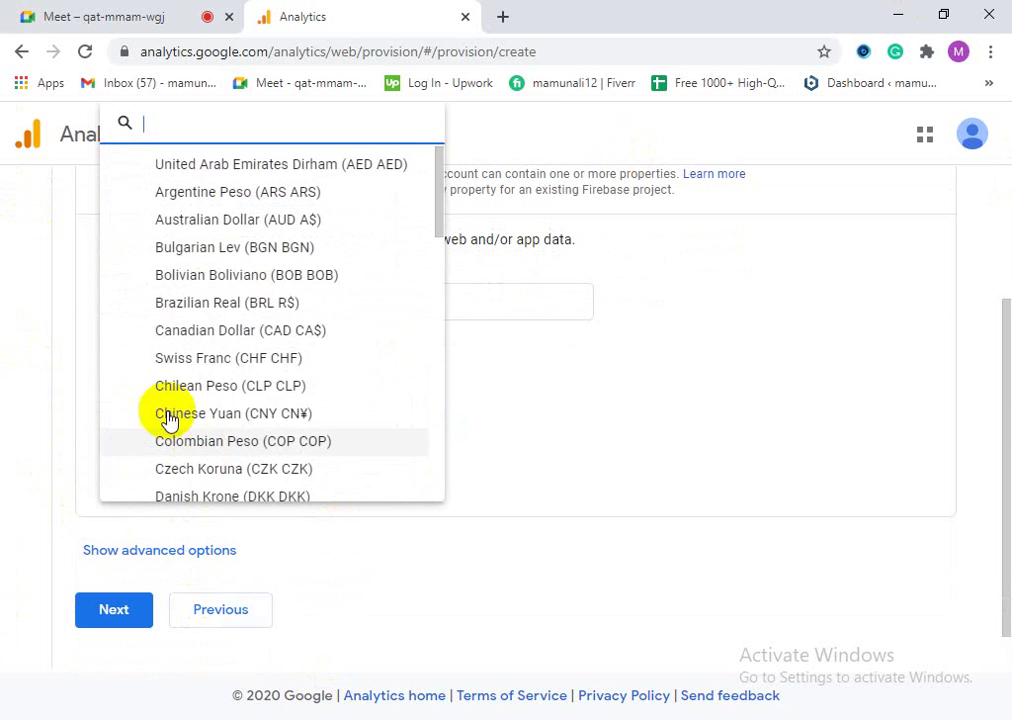
pyautogui.scroll(-7, 360, 392)
pyautogui.scroll(-2, 366, 388)
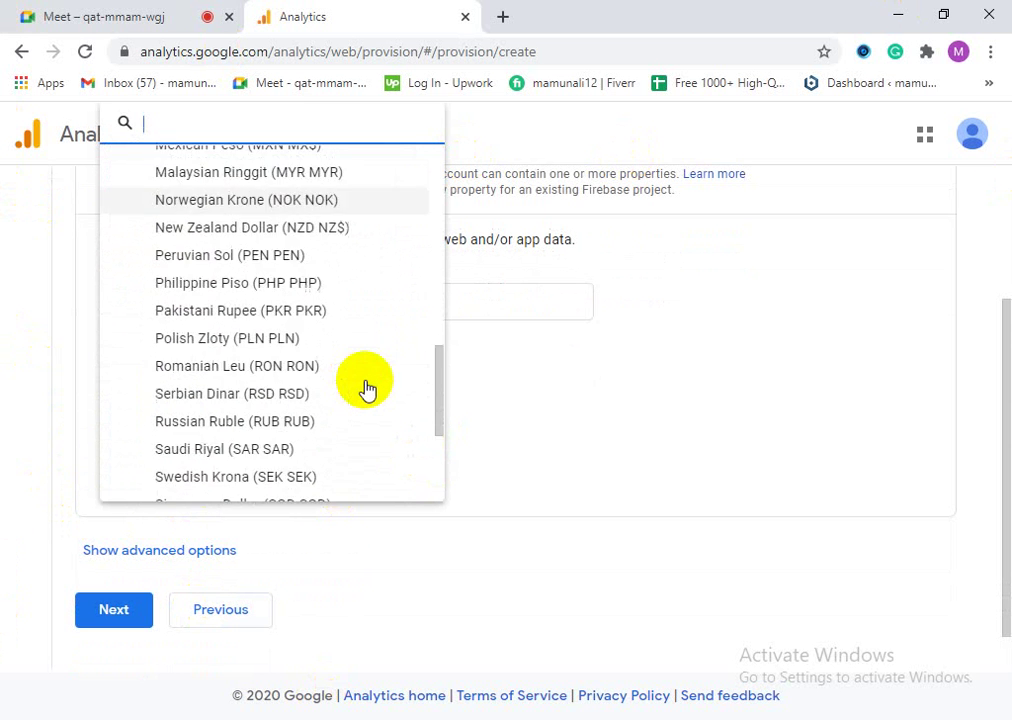
pyautogui.scroll(7, 373, 388)
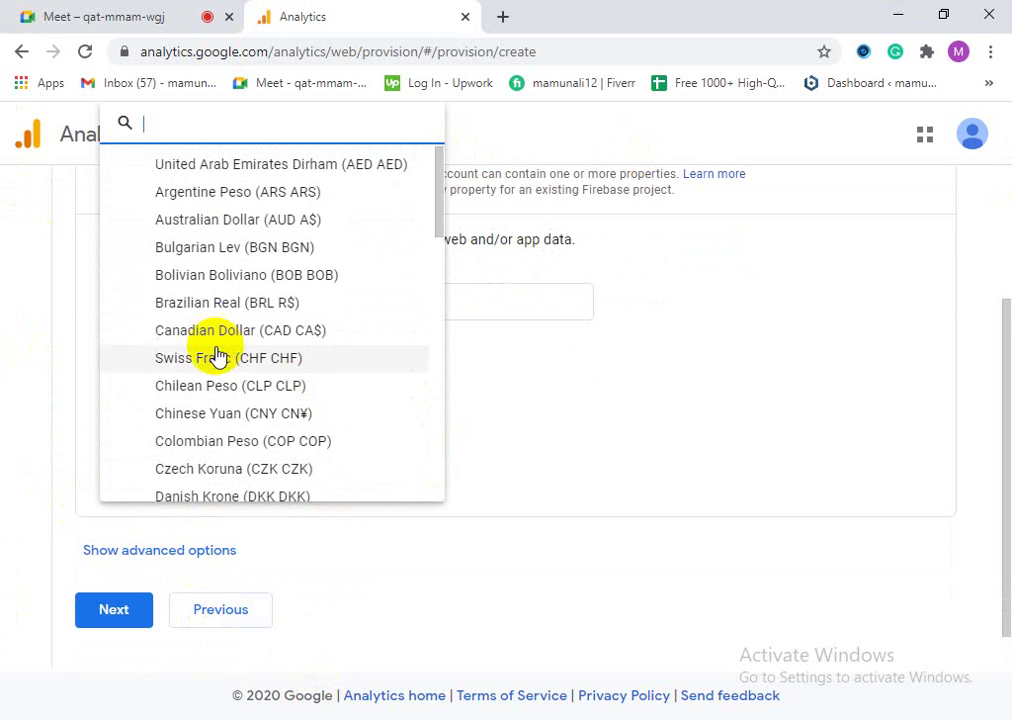
pyautogui.scroll(-1, 267, 346)
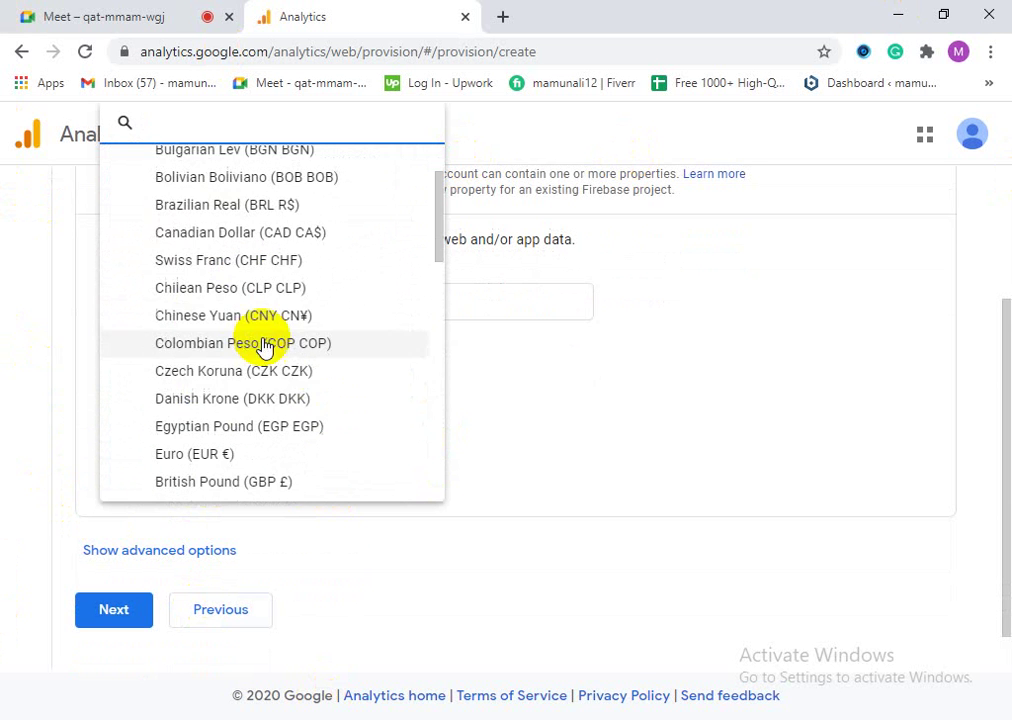
pyautogui.scroll(-3, 316, 420)
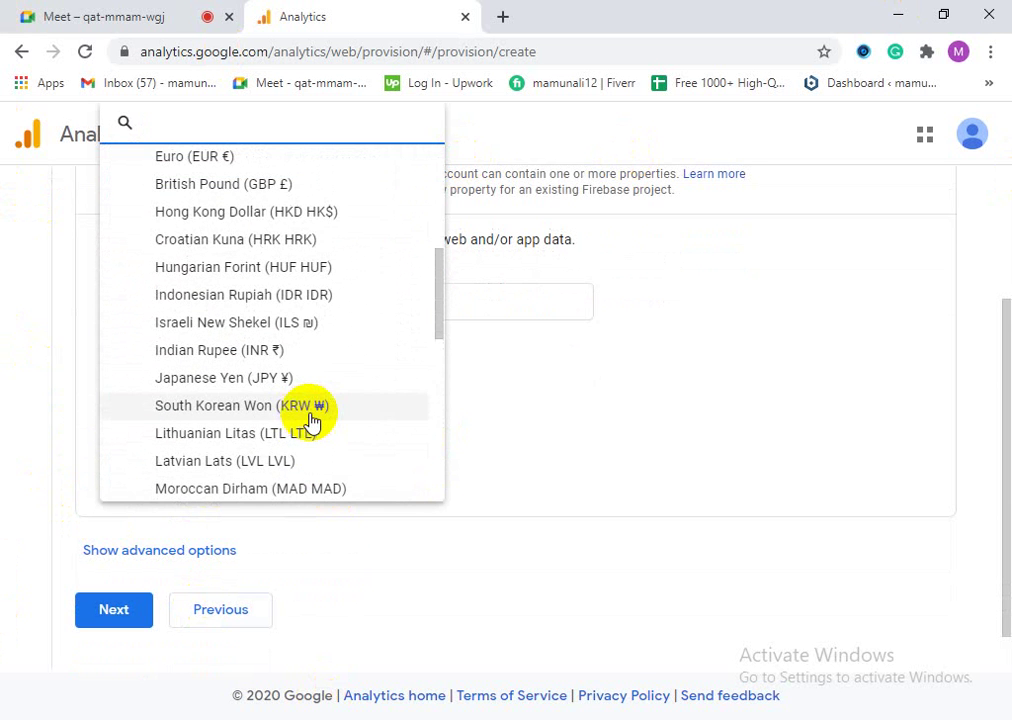
pyautogui.scroll(-5, 310, 420)
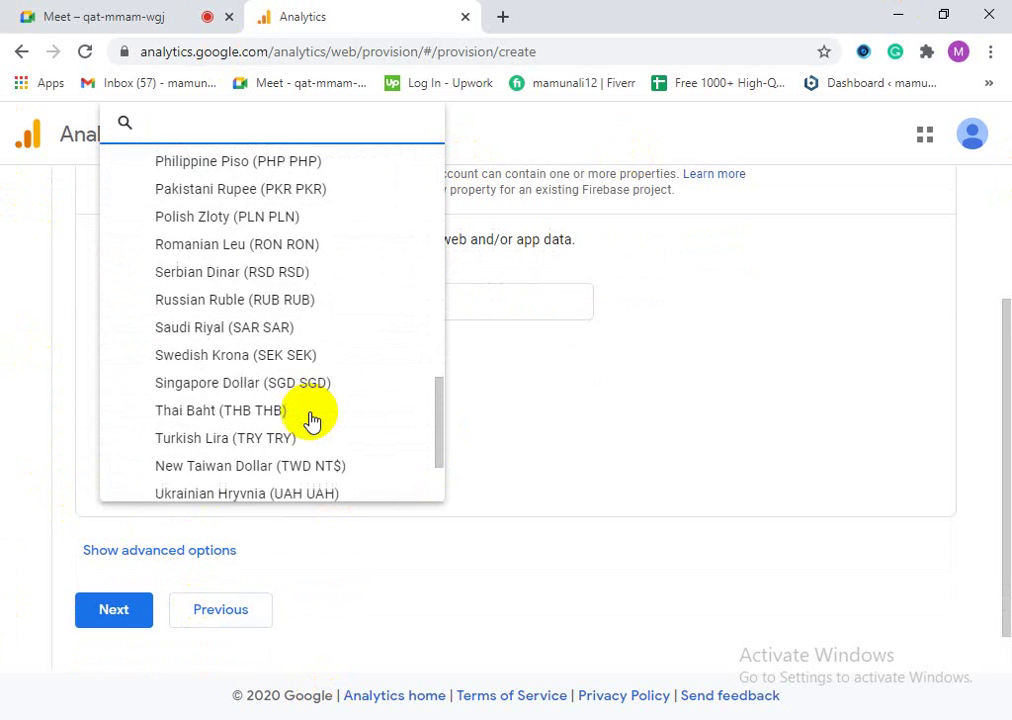
pyautogui.scroll(-3, 305, 420)
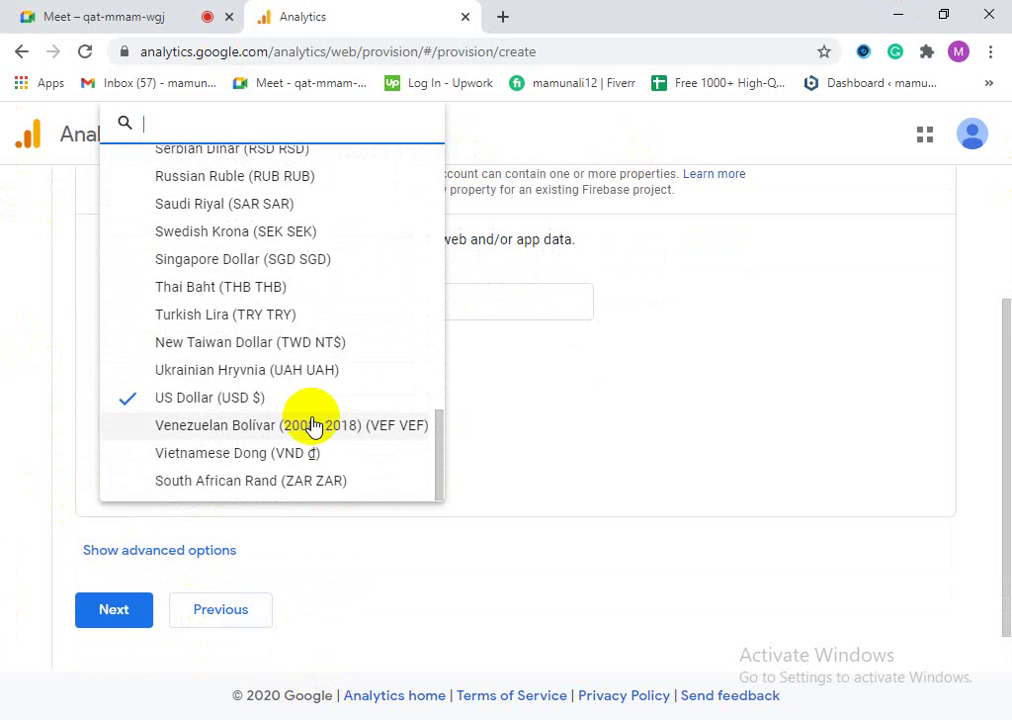
pyautogui.click(228, 400)
# Step: Go to the business information step and set the industry category to Science
pyautogui.click(80, 625)
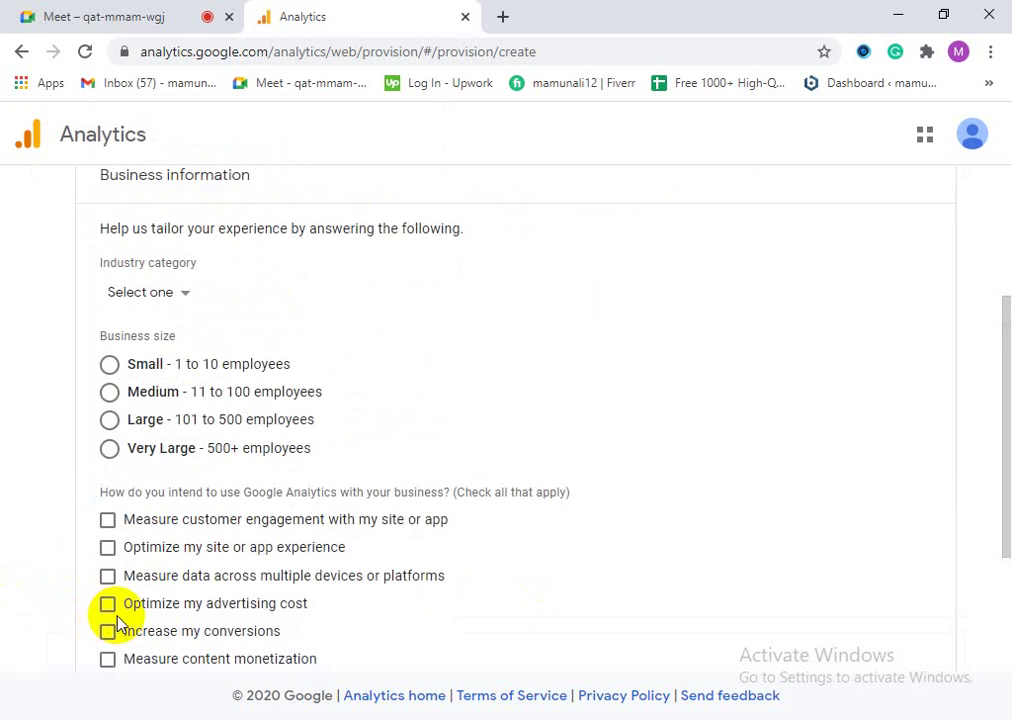
pyautogui.scroll(3, 237, 600)
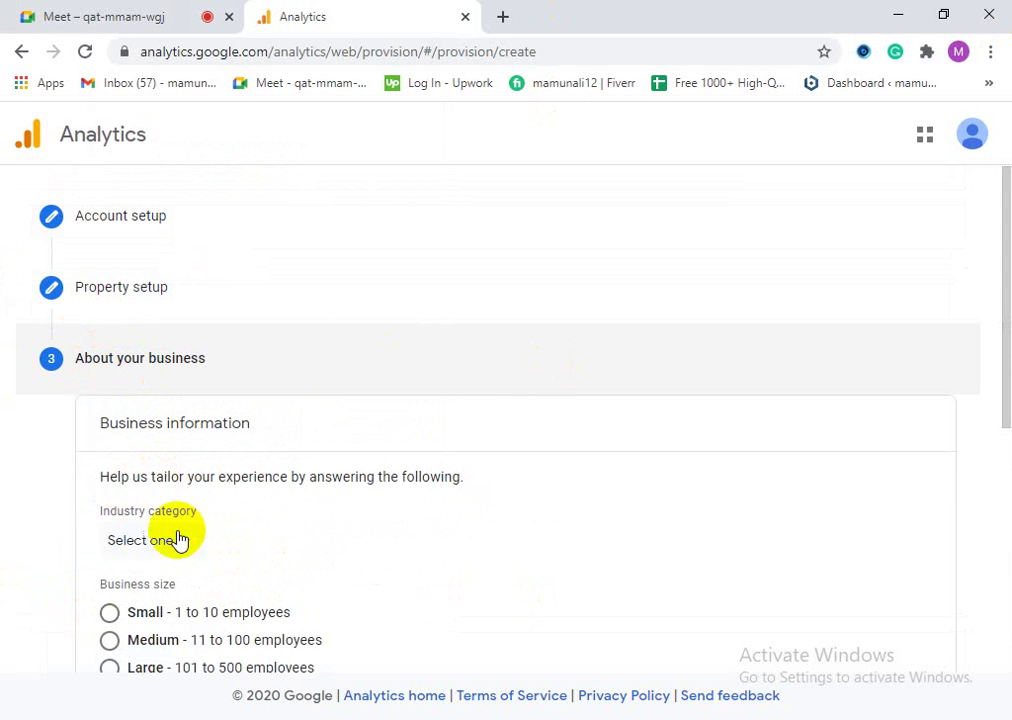
pyautogui.click(176, 538)
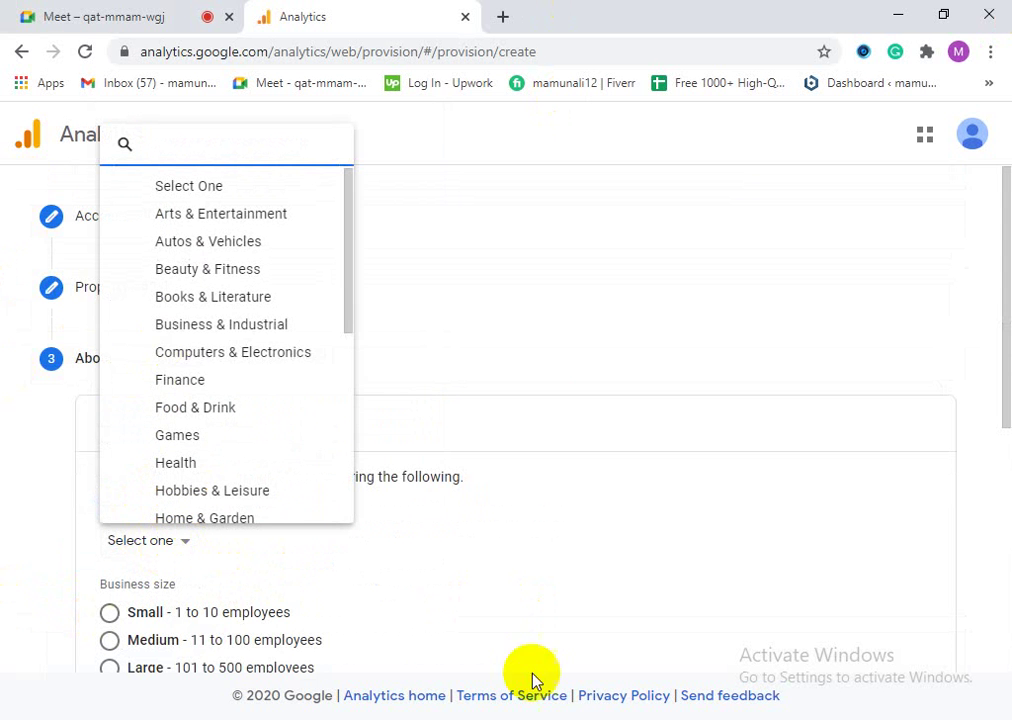
pyautogui.scroll(-2, 316, 402)
pyautogui.scroll(-3, 326, 418)
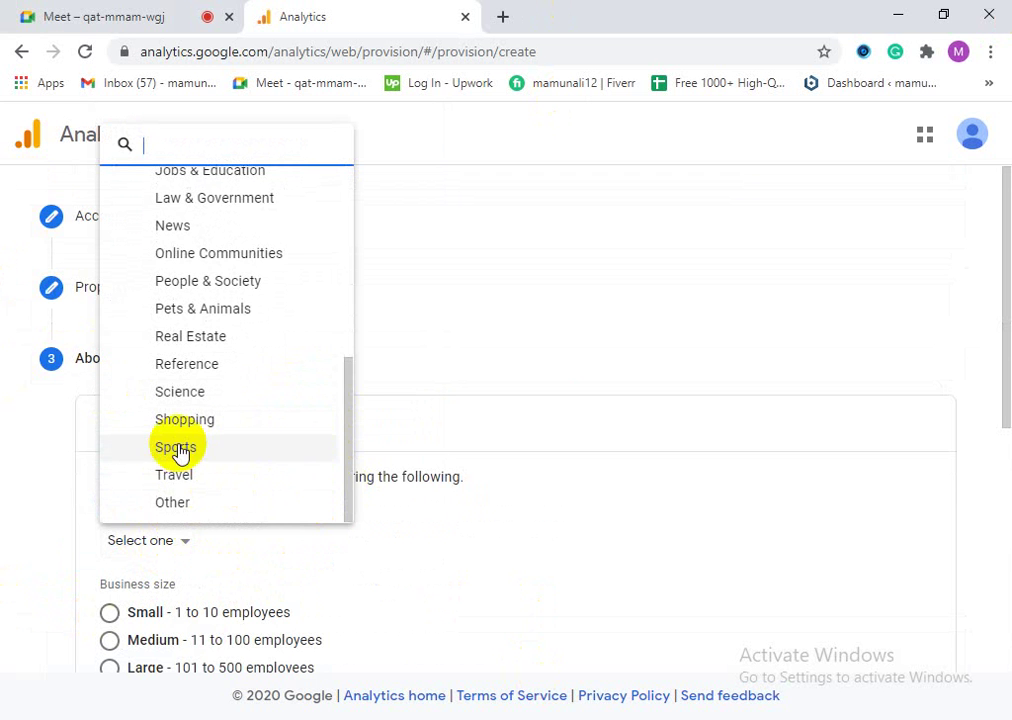
pyautogui.scroll(5, 180, 468)
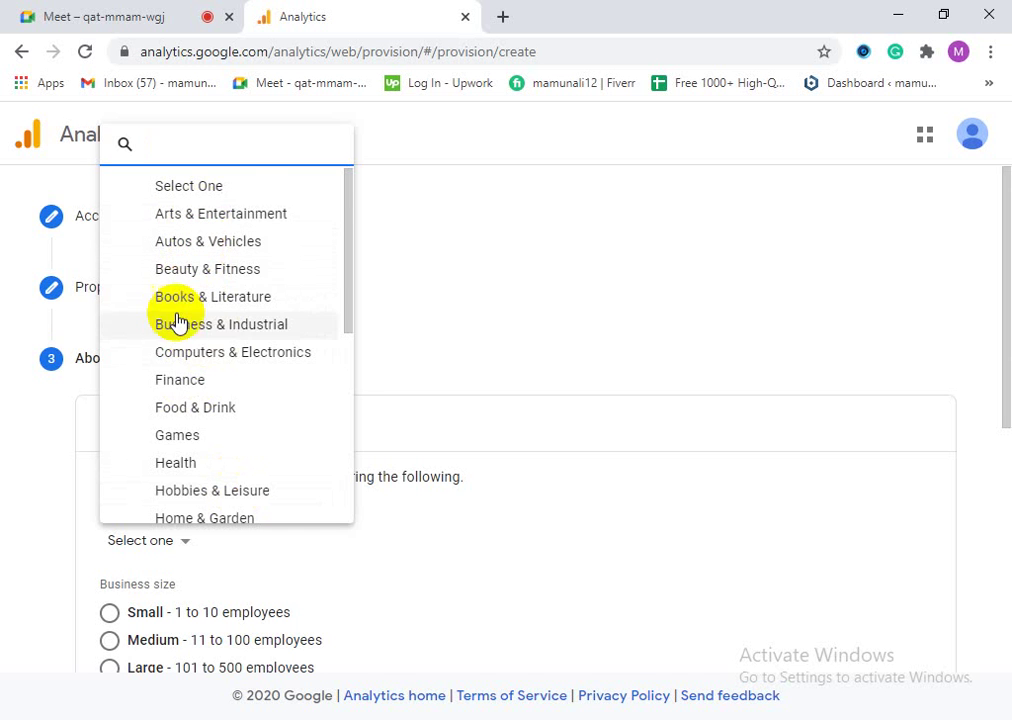
pyautogui.scroll(-2, 230, 358)
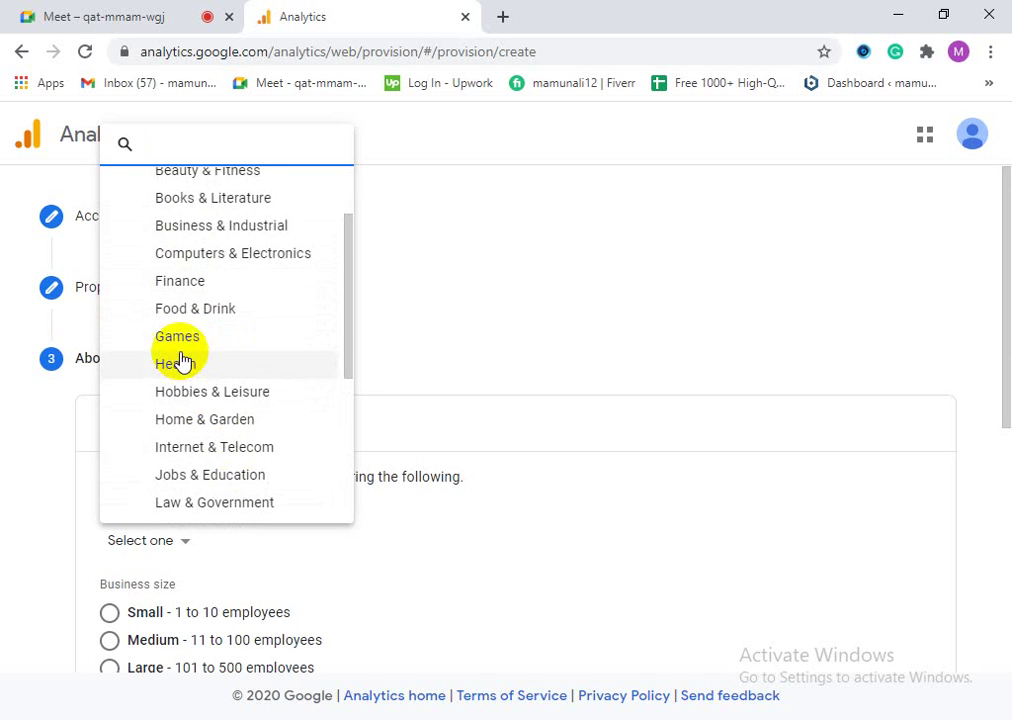
pyautogui.scroll(-2, 255, 428)
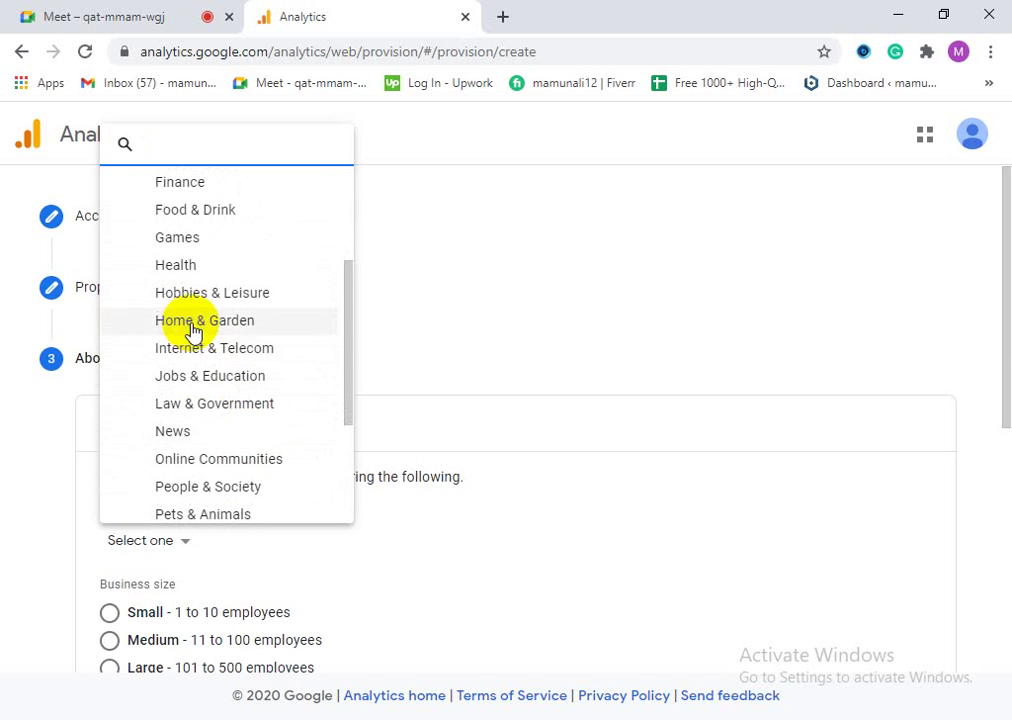
pyautogui.scroll(-2, 197, 345)
pyautogui.scroll(-2, 201, 404)
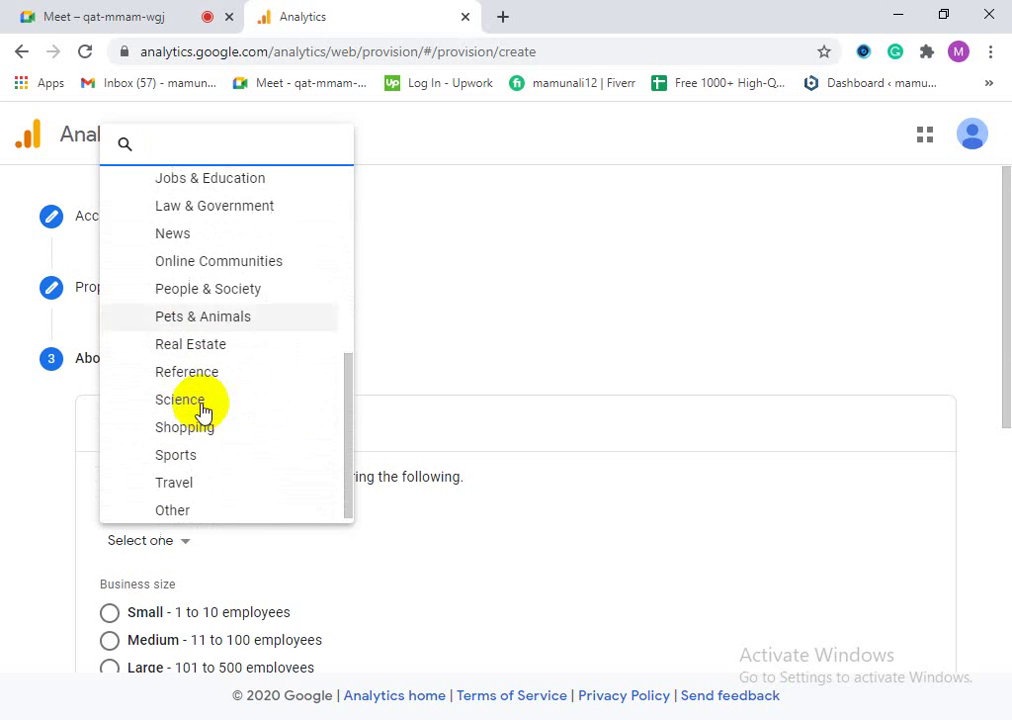
pyautogui.scroll(-1, 201, 418)
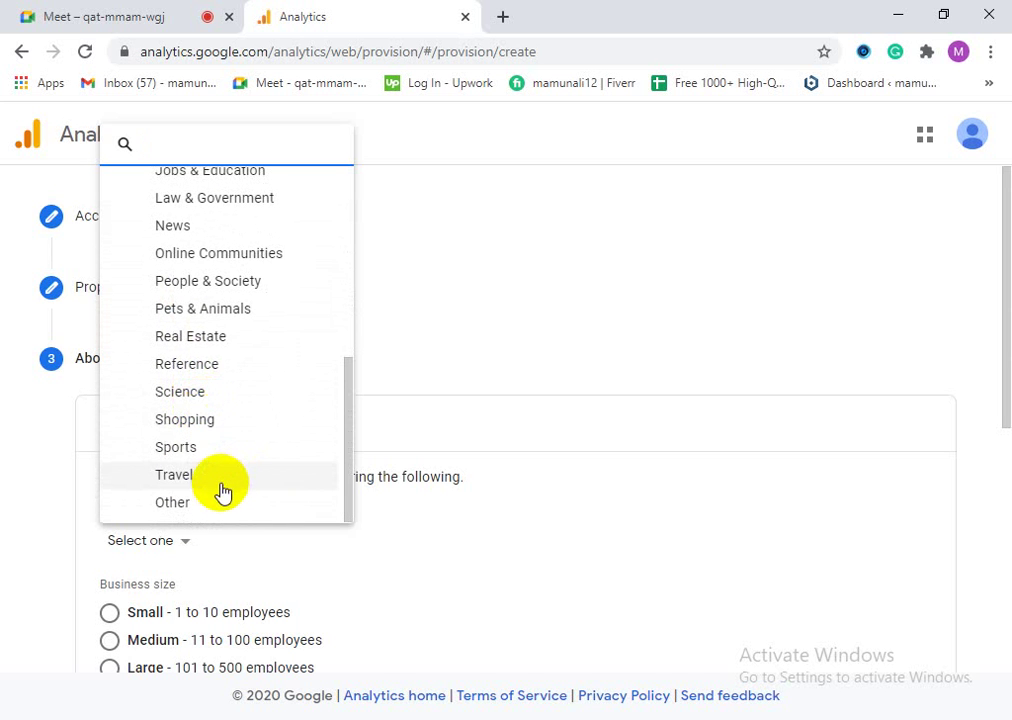
pyautogui.click(180, 400)
# Step: Change the industry category to Internet & Telecom
pyautogui.click(149, 541)
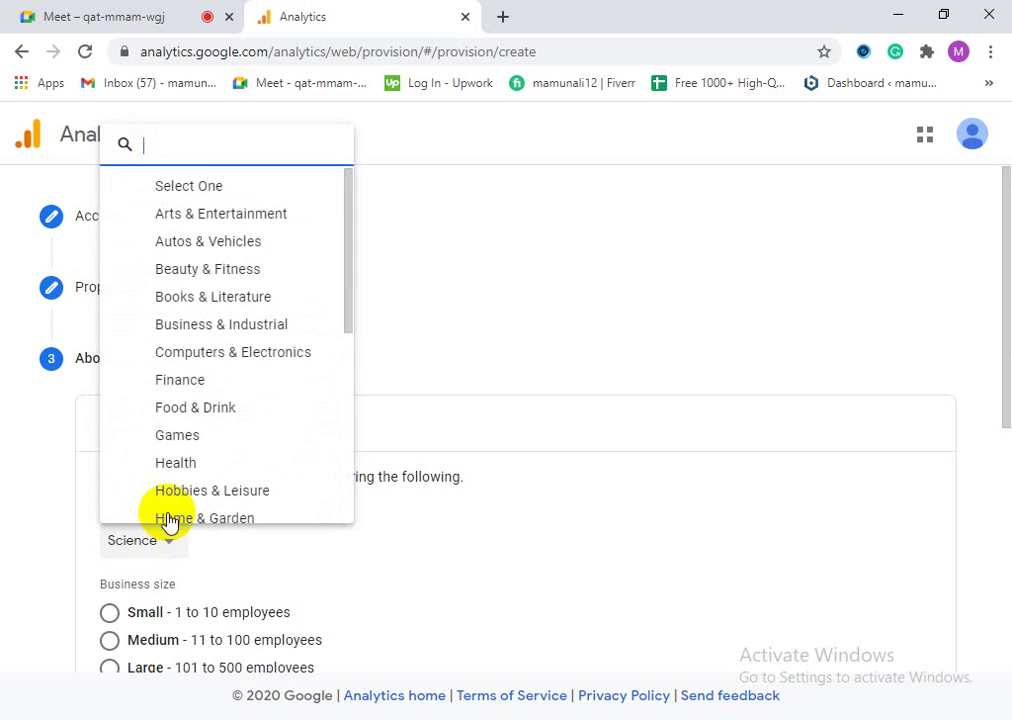
pyautogui.scroll(-3, 253, 402)
pyautogui.scroll(-1, 216, 450)
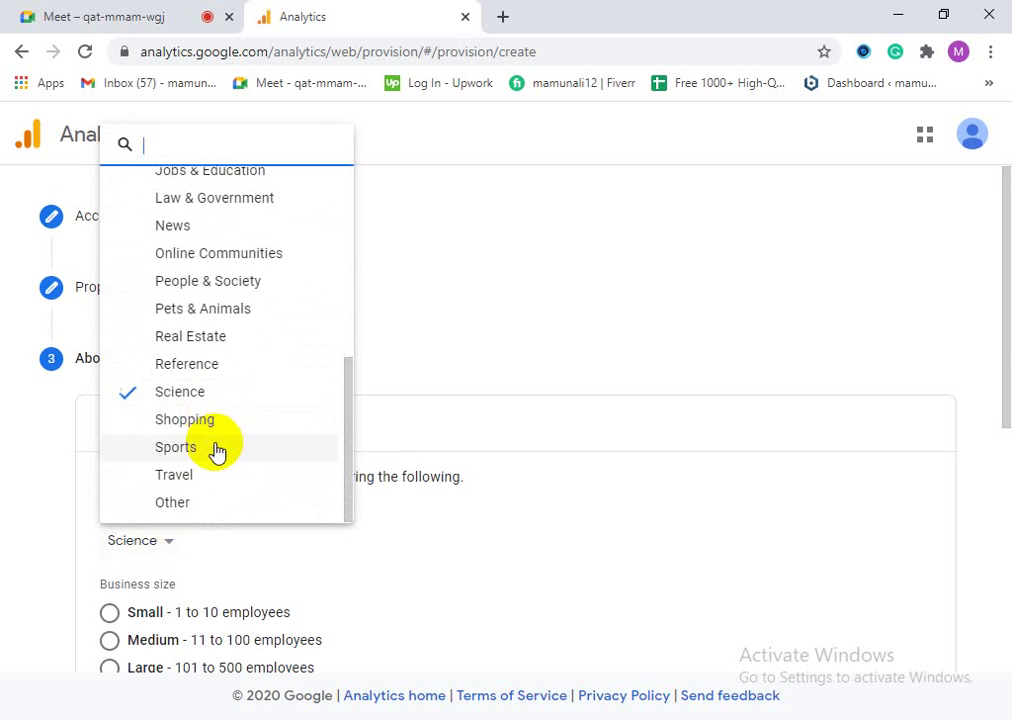
pyautogui.scroll(4, 187, 463)
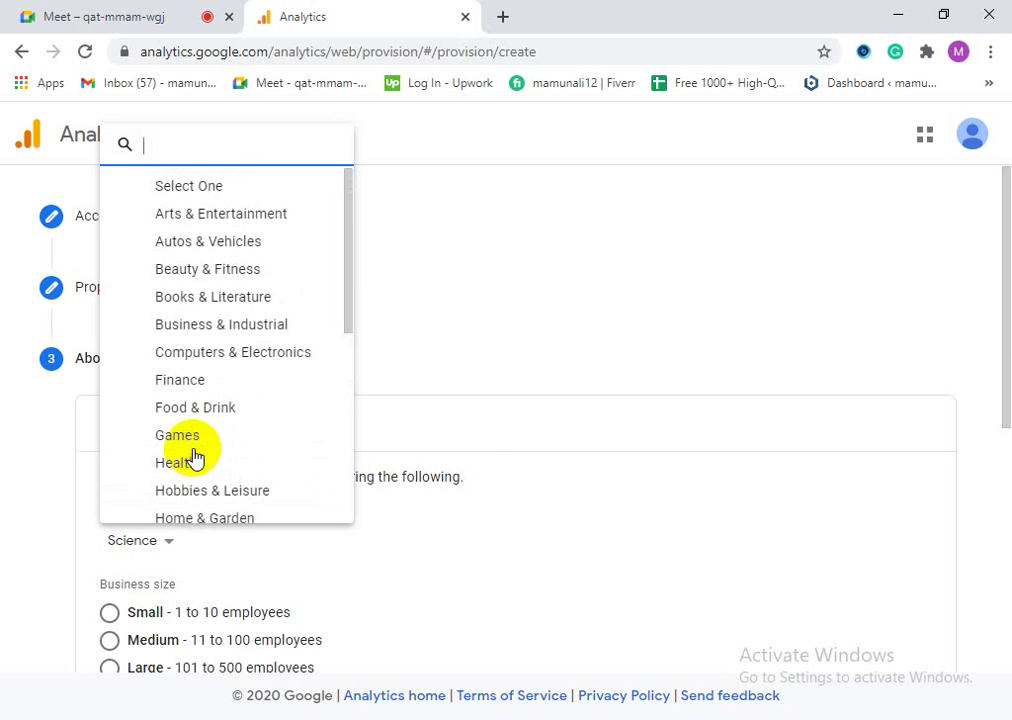
pyautogui.scroll(-2, 196, 458)
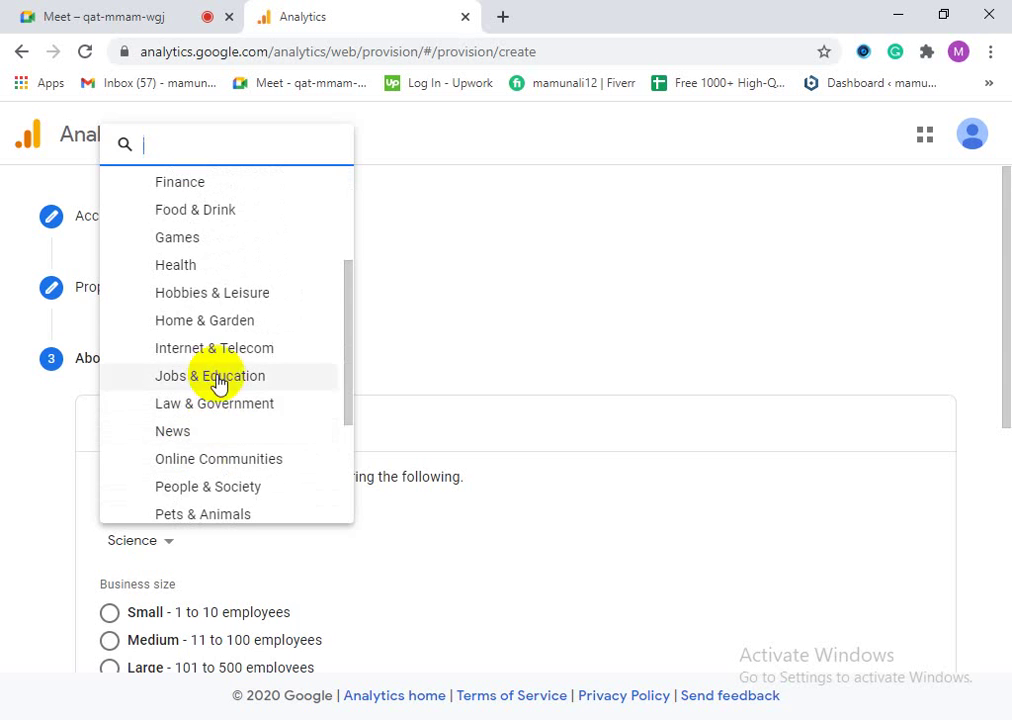
pyautogui.click(199, 350)
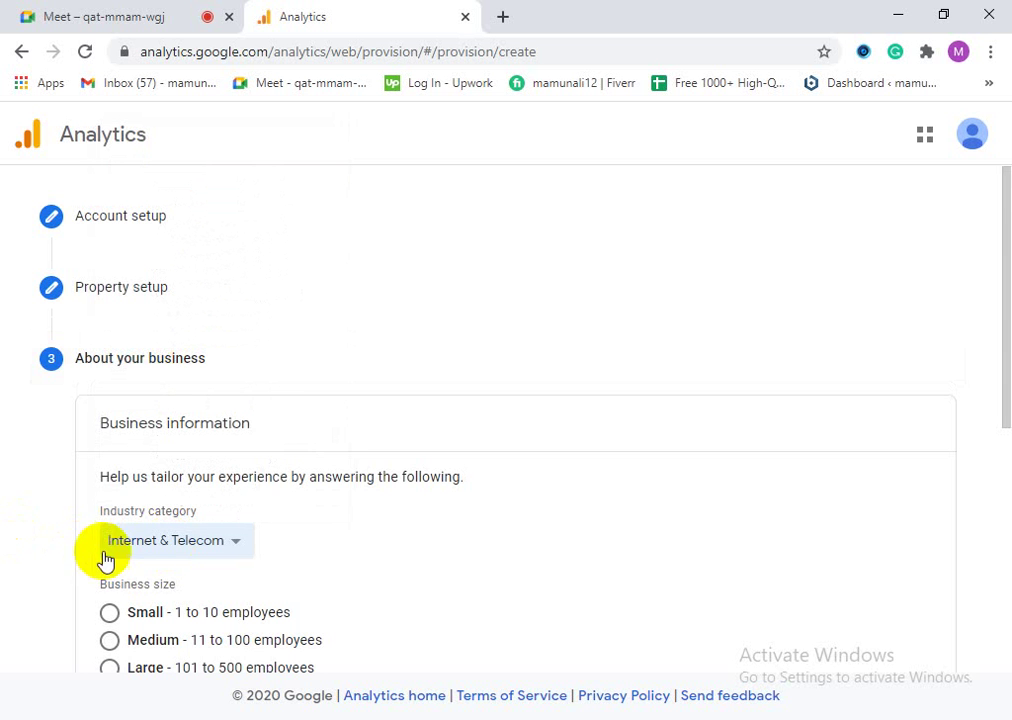
pyautogui.scroll(-1, 200, 519)
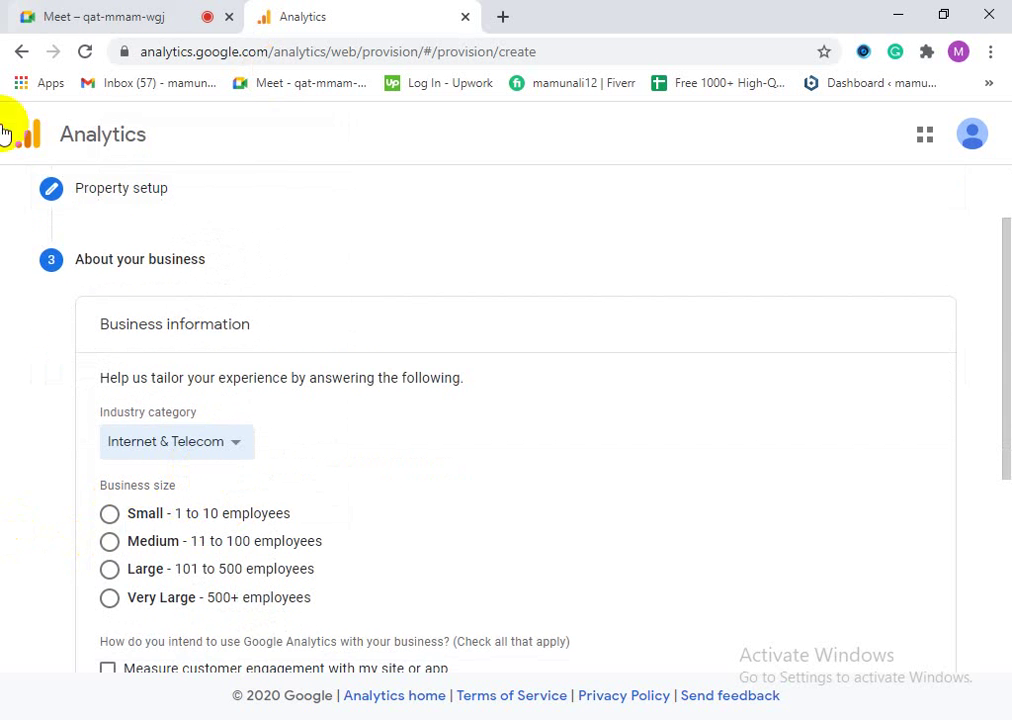
# Step: Set the business size to Small
pyautogui.scroll(-2, 300, 445)
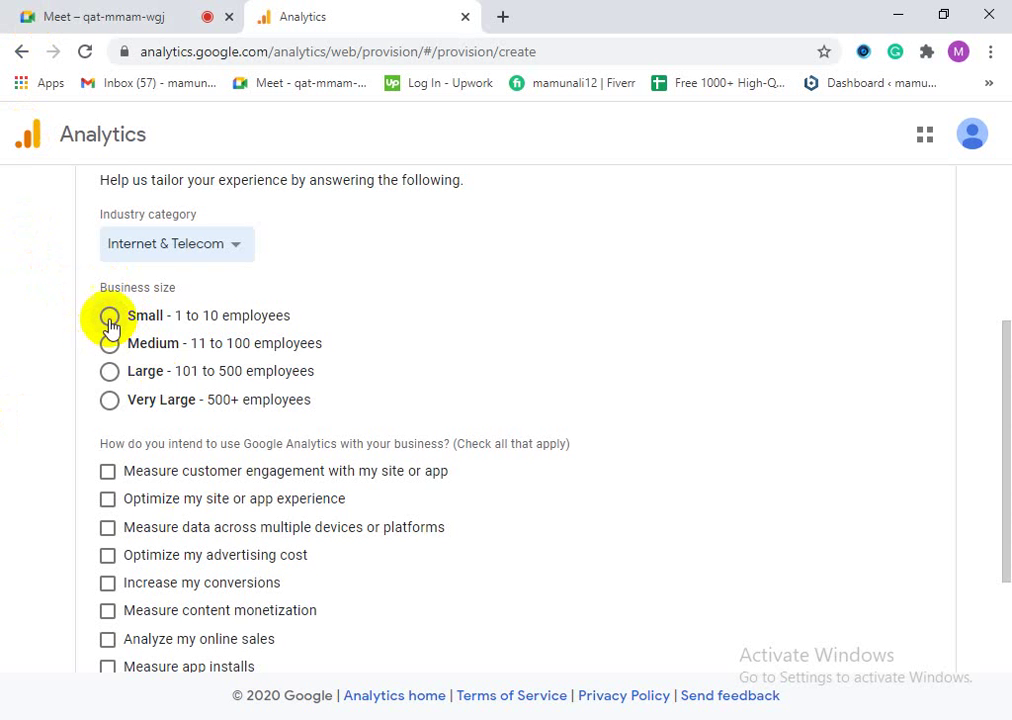
pyautogui.click(110, 318)
pyautogui.scroll(-3, 170, 500)
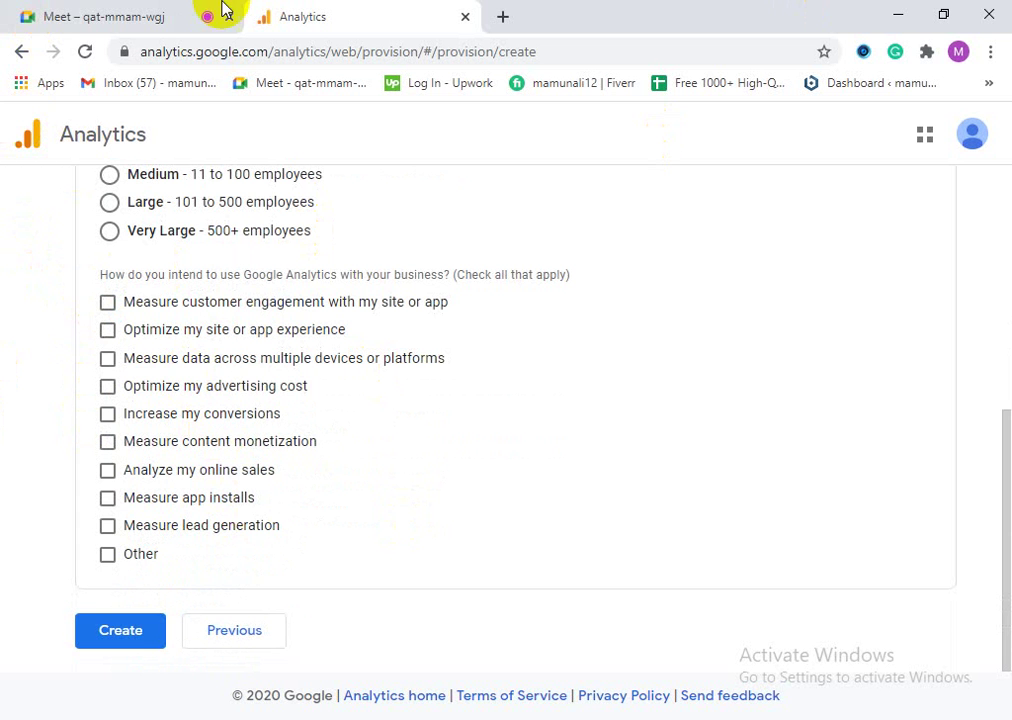
# Step: Tick every intended use except Other, then Create the account
pyautogui.click(108, 302)
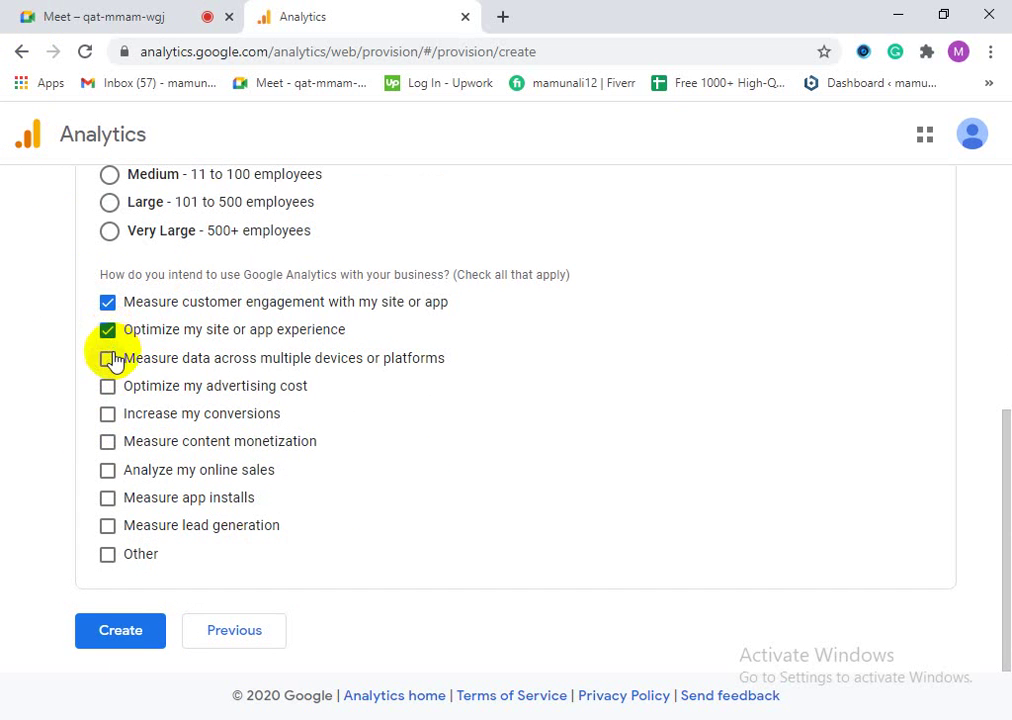
pyautogui.click(107, 387)
pyautogui.click(107, 415)
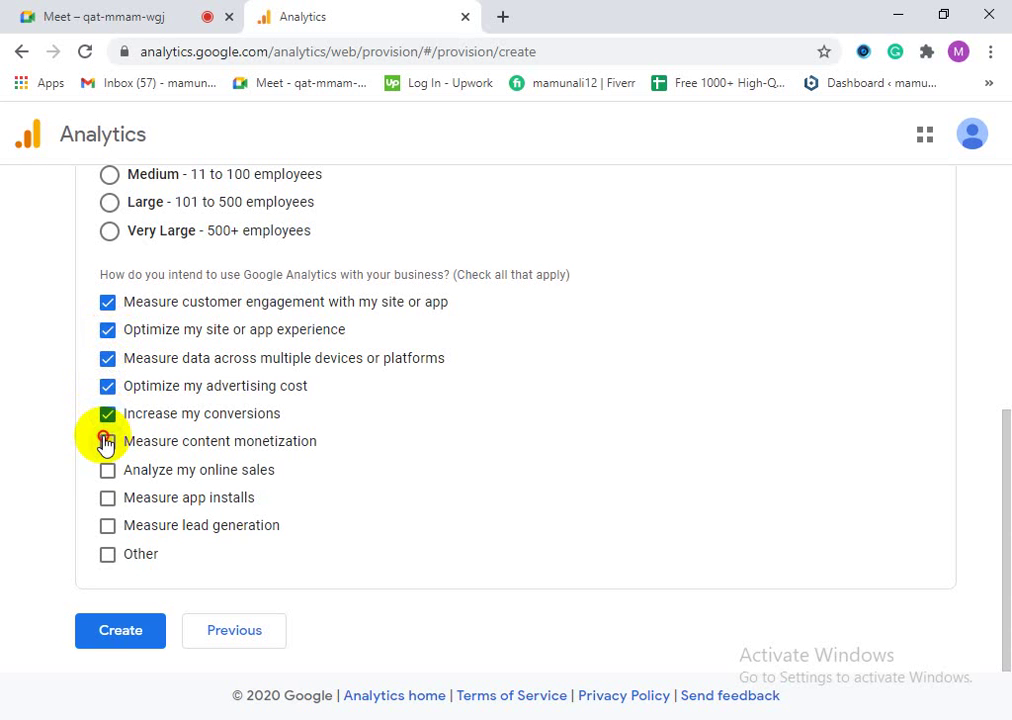
pyautogui.click(106, 441)
pyautogui.click(108, 471)
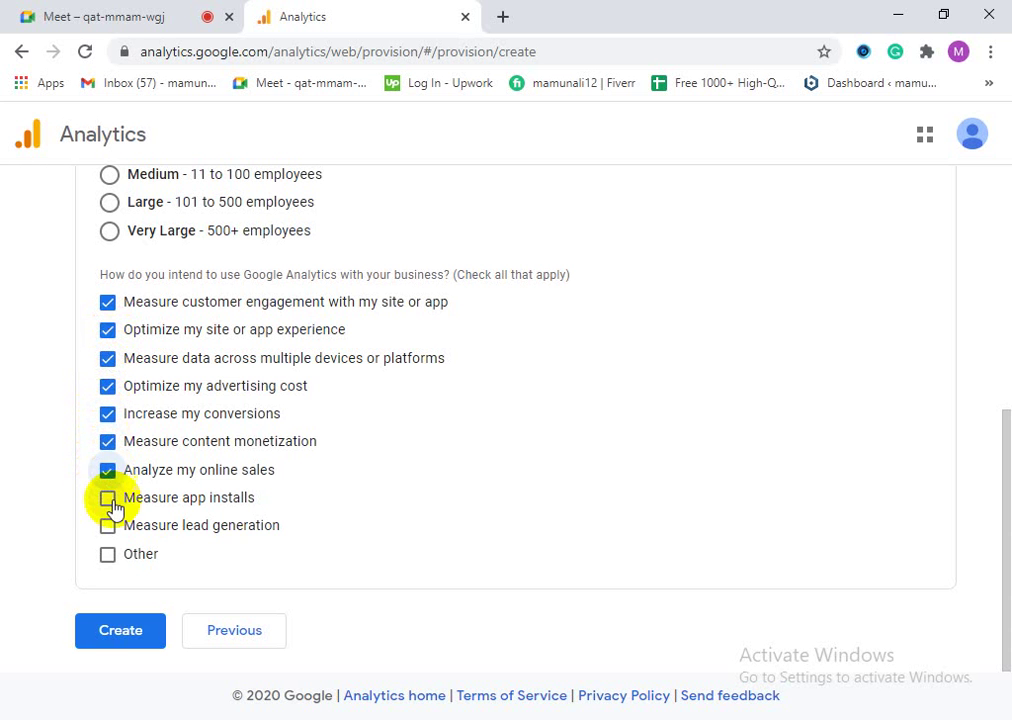
pyautogui.click(108, 499)
pyautogui.click(108, 527)
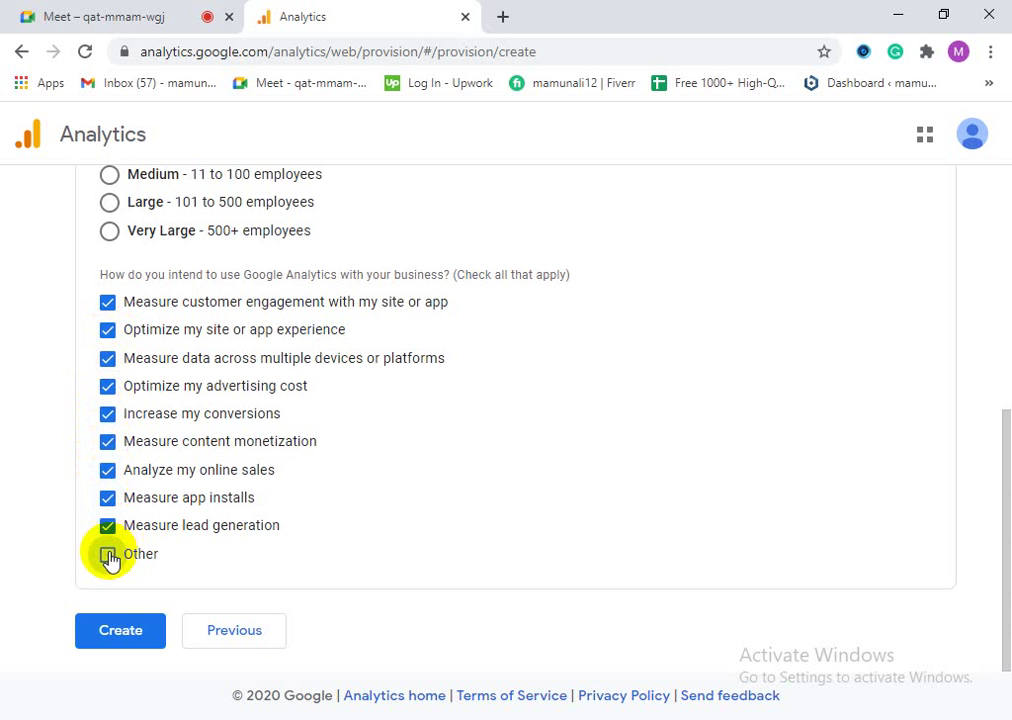
pyautogui.click(108, 555)
pyautogui.click(108, 555)
pyautogui.click(118, 638)
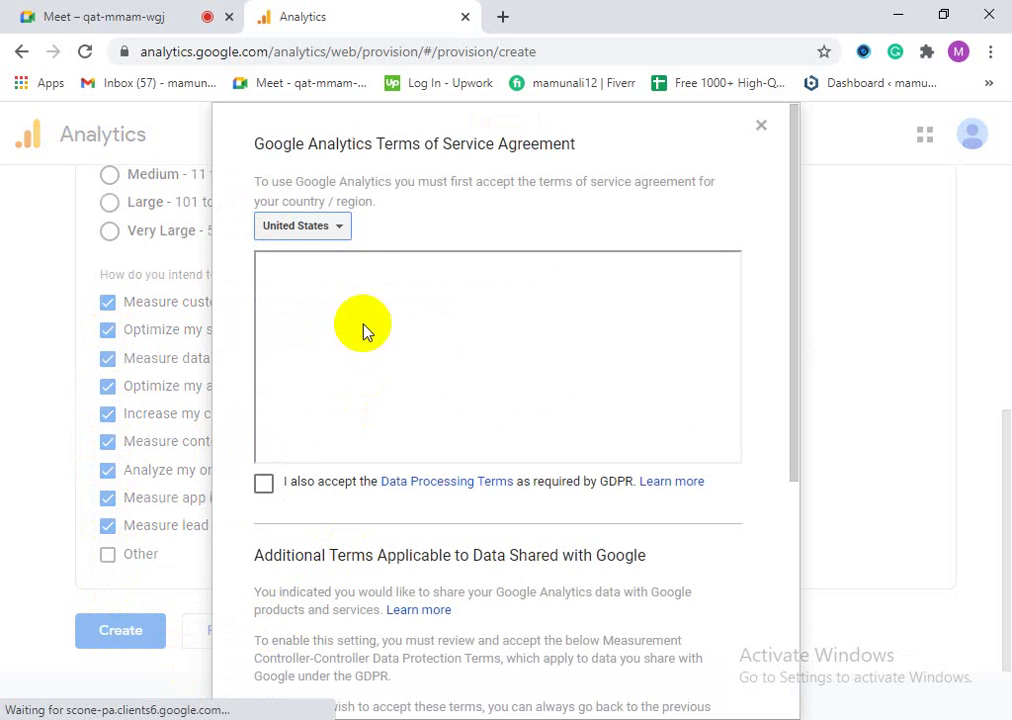
# Step: Read through the Terms of Service and accept the GDPR Data Processing Terms
pyautogui.scroll(-6, 420, 405)
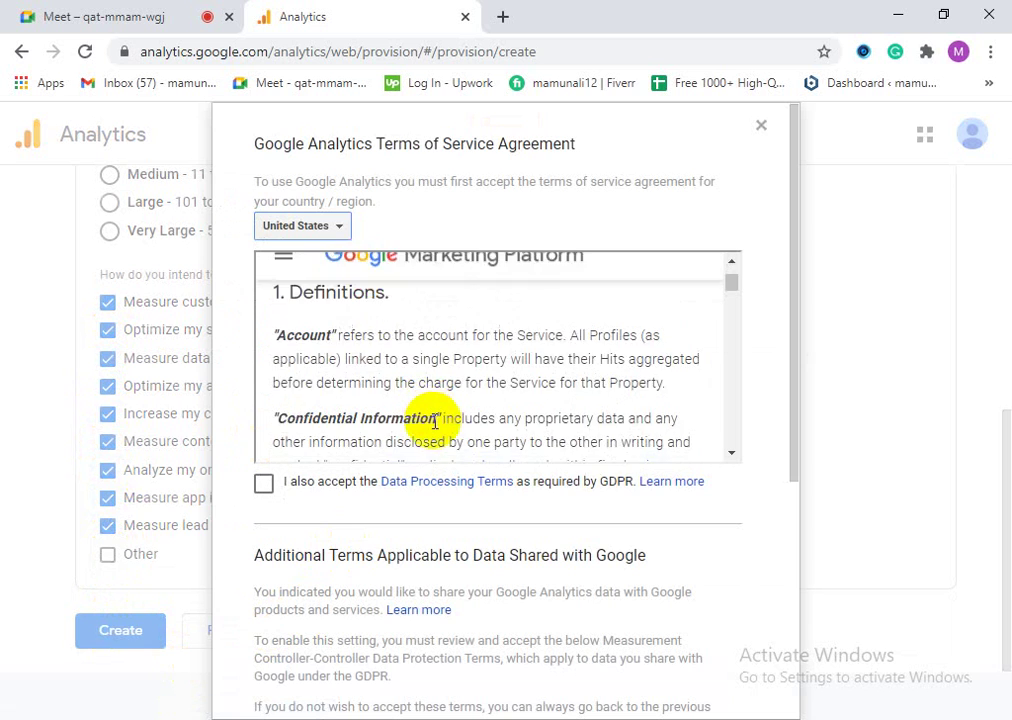
pyautogui.scroll(5, 435, 422)
pyautogui.scroll(-1, 483, 215)
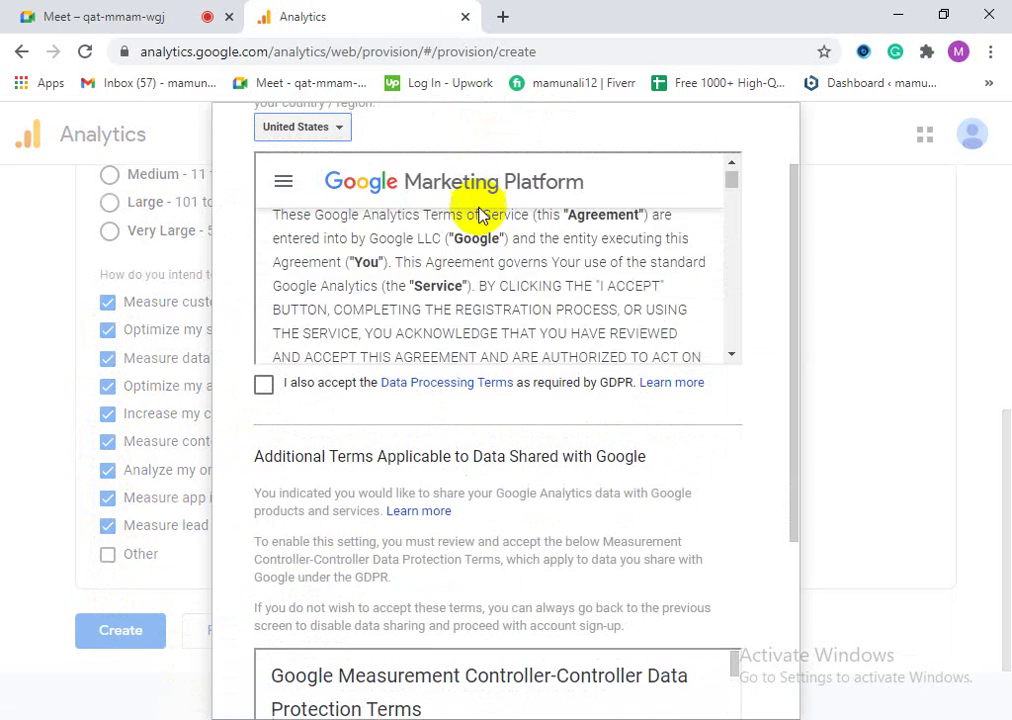
pyautogui.scroll(-6, 470, 255)
pyautogui.scroll(5, 479, 267)
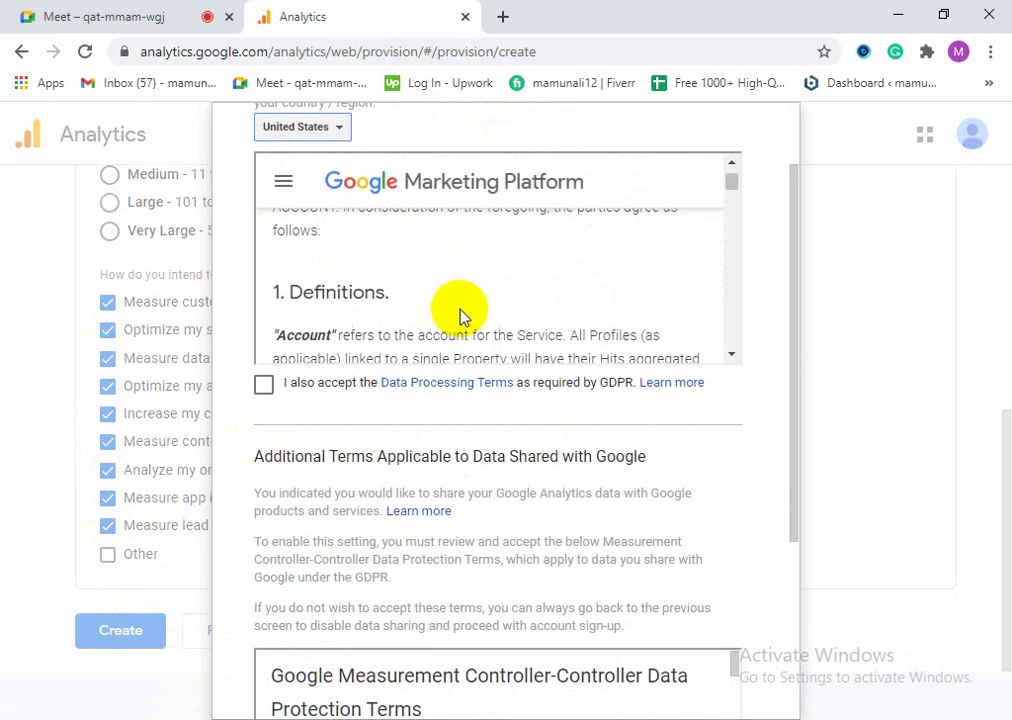
pyautogui.scroll(-12, 462, 316)
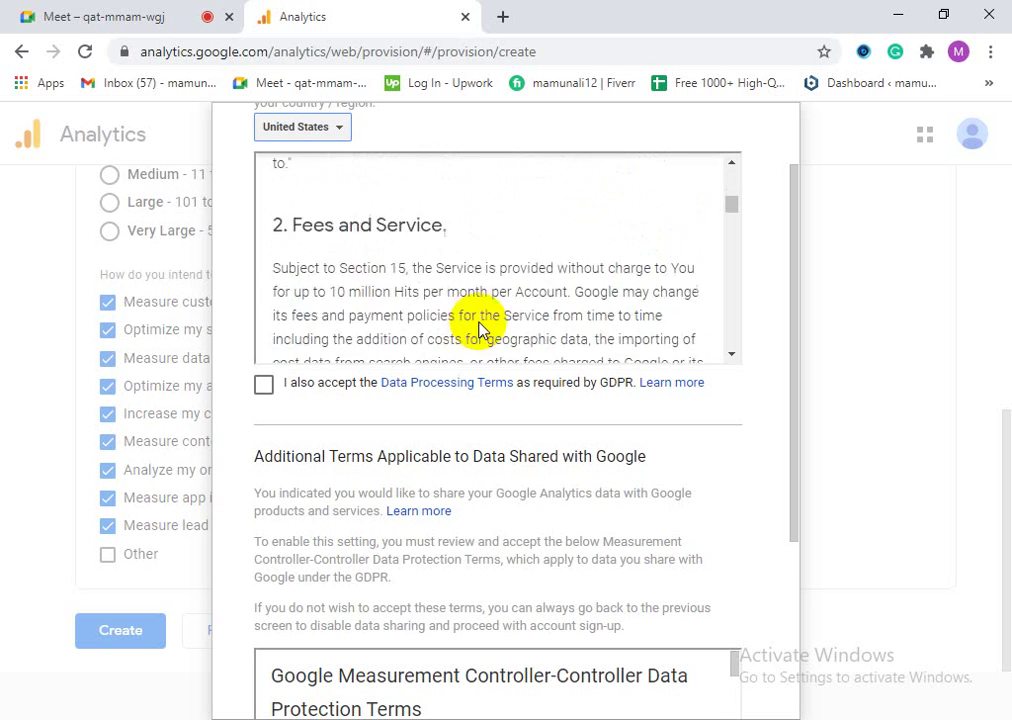
pyautogui.scroll(-8, 480, 325)
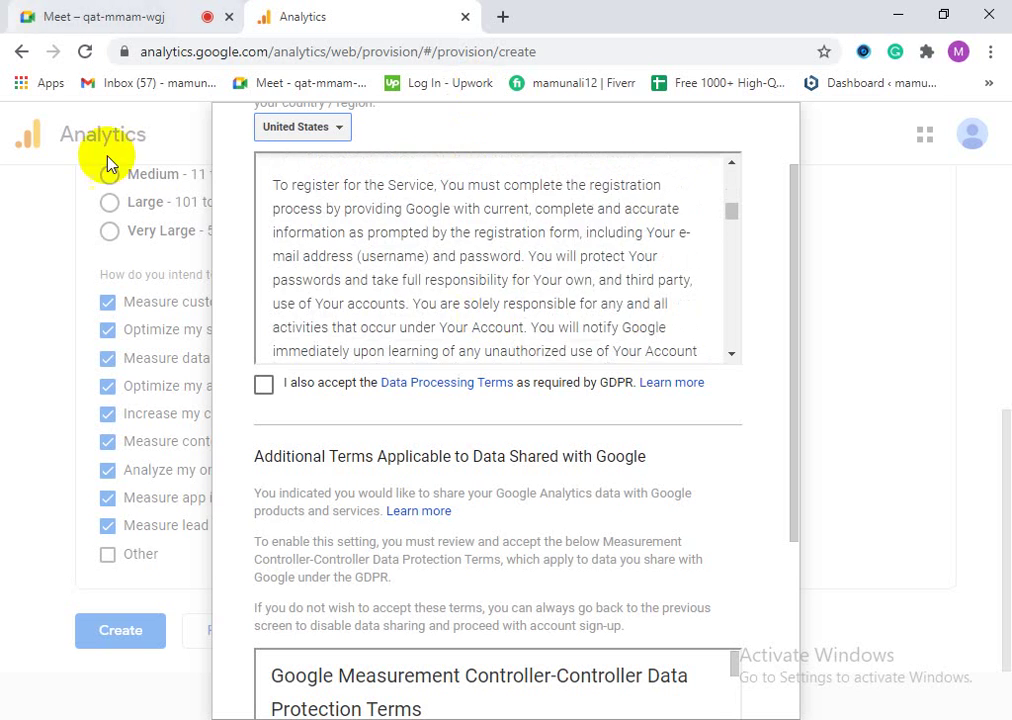
pyautogui.scroll(-6, 425, 289)
pyautogui.scroll(-2, 544, 402)
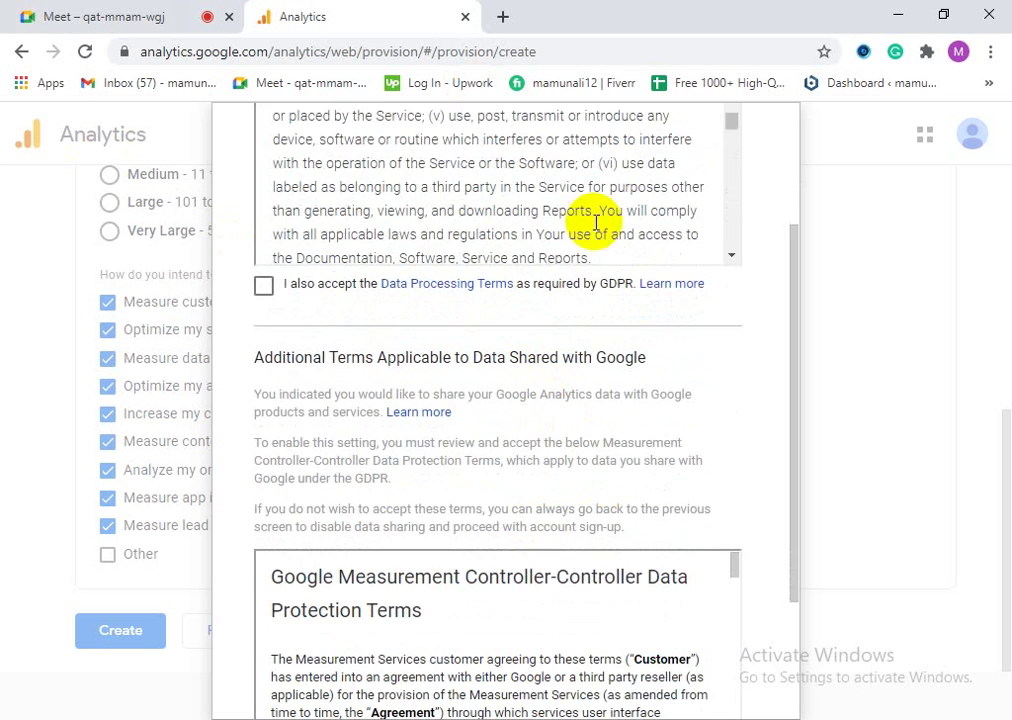
pyautogui.scroll(5, 508, 425)
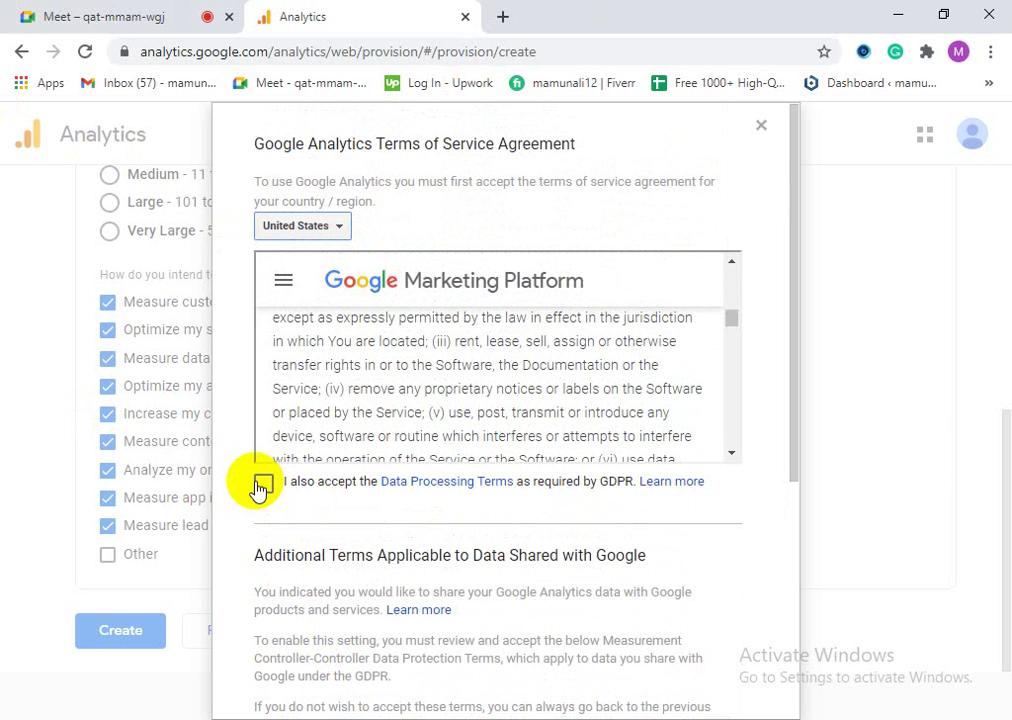
pyautogui.click(263, 486)
# Step: Set the Terms of Service country to Bangladesh
pyautogui.scroll(-3, 452, 316)
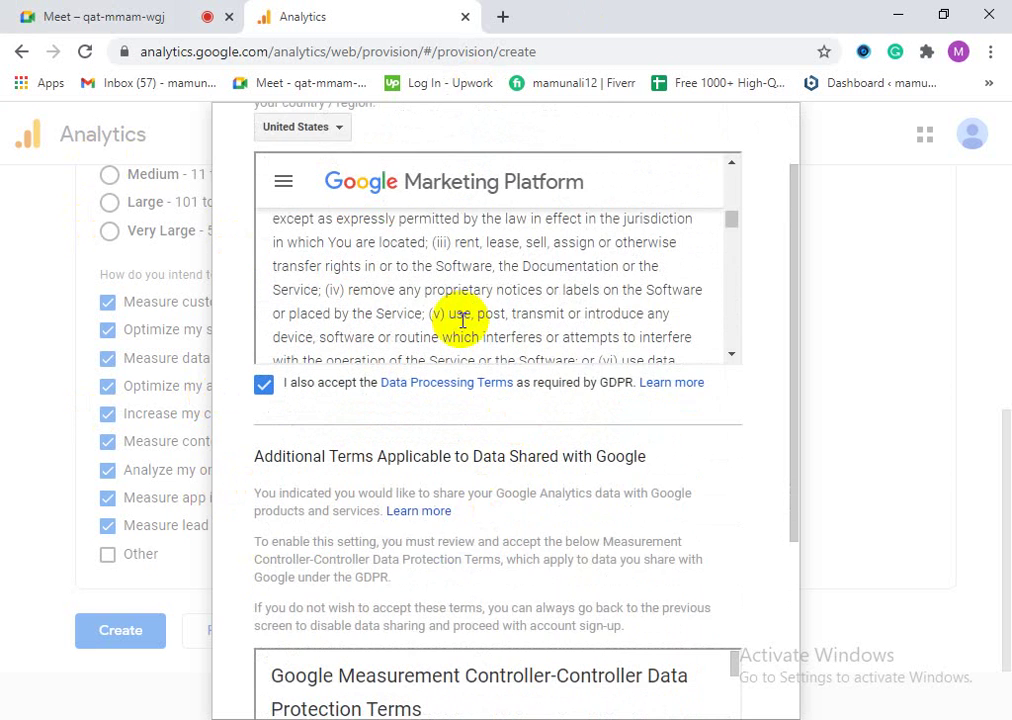
pyautogui.scroll(-1, 495, 420)
pyautogui.scroll(-1, 525, 580)
pyautogui.scroll(1, 527, 600)
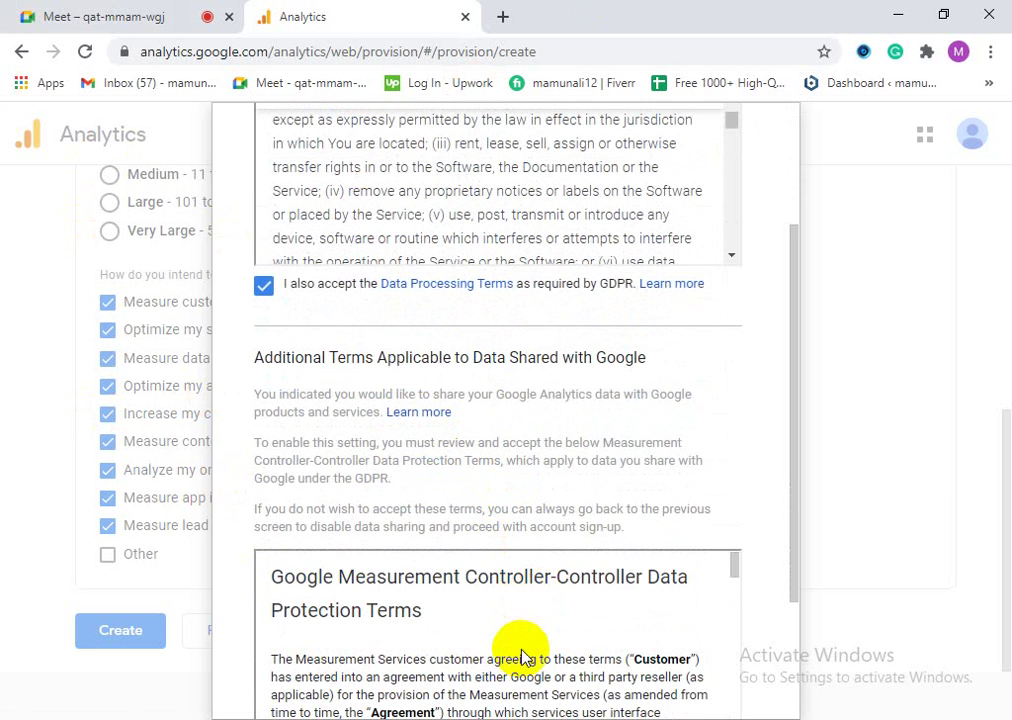
pyautogui.scroll(-3, 520, 658)
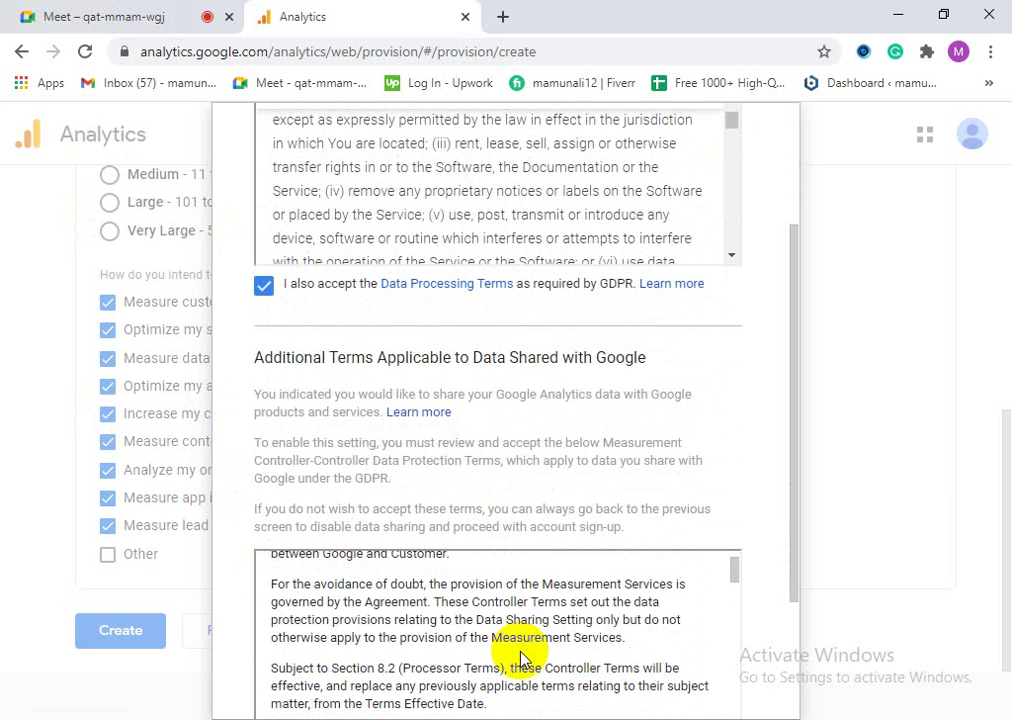
pyautogui.scroll(-5, 518, 658)
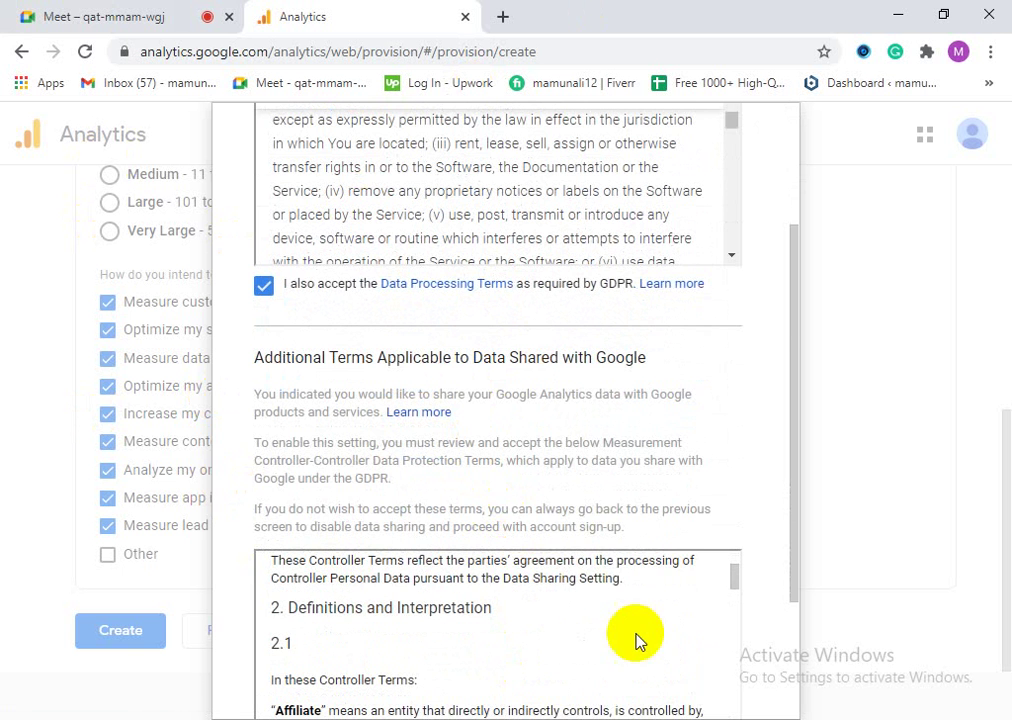
pyautogui.scroll(-3, 770, 470)
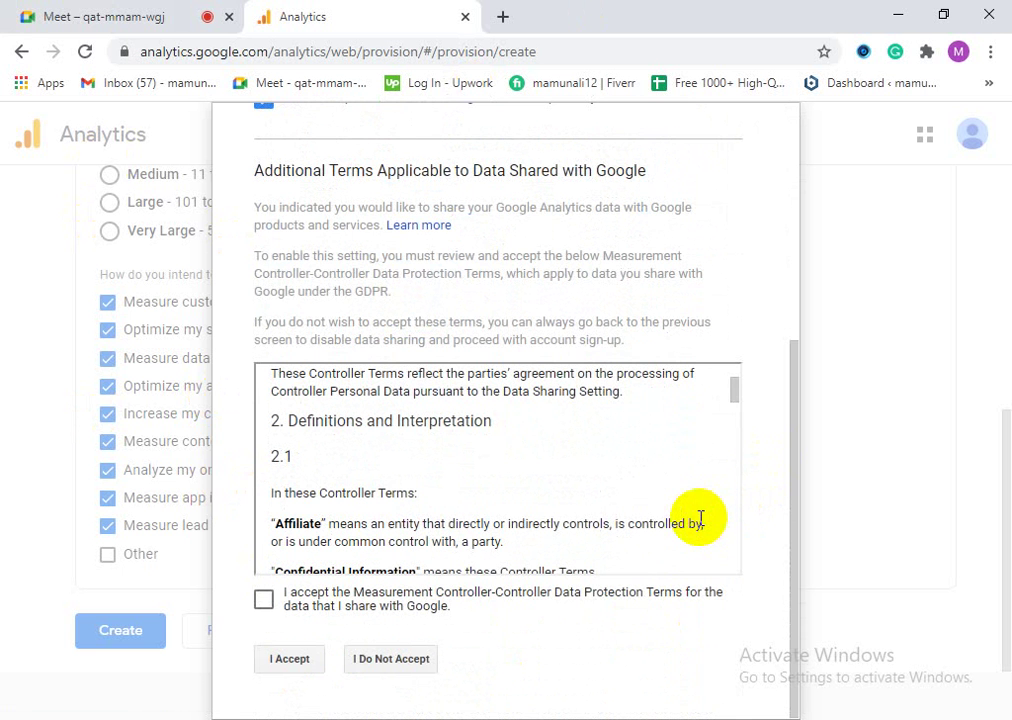
pyautogui.scroll(6, 365, 478)
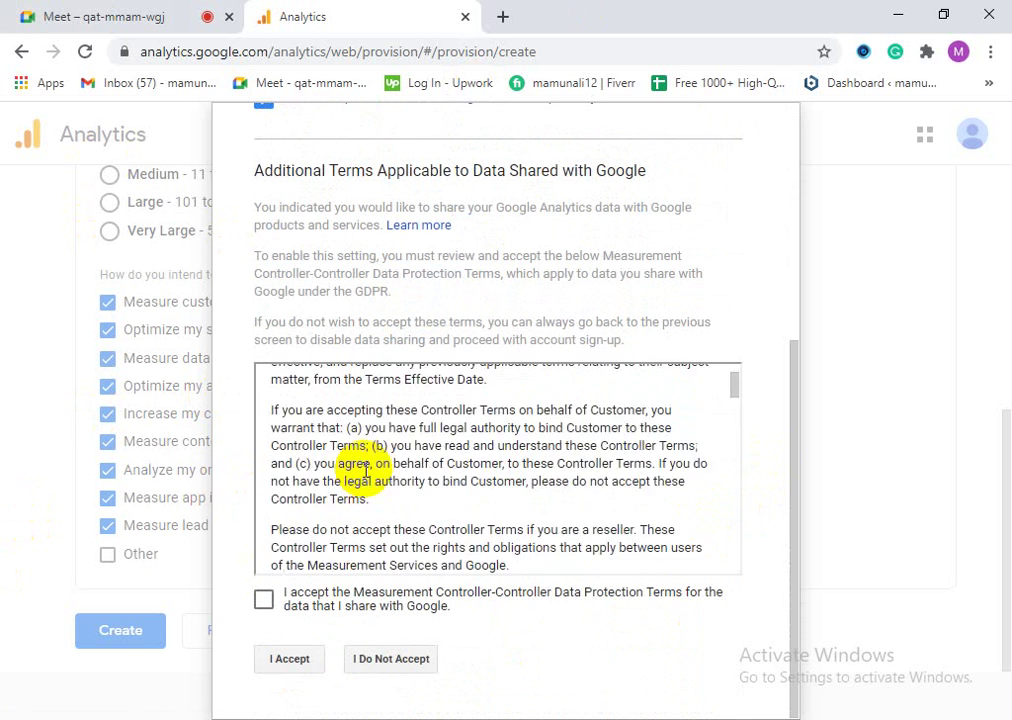
pyautogui.scroll(4, 560, 332)
pyautogui.scroll(2, 413, 334)
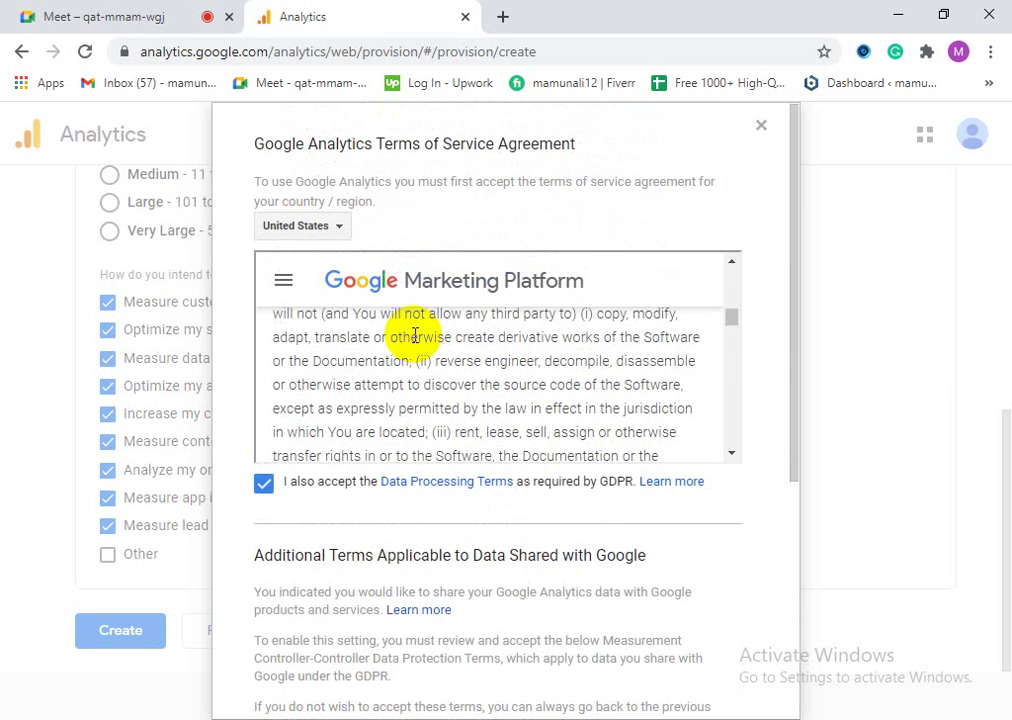
pyautogui.scroll(-1, 459, 409)
pyautogui.scroll(2, 463, 411)
pyautogui.scroll(2, 289, 300)
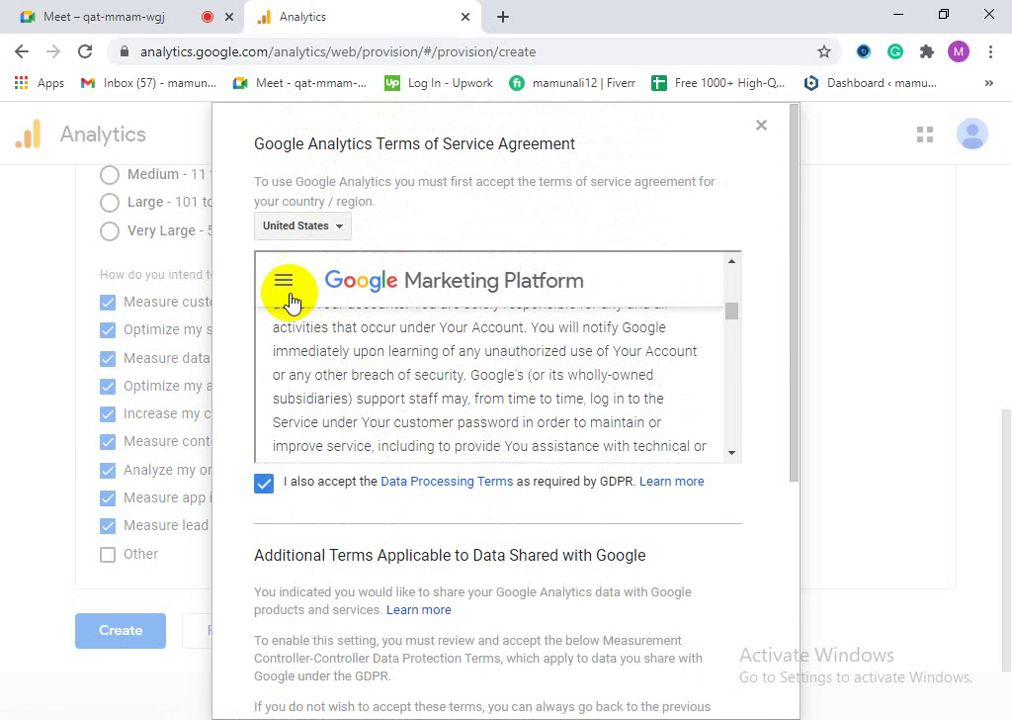
pyautogui.click(292, 232)
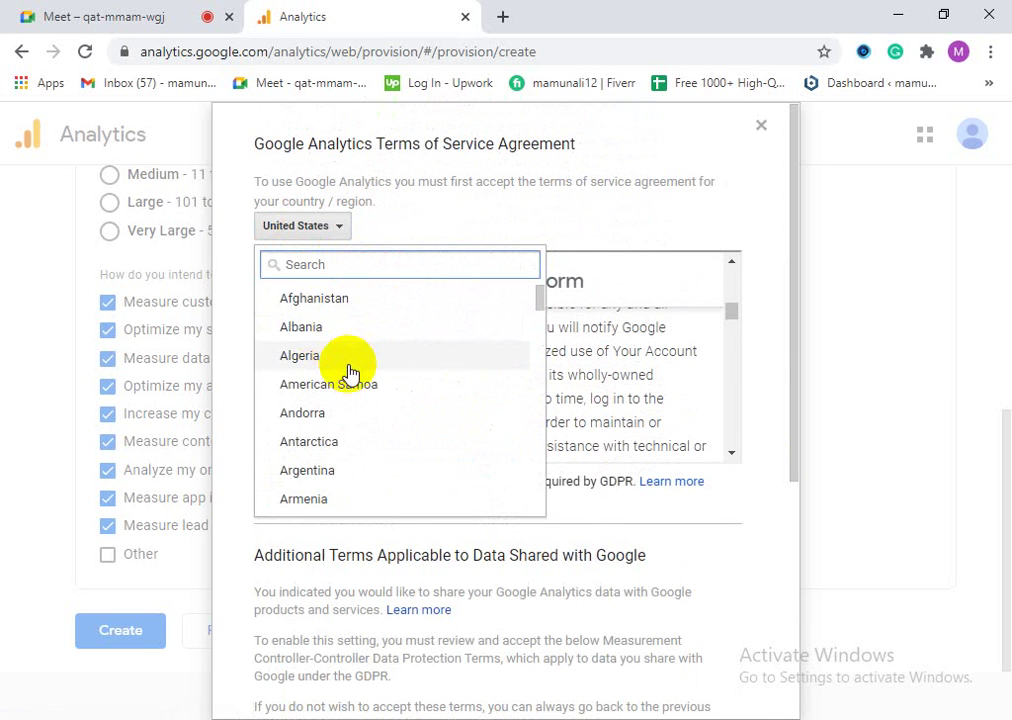
pyautogui.scroll(-2, 355, 415)
pyautogui.click(355, 445)
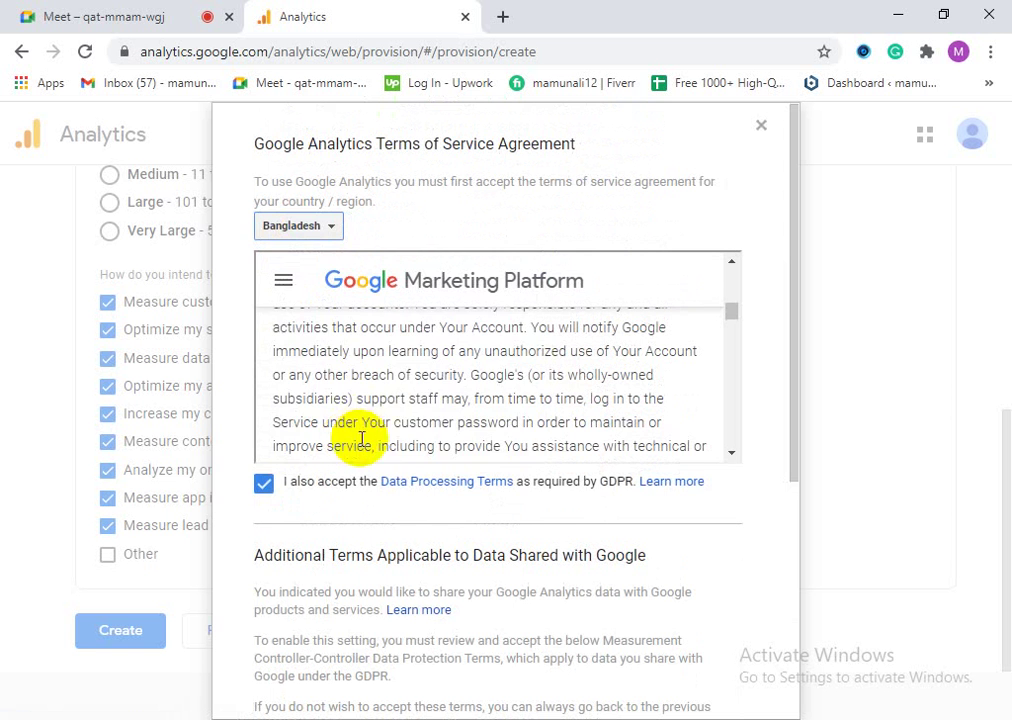
# Step: Review the agreement once more and choose I Accept
pyautogui.scroll(-1, 452, 407)
pyautogui.scroll(3, 452, 395)
pyautogui.scroll(5, 452, 400)
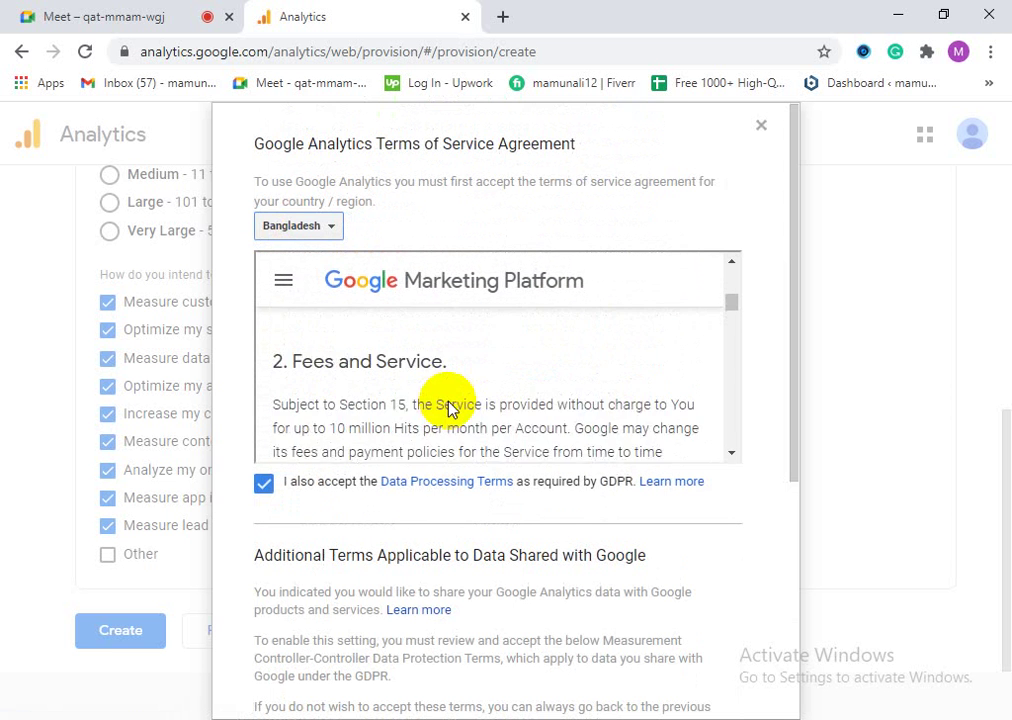
pyautogui.scroll(2, 380, 330)
pyautogui.scroll(5, 485, 412)
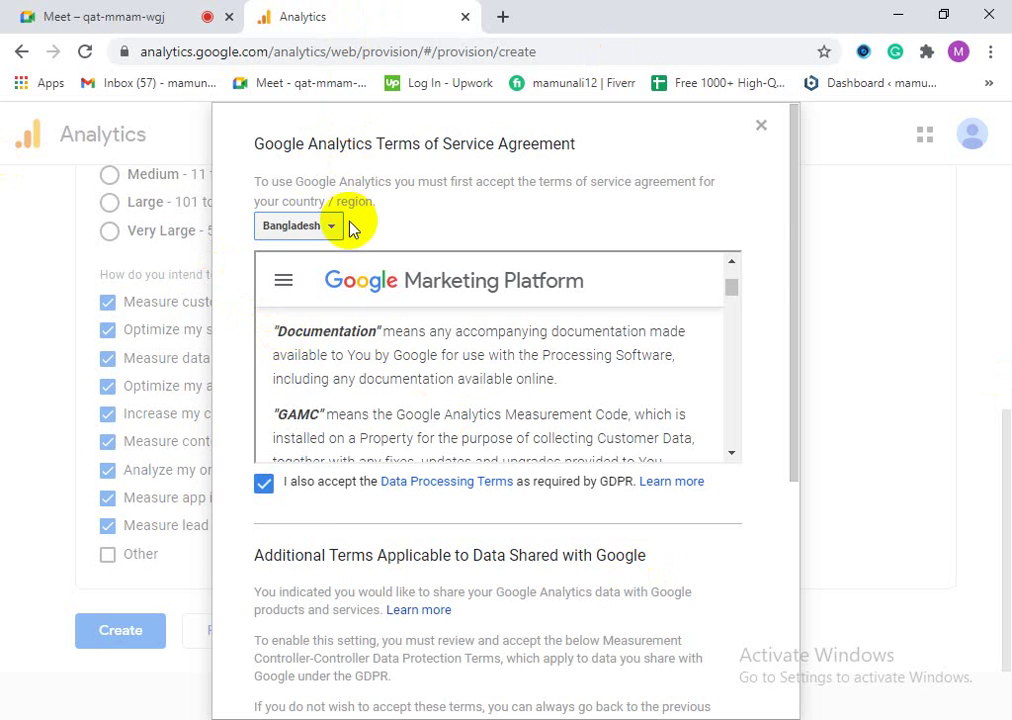
pyautogui.scroll(-10, 395, 463)
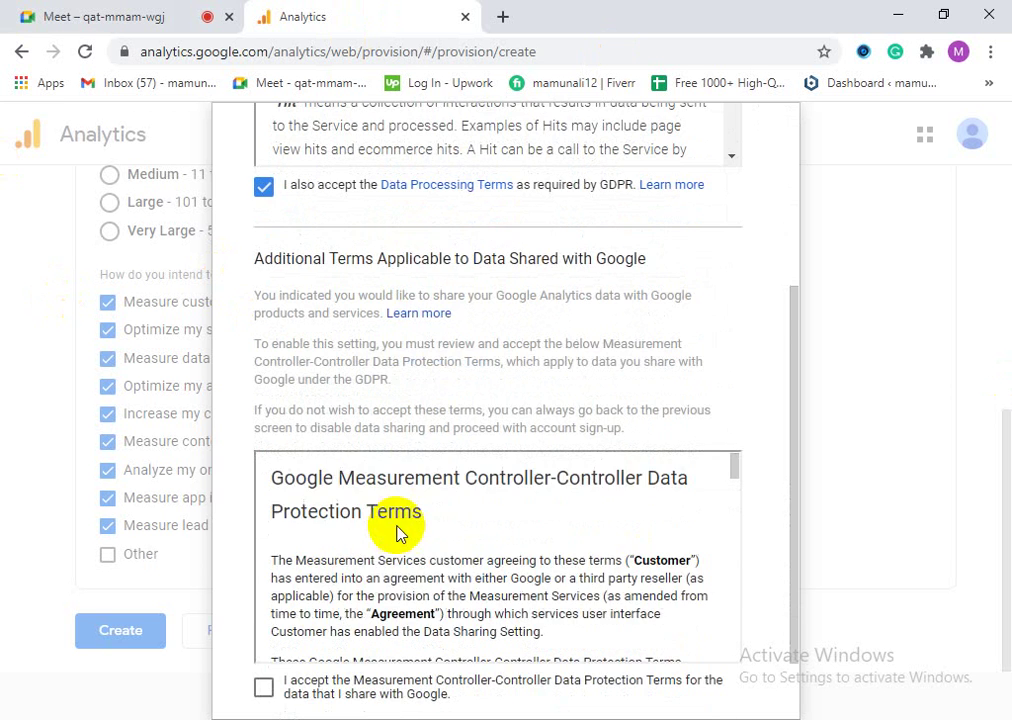
pyautogui.scroll(-10, 398, 533)
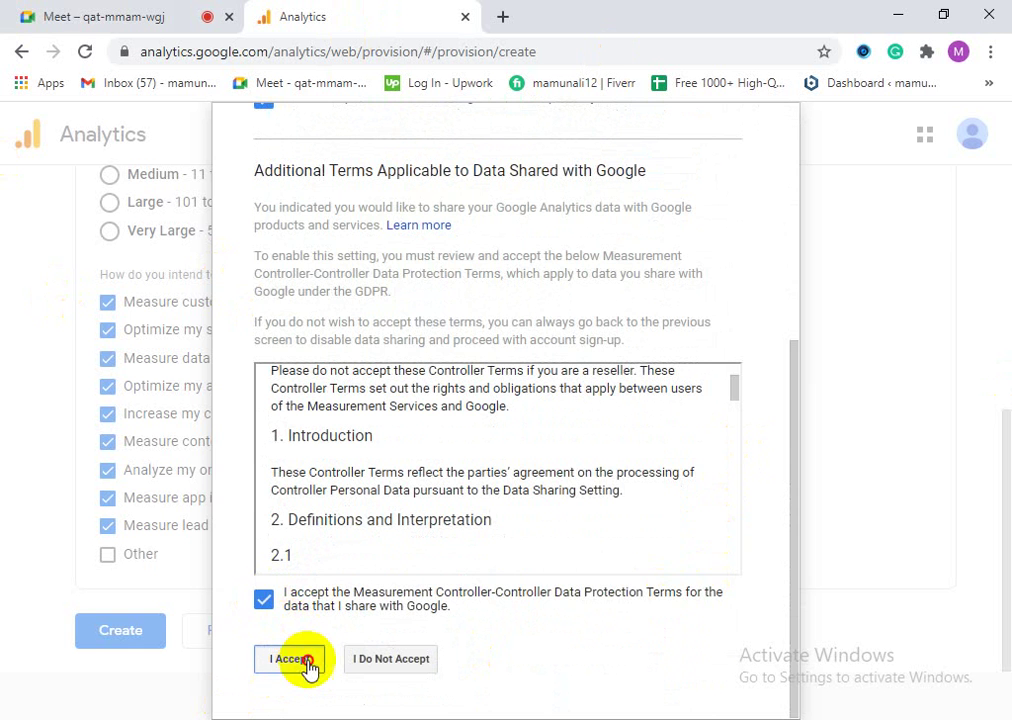
pyautogui.click(292, 660)
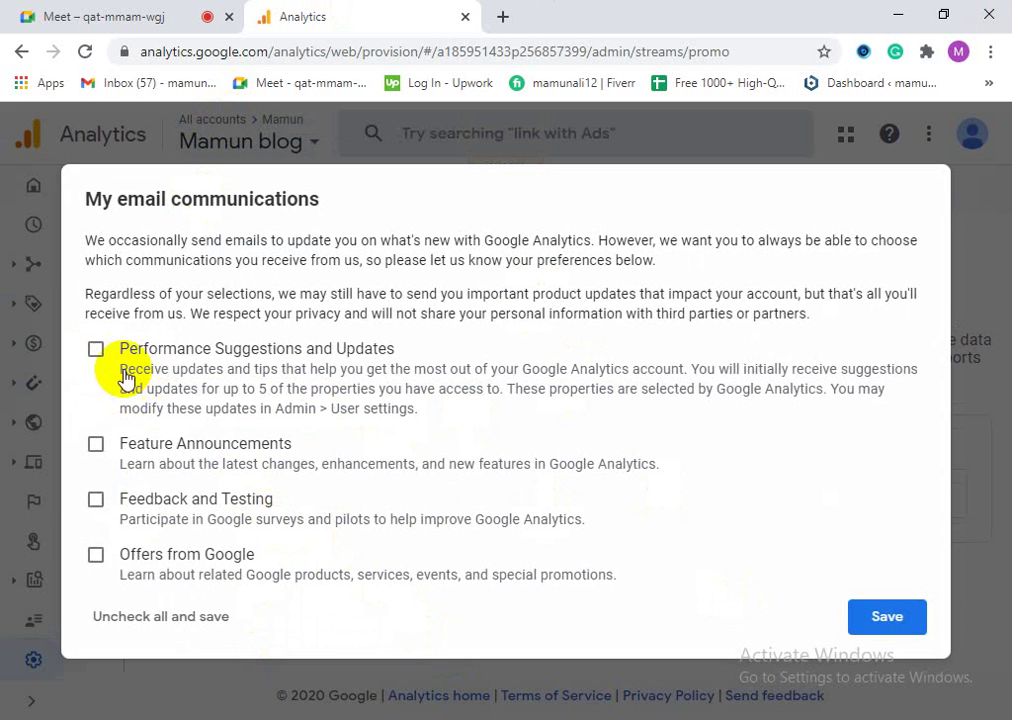
# Step: Opt in to Performance Suggestions, Feature Announcements, Feedback and Testing, and Offers emails, then save
pyautogui.click(97, 351)
pyautogui.click(95, 446)
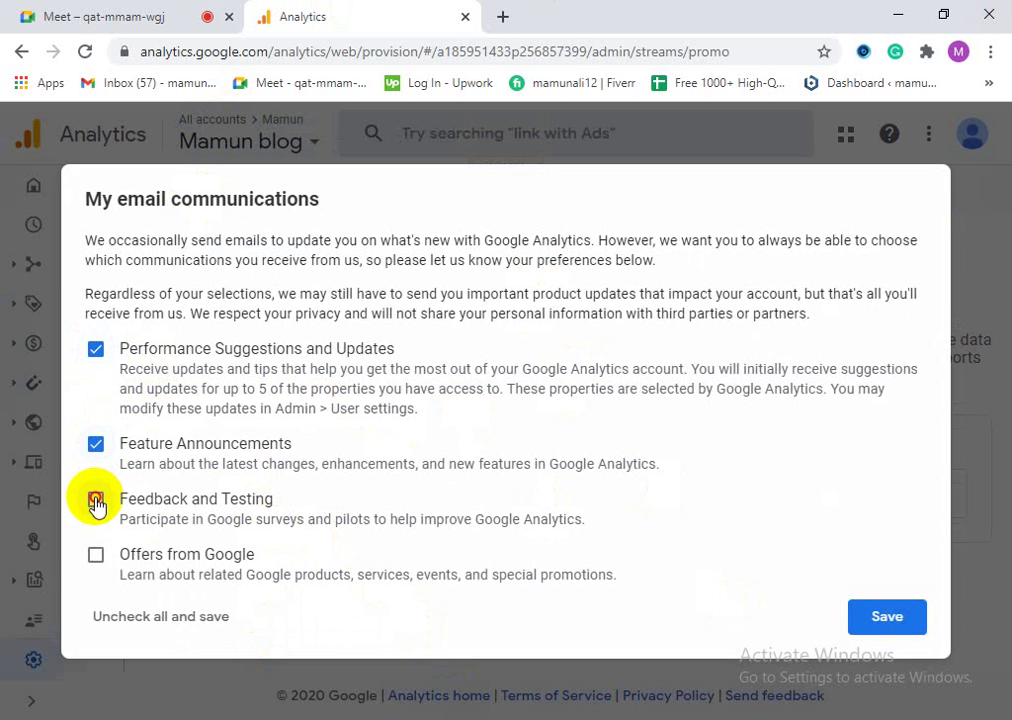
pyautogui.click(95, 500)
pyautogui.click(95, 555)
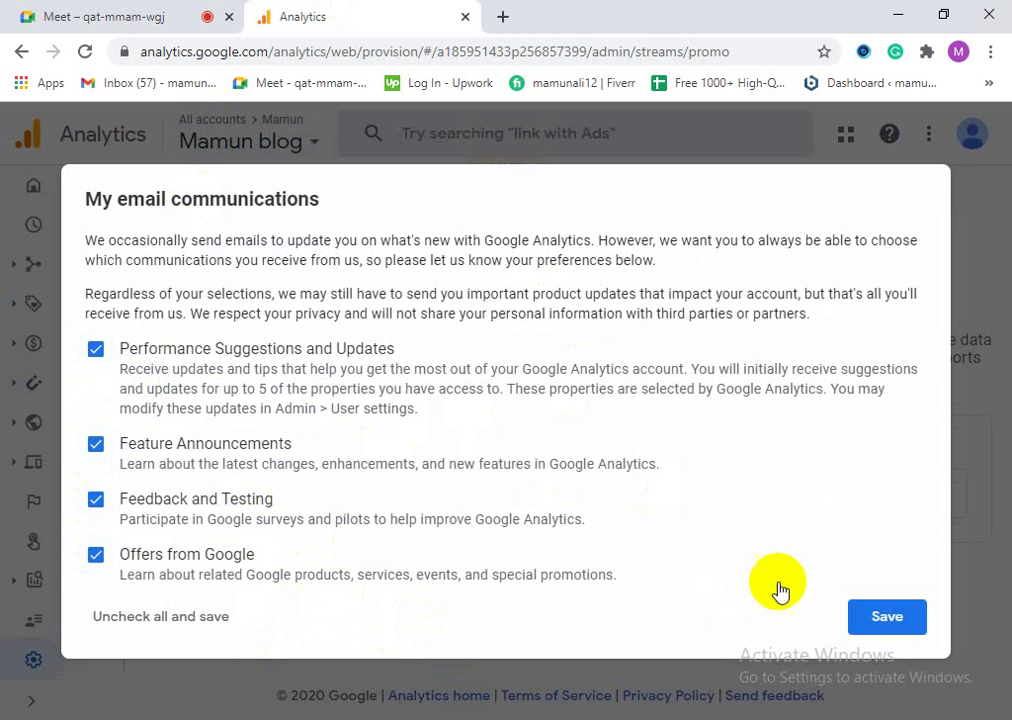
pyautogui.click(912, 628)
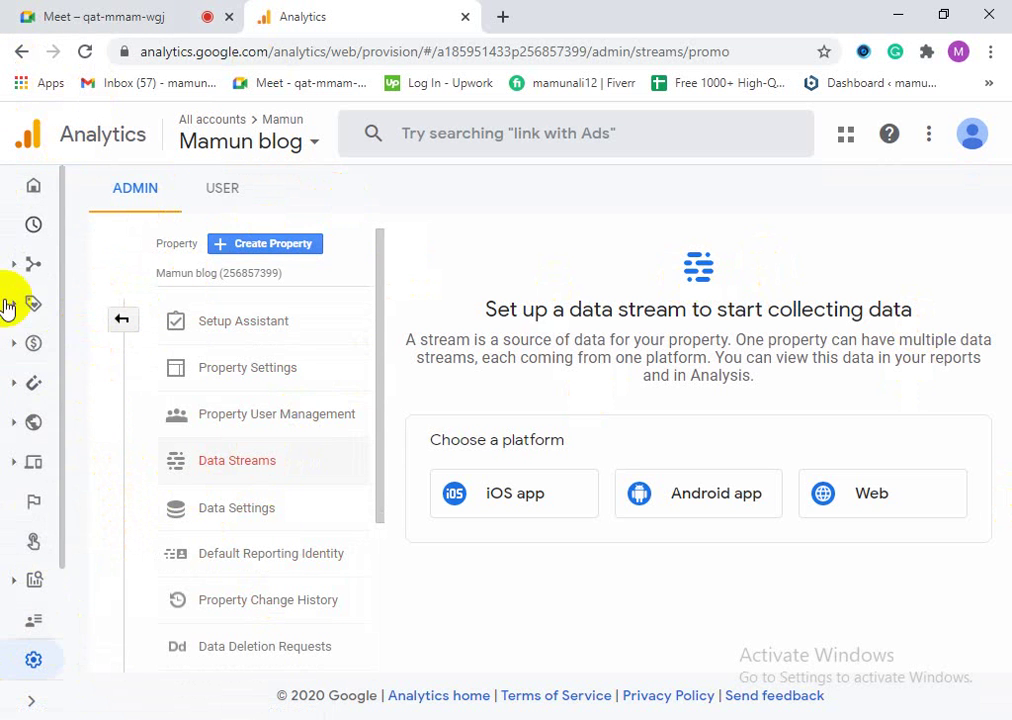
pyautogui.scroll(-1, 70, 497)
pyautogui.scroll(1, 61, 476)
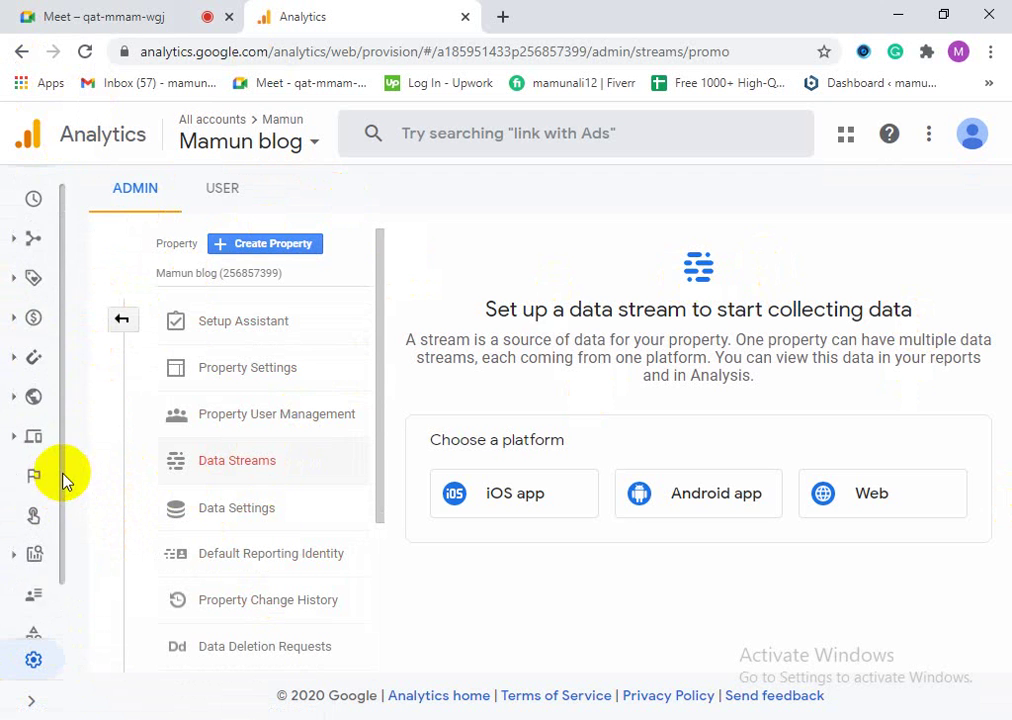
pyautogui.scroll(-1, 60, 474)
pyautogui.scroll(1, 58, 482)
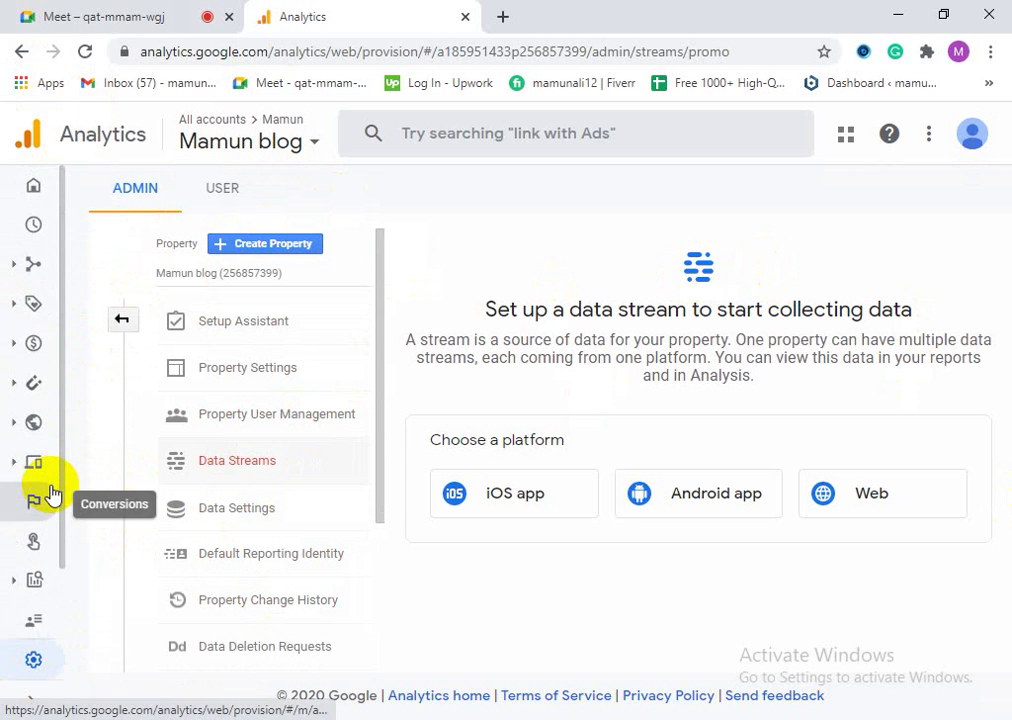
pyautogui.scroll(-1, 52, 495)
pyautogui.scroll(1, 52, 440)
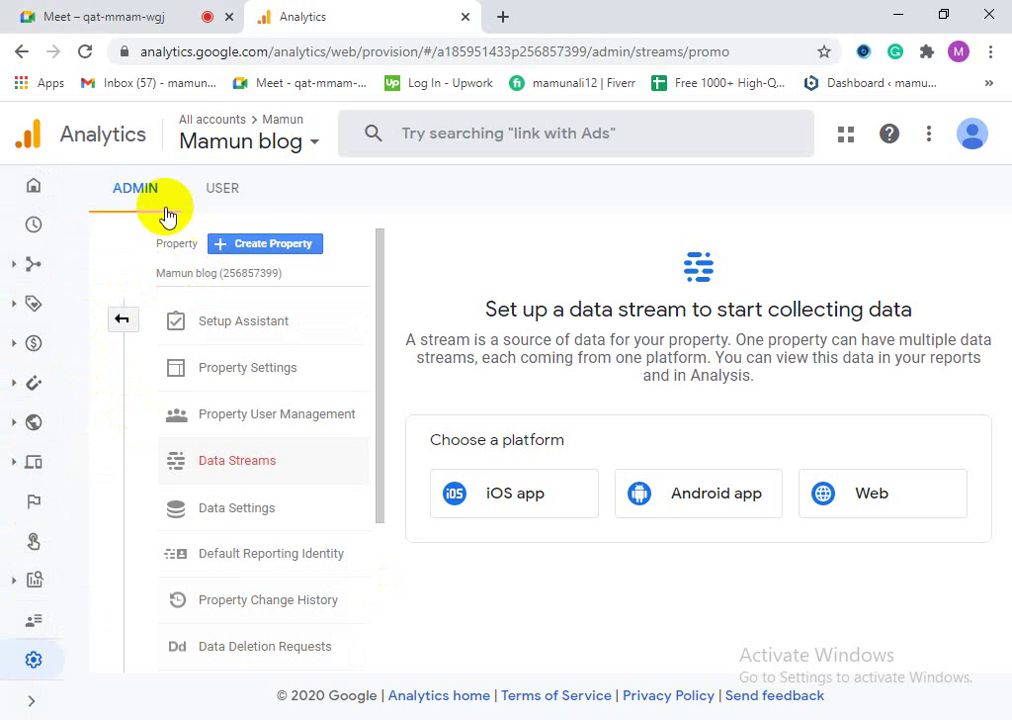
# Step: Browse the USER tab's Edit User Settings, then return to the ADMIN tab
pyautogui.click(255, 196)
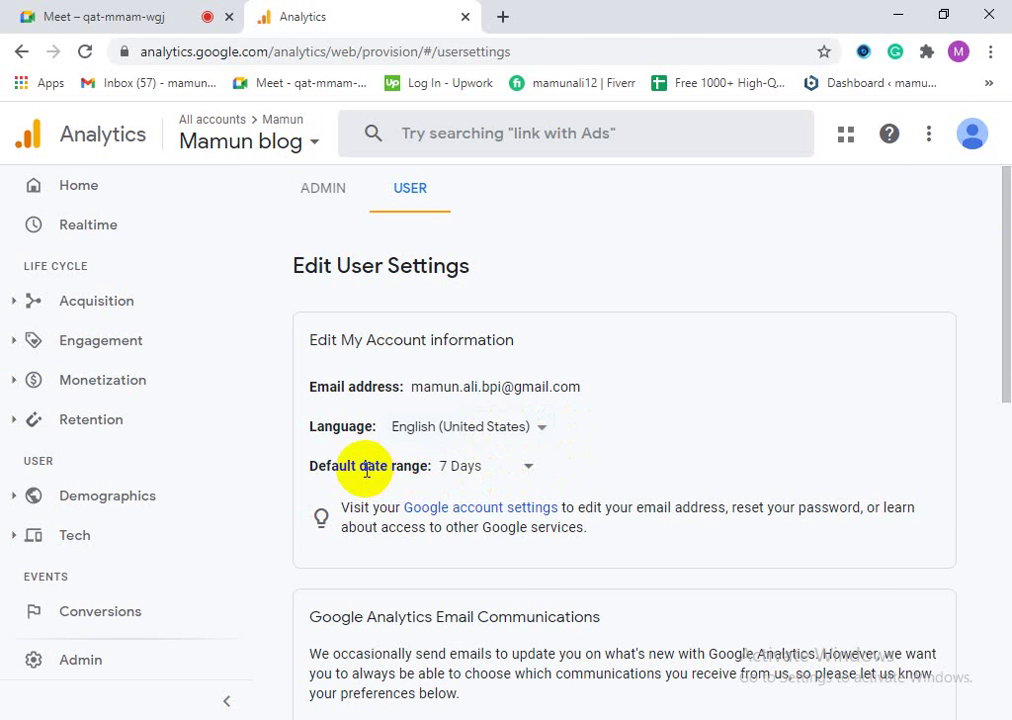
pyautogui.scroll(-1, 530, 480)
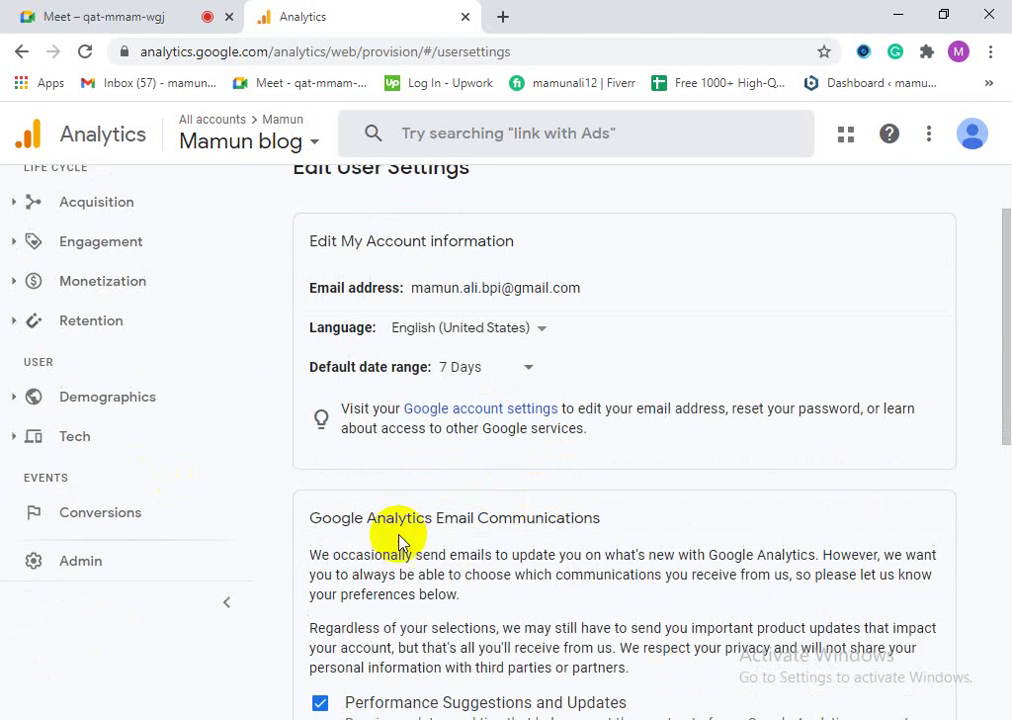
pyautogui.scroll(-6, 430, 542)
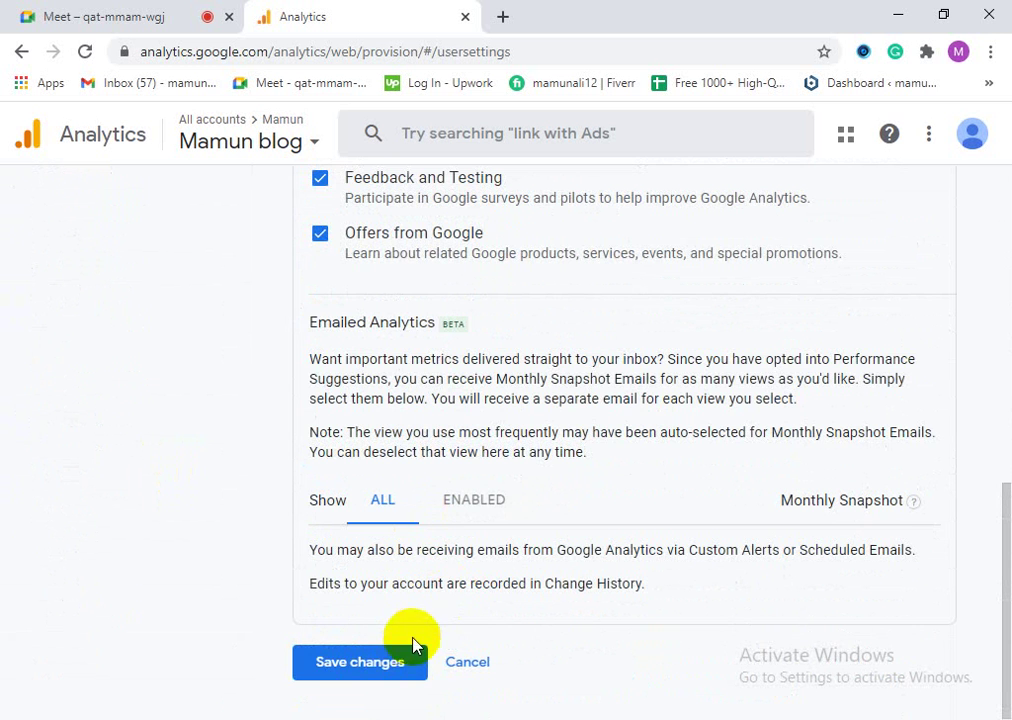
pyautogui.scroll(8, 467, 580)
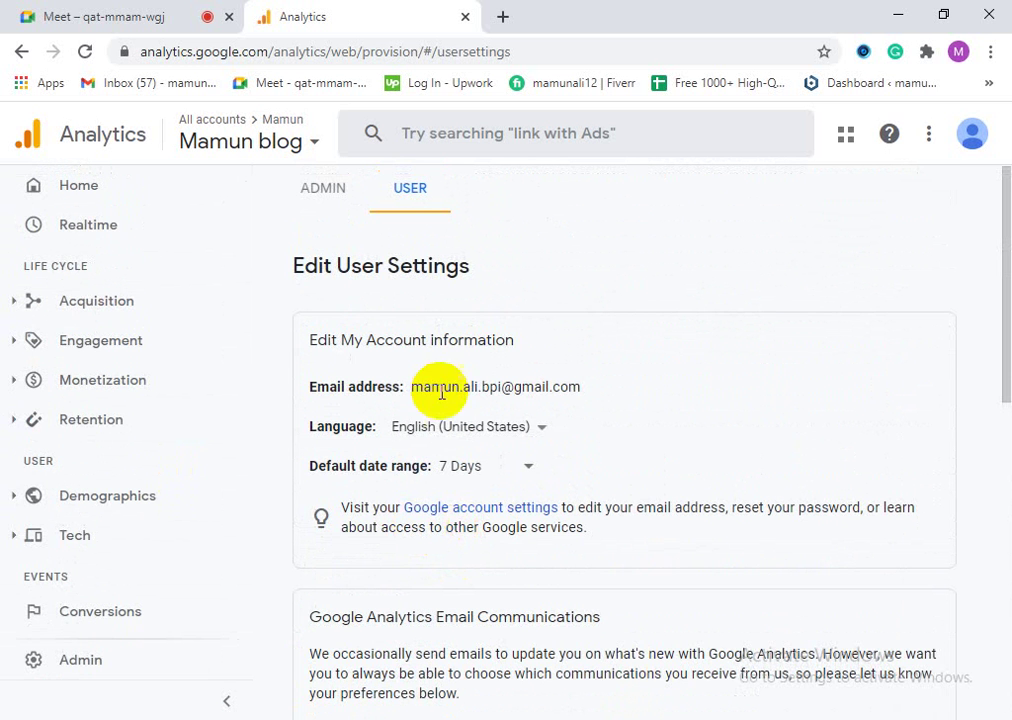
pyautogui.click(320, 193)
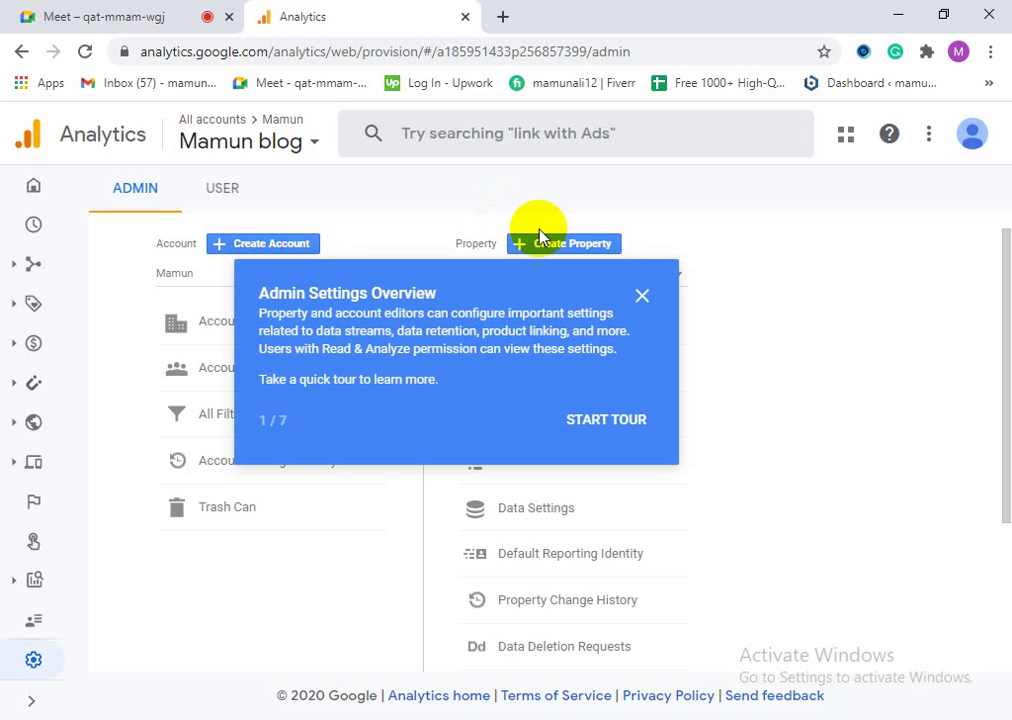
# Step: Dismiss the admin tour, keep the existing blog property selected, and start a new property
pyautogui.click(644, 296)
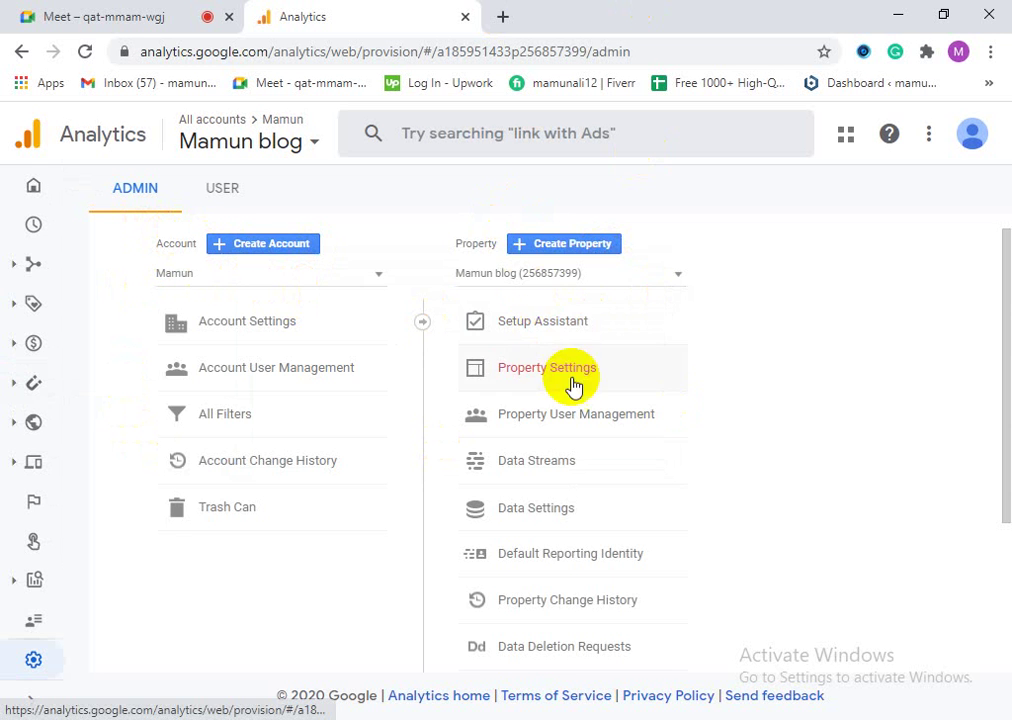
pyautogui.scroll(-2, 570, 460)
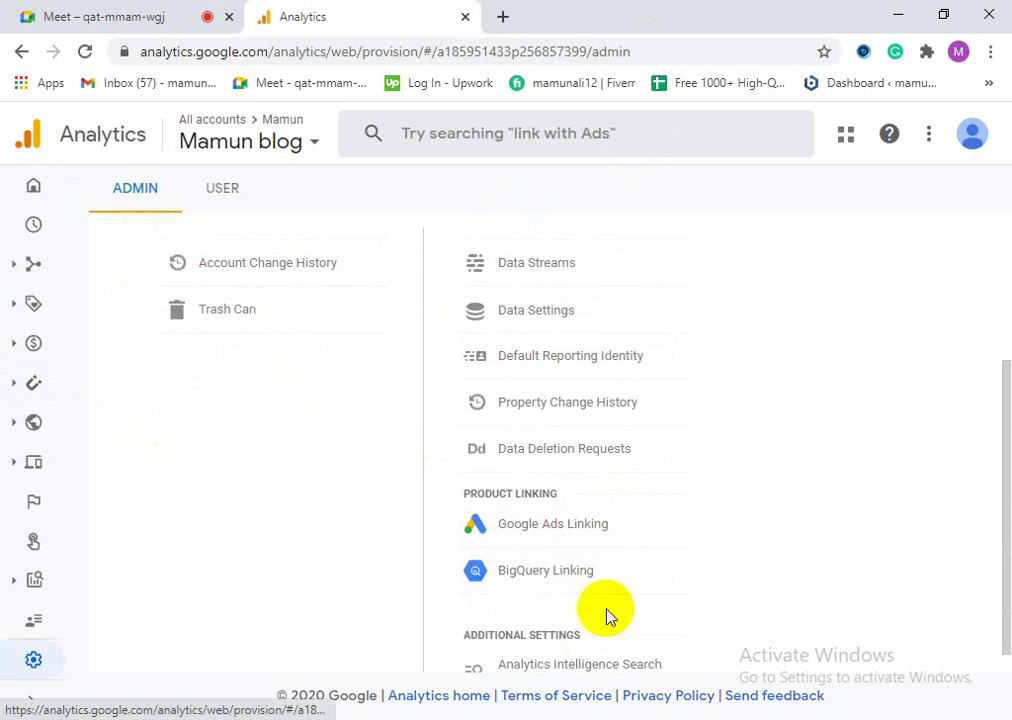
pyautogui.scroll(-1, 510, 567)
pyautogui.scroll(3, 520, 600)
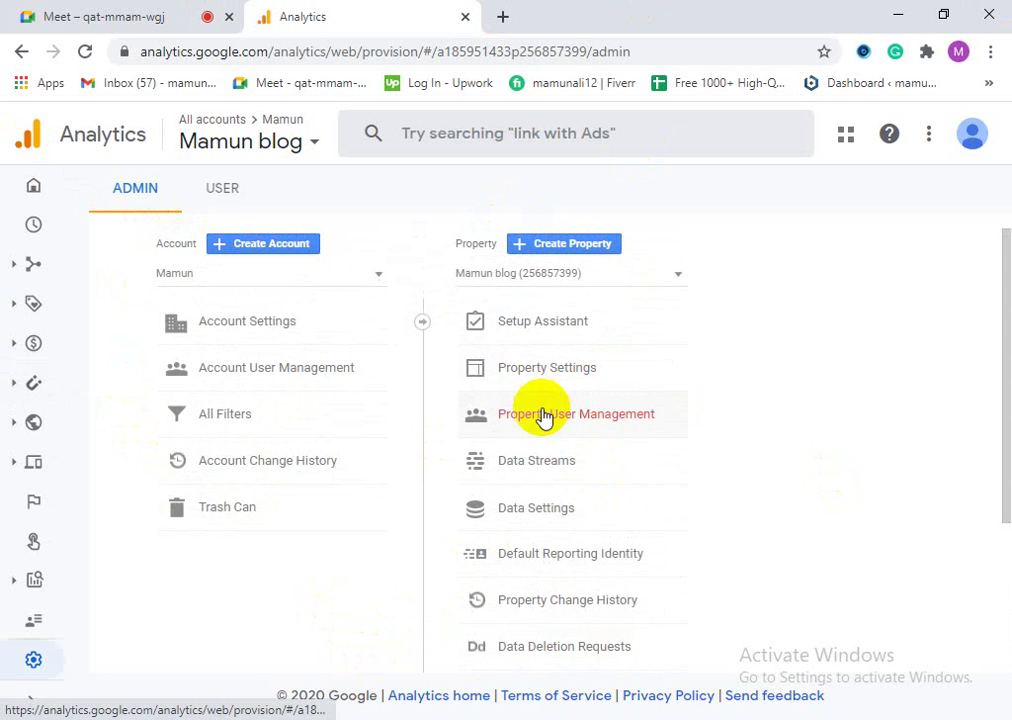
pyautogui.click(548, 278)
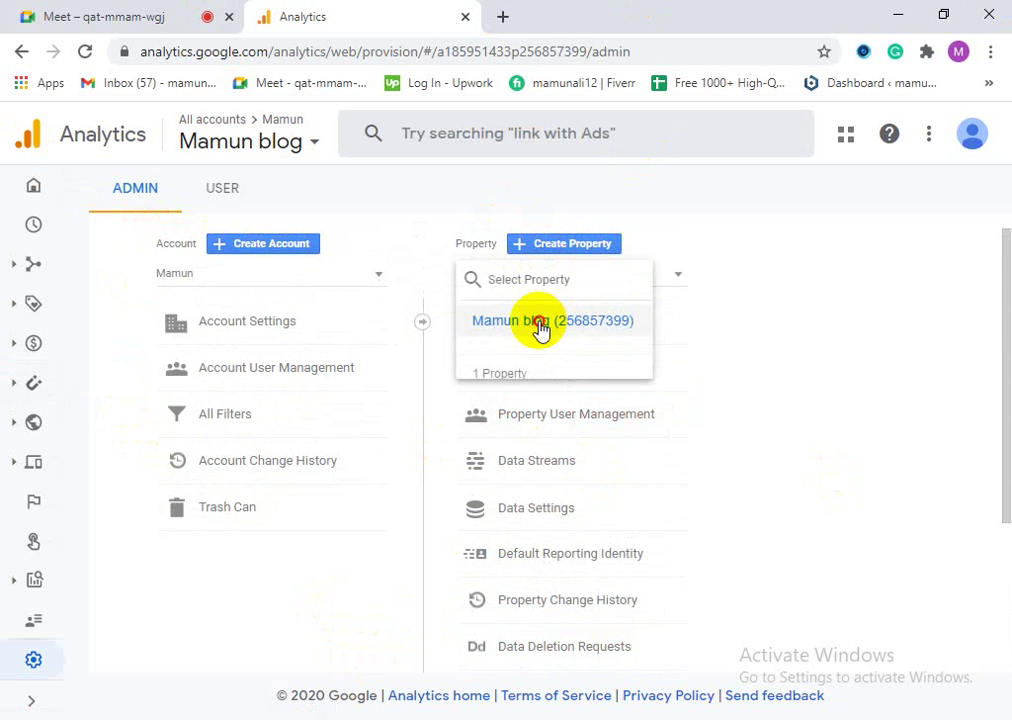
pyautogui.click(537, 322)
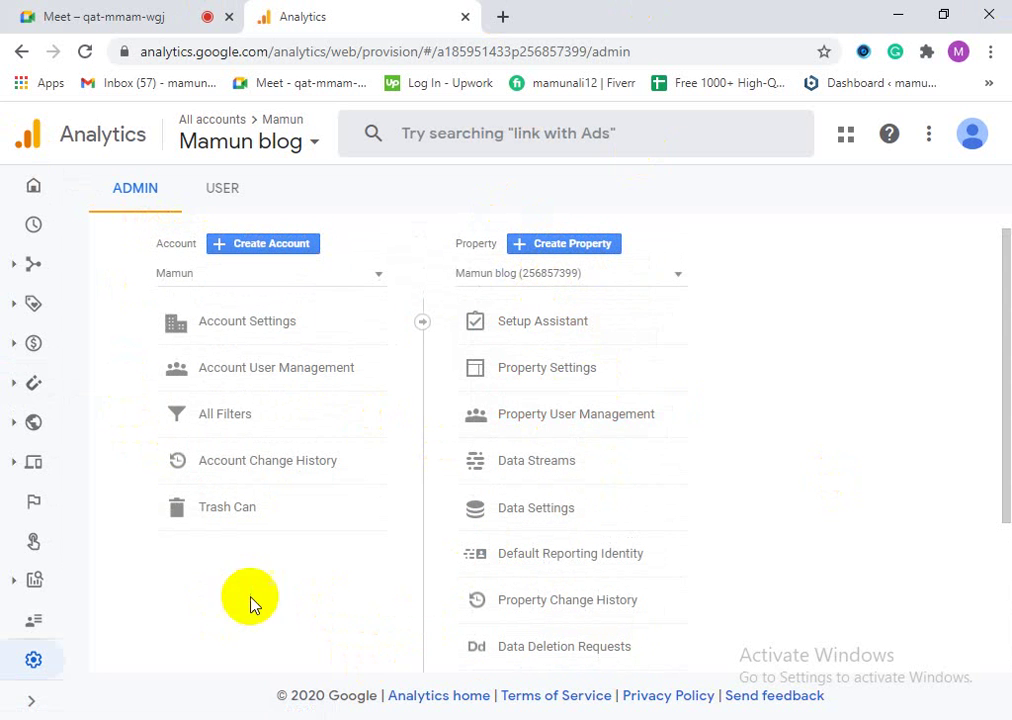
pyautogui.click(598, 247)
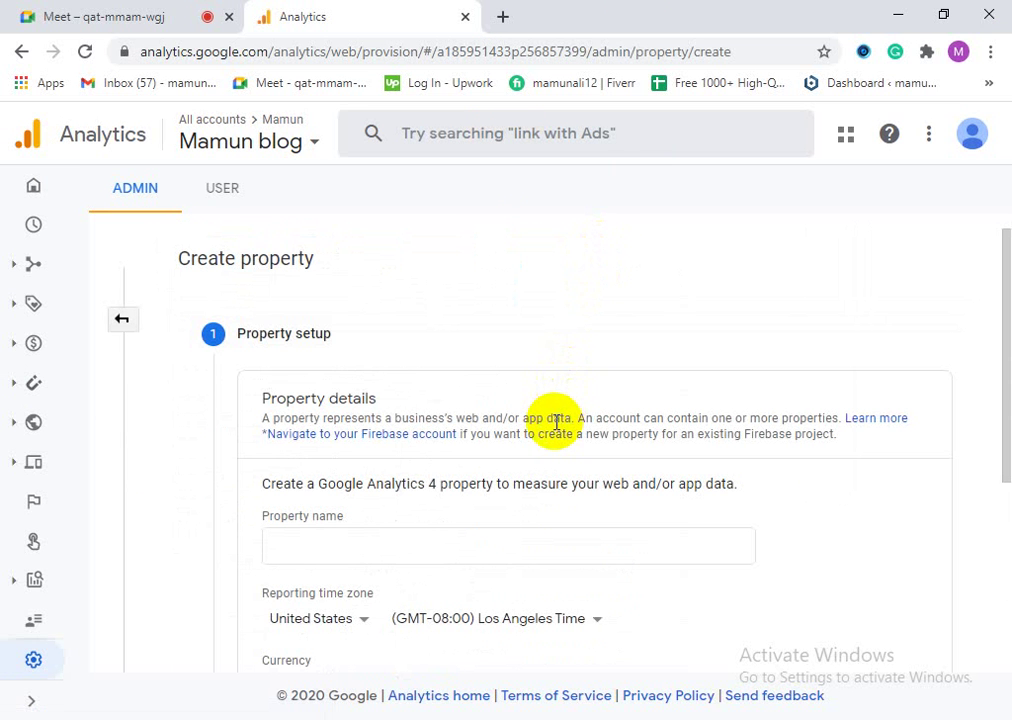
# Step: Enter the blog's name as the property name, keep United States reporting, and continue
pyautogui.scroll(-3, 546, 520)
pyautogui.scroll(3, 510, 598)
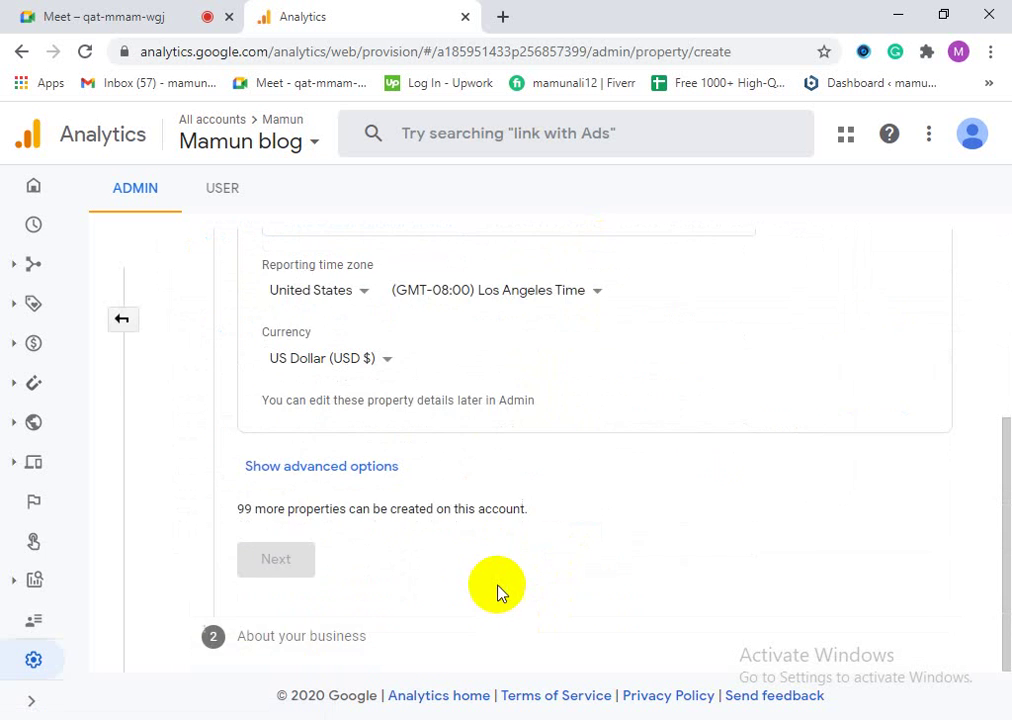
pyautogui.scroll(1, 485, 585)
pyautogui.click(320, 541)
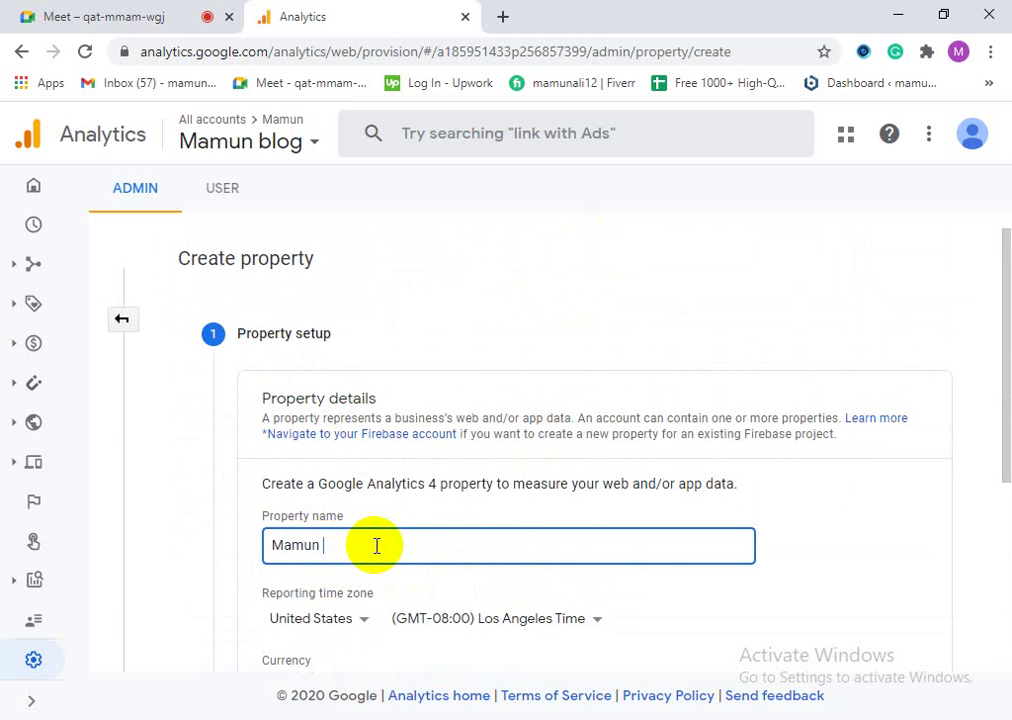
pyautogui.write('log')
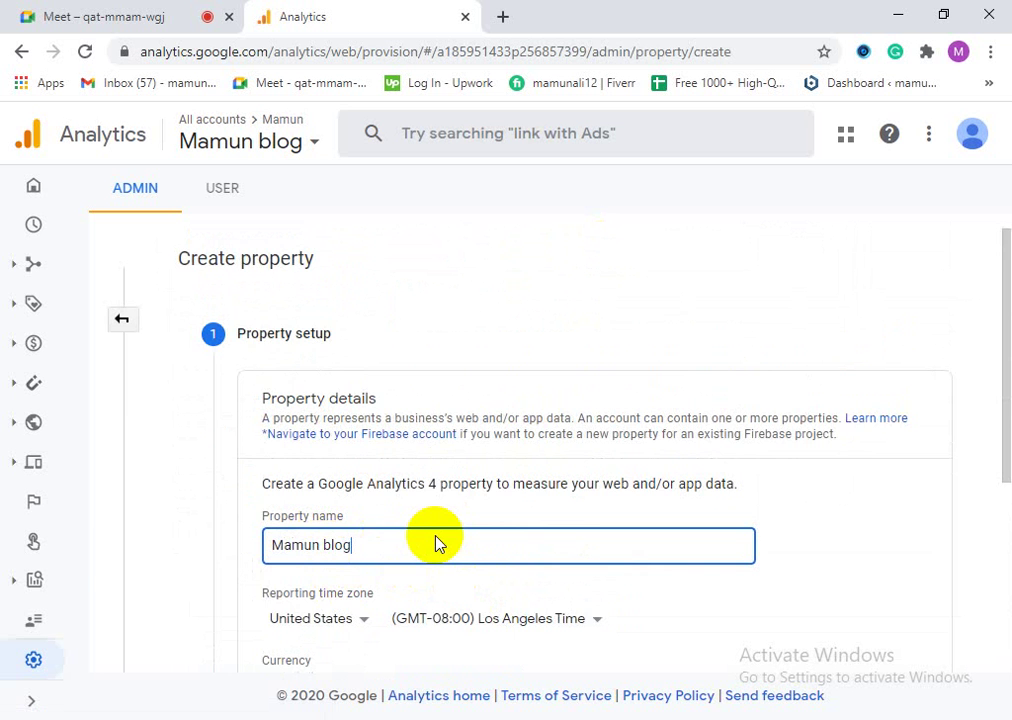
pyautogui.scroll(-1, 432, 535)
pyautogui.scroll(-1, 432, 535)
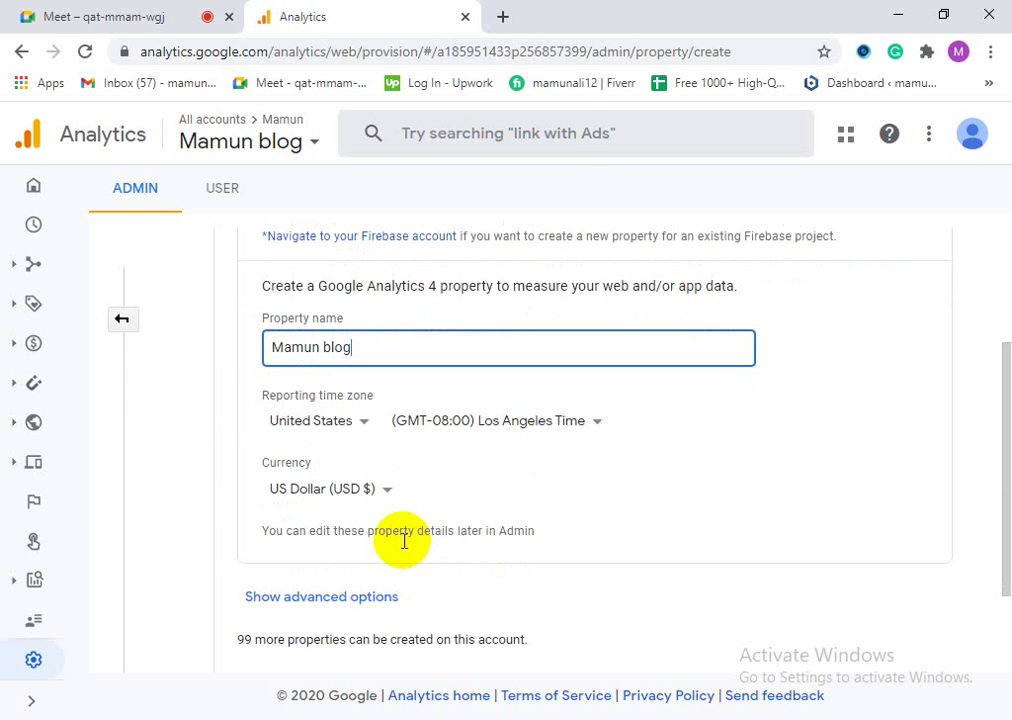
pyautogui.click(340, 420)
pyautogui.click(741, 465)
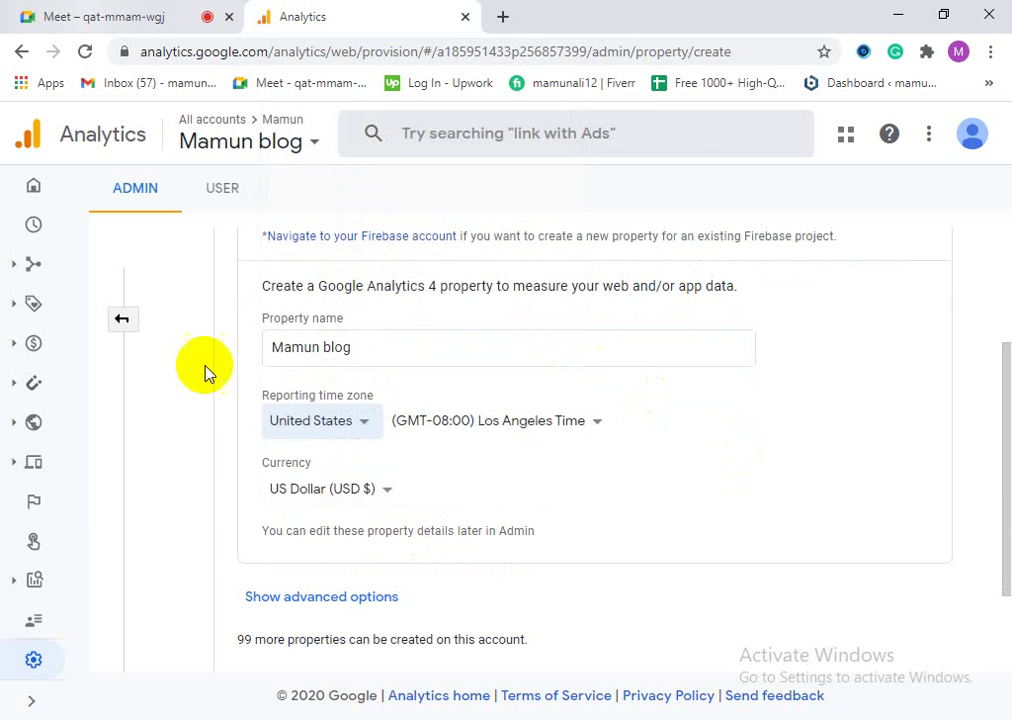
pyautogui.scroll(-2, 364, 479)
pyautogui.click(300, 560)
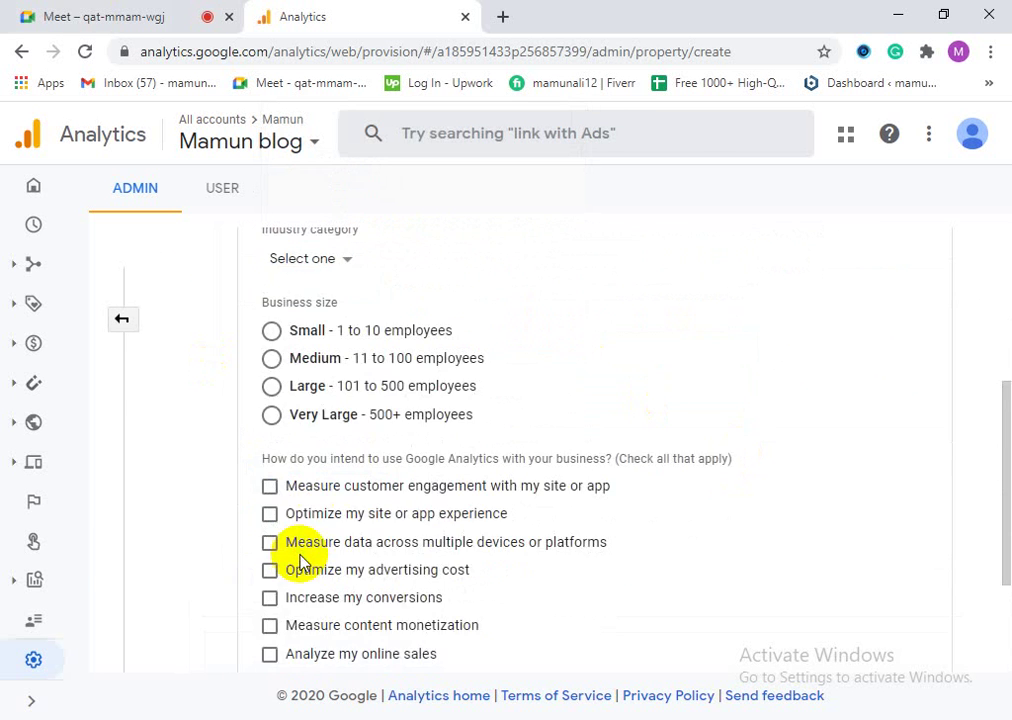
# Step: Choose Small business size and tick engagement, experience optimization, cross-device and ad-cost uses
pyautogui.scroll(-1, 316, 500)
pyautogui.scroll(3, 430, 468)
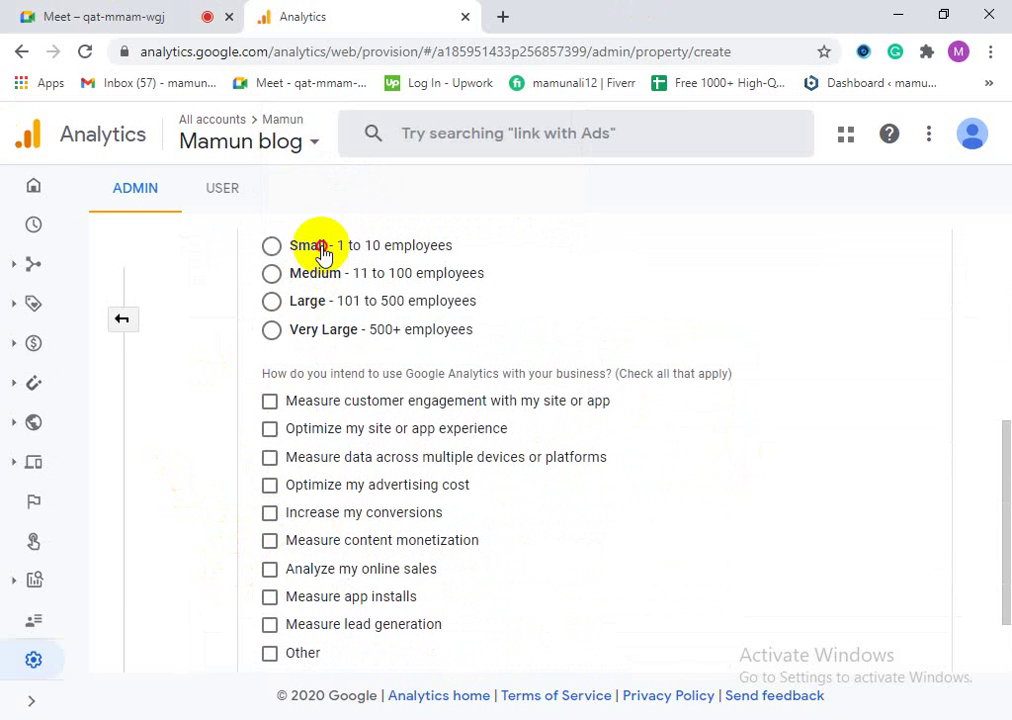
pyautogui.click(312, 246)
pyautogui.click(272, 402)
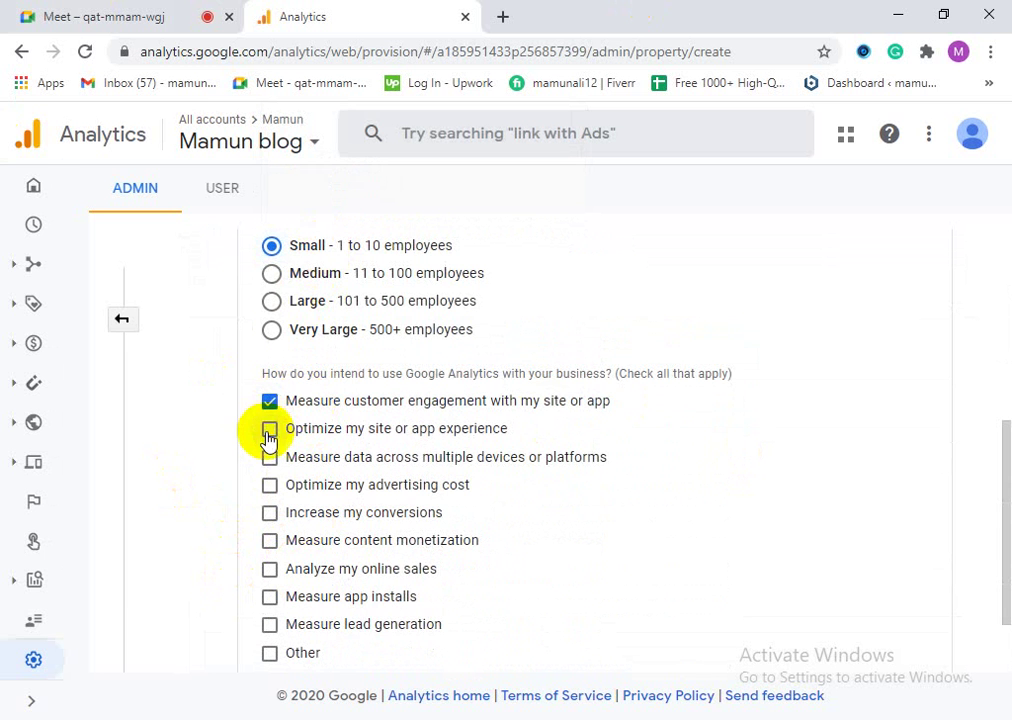
pyautogui.click(269, 429)
pyautogui.click(269, 457)
pyautogui.click(270, 486)
# Step: Tick conversions, content monetization, online sales, app installs and lead generation, then create the property
pyautogui.click(271, 513)
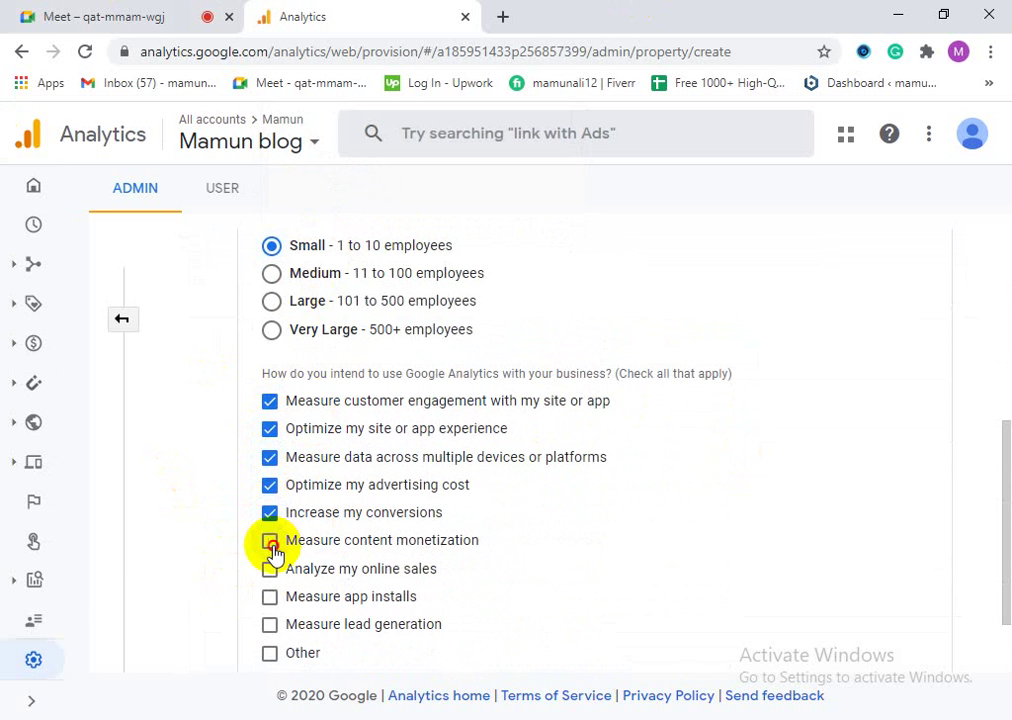
pyautogui.click(269, 541)
pyautogui.click(269, 569)
pyautogui.click(269, 597)
pyautogui.click(269, 625)
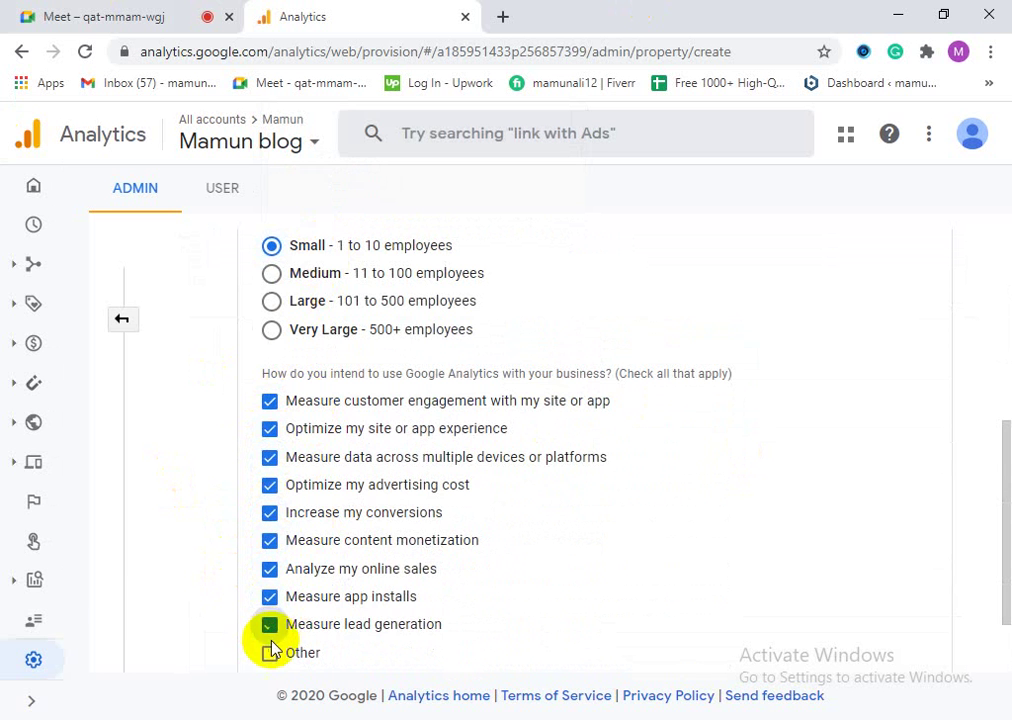
pyautogui.scroll(-1, 330, 600)
pyautogui.click(296, 632)
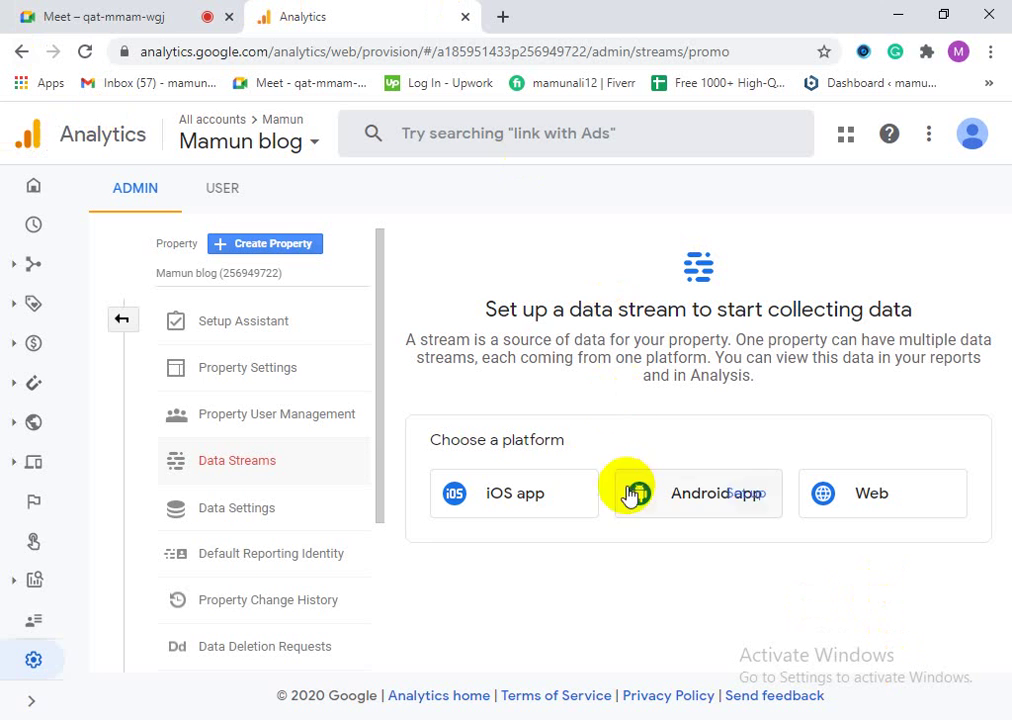
# Step: Clear the accidental text highlight on the Data Streams page heading
pyautogui.moveTo(564, 441); pyautogui.dragTo(449, 438)
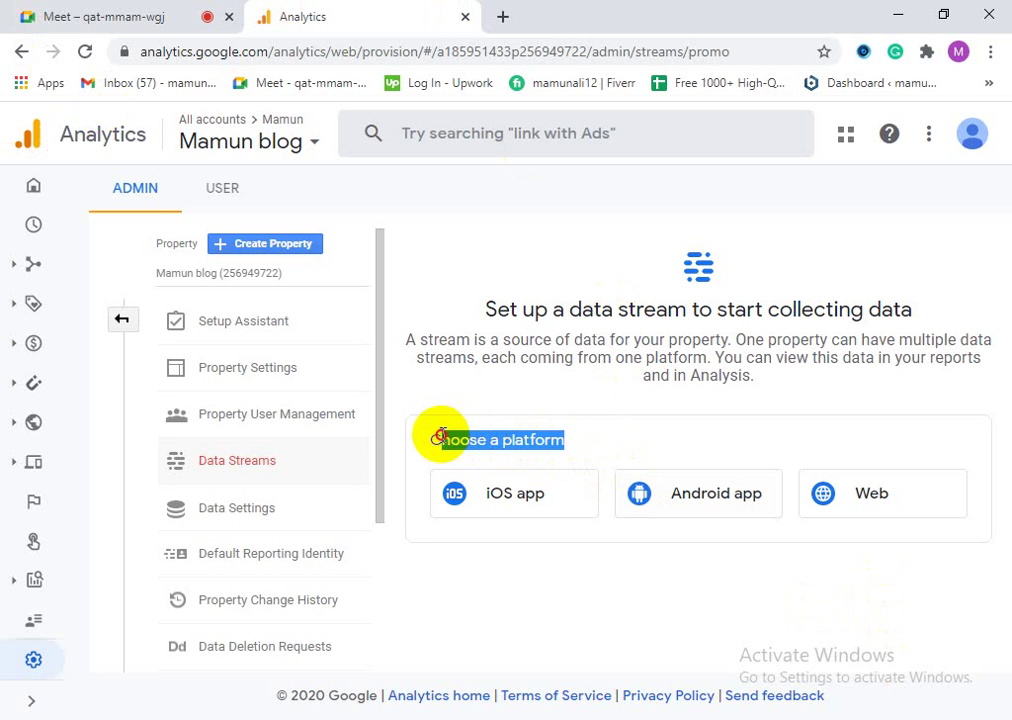
pyautogui.click(445, 438)
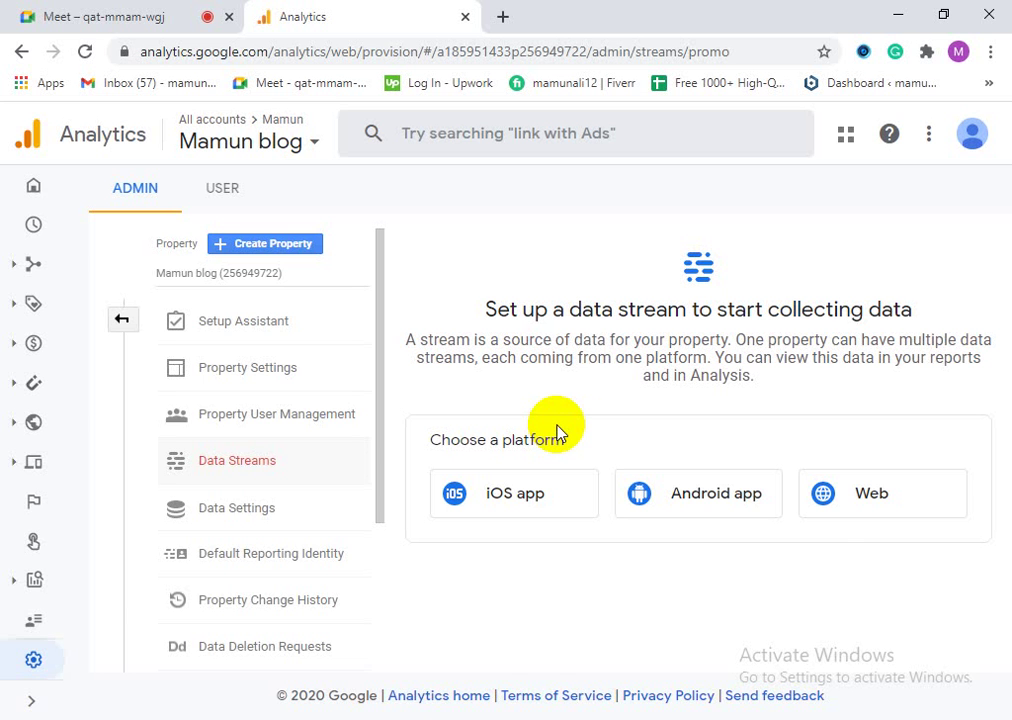
pyautogui.click(838, 500)
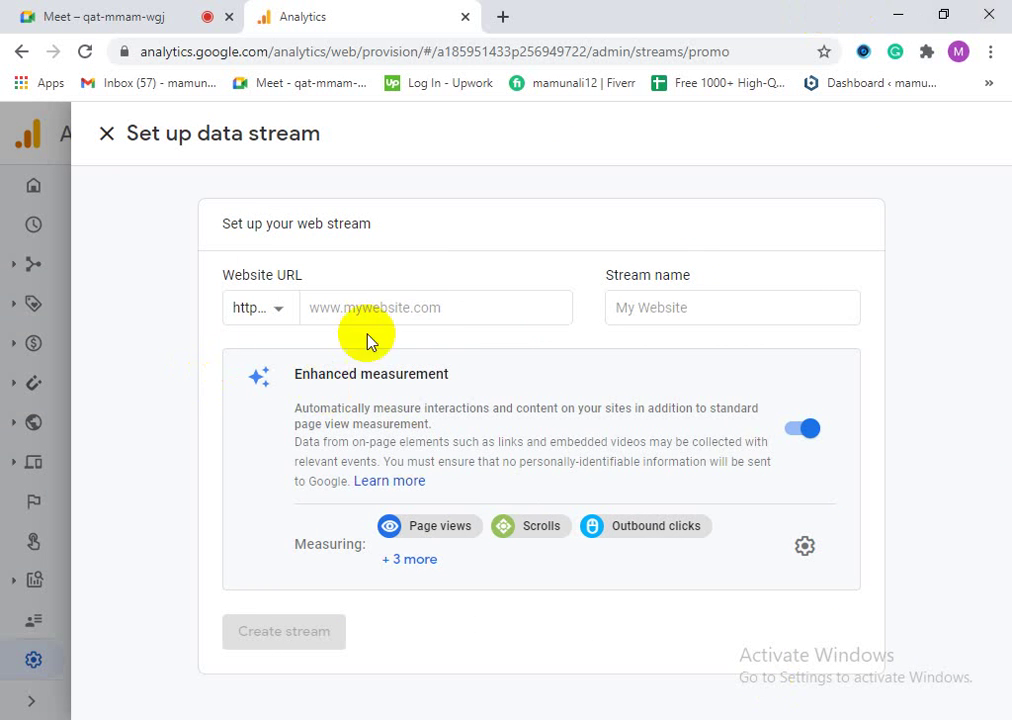
pyautogui.click(281, 309)
pyautogui.click(169, 402)
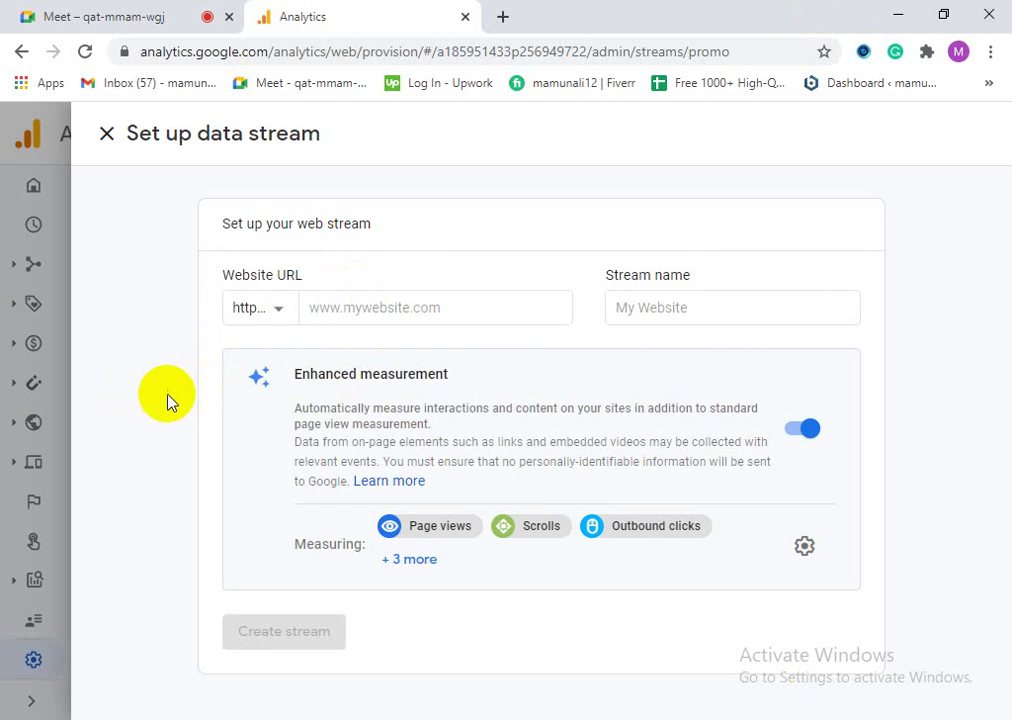
pyautogui.click(253, 320)
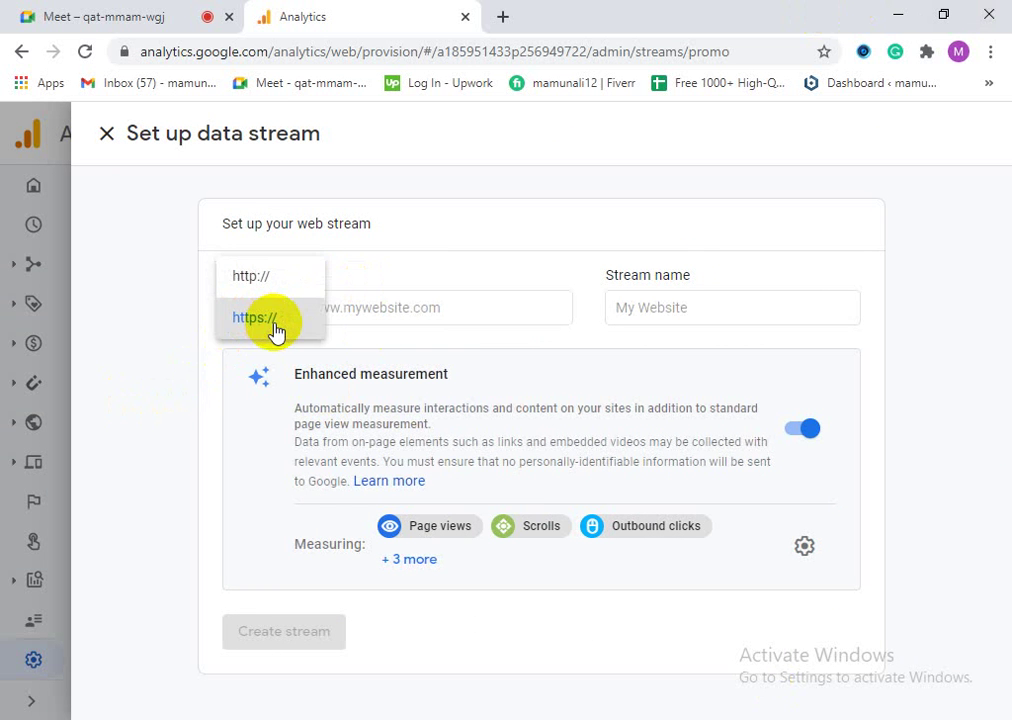
pyautogui.click(275, 330)
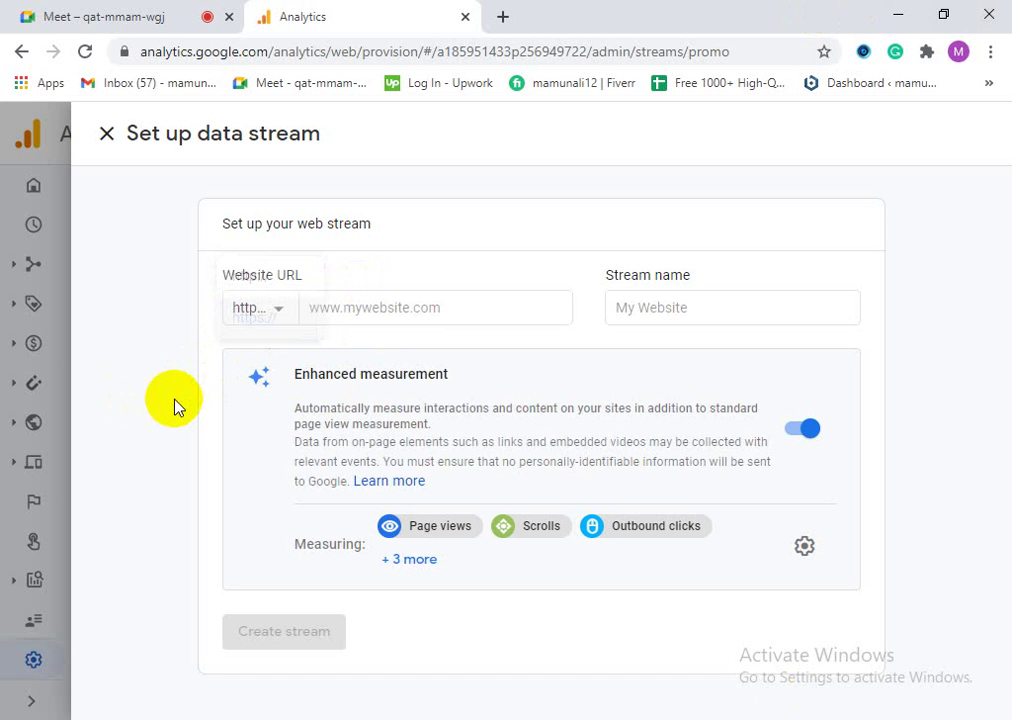
pyautogui.click(374, 305)
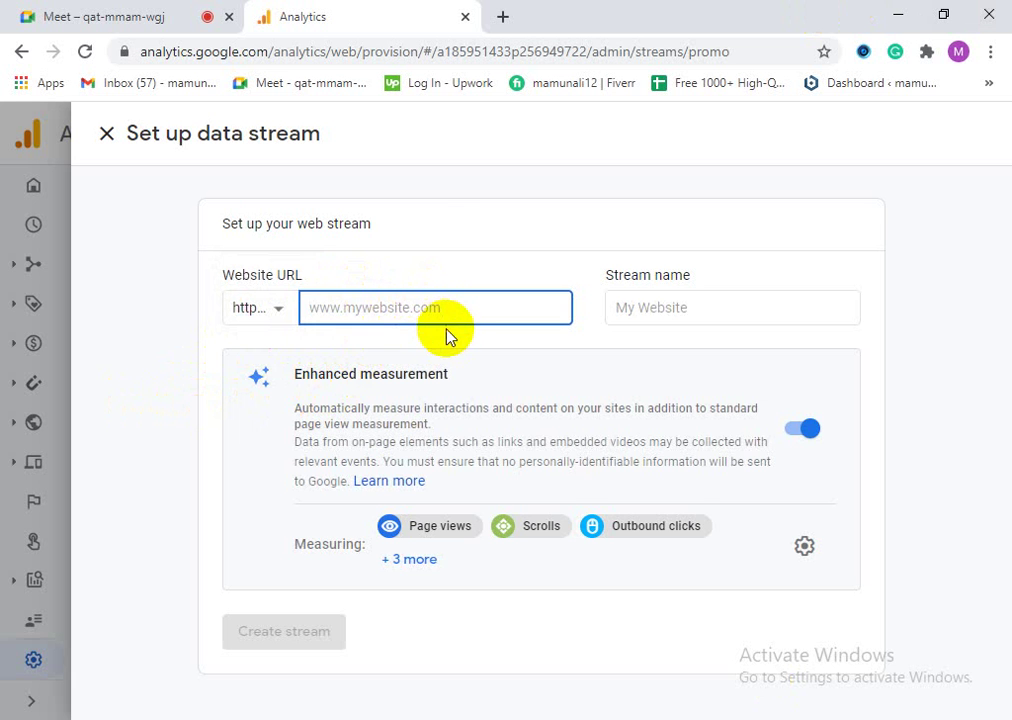
pyautogui.click(678, 300)
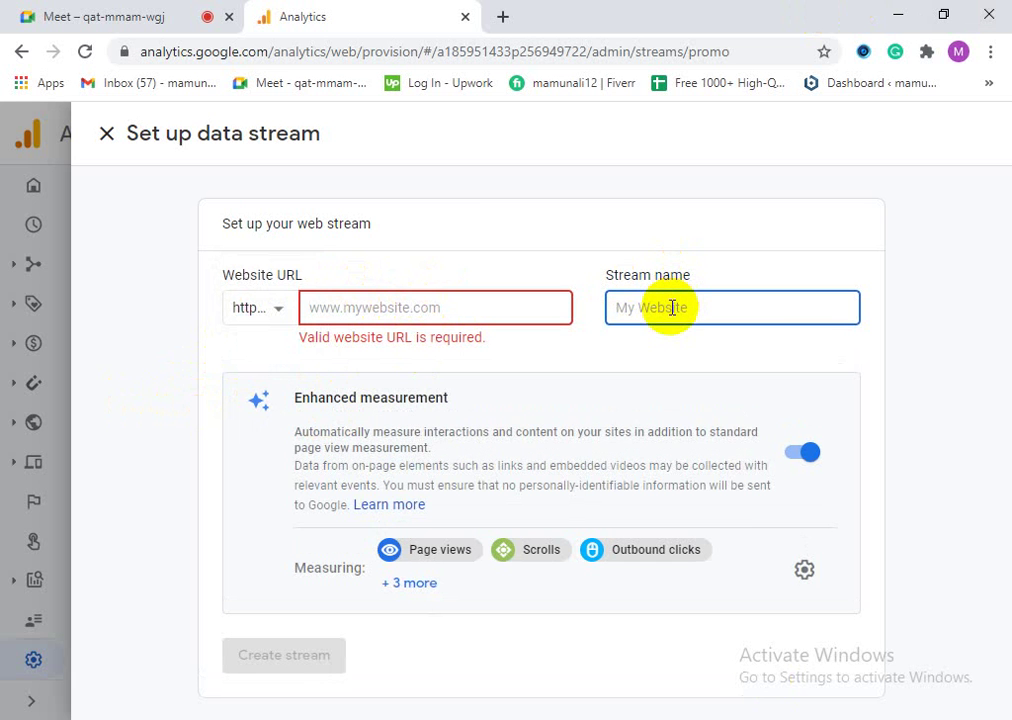
pyautogui.click(605, 350)
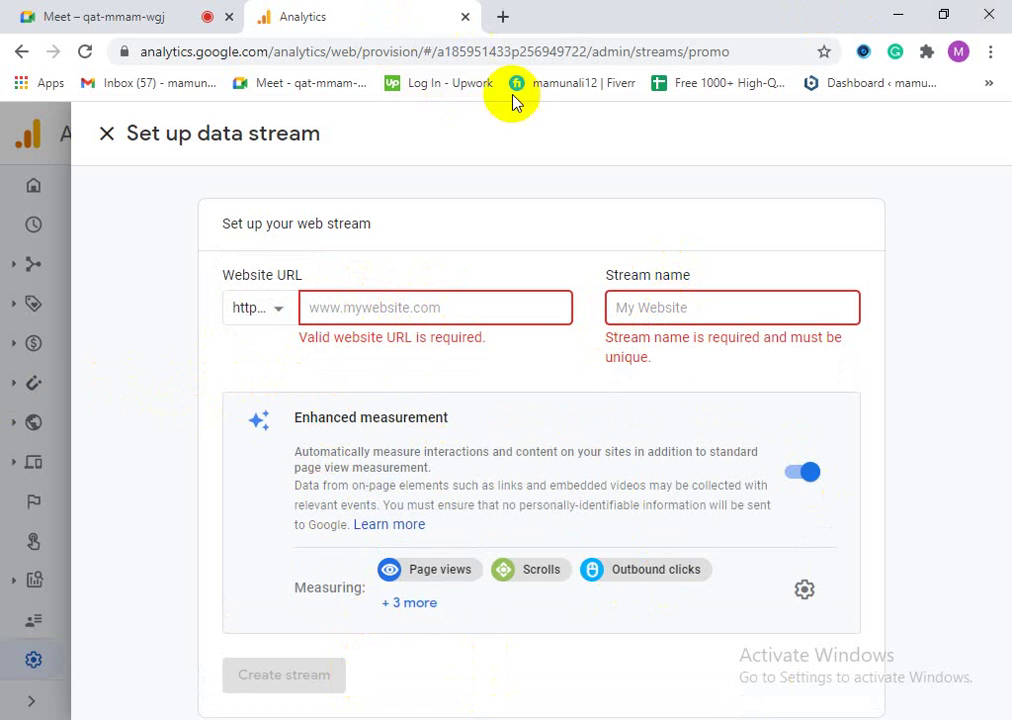
pyautogui.click(503, 16)
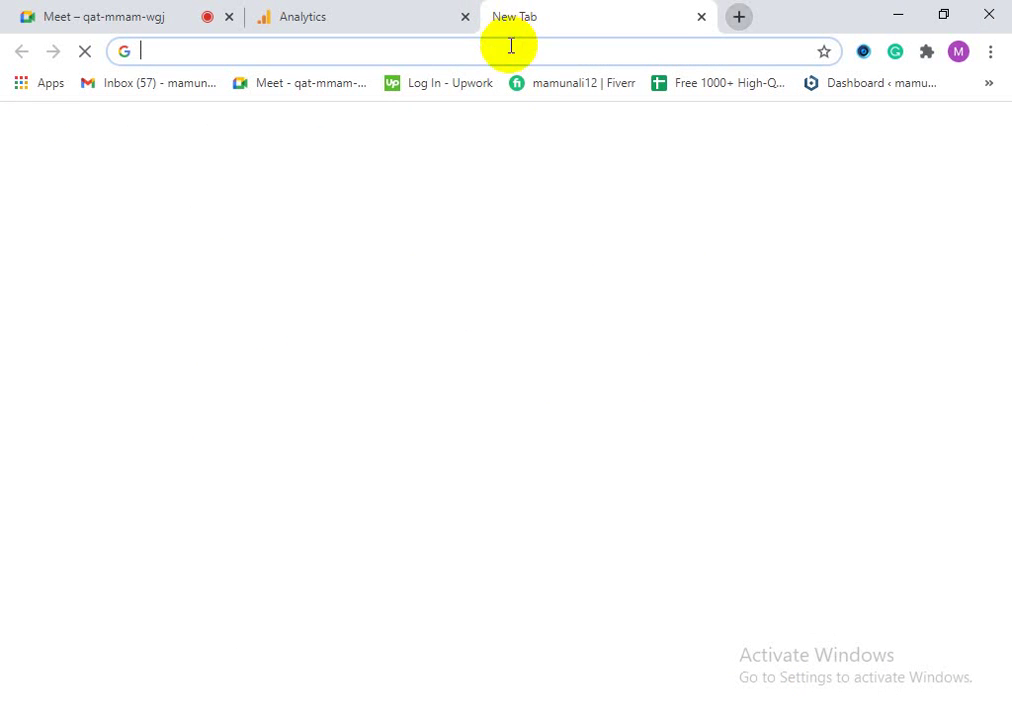
# Step: Load mamon.unaux.com in a fresh browser tab, correcting typos in the address
pyautogui.click(700, 17)
pyautogui.click(500, 15)
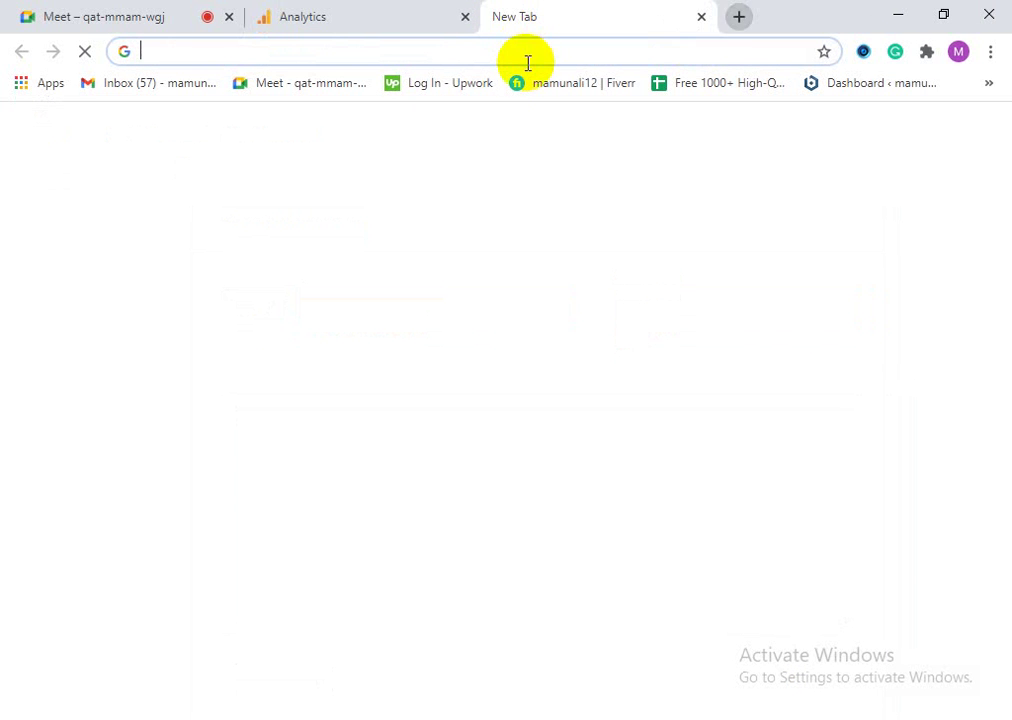
pyautogui.write('m')
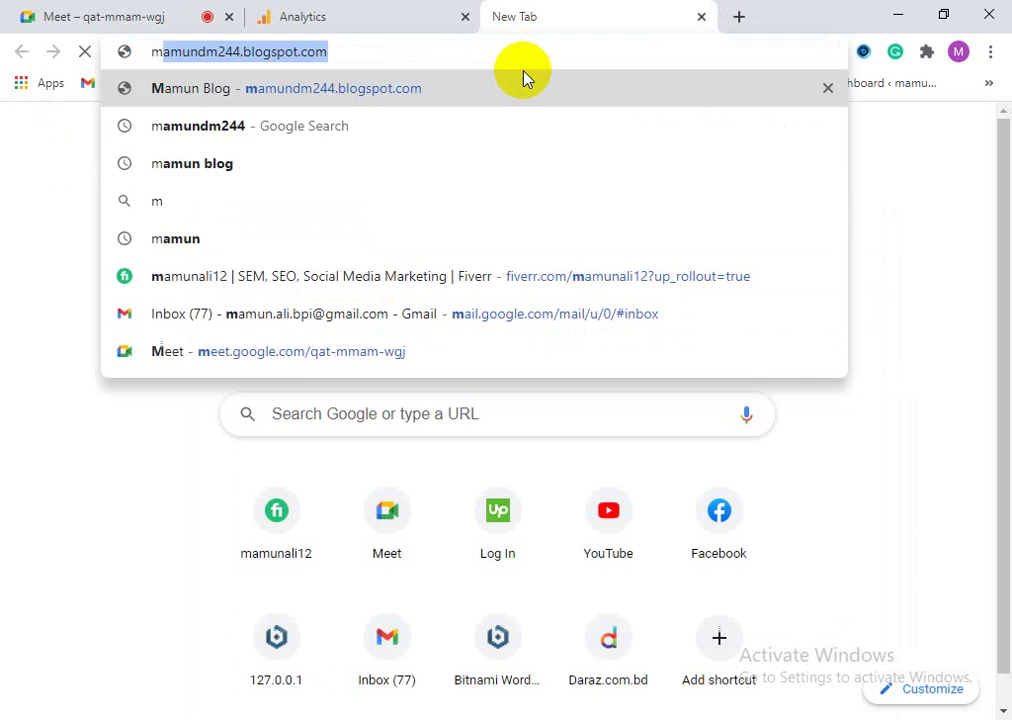
pyautogui.write('u')
pyautogui.press('BackSpace')
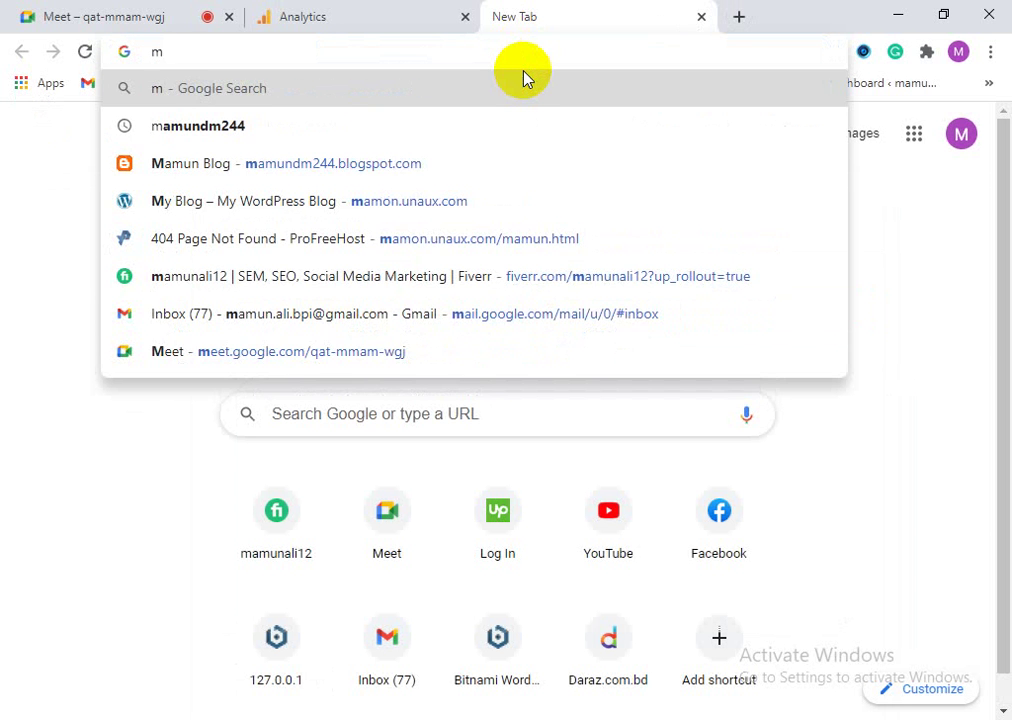
pyautogui.write('am')
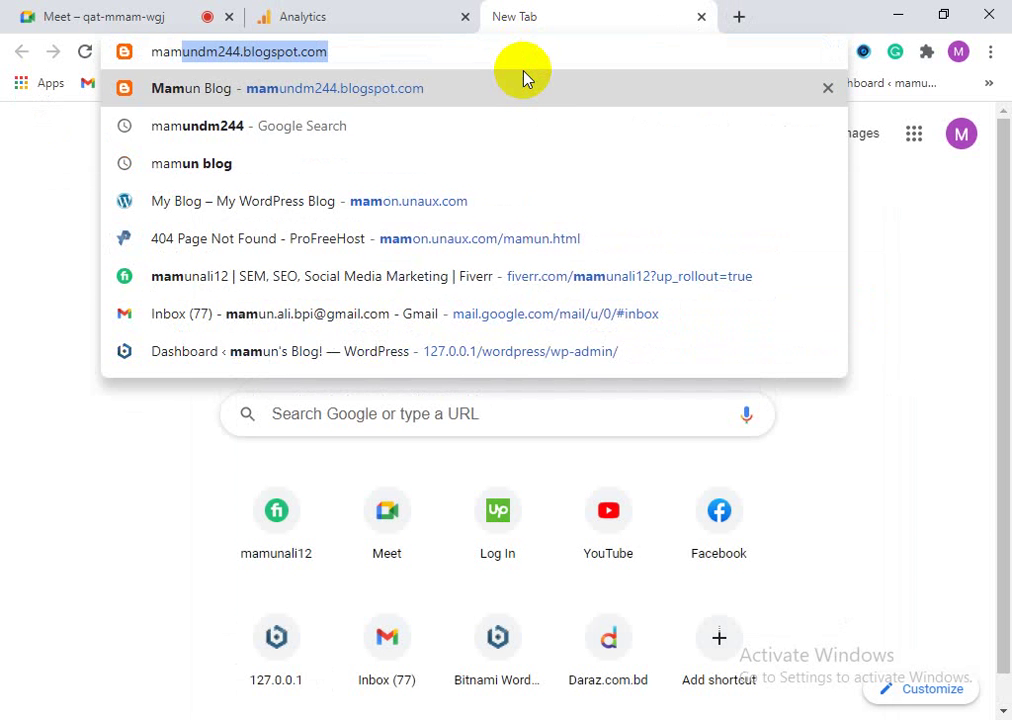
pyautogui.write('u')
pyautogui.press('BackSpace')
pyautogui.press('BackSpace')
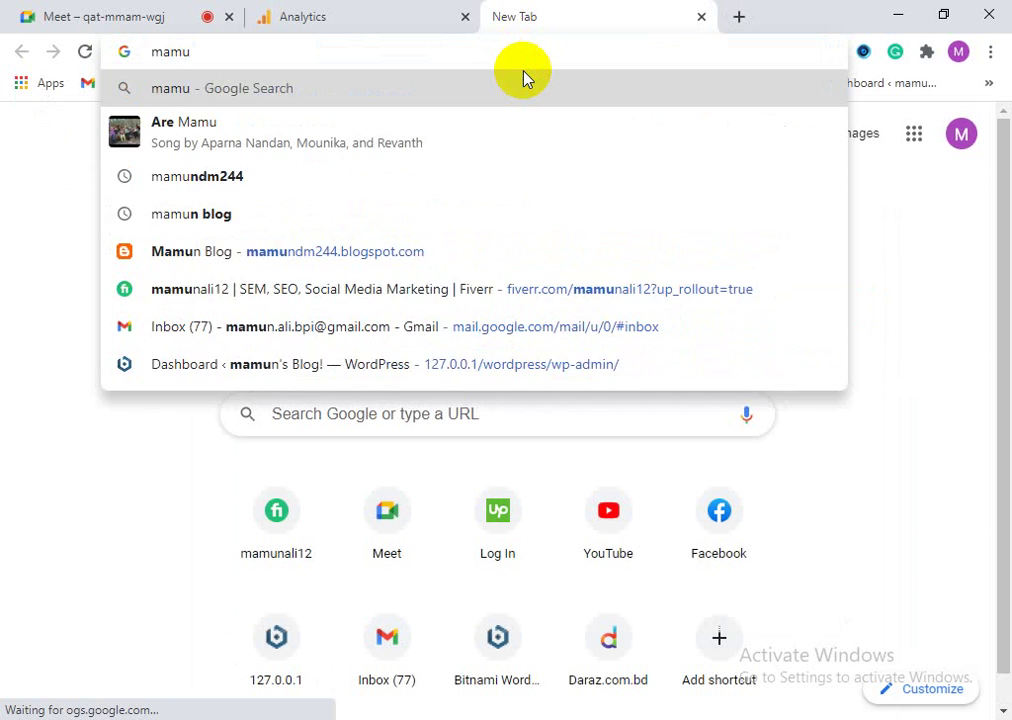
pyautogui.write('on.unaux.com')
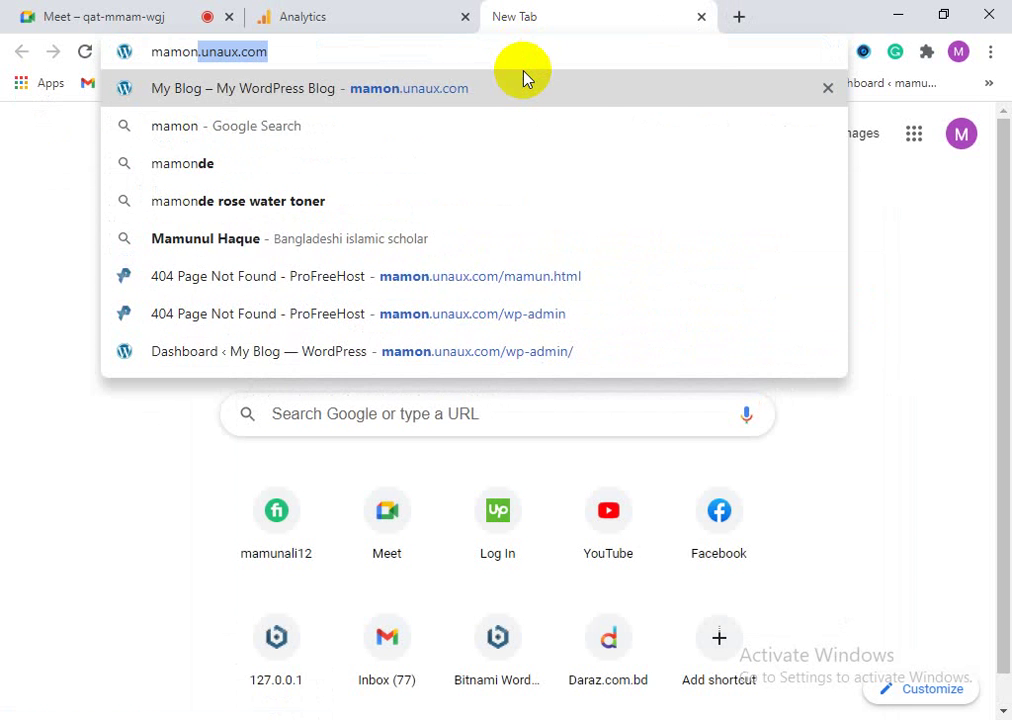
pyautogui.press('Return')
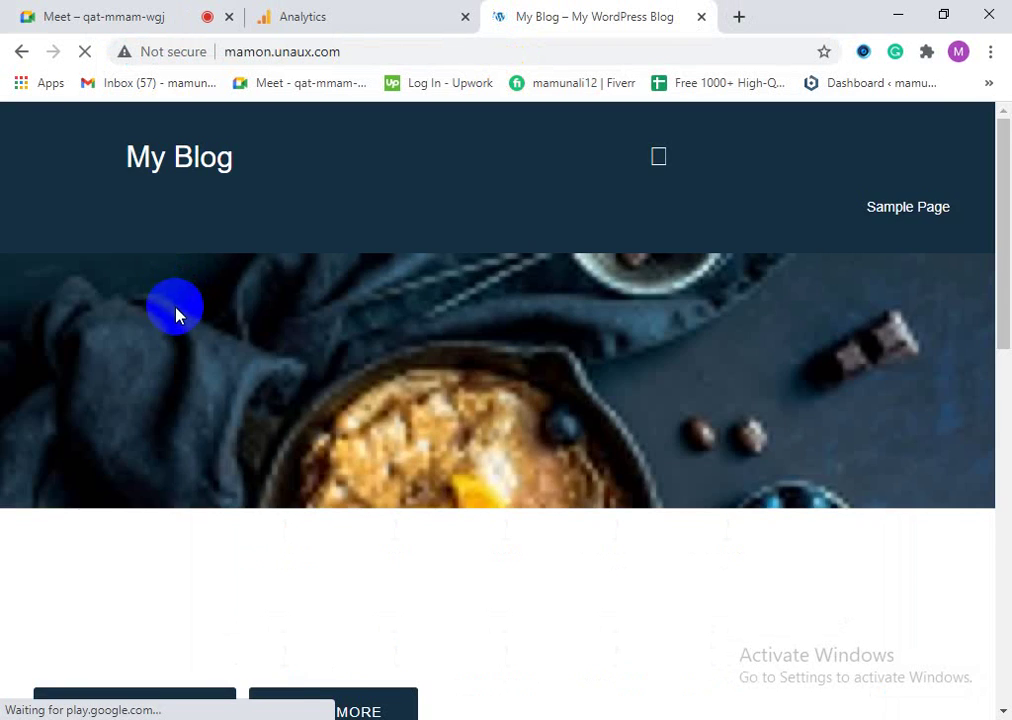
# Step: Select the blog's address in the address bar to copy it
pyautogui.scroll(-8, 495, 551)
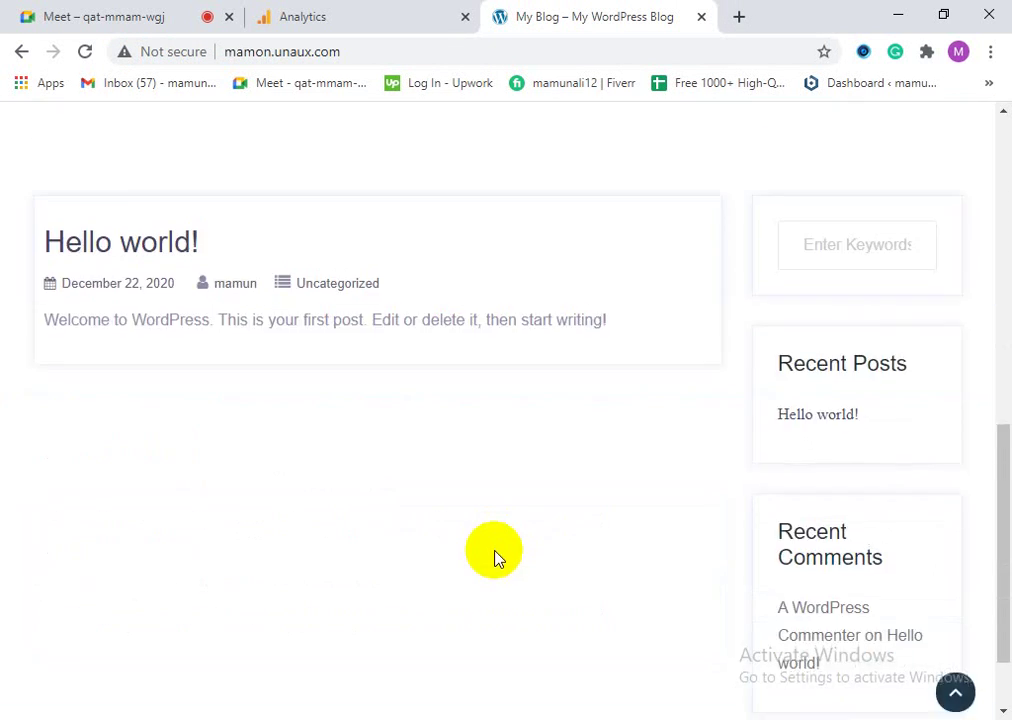
pyautogui.scroll(8, 500, 562)
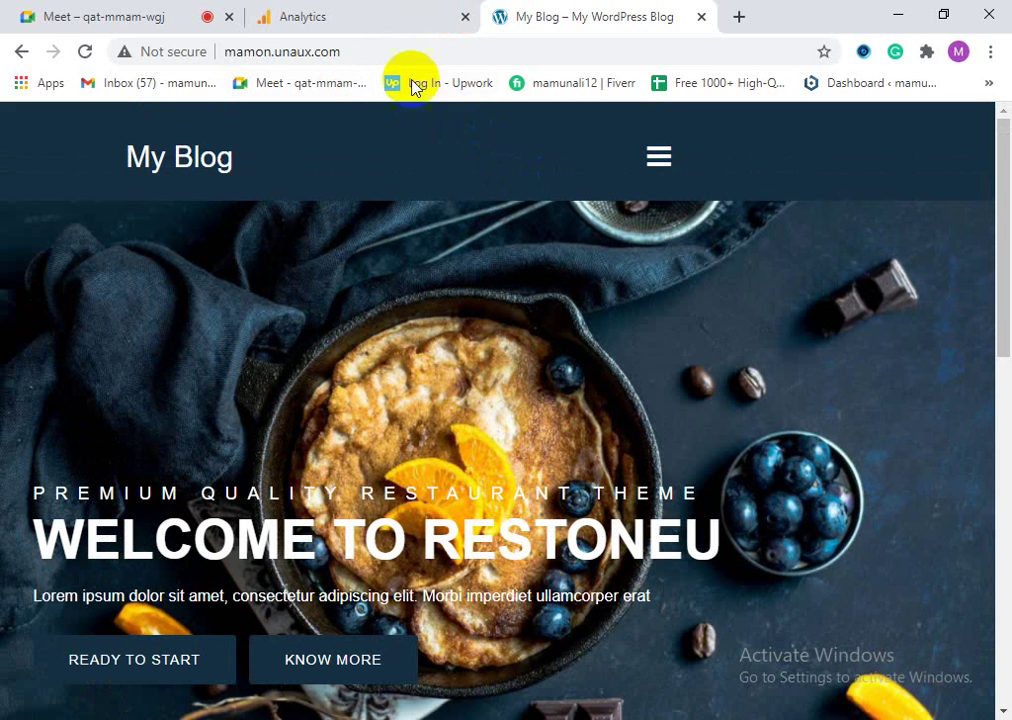
pyautogui.click(357, 49)
pyautogui.hotkey('ctrl', 'c')
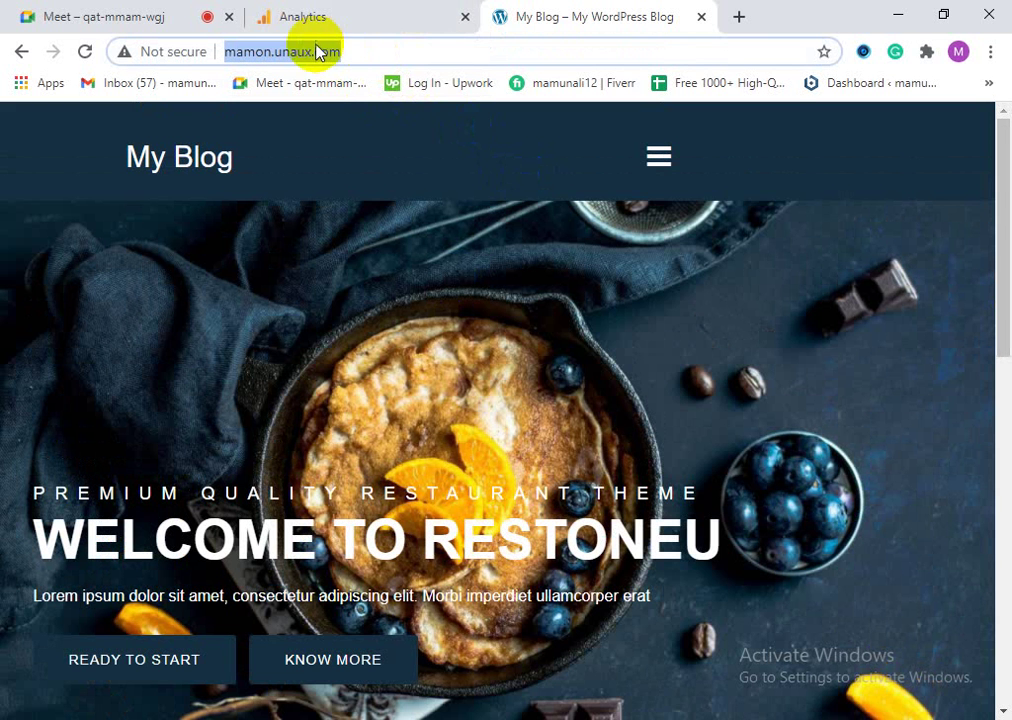
pyautogui.rightClick(318, 56)
pyautogui.click(365, 160)
pyautogui.click(335, 12)
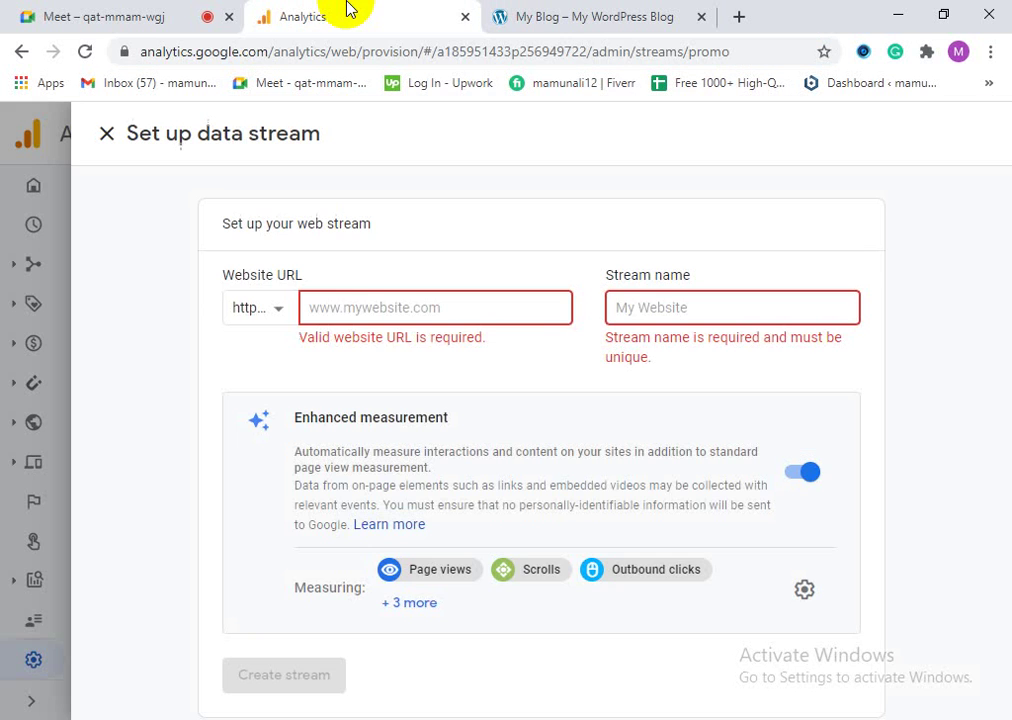
pyautogui.rightClick(356, 301)
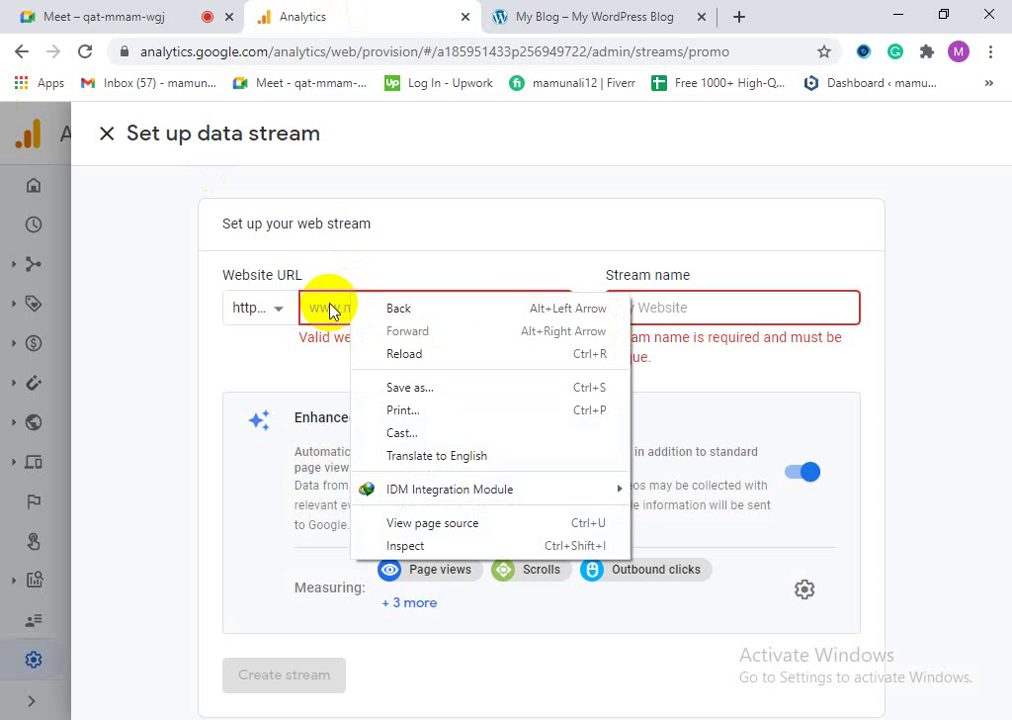
pyautogui.rightClick(330, 311)
pyautogui.click(407, 454)
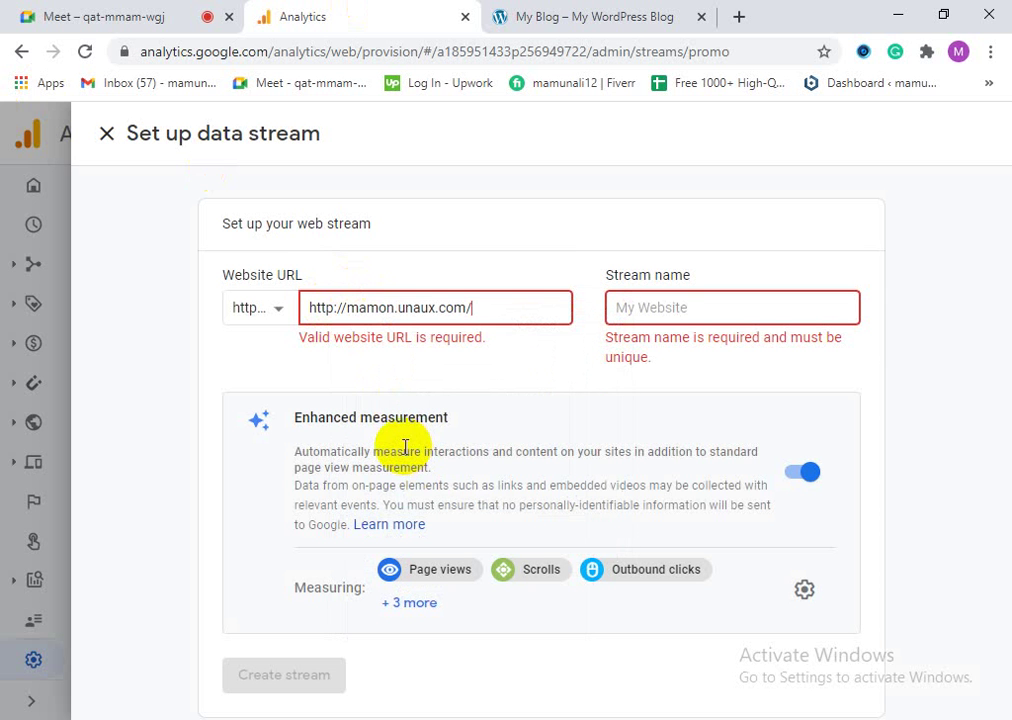
pyautogui.press('BackSpace')
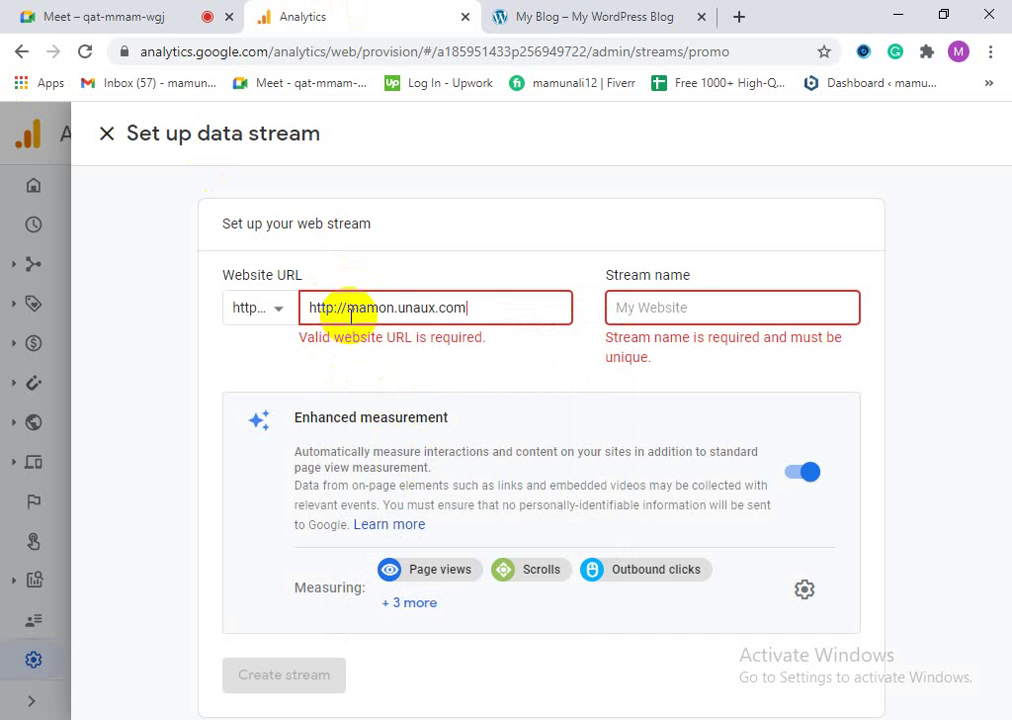
pyautogui.click(343, 310)
pyautogui.moveTo(343, 313); pyautogui.dragTo(305, 318)
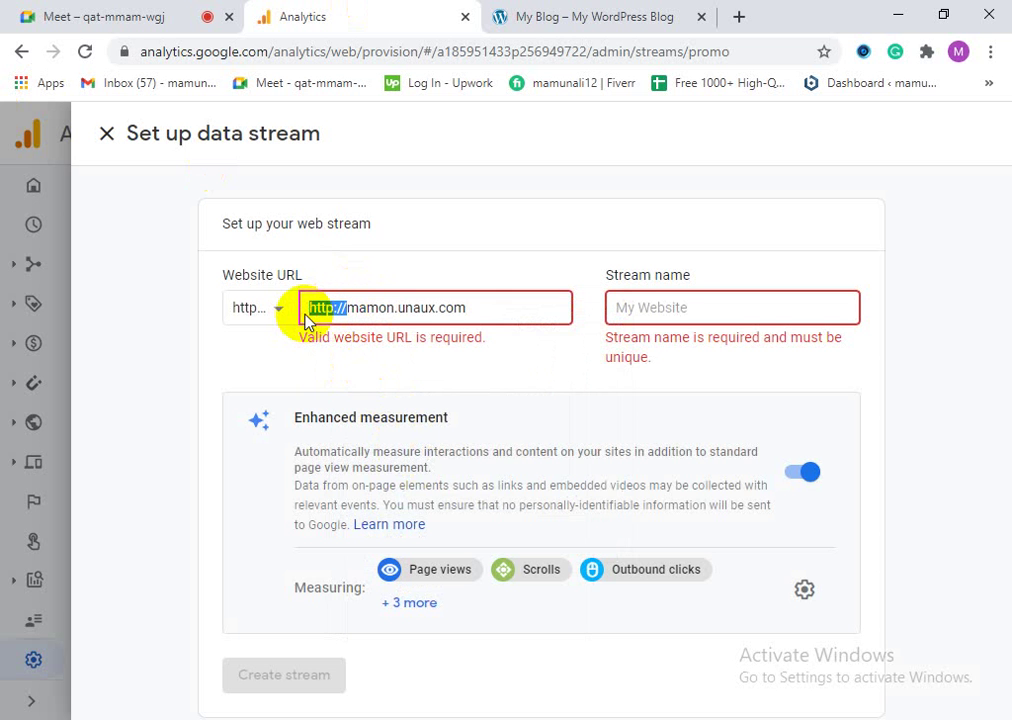
pyautogui.press('BackSpace')
# Step: Name the stream 'mamun', expand the three extra measured events, and create the stream
pyautogui.click(630, 310)
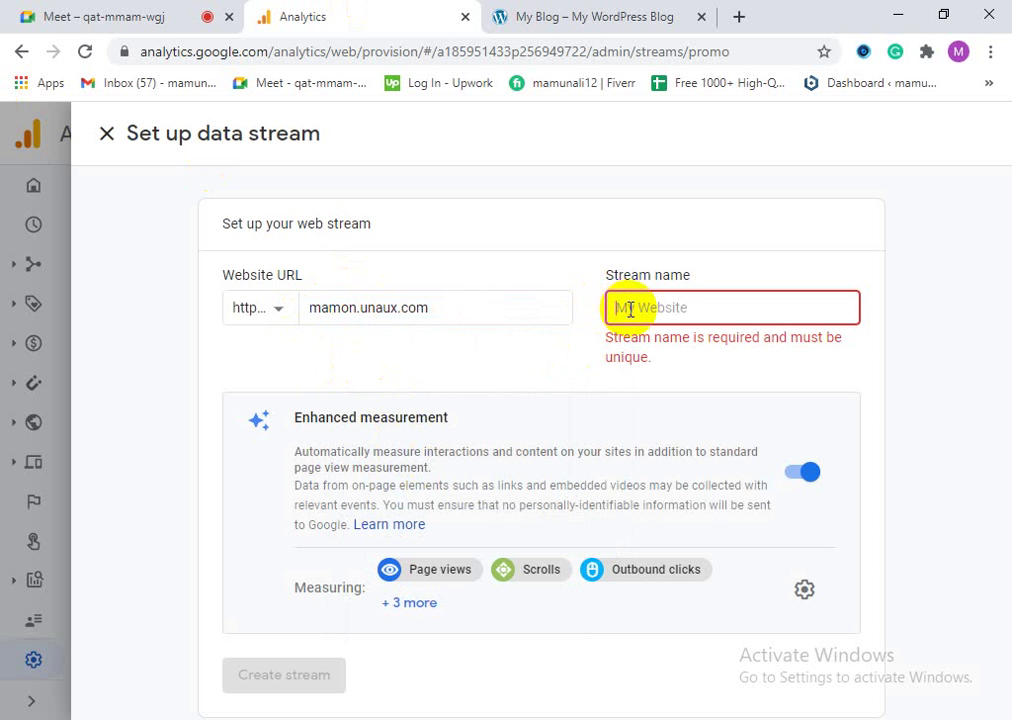
pyautogui.write('ma')
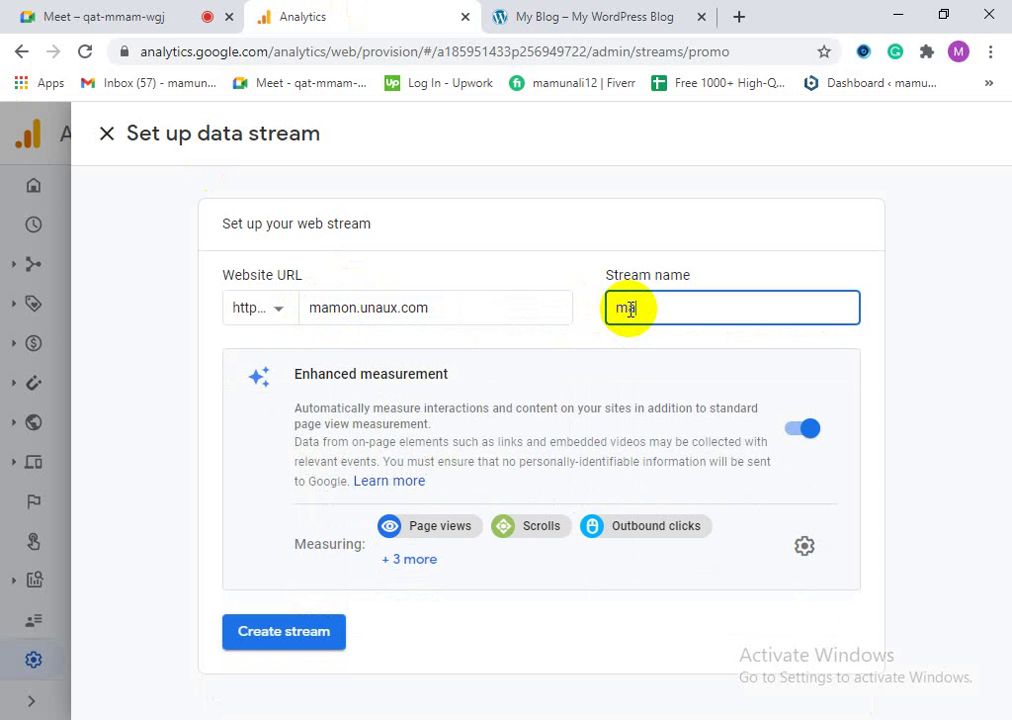
pyautogui.write('mun')
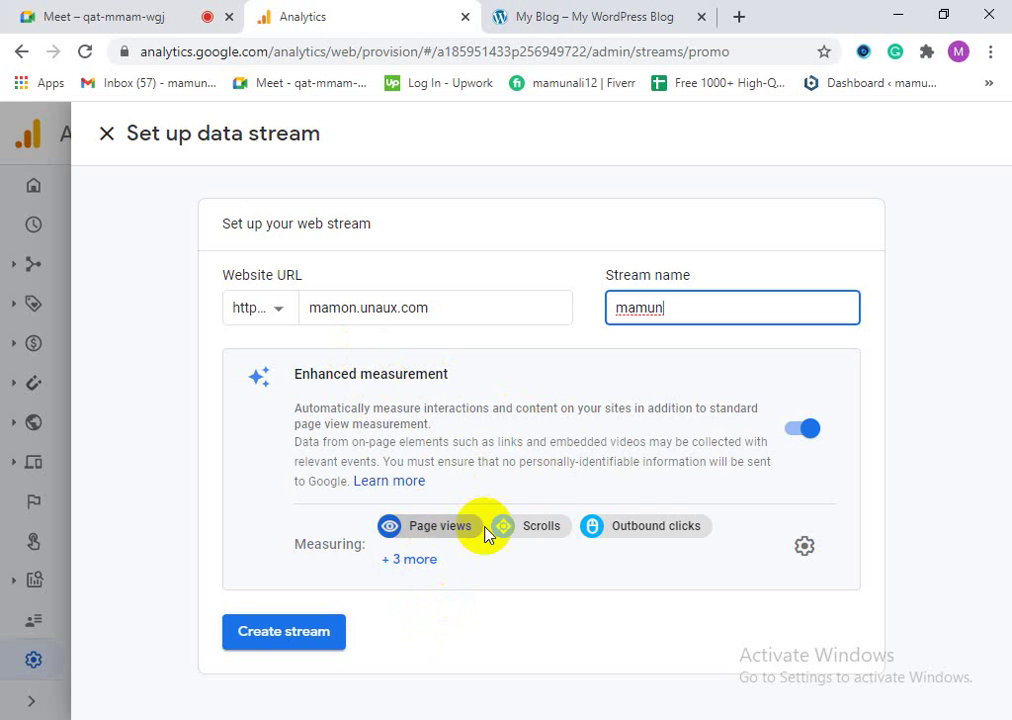
pyautogui.click(427, 566)
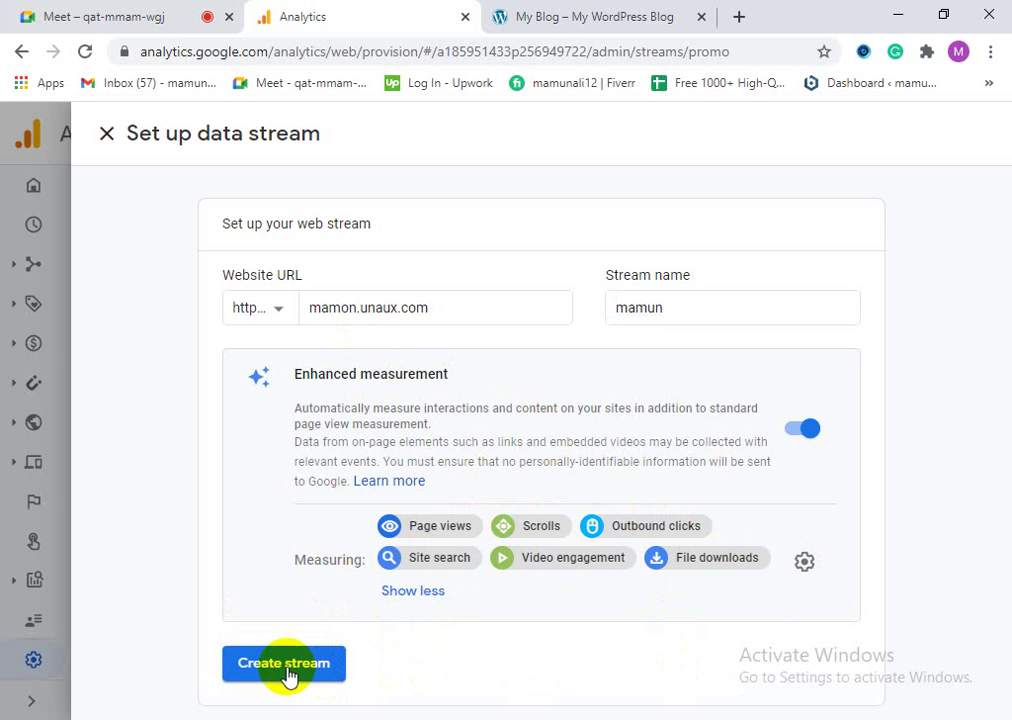
pyautogui.click(357, 298)
pyautogui.click(628, 316)
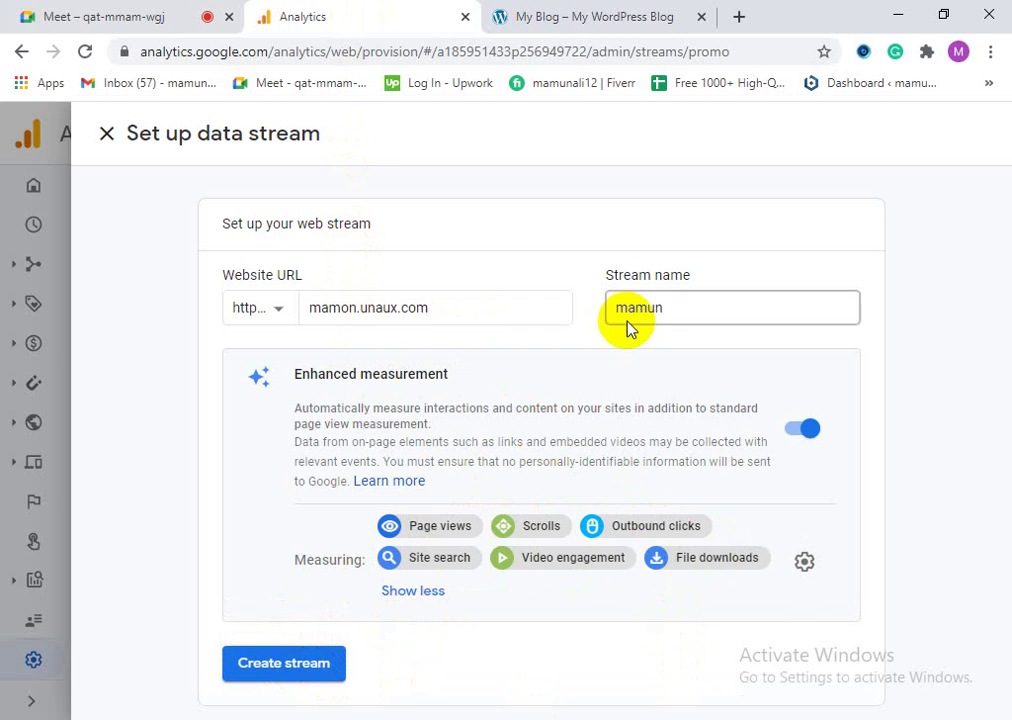
pyautogui.click(276, 668)
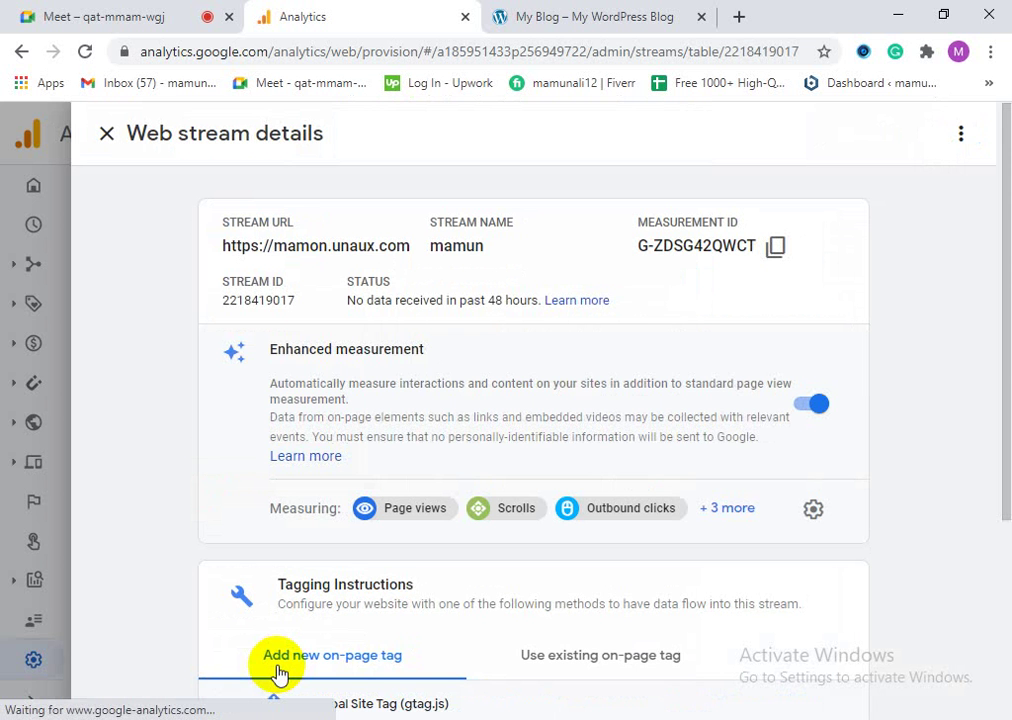
pyautogui.scroll(-2, 420, 551)
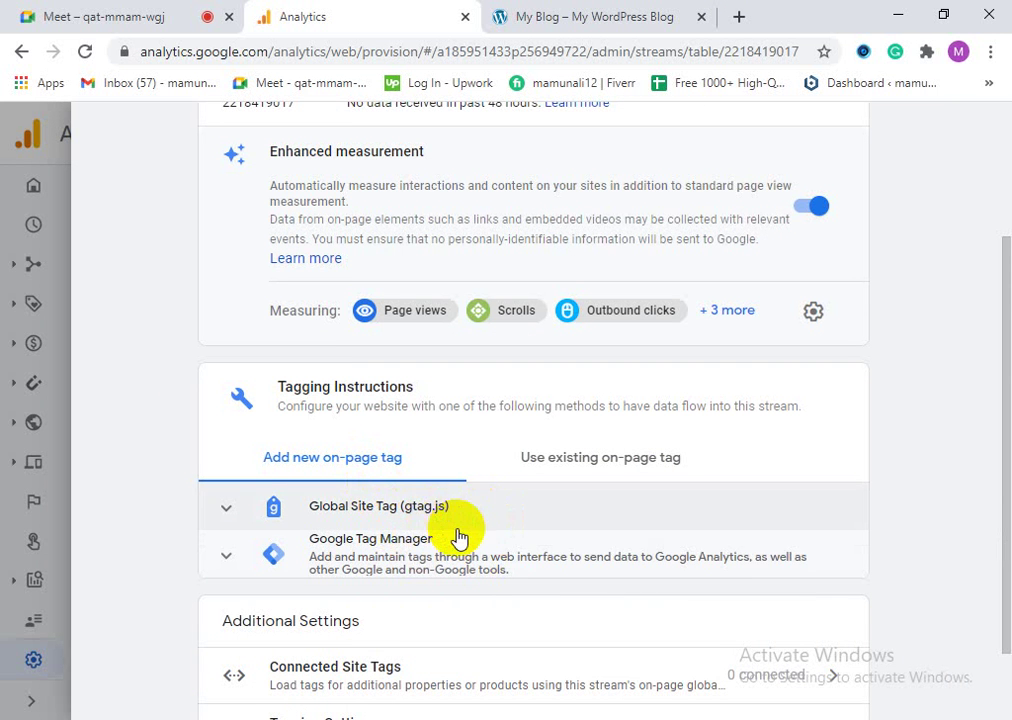
pyautogui.scroll(-1, 459, 537)
pyautogui.scroll(1, 370, 590)
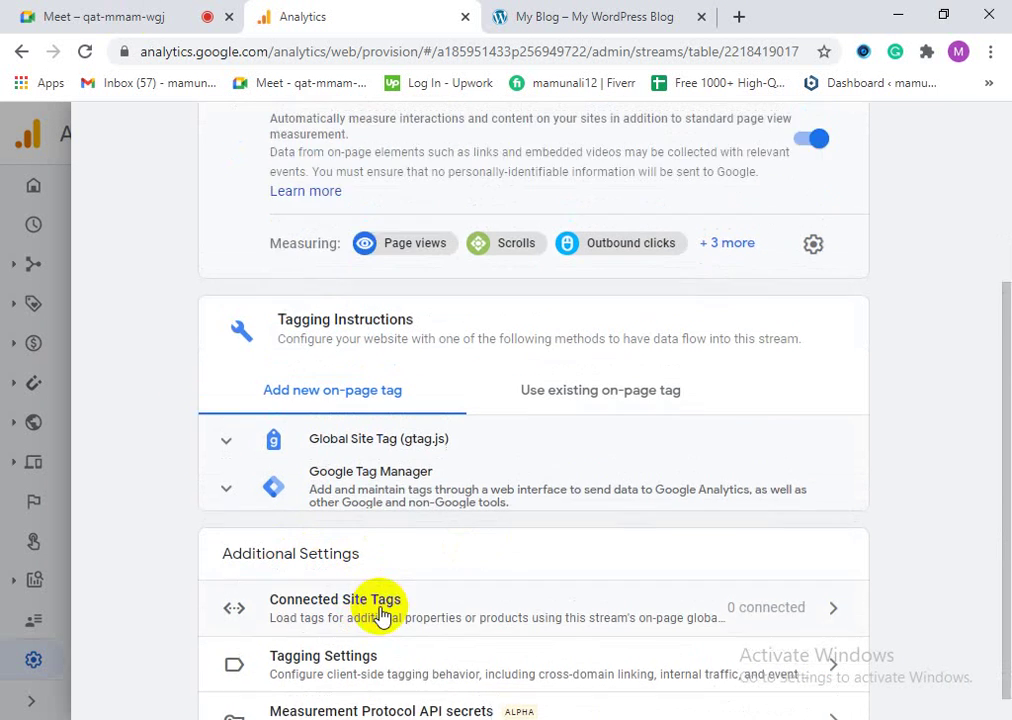
pyautogui.scroll(-1, 391, 633)
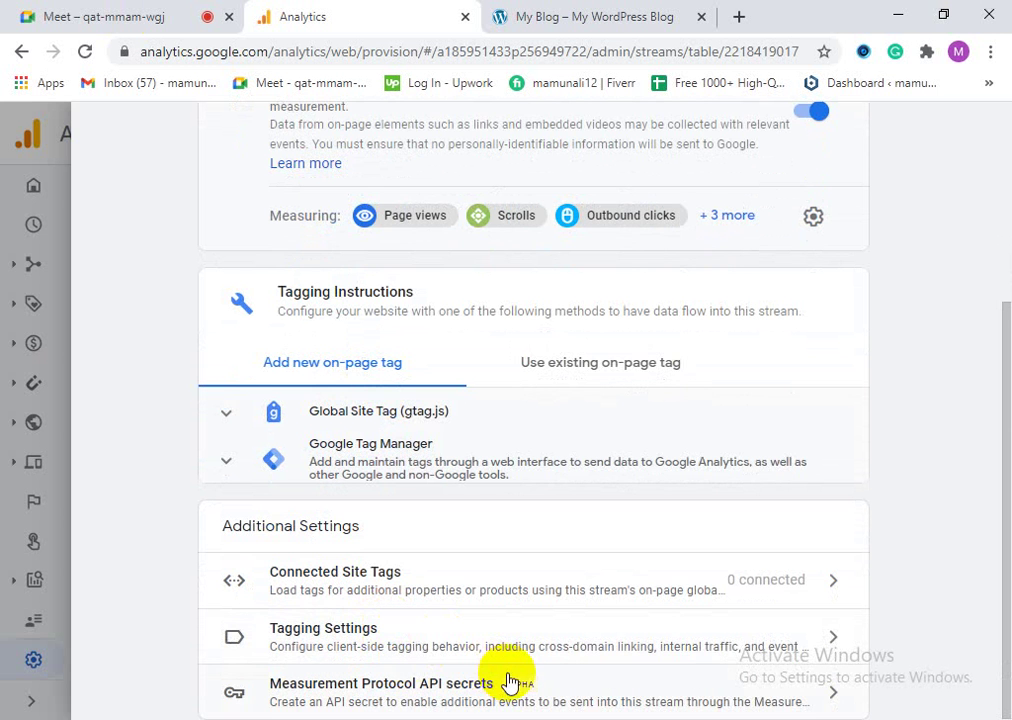
pyautogui.scroll(3, 490, 650)
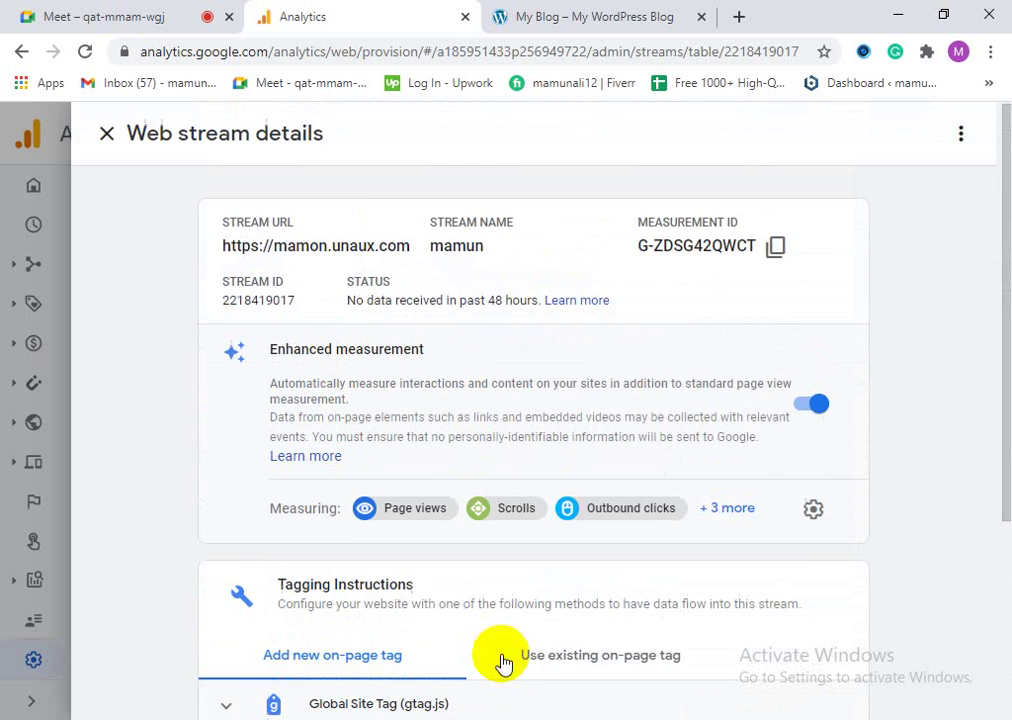
pyautogui.scroll(-3, 530, 650)
pyautogui.click(590, 376)
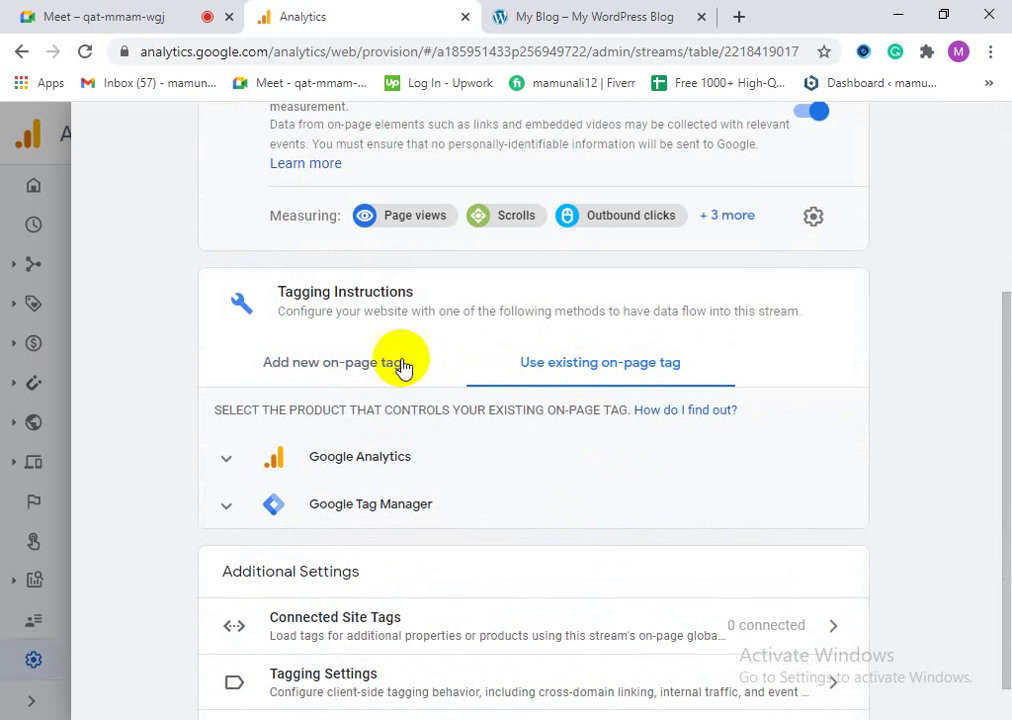
pyautogui.click(398, 366)
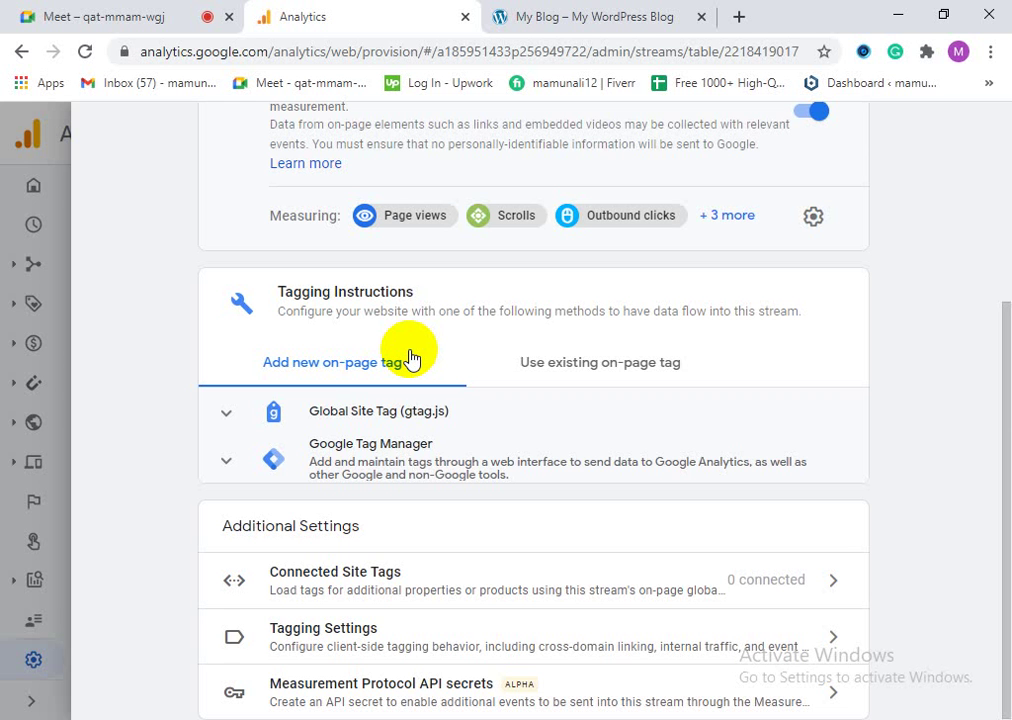
pyautogui.click(18, 16)
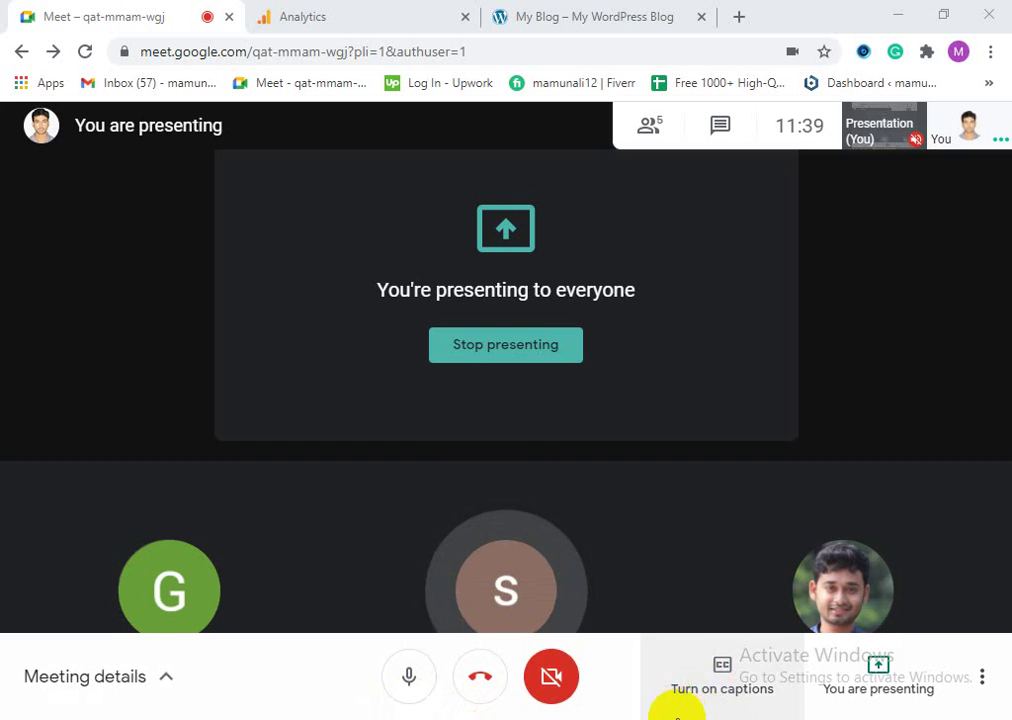
pyautogui.moveTo(540, 607)
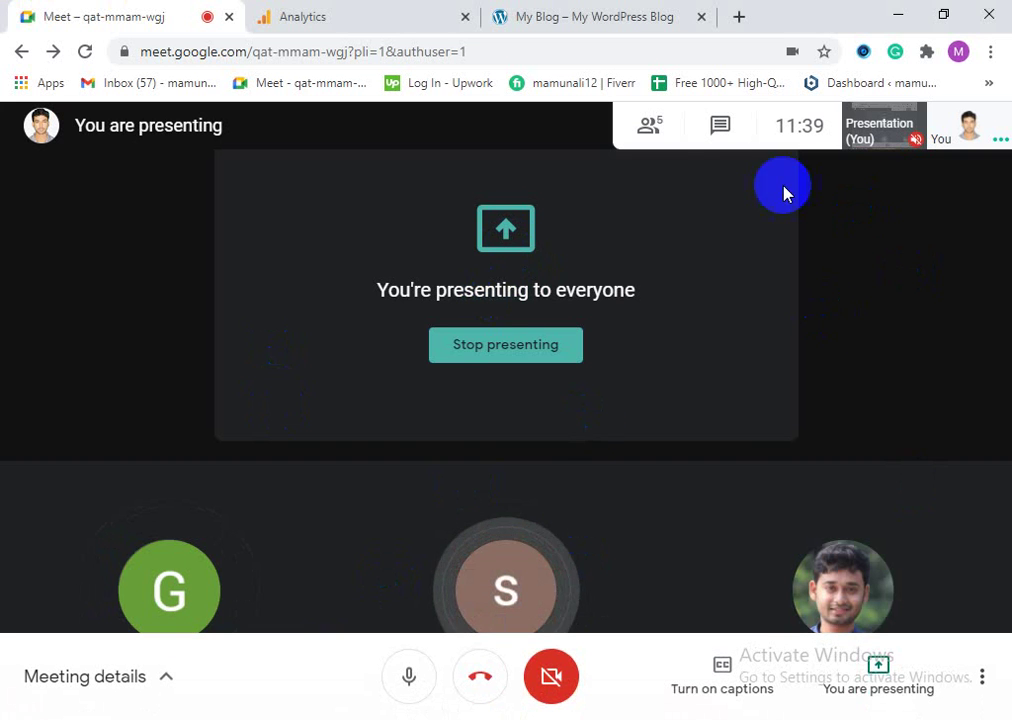
pyautogui.moveTo(565, 567)
pyautogui.click(266, 13)
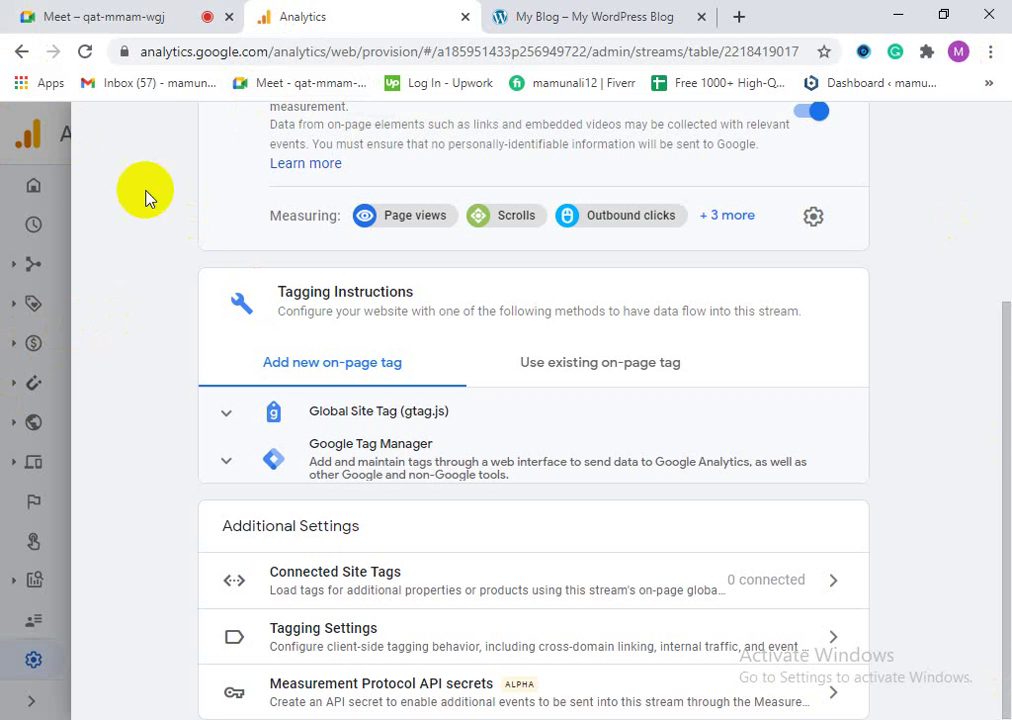
# Step: Expand the Global Site Tag (gtag.js) section and copy its code snippet
pyautogui.click(403, 418)
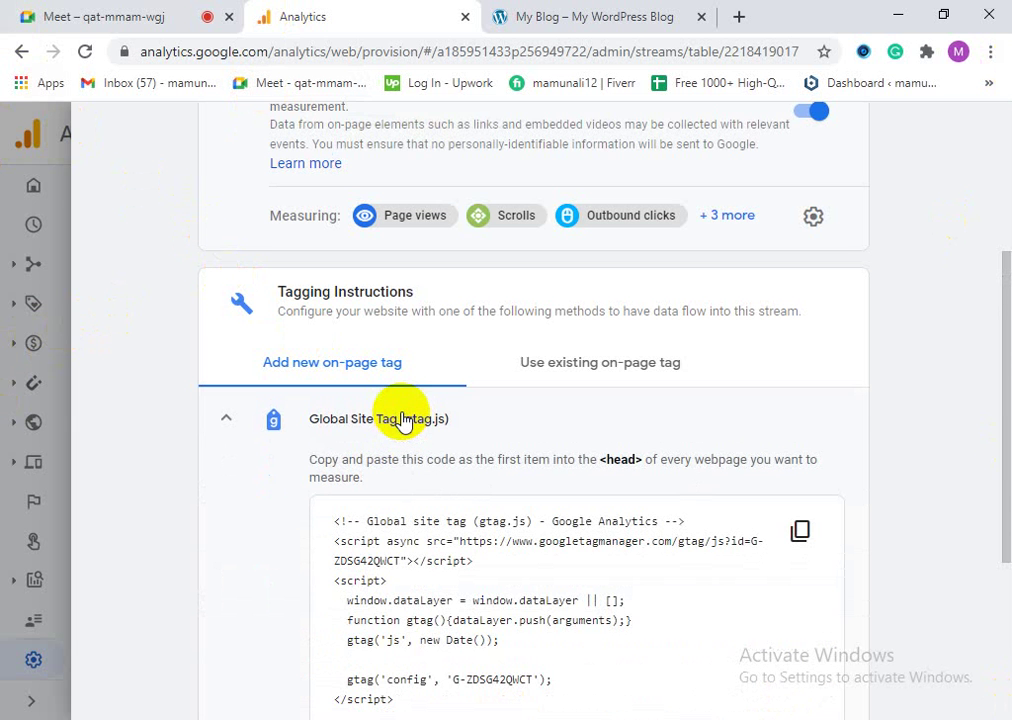
pyautogui.scroll(-2, 630, 550)
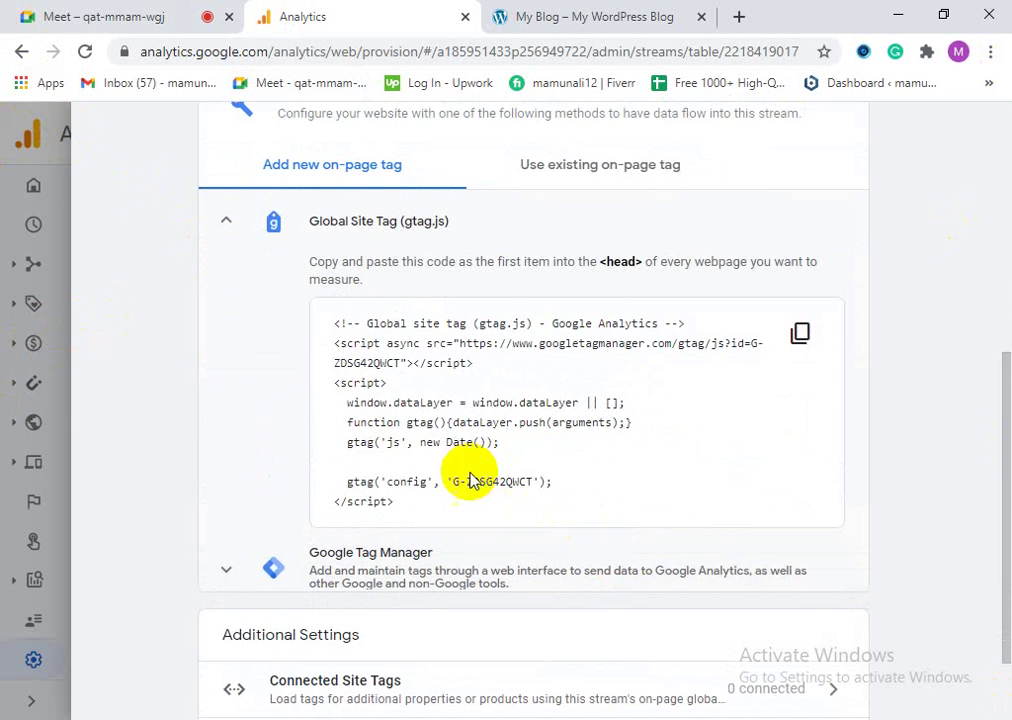
pyautogui.scroll(-1, 468, 483)
pyautogui.scroll(2, 465, 488)
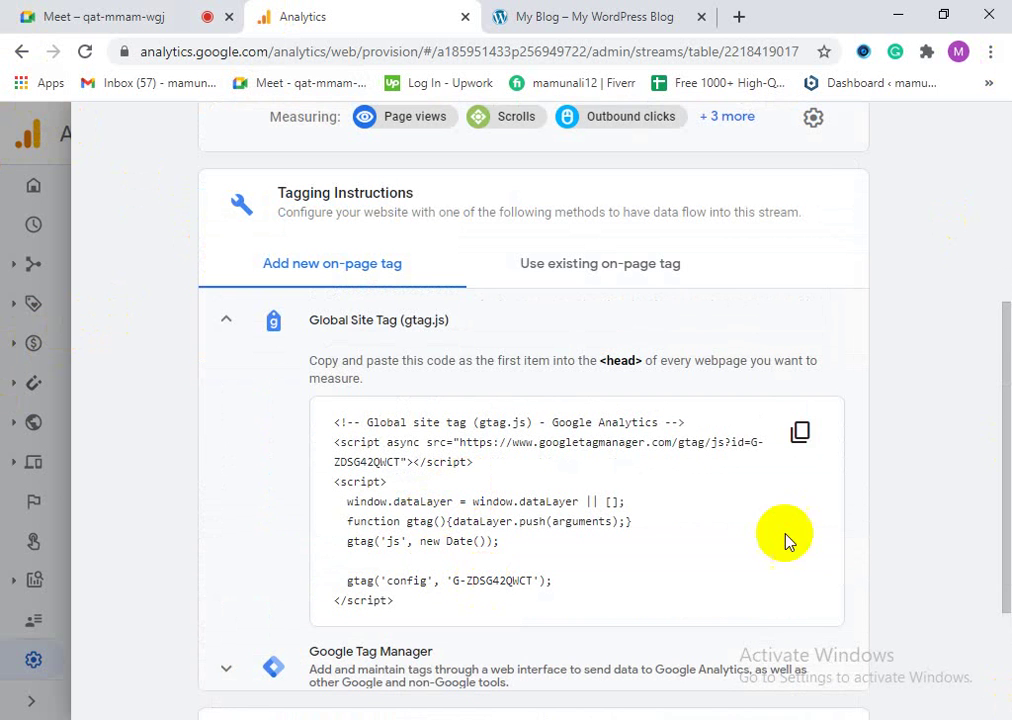
pyautogui.click(801, 434)
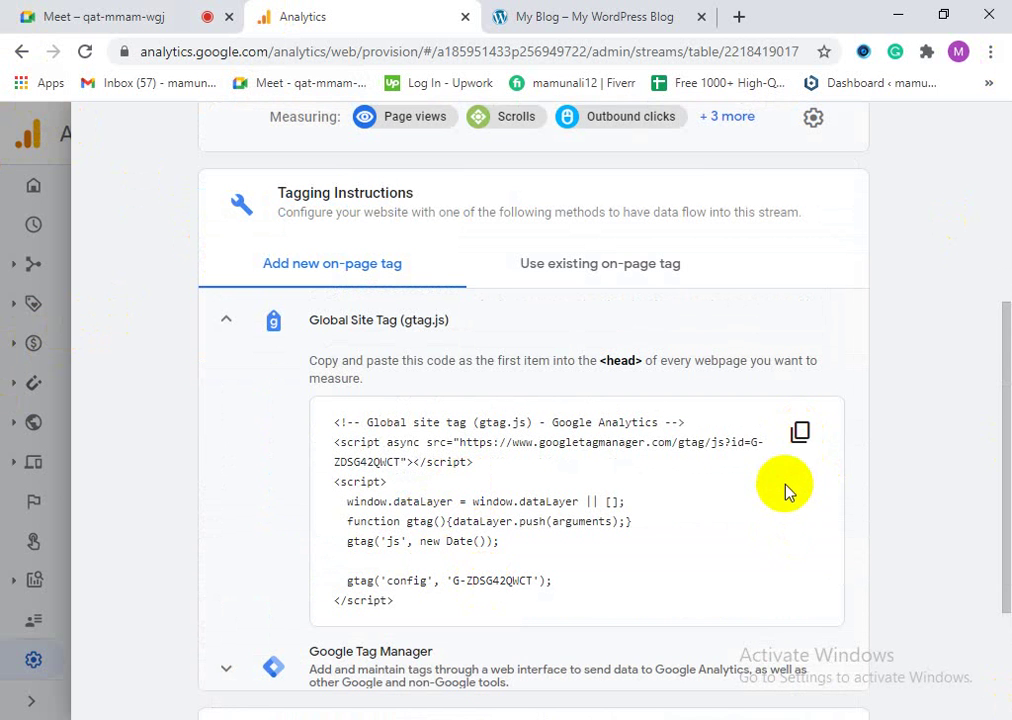
pyautogui.click(800, 434)
pyautogui.click(662, 17)
pyautogui.click(407, 12)
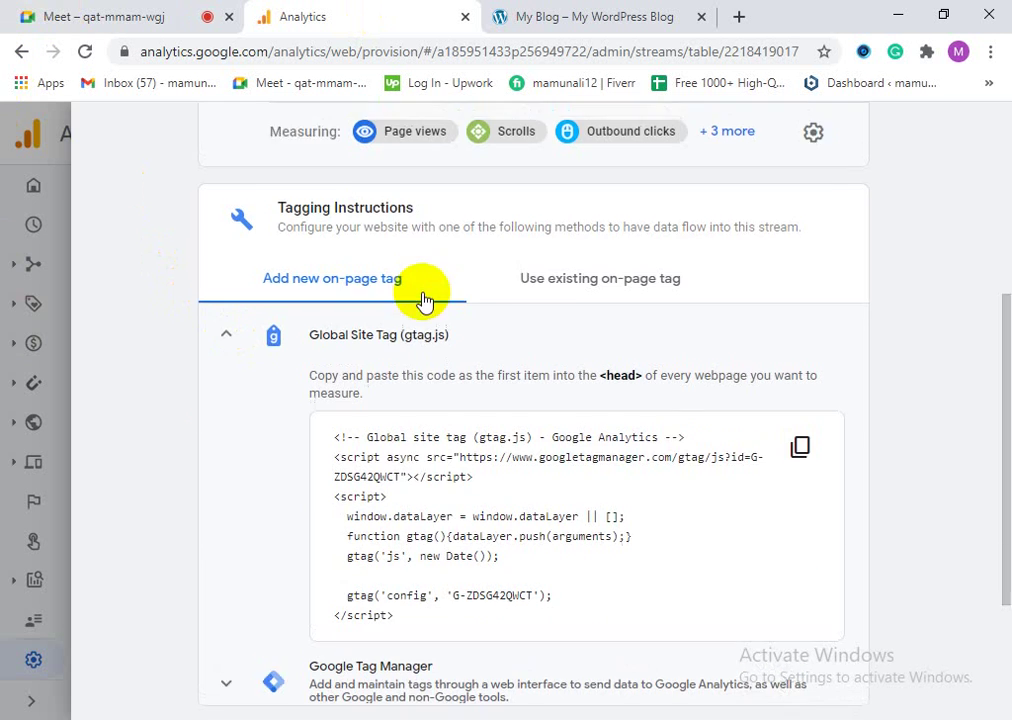
# Step: Copy the gtag.js snippet again and highlight the note about placing it in <head>
pyautogui.scroll(4, 420, 291)
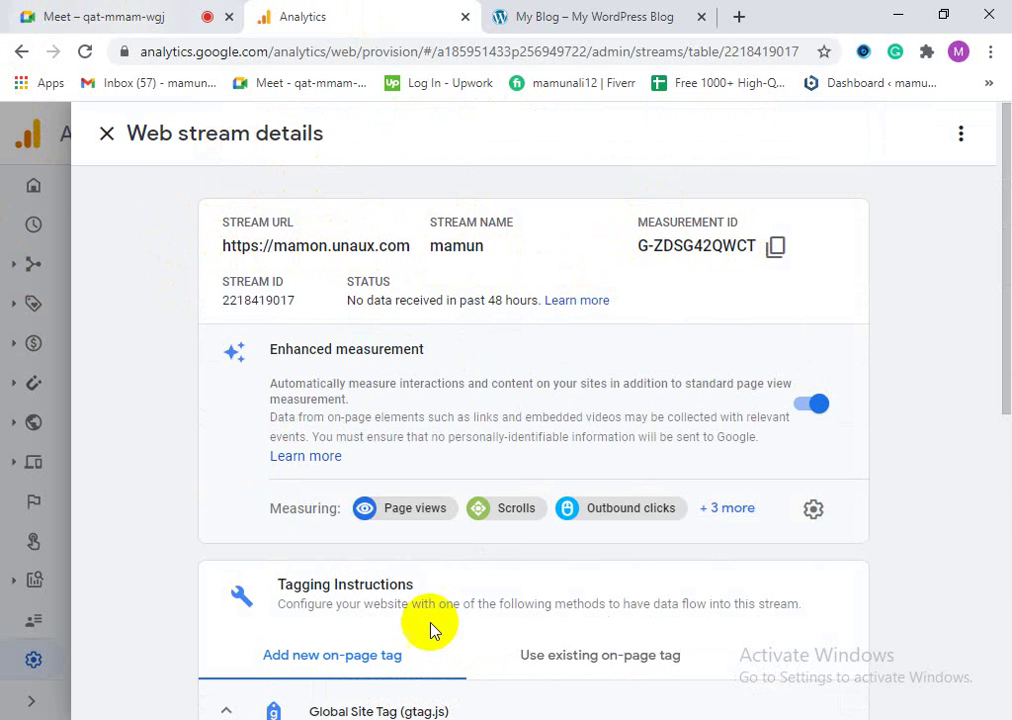
pyautogui.scroll(-2, 480, 582)
pyautogui.scroll(2, 480, 580)
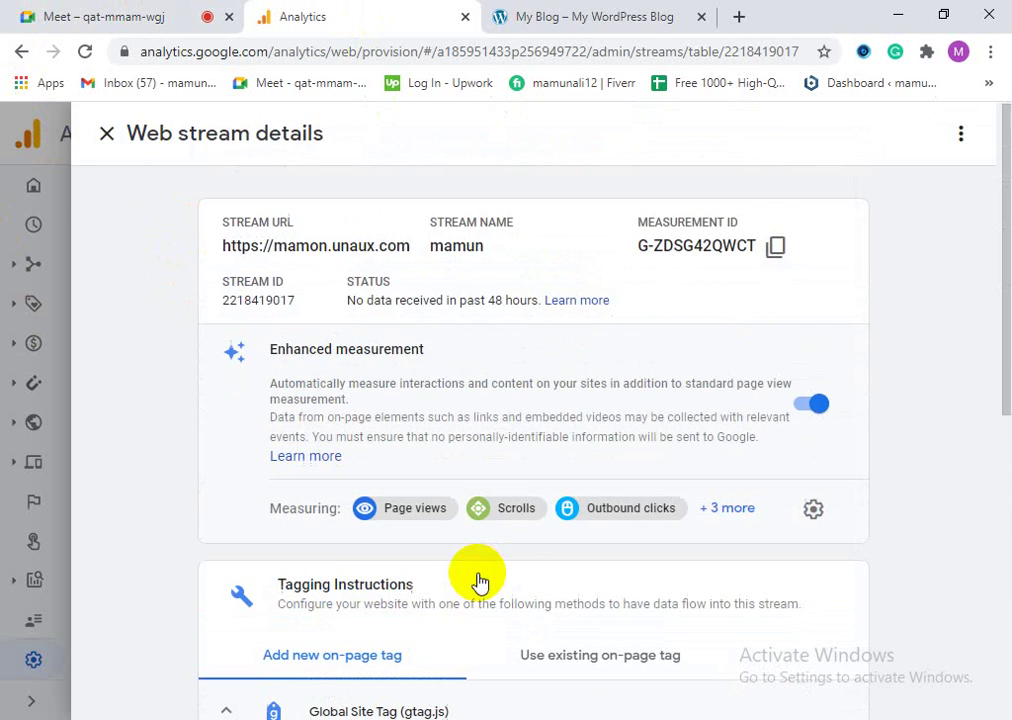
pyautogui.scroll(-2, 314, 545)
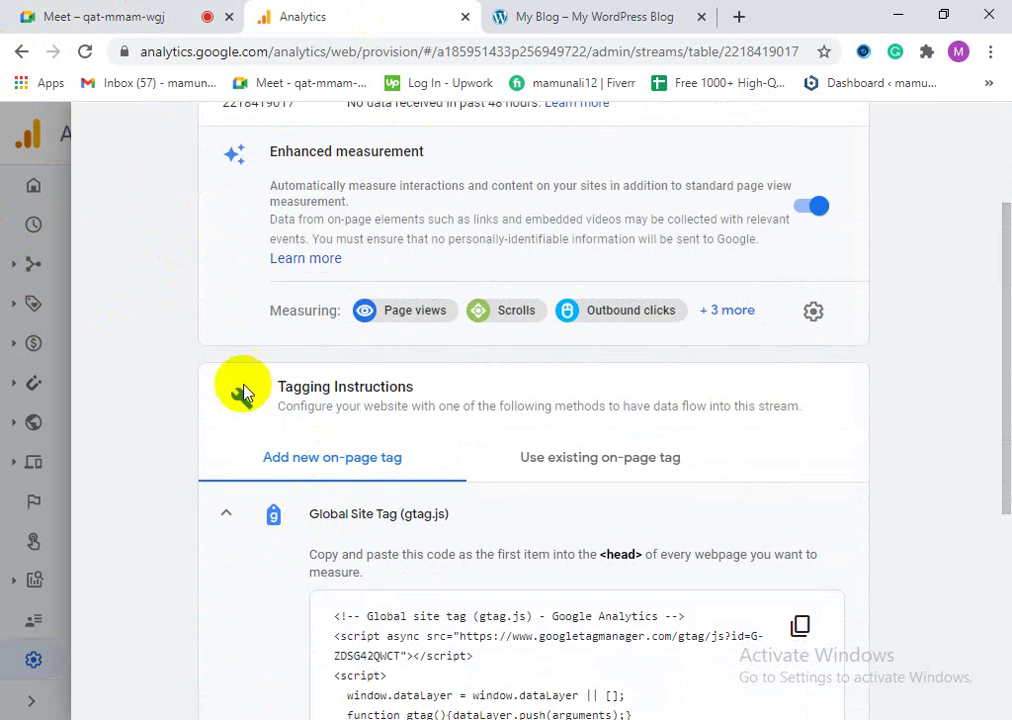
pyautogui.scroll(-2, 313, 472)
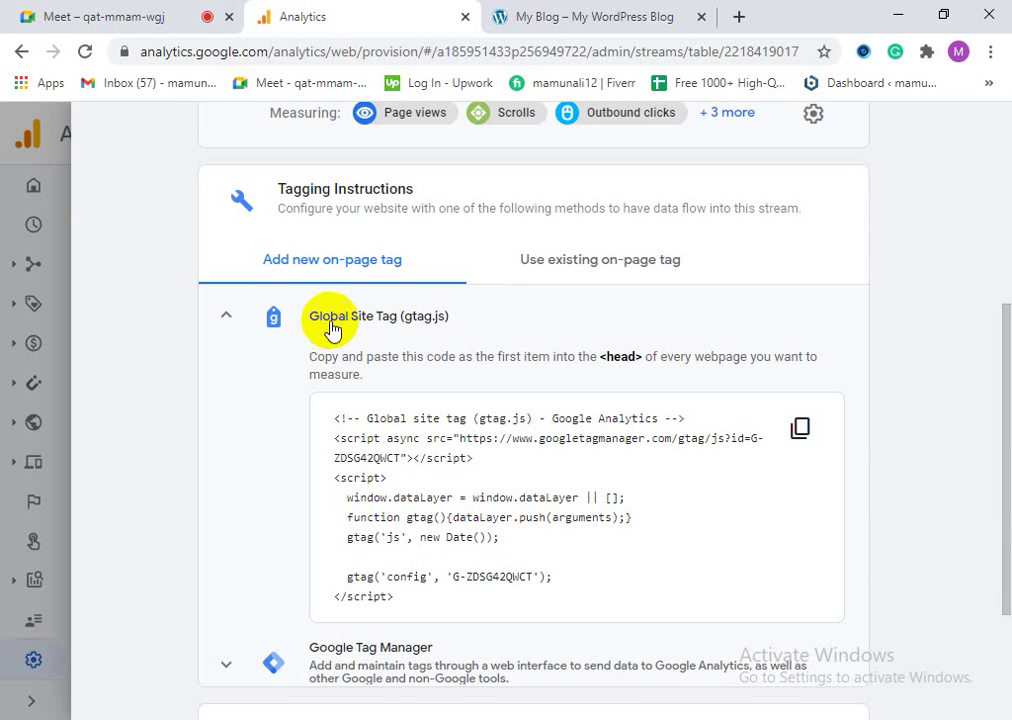
pyautogui.scroll(-2, 400, 430)
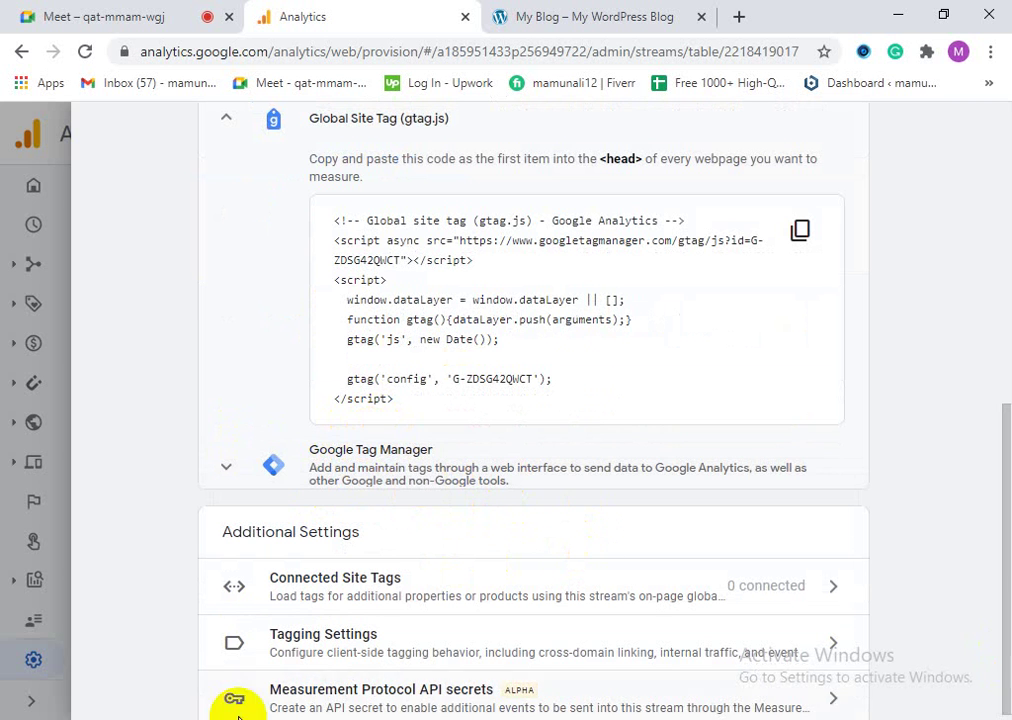
pyautogui.scroll(1, 834, 510)
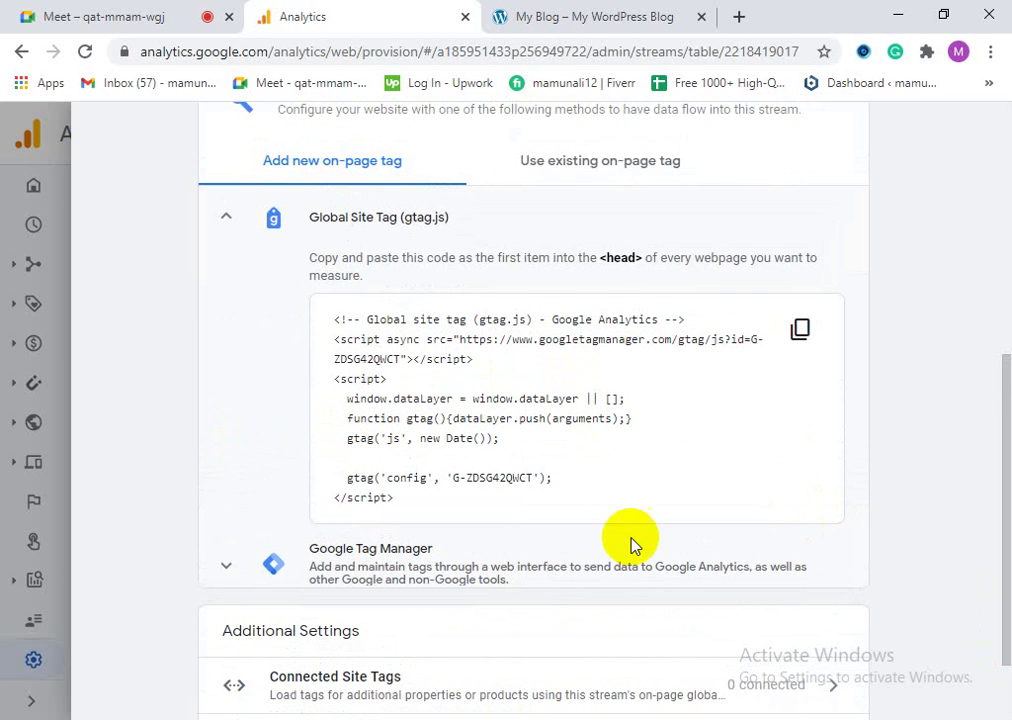
pyautogui.click(797, 333)
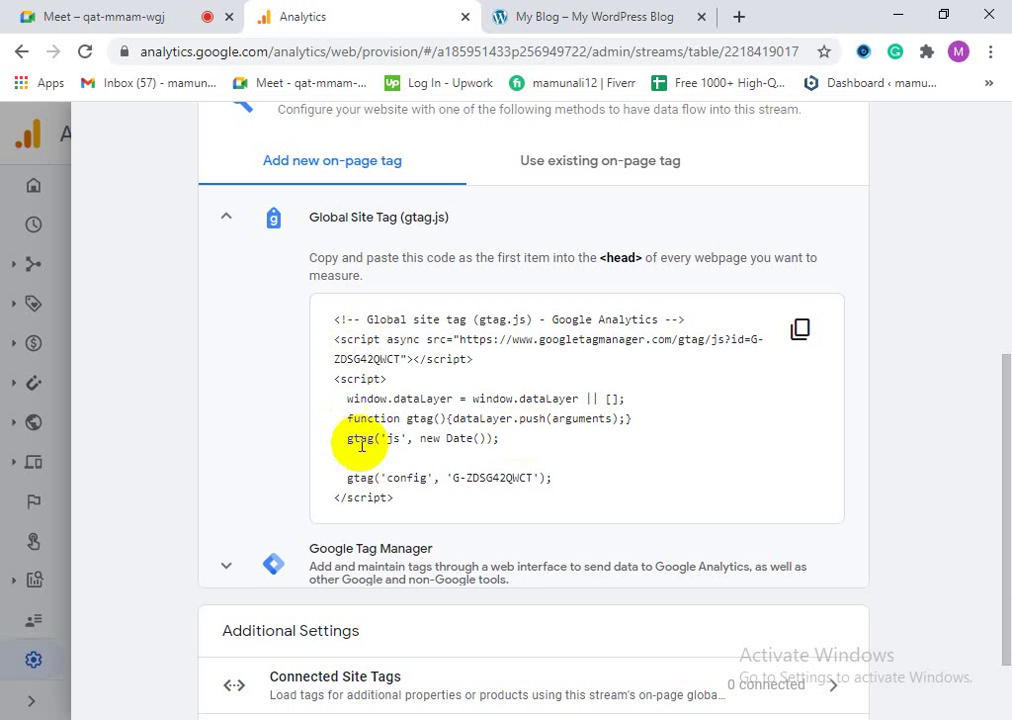
pyautogui.click(795, 335)
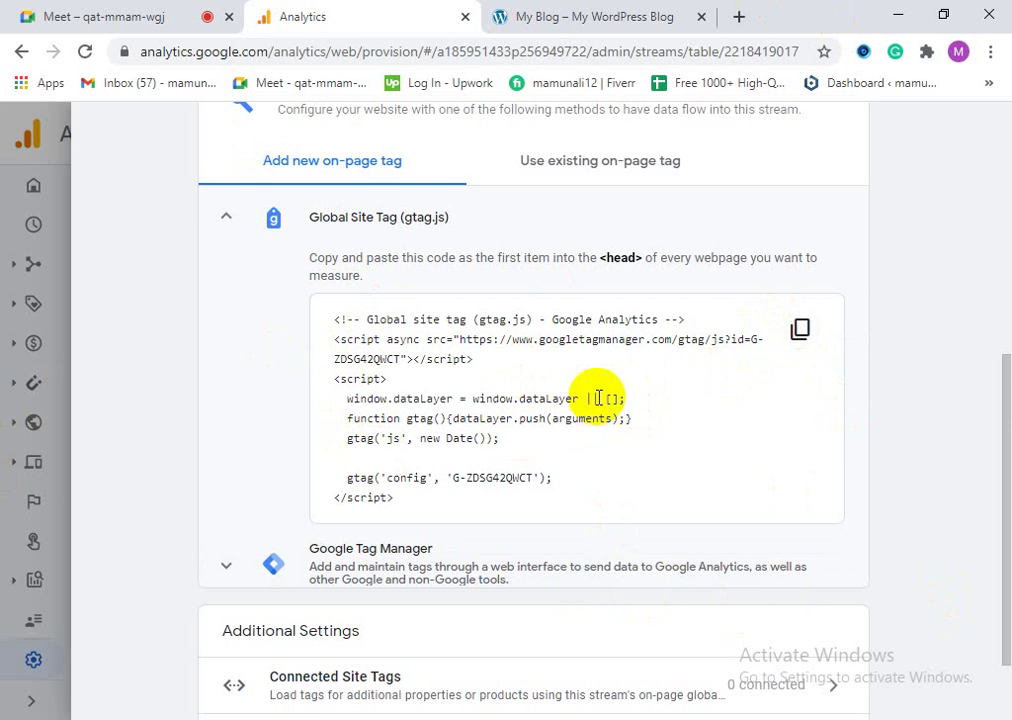
pyautogui.scroll(2, 565, 429)
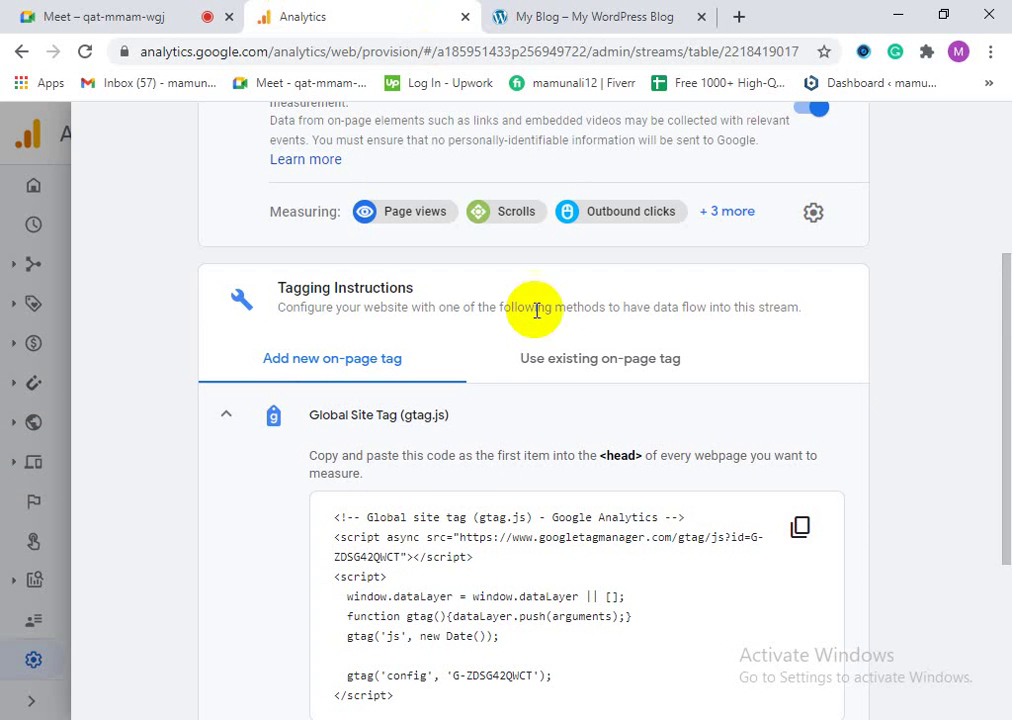
pyautogui.moveTo(361, 460); pyautogui.dragTo(592, 460)
pyautogui.click(614, 452)
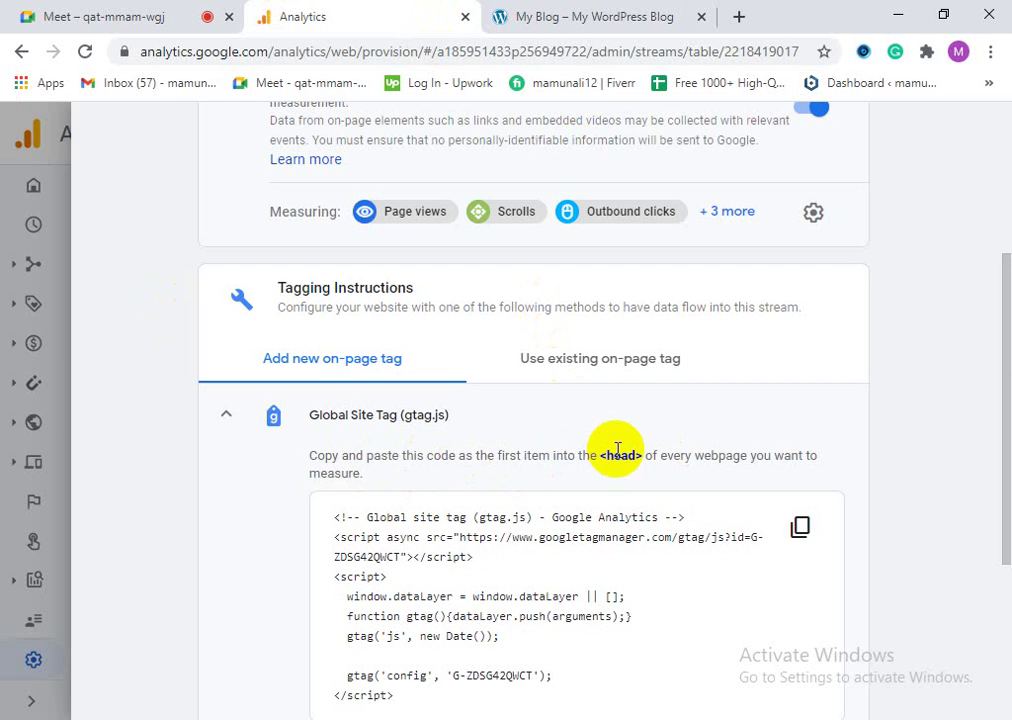
# Step: Switch to the My Blog tab and scroll through its restaurant-theme homepage
pyautogui.click(518, 14)
pyautogui.scroll(-9, 635, 481)
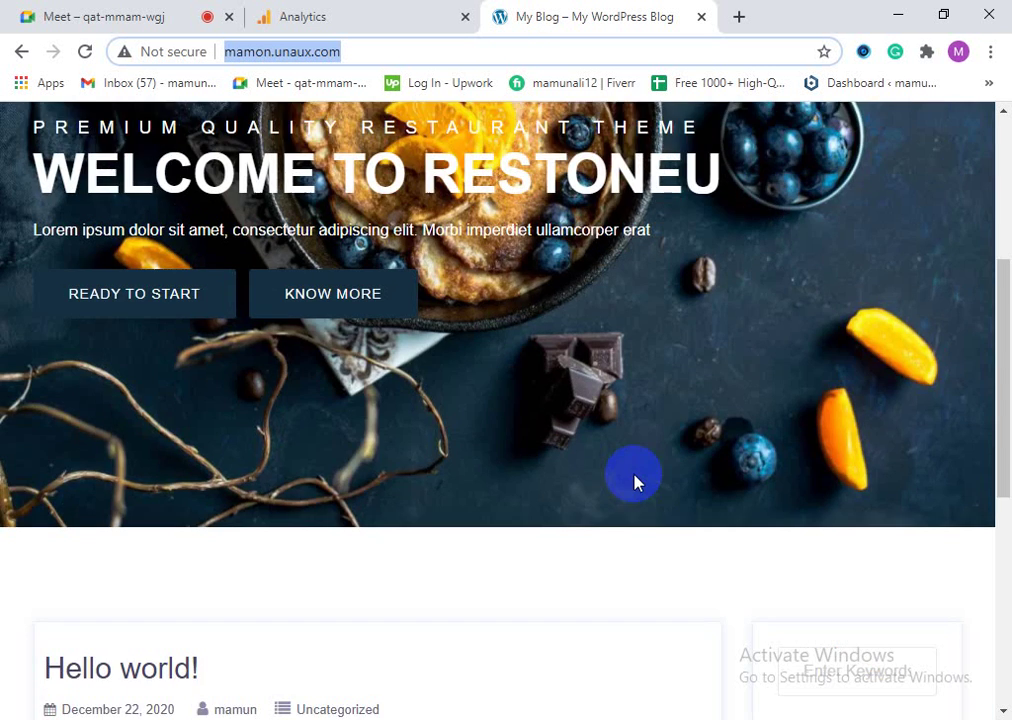
pyautogui.scroll(9, 593, 543)
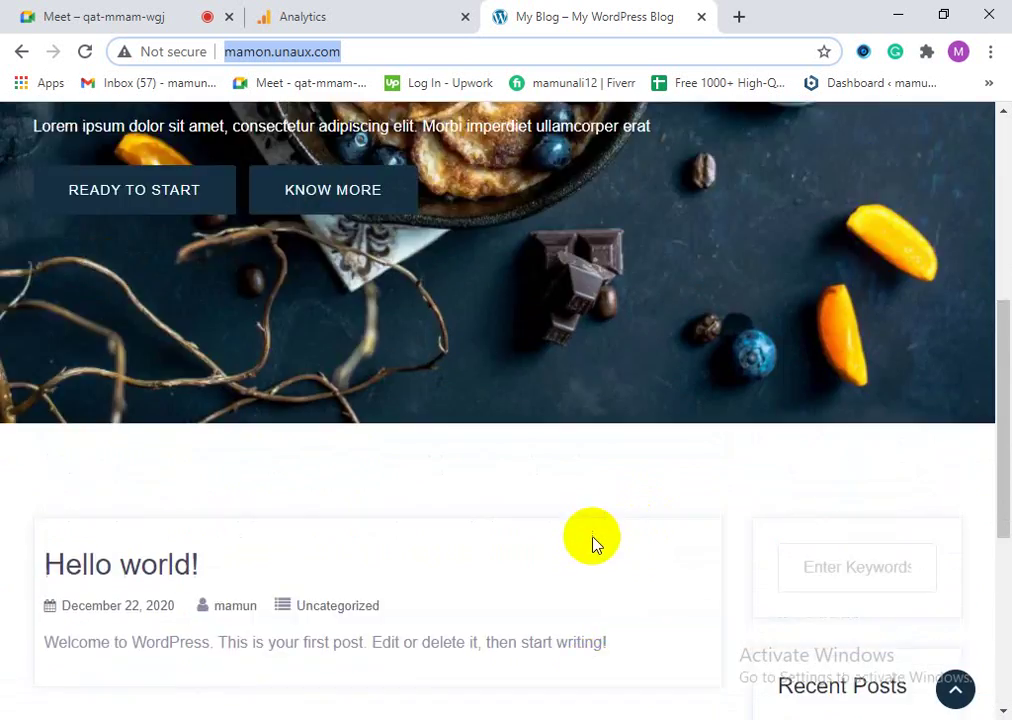
pyautogui.click(463, 330)
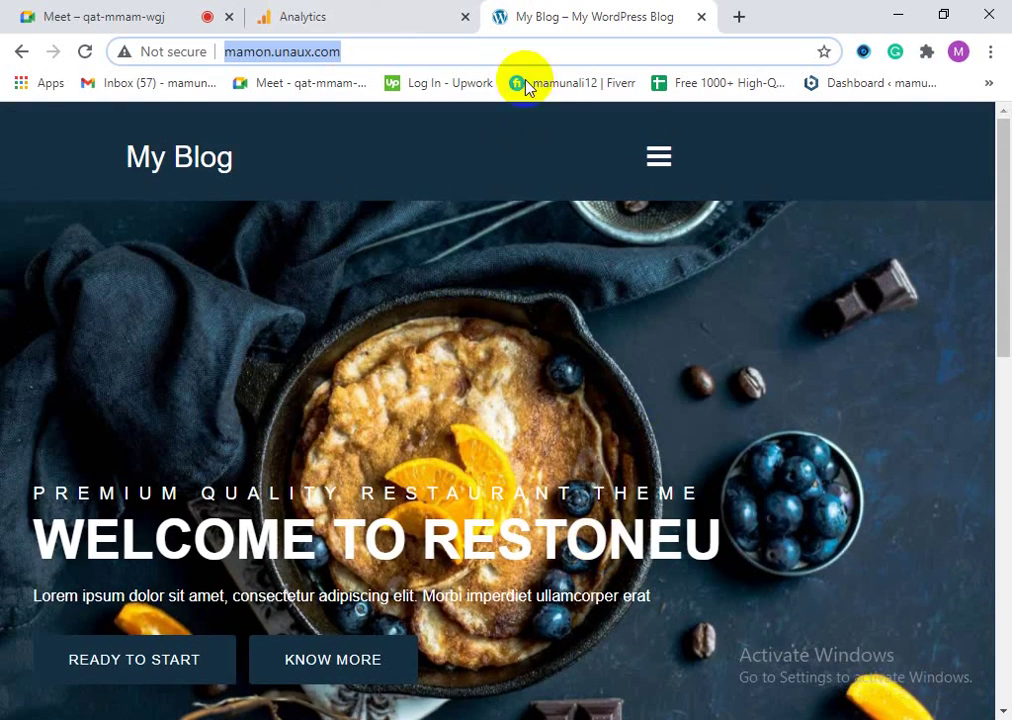
pyautogui.scroll(-7, 526, 472)
pyautogui.scroll(-2, 510, 502)
pyautogui.scroll(9, 515, 520)
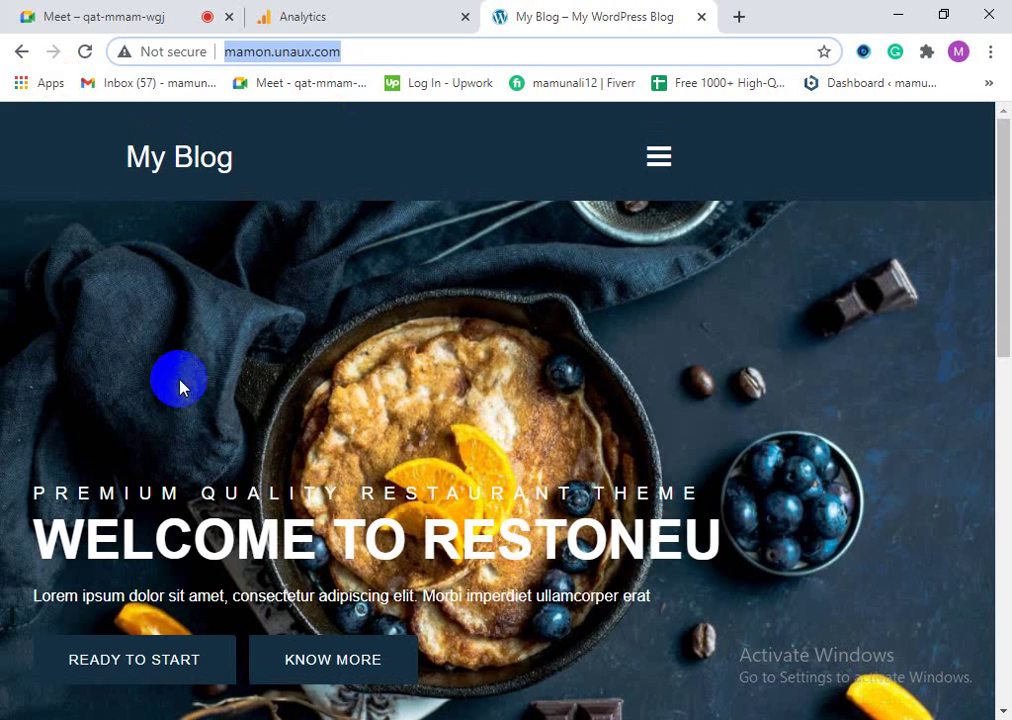
pyautogui.scroll(-1, 313, 478)
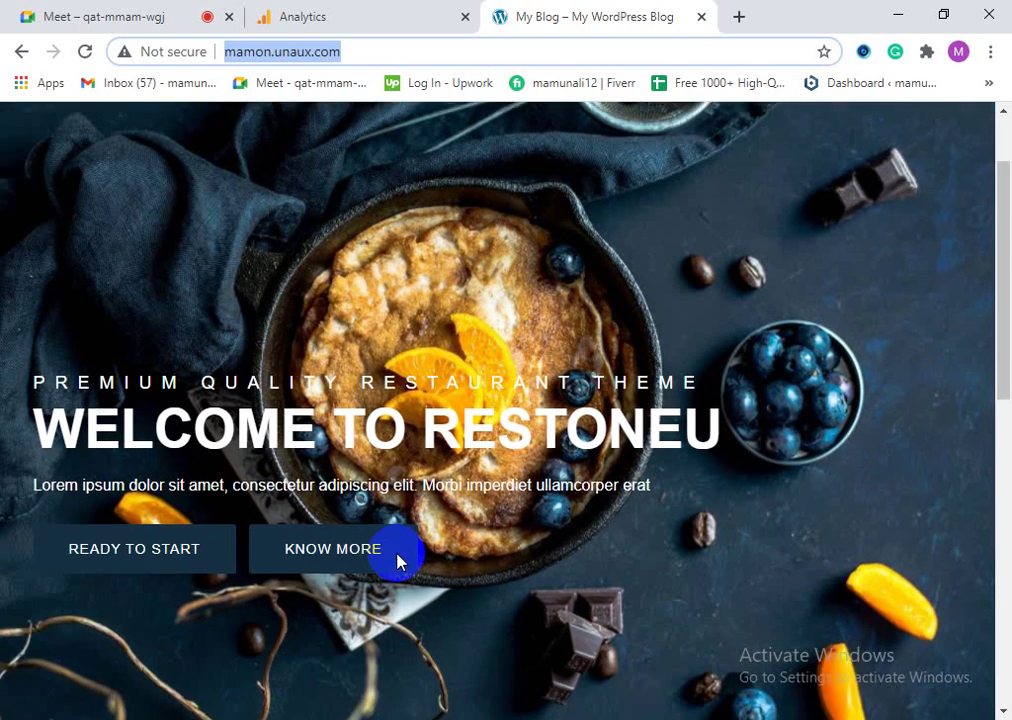
pyautogui.scroll(1, 400, 560)
# Step: Select the site's full address, then show the hidden overflow bookmarks
pyautogui.click(344, 53)
pyautogui.tripleClick(340, 60)
pyautogui.click(357, 47)
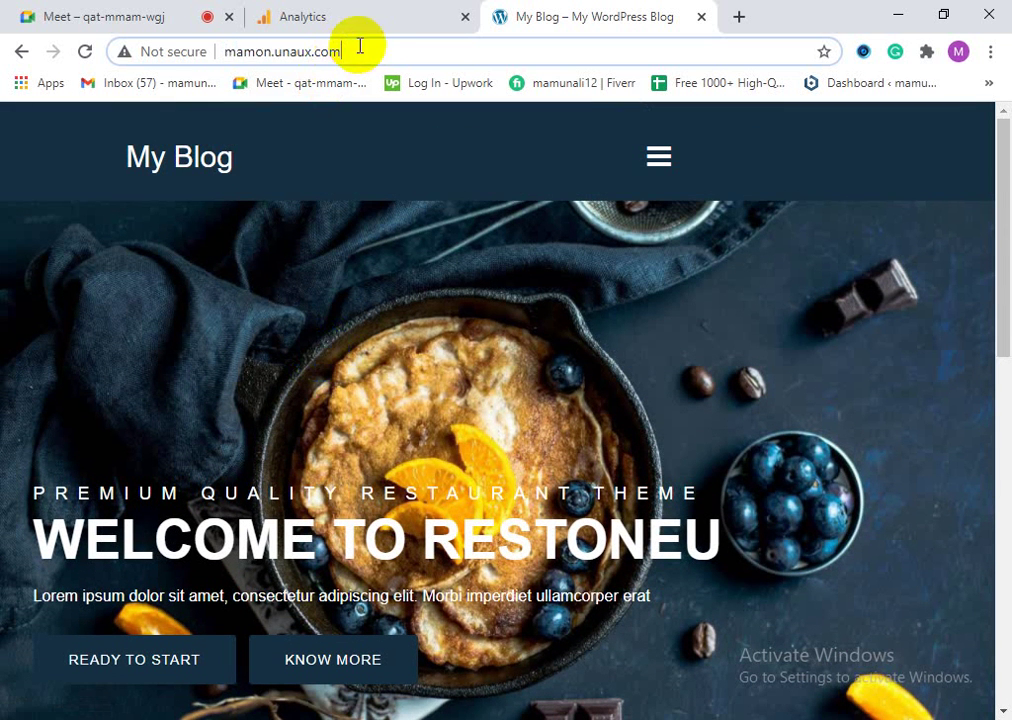
pyautogui.tripleClick(357, 58)
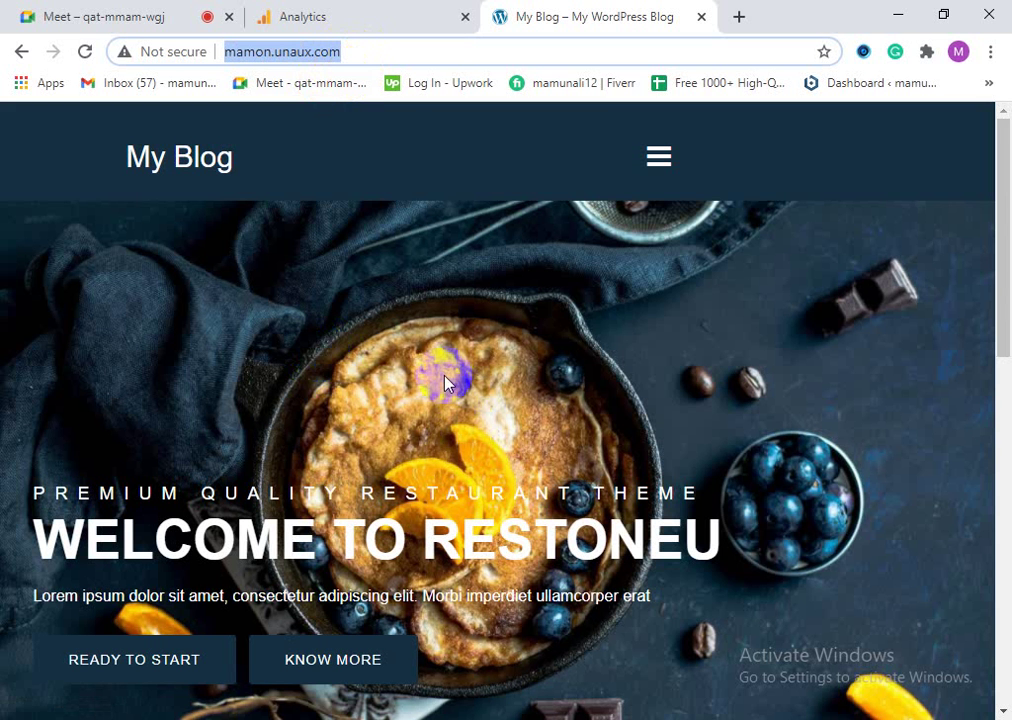
pyautogui.scroll(-6, 562, 639)
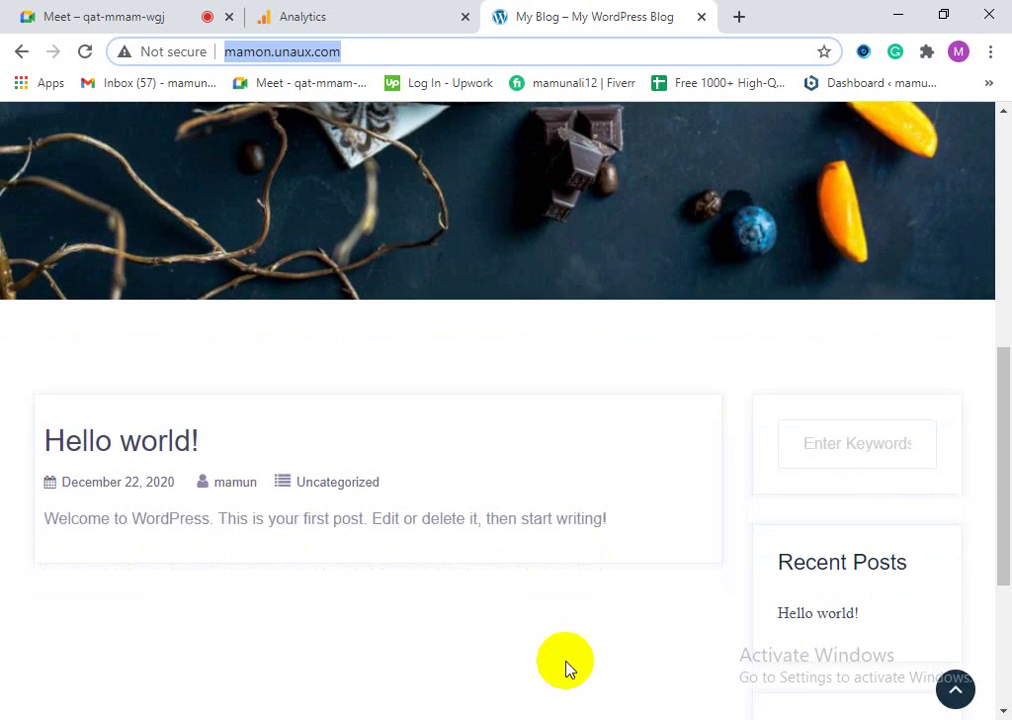
pyautogui.scroll(6, 565, 668)
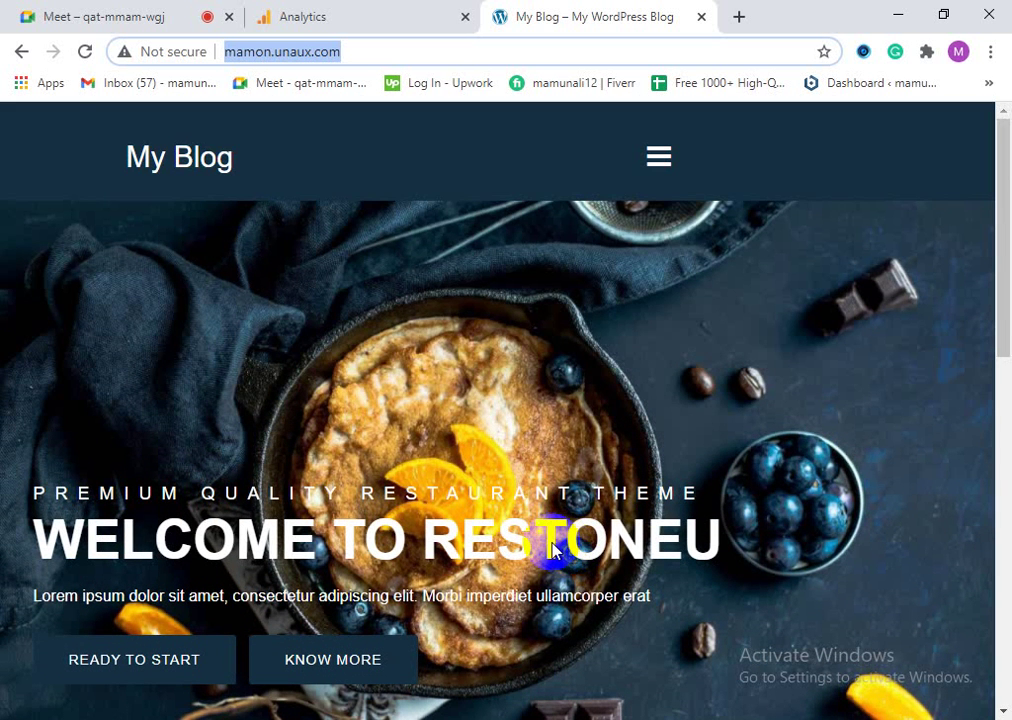
pyautogui.click(987, 83)
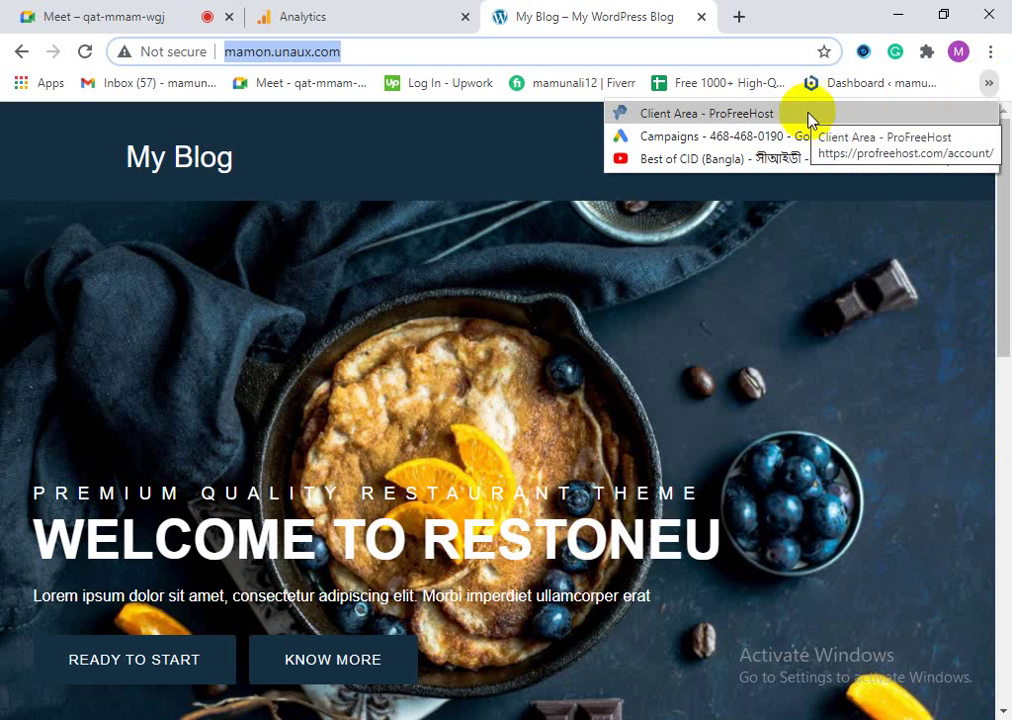
# Step: Log in to the ProFreeHost Client Area with the saved e-mail and account password
pyautogui.click(757, 116)
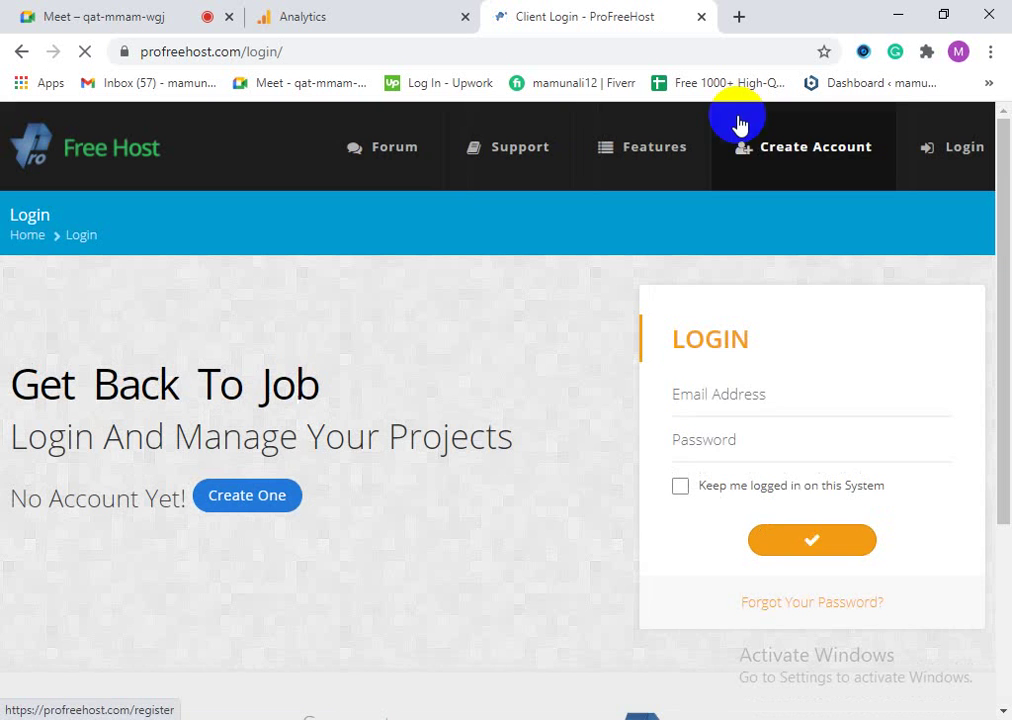
pyautogui.click(712, 390)
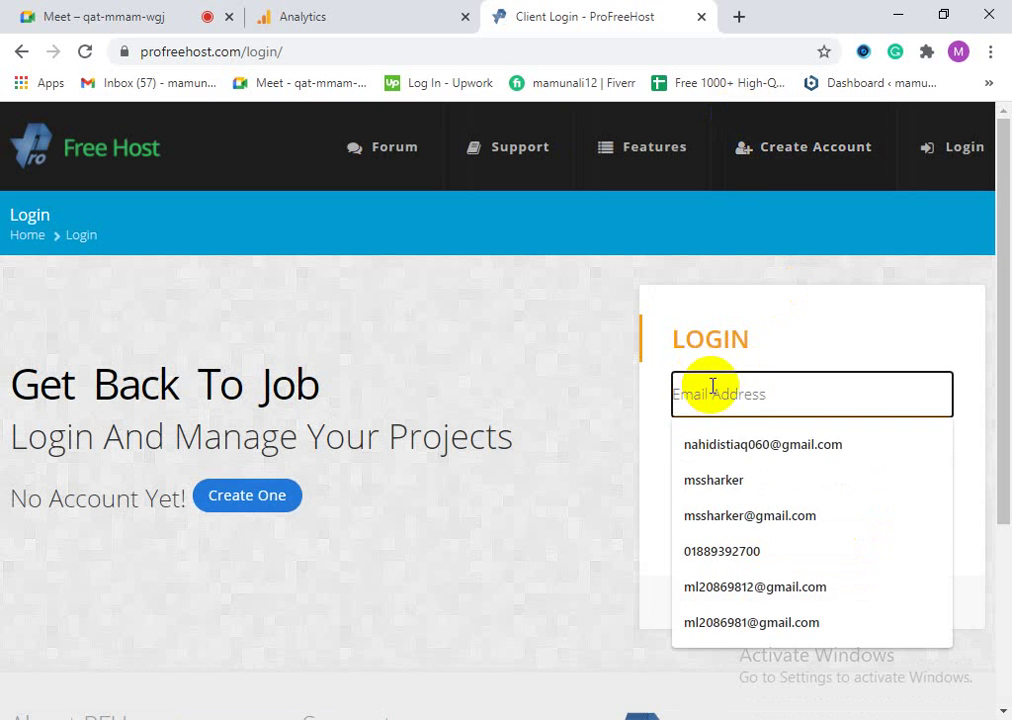
pyautogui.click(757, 441)
pyautogui.click(756, 440)
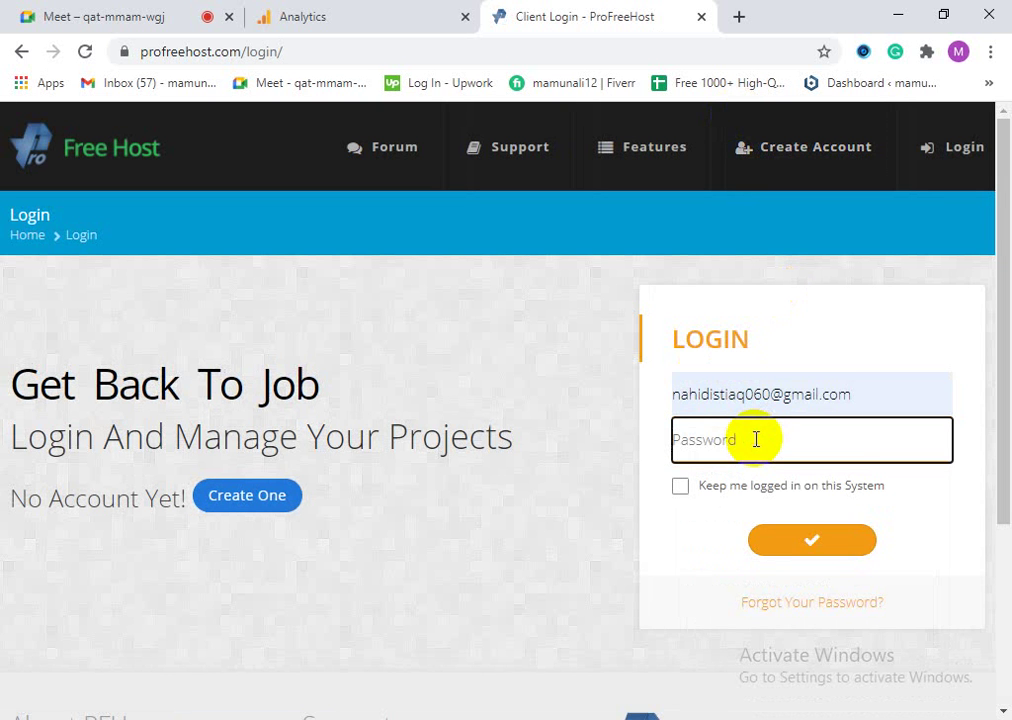
pyautogui.write('*')
pyautogui.press('BackSpace')
pyautogui.write('*')
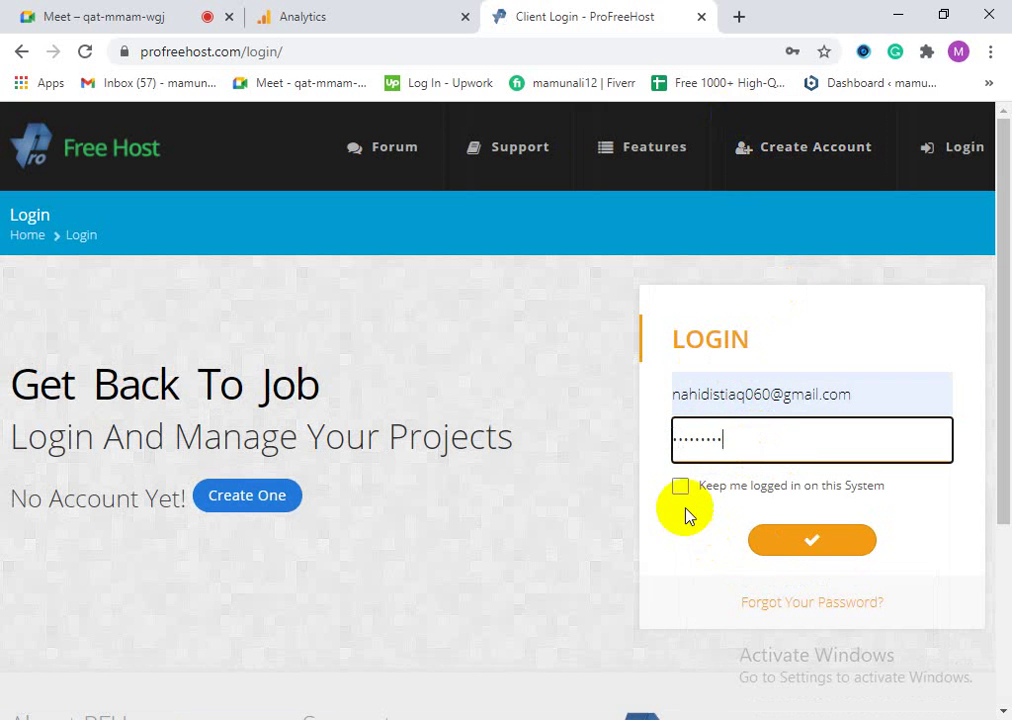
pyautogui.click(801, 552)
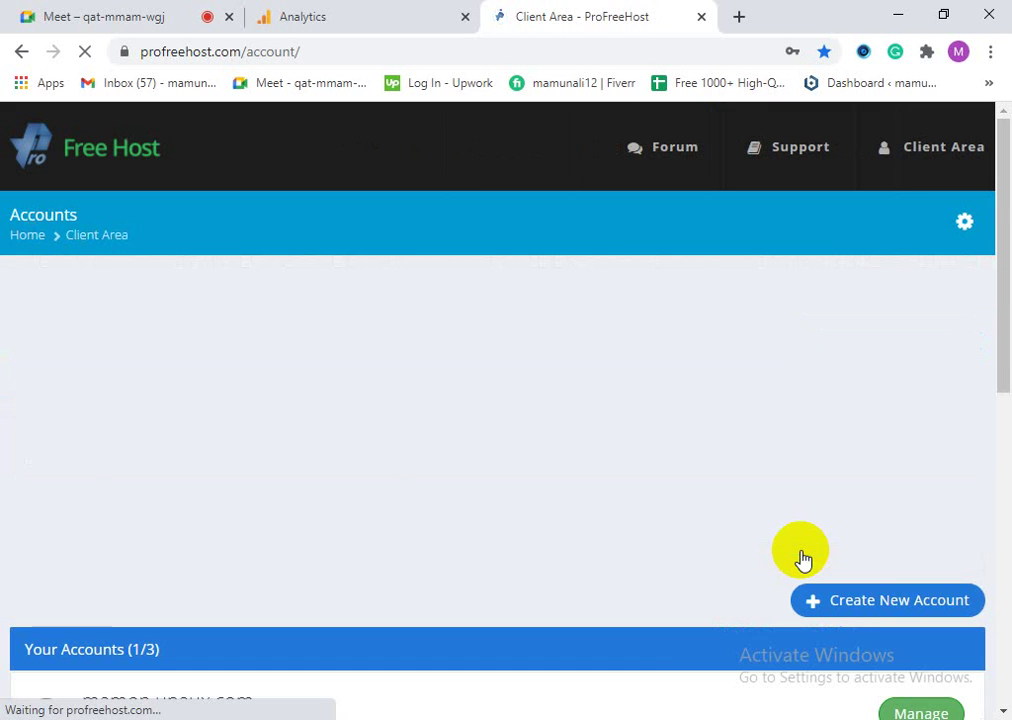
# Step: Manage the mamon.unaux.com hosting account and launch its VistaPanel control panel
pyautogui.scroll(-2, 287, 576)
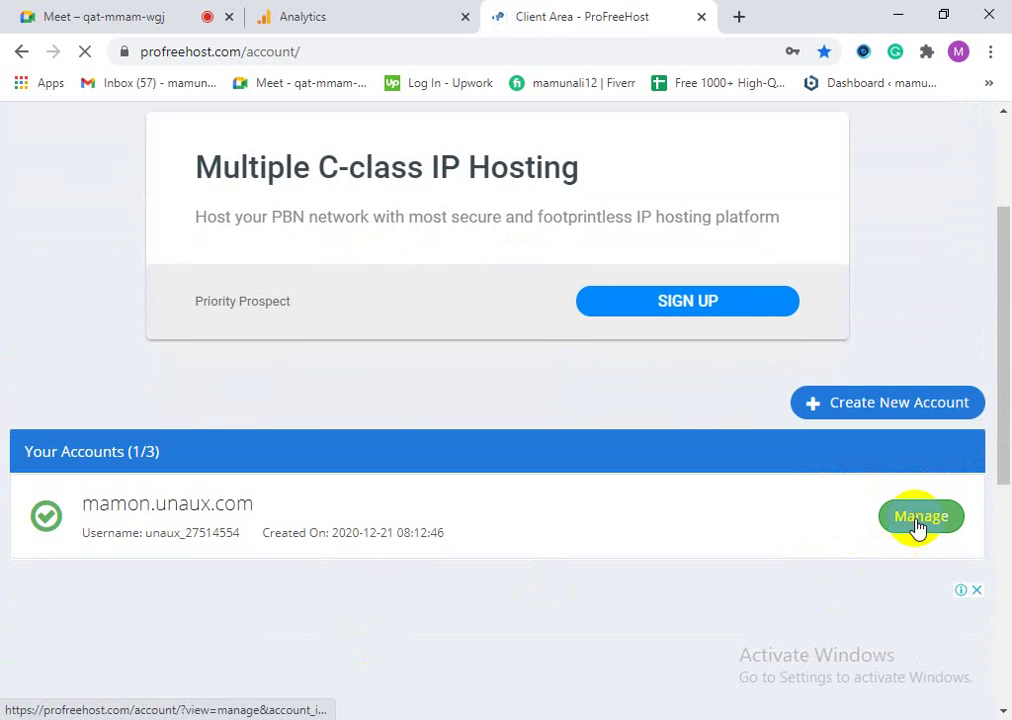
pyautogui.click(919, 526)
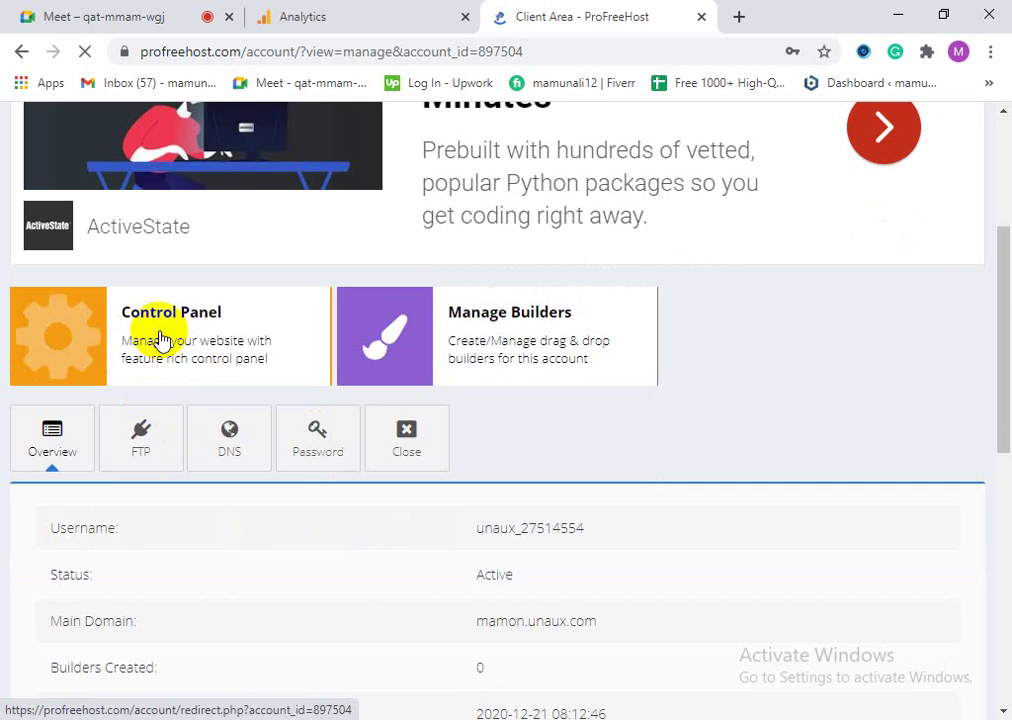
pyautogui.click(160, 338)
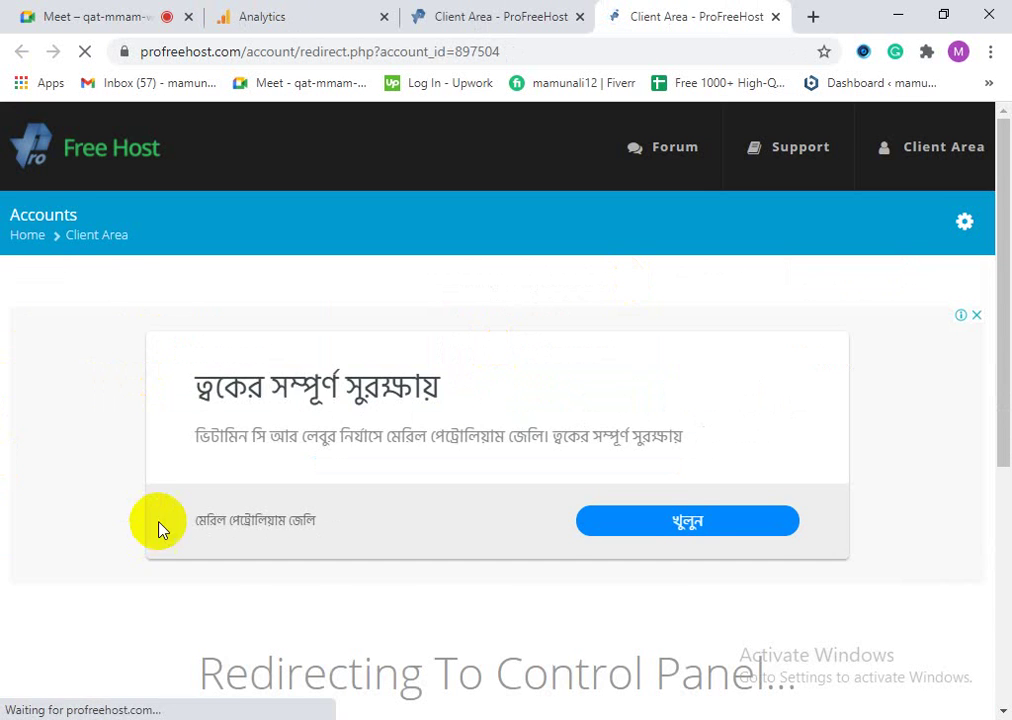
pyautogui.scroll(-4, 160, 535)
pyautogui.scroll(1, 178, 567)
pyautogui.scroll(-1, 177, 567)
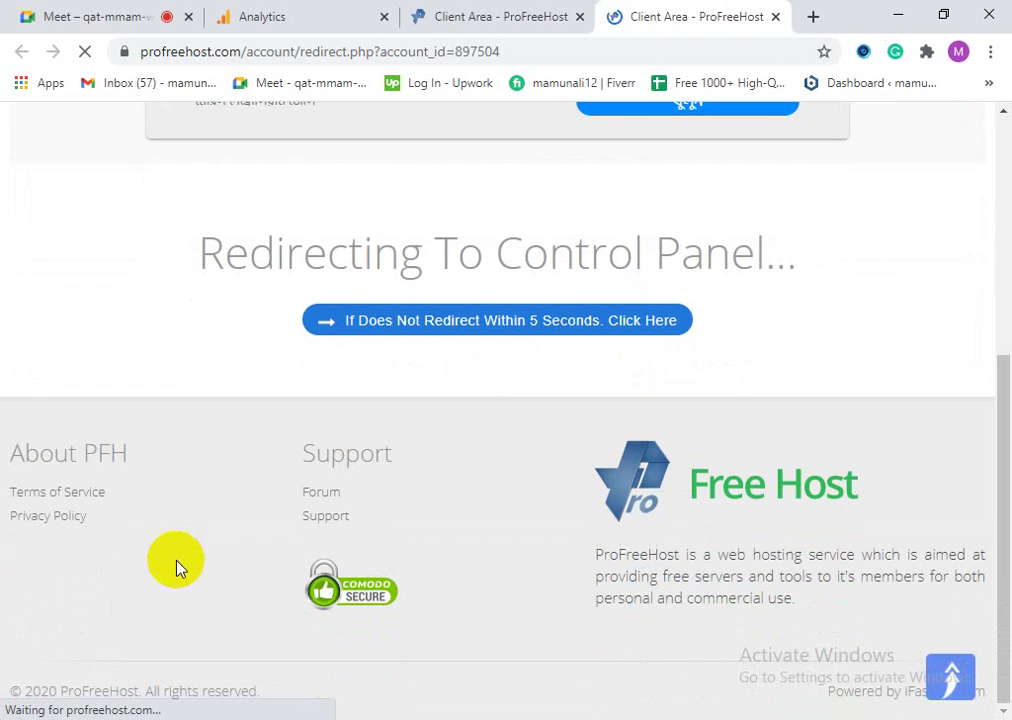
pyautogui.scroll(2, 395, 610)
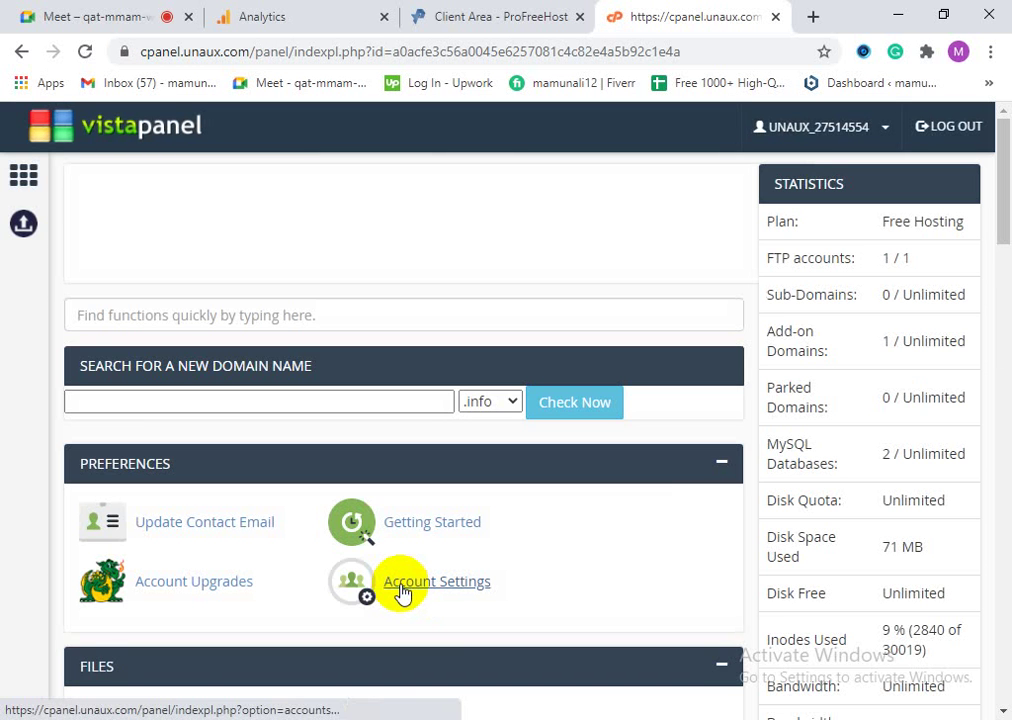
pyautogui.scroll(-3, 120, 440)
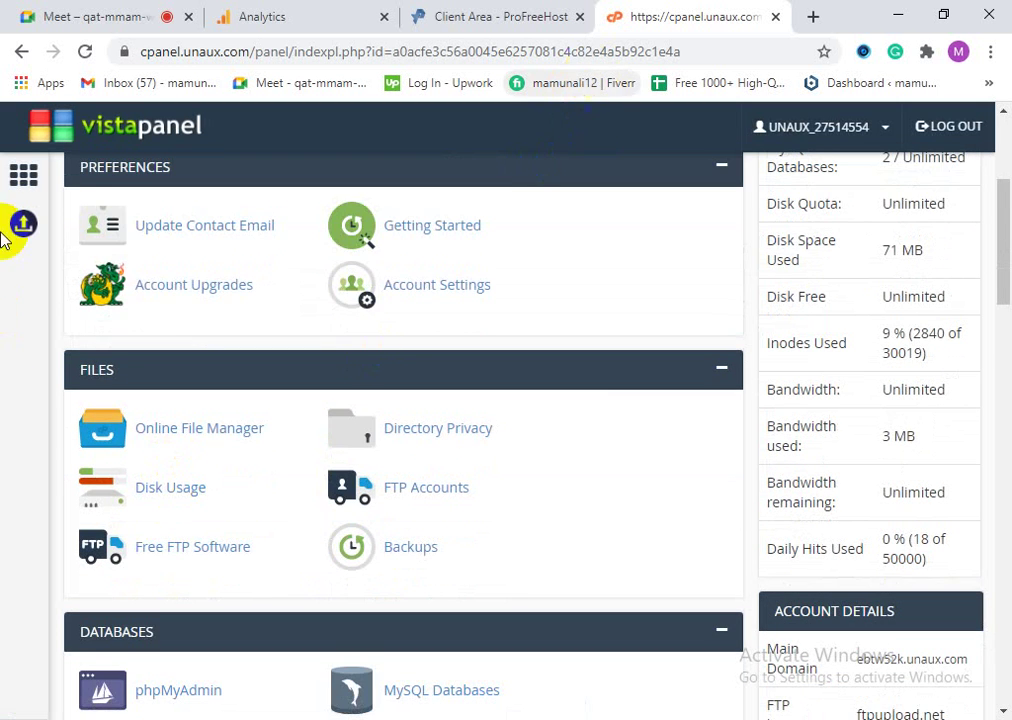
pyautogui.scroll(3, 27, 372)
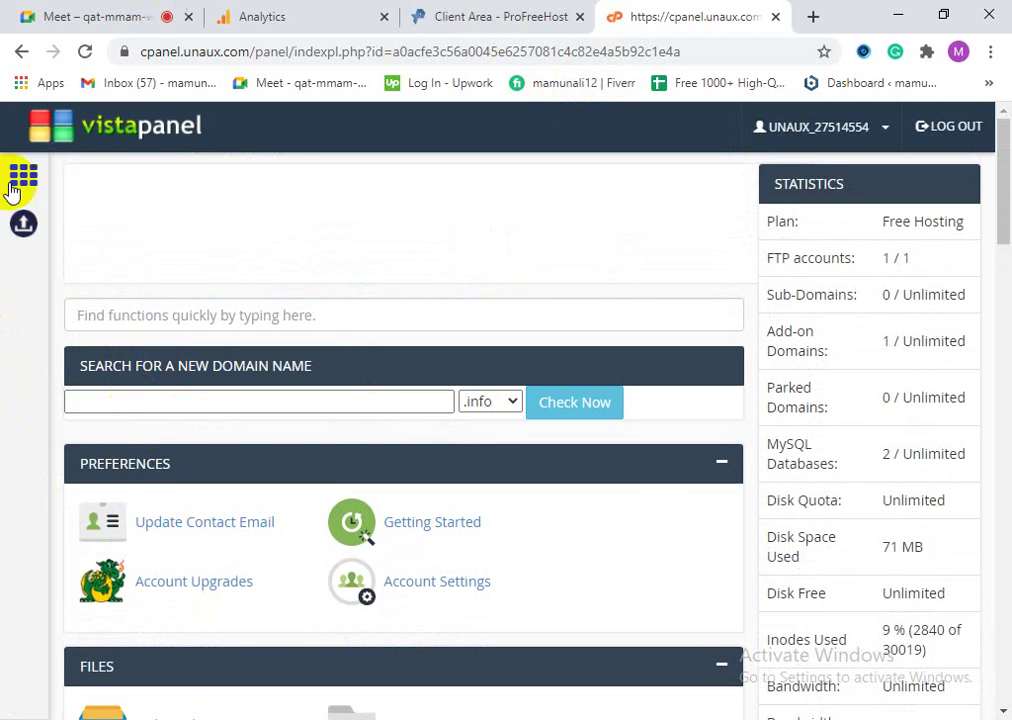
pyautogui.scroll(-2, 248, 459)
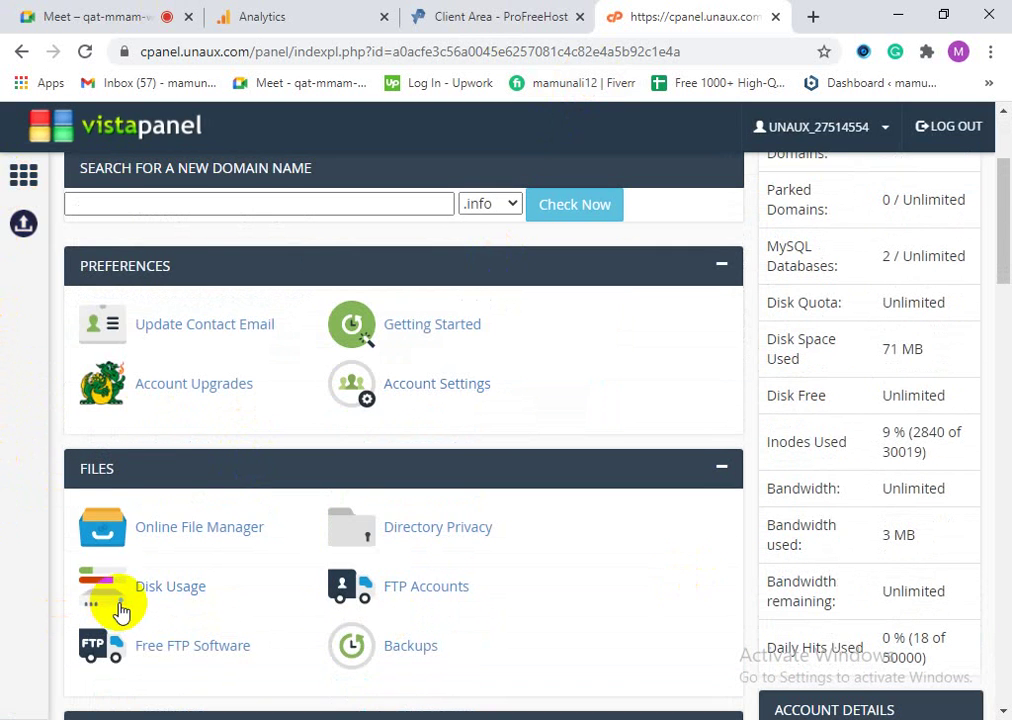
pyautogui.scroll(-3, 118, 610)
pyautogui.scroll(1, 44, 459)
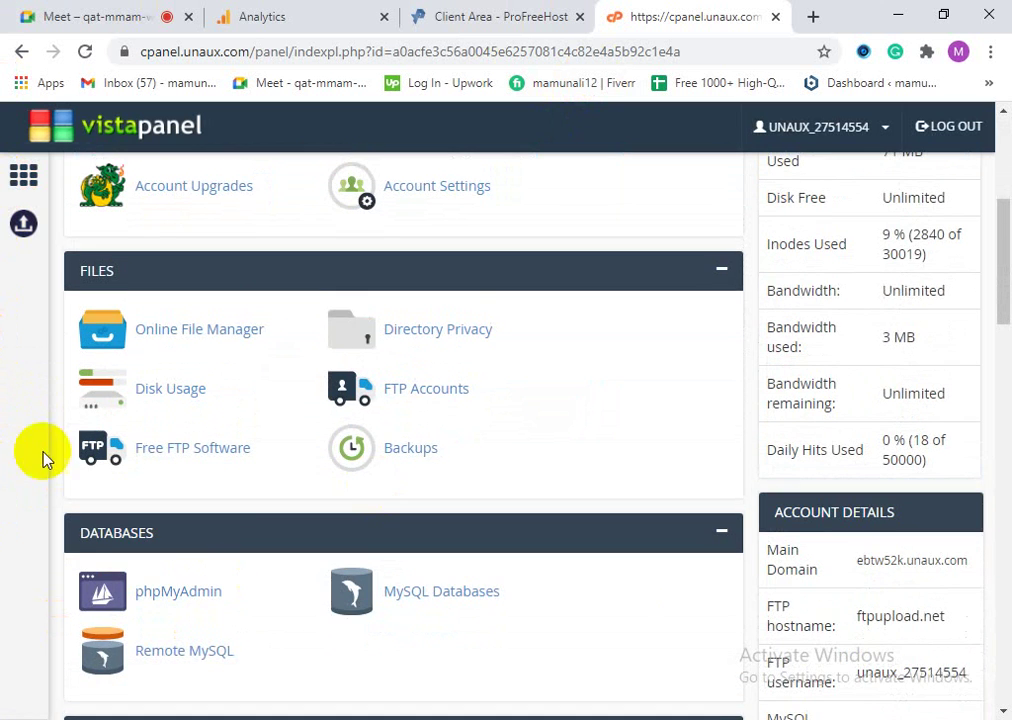
pyautogui.scroll(1, 262, 614)
pyautogui.scroll(-3, 262, 614)
pyautogui.scroll(-2, 350, 522)
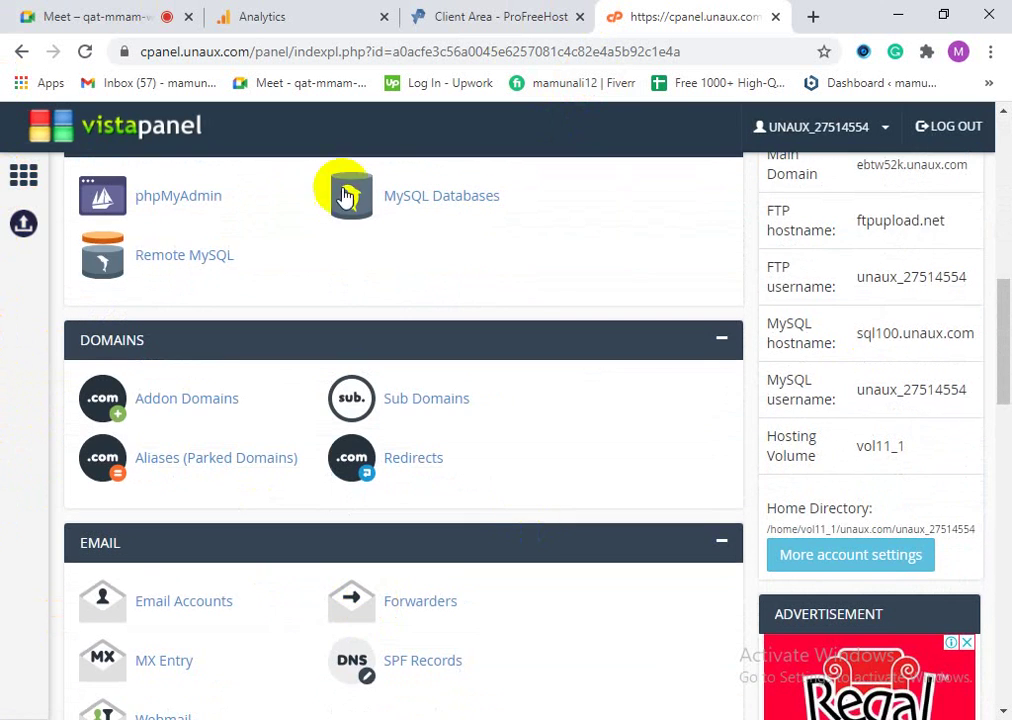
pyautogui.scroll(-1, 140, 500)
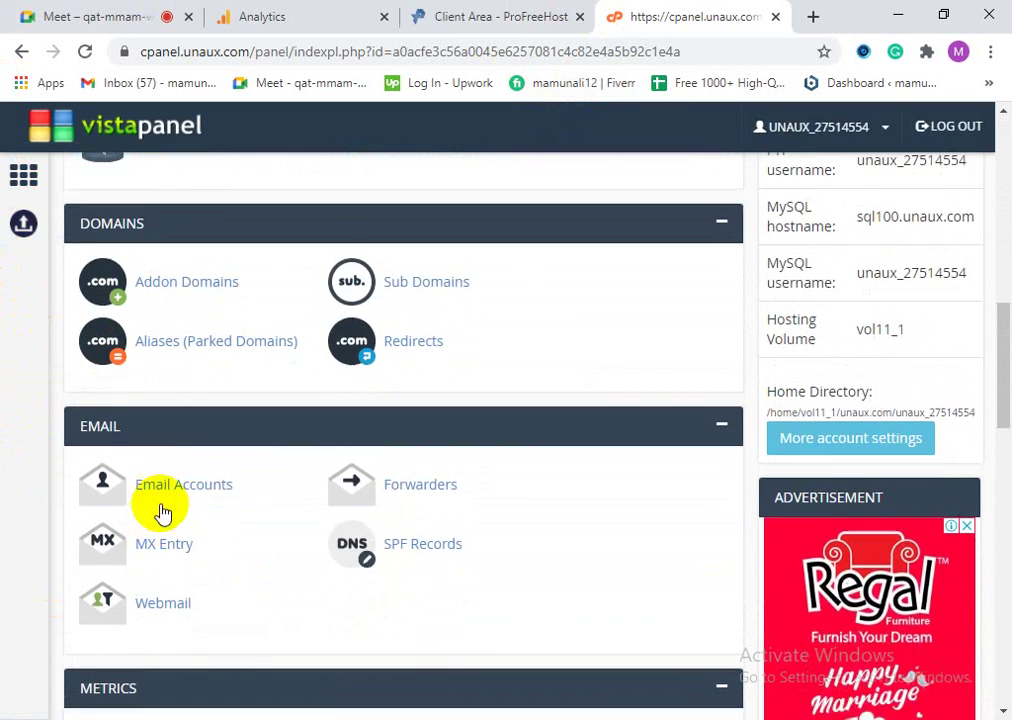
pyautogui.scroll(3, 160, 518)
pyautogui.scroll(5, 72, 361)
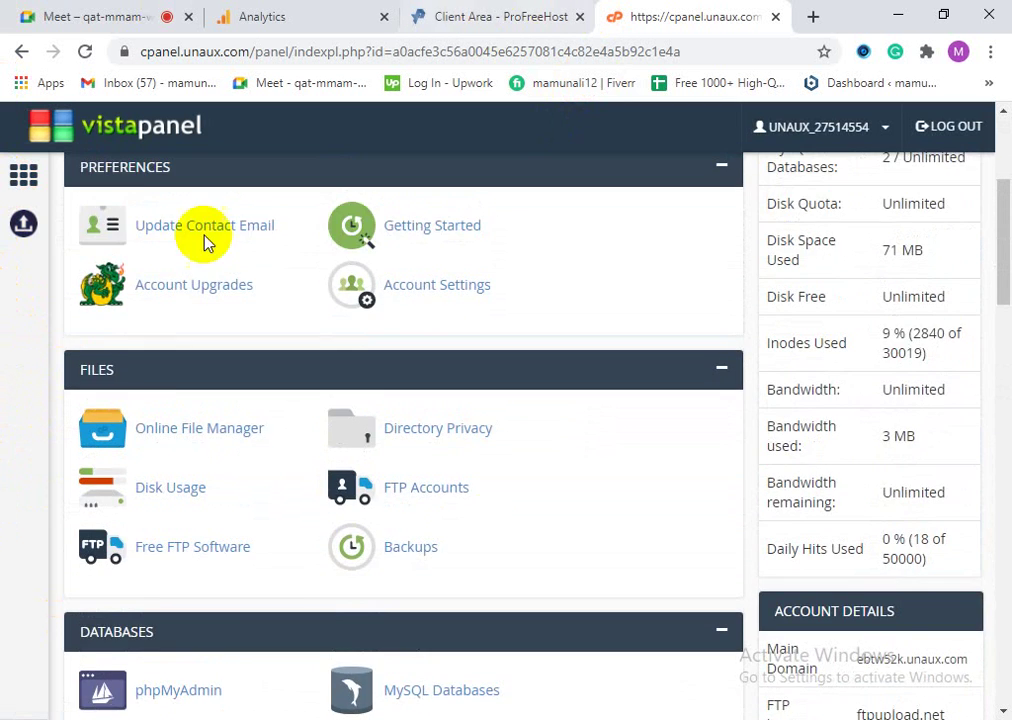
pyautogui.scroll(1, 480, 530)
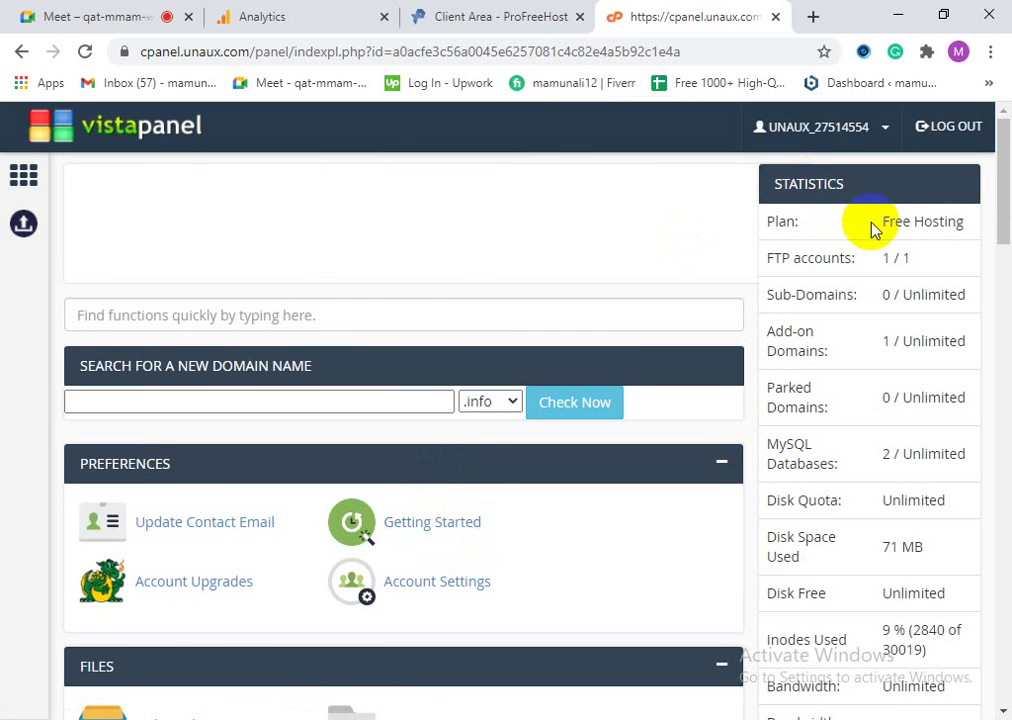
pyautogui.moveTo(872, 222); pyautogui.dragTo(952, 222)
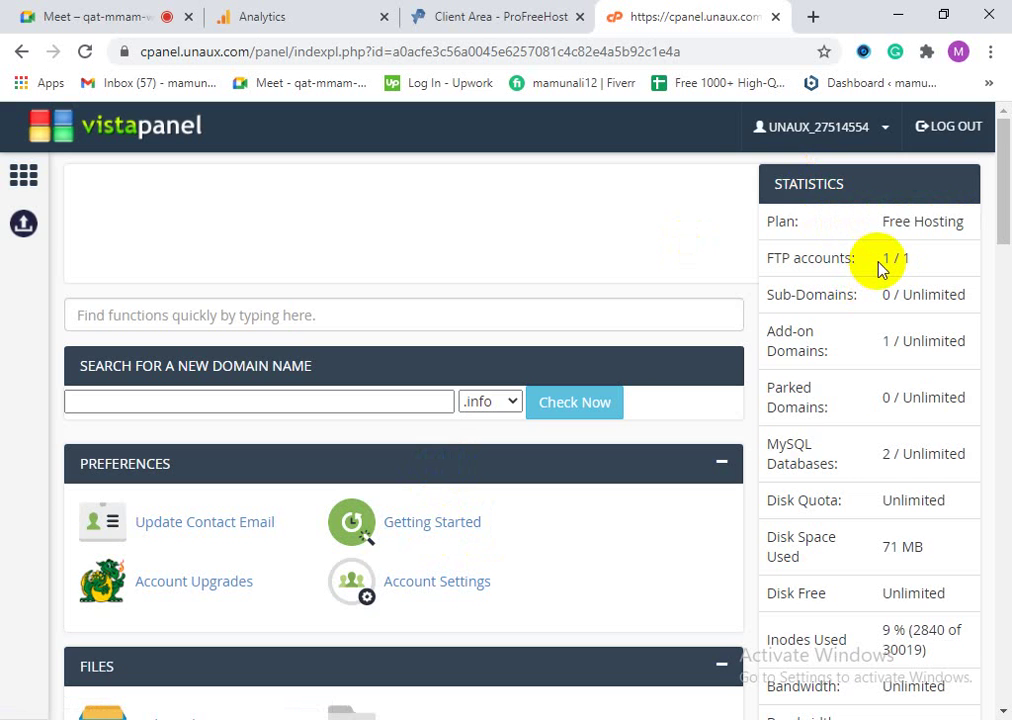
pyautogui.scroll(-3, 937, 479)
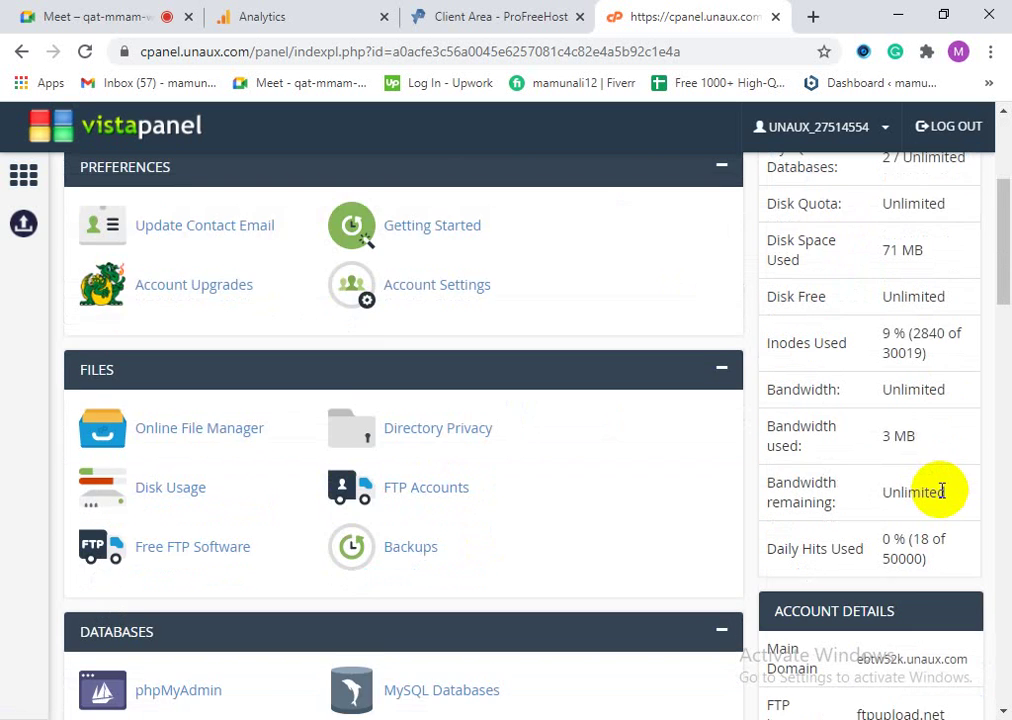
pyautogui.scroll(2, 944, 486)
pyautogui.scroll(-1, 957, 512)
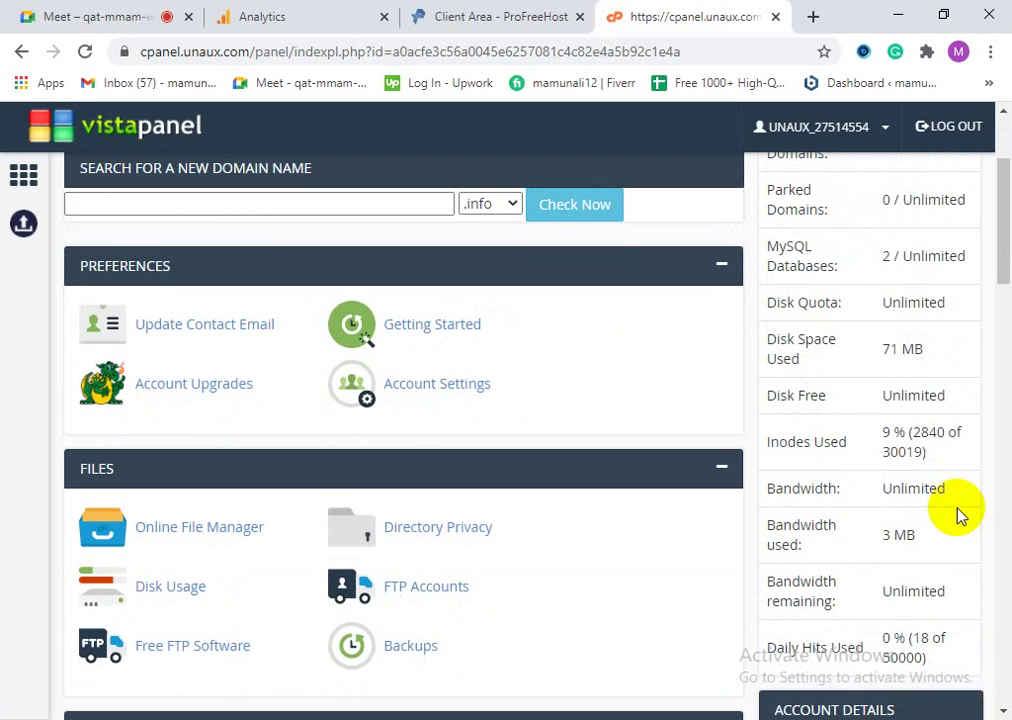
pyautogui.scroll(-5, 957, 512)
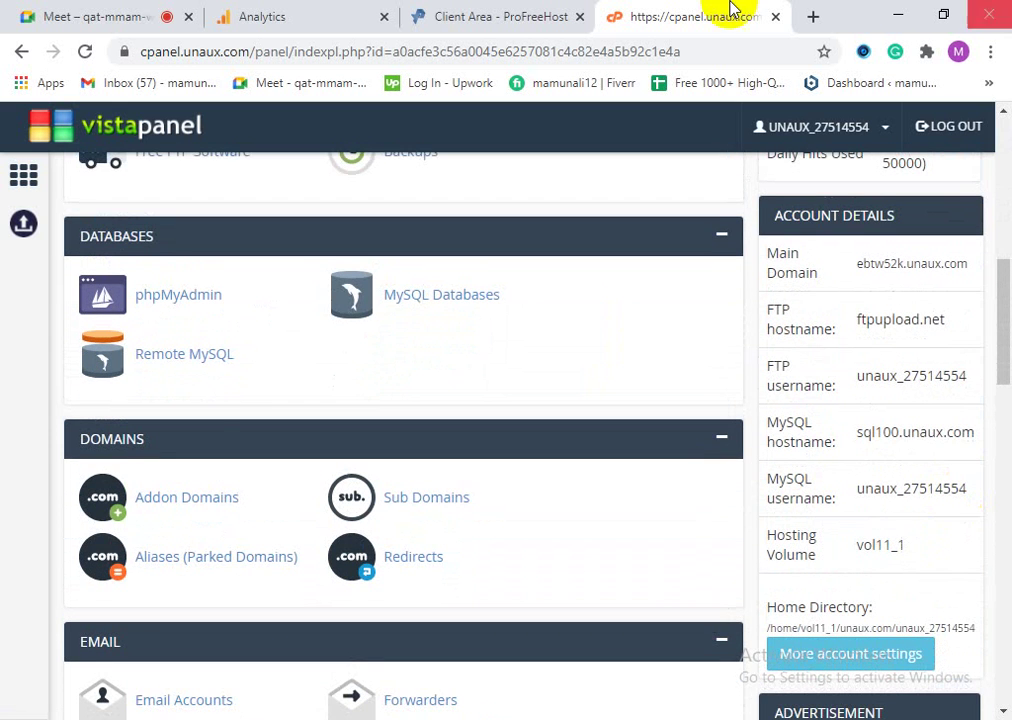
pyautogui.scroll(-1, 339, 459)
pyautogui.scroll(-2, 129, 477)
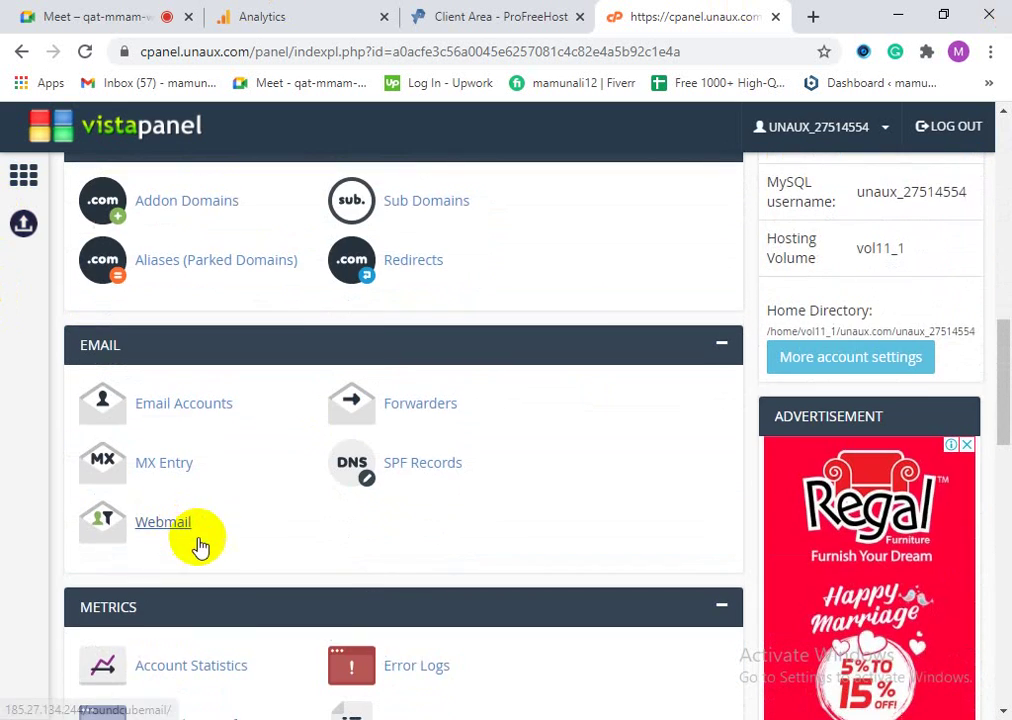
pyautogui.scroll(-5, 174, 583)
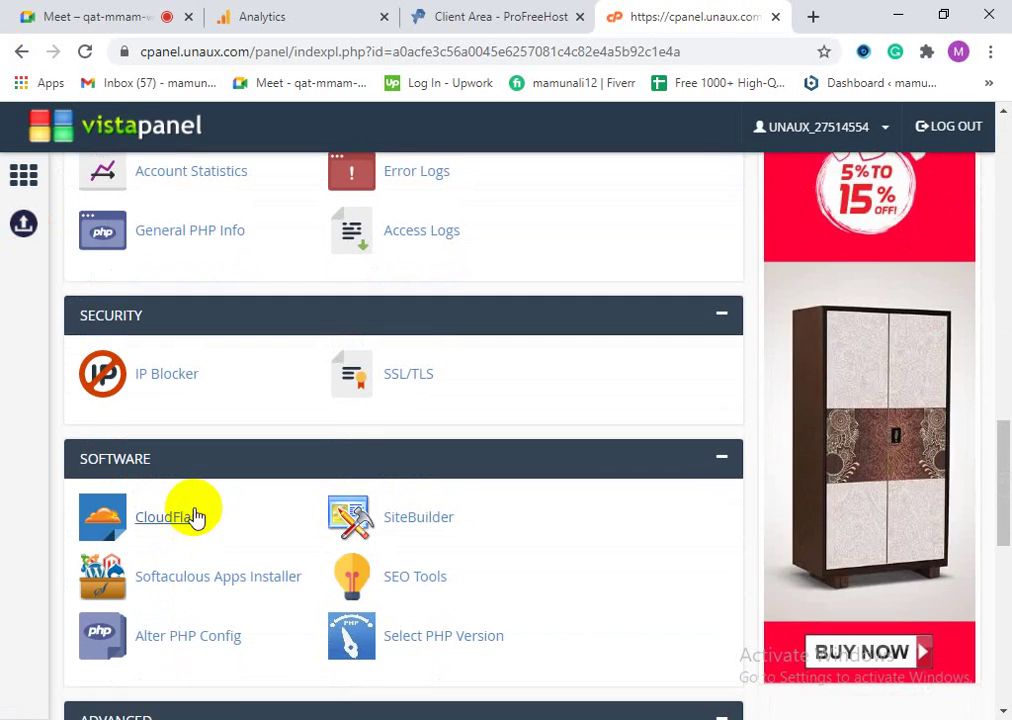
pyautogui.scroll(-2, 215, 594)
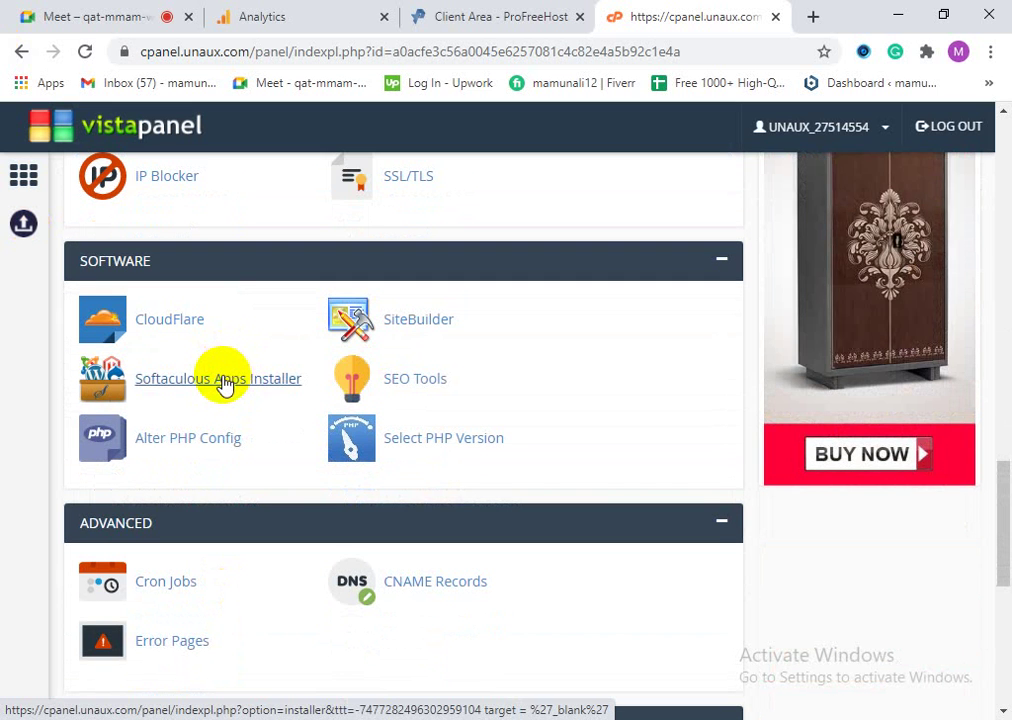
pyautogui.scroll(-1, 237, 537)
pyautogui.scroll(-3, 237, 611)
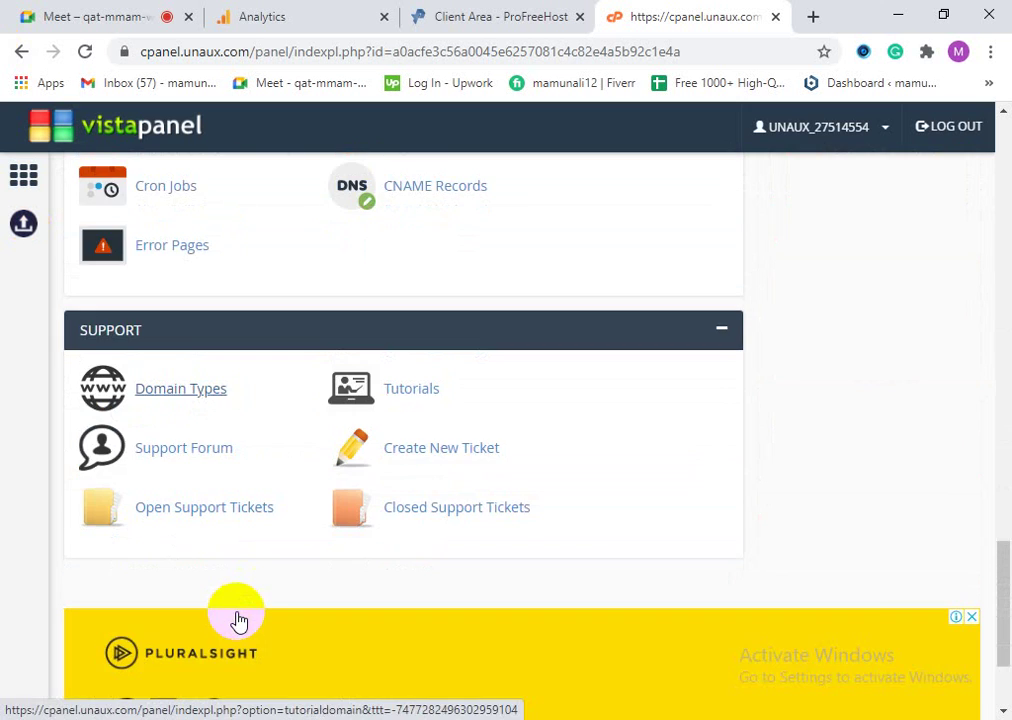
pyautogui.scroll(-2, 278, 595)
pyautogui.scroll(10, 345, 598)
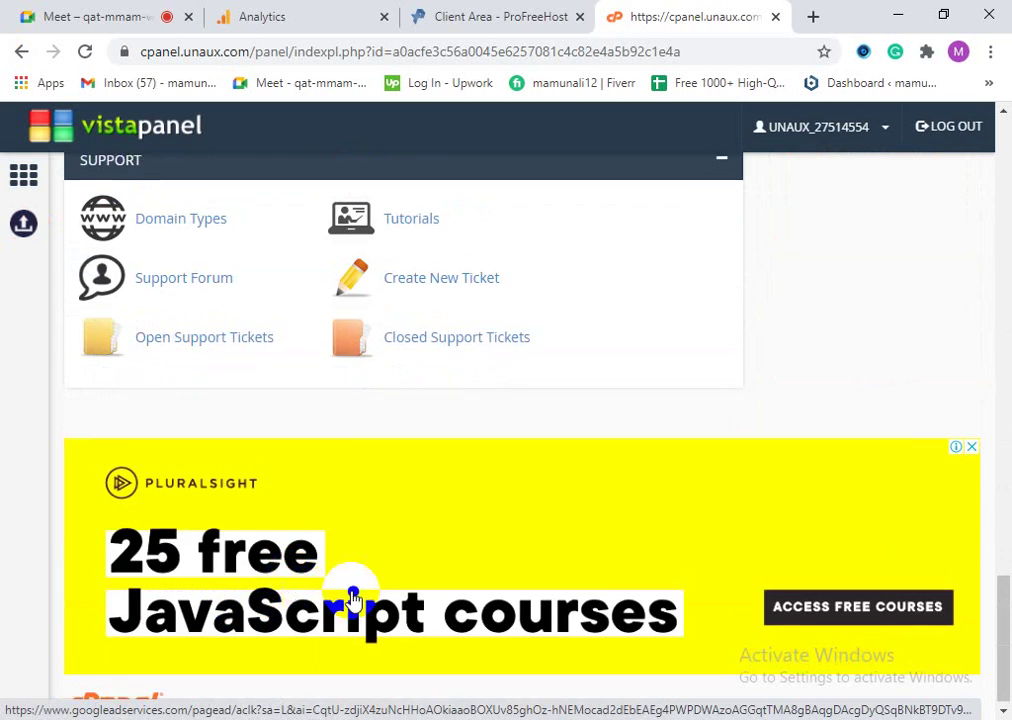
pyautogui.scroll(6, 352, 597)
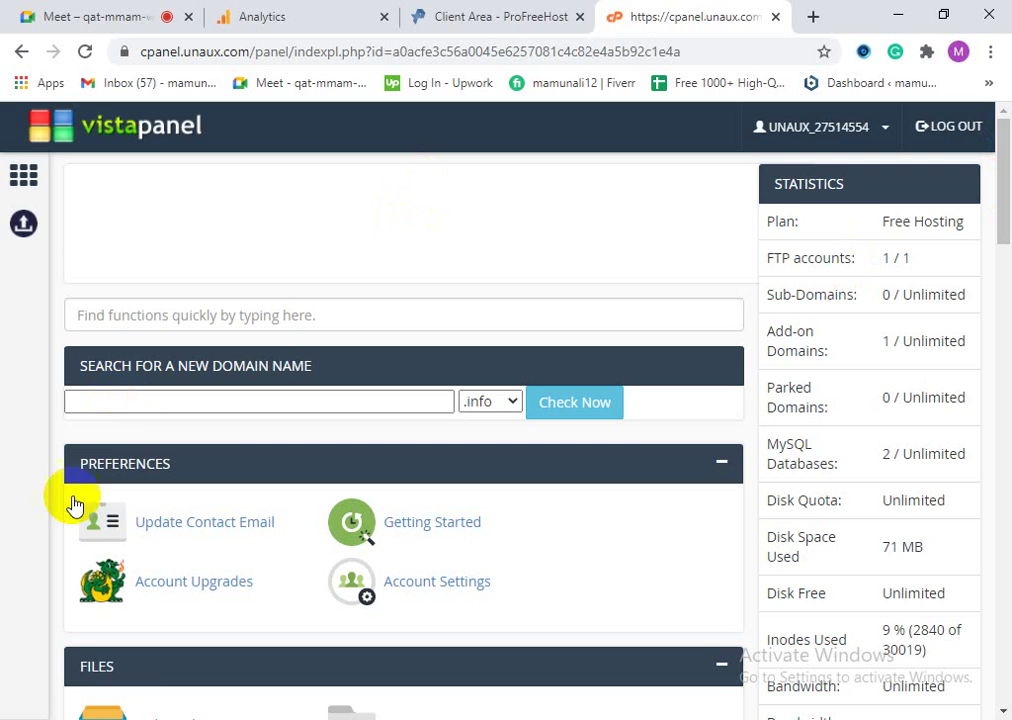
pyautogui.scroll(-5, 355, 492)
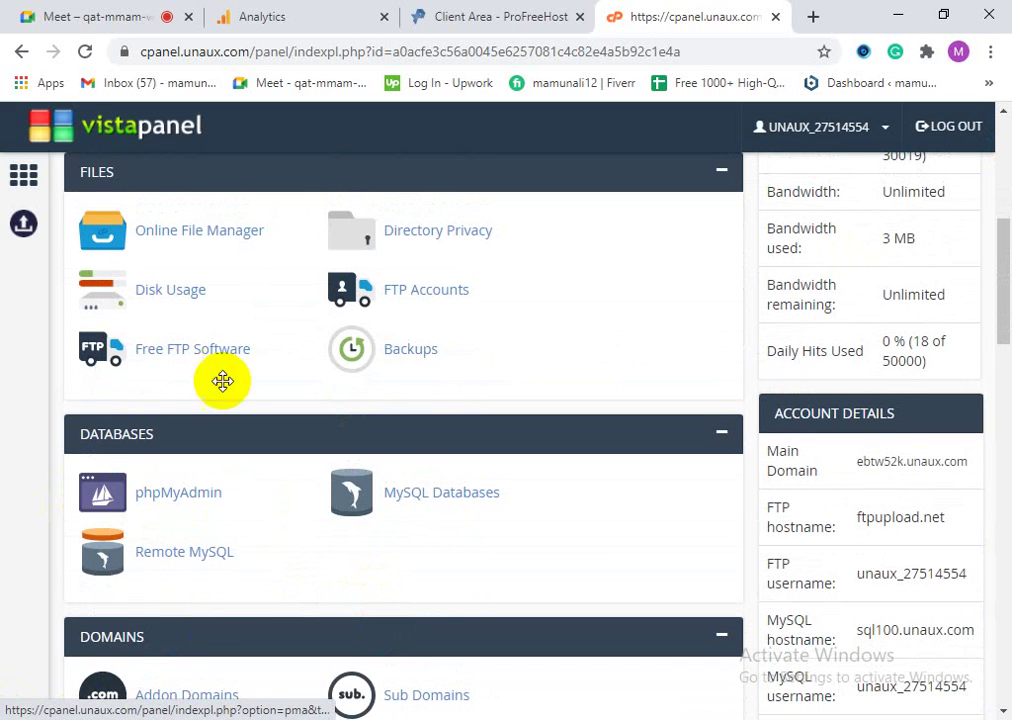
pyautogui.scroll(-4, 219, 610)
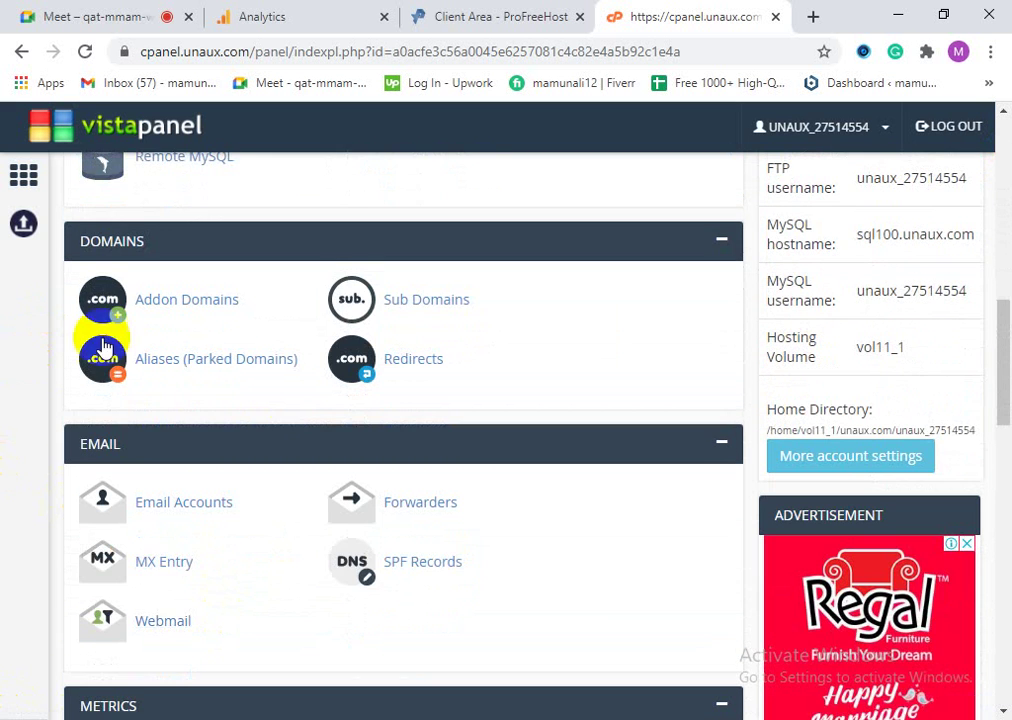
pyautogui.scroll(-2, 293, 420)
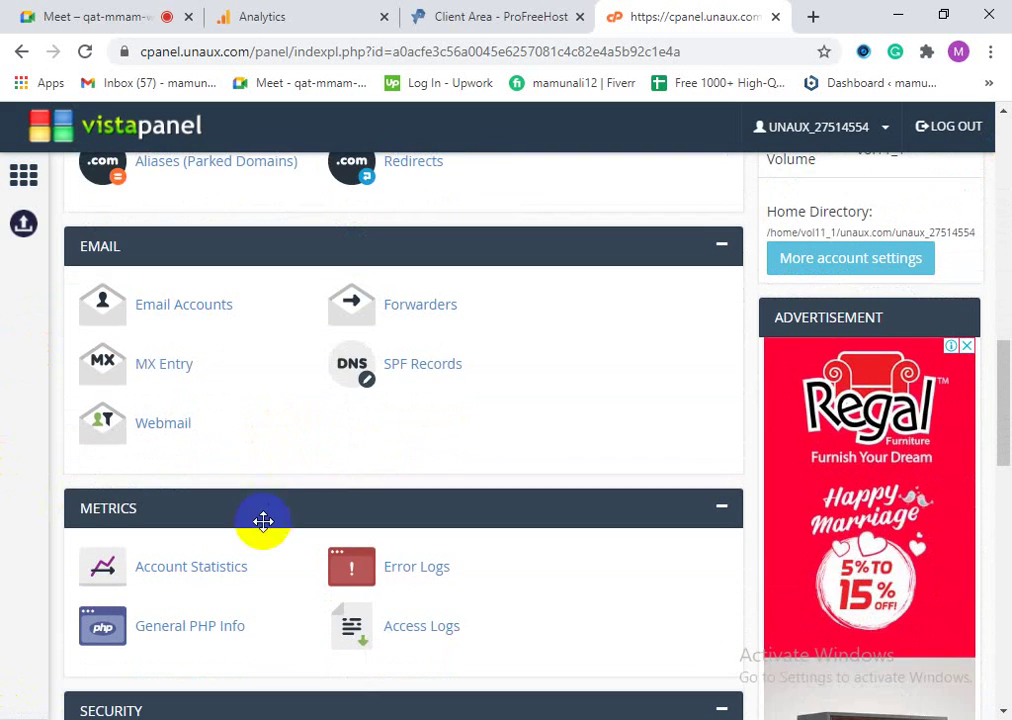
pyautogui.scroll(-3, 263, 521)
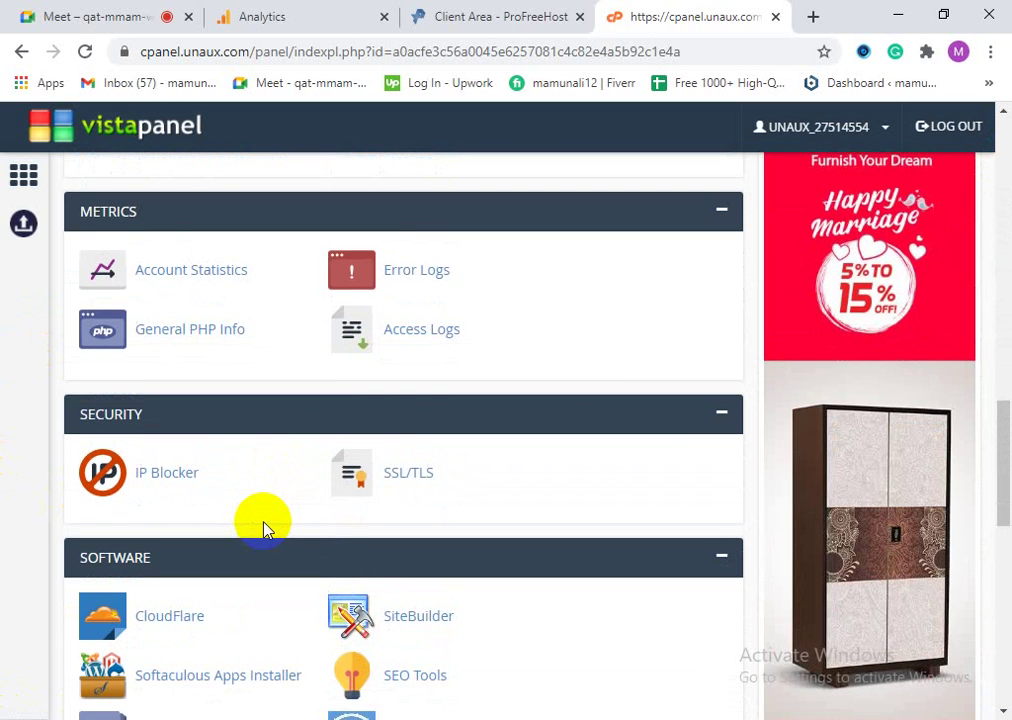
pyautogui.scroll(-2, 263, 530)
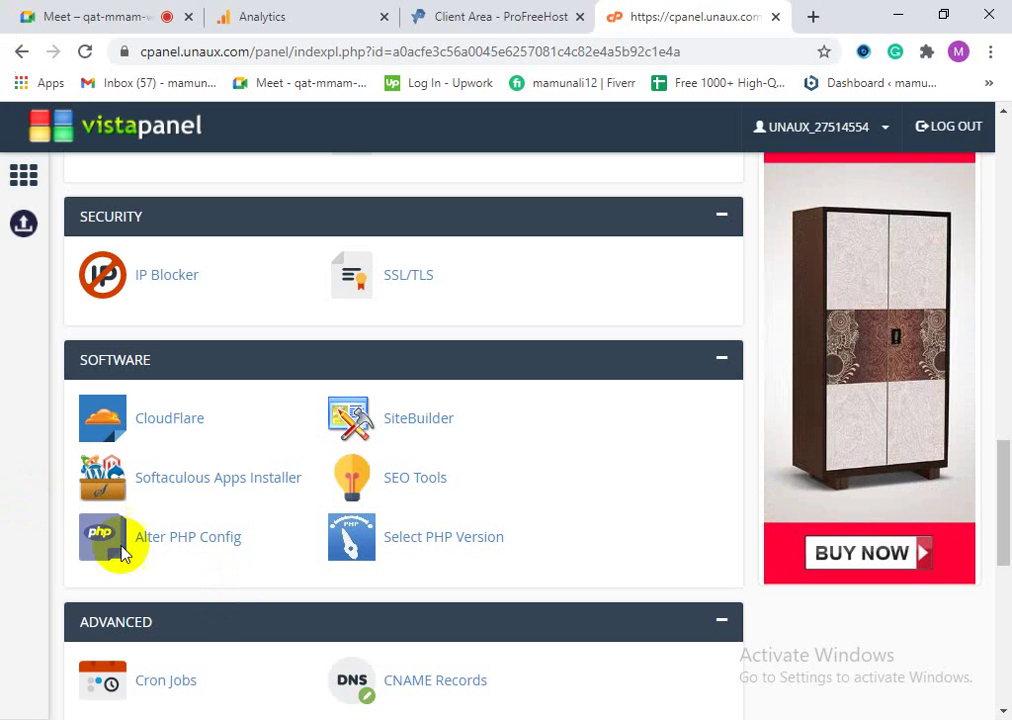
pyautogui.scroll(-2, 273, 522)
pyautogui.scroll(-3, 192, 562)
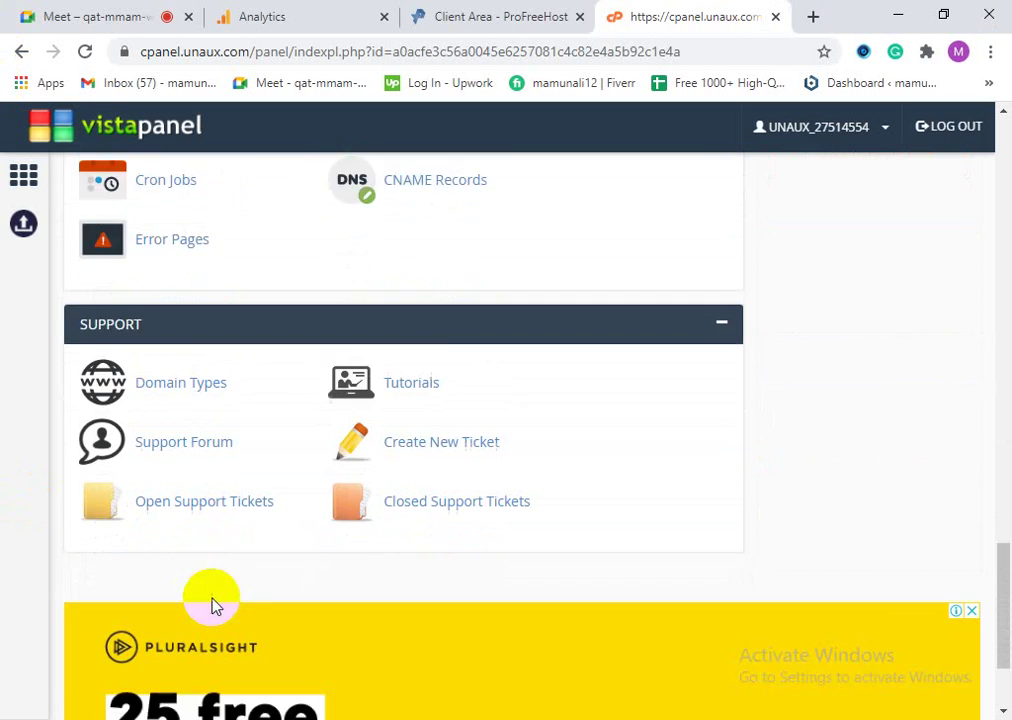
pyautogui.scroll(-2, 212, 605)
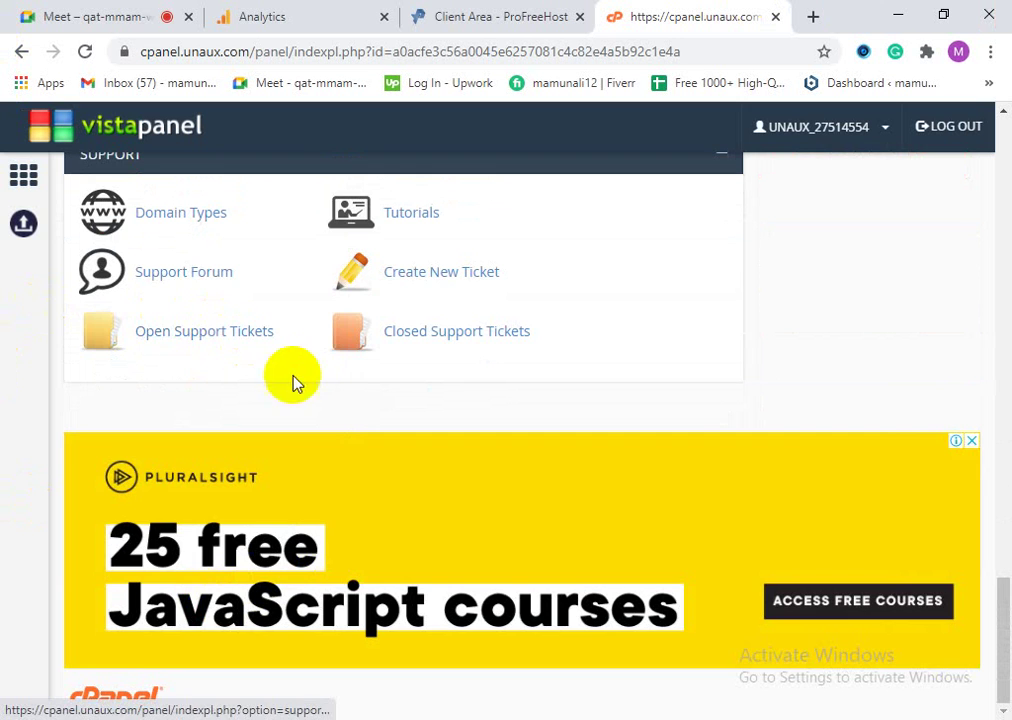
pyautogui.scroll(5, 249, 391)
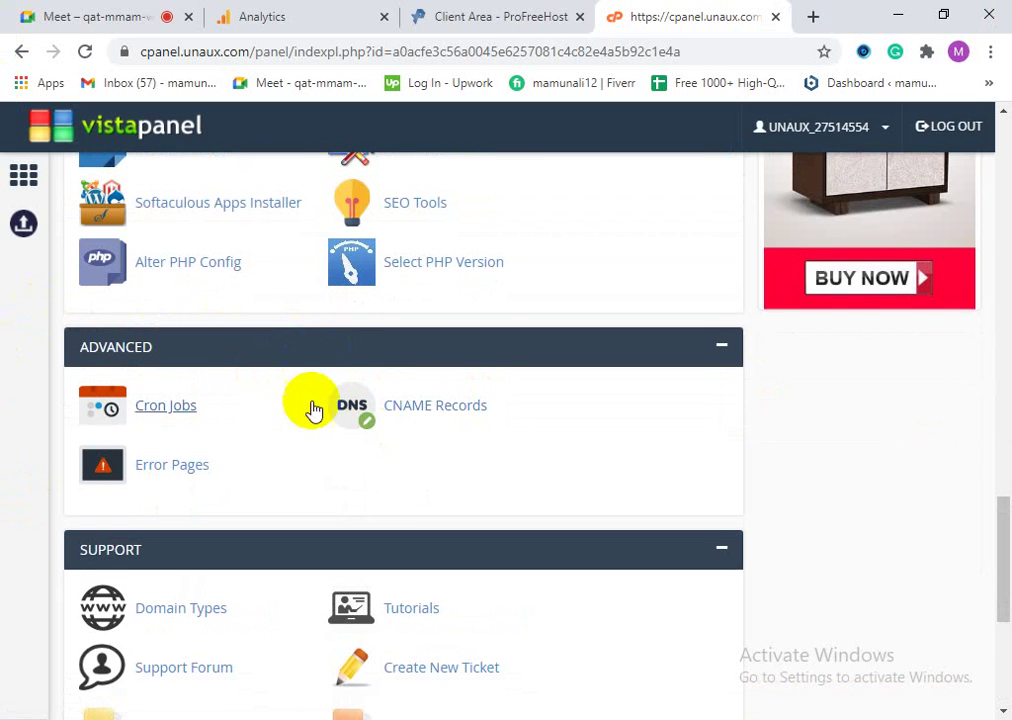
pyautogui.scroll(-1, 443, 492)
pyautogui.scroll(20, 479, 510)
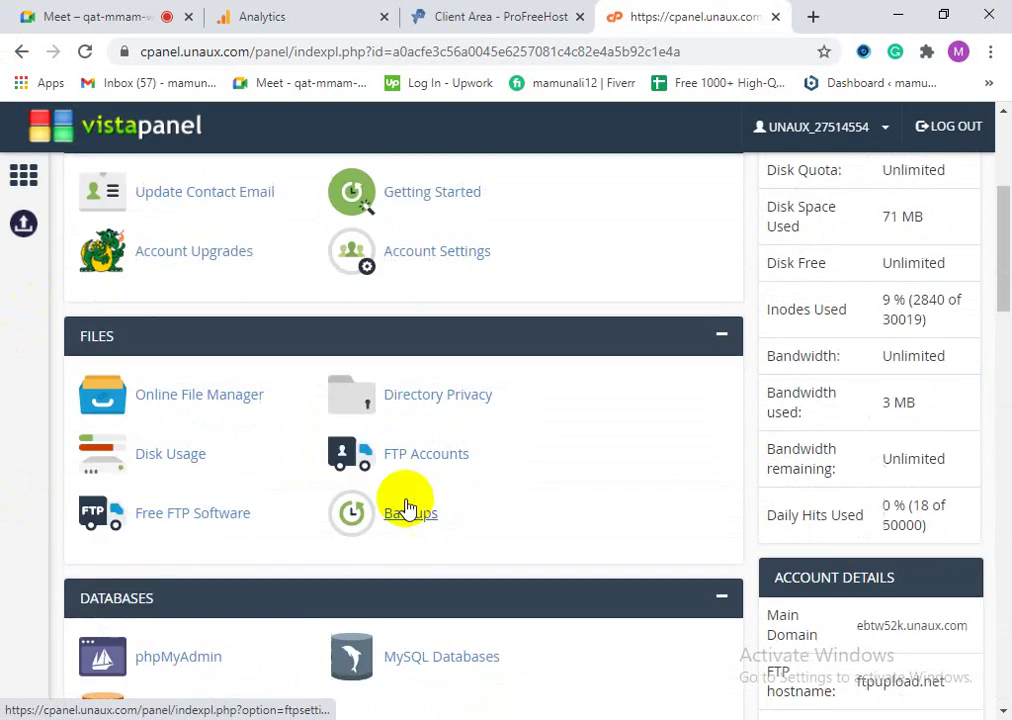
pyautogui.scroll(3, 350, 474)
pyautogui.scroll(-3, 355, 553)
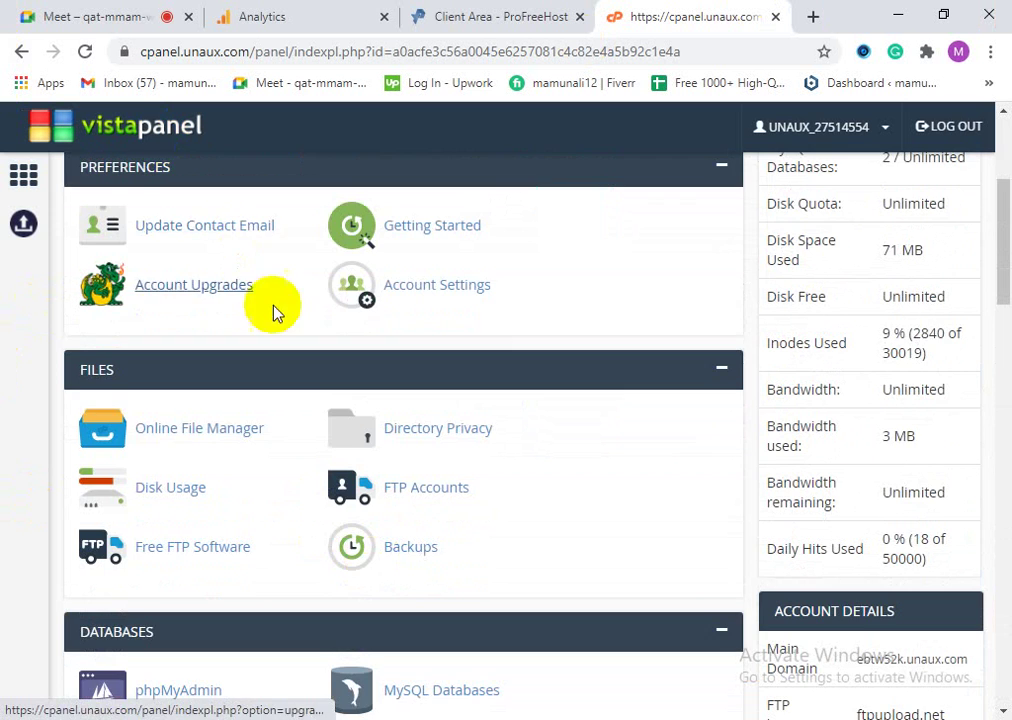
pyautogui.scroll(2, 339, 463)
pyautogui.scroll(1, 551, 459)
pyautogui.scroll(-1, 528, 474)
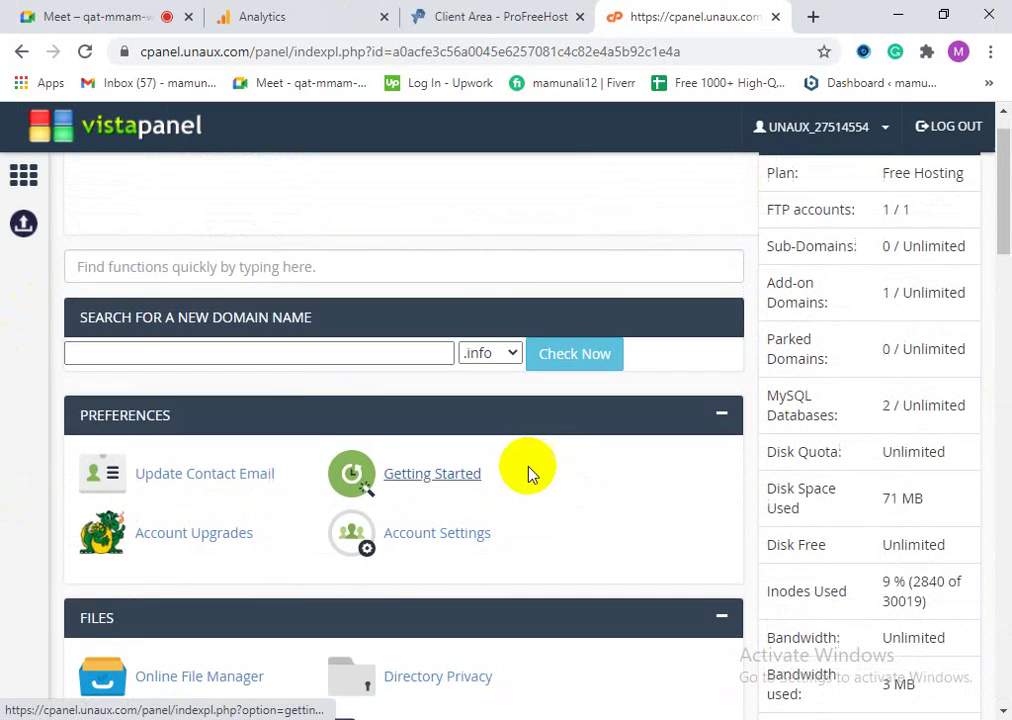
pyautogui.scroll(1, 528, 474)
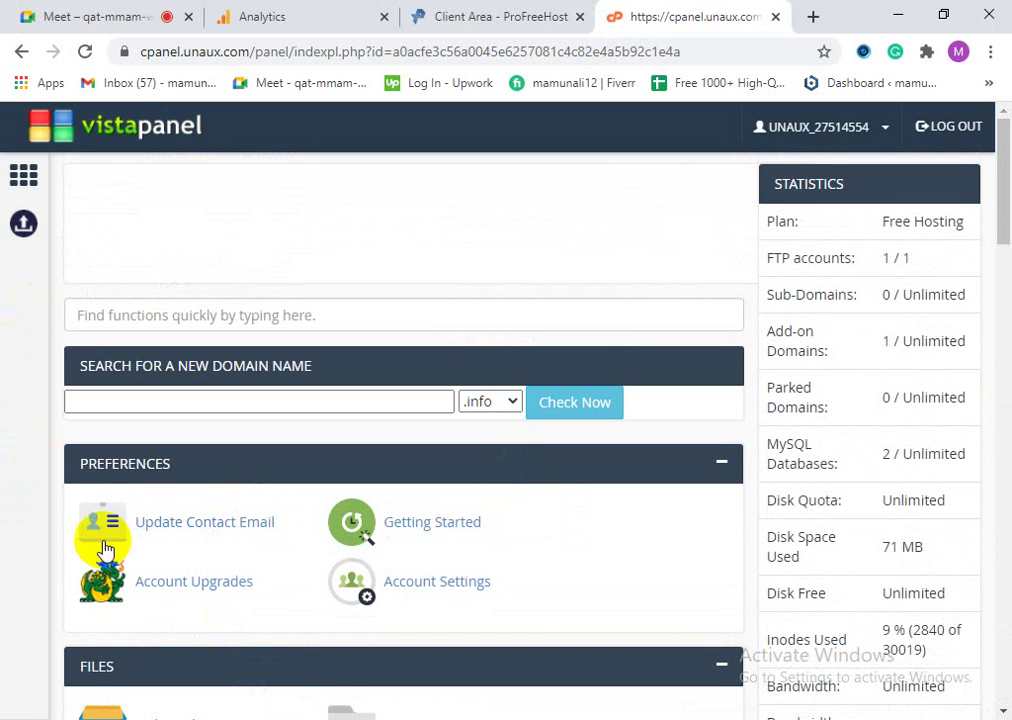
pyautogui.scroll(-4, 282, 682)
pyautogui.scroll(-2, 398, 614)
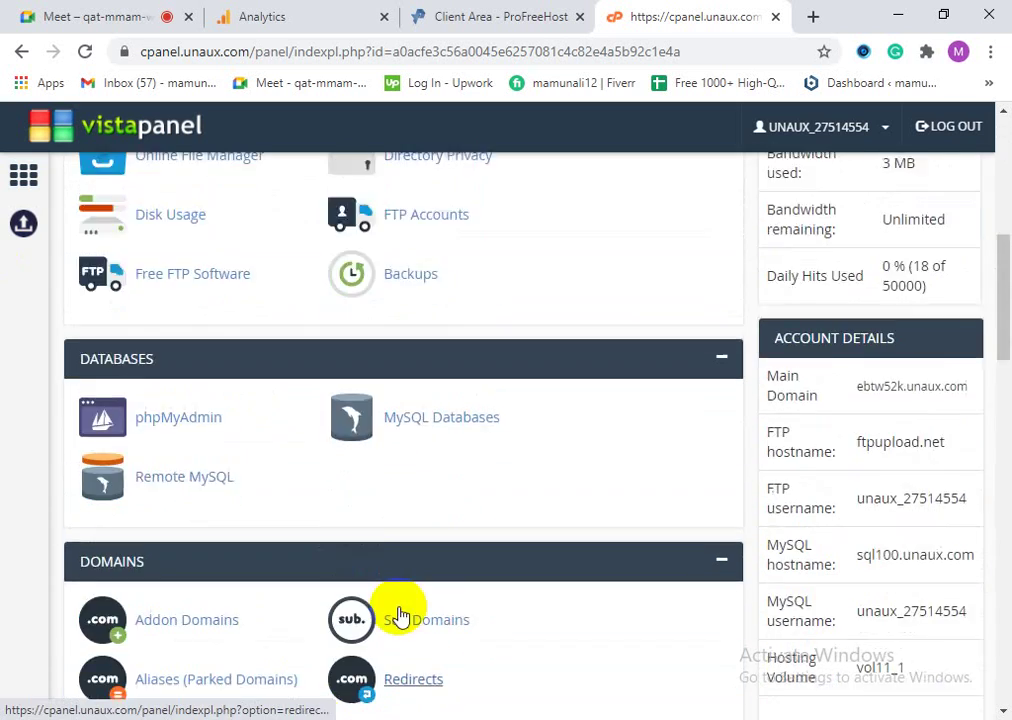
pyautogui.scroll(6, 409, 610)
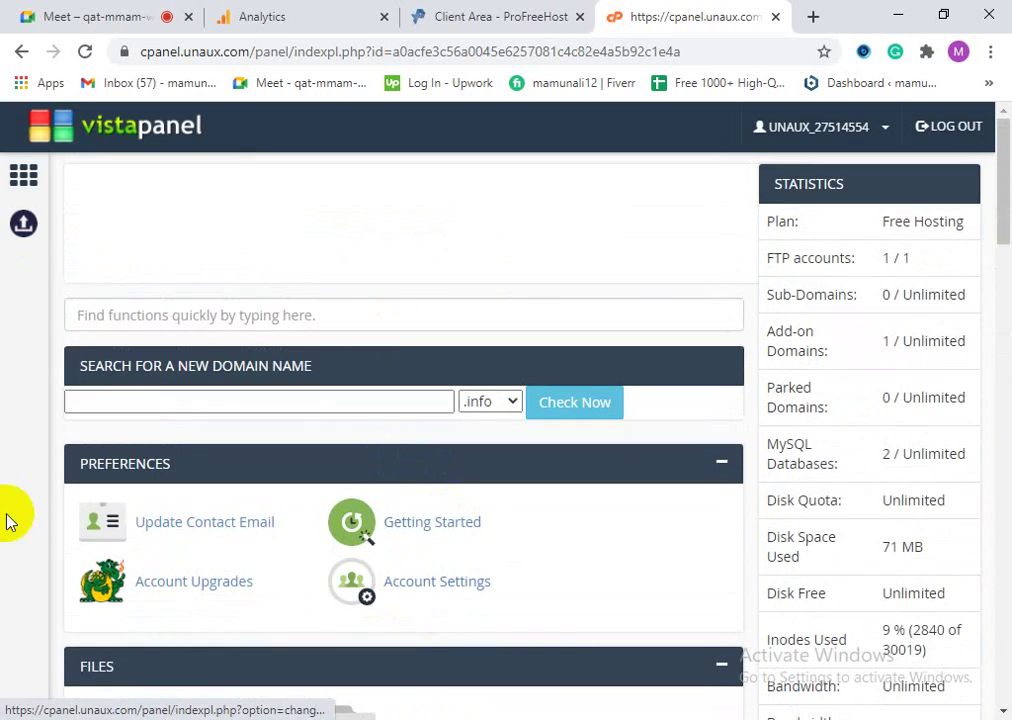
pyautogui.scroll(-8, 242, 610)
pyautogui.scroll(10, 242, 616)
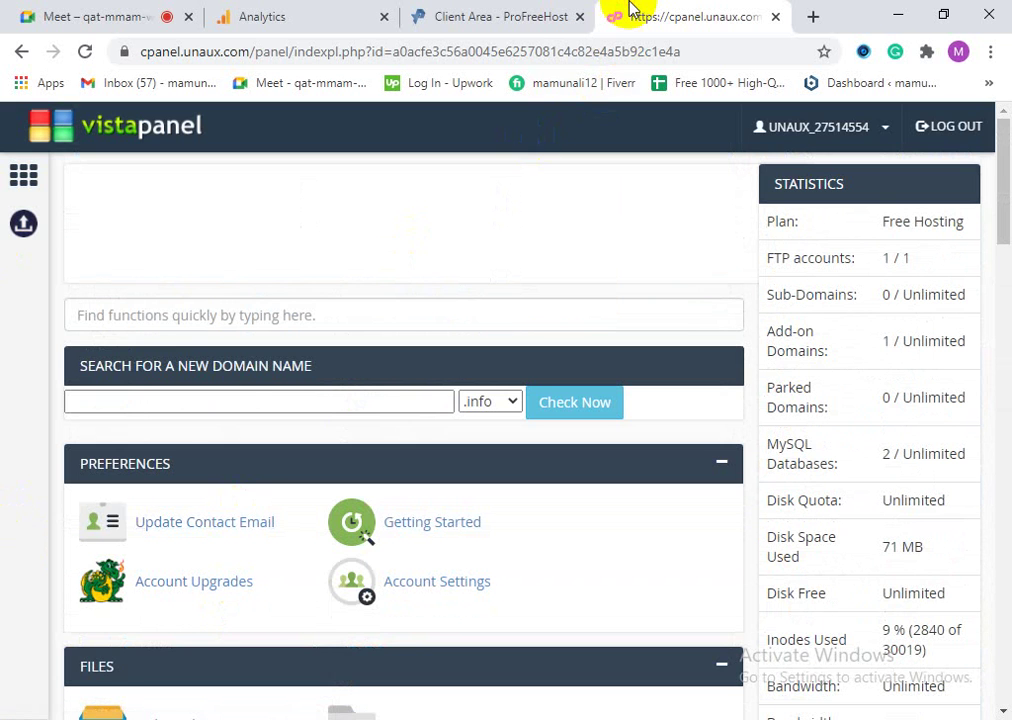
pyautogui.click(810, 14)
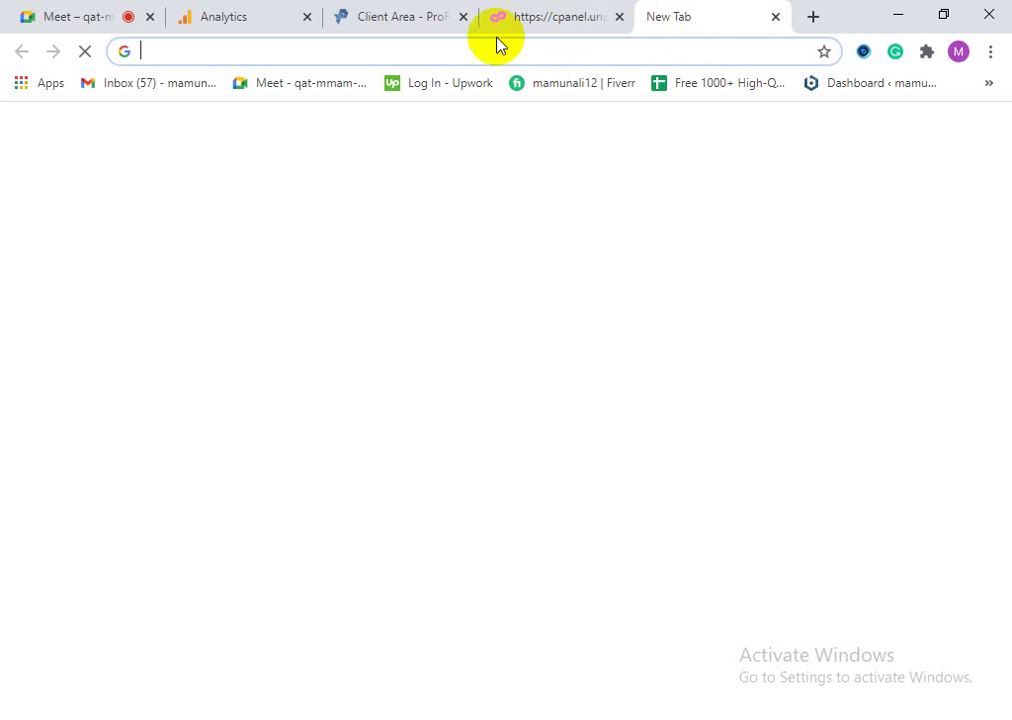
# Step: Load mamon.unaux.com/wp-admin in the new blank Chrome tab
pyautogui.click(527, 18)
pyautogui.click(730, 10)
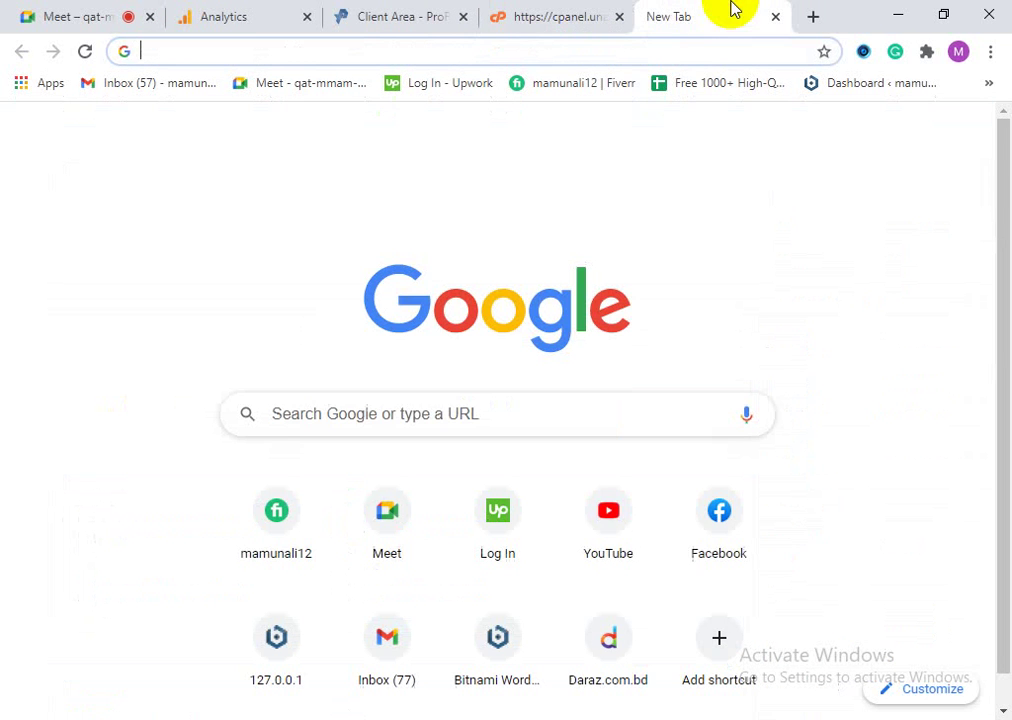
pyautogui.write('ma')
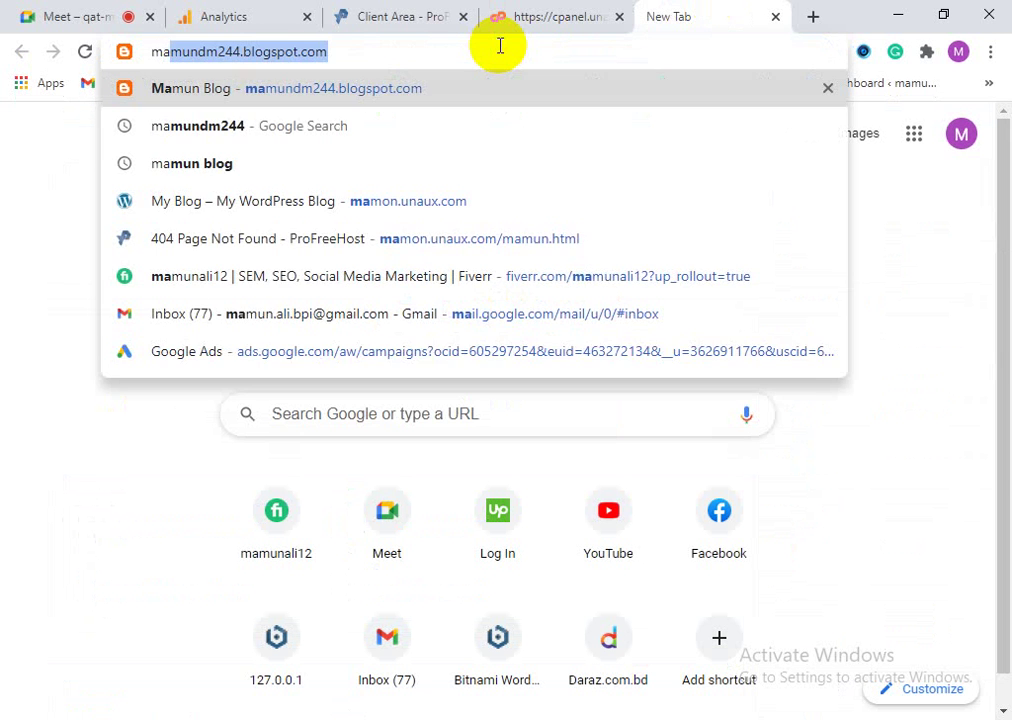
pyautogui.write('mon.unaux')
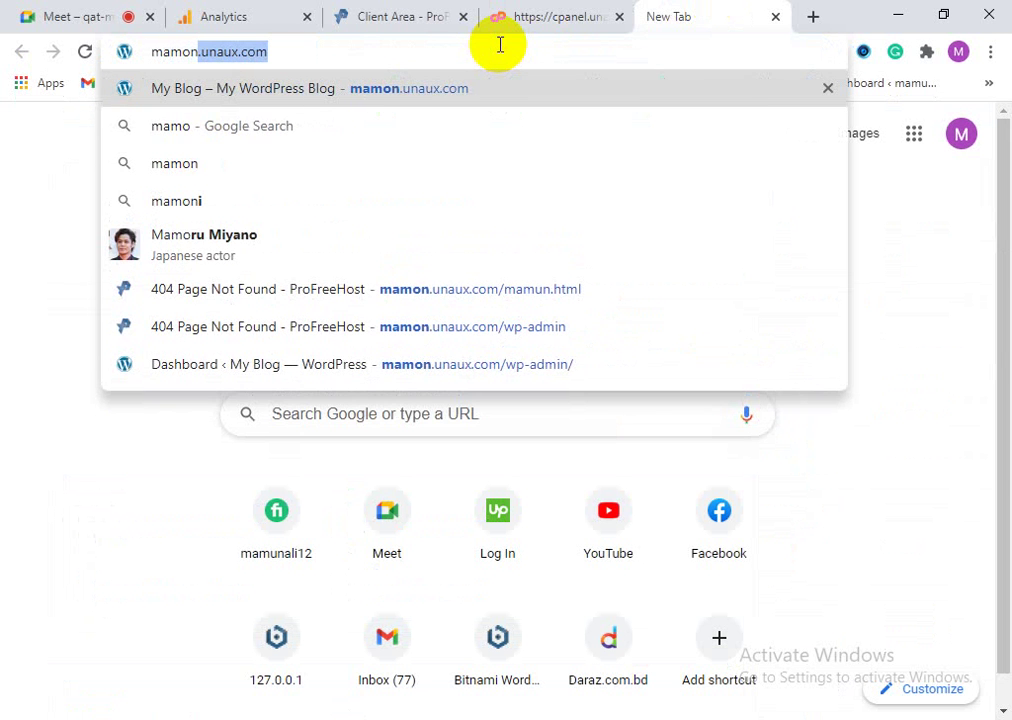
pyautogui.click(328, 47)
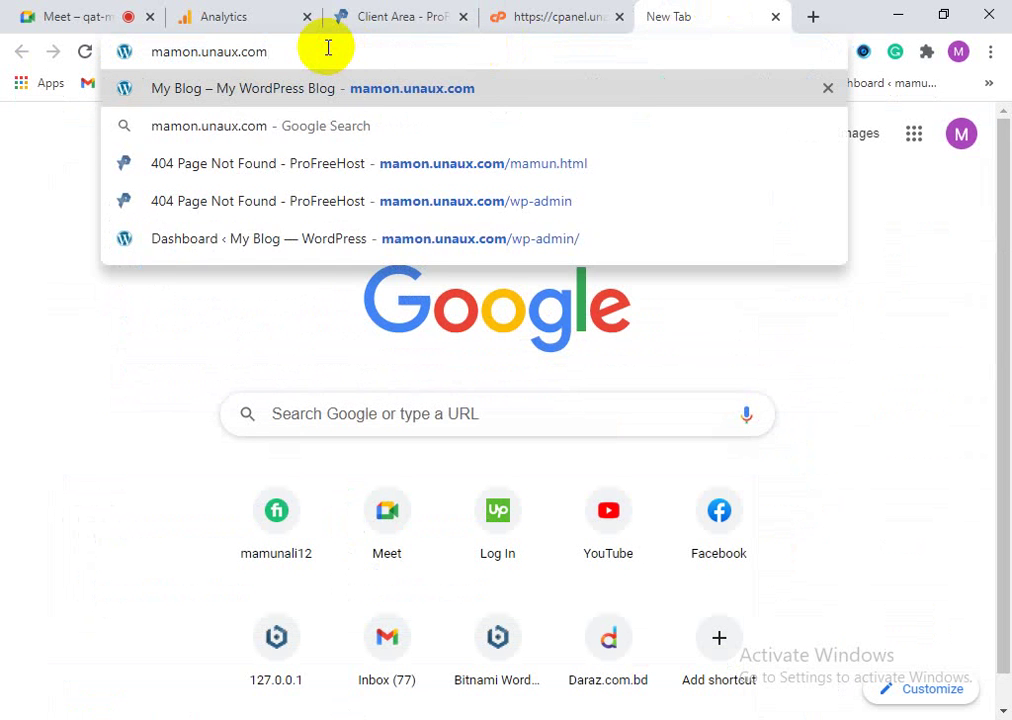
pyautogui.click(460, 202)
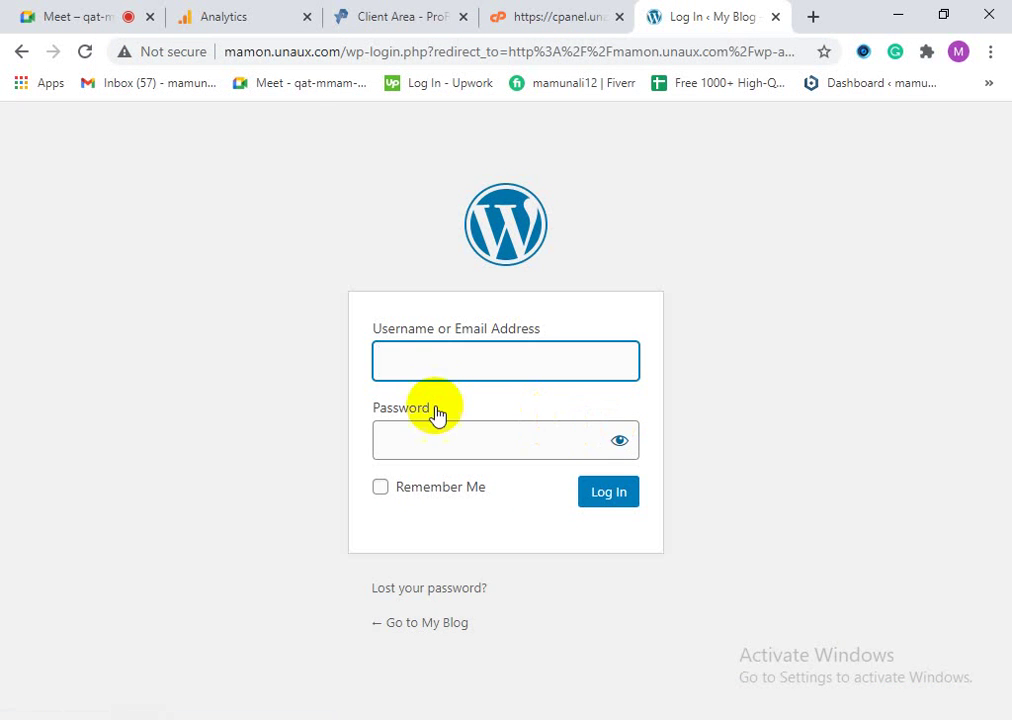
# Step: Log in to WordPress admin with the saved username and password, then return to the control panel tab
pyautogui.click(435, 365)
pyautogui.click(437, 412)
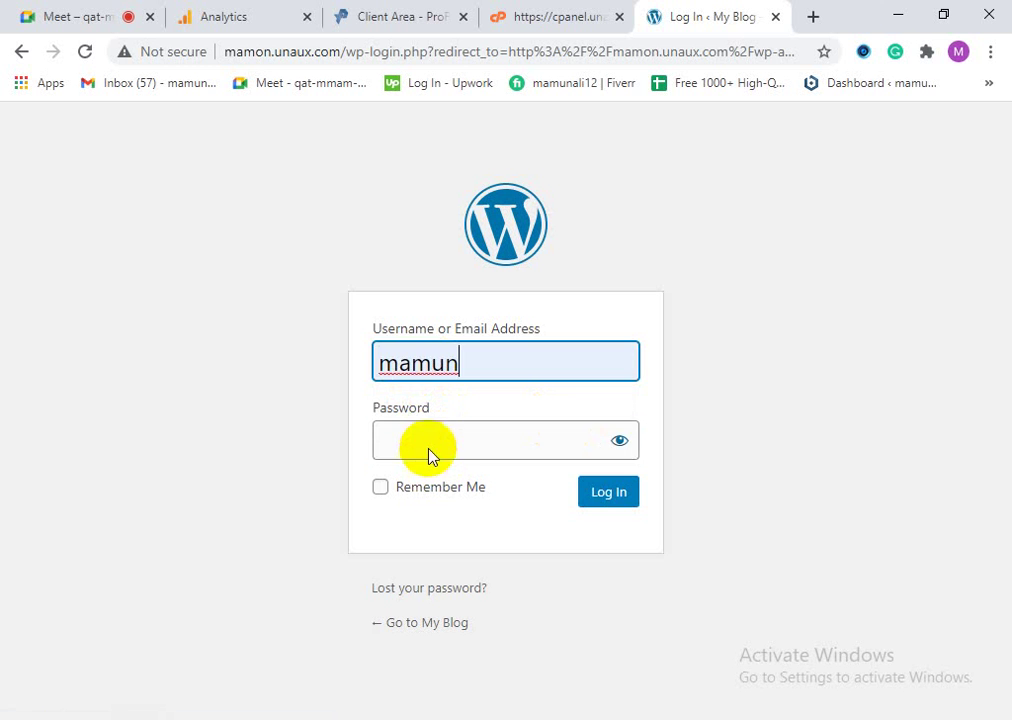
pyautogui.click(430, 447)
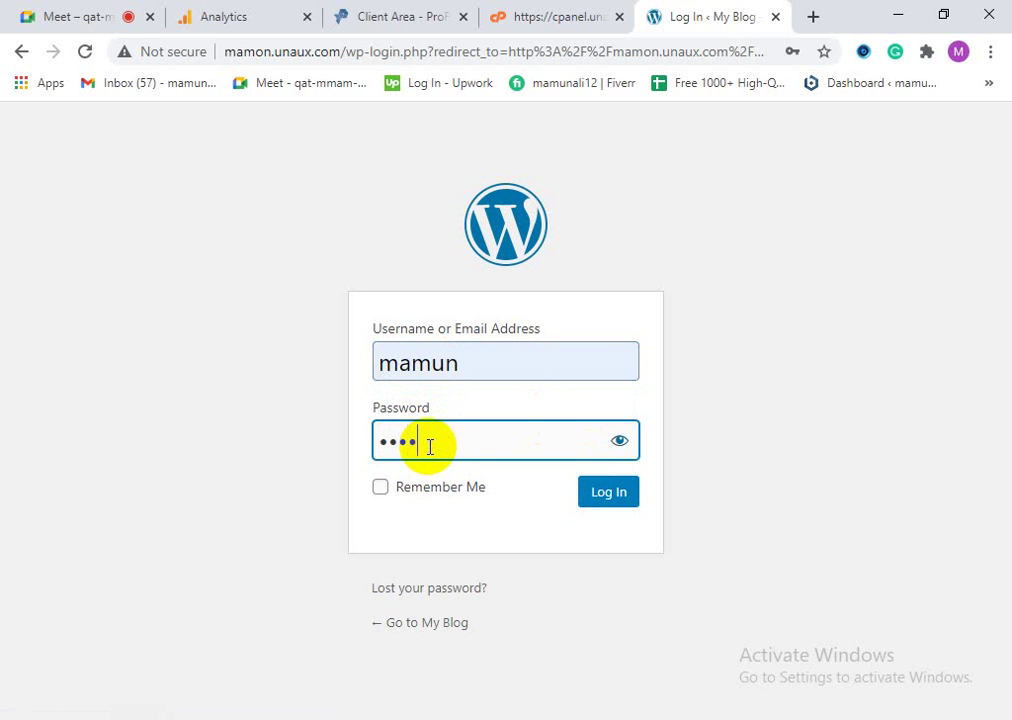
pyautogui.click(601, 493)
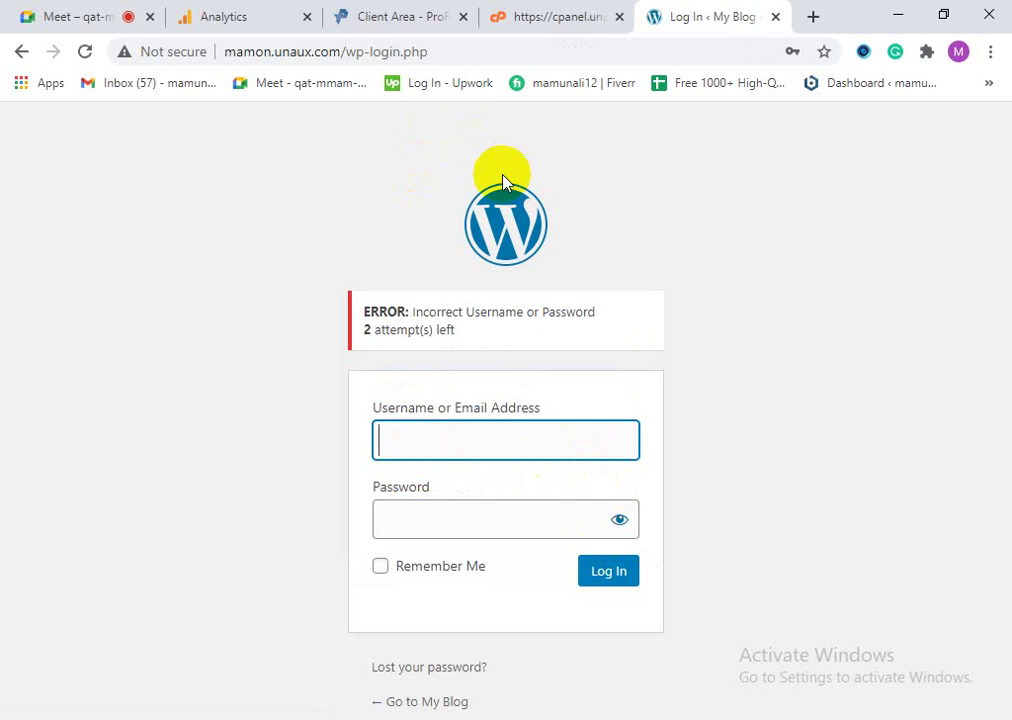
pyautogui.click(495, 12)
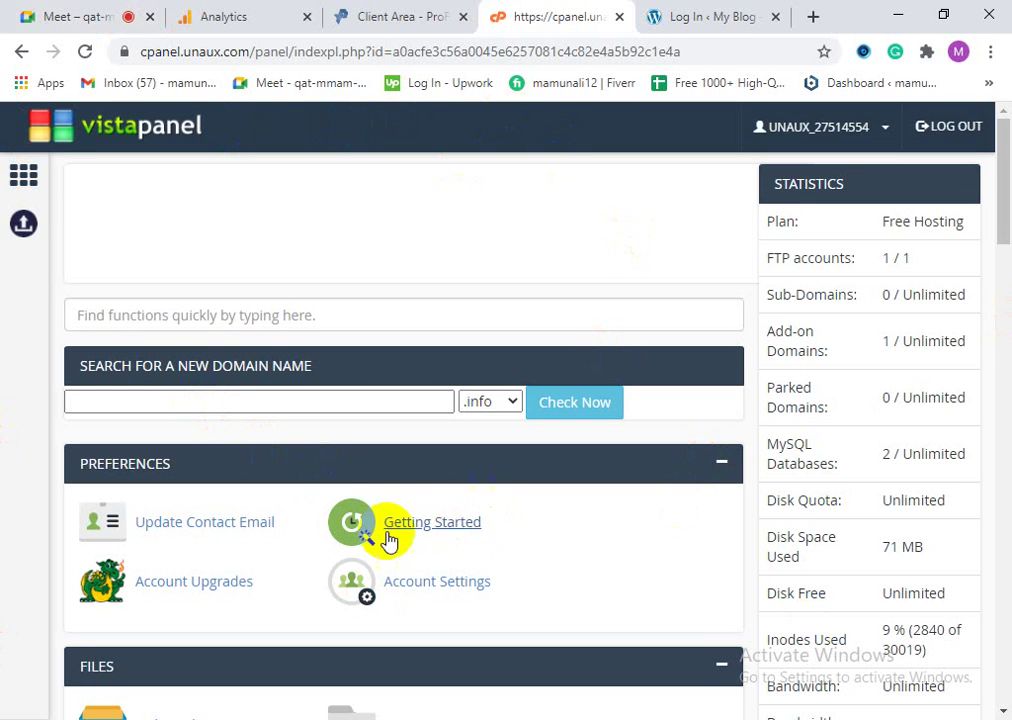
# Step: Launch the Softaculous Apps Installer from VistaPanel's SOFTWARE section
pyautogui.scroll(-5, 410, 580)
pyautogui.scroll(-8, 420, 612)
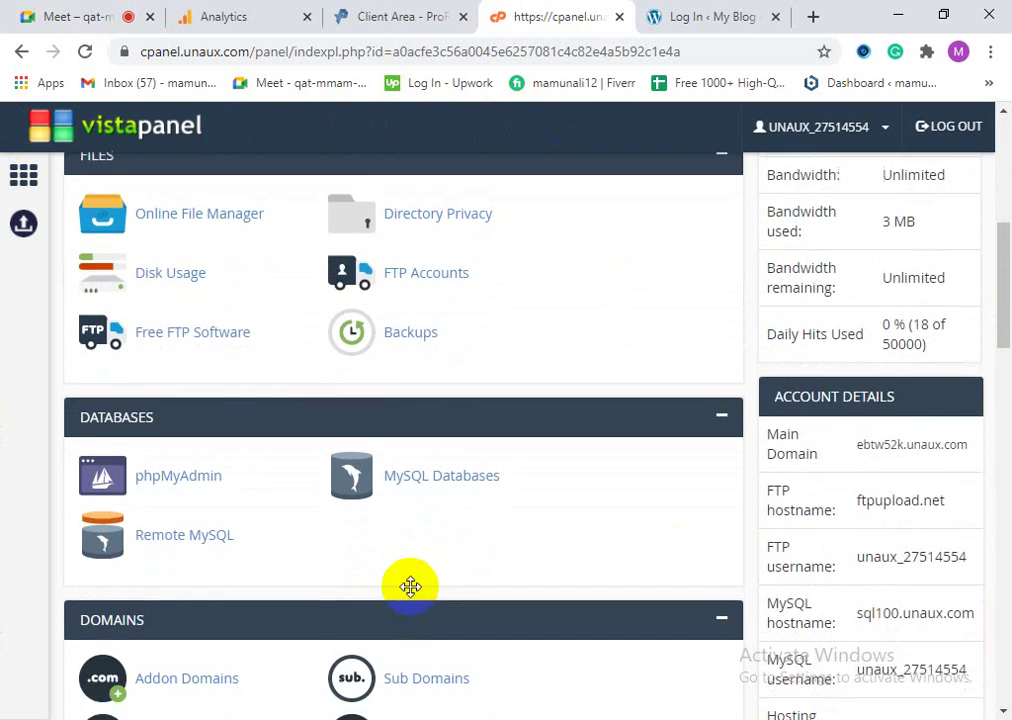
pyautogui.scroll(-3, 185, 690)
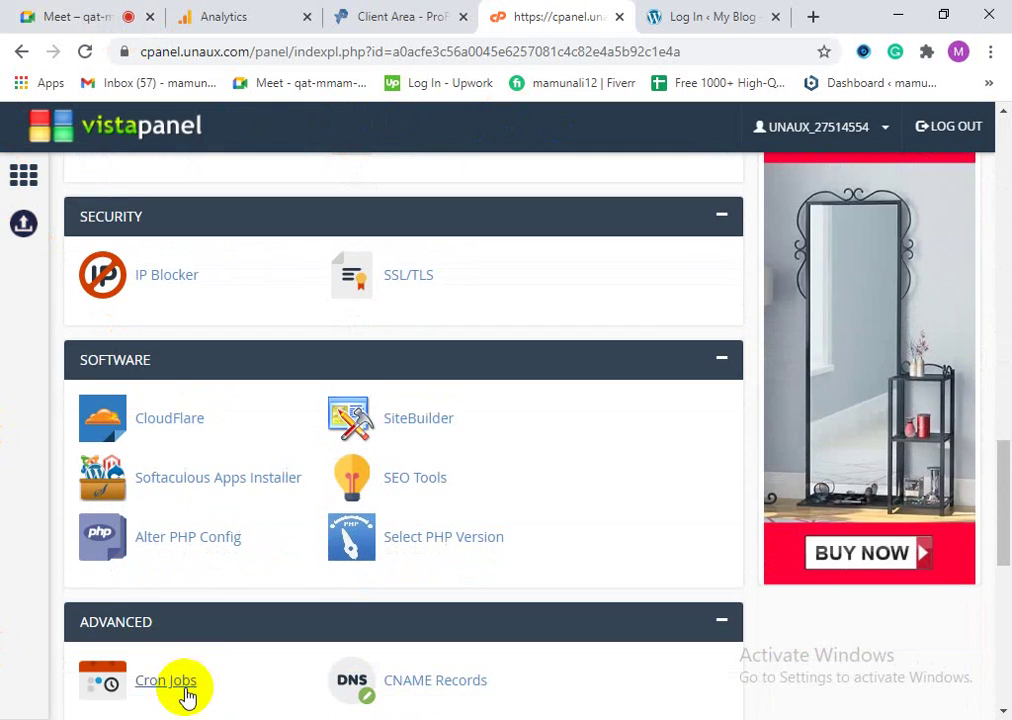
pyautogui.click(190, 488)
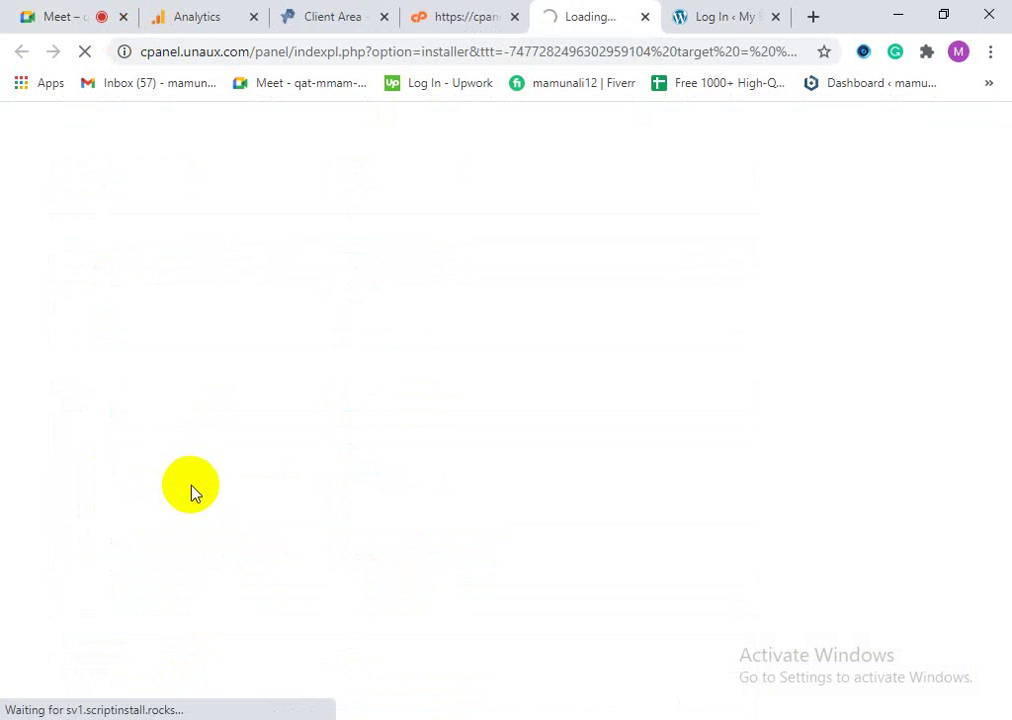
# Step: Close the WordPress Log In tab and relaunch Softaculous Apps Installer from the control panel
pyautogui.click(783, 22)
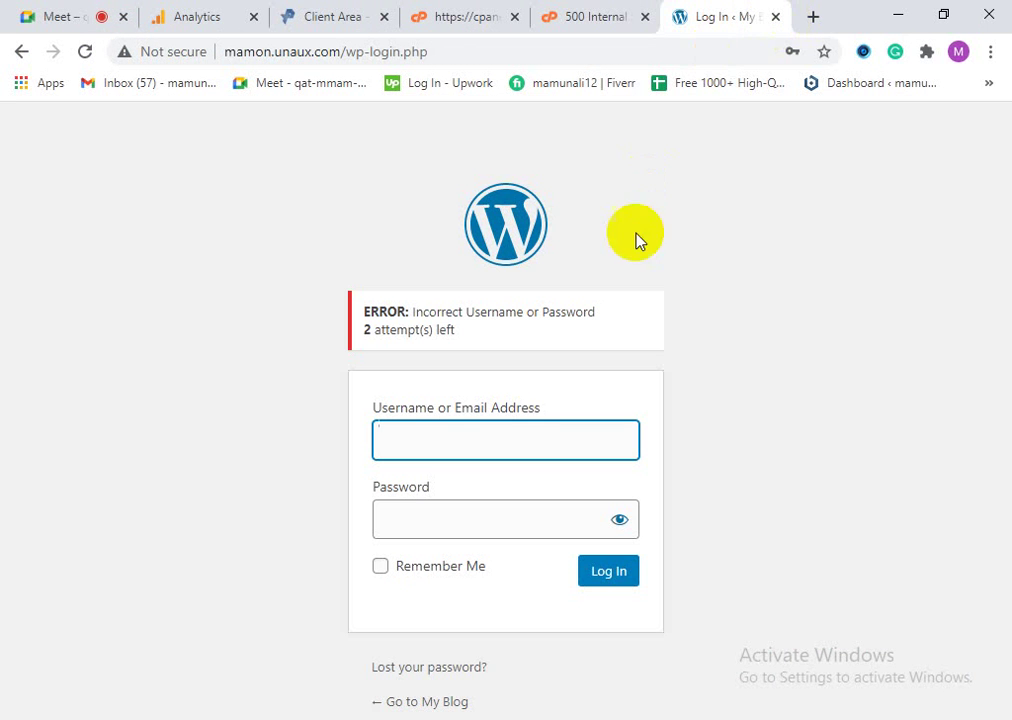
pyautogui.hotkey('ctrl', 'shift', 'Tab')
pyautogui.click(775, 17)
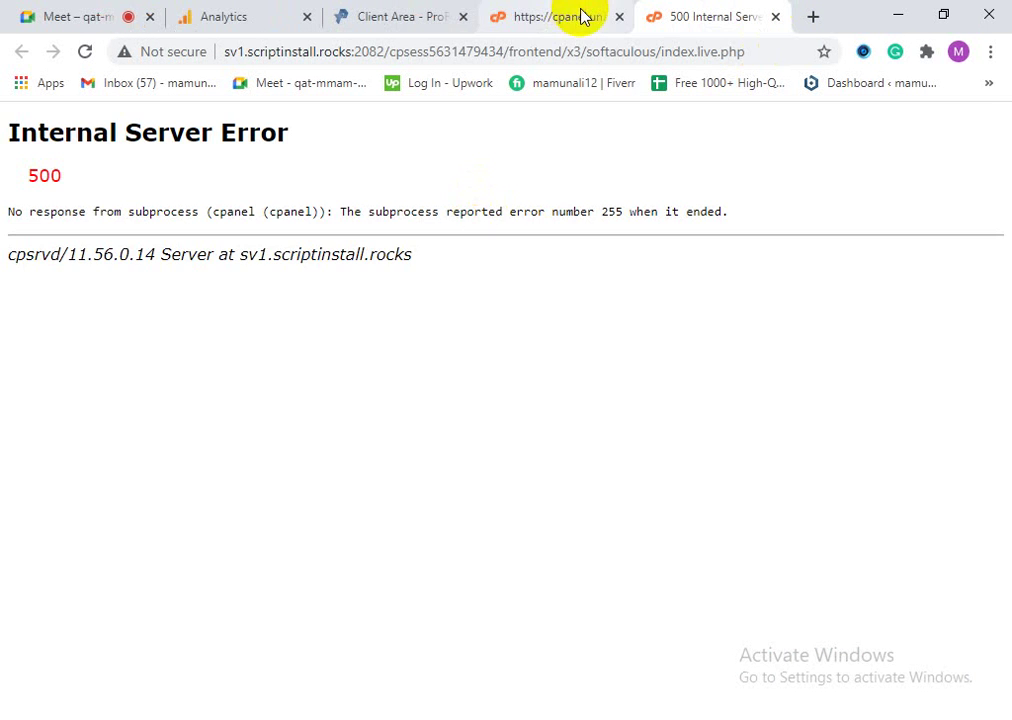
pyautogui.click(583, 17)
pyautogui.click(192, 481)
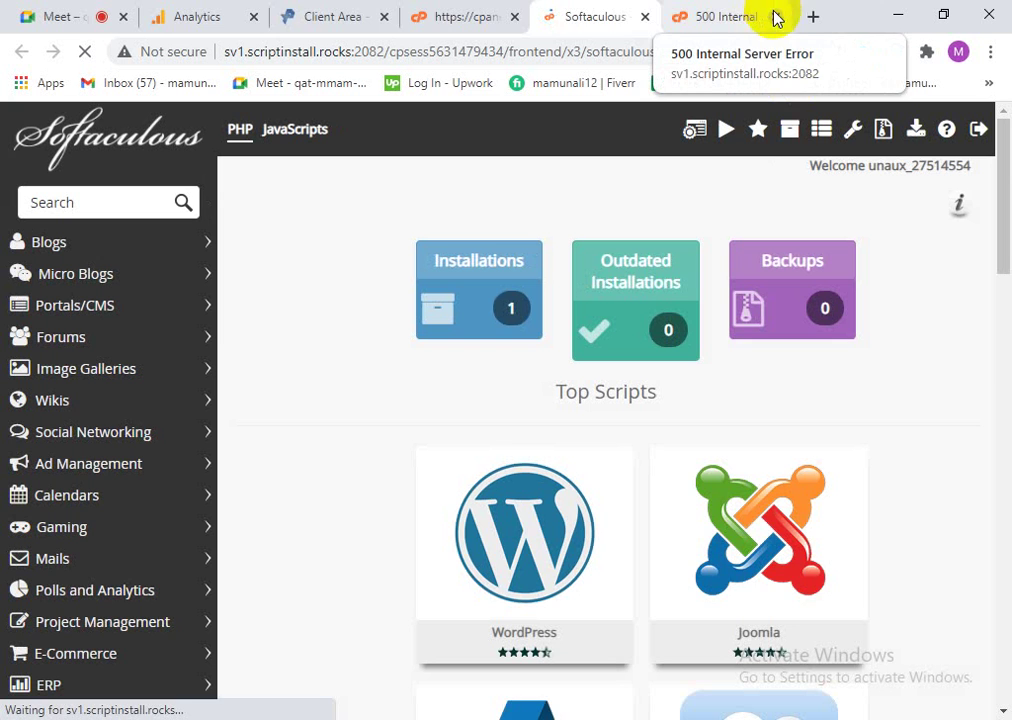
# Step: Close the 500 error tab and list the existing Softaculous installations
pyautogui.click(775, 16)
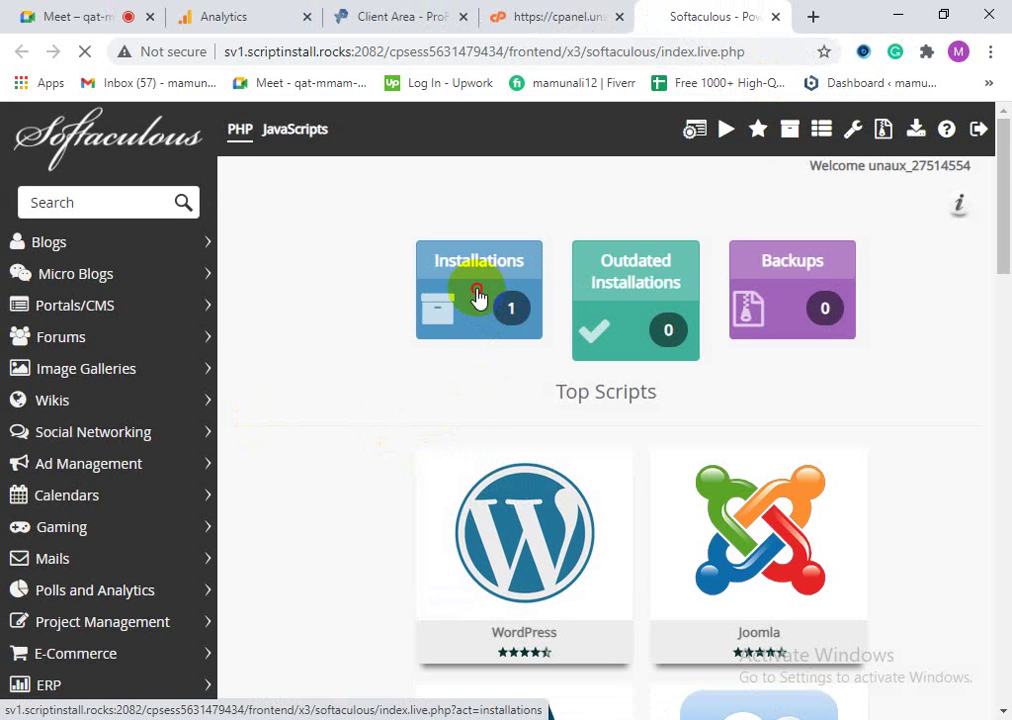
pyautogui.click(477, 297)
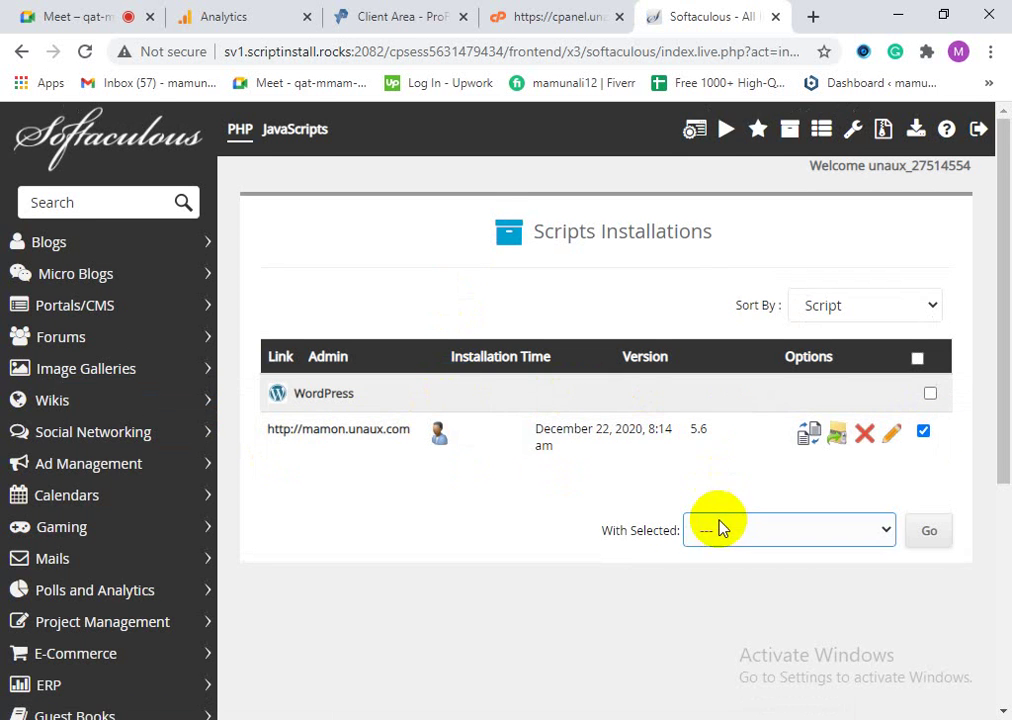
pyautogui.scroll(-3, 727, 585)
pyautogui.scroll(-2, 727, 585)
pyautogui.scroll(5, 718, 592)
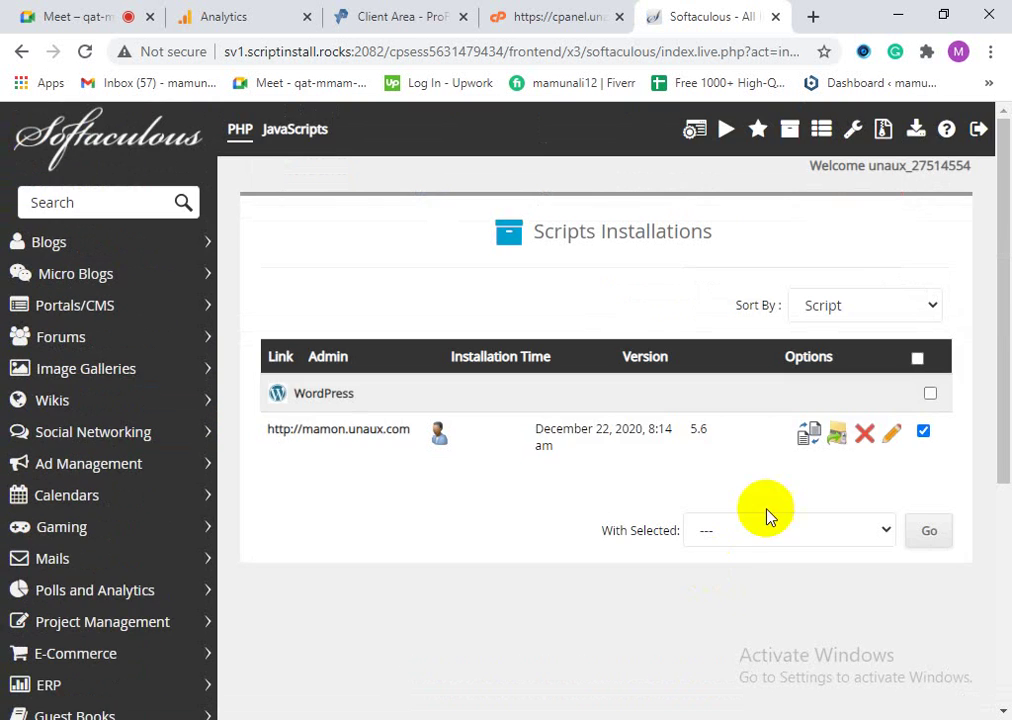
# Step: Remove the mamon.unaux.com WordPress installation and confirm with OK
pyautogui.click(866, 439)
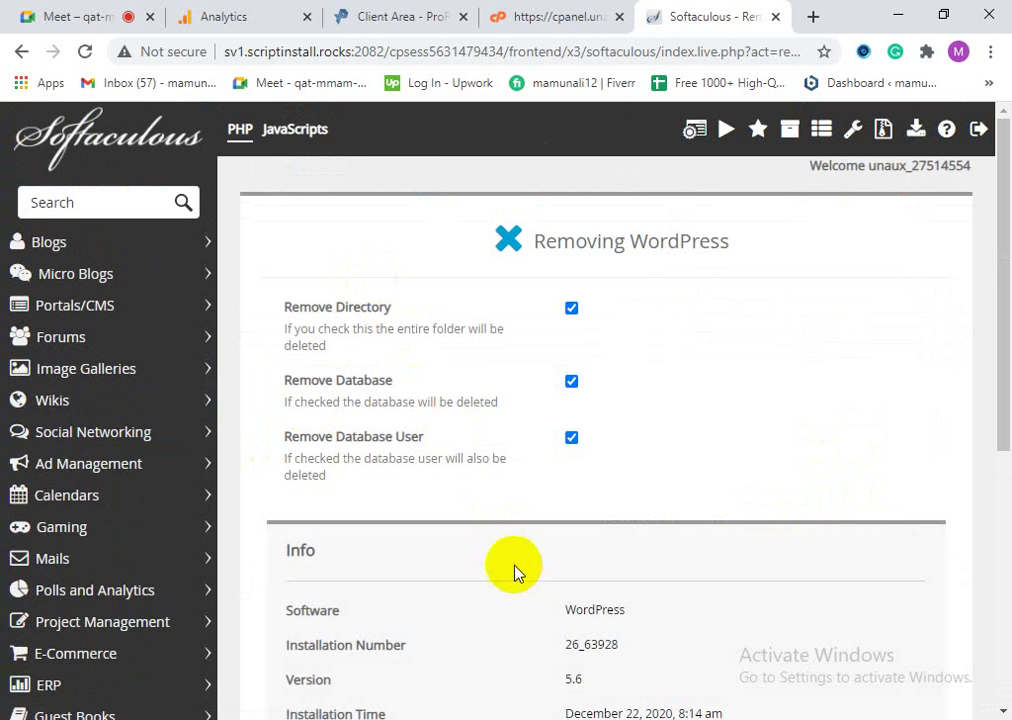
pyautogui.scroll(-5, 514, 572)
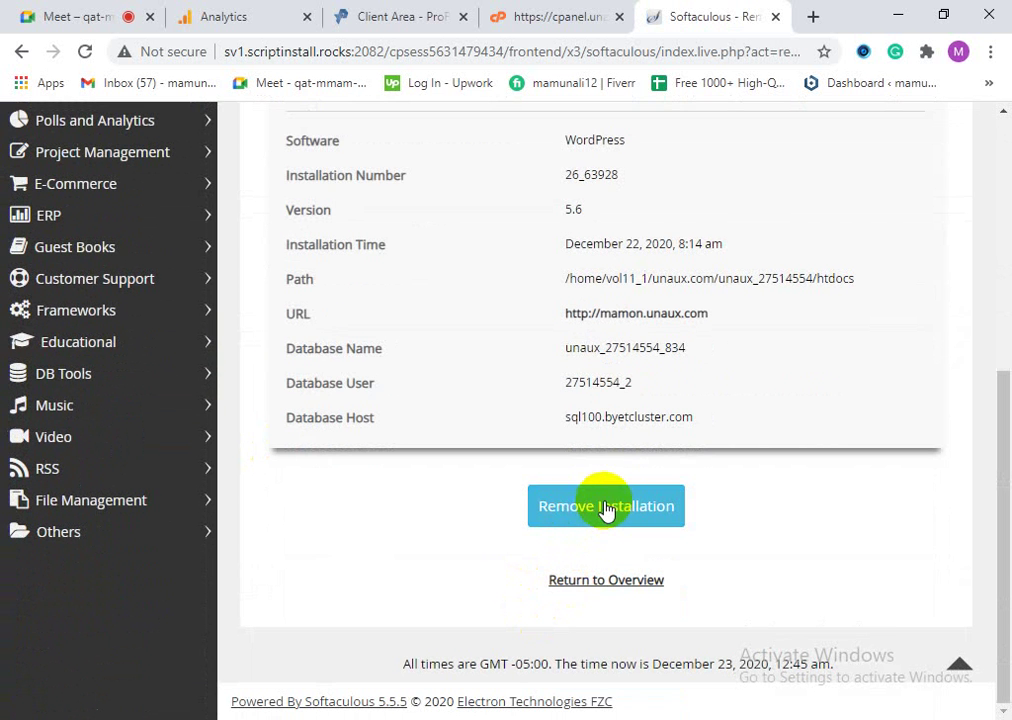
pyautogui.click(612, 508)
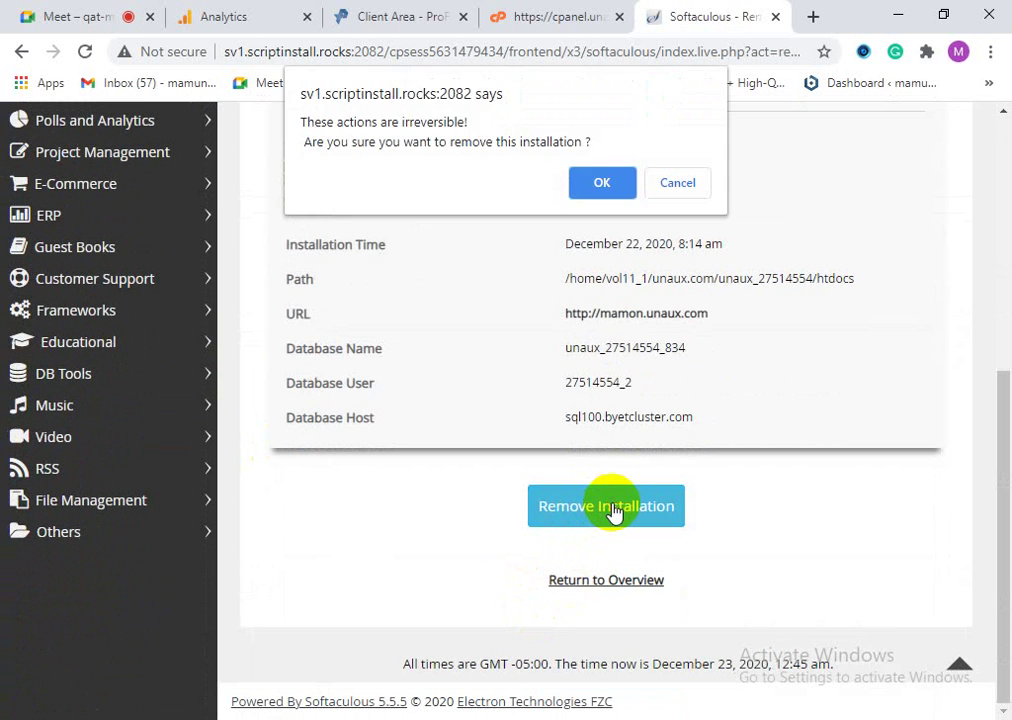
pyautogui.click(602, 185)
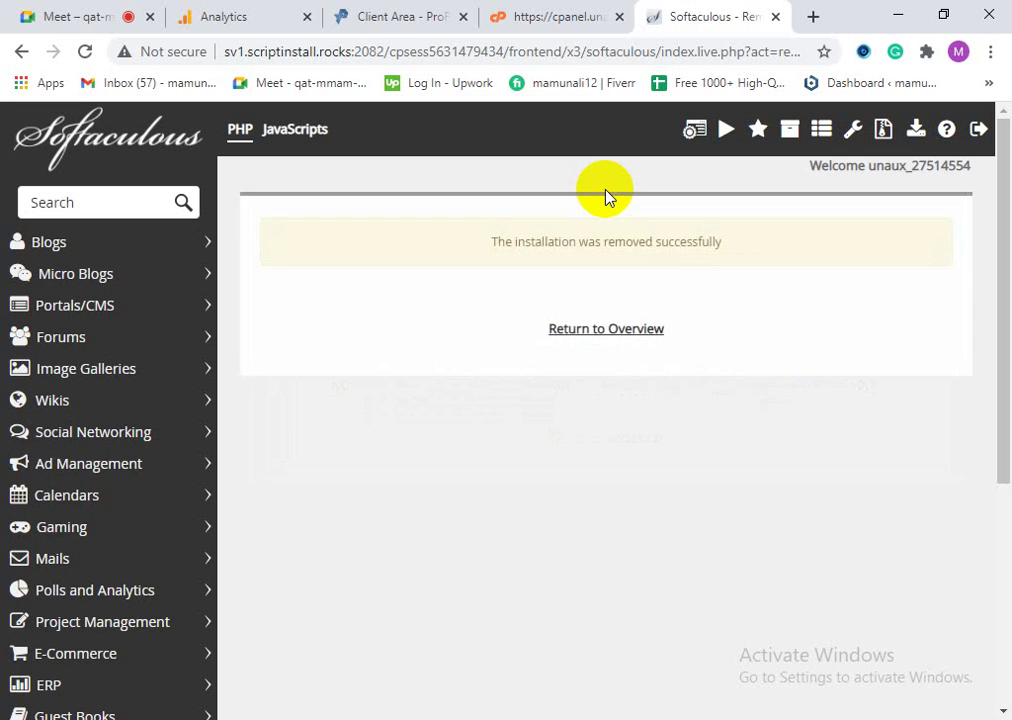
# Step: Return to the WordPress overview and open the install form, keeping version 5.6
pyautogui.click(599, 336)
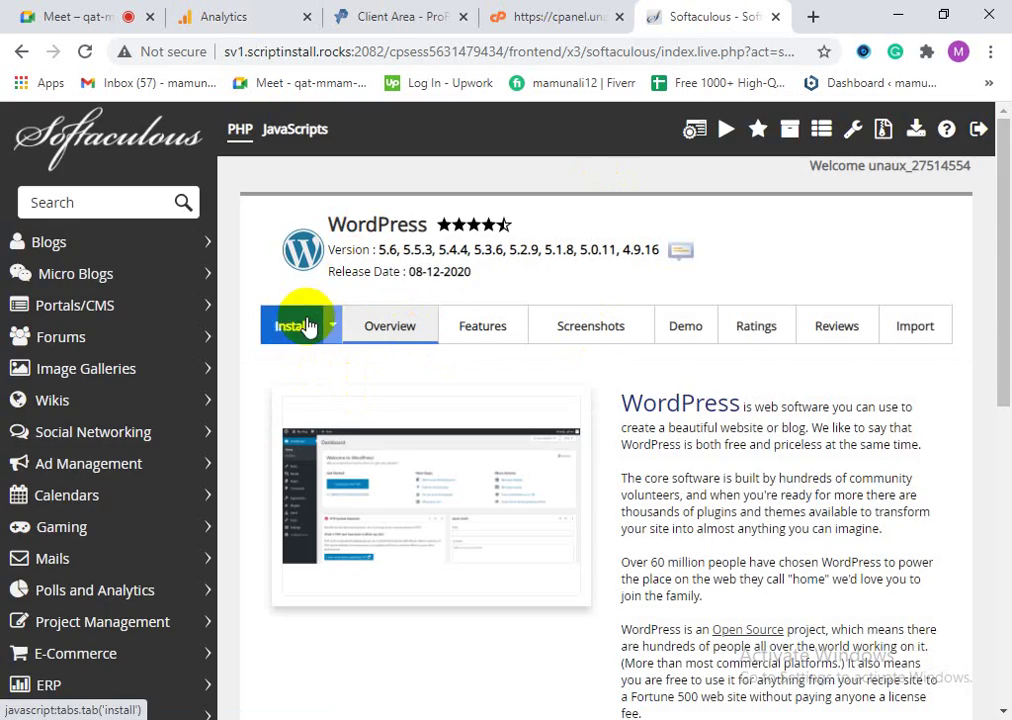
pyautogui.scroll(-3, 411, 511)
pyautogui.scroll(3, 404, 543)
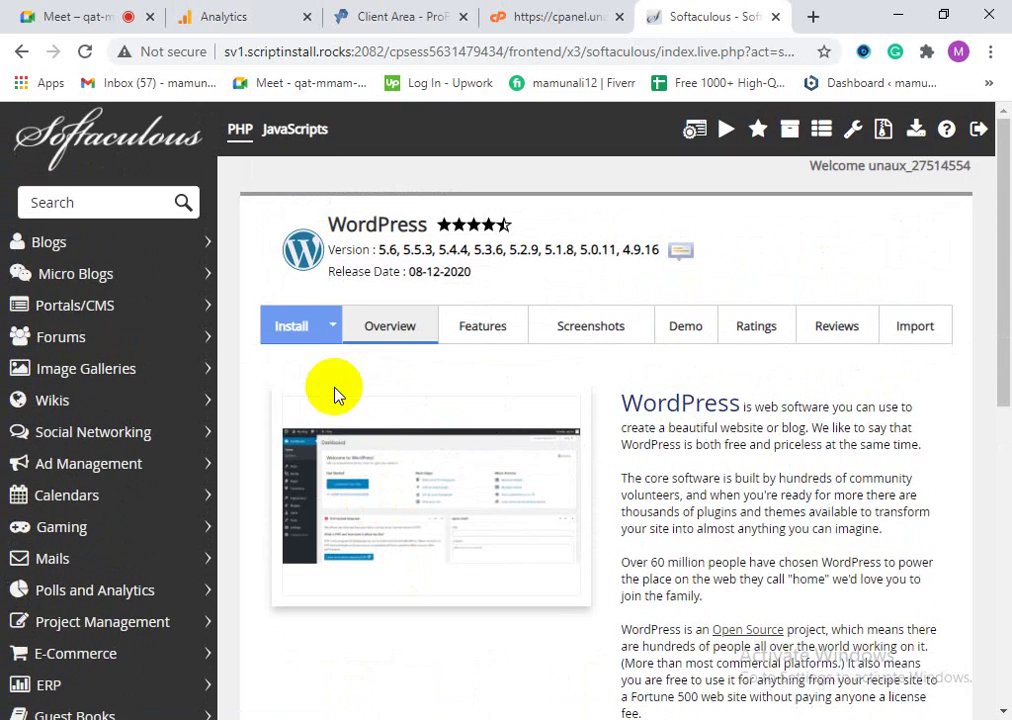
pyautogui.click(305, 324)
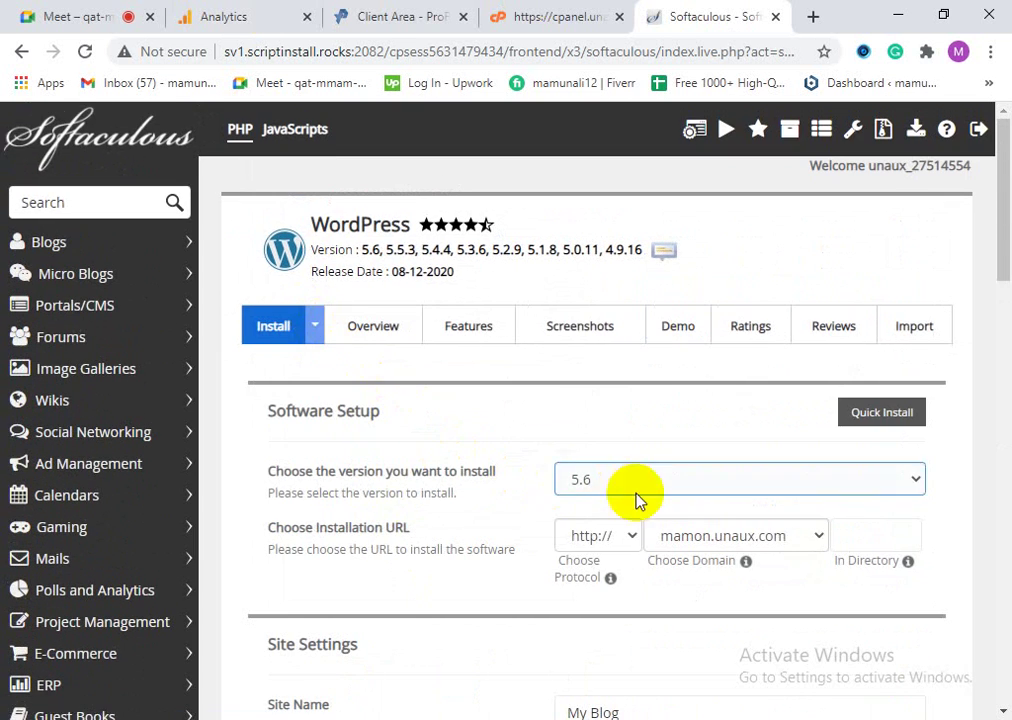
pyautogui.scroll(-2, 650, 470)
pyautogui.click(778, 291)
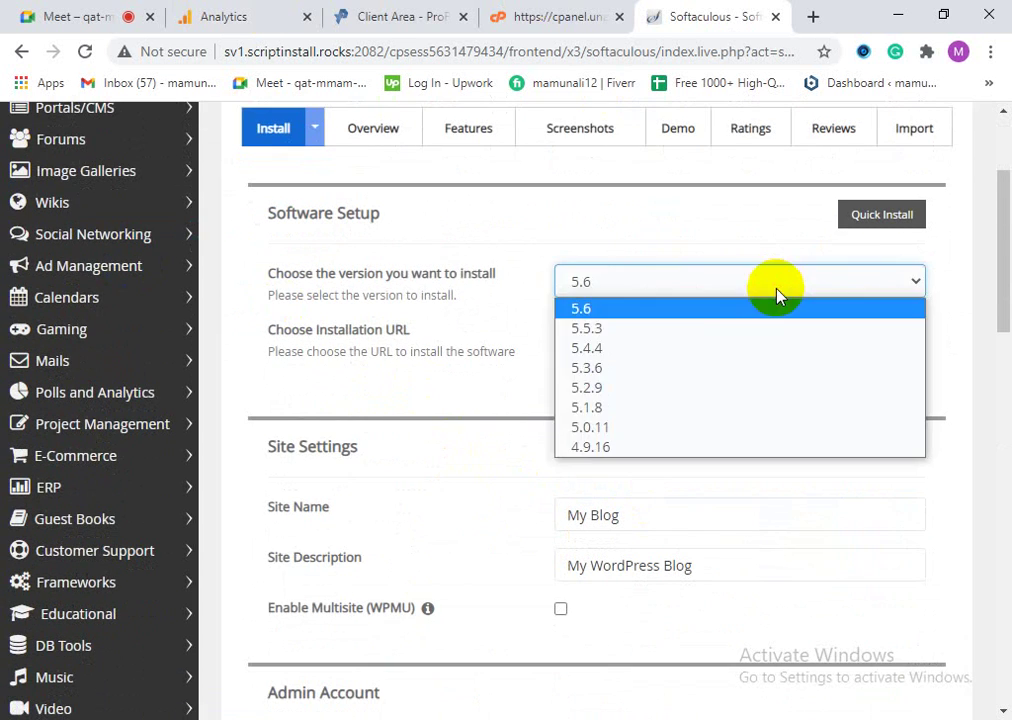
pyautogui.click(776, 291)
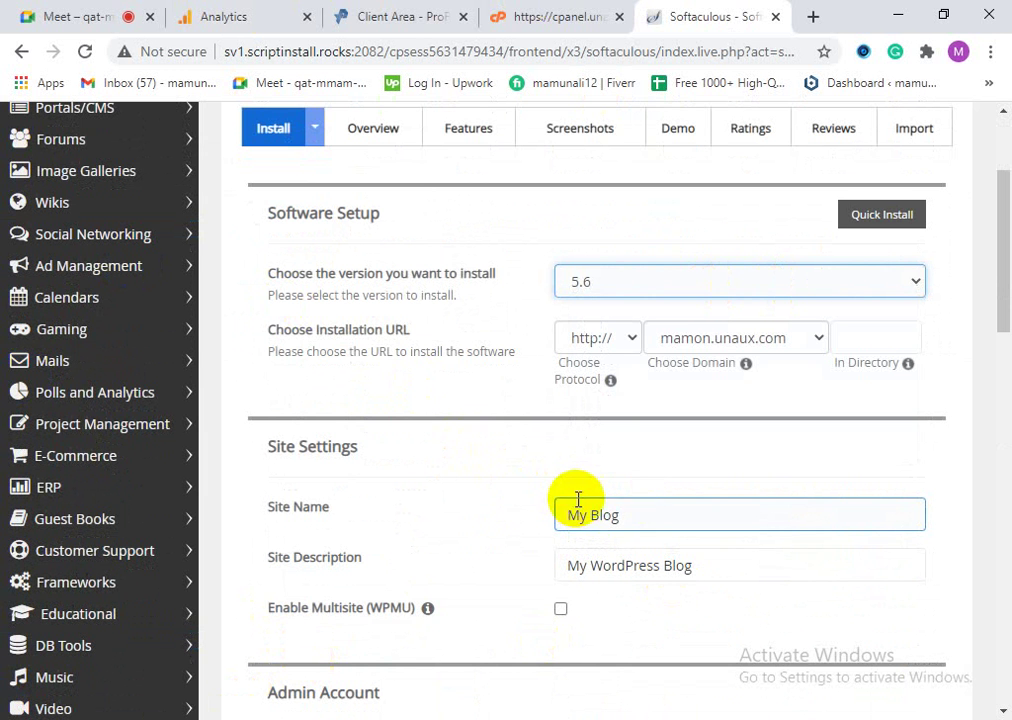
# Step: Fill the admin username from the saved login and replace the admin password with a new one
pyautogui.click(631, 519)
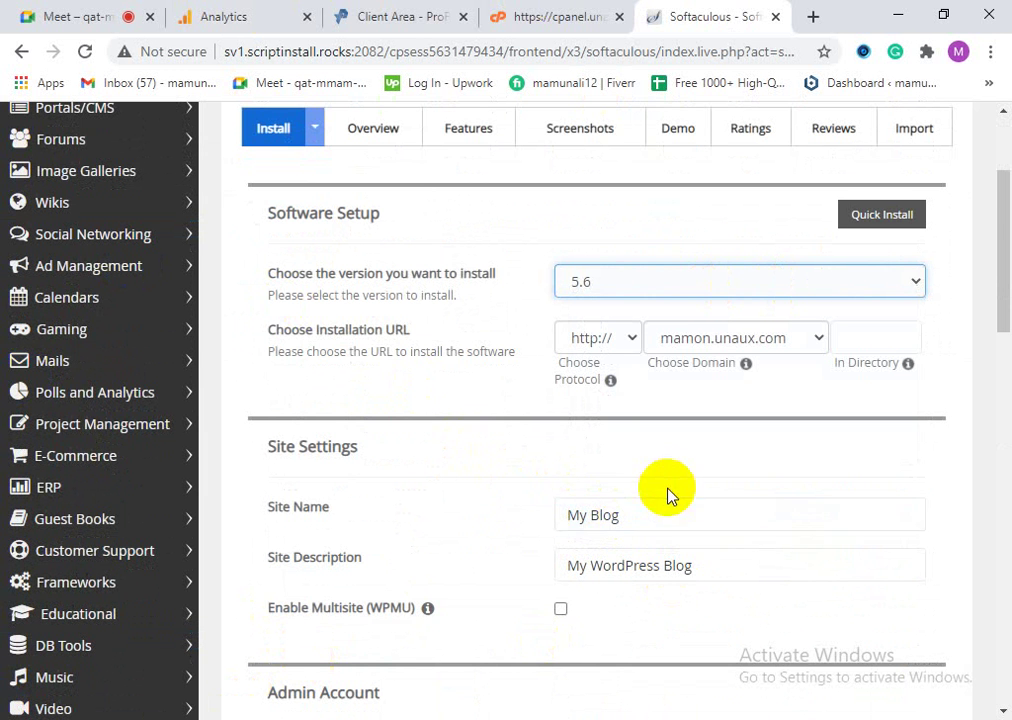
pyautogui.scroll(-2, 666, 492)
pyautogui.scroll(-3, 510, 480)
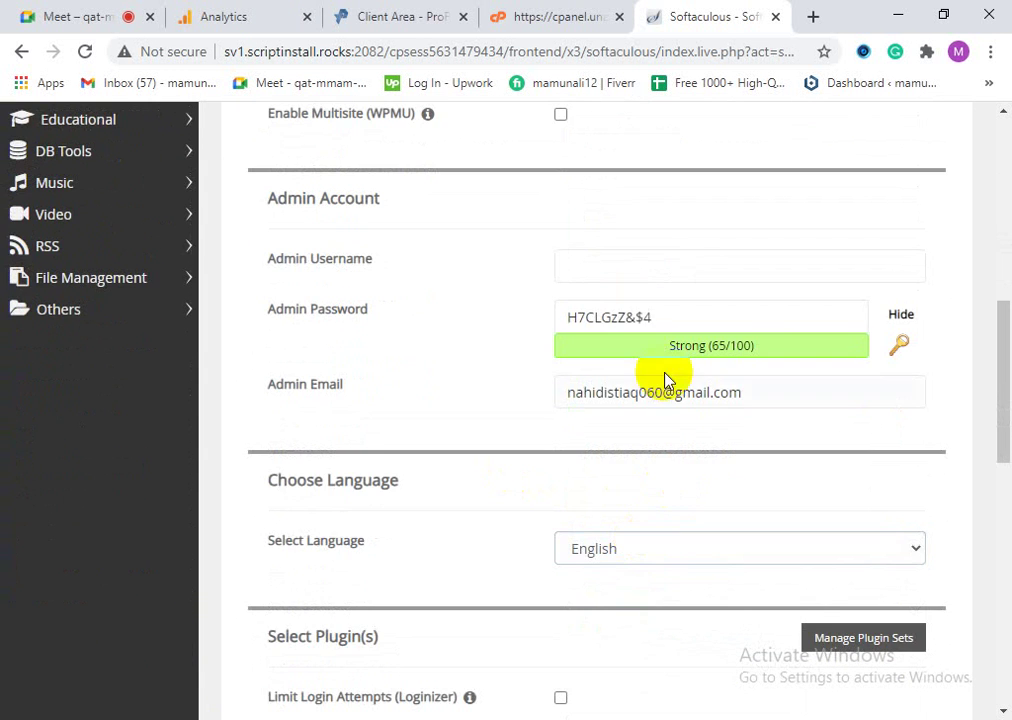
pyautogui.click(631, 271)
pyautogui.click(640, 314)
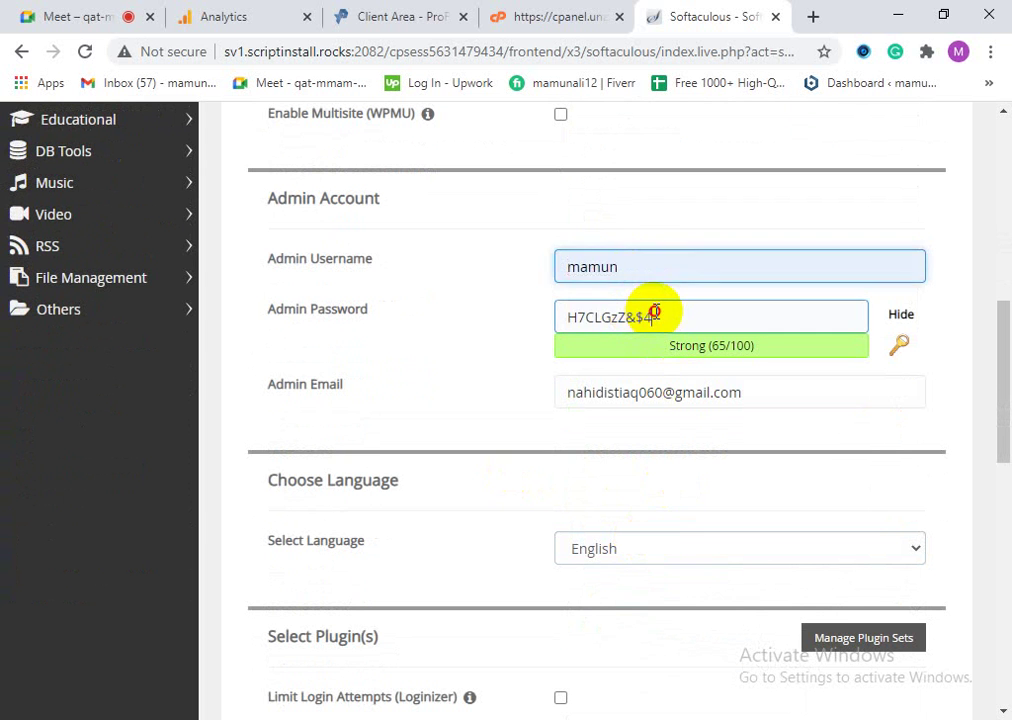
pyautogui.tripleClick(652, 314)
pyautogui.press('BackSpace')
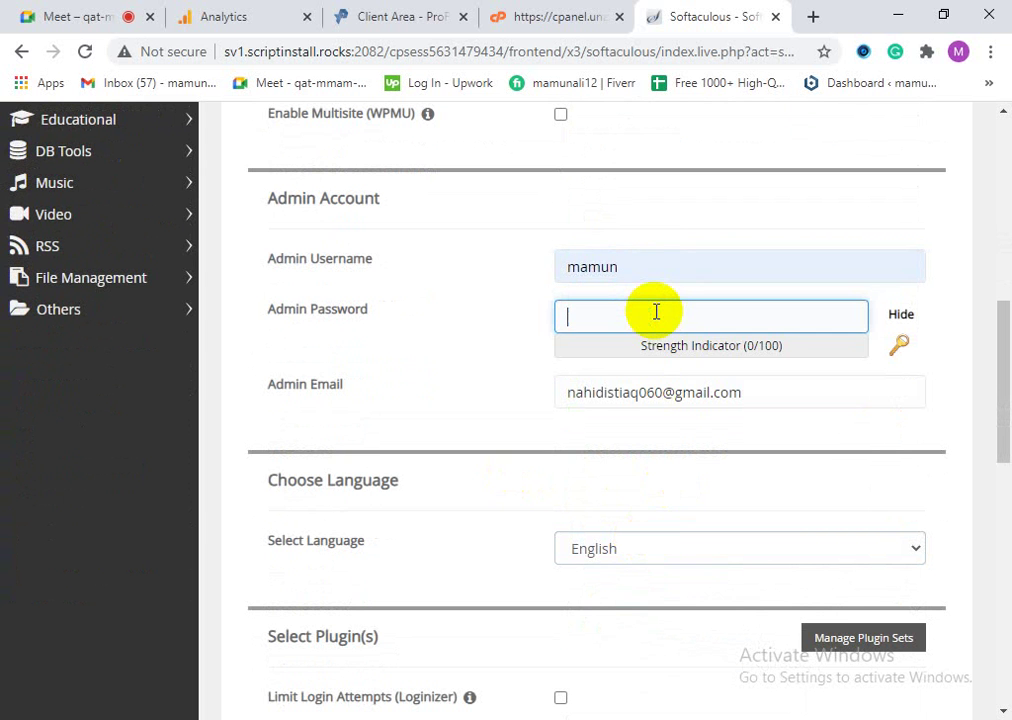
pyautogui.write('123')
pyautogui.write('4')
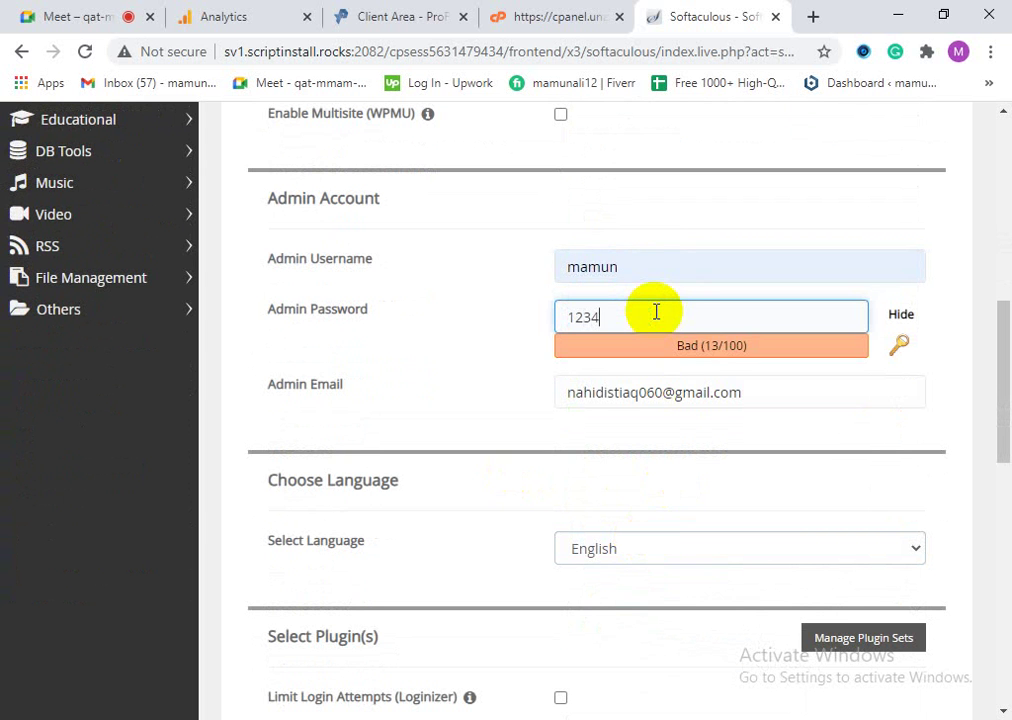
# Step: Select the EduExpert theme and submit the WordPress installation
pyautogui.scroll(-1, 736, 527)
pyautogui.scroll(-5, 736, 527)
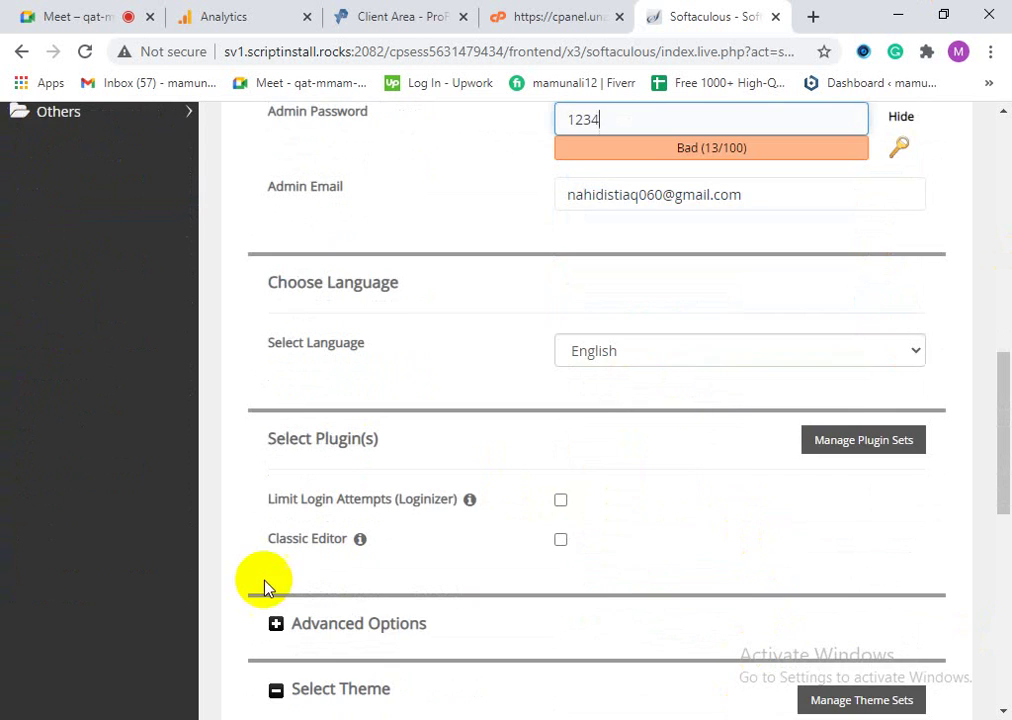
pyautogui.scroll(-3, 343, 505)
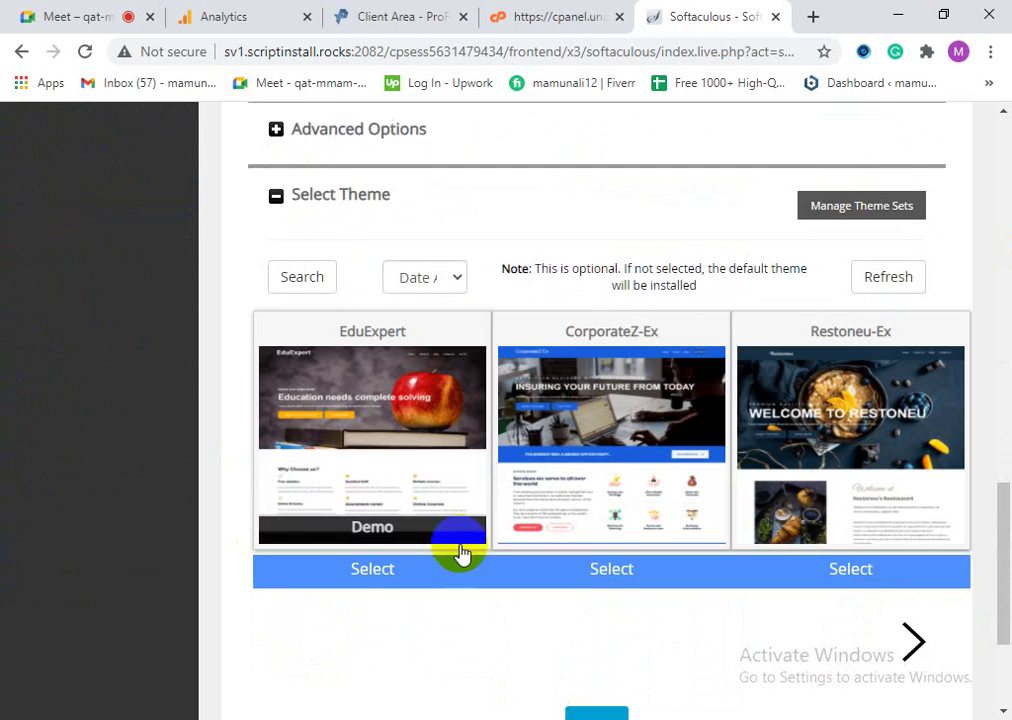
pyautogui.click(410, 378)
pyautogui.scroll(4, 410, 378)
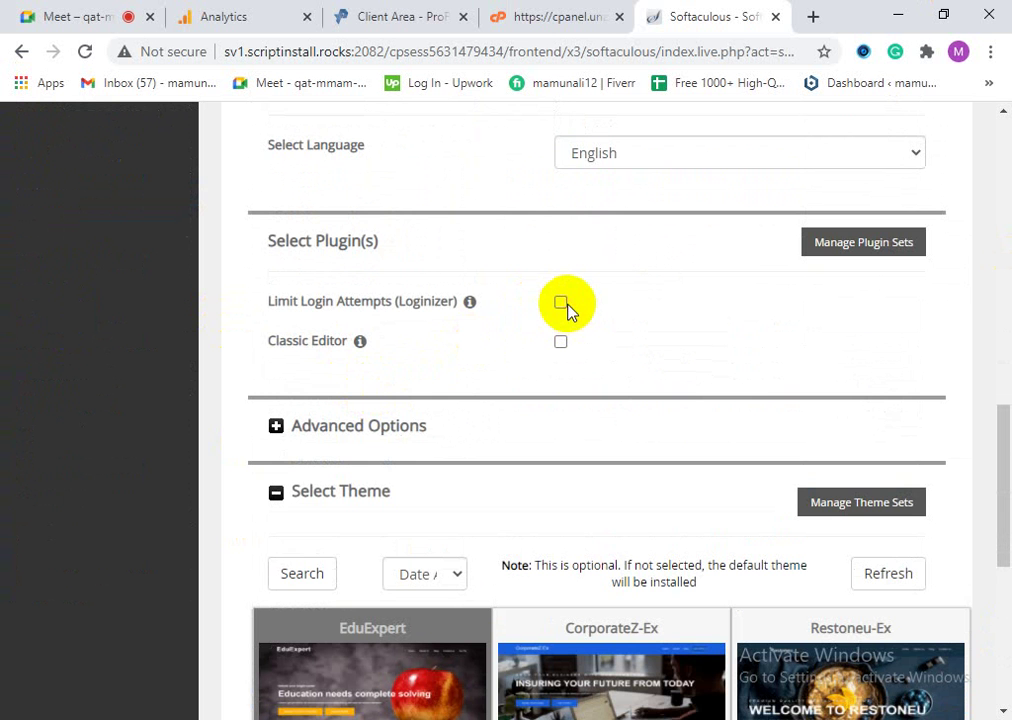
pyautogui.scroll(-5, 595, 388)
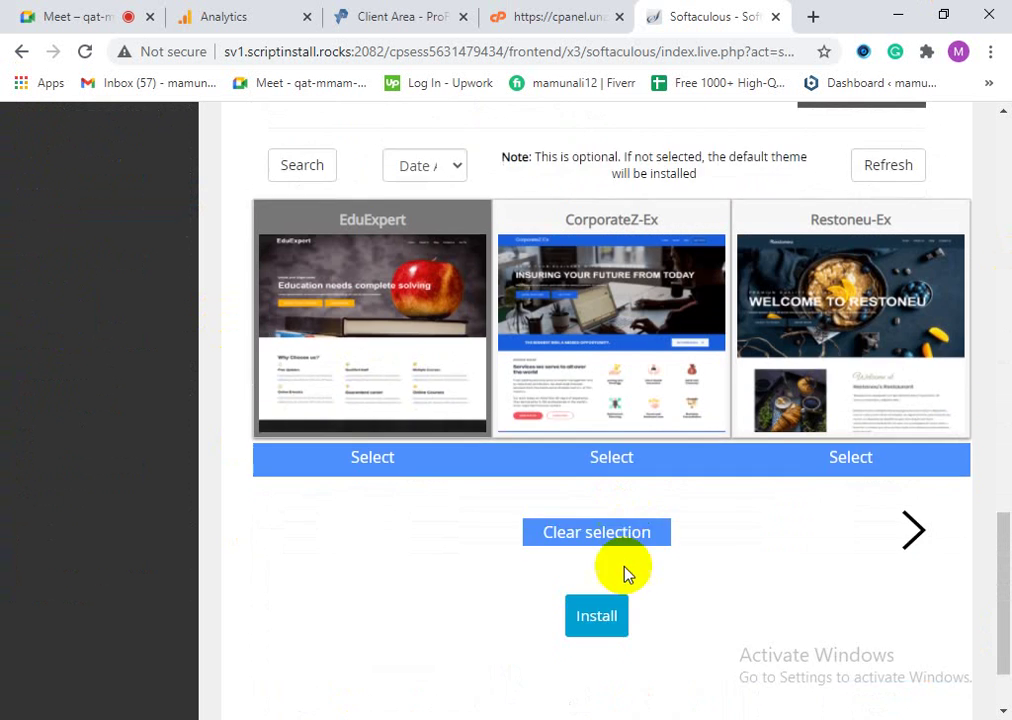
pyautogui.click(610, 542)
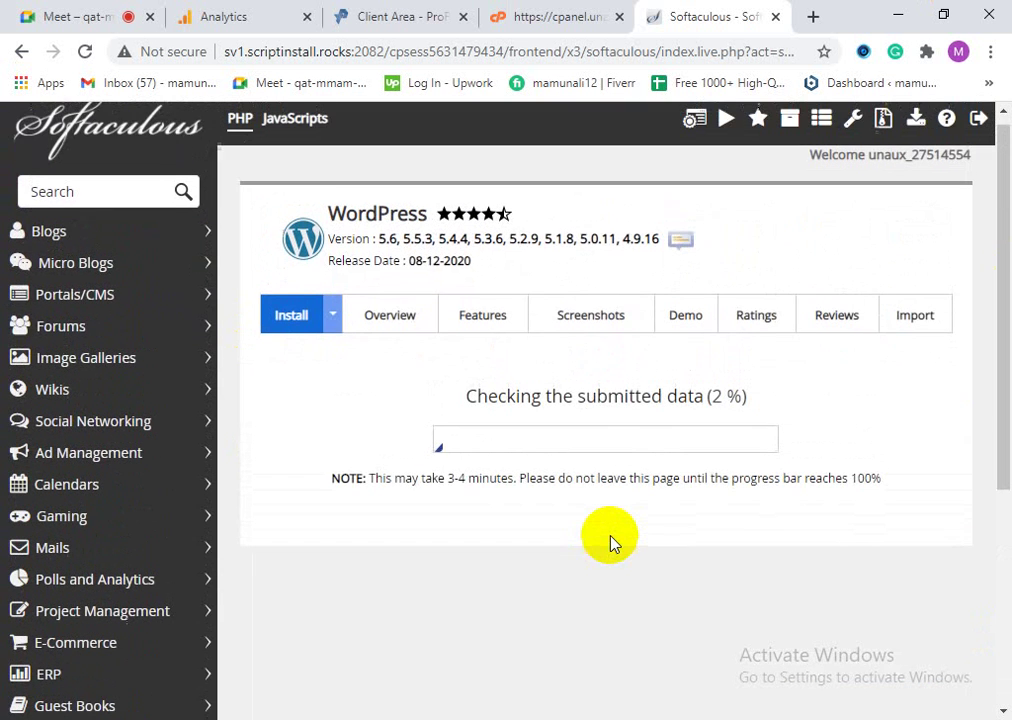
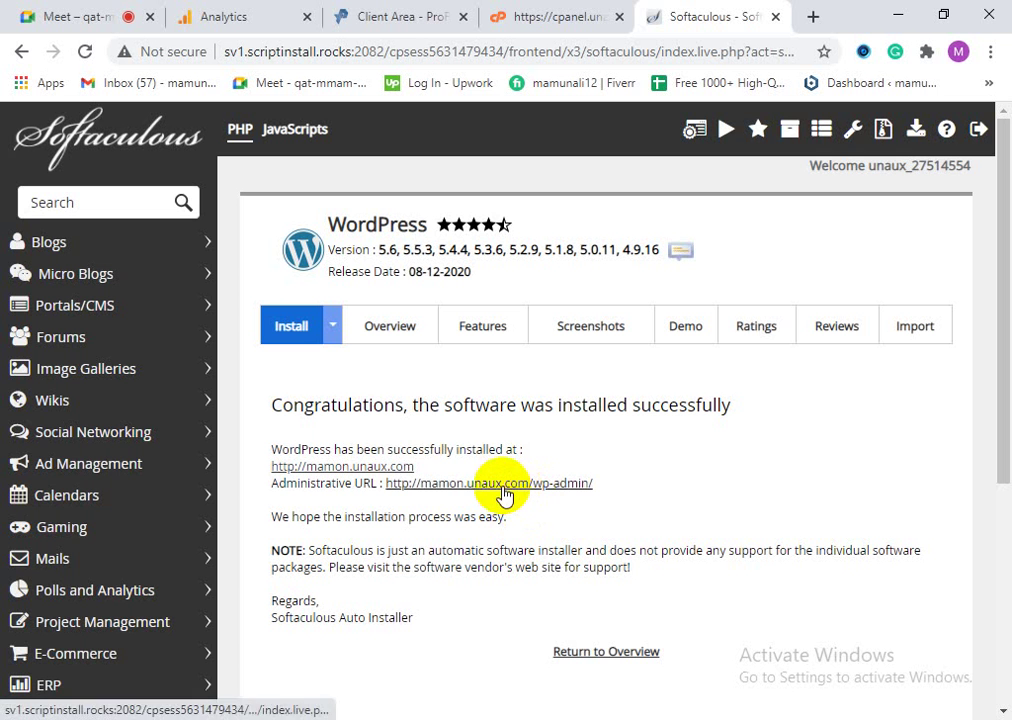
# Step: Open the new blog at mamon.unaux.com in a new tab, scroll through it, then close it
pyautogui.rightClick(396, 472)
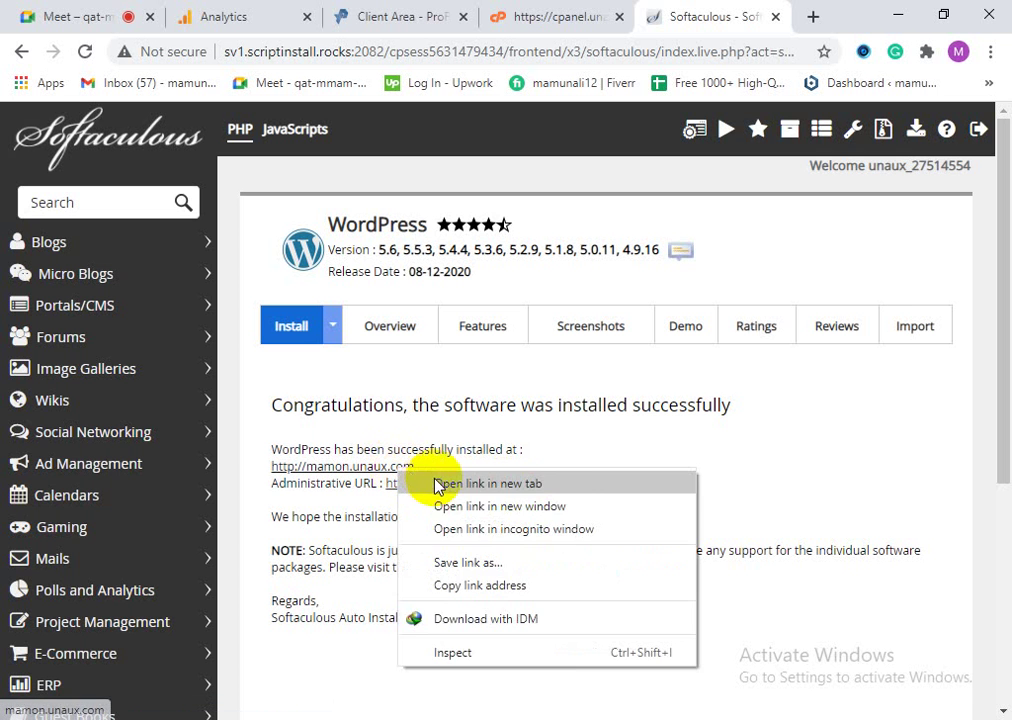
pyautogui.click(436, 481)
pyautogui.click(720, 12)
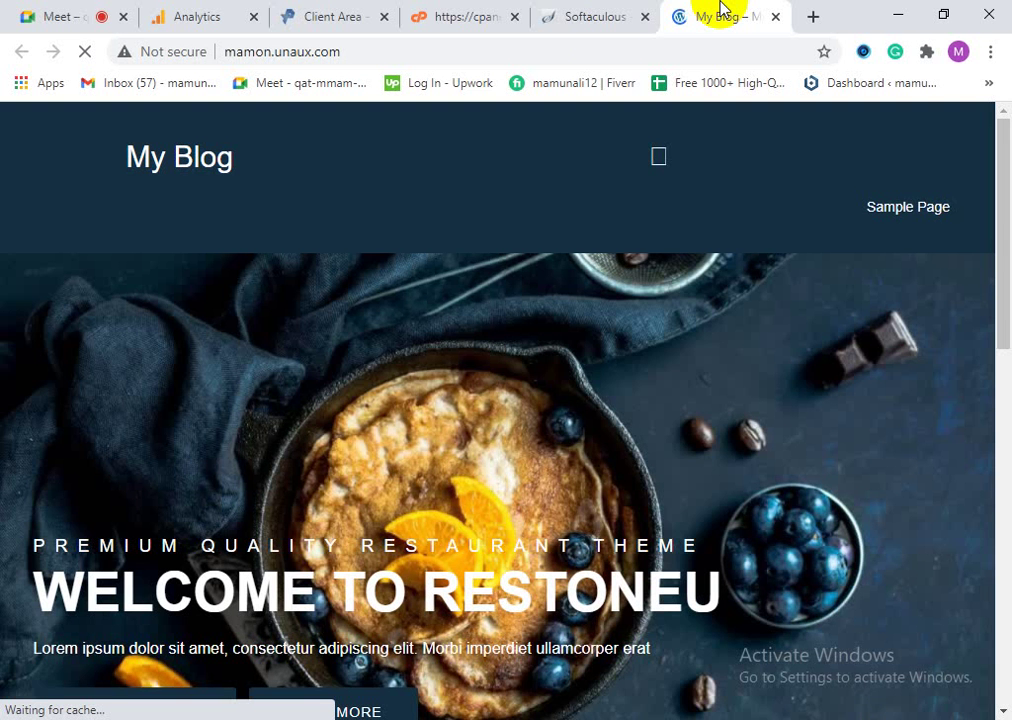
pyautogui.click(650, 162)
pyautogui.scroll(-10, 646, 492)
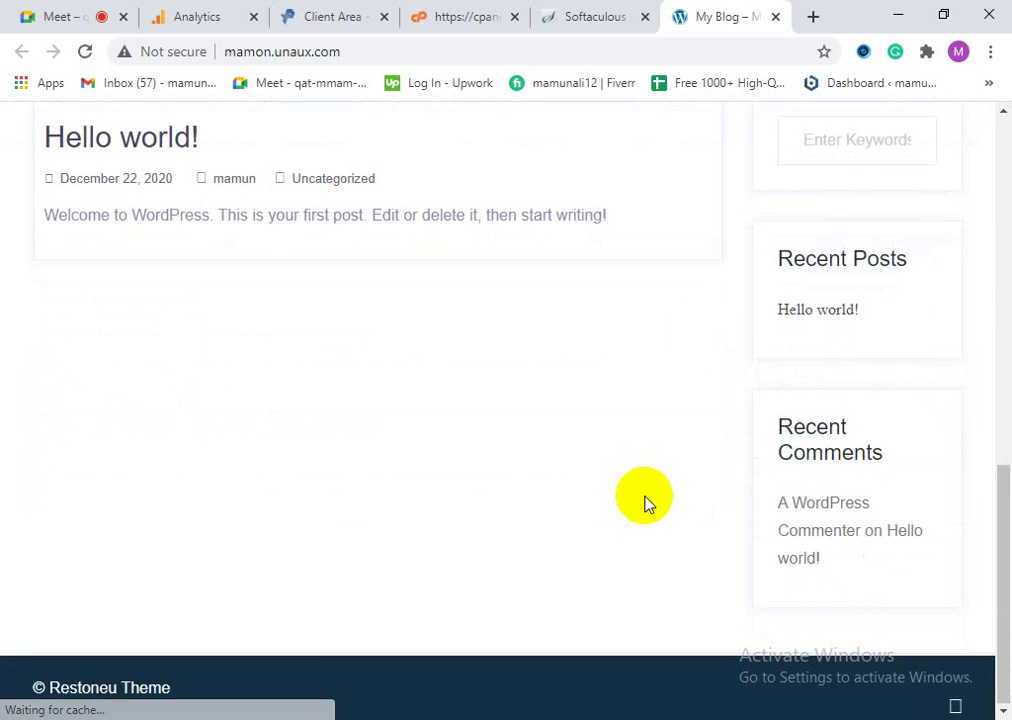
pyautogui.click(777, 17)
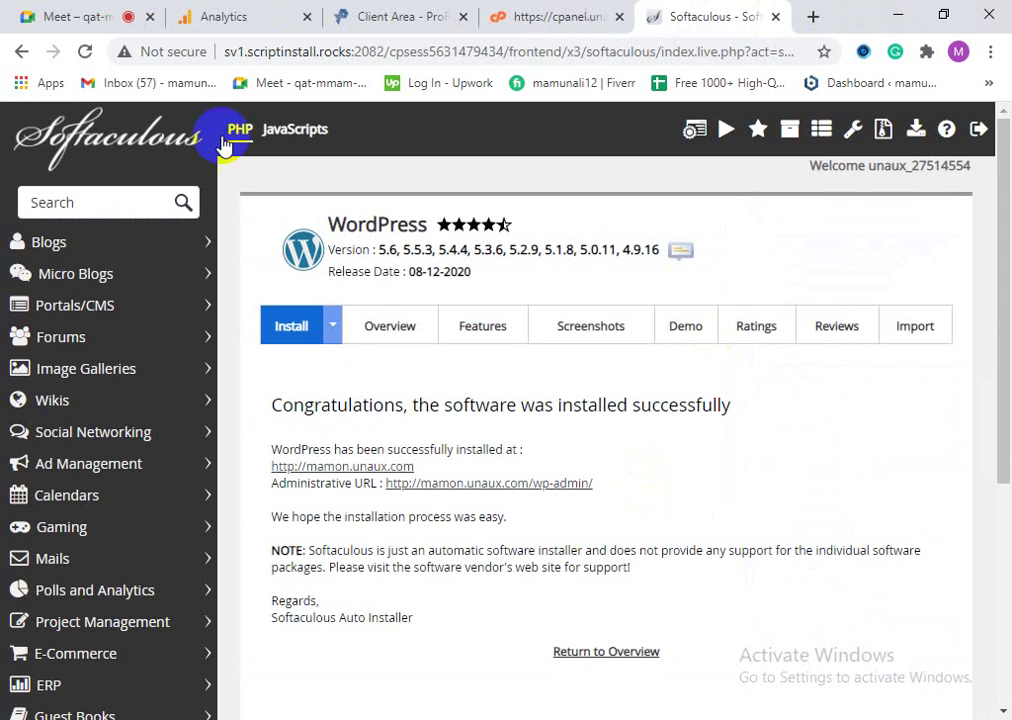
# Step: Open the blog's wp-admin Administrative URL in a new tab and switch to it
pyautogui.rightClick(503, 489)
pyautogui.click(560, 499)
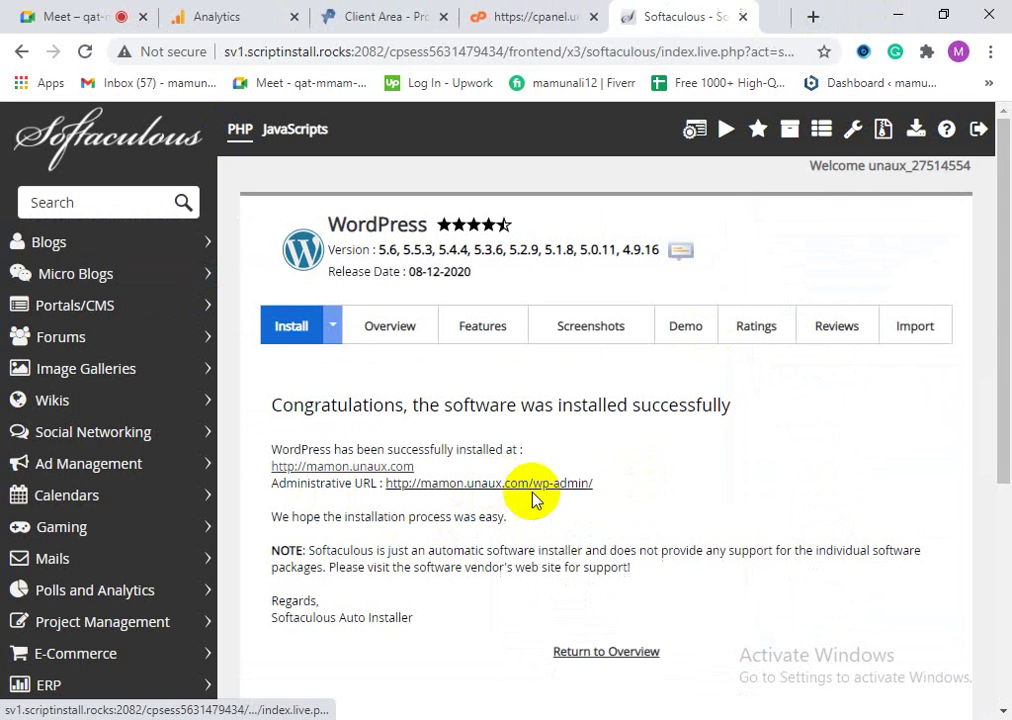
pyautogui.click(711, 16)
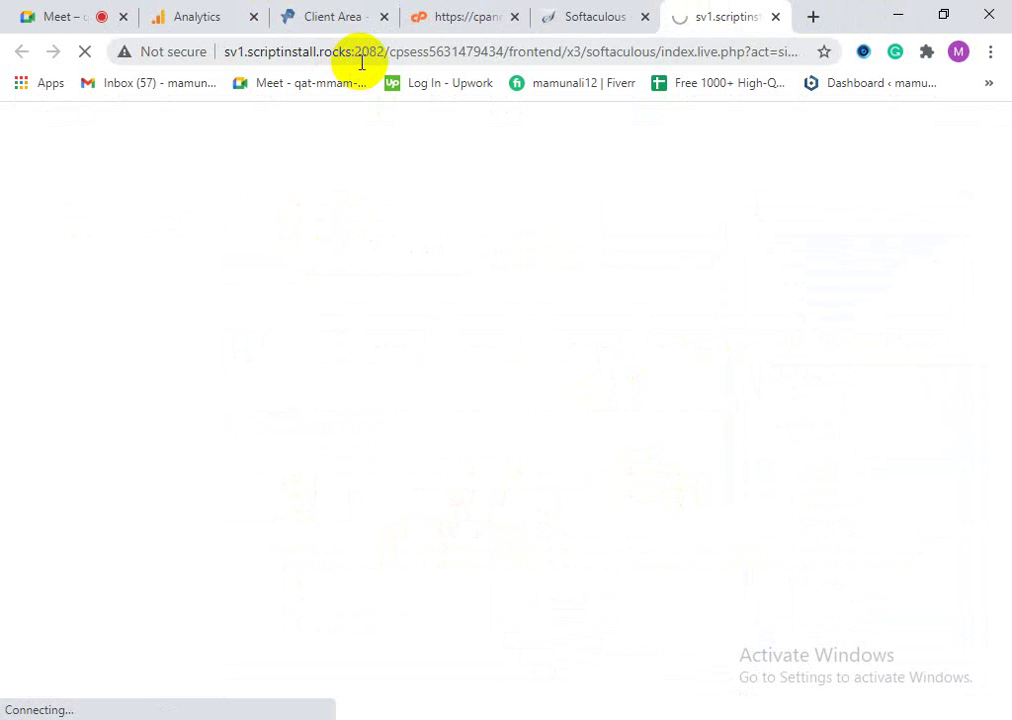
# Step: Close the ProFreeHost client area tab
pyautogui.click(478, 18)
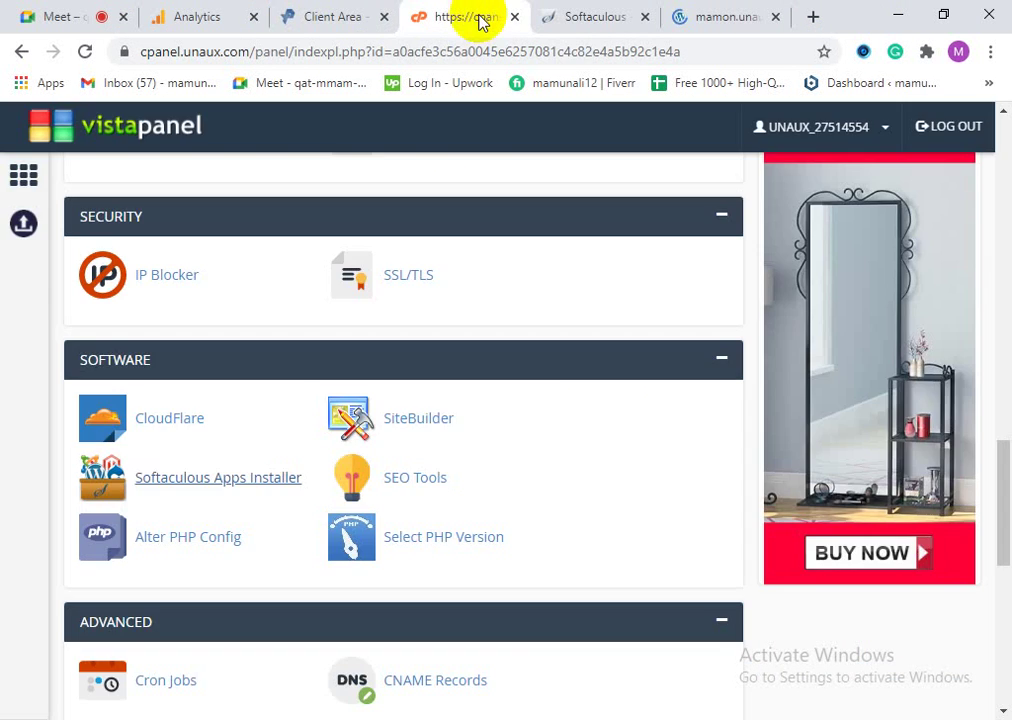
pyautogui.click(337, 15)
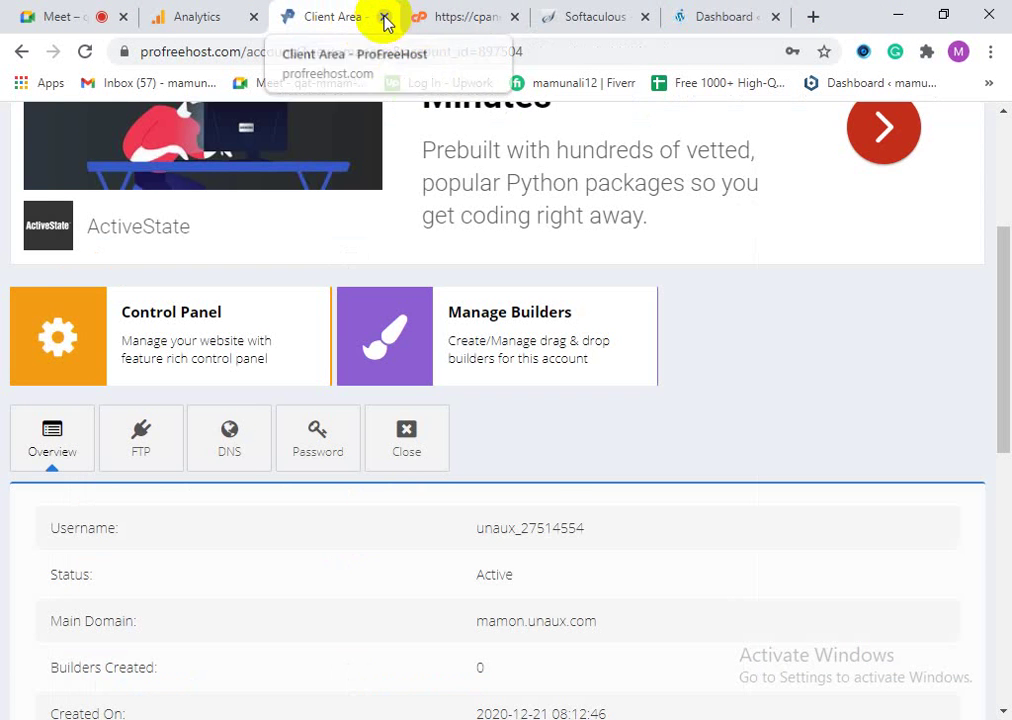
pyautogui.click(385, 17)
pyautogui.click(440, 16)
# Step: Copy the wp-admin dashboard address from the address bar, then go to the Google Meet call
pyautogui.click(562, 14)
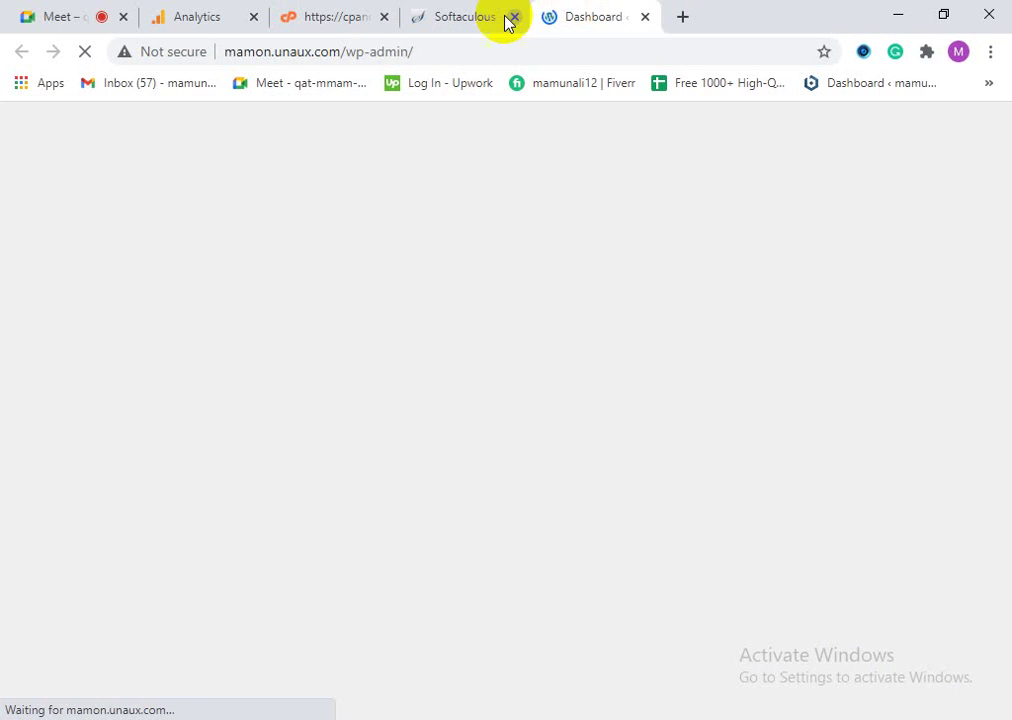
pyautogui.rightClick(354, 52)
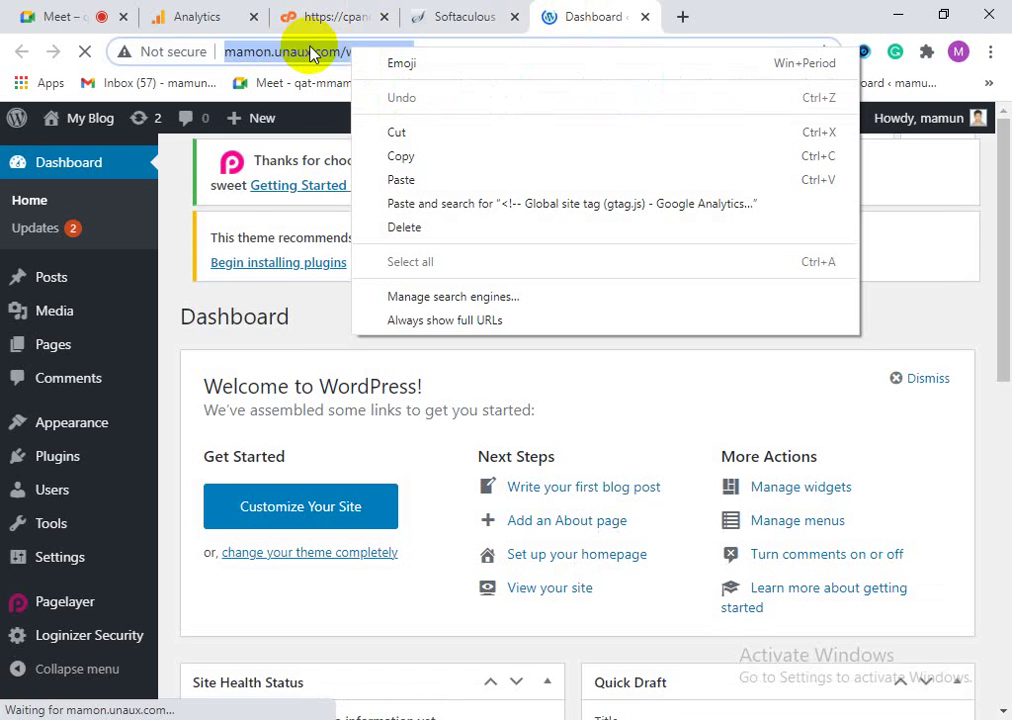
pyautogui.click(312, 48)
pyautogui.click(311, 51)
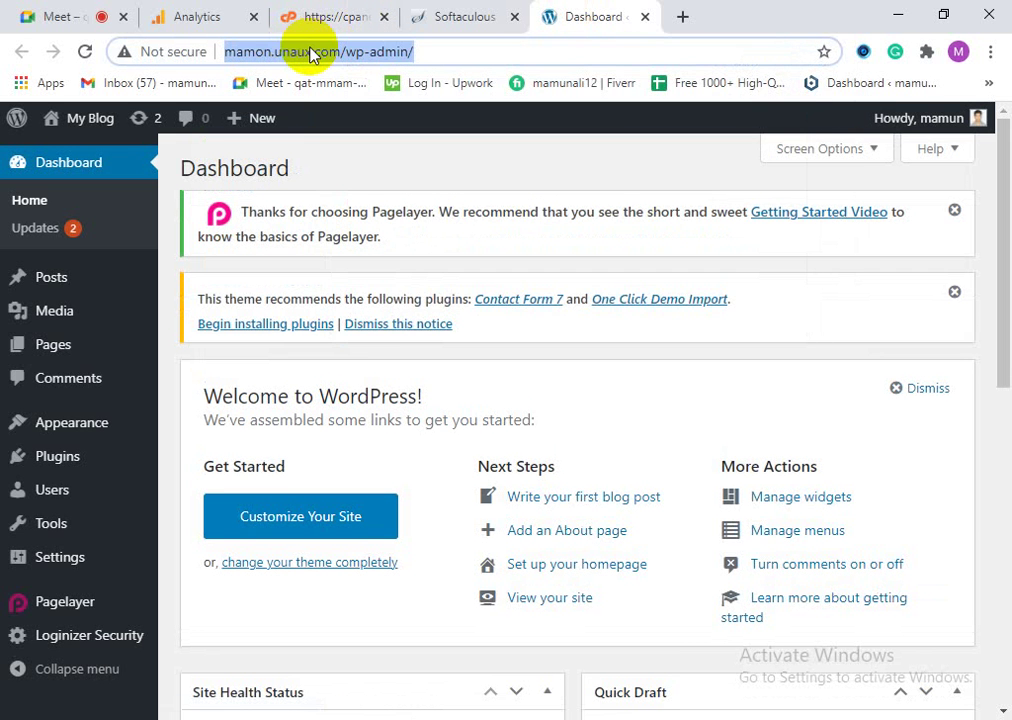
pyautogui.rightClick(311, 52)
pyautogui.click(366, 155)
pyautogui.click(100, 16)
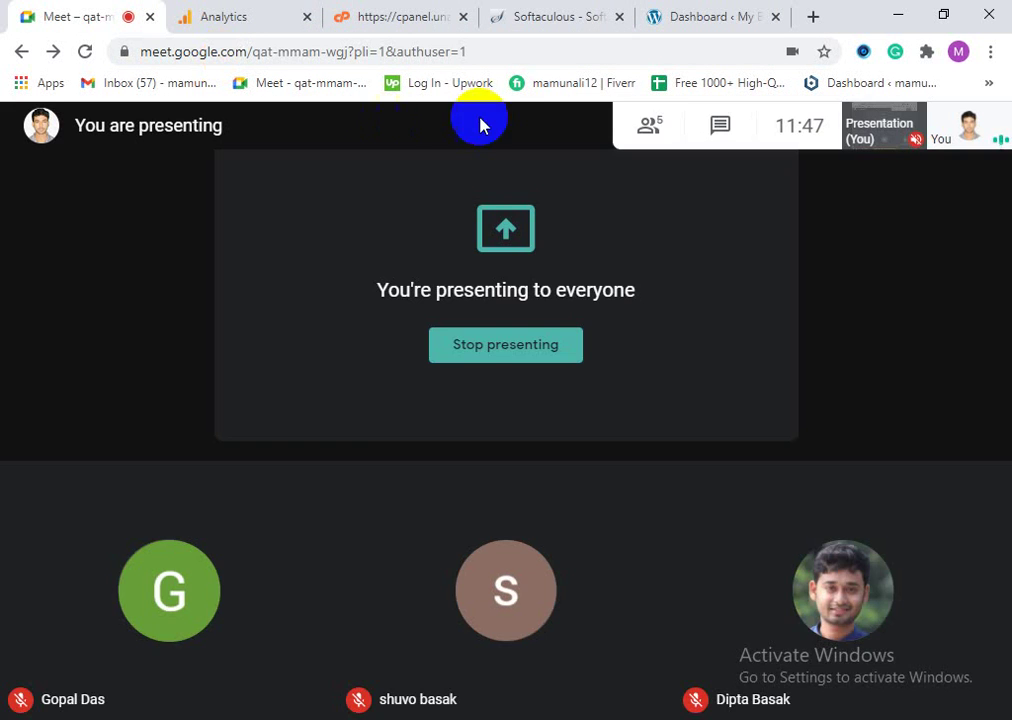
pyautogui.click(715, 129)
pyautogui.click(757, 692)
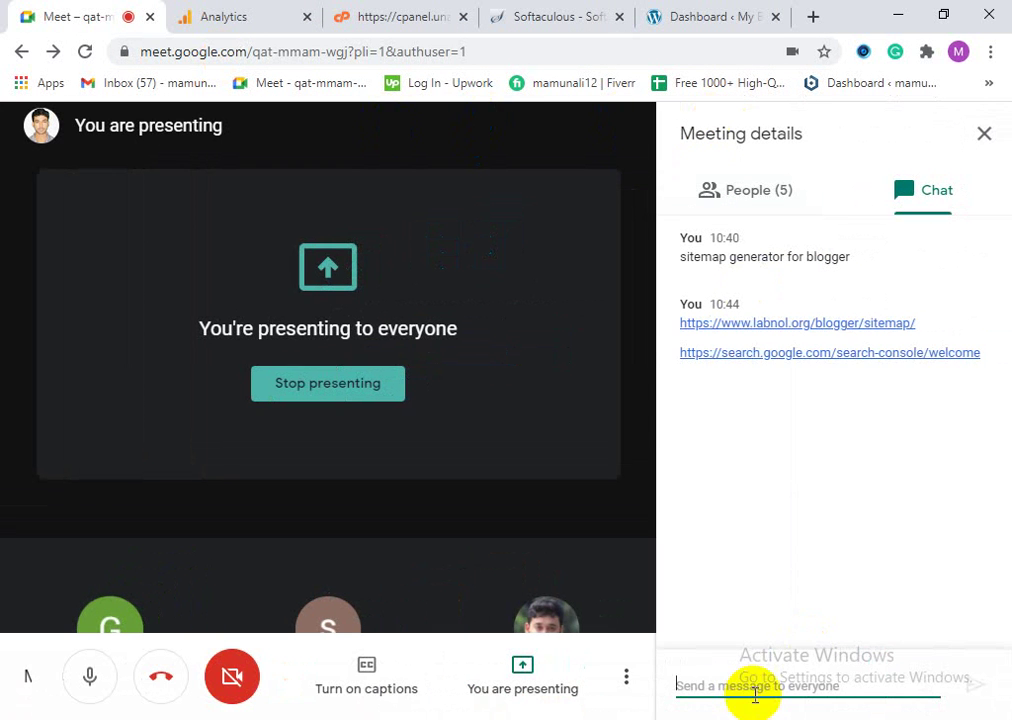
pyautogui.rightClick(757, 688)
pyautogui.click(798, 502)
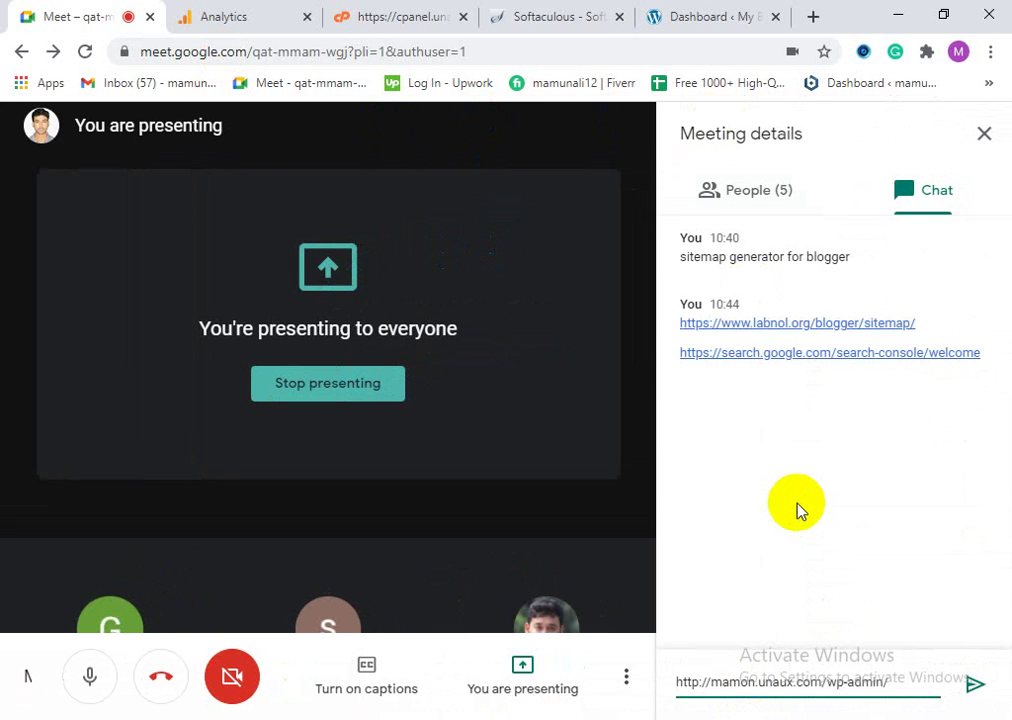
pyautogui.press('Return')
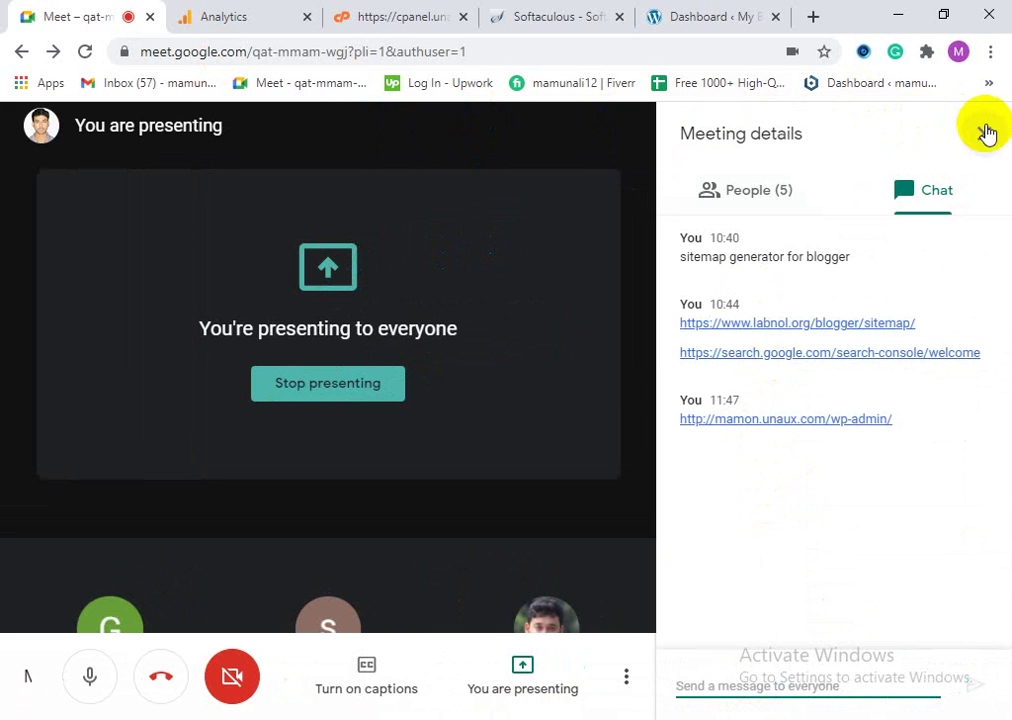
pyautogui.click(725, 14)
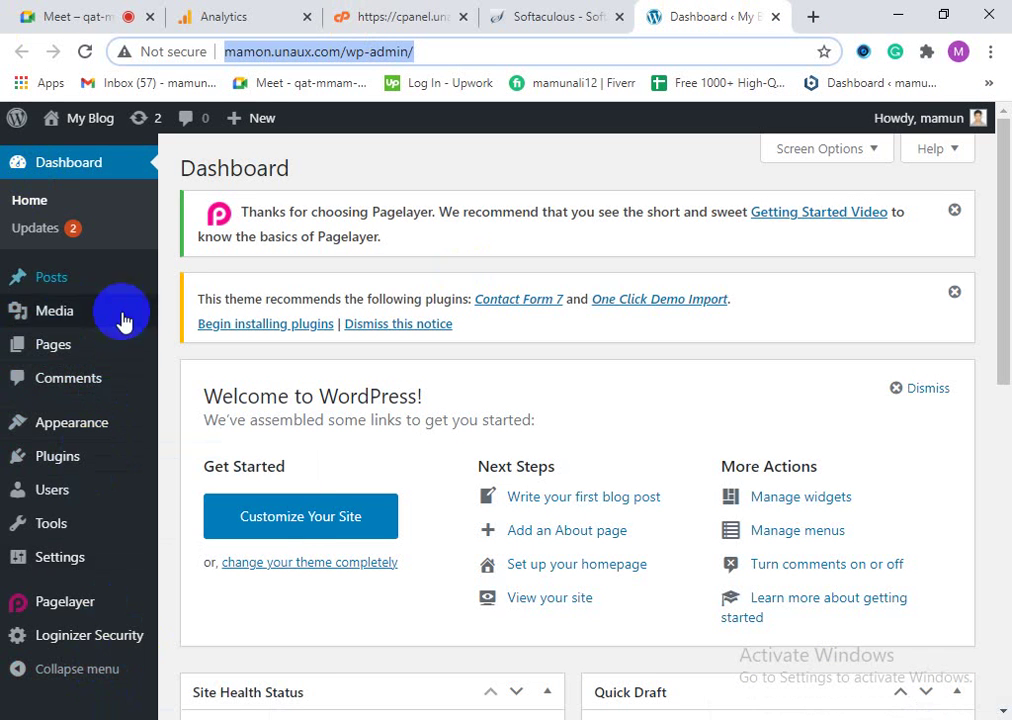
pyautogui.moveTo(140, 520)
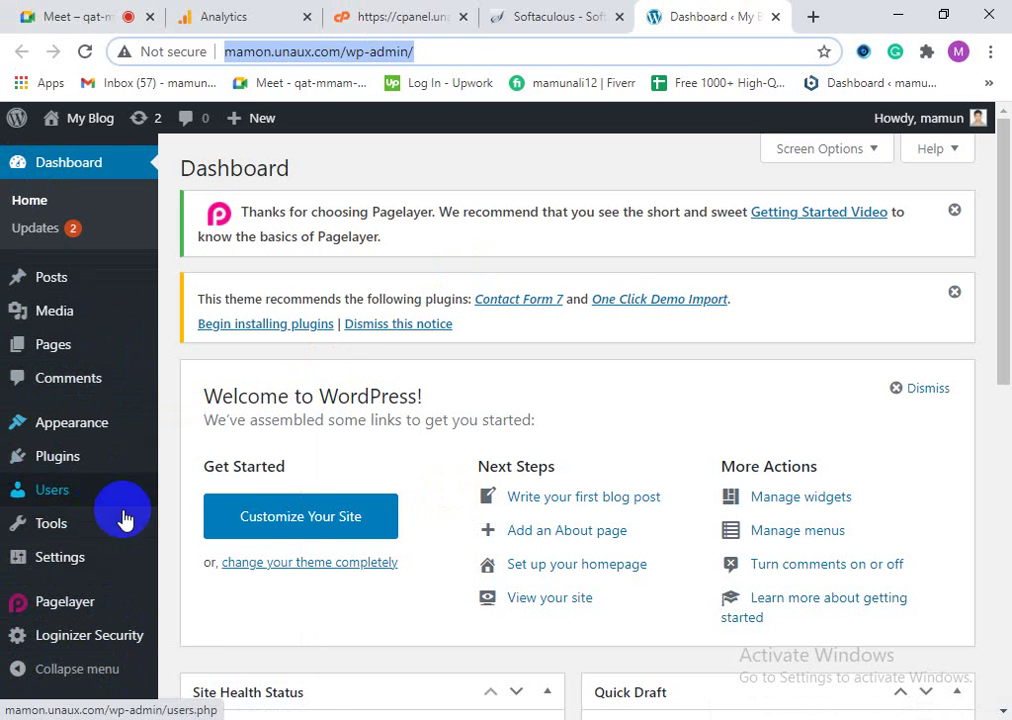
pyautogui.moveTo(95, 468)
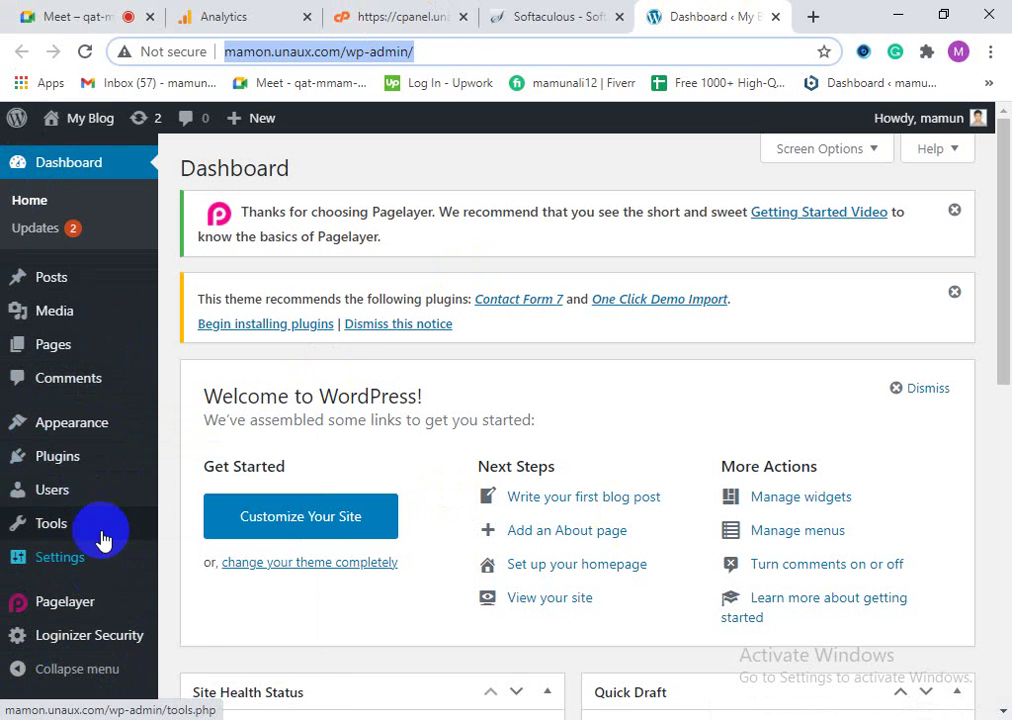
pyautogui.click(349, 12)
pyautogui.click(256, 10)
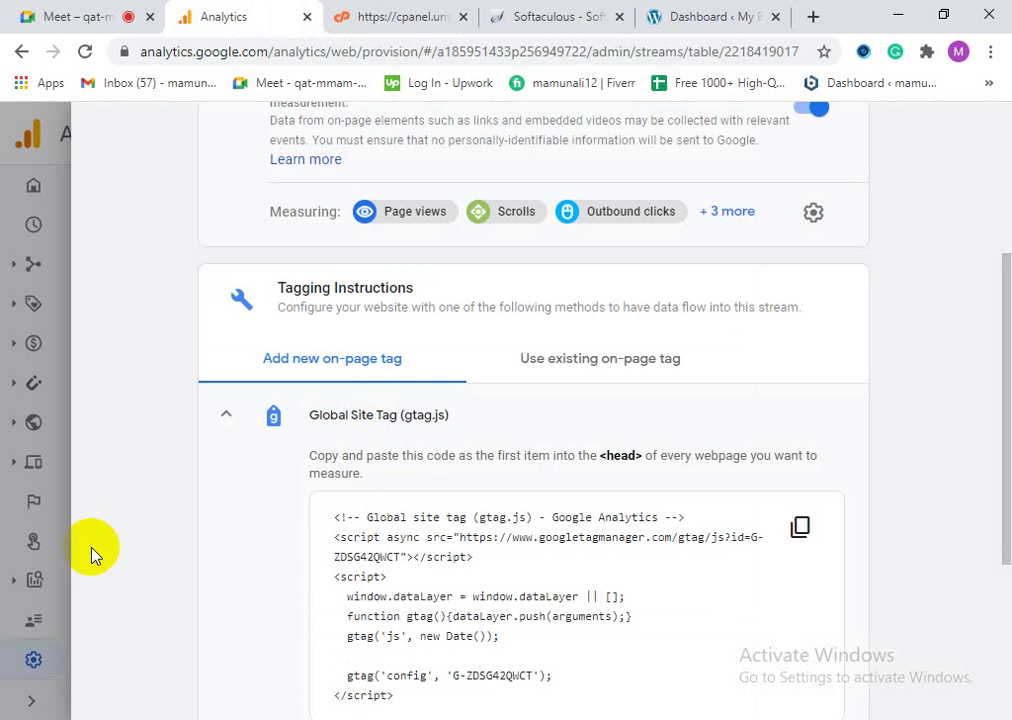
pyautogui.click(795, 526)
pyautogui.click(667, 12)
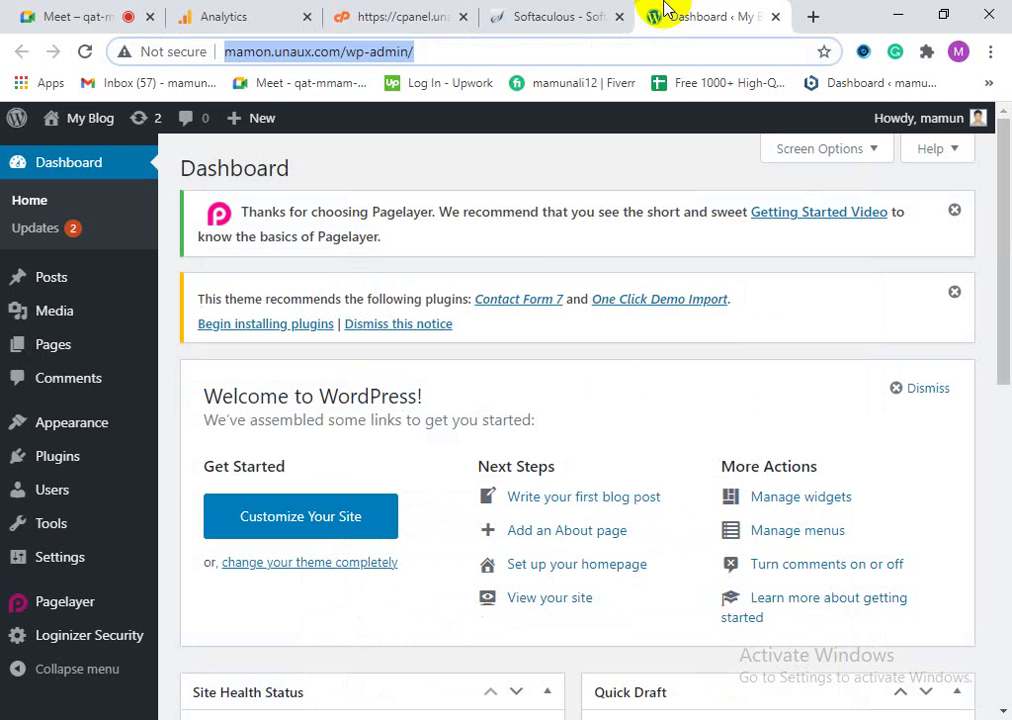
# Step: Go to Appearance > Themes, then open and close the EduExpert customizer
pyautogui.click(85, 422)
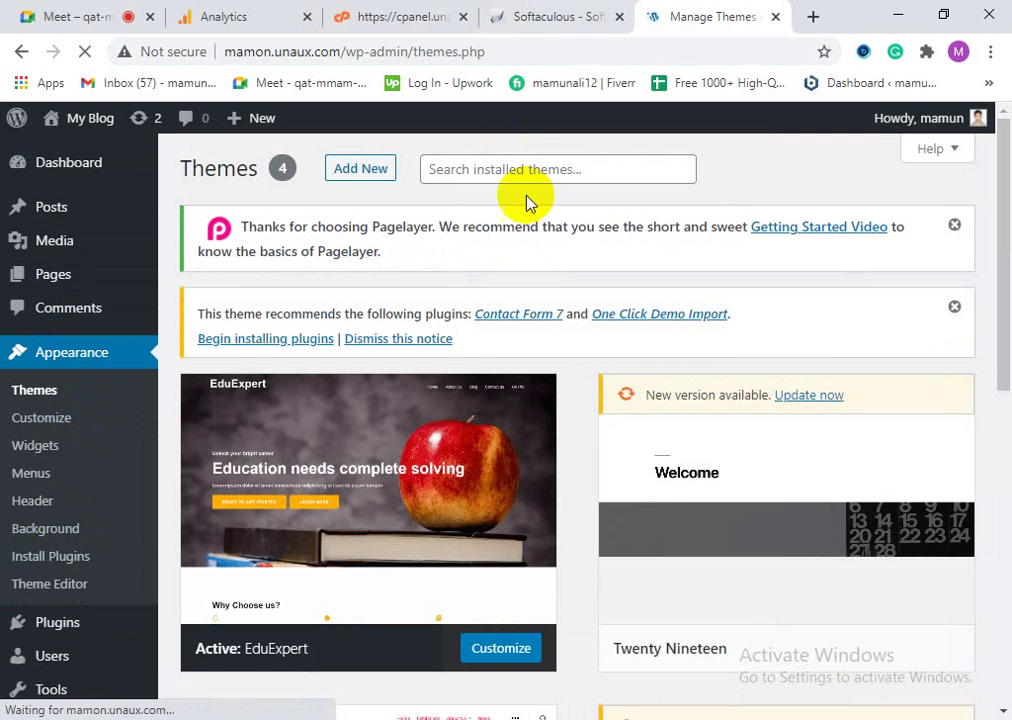
pyautogui.click(515, 650)
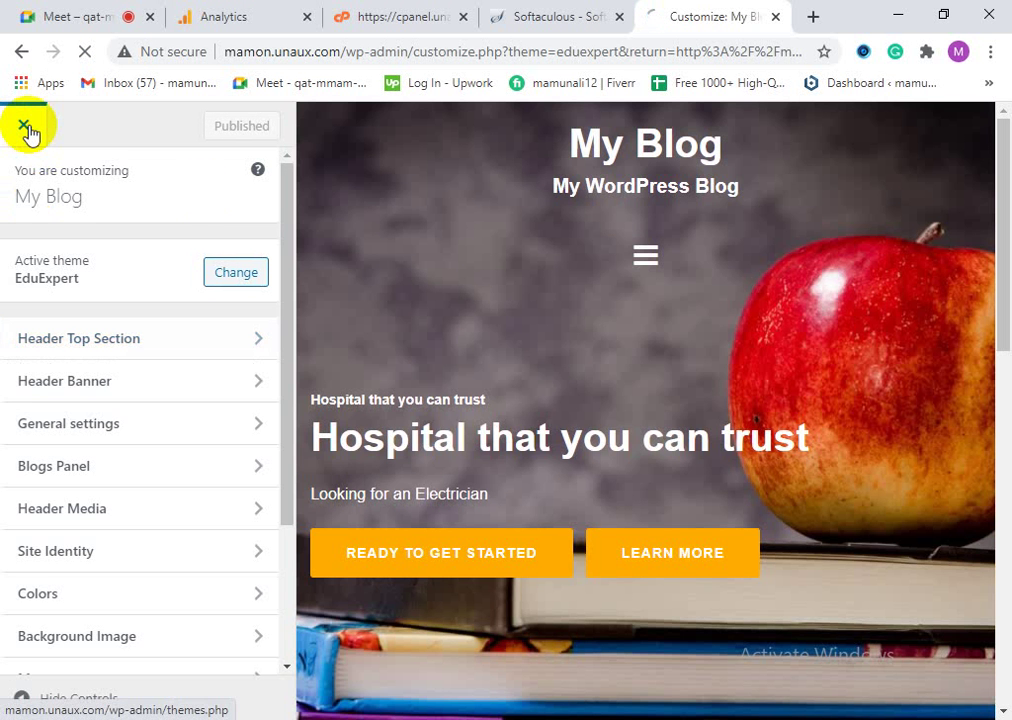
pyautogui.click(25, 127)
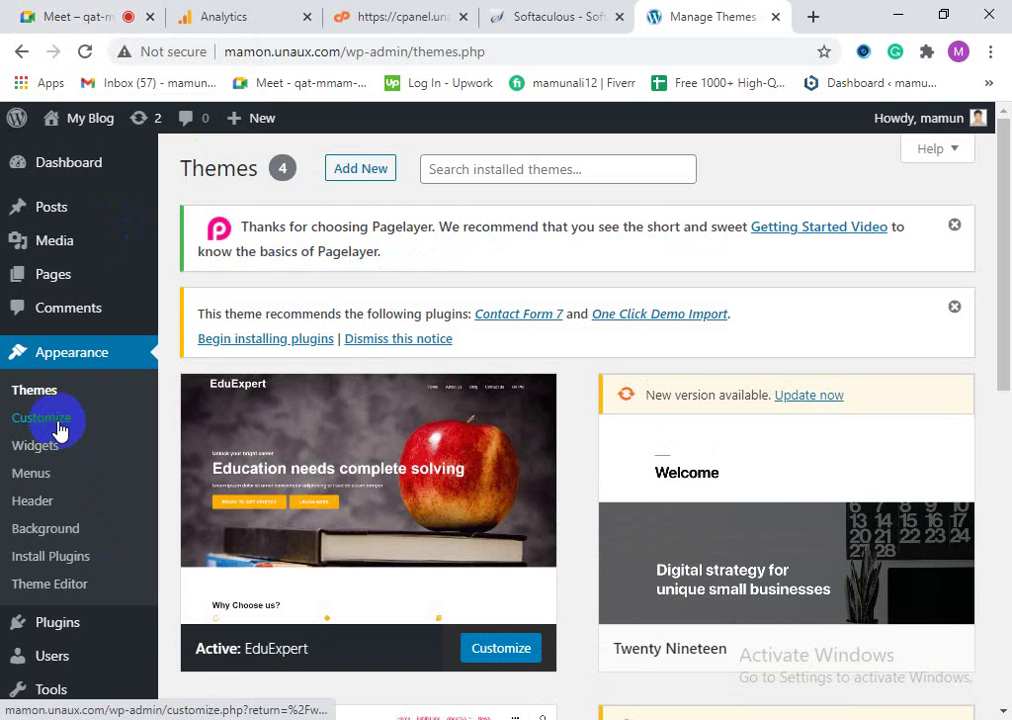
# Step: Review the Header Media settings in the customizer, then open the Theme Editor
pyautogui.click(33, 501)
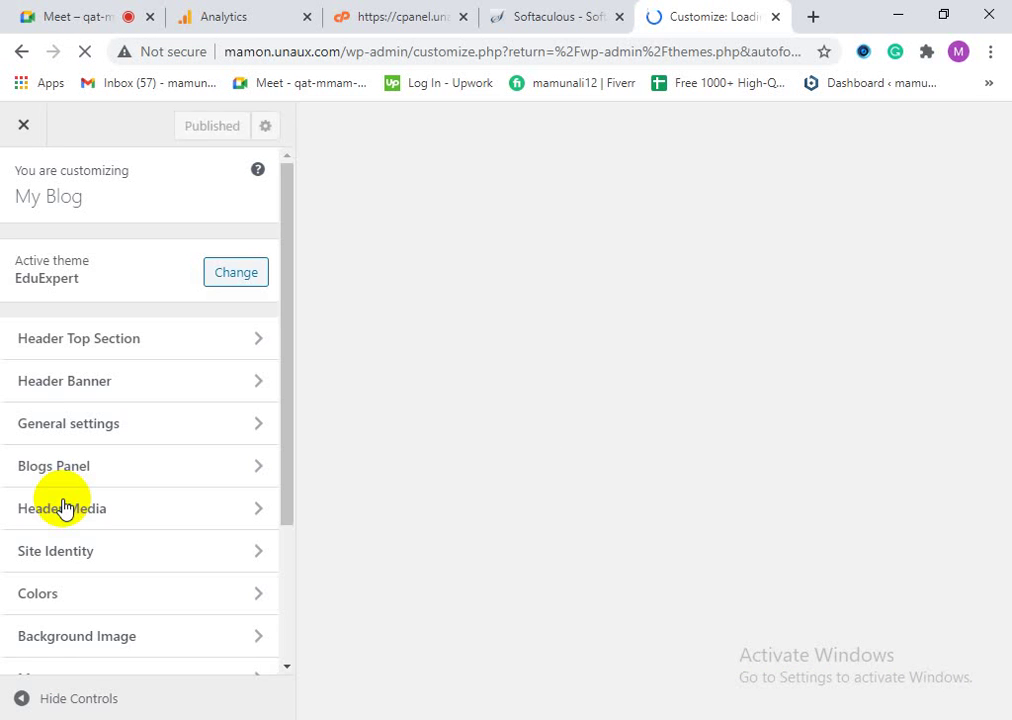
pyautogui.click(63, 508)
pyautogui.scroll(-2, 63, 508)
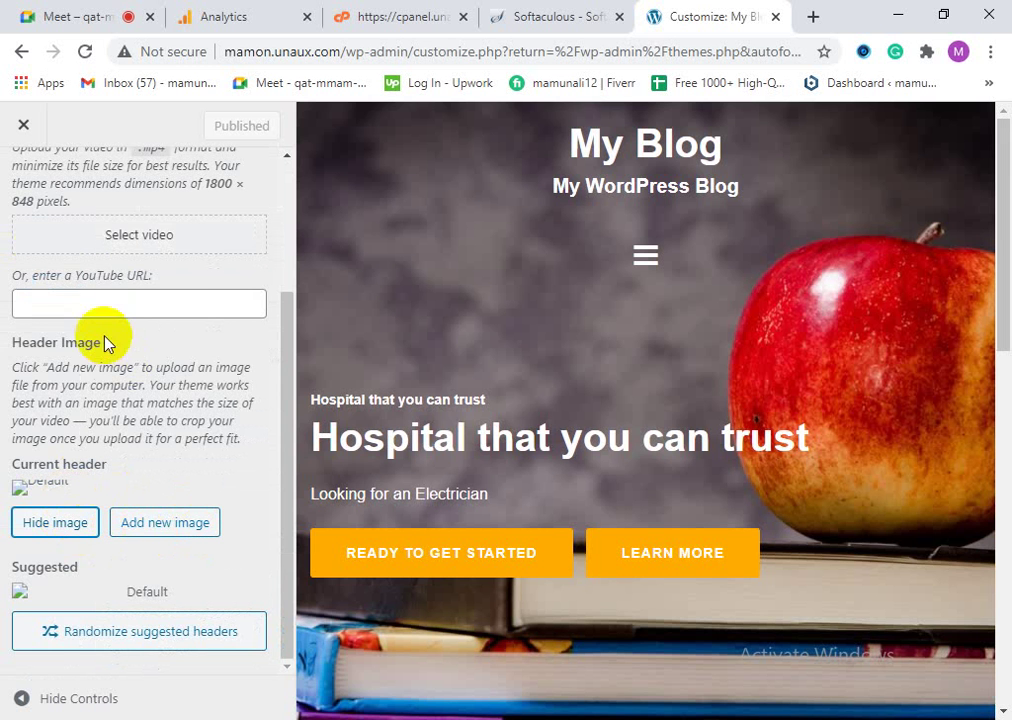
pyautogui.scroll(3, 105, 343)
pyautogui.click(25, 124)
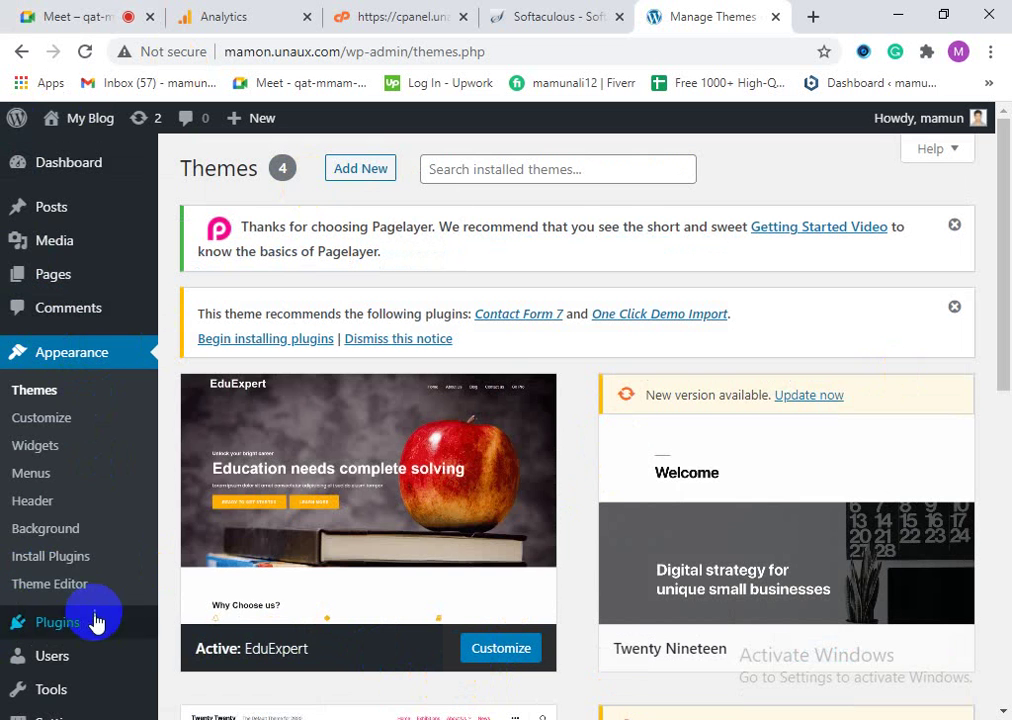
pyautogui.click(60, 587)
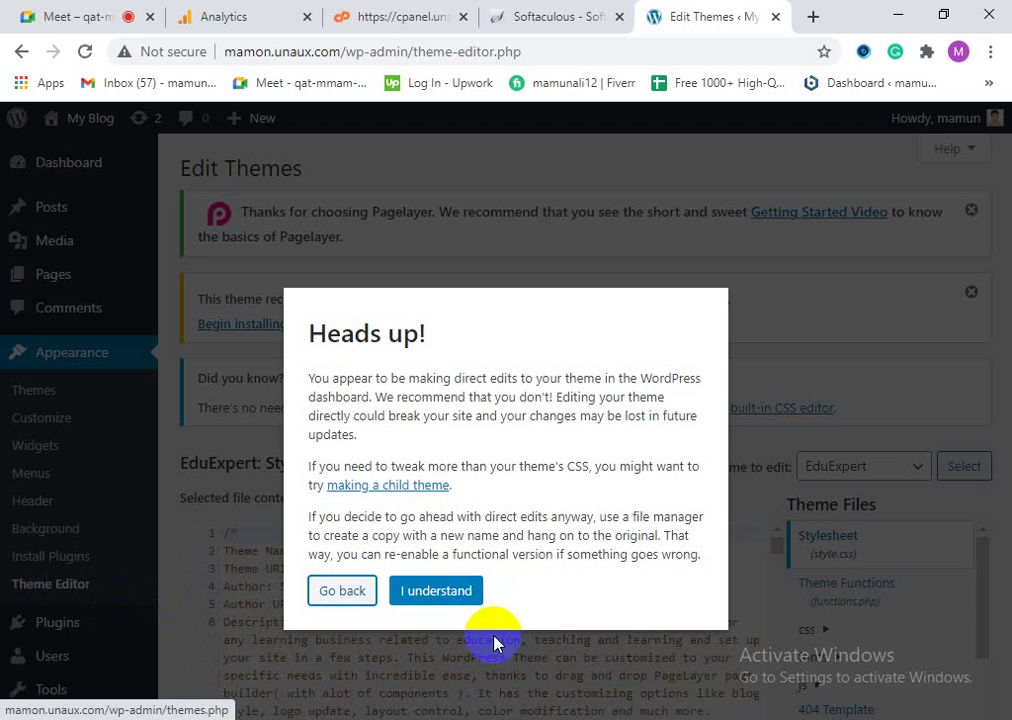
# Step: Dismiss the direct-editing warning and scroll through the EduExpert style.css stylesheet
pyautogui.click(432, 591)
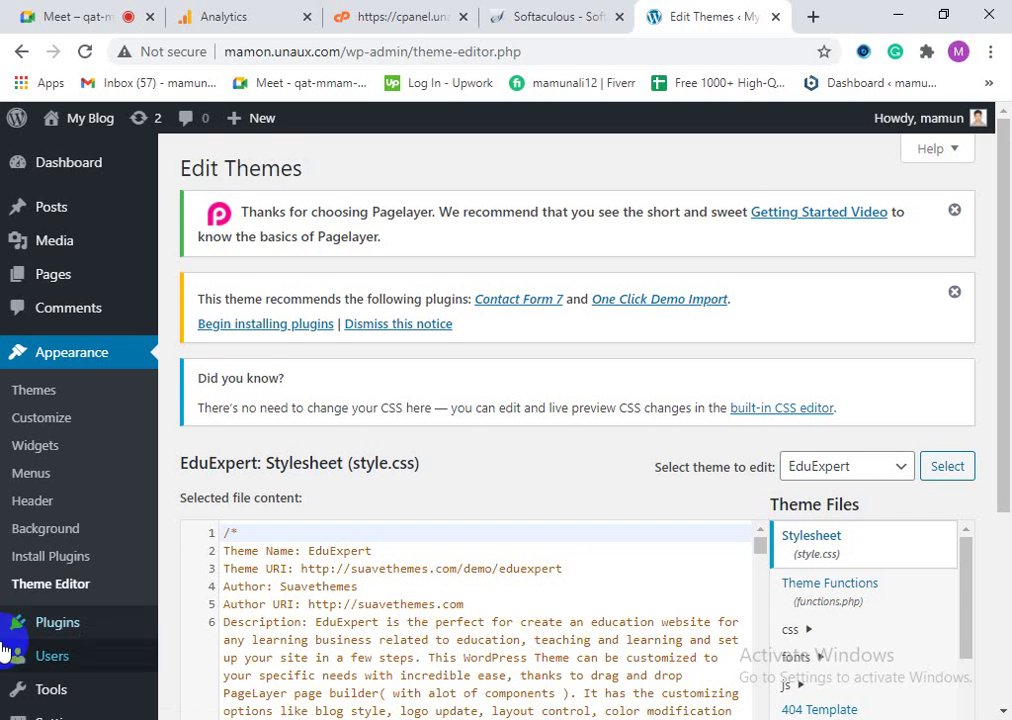
pyautogui.scroll(-1, 375, 485)
pyautogui.scroll(-1, 398, 526)
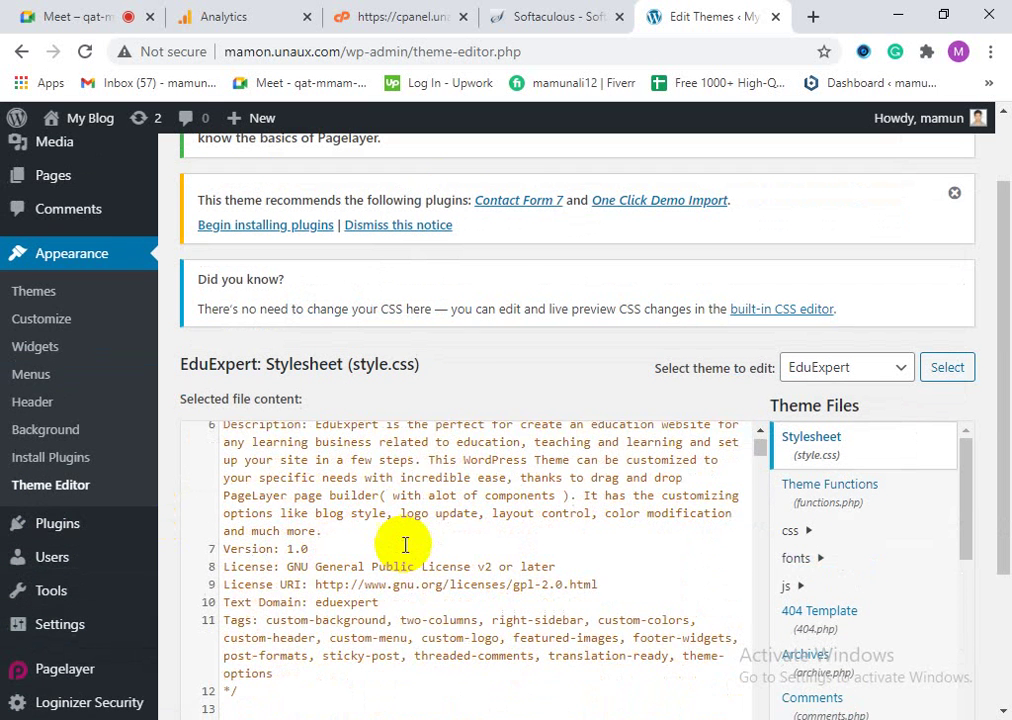
pyautogui.scroll(1, 398, 585)
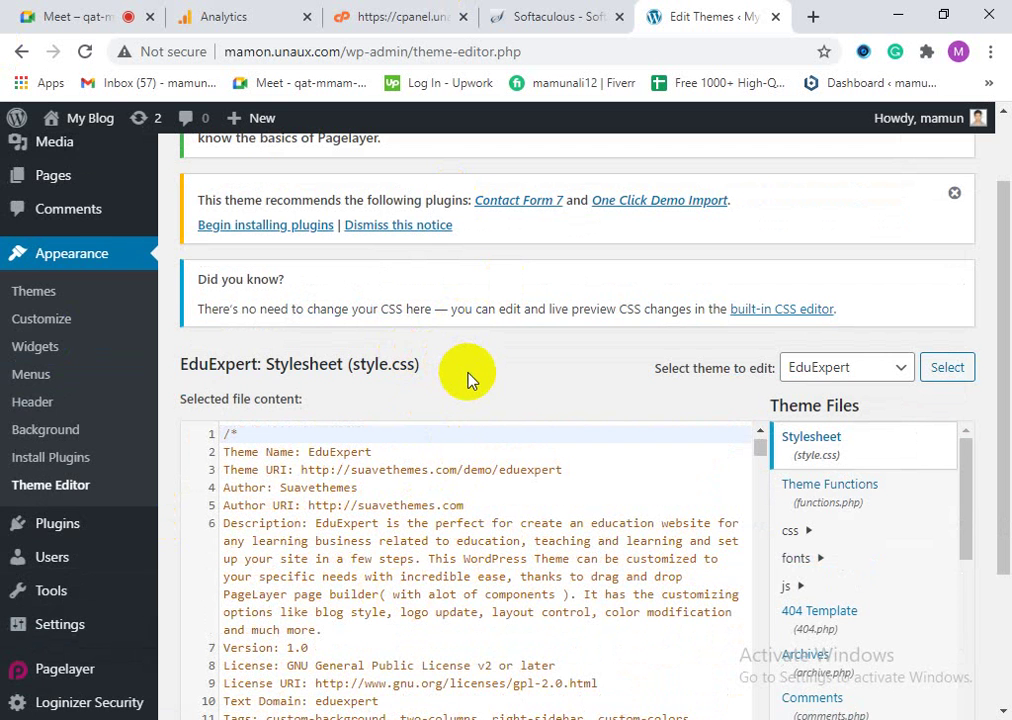
pyautogui.scroll(1, 470, 379)
pyautogui.scroll(-1, 486, 468)
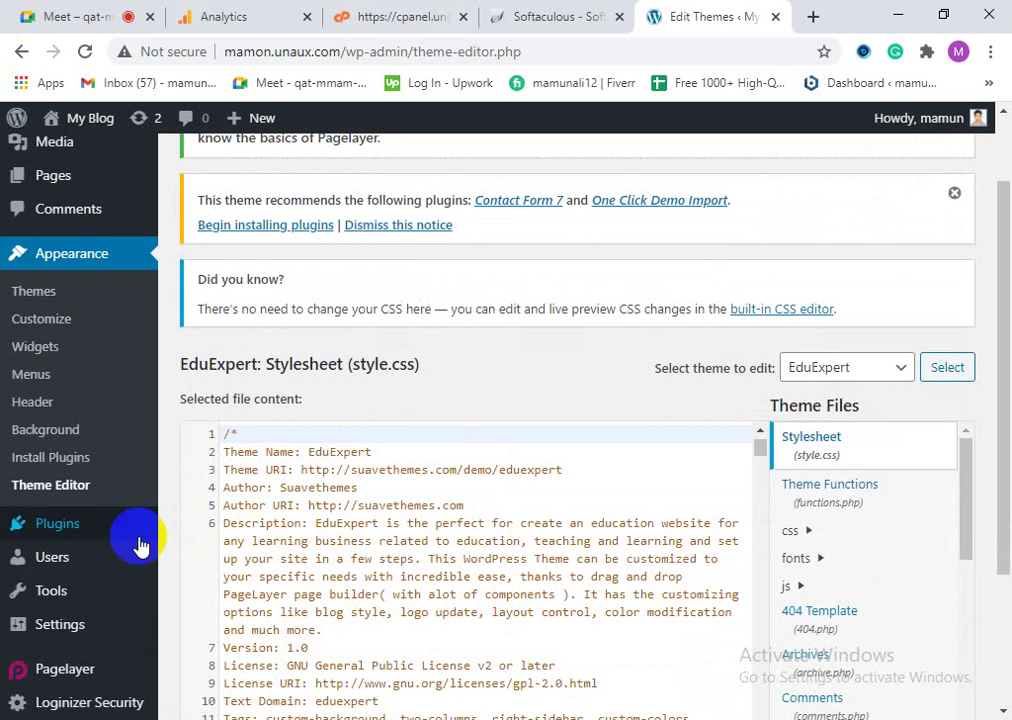
pyautogui.scroll(-5, 294, 553)
pyautogui.scroll(2, 330, 648)
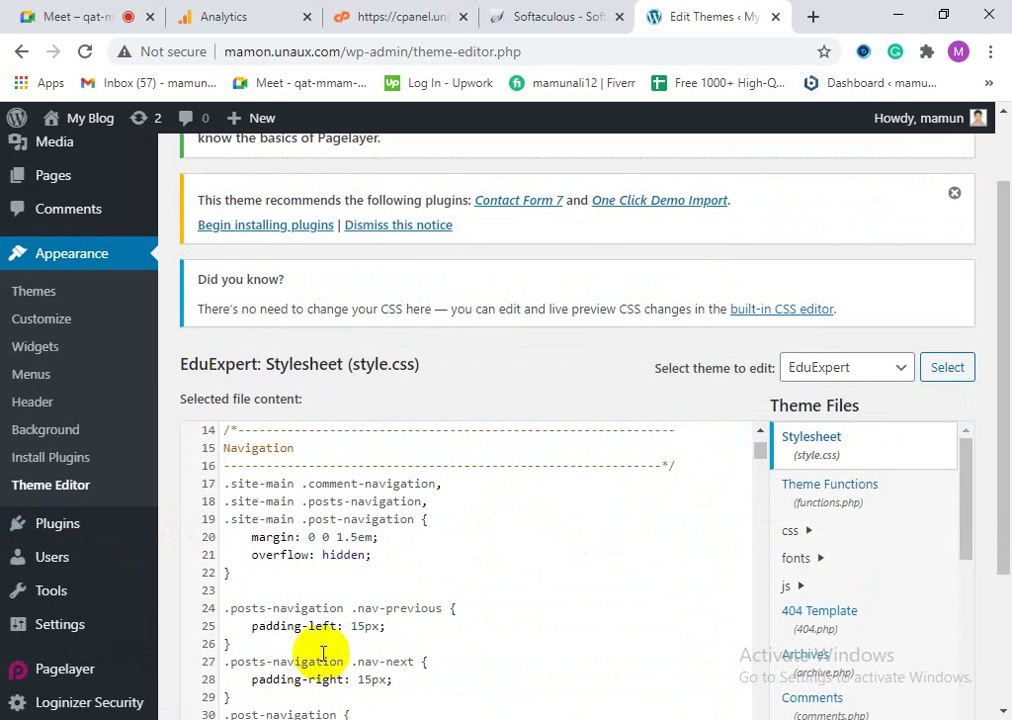
pyautogui.moveTo(996, 271); pyautogui.dragTo(996, 361)
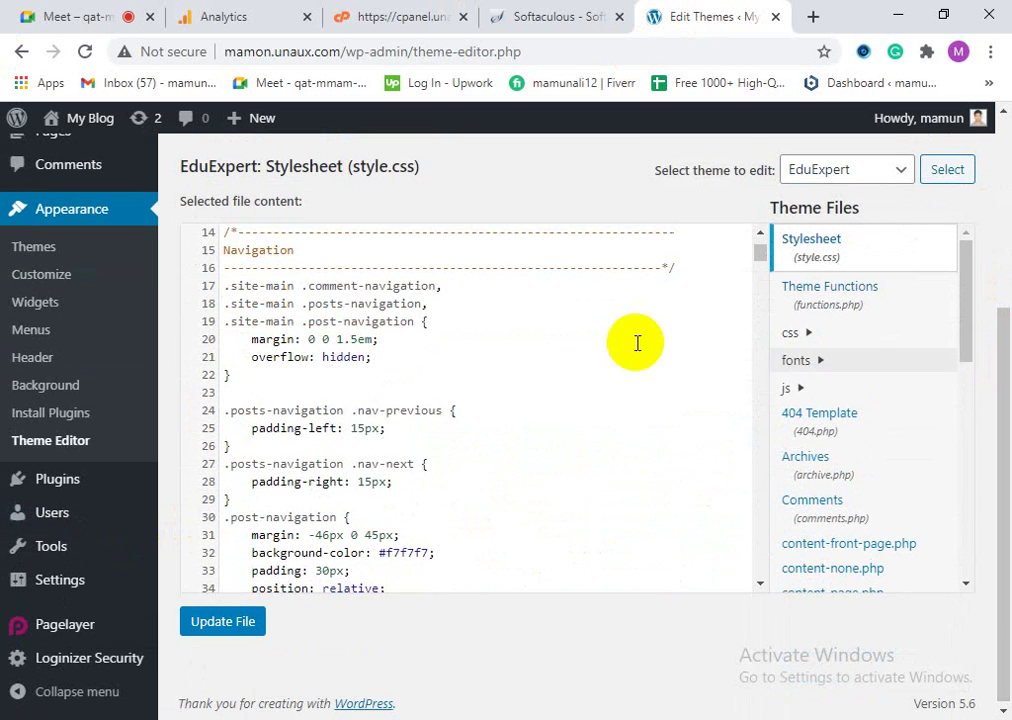
pyautogui.scroll(-3, 302, 478)
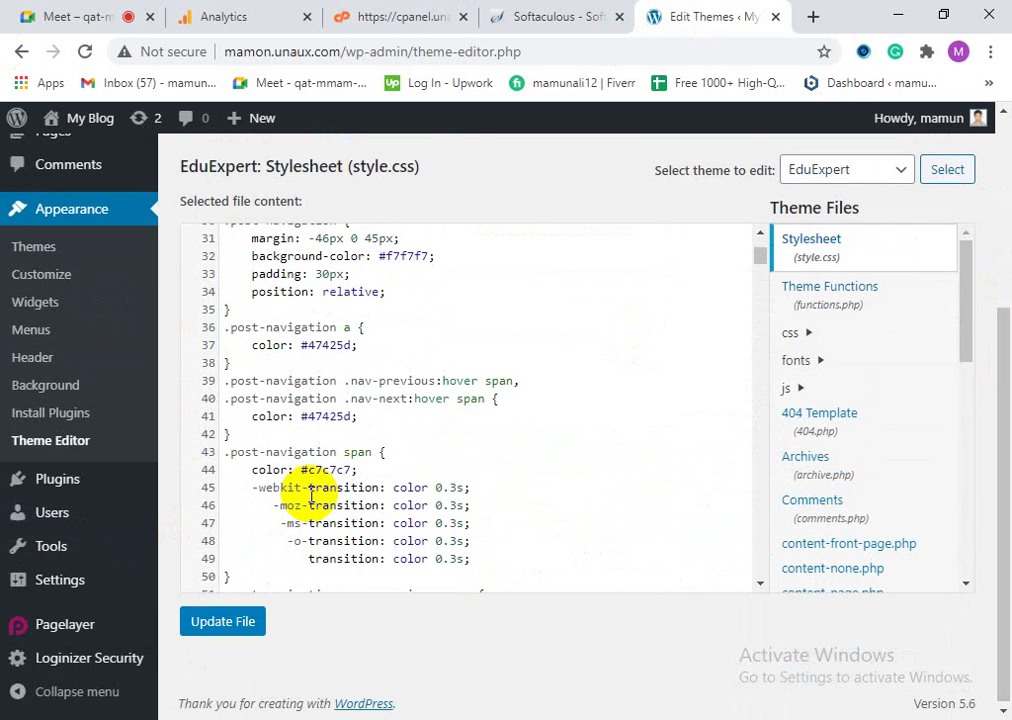
pyautogui.scroll(-4, 311, 494)
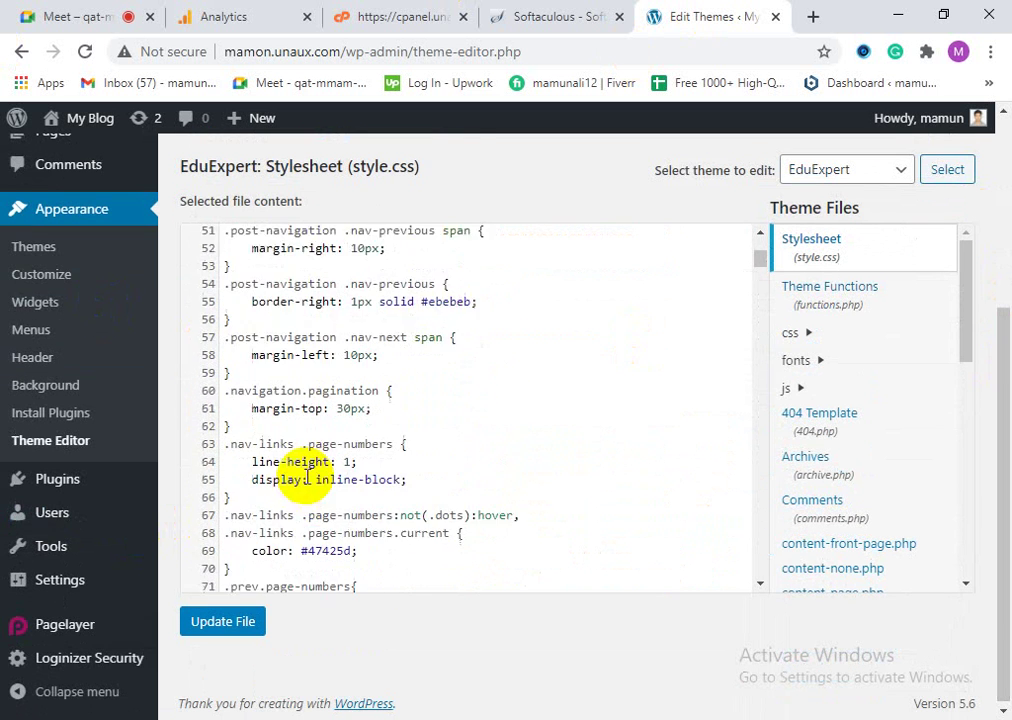
pyautogui.scroll(-2, 265, 450)
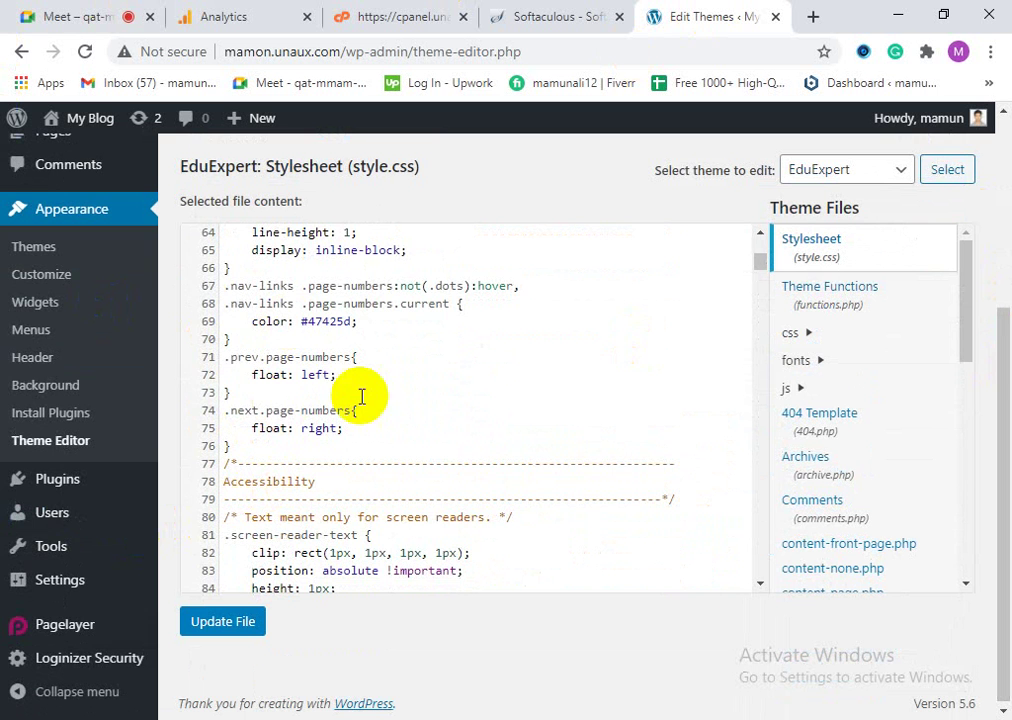
pyautogui.scroll(-2, 308, 490)
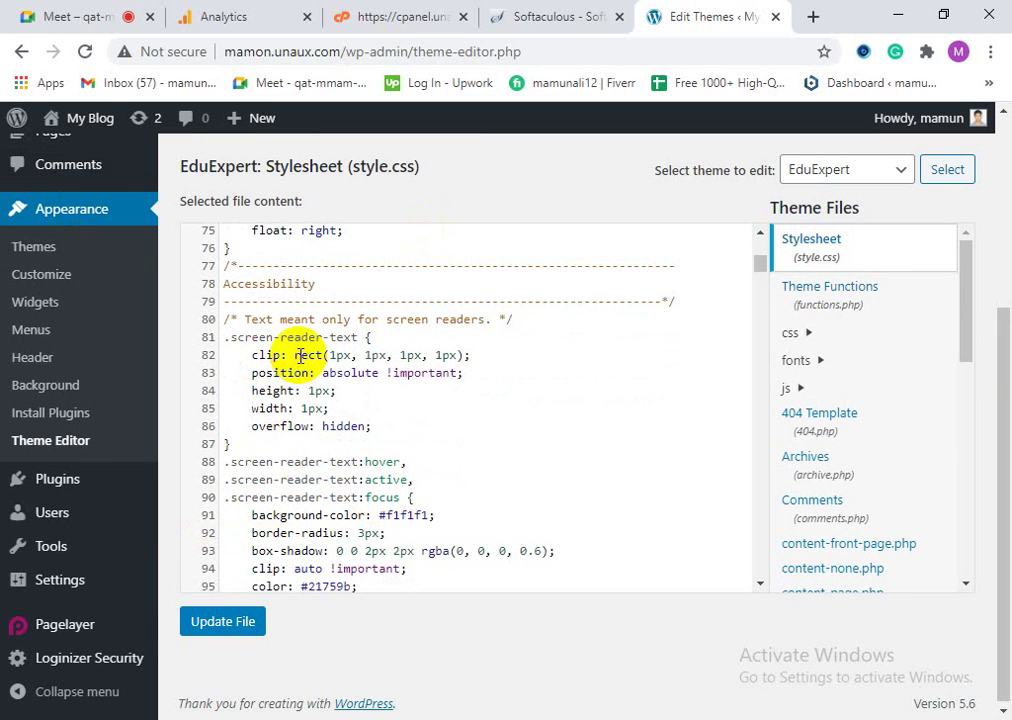
pyautogui.scroll(-4, 320, 460)
pyautogui.scroll(-2, 338, 473)
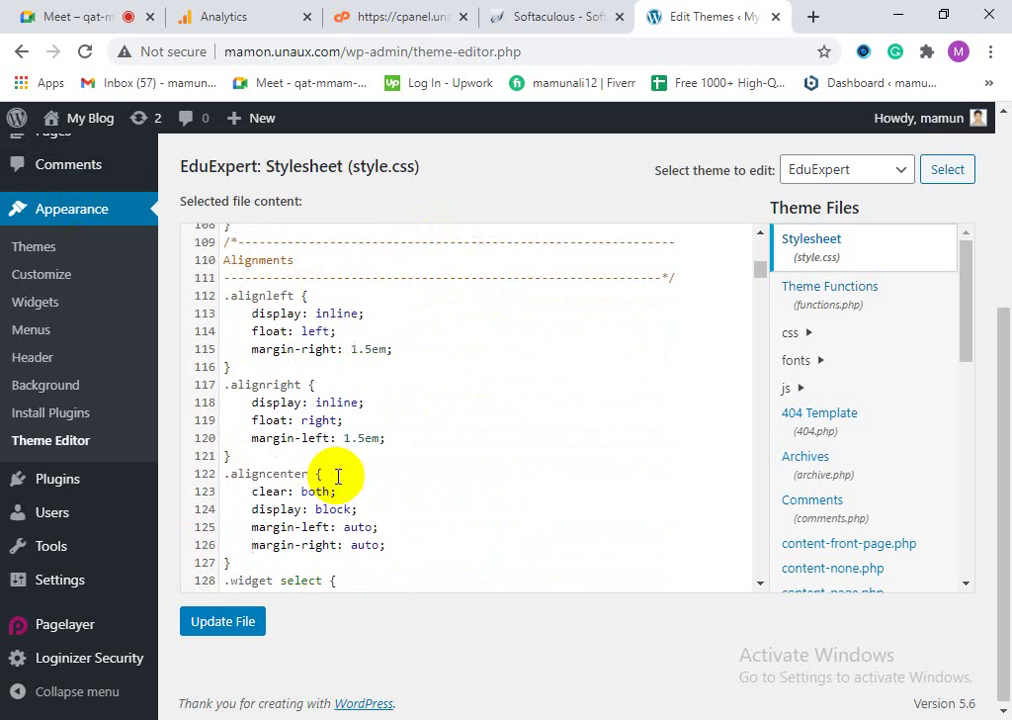
pyautogui.scroll(-3, 320, 468)
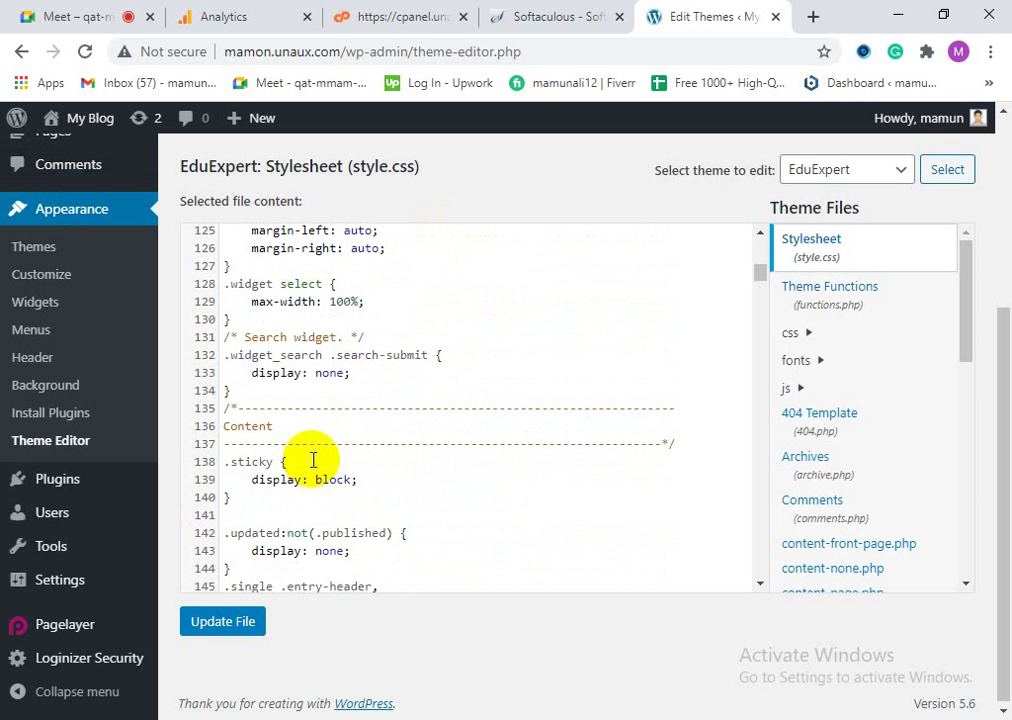
pyautogui.scroll(-2, 300, 560)
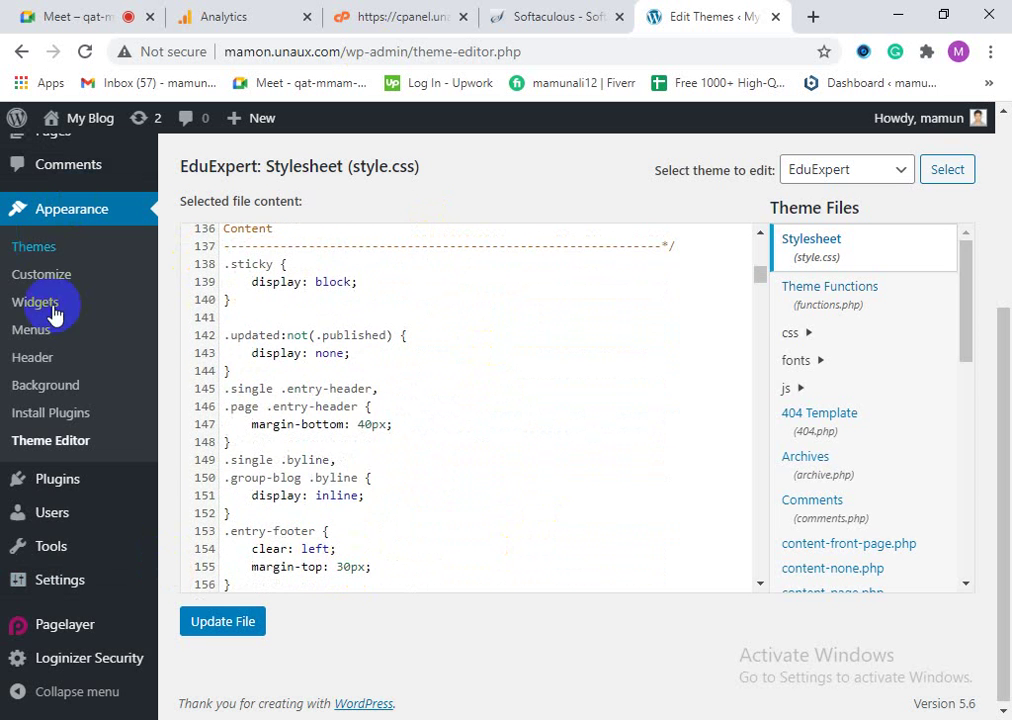
pyautogui.scroll(-4, 359, 510)
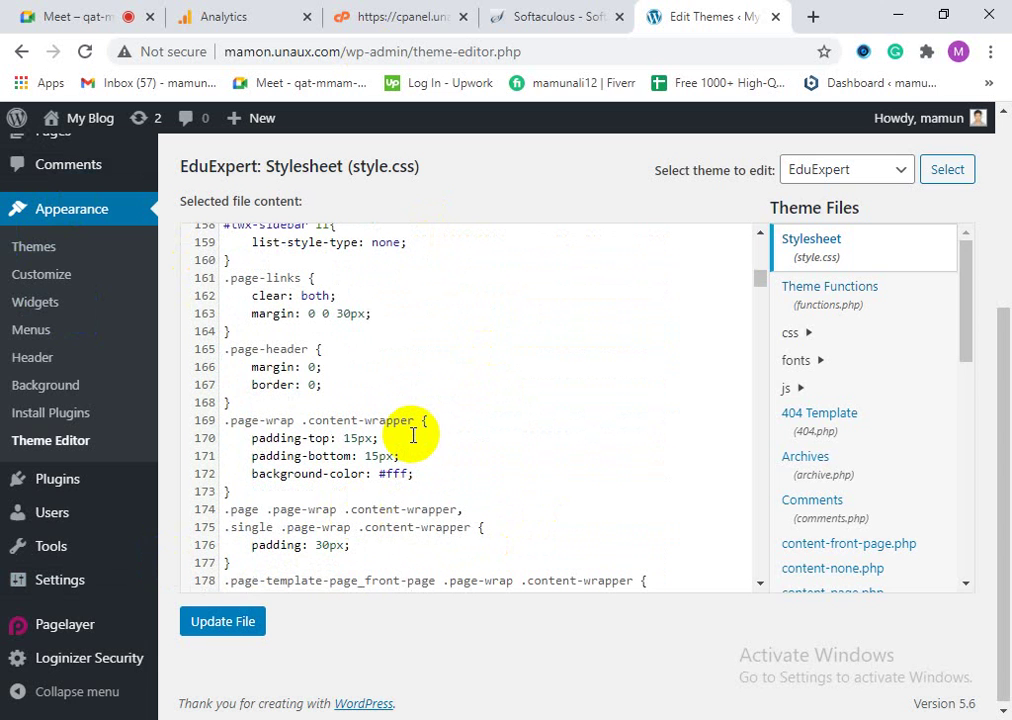
# Step: Briefly search the stylesheet for 'h1', then open the EduExpert customizer from Themes
pyautogui.hotkey('ctrl', 'f')
pyautogui.write('h')
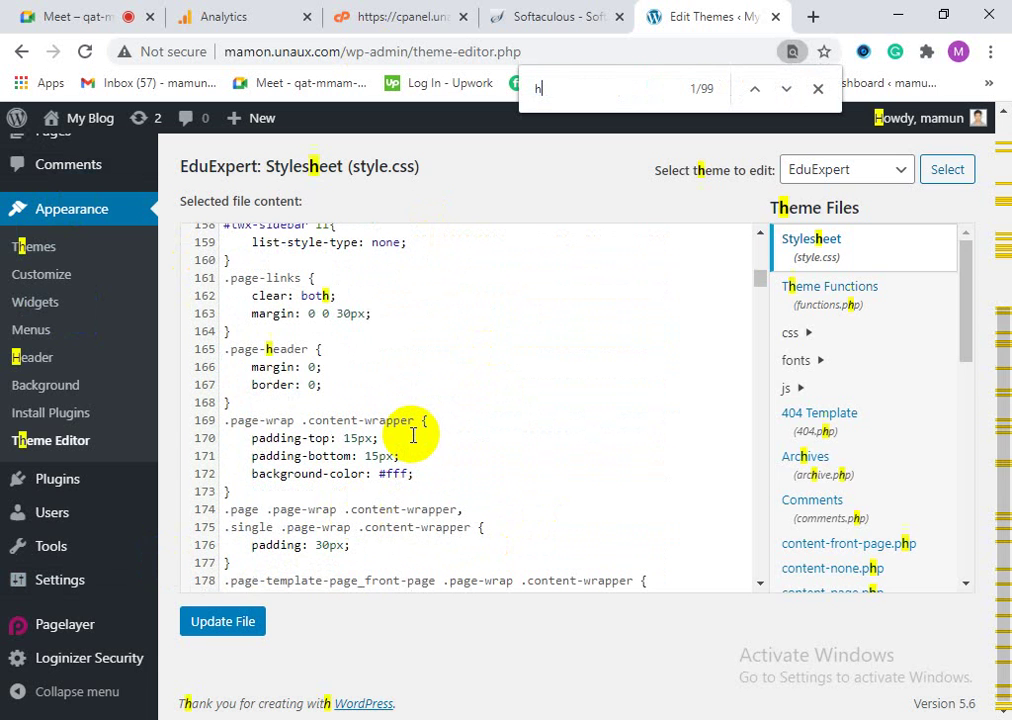
pyautogui.write('1')
pyautogui.press('BackSpace')
pyautogui.press('BackSpace')
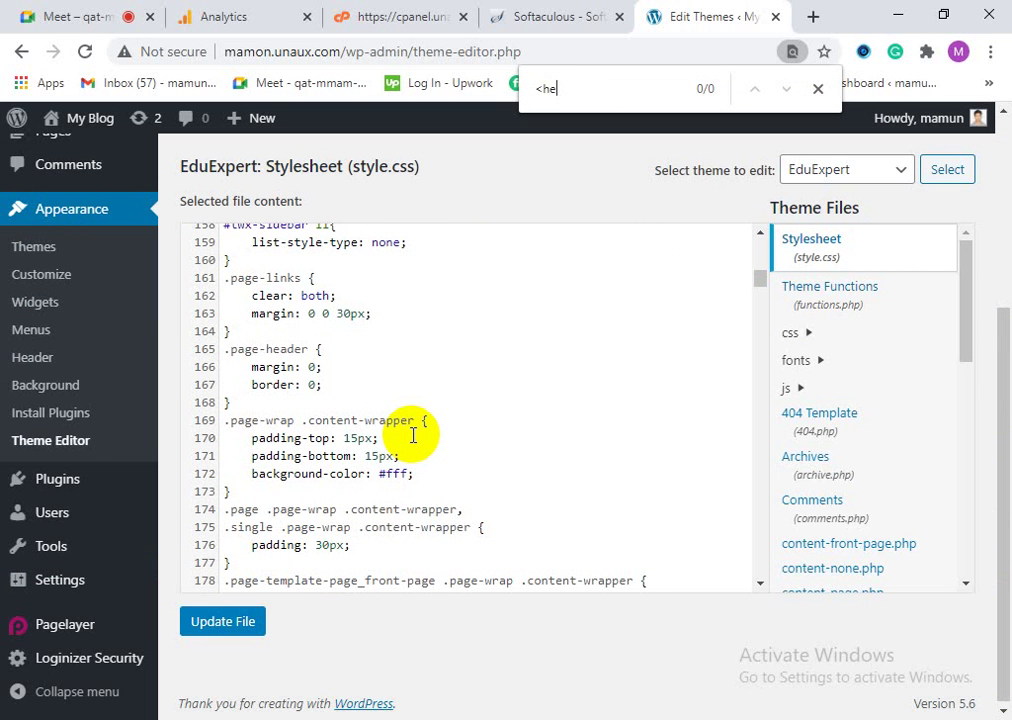
pyautogui.click(48, 254)
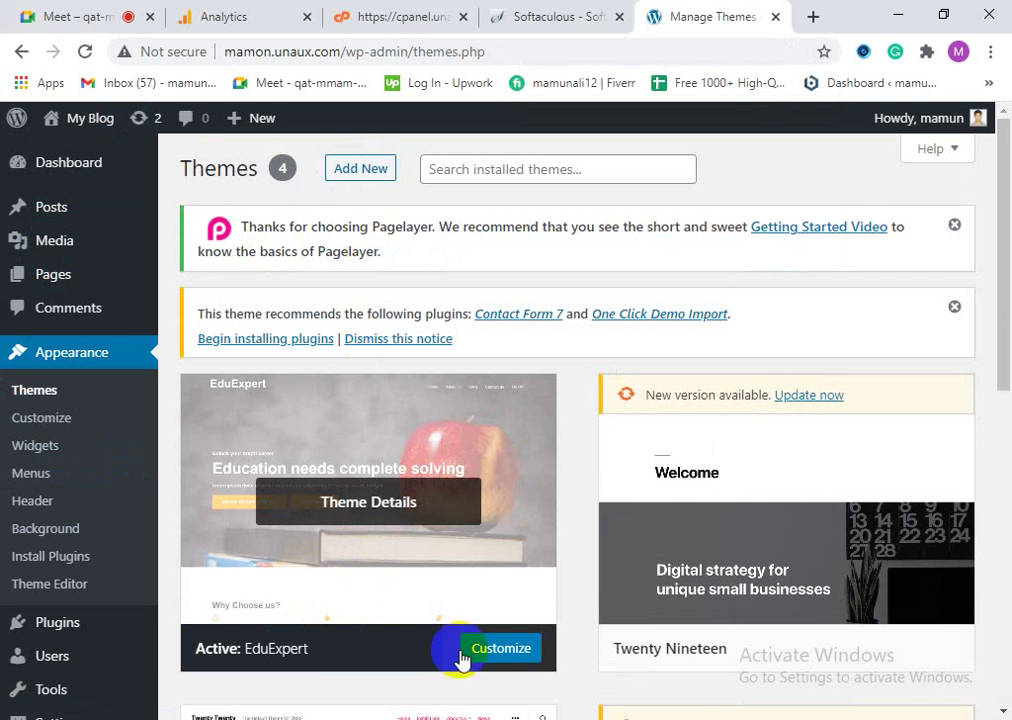
pyautogui.click(501, 650)
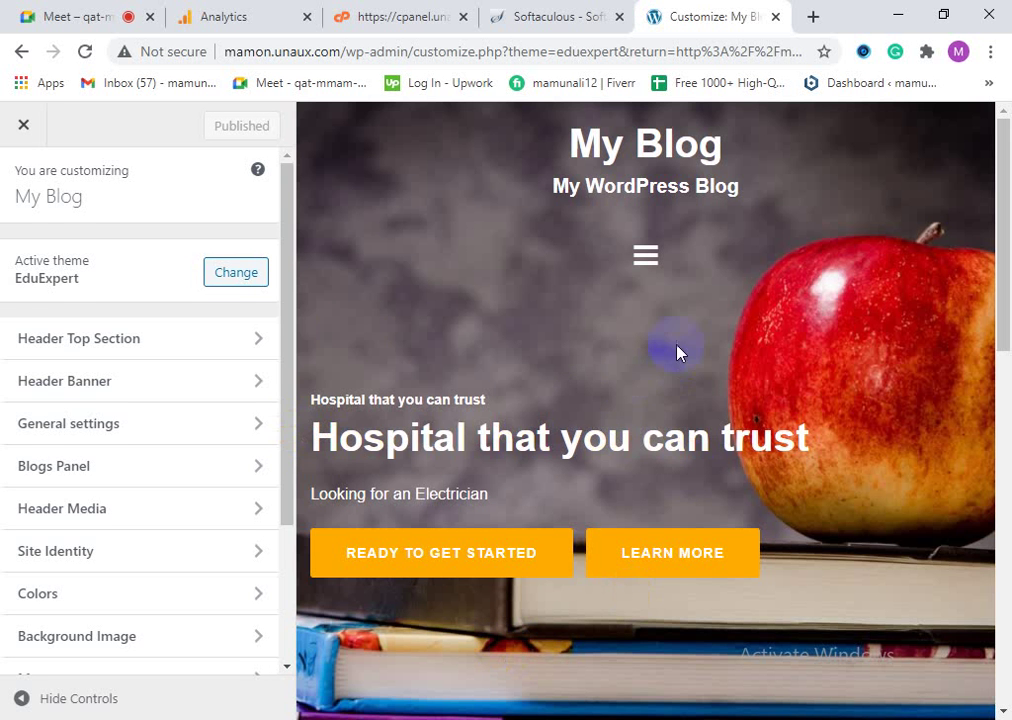
# Step: Browse the EduExpert customizer sections and Header Media panel, then exit to Themes
pyautogui.scroll(-2, 129, 615)
pyautogui.scroll(1, 150, 625)
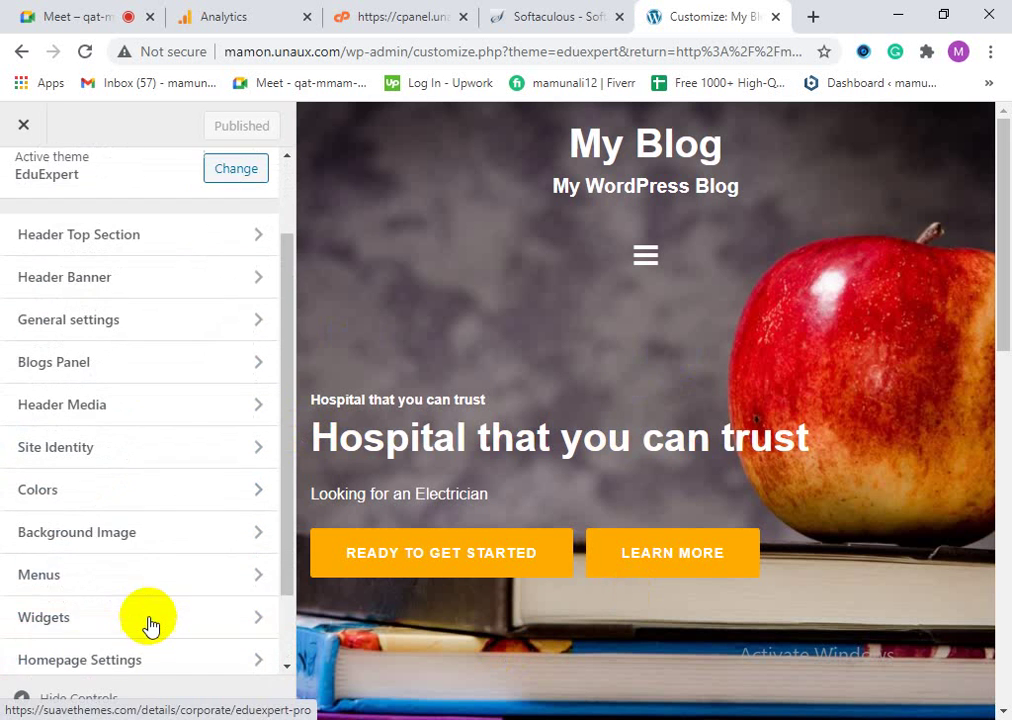
pyautogui.scroll(-2, 150, 625)
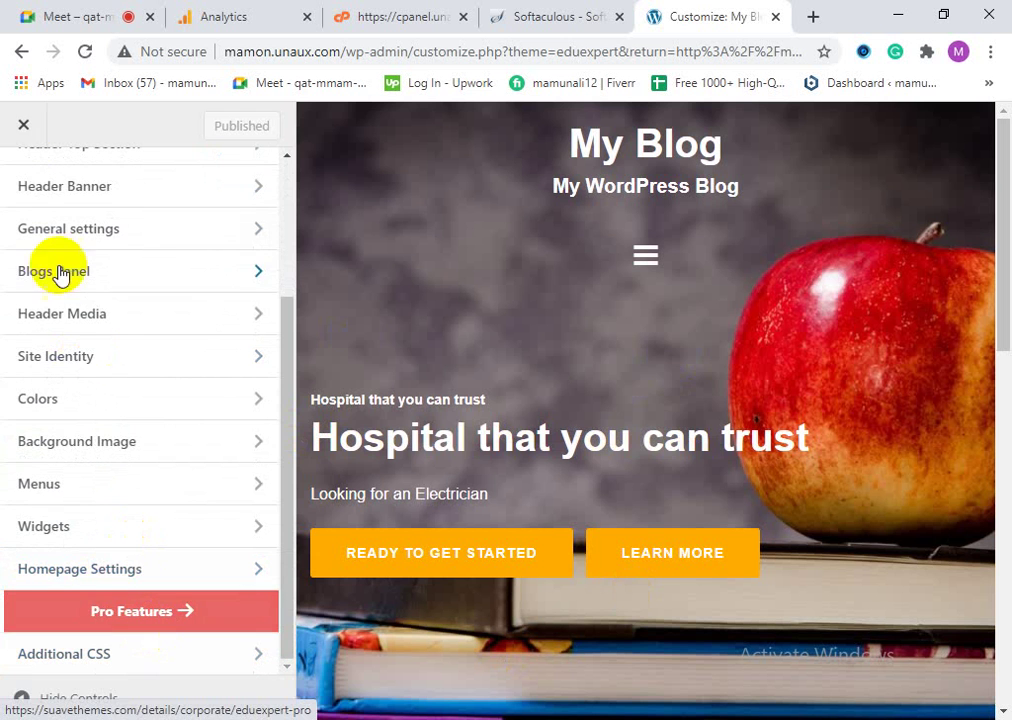
pyautogui.click(22, 125)
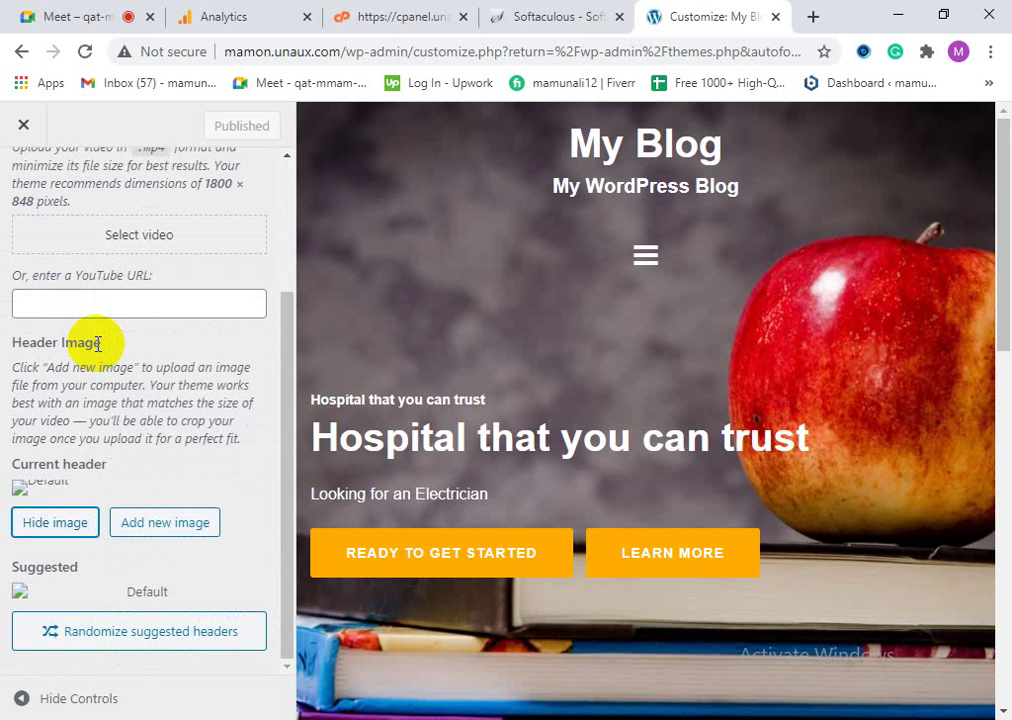
pyautogui.scroll(3, 101, 346)
pyautogui.scroll(-3, 122, 462)
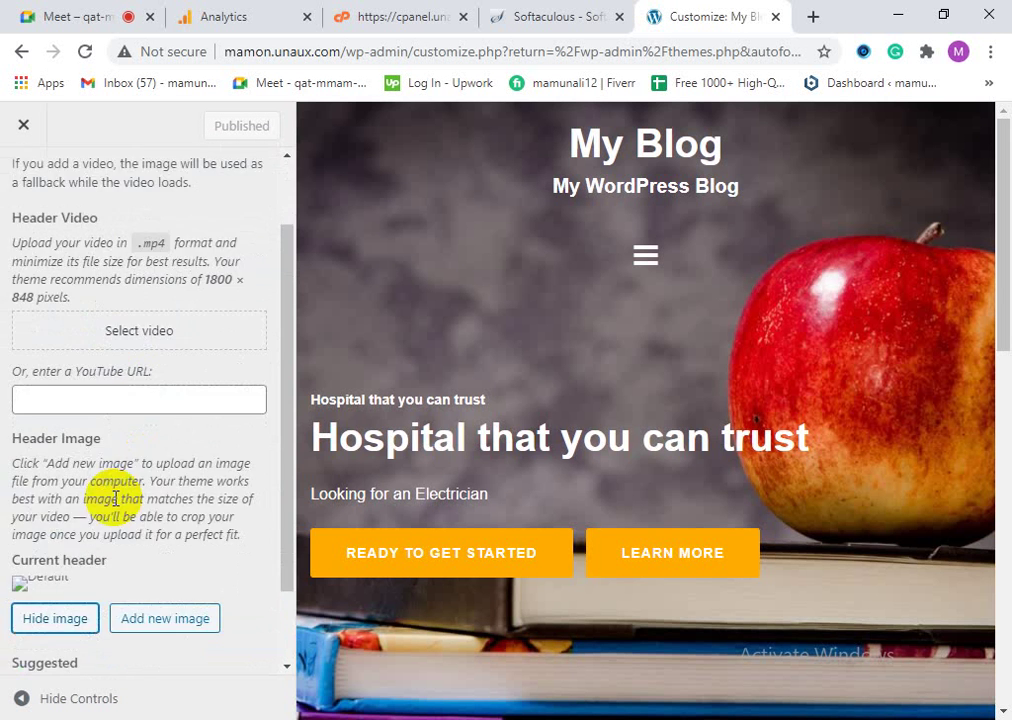
pyautogui.click(24, 127)
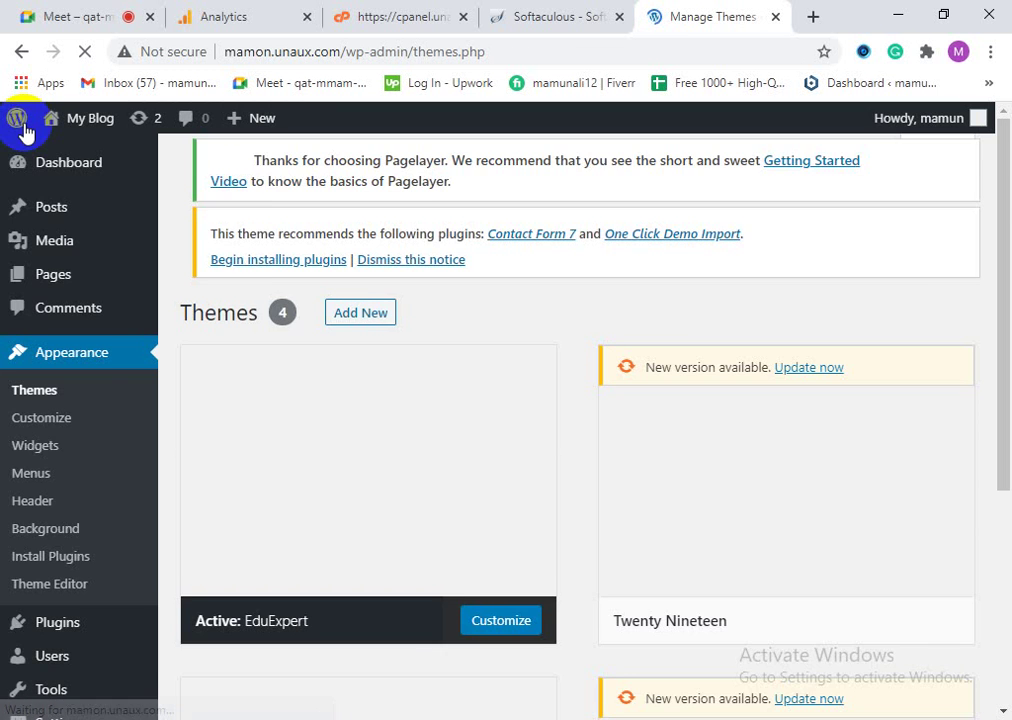
# Step: With Twenty Nineteen active, open the live site in a new tab and close Softaculous
pyautogui.scroll(-2, 866, 527)
pyautogui.scroll(1, 888, 458)
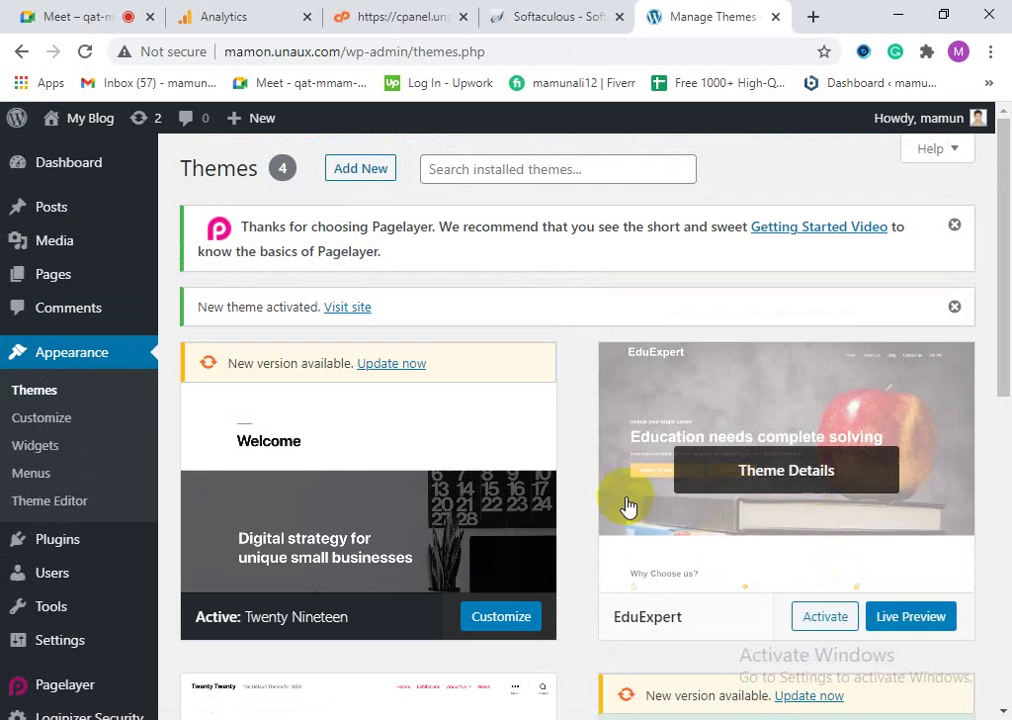
pyautogui.rightClick(335, 309)
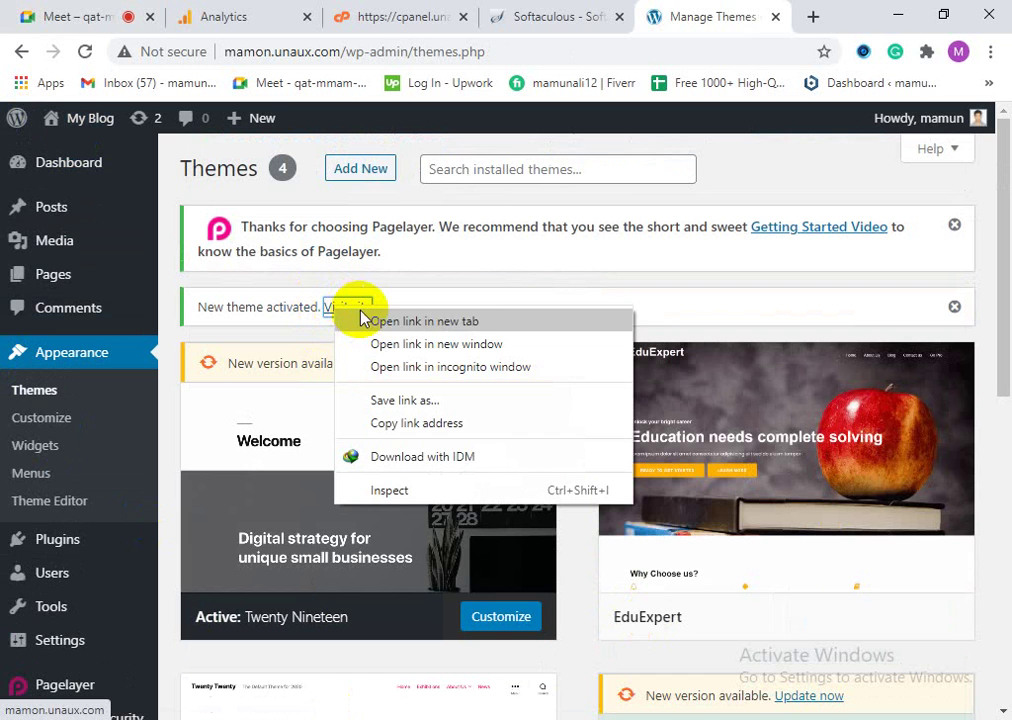
pyautogui.click(420, 321)
pyautogui.click(770, 10)
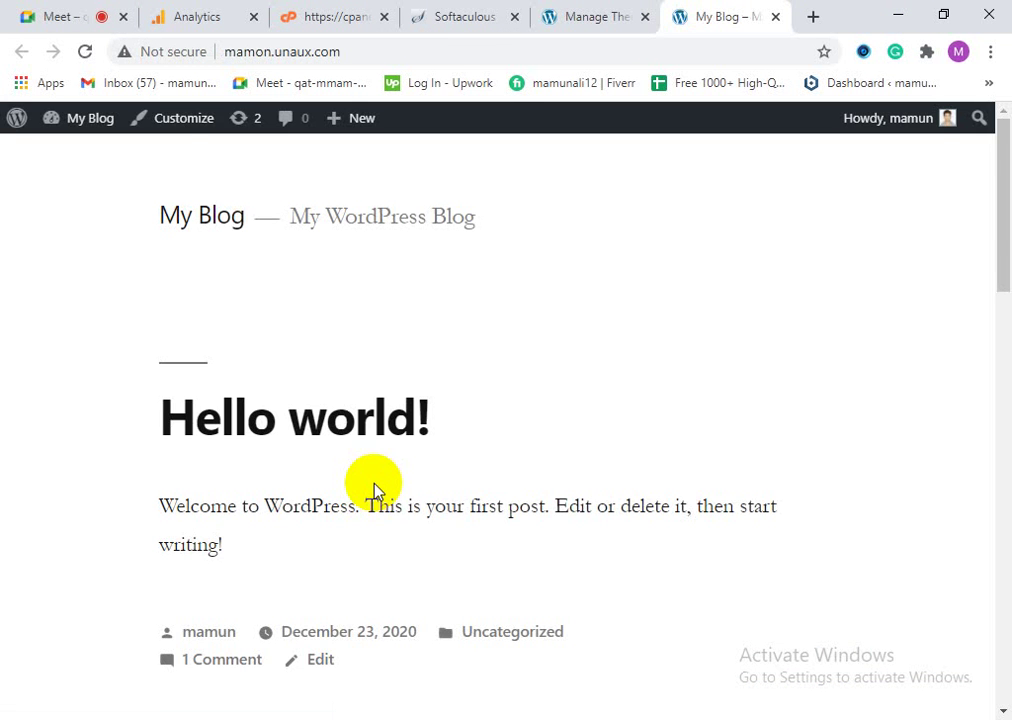
pyautogui.click(485, 10)
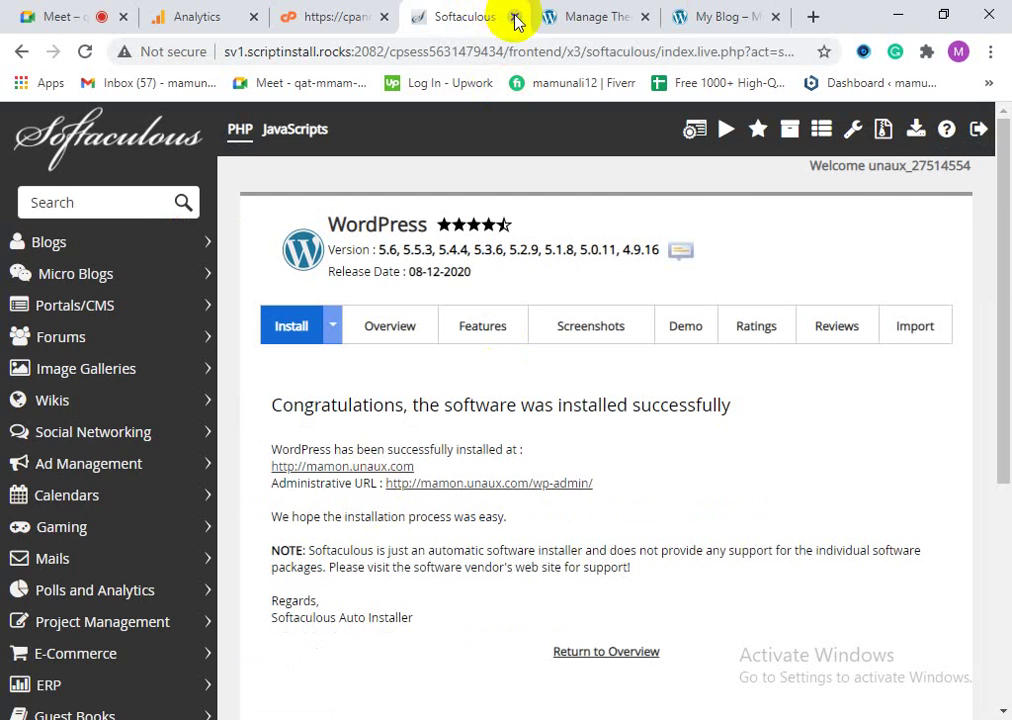
pyautogui.click(515, 18)
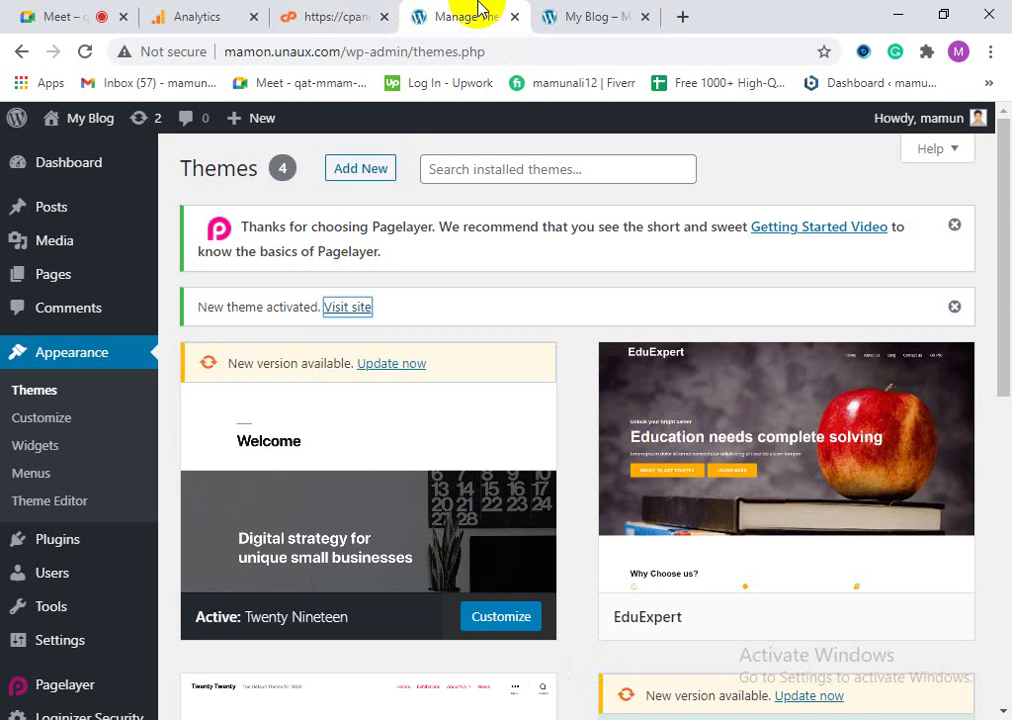
# Step: Scroll the live blog's home page and view its HTML page source
pyautogui.click(592, 12)
pyautogui.scroll(-10, 548, 448)
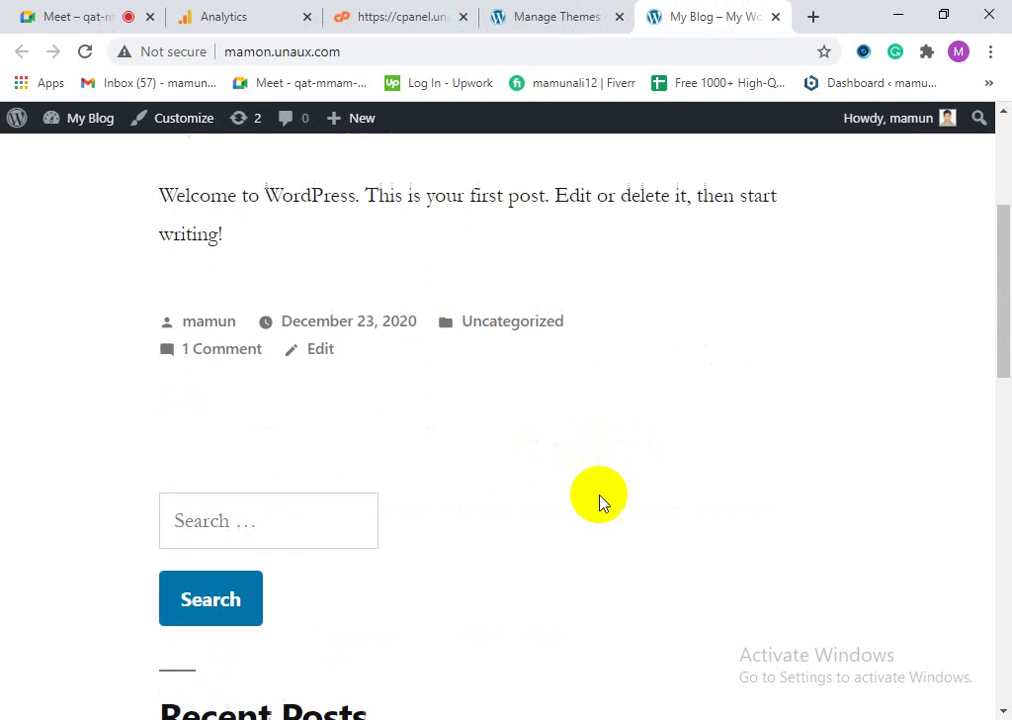
pyautogui.scroll(-4, 700, 528)
pyautogui.scroll(-4, 700, 528)
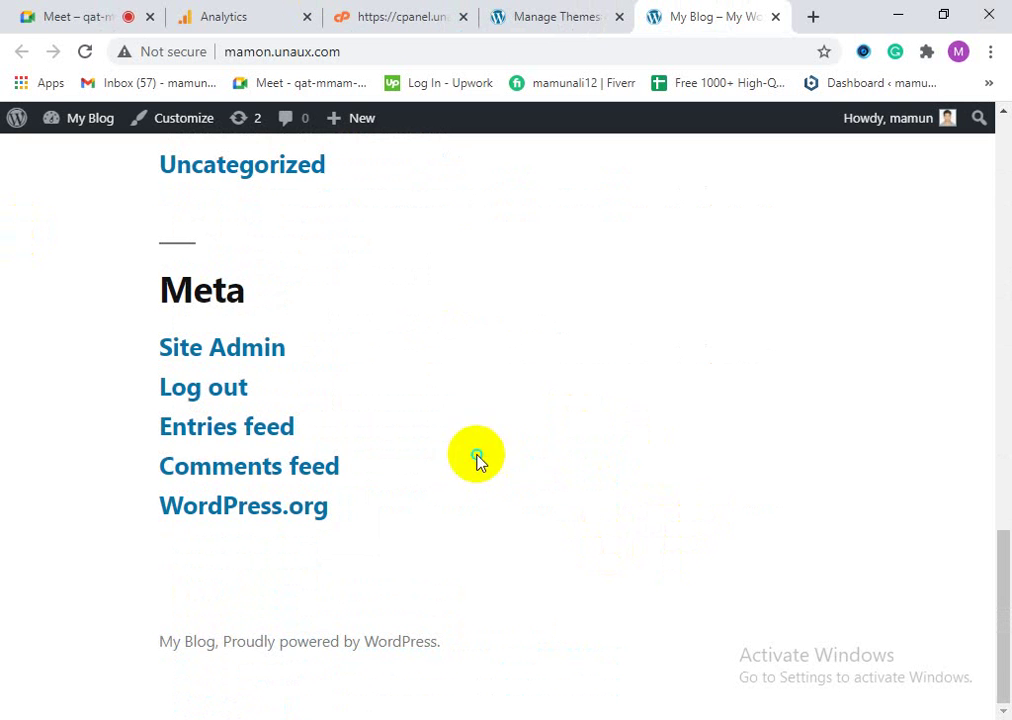
pyautogui.rightClick(478, 188)
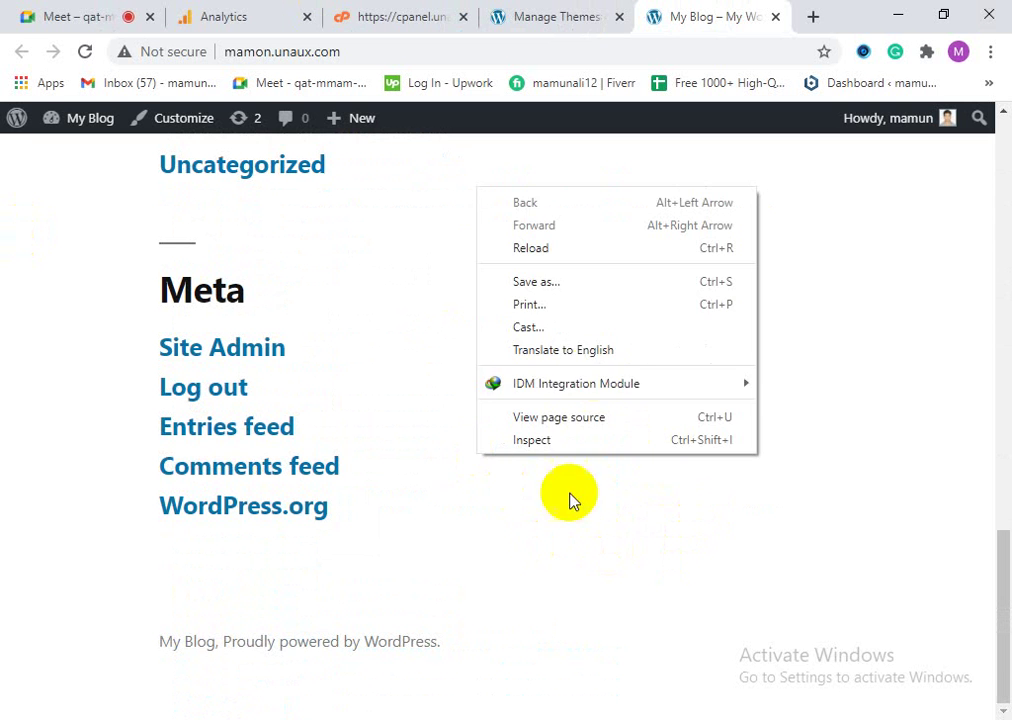
pyautogui.click(558, 418)
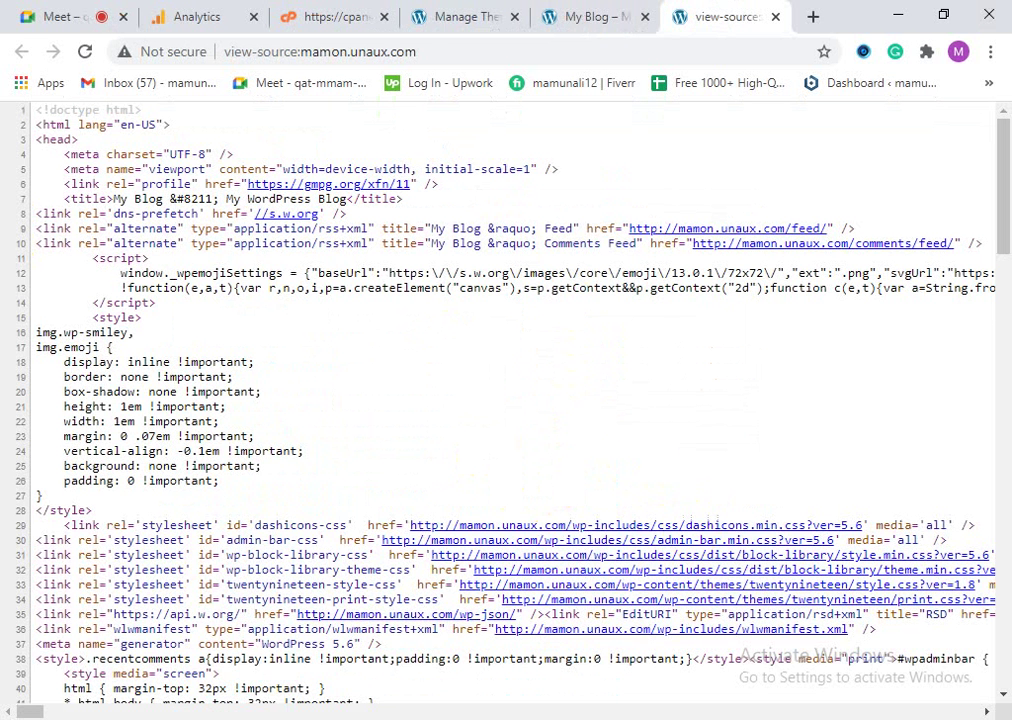
# Step: Scroll through the live home page's HTML source
pyautogui.scroll(-1, 226, 316)
pyautogui.scroll(1, 212, 392)
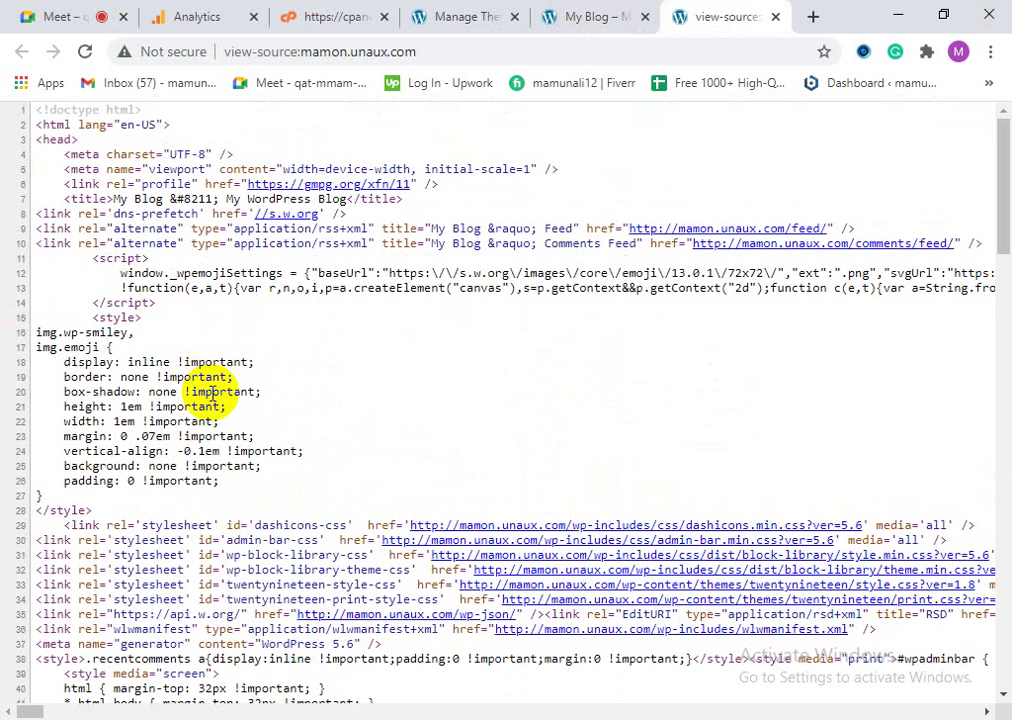
pyautogui.scroll(-6, 230, 400)
pyautogui.scroll(6, 240, 420)
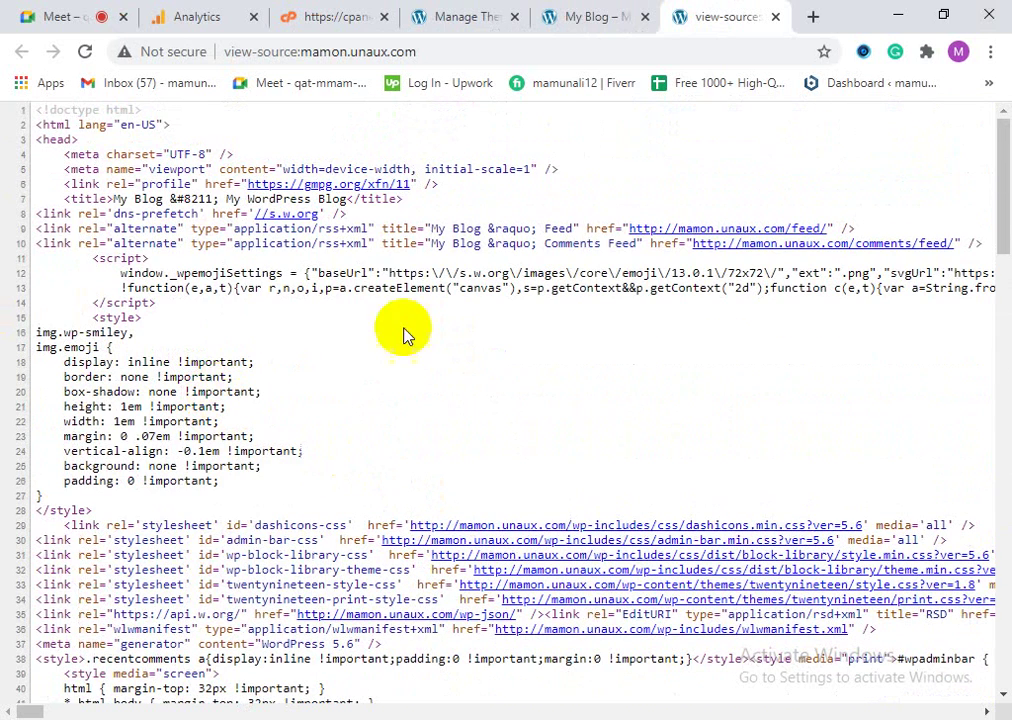
pyautogui.rightClick(452, 399)
pyautogui.click(528, 333)
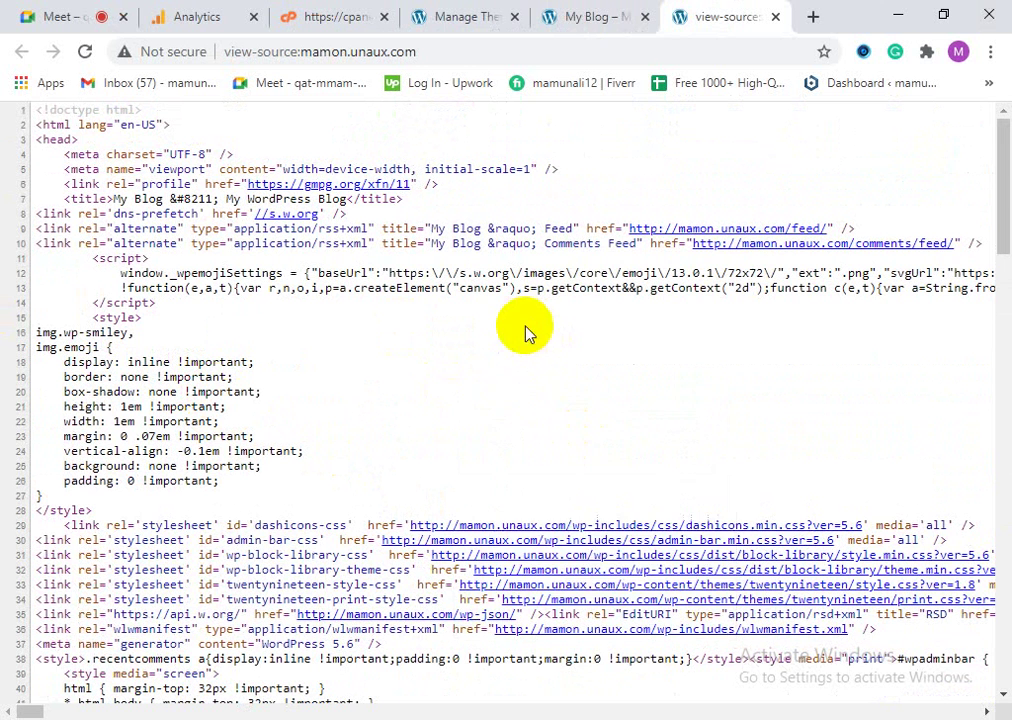
pyautogui.rightClick(486, 366)
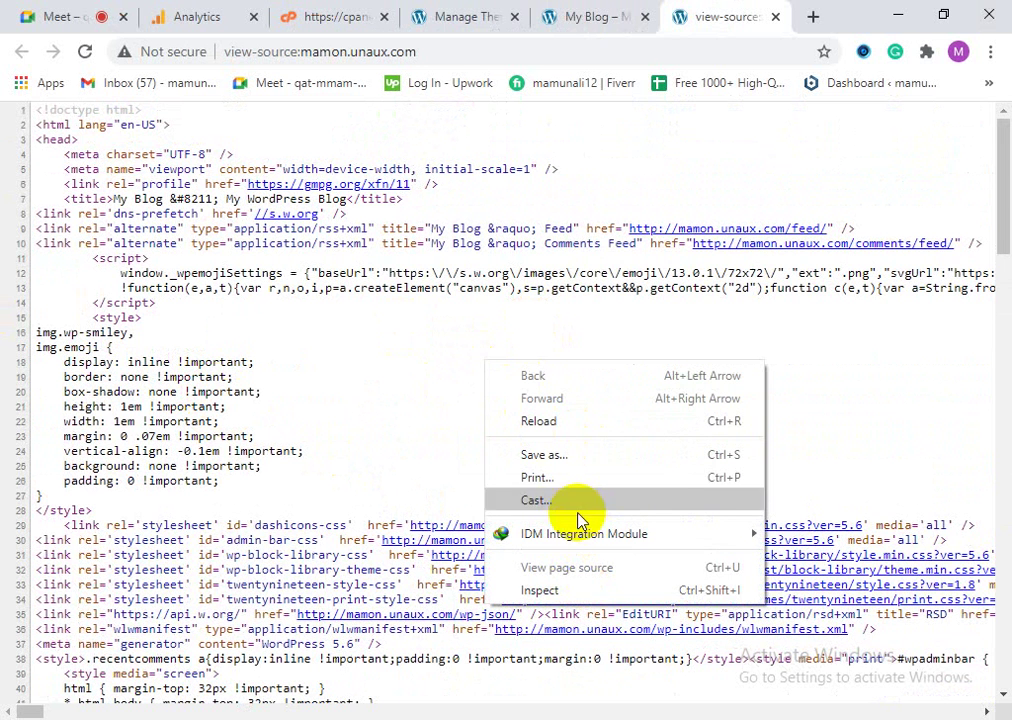
pyautogui.click(445, 430)
# Step: Search the source for the '<head' tag, then return to the WordPress Themes page
pyautogui.hotkey('ctrl', 'f')
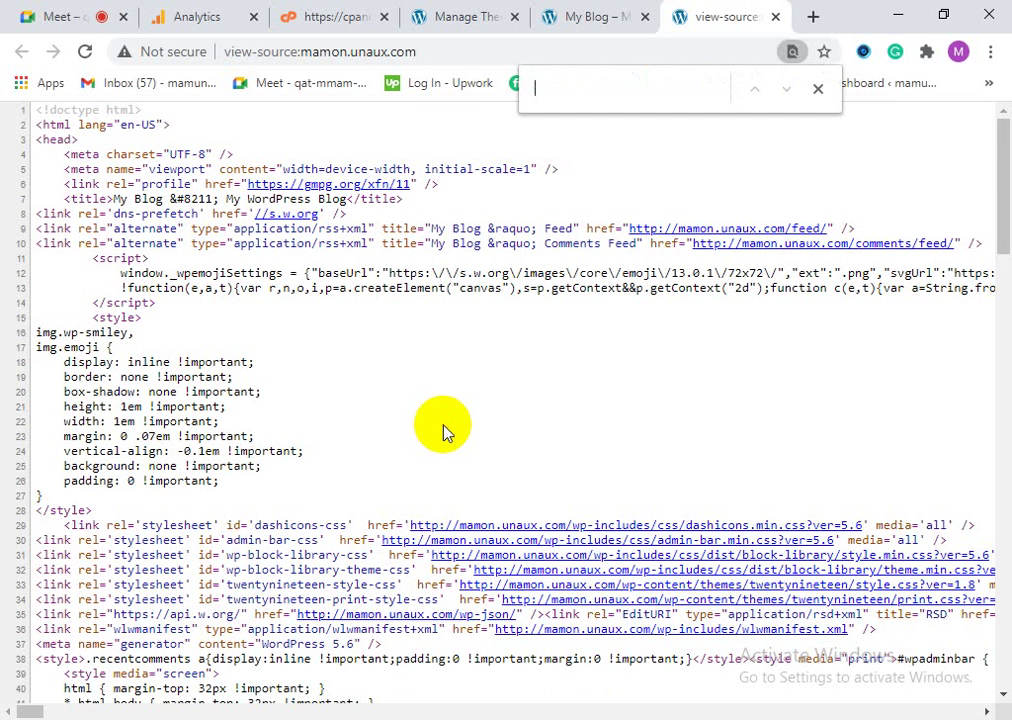
pyautogui.write('he')
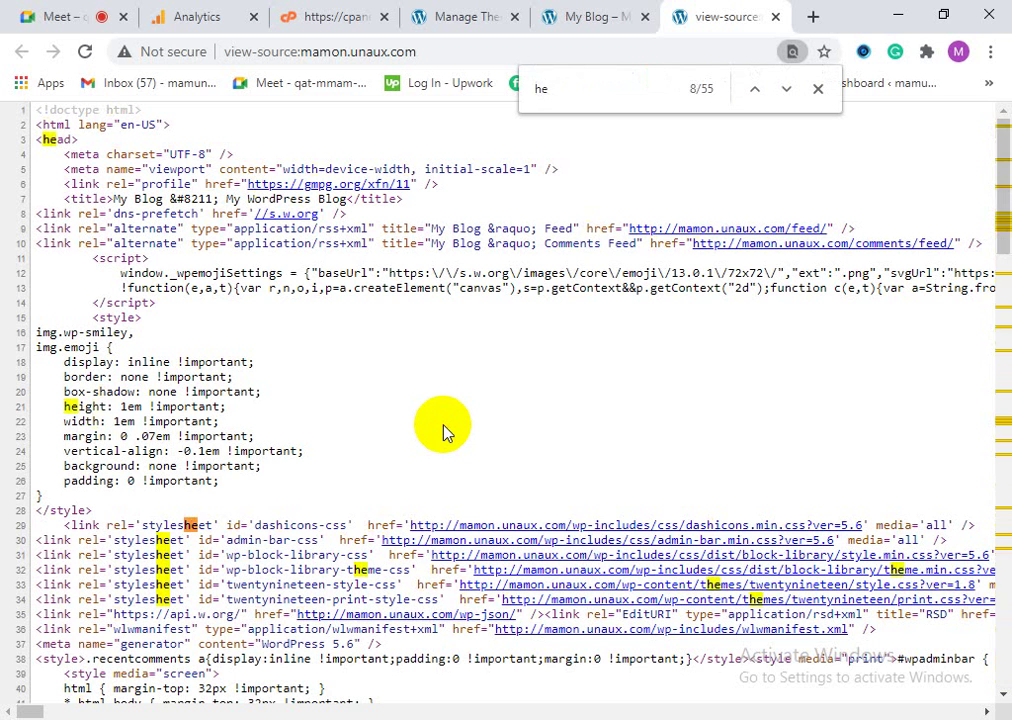
pyautogui.hotkey('ctrl', 'a')
pyautogui.press('BackSpace')
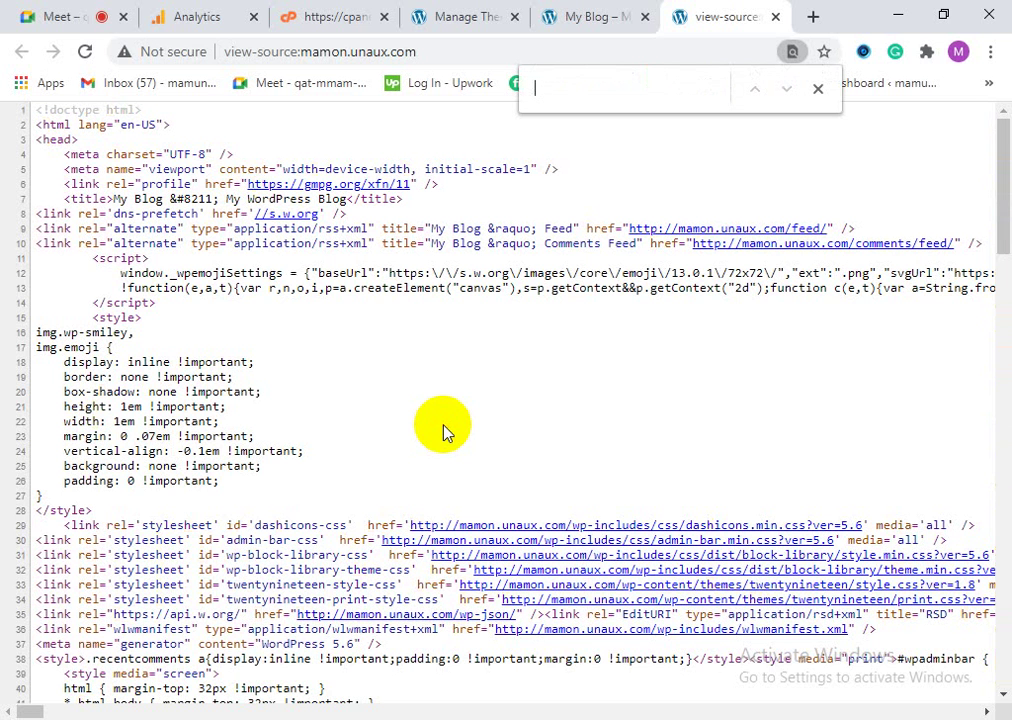
pyautogui.write(',')
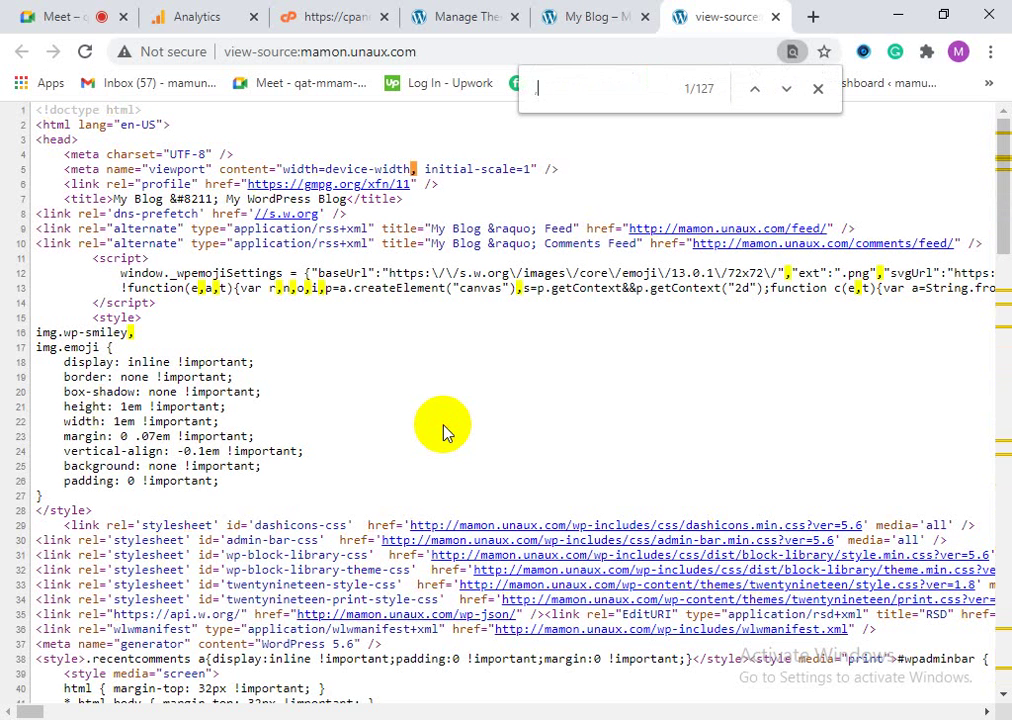
pyautogui.press('BackSpace')
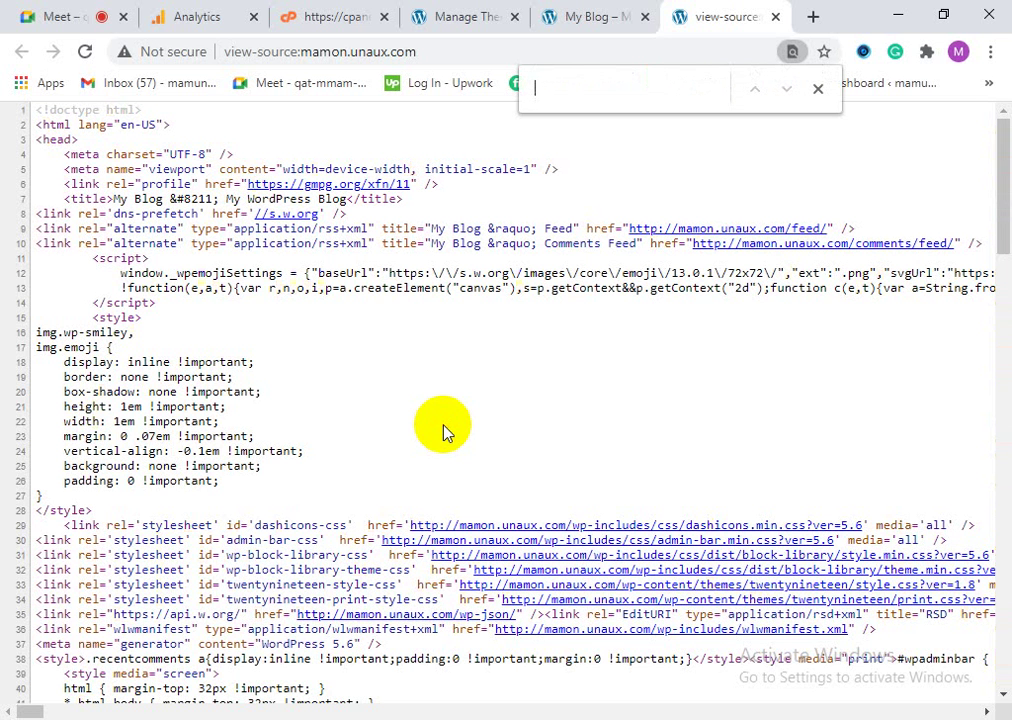
pyautogui.write('<')
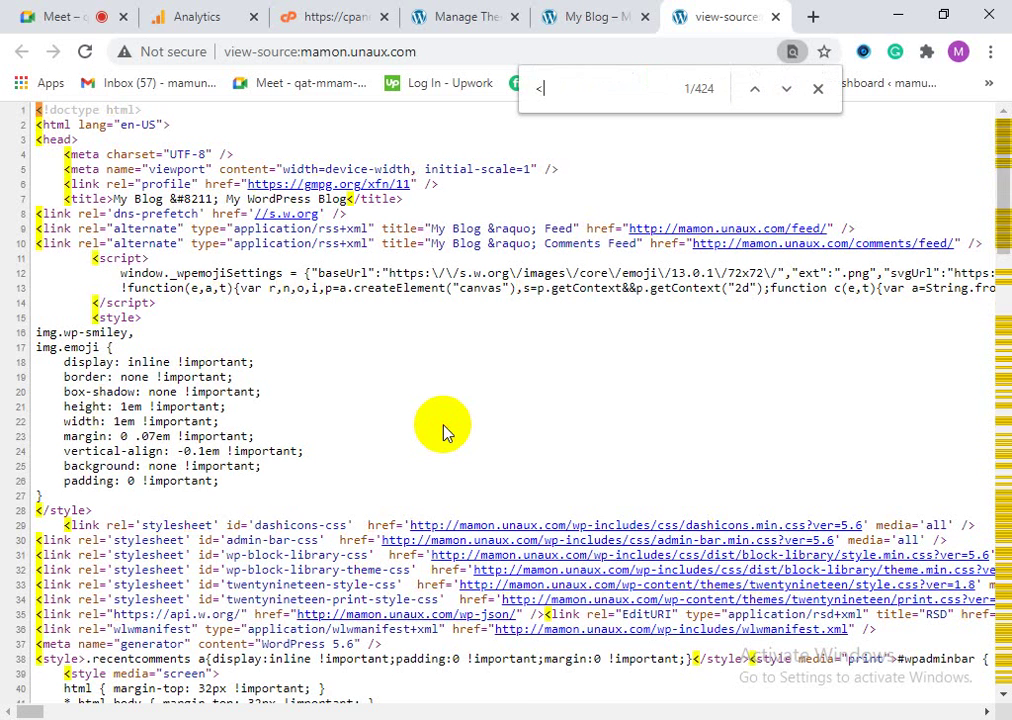
pyautogui.write('head')
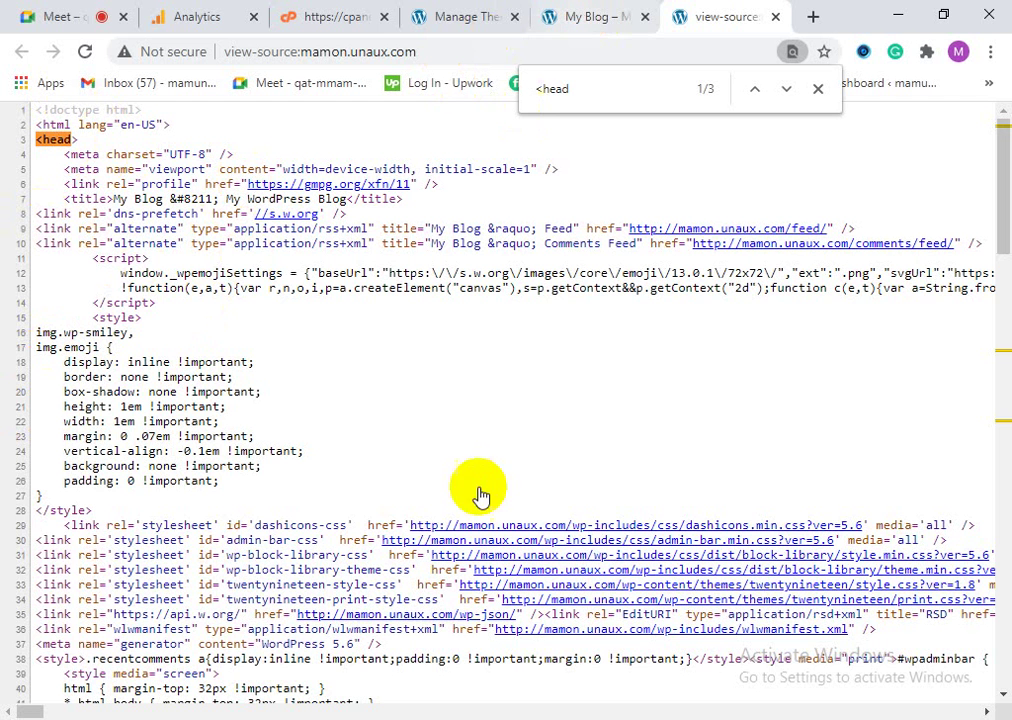
pyautogui.click(360, 18)
pyautogui.click(455, 16)
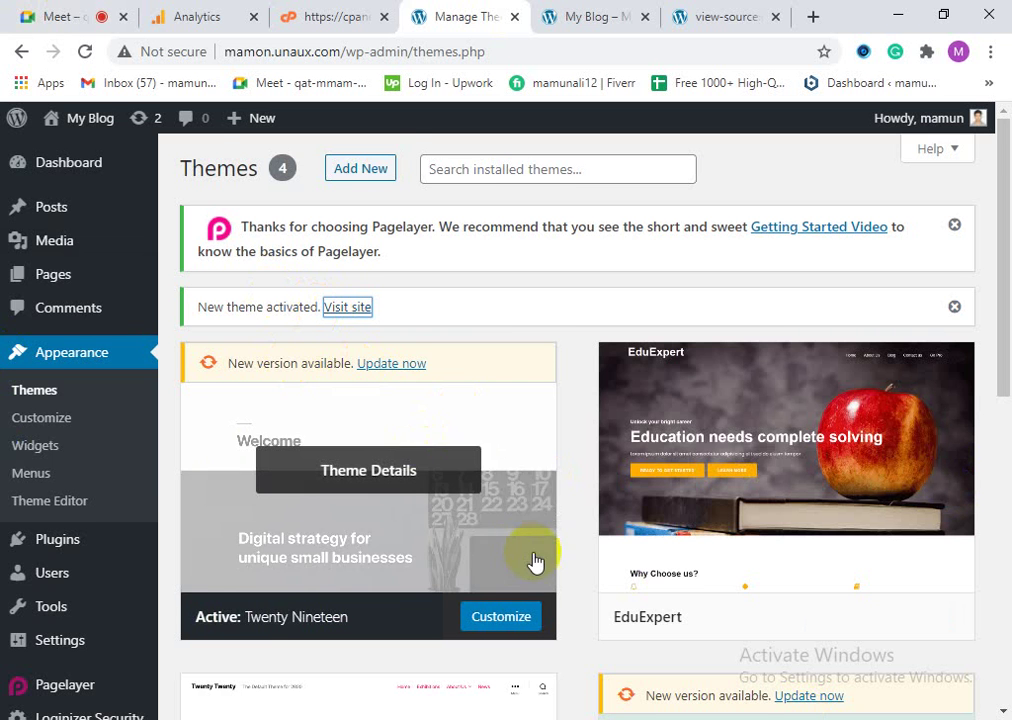
pyautogui.scroll(-1, 510, 556)
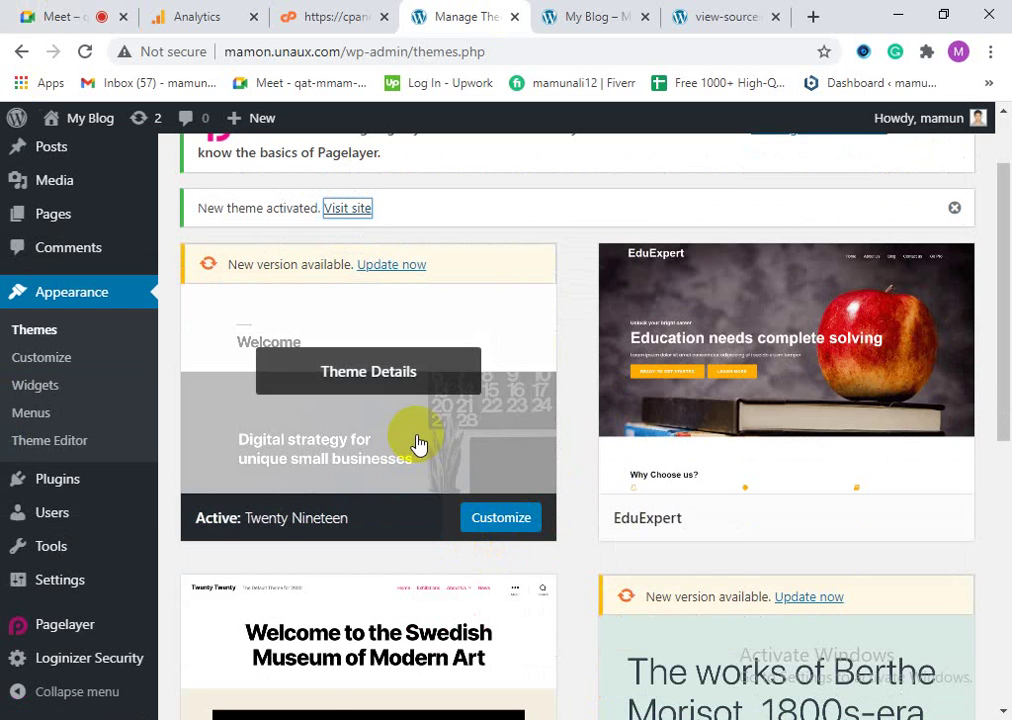
pyautogui.click(388, 443)
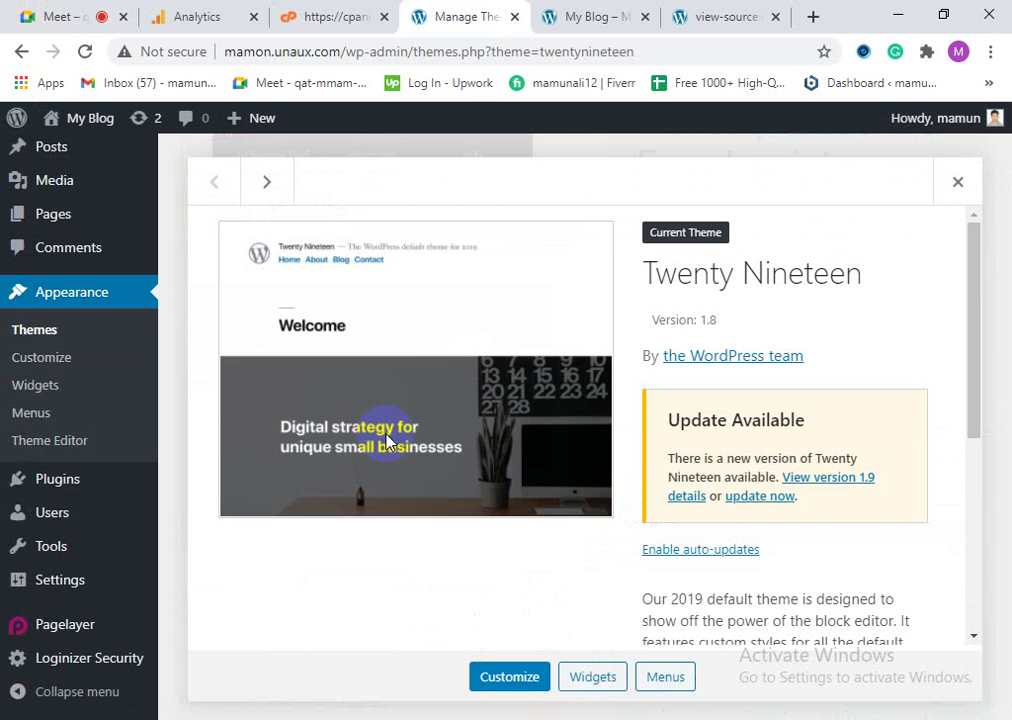
pyautogui.scroll(-3, 540, 548)
pyautogui.scroll(3, 555, 558)
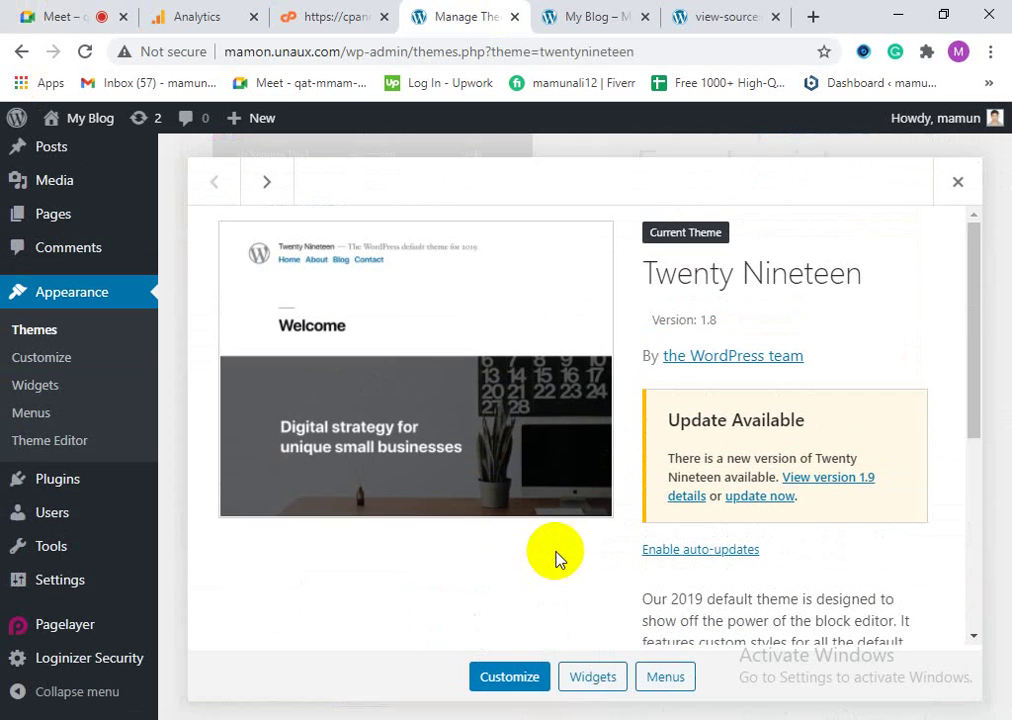
pyautogui.scroll(-5, 682, 474)
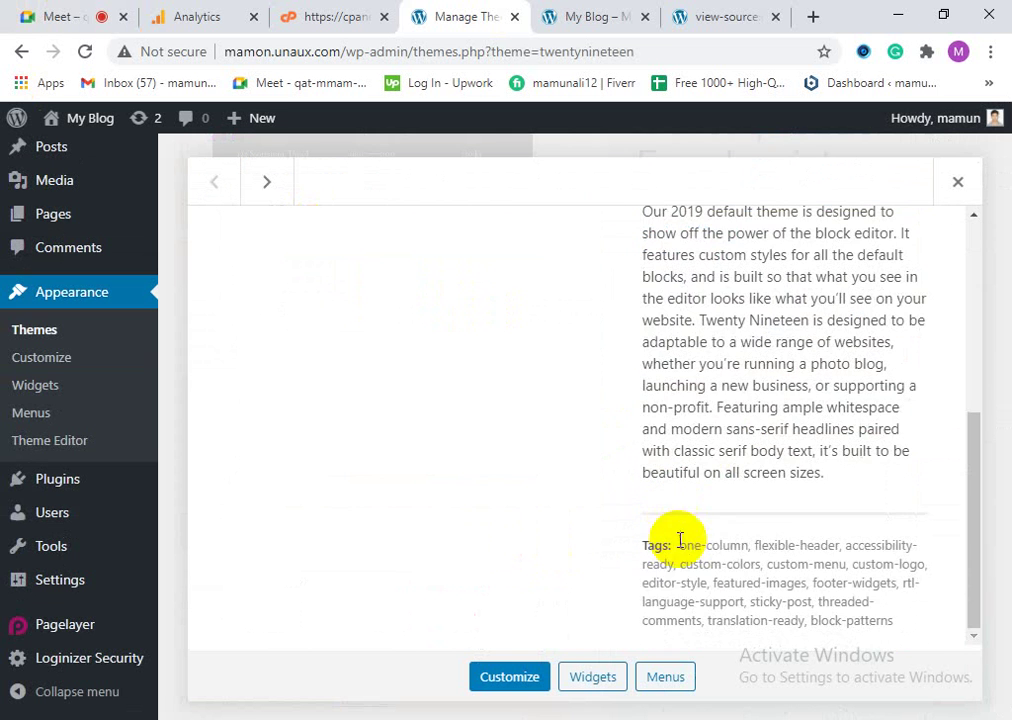
pyautogui.click(533, 678)
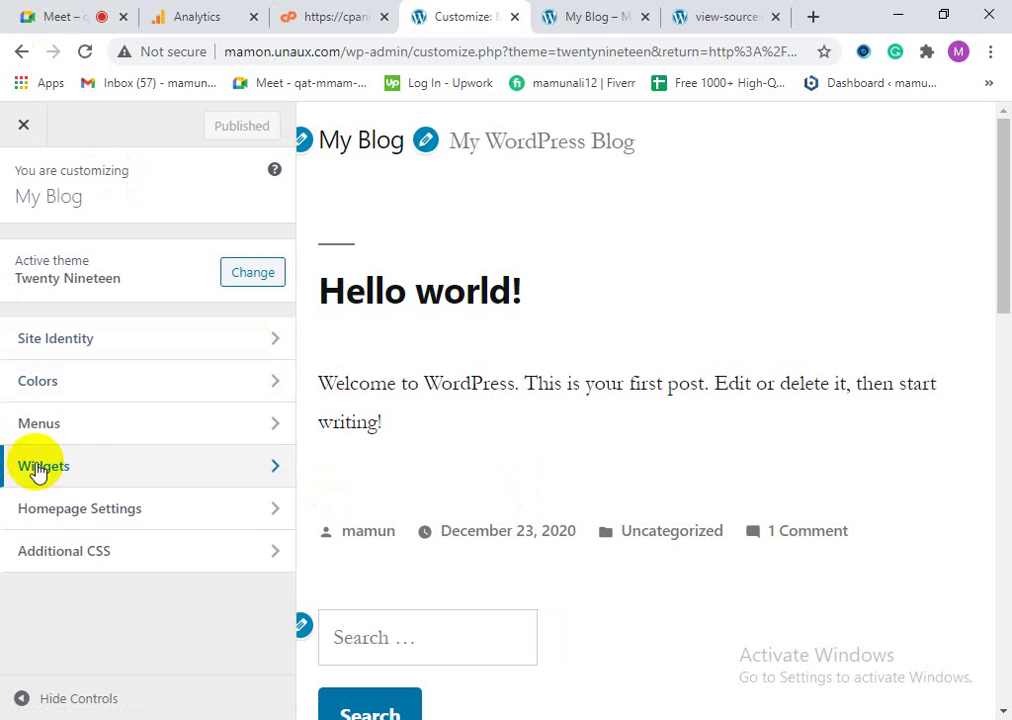
pyautogui.click(97, 551)
pyautogui.scroll(-4, 197, 361)
pyautogui.scroll(1, 197, 440)
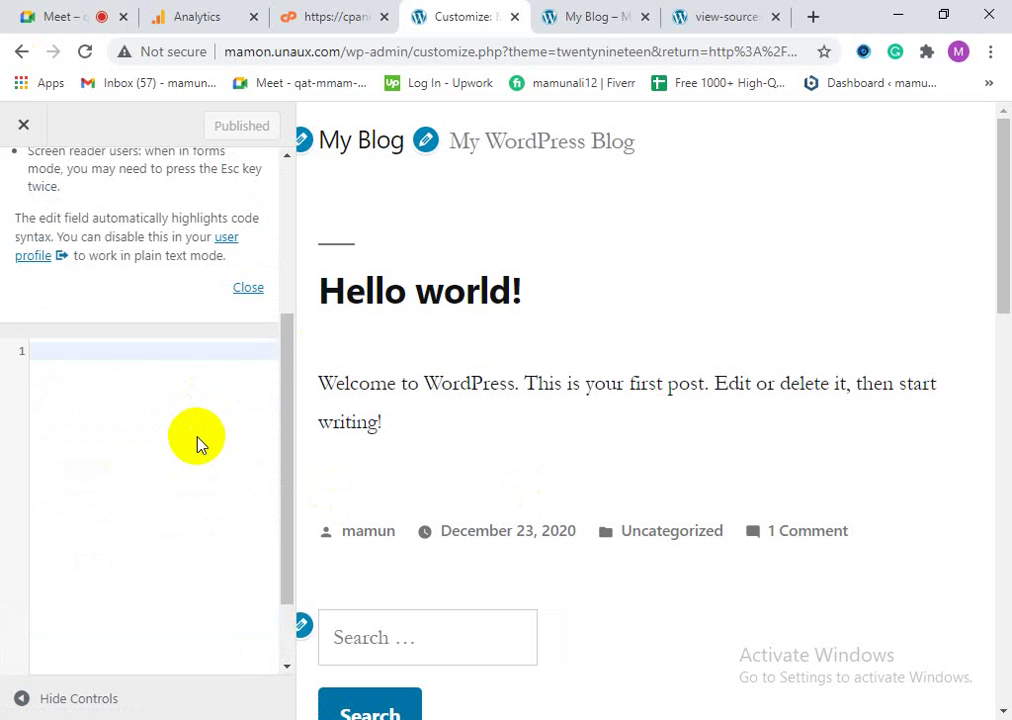
pyautogui.scroll(3, 197, 445)
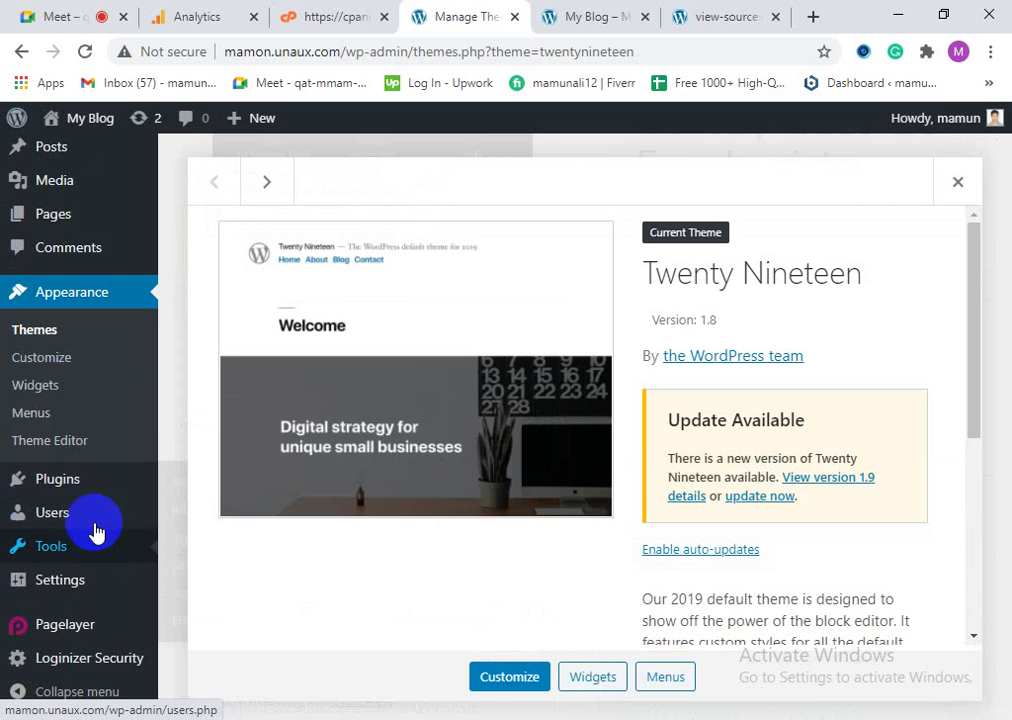
# Step: Open the Theme Editor, glance at the Customizer's CSS editor, and return
pyautogui.click(68, 450)
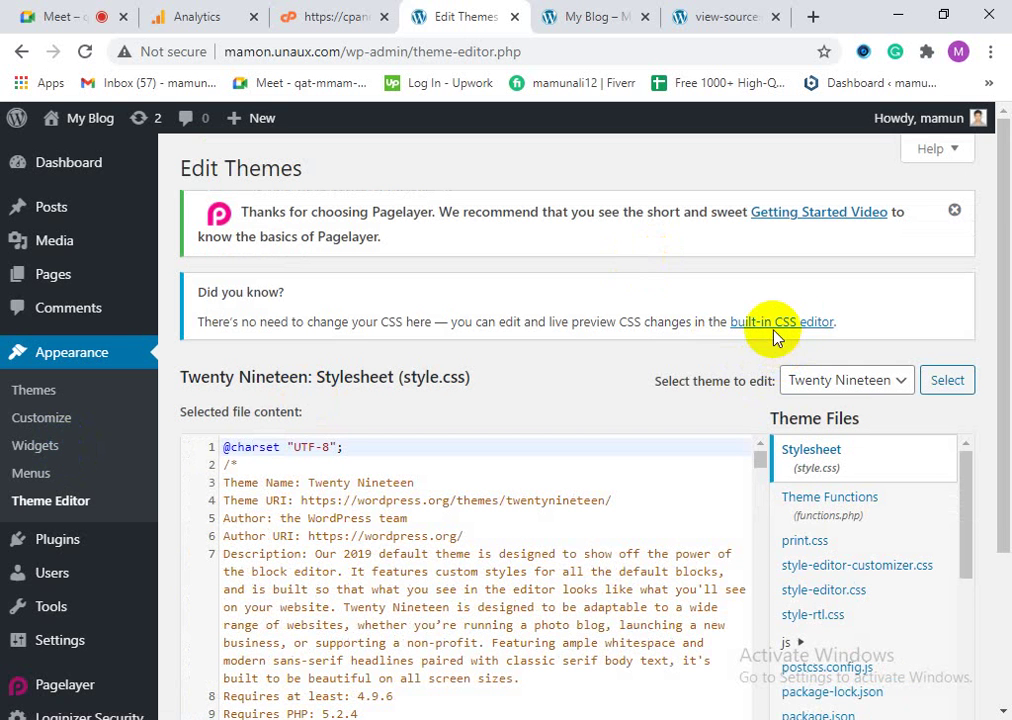
pyautogui.click(774, 326)
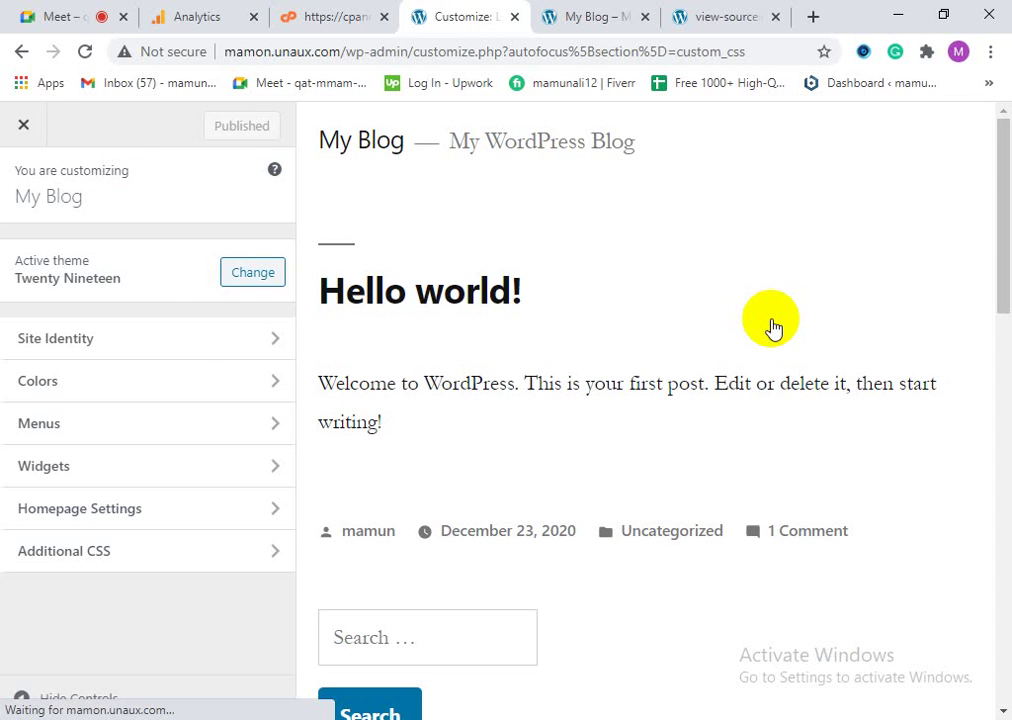
pyautogui.scroll(-4, 237, 467)
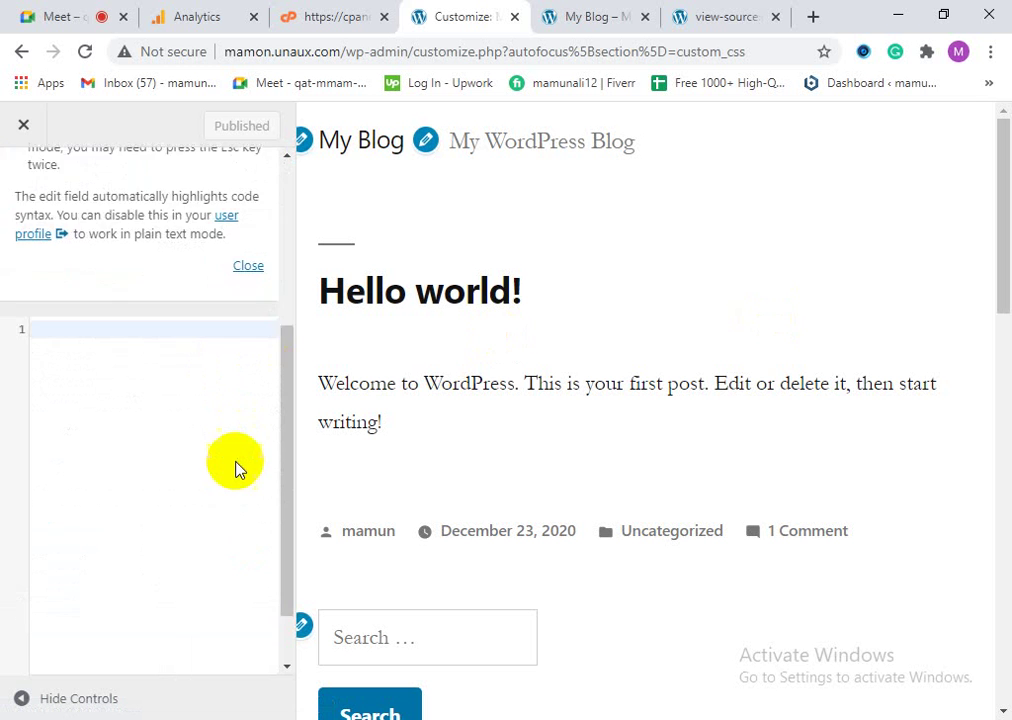
pyautogui.scroll(4, 237, 527)
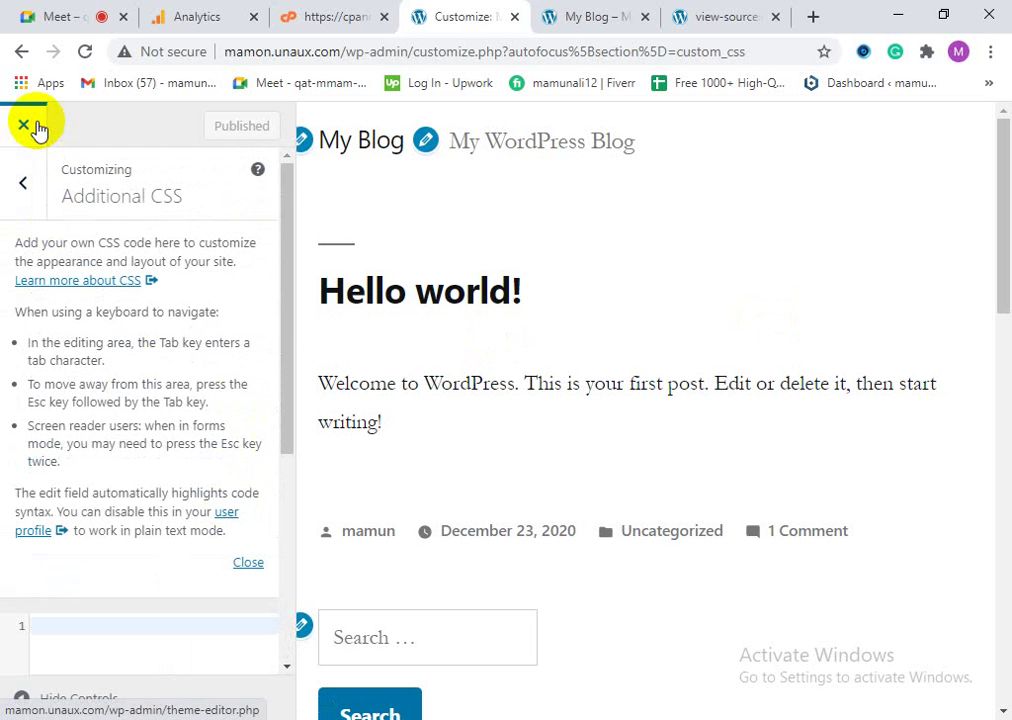
pyautogui.click(36, 127)
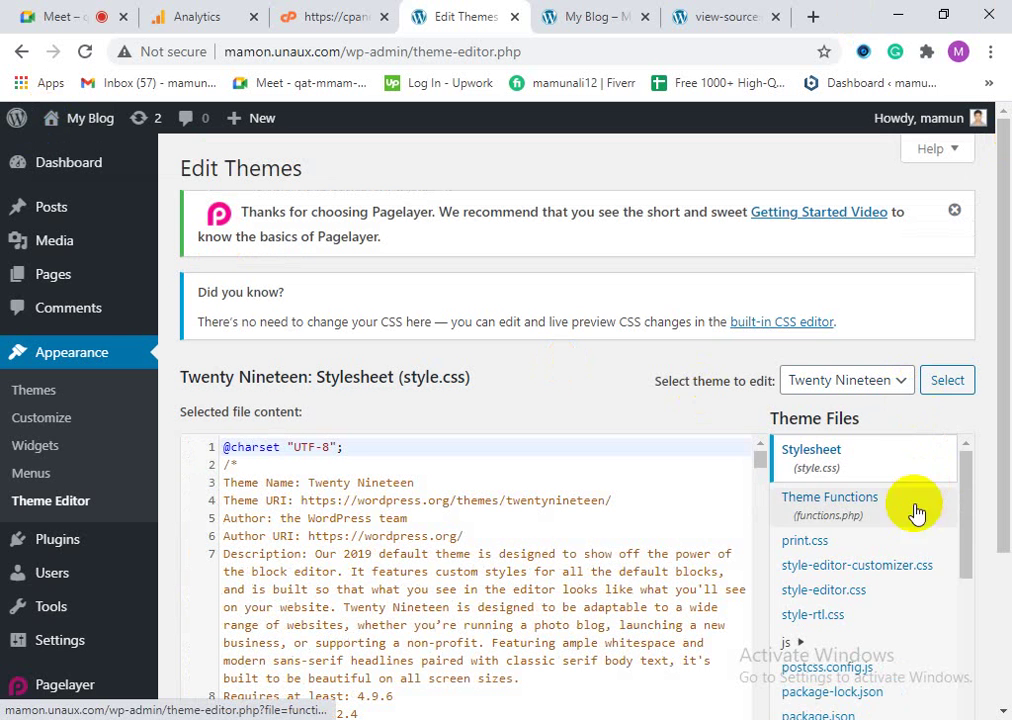
# Step: Scroll through the Twenty Nineteen style.css stylesheet, briefly trying a find-in-page search
pyautogui.scroll(-6, 938, 590)
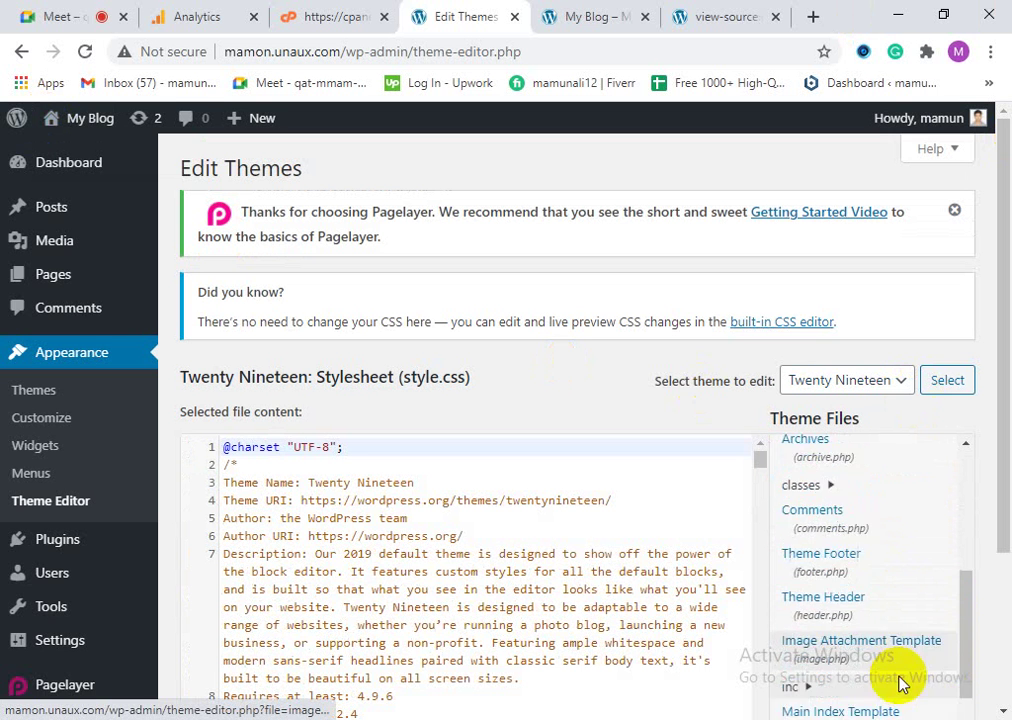
pyautogui.scroll(-1, 382, 586)
pyautogui.scroll(1, 382, 586)
pyautogui.scroll(-5, 350, 560)
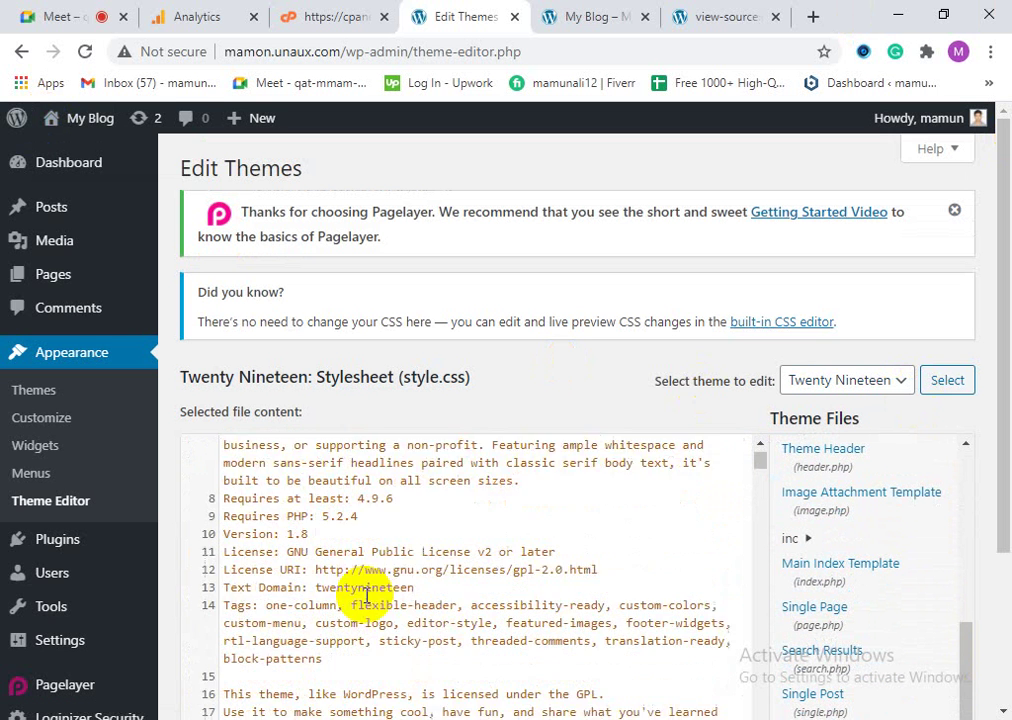
pyautogui.scroll(-4, 386, 655)
pyautogui.scroll(-15, 321, 615)
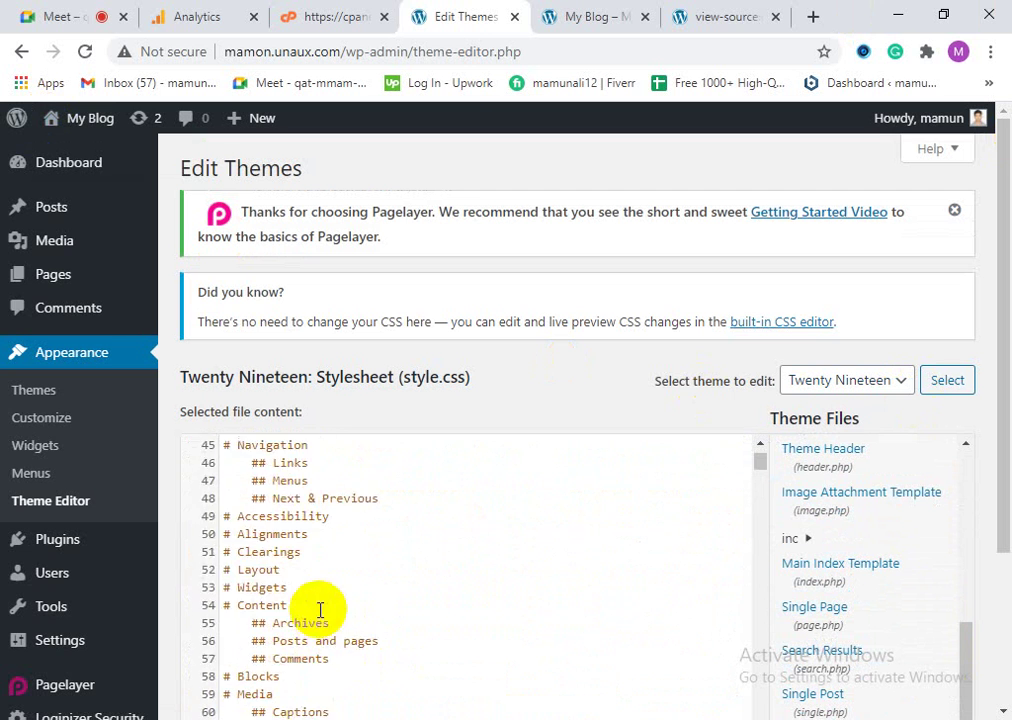
pyautogui.scroll(-2, 336, 660)
pyautogui.scroll(4, 342, 665)
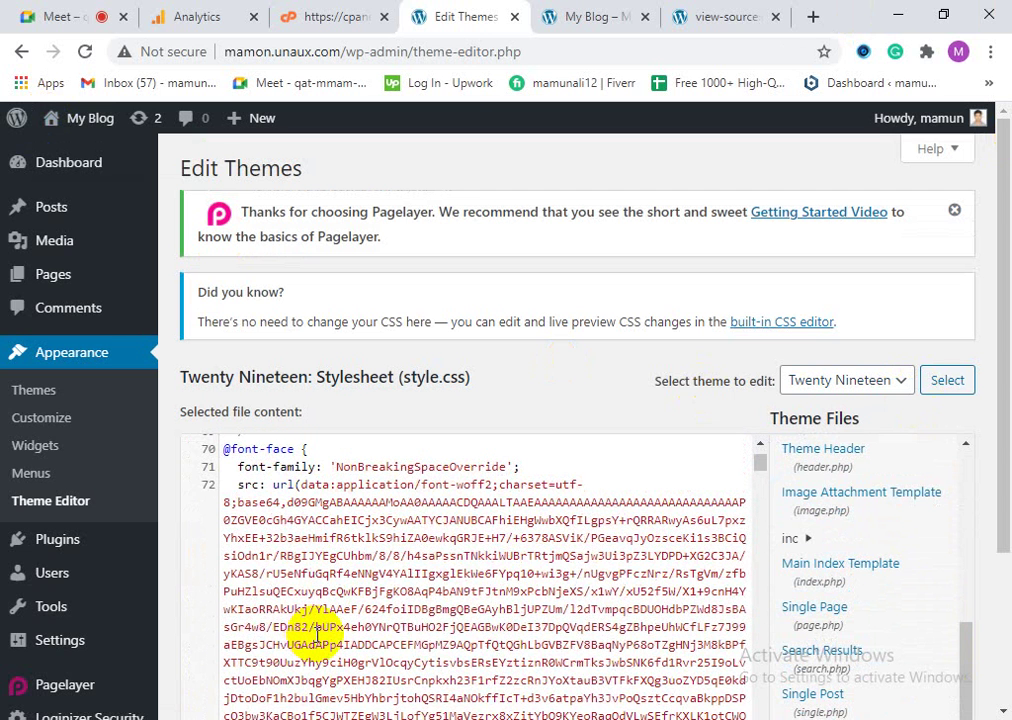
pyautogui.hotkey('ctrl', 'f')
pyautogui.write('f')
pyautogui.press('BackSpace')
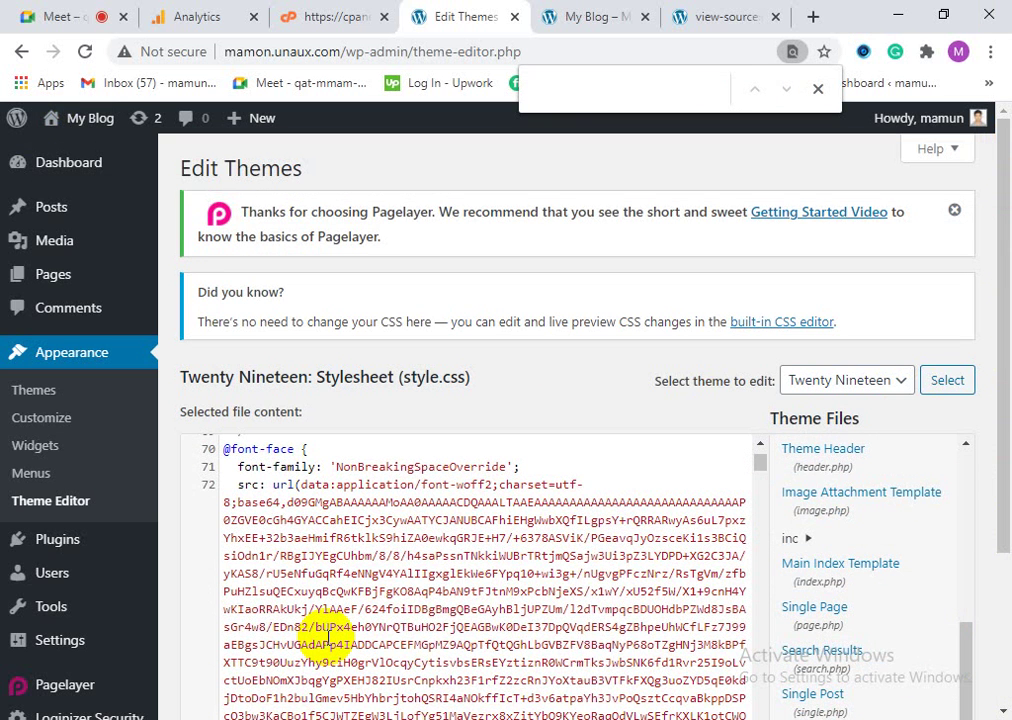
pyautogui.scroll(-10, 350, 565)
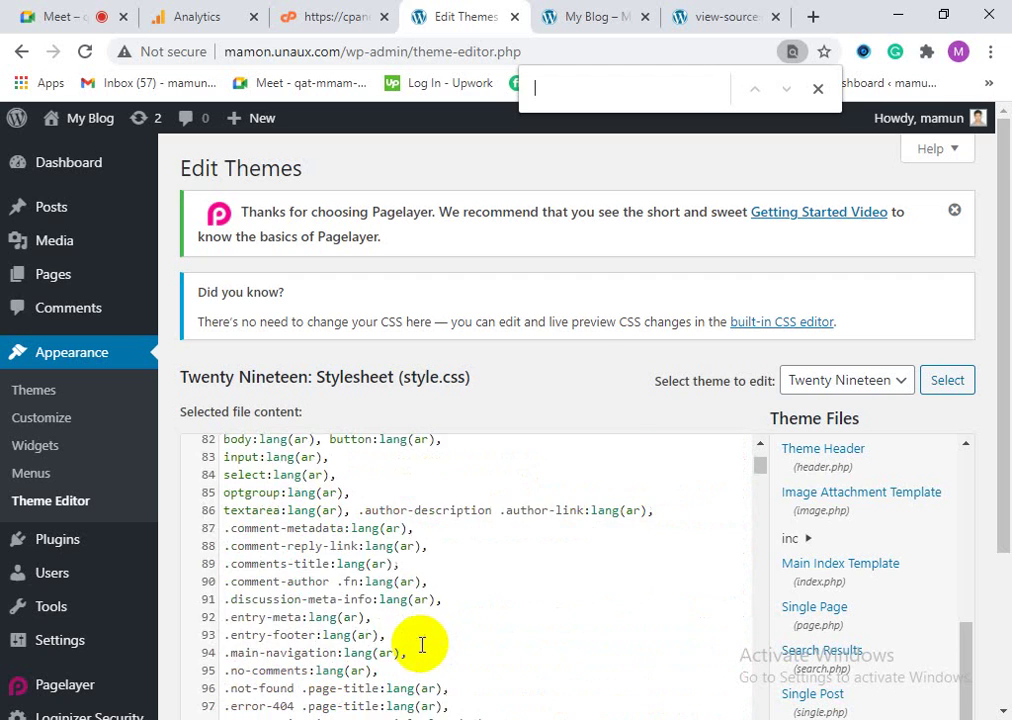
pyautogui.scroll(1, 365, 600)
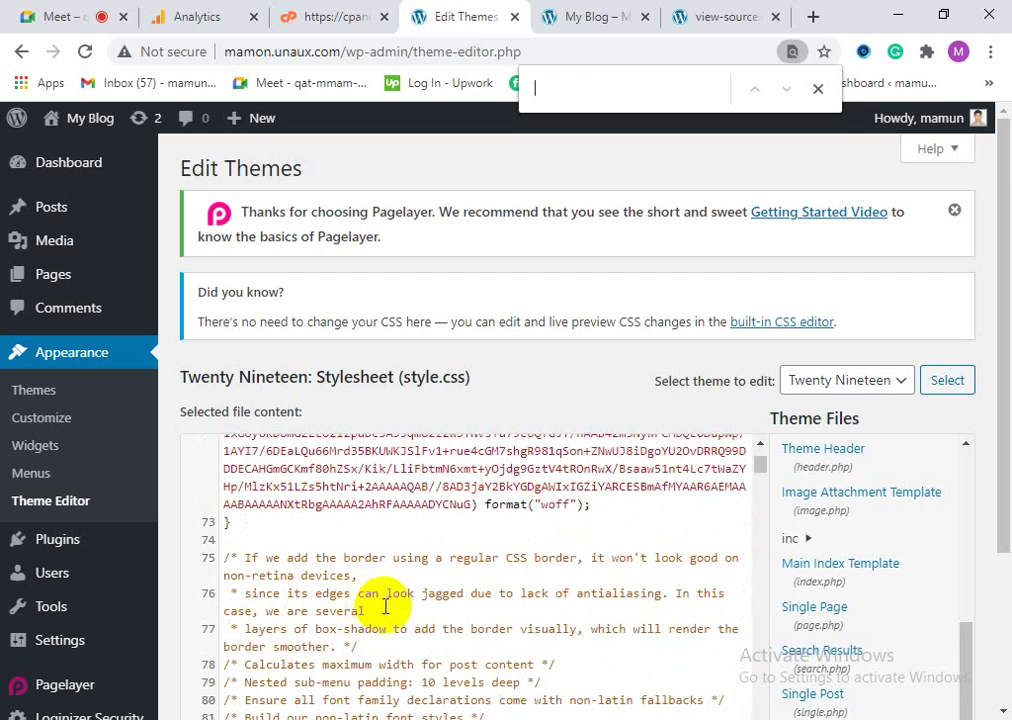
pyautogui.scroll(-6, 385, 605)
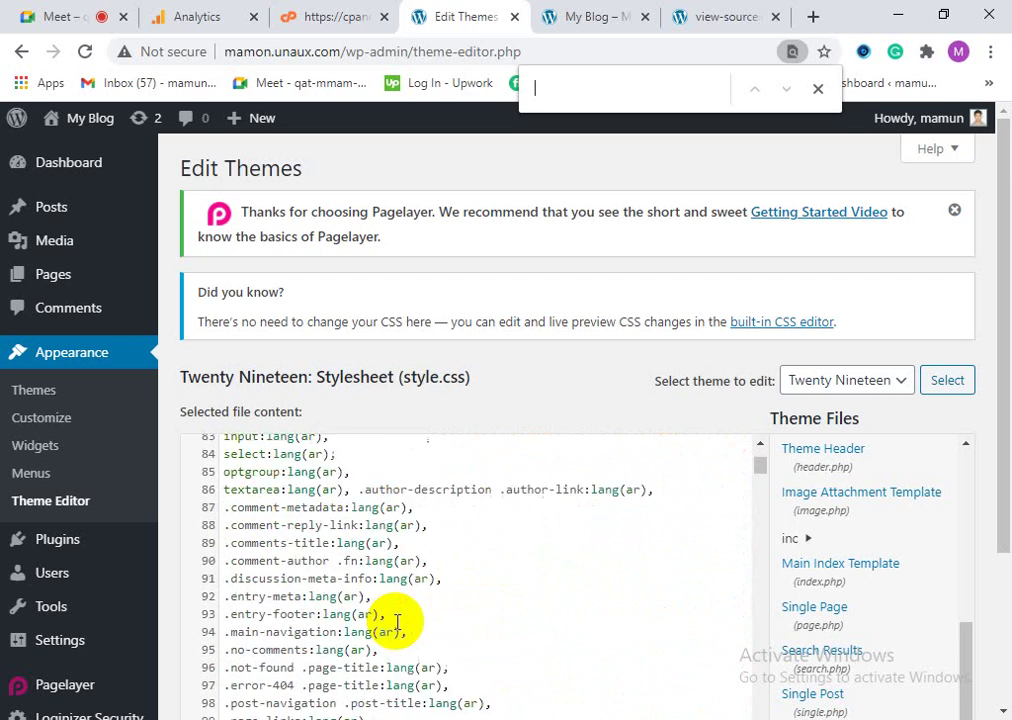
pyautogui.scroll(-3, 397, 622)
pyautogui.scroll(-12, 397, 640)
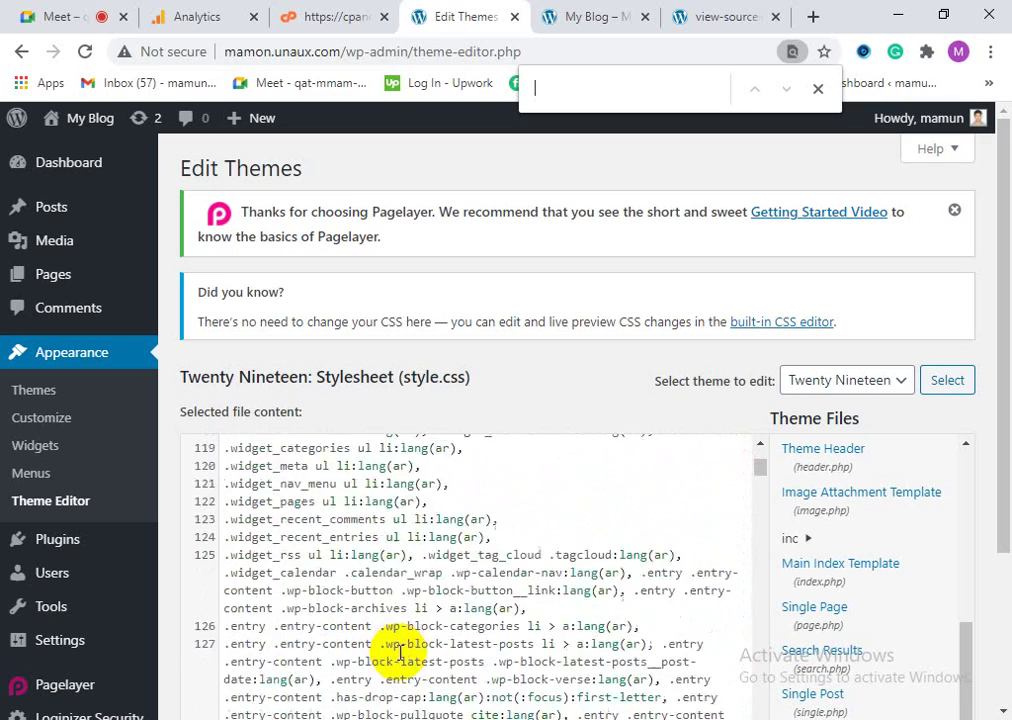
pyautogui.scroll(3, 397, 652)
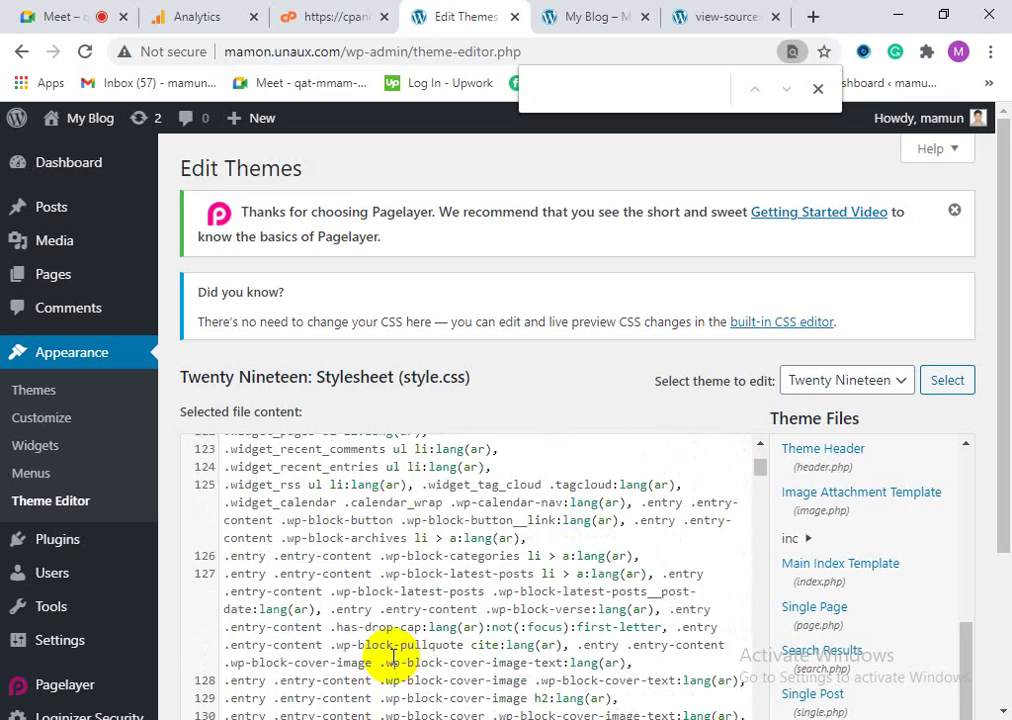
pyautogui.scroll(2, 395, 655)
pyautogui.scroll(-6, 407, 556)
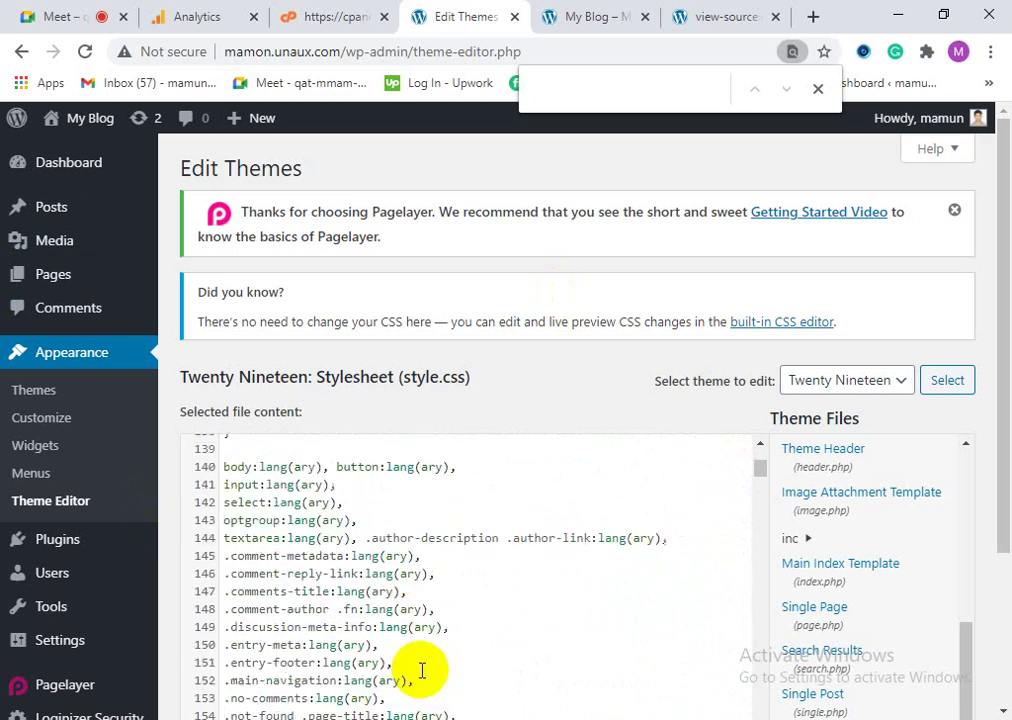
pyautogui.scroll(-15, 422, 670)
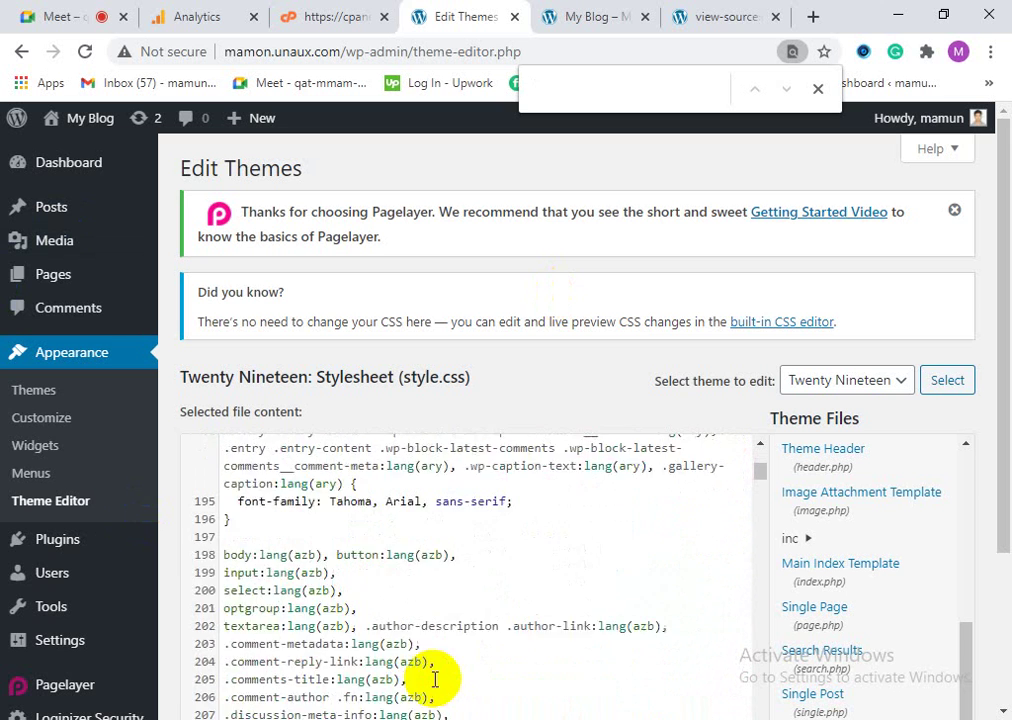
pyautogui.scroll(-1, 434, 688)
pyautogui.scroll(5, 434, 690)
pyautogui.scroll(-6, 440, 688)
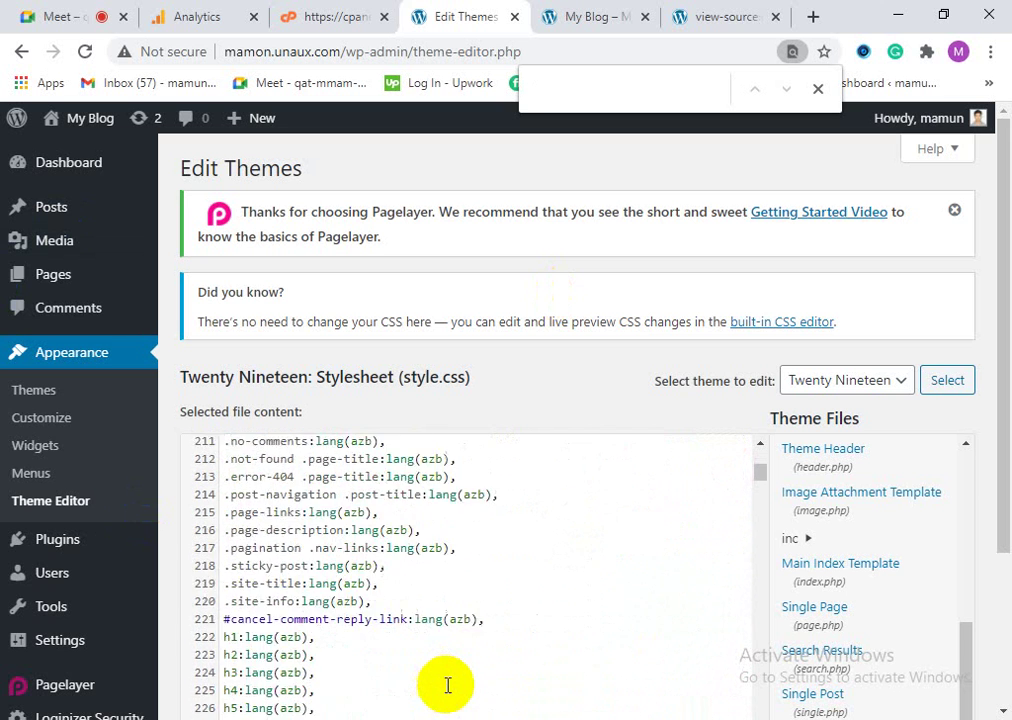
pyautogui.scroll(-4, 447, 685)
pyautogui.scroll(-2, 99, 623)
pyautogui.moveTo(62, 490)
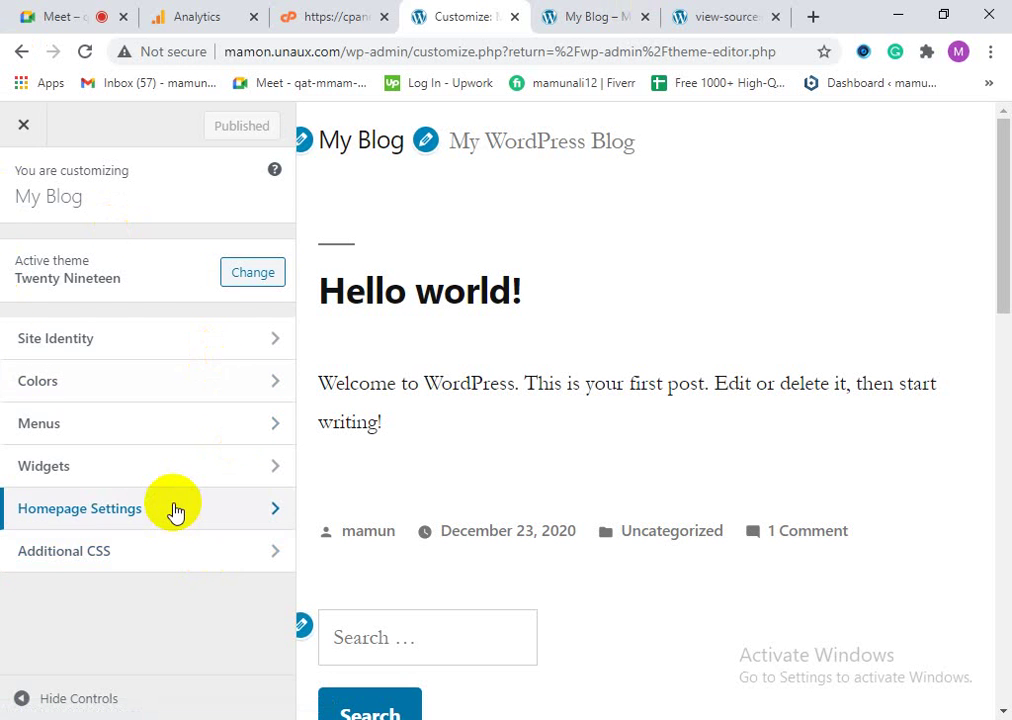
# Step: Look over Homepage Settings and Menus in the Customizer, then close it to the theme editor
pyautogui.click(175, 511)
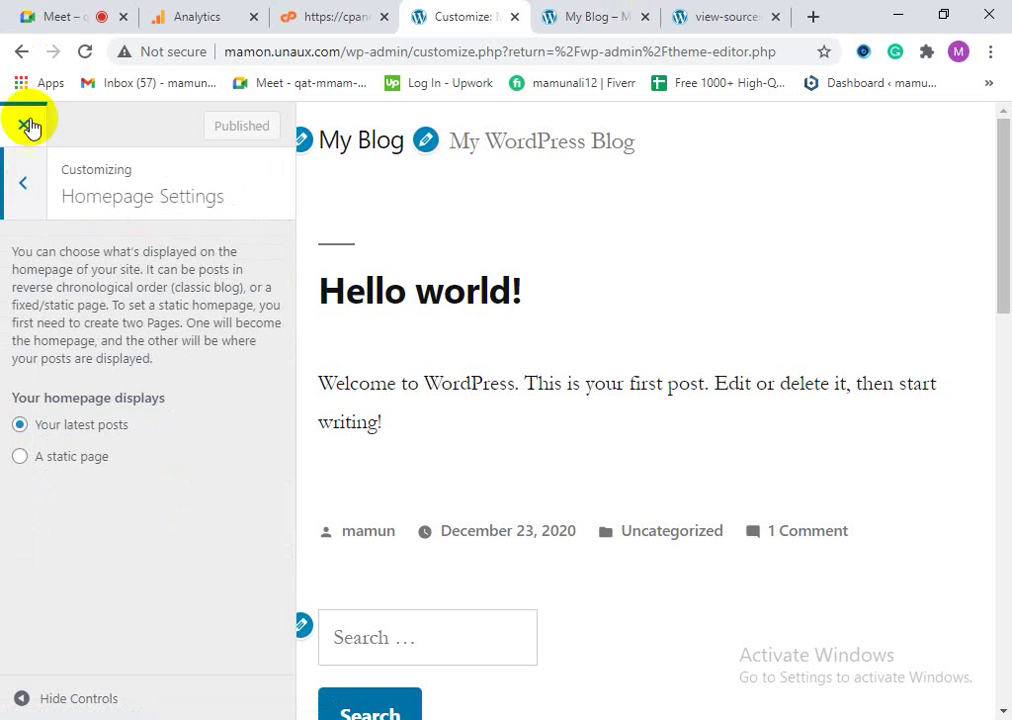
pyautogui.moveTo(30, 127); pyautogui.dragTo(48, 195)
pyautogui.click(27, 190)
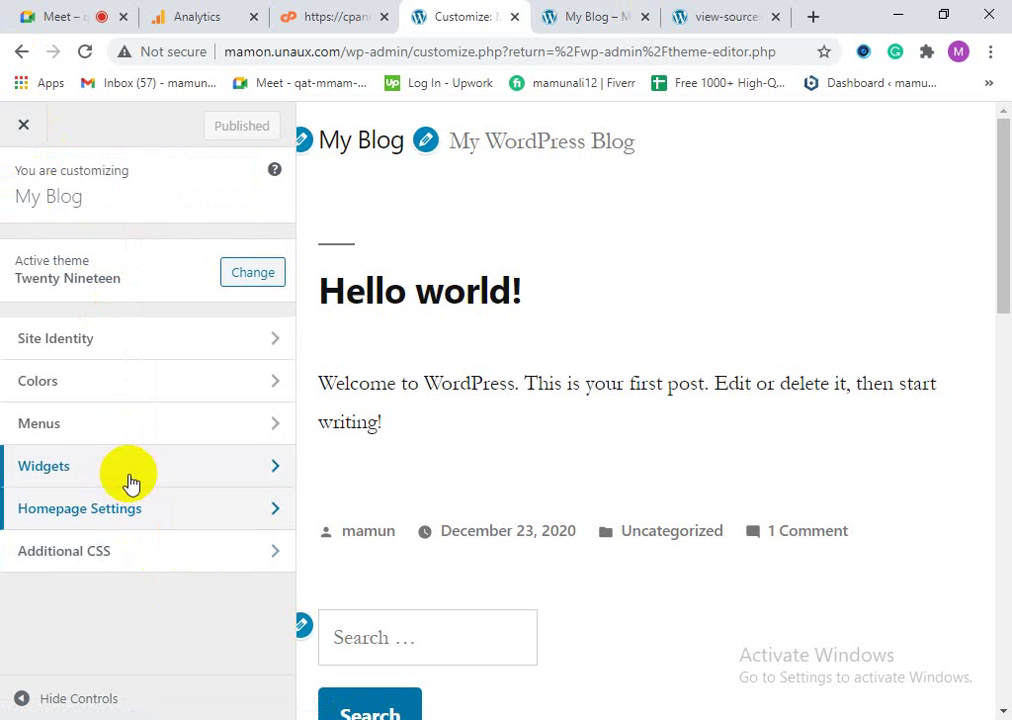
pyautogui.click(117, 435)
pyautogui.click(24, 184)
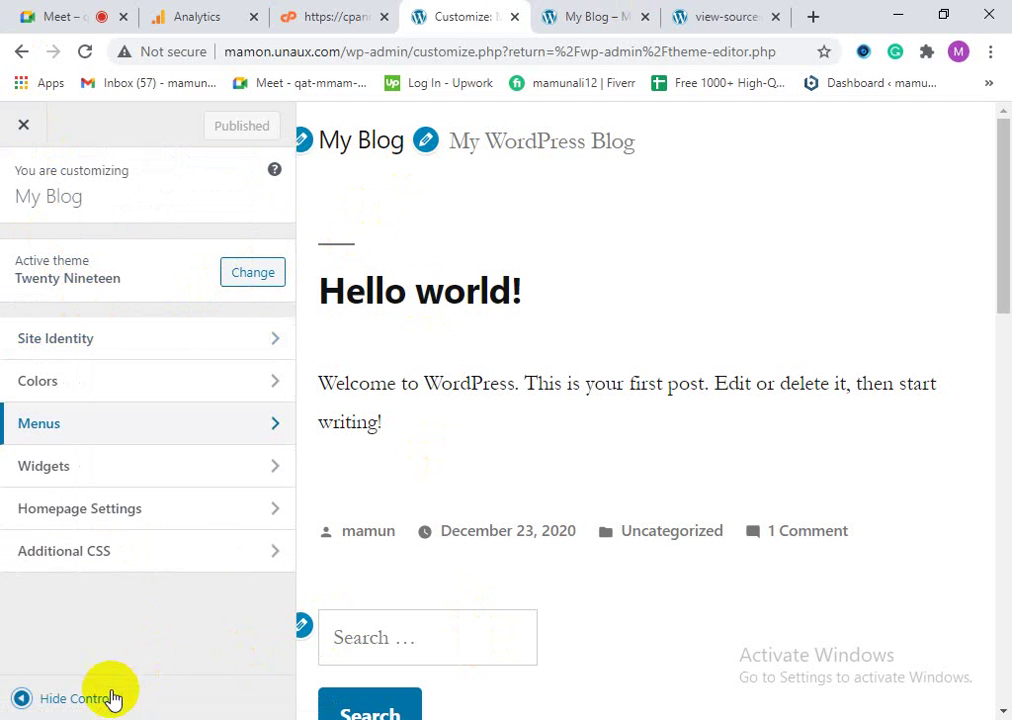
pyautogui.click(35, 140)
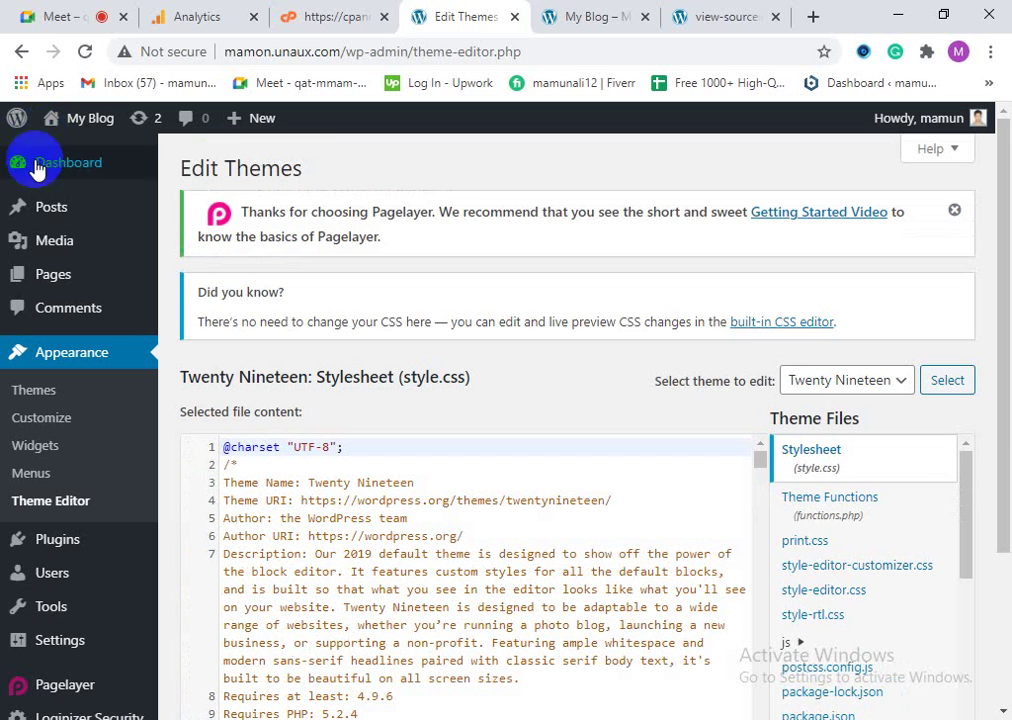
# Step: Scroll the Theme Files list, glance at the My Blog tab, then minimize Chrome
pyautogui.scroll(-2, 943, 578)
pyautogui.scroll(-4, 944, 610)
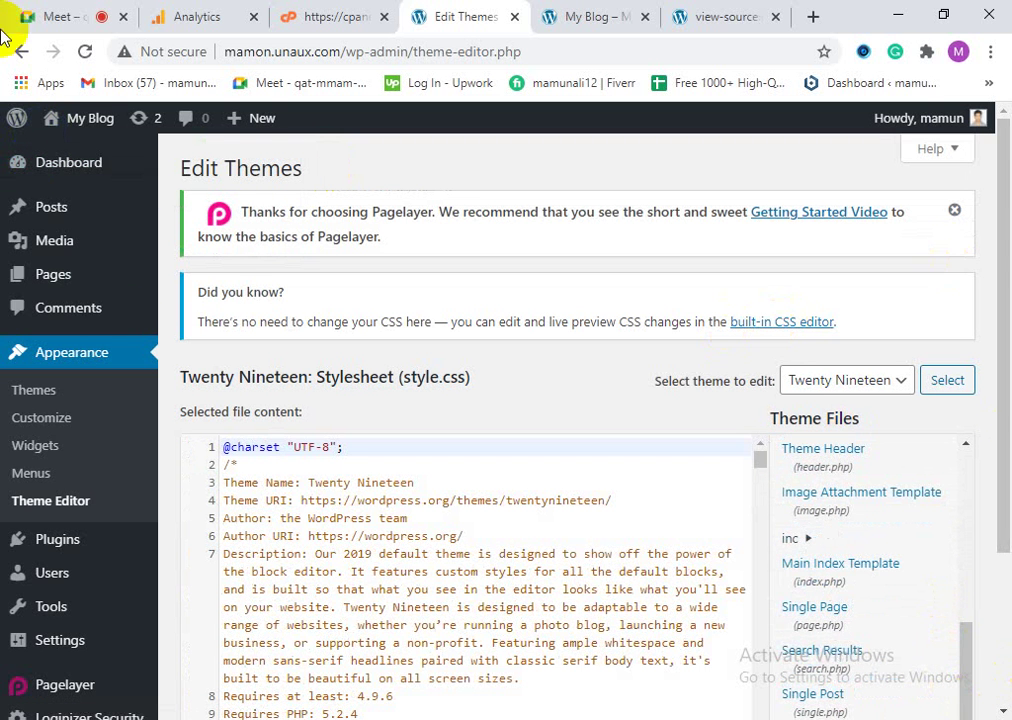
pyautogui.scroll(-2, 84, 583)
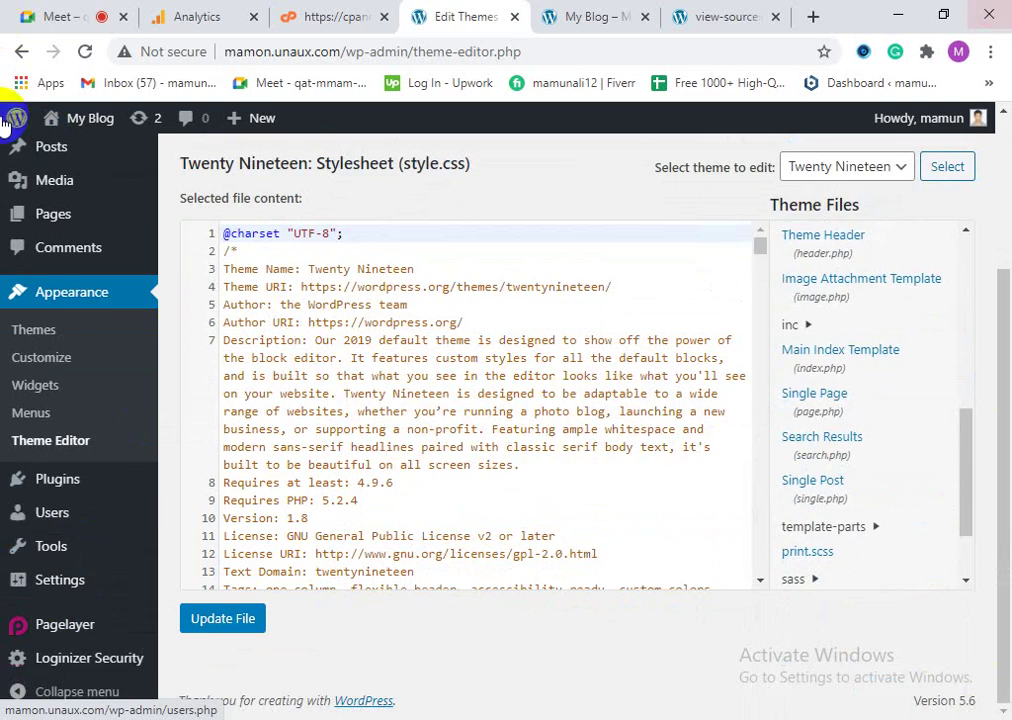
pyautogui.scroll(2, 108, 524)
pyautogui.click(560, 12)
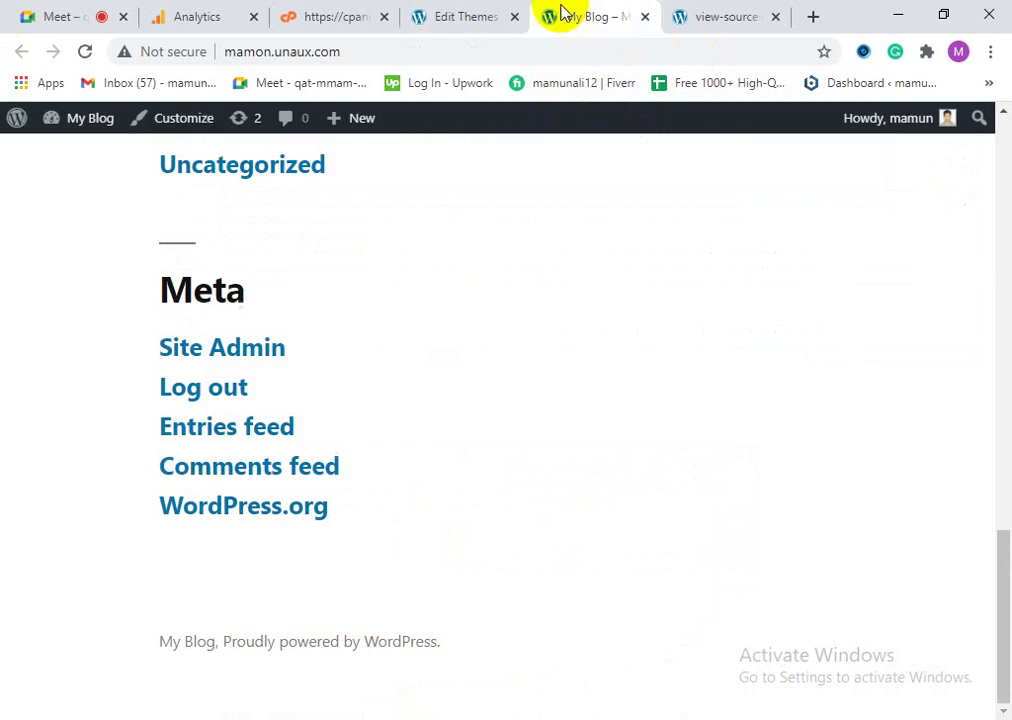
pyautogui.click(488, 12)
pyautogui.click(907, 14)
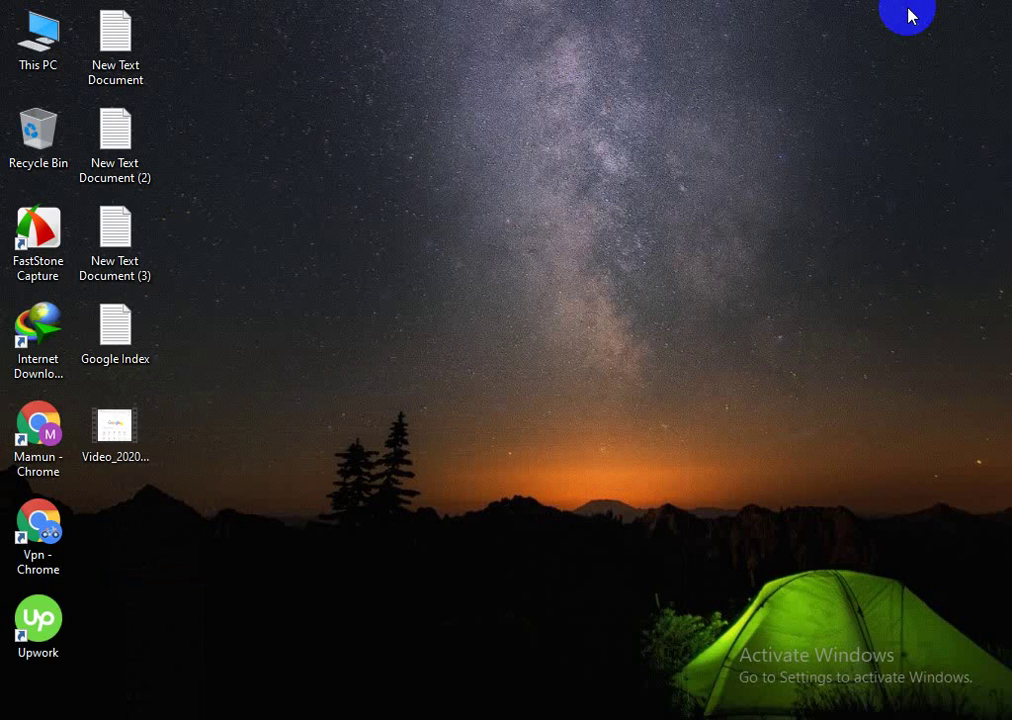
# Step: Refresh the Windows desktop four times from its right-click menu
pyautogui.rightClick(325, 438)
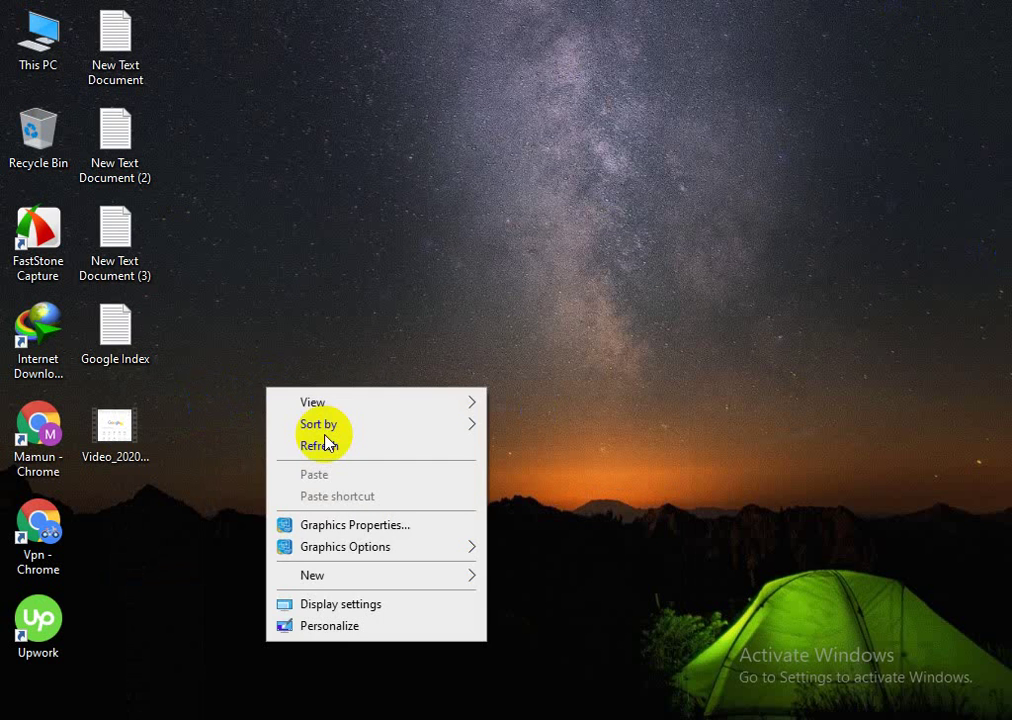
pyautogui.click(382, 447)
pyautogui.rightClick(380, 341)
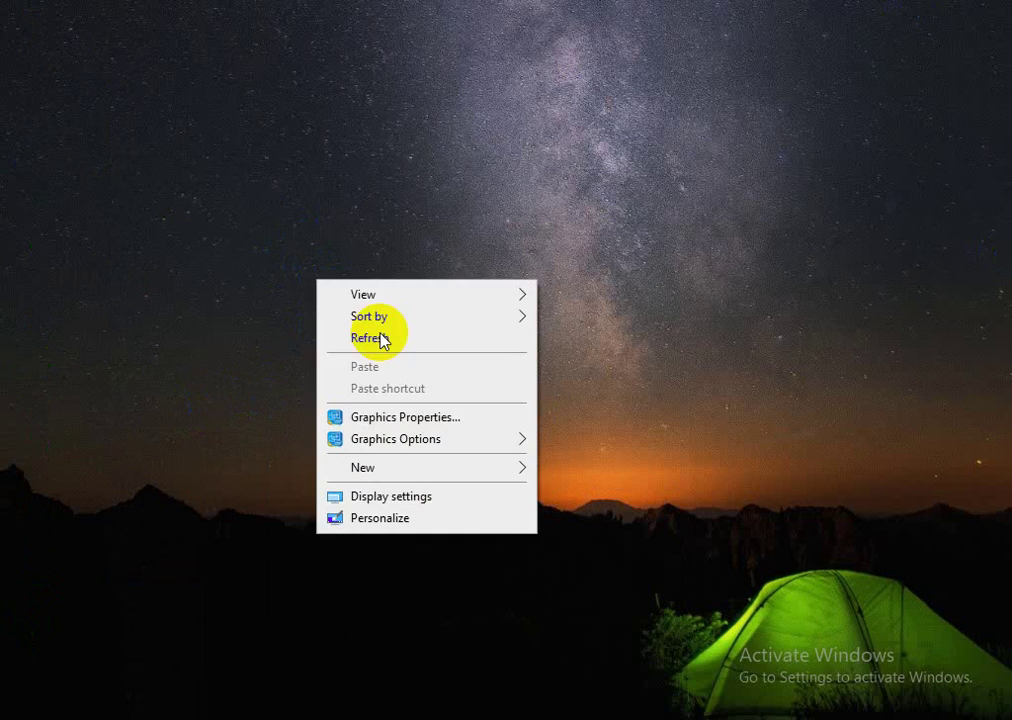
pyautogui.click(382, 339)
pyautogui.rightClick(378, 332)
pyautogui.click(380, 335)
pyautogui.rightClick(330, 300)
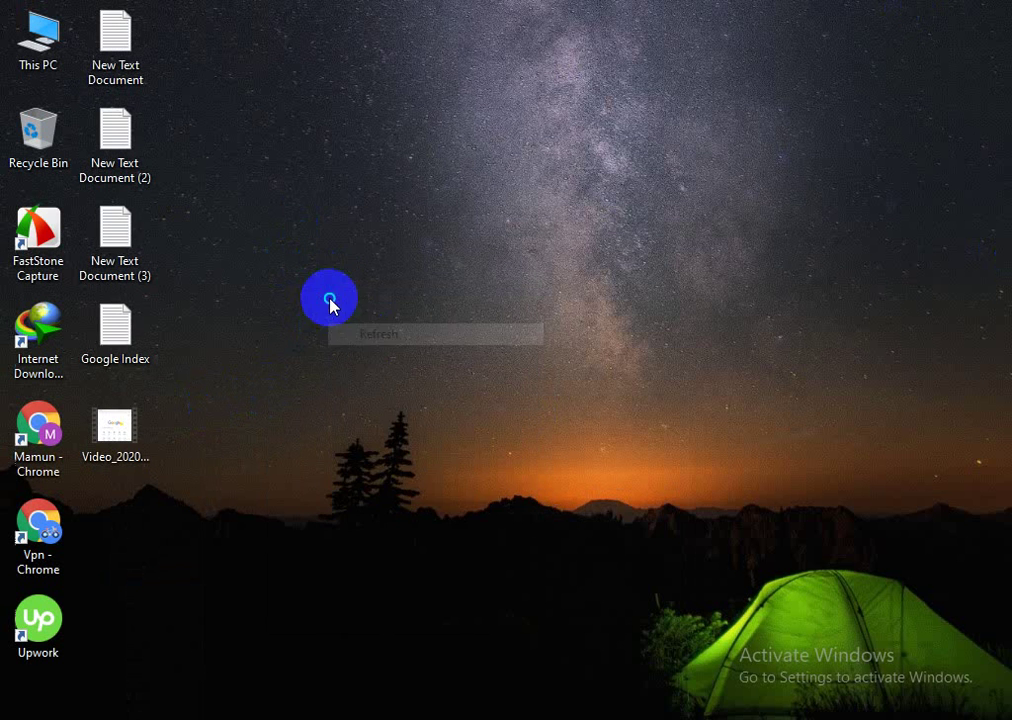
pyautogui.click(389, 357)
# Step: Refresh the desktop three more times, then restore Chrome's Edit Themes window from the taskbar
pyautogui.rightClick(258, 232)
pyautogui.click(330, 300)
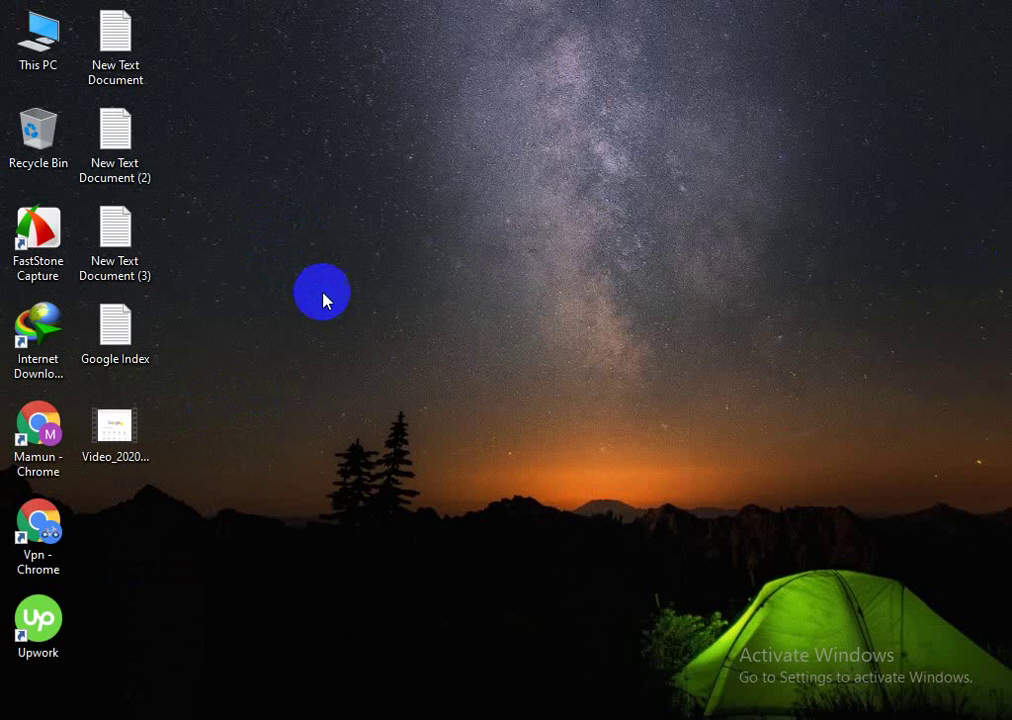
pyautogui.rightClick(321, 291)
pyautogui.click(350, 335)
pyautogui.rightClick(287, 309)
pyautogui.click(339, 365)
pyautogui.click(176, 684)
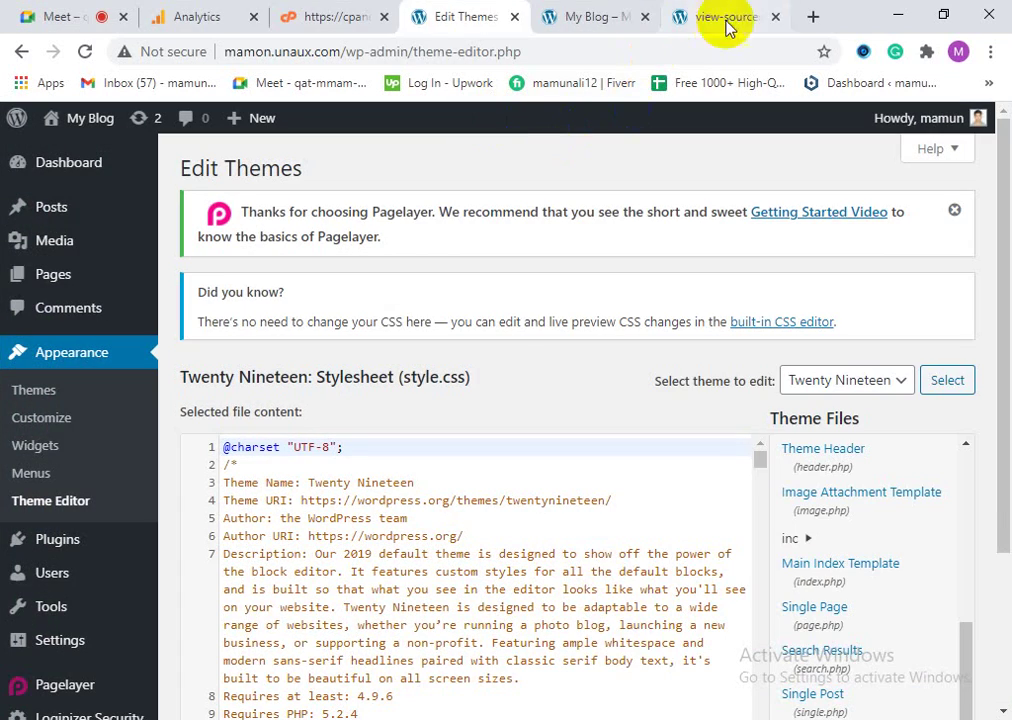
# Step: Close the page source, My Blog and Edit Themes tabs, then launch Softaculous Apps Installer
pyautogui.click(775, 17)
pyautogui.click(752, 18)
pyautogui.click(775, 18)
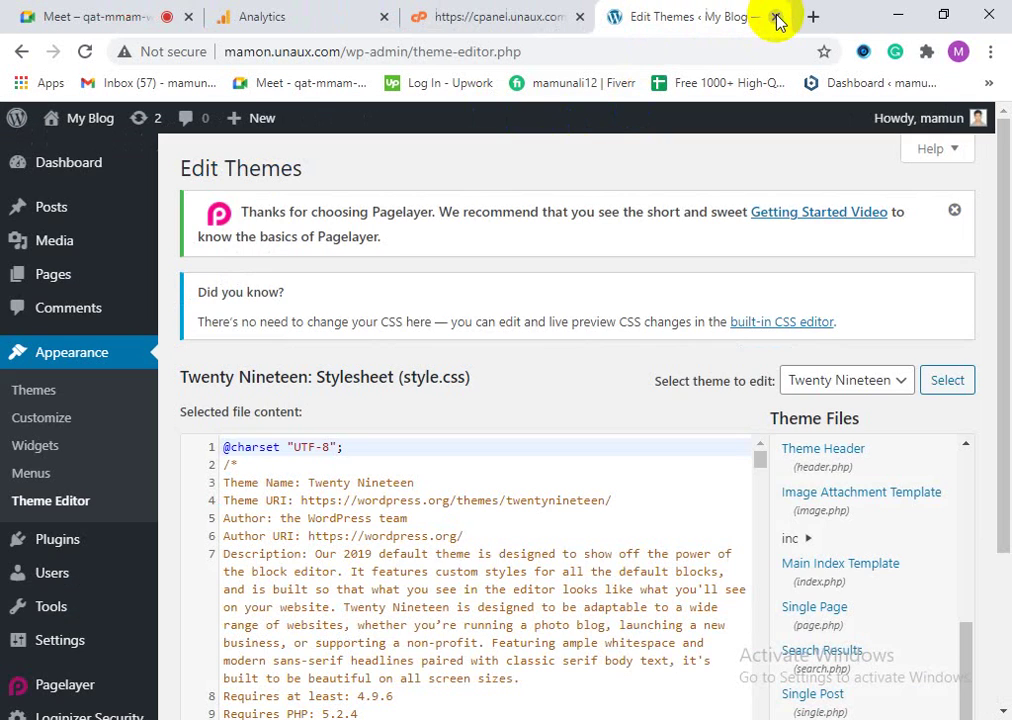
pyautogui.scroll(-2, 129, 650)
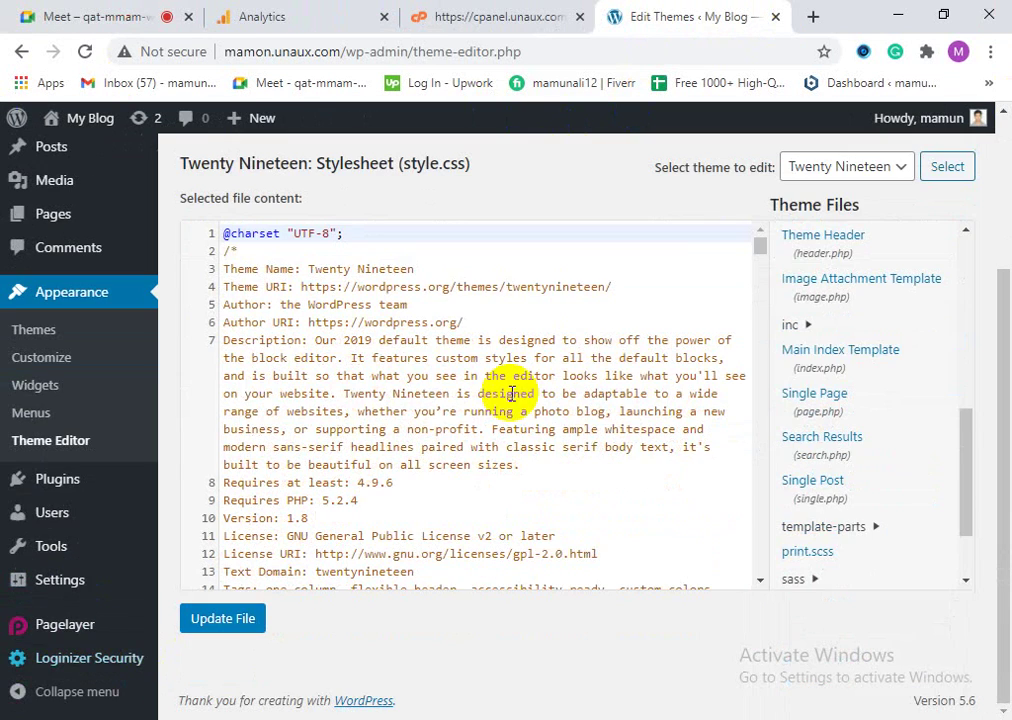
pyautogui.click(780, 17)
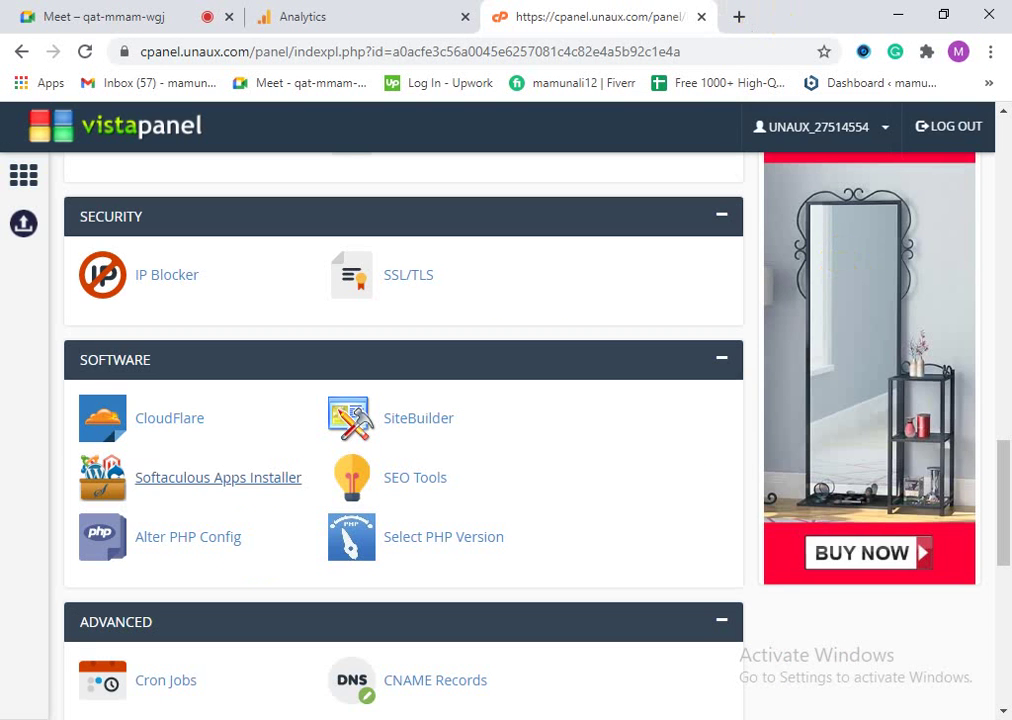
pyautogui.click(226, 484)
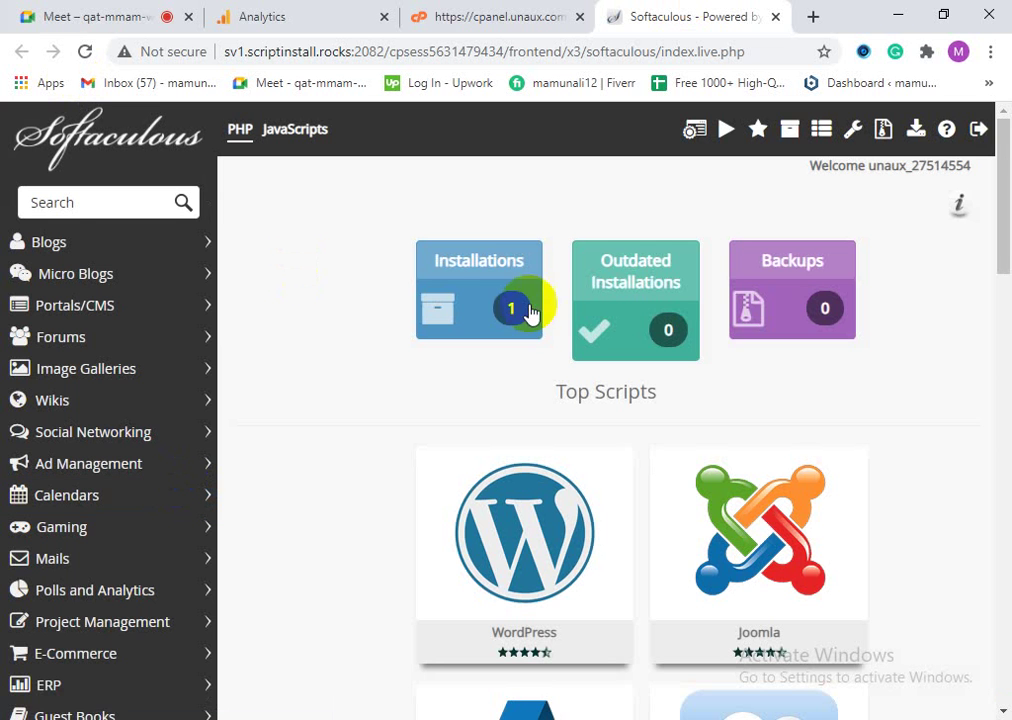
# Step: Remove the WordPress installation from the Softaculous installations list and confirm it
pyautogui.click(500, 300)
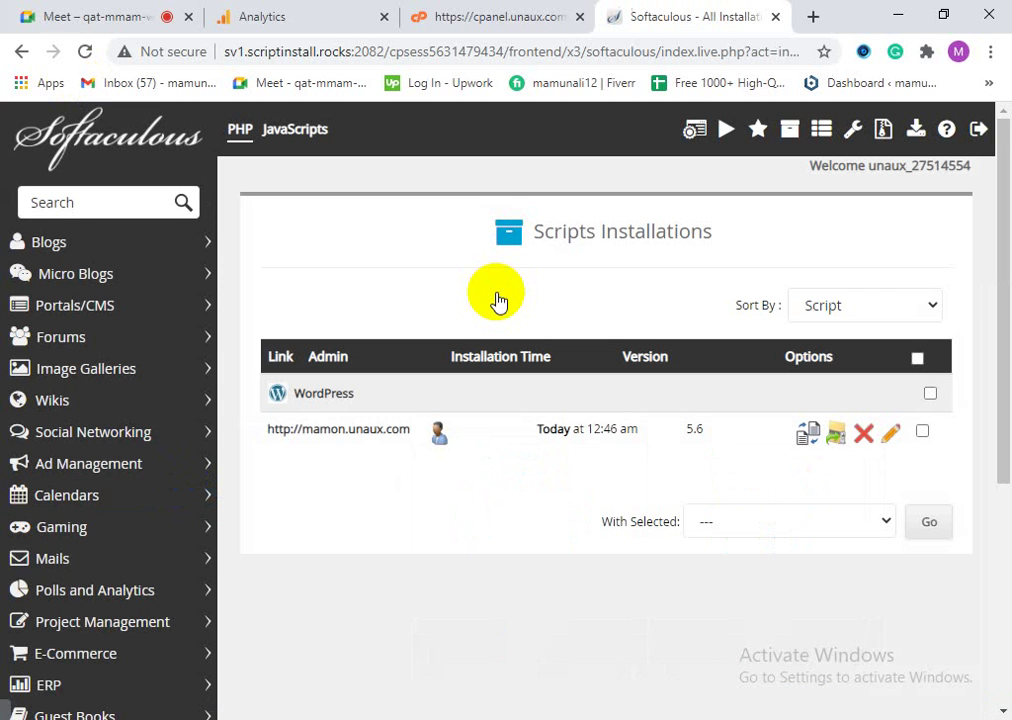
pyautogui.click(864, 435)
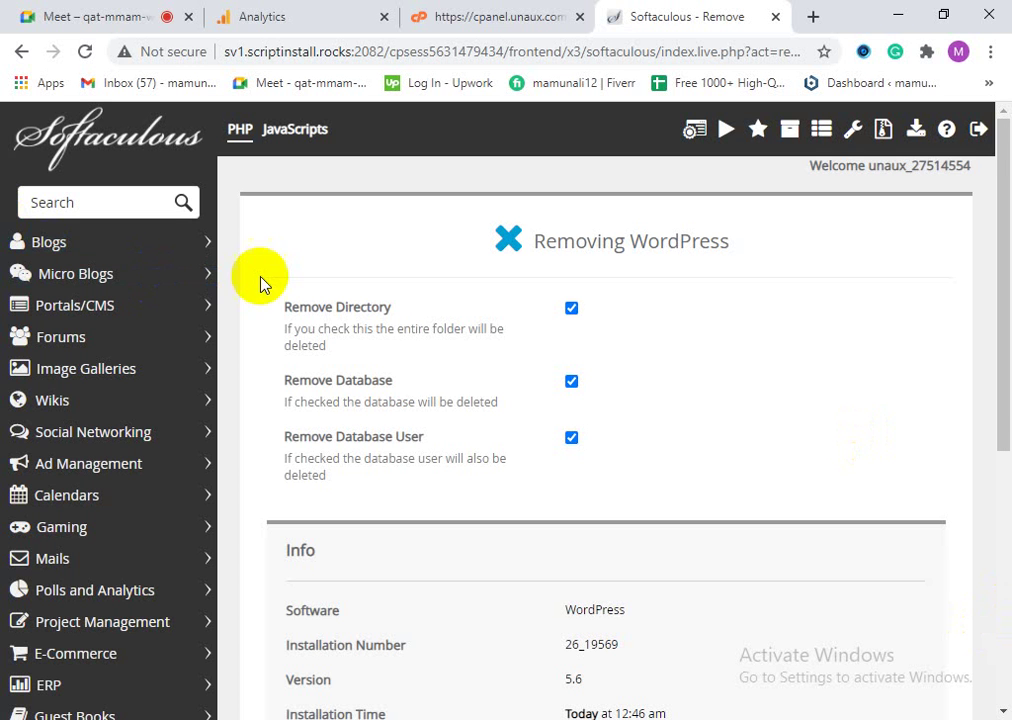
pyautogui.scroll(-1, 430, 578)
pyautogui.scroll(-1, 428, 578)
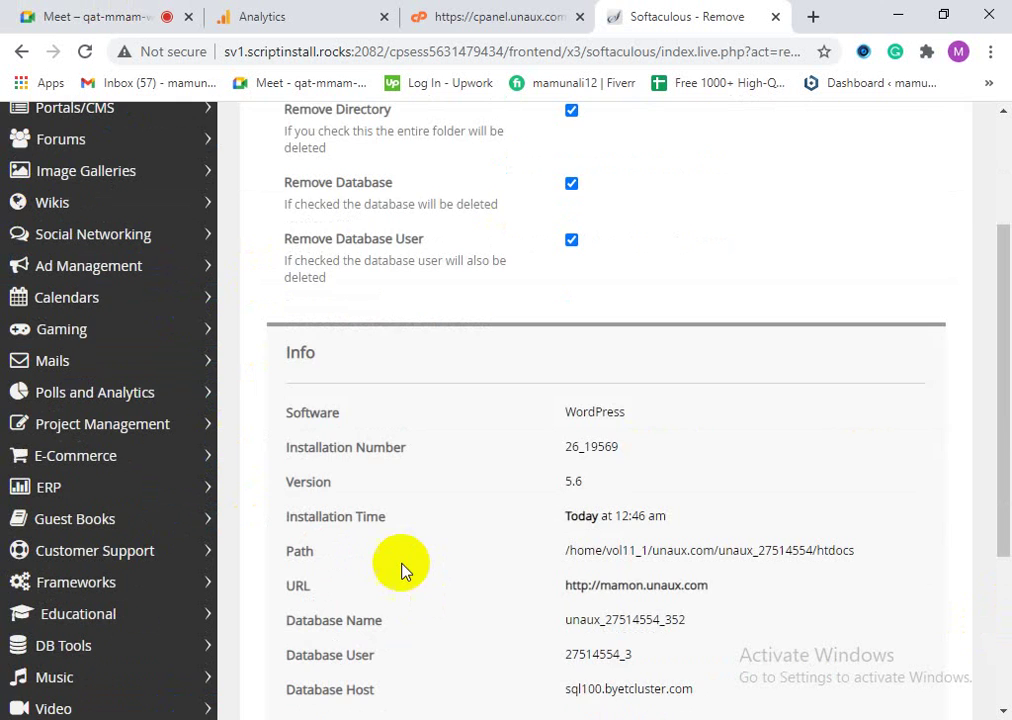
pyautogui.scroll(2, 410, 562)
pyautogui.scroll(-5, 510, 463)
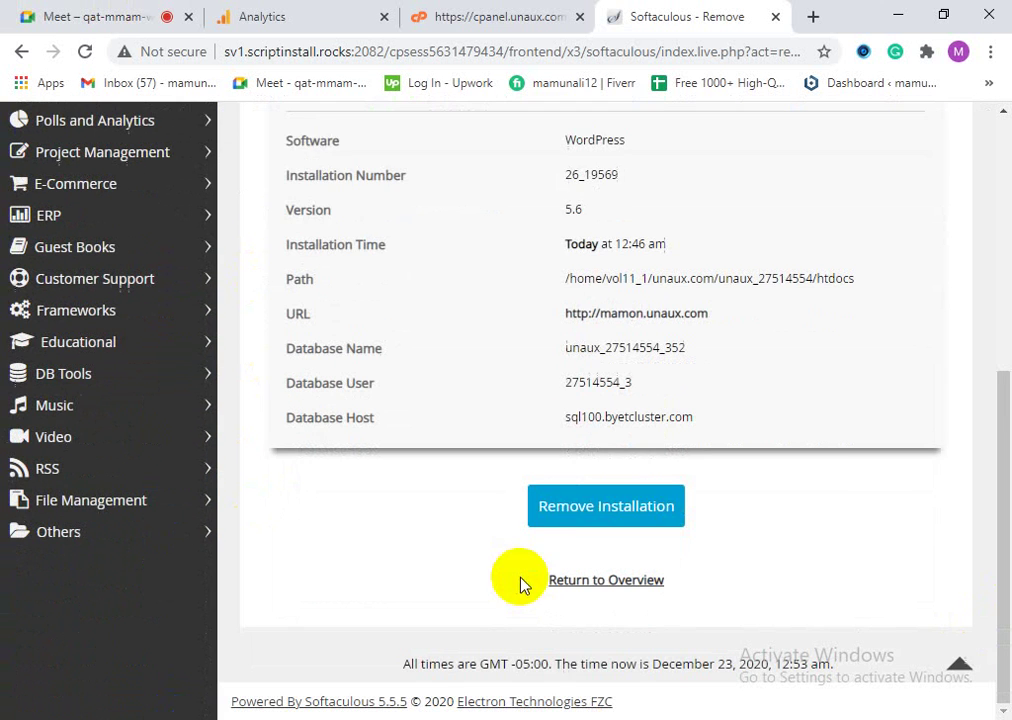
pyautogui.click(573, 507)
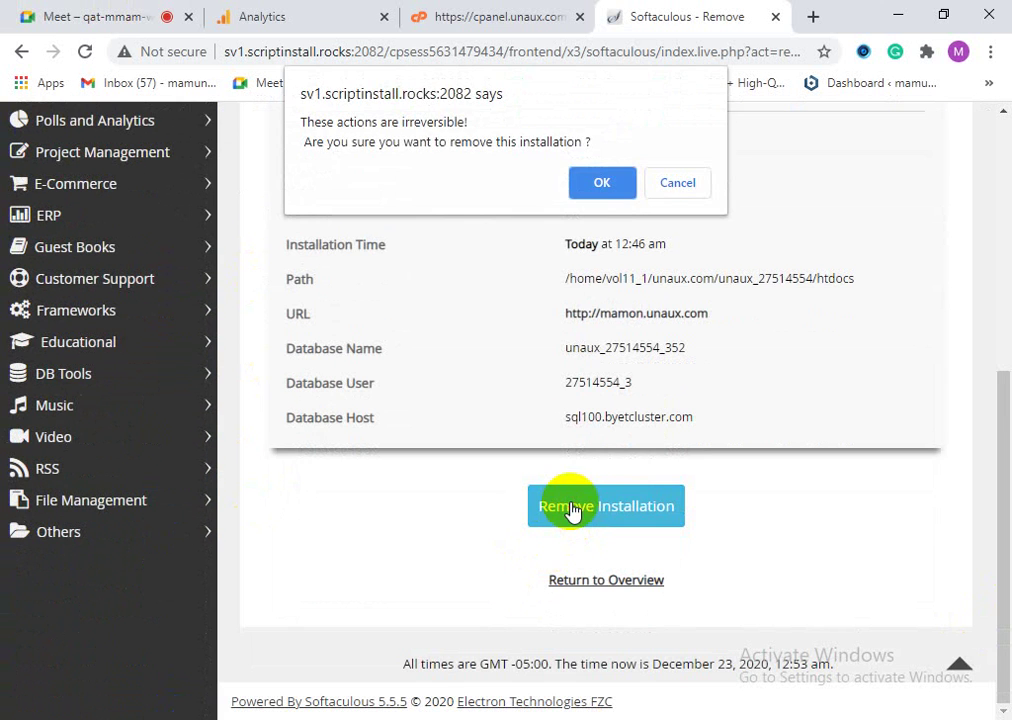
pyautogui.click(596, 187)
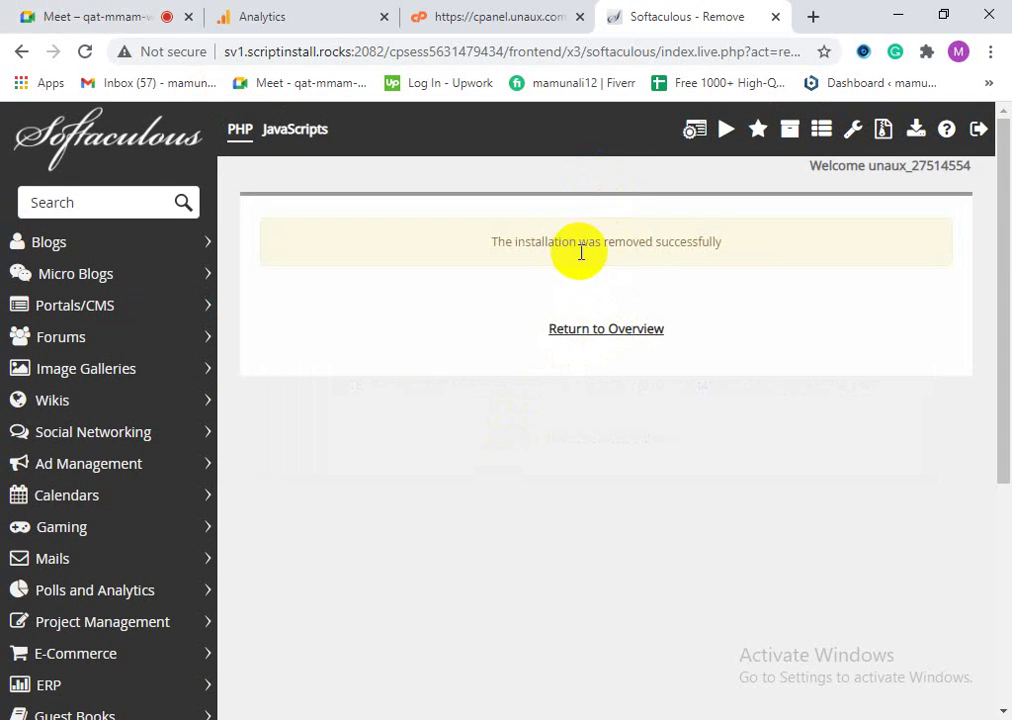
# Step: Return to the Softaculous overview and close its tab
pyautogui.click(575, 333)
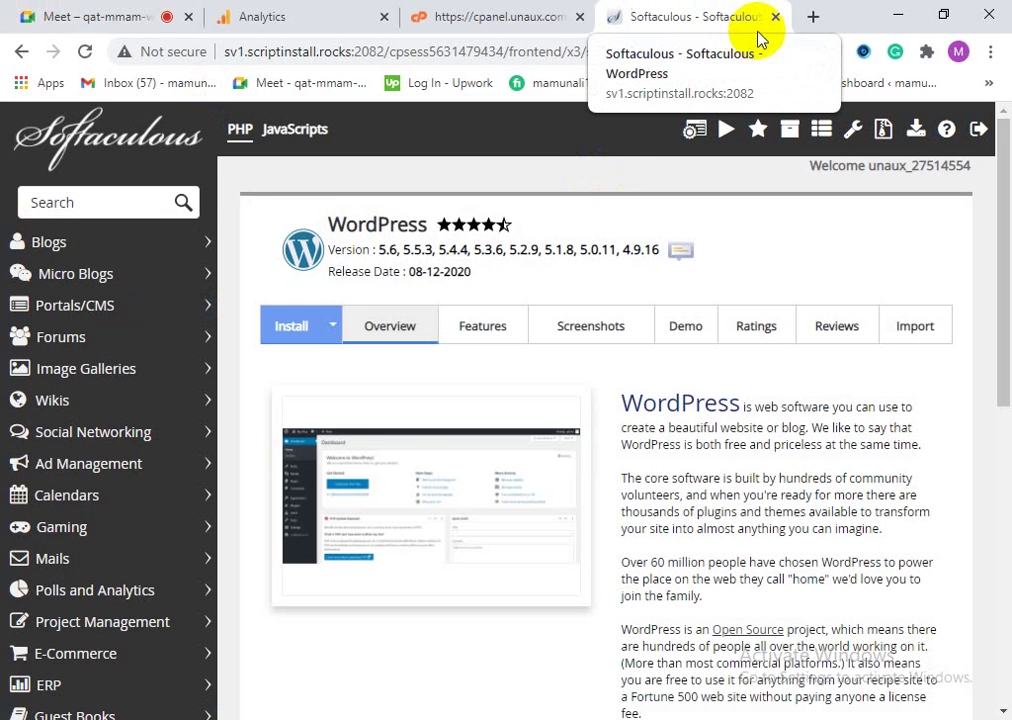
pyautogui.click(775, 17)
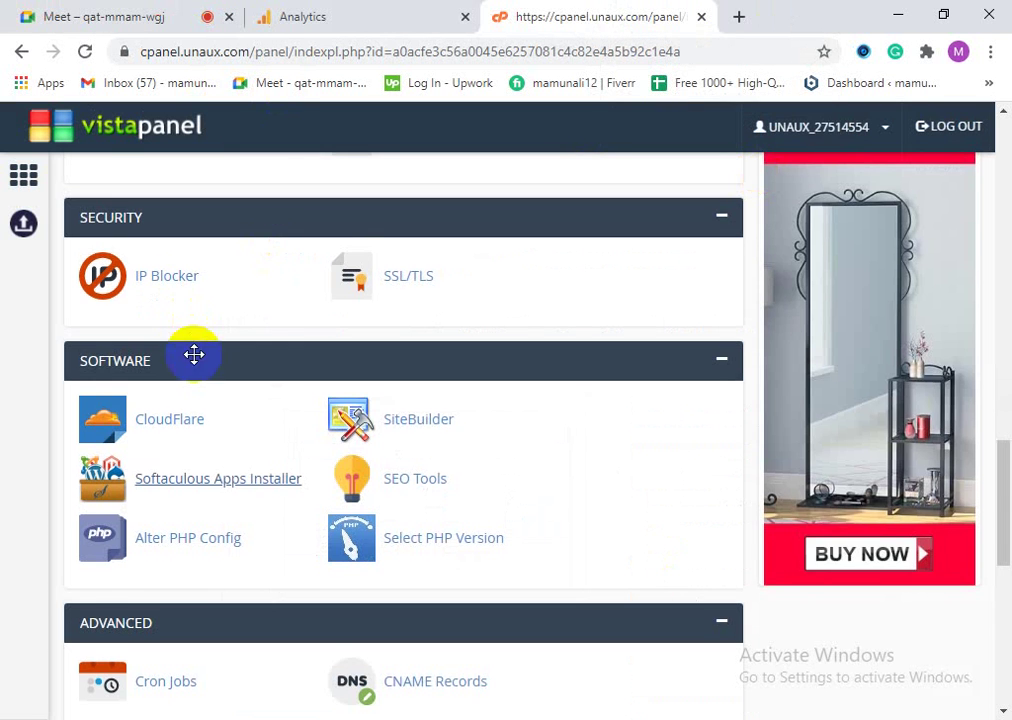
pyautogui.scroll(10, 194, 355)
# Step: Minimize Chrome and refresh the desktop three times, dismissing the final context menu
pyautogui.click(893, 13)
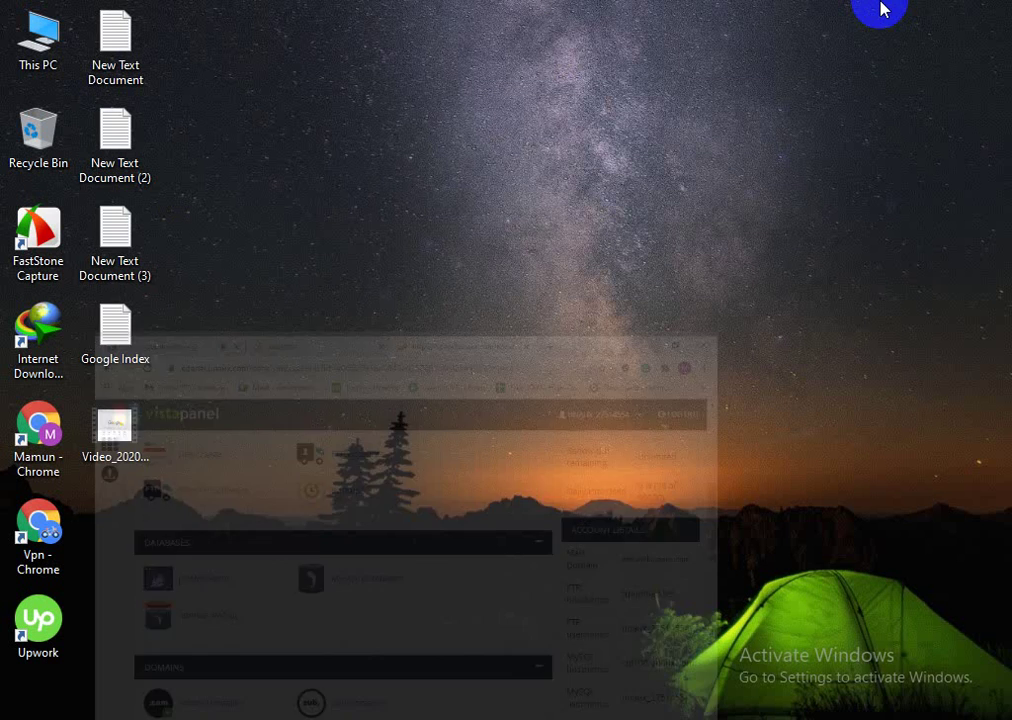
pyautogui.rightClick(335, 185)
pyautogui.click(398, 250)
pyautogui.rightClick(339, 197)
pyautogui.click(400, 252)
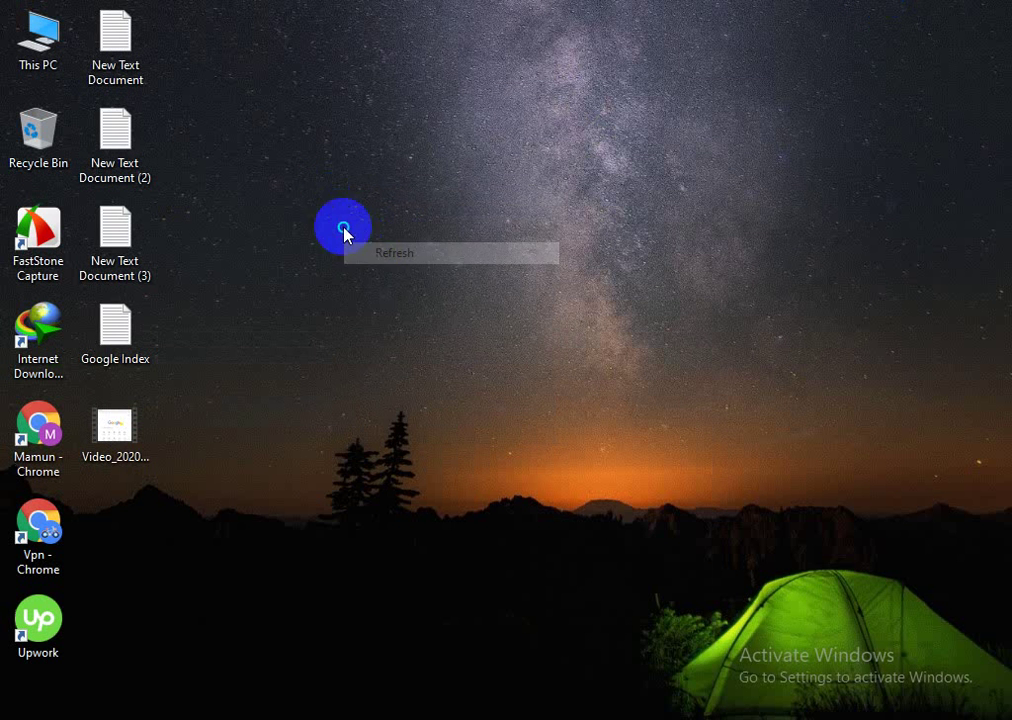
pyautogui.rightClick(343, 229)
pyautogui.click(422, 293)
pyautogui.rightClick(330, 213)
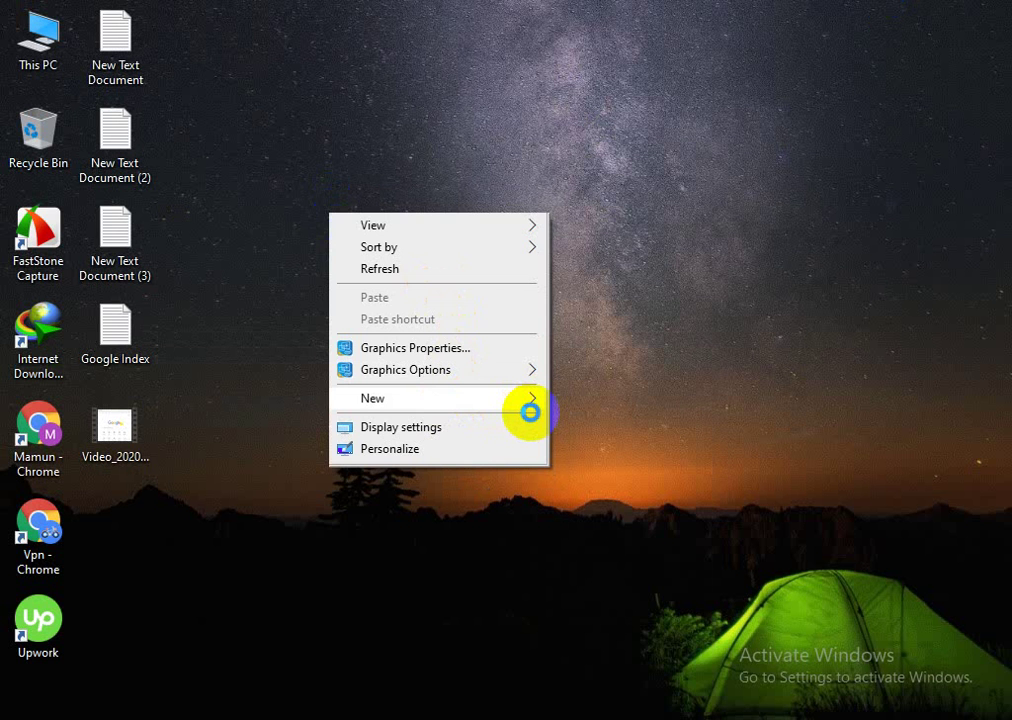
pyautogui.click(529, 411)
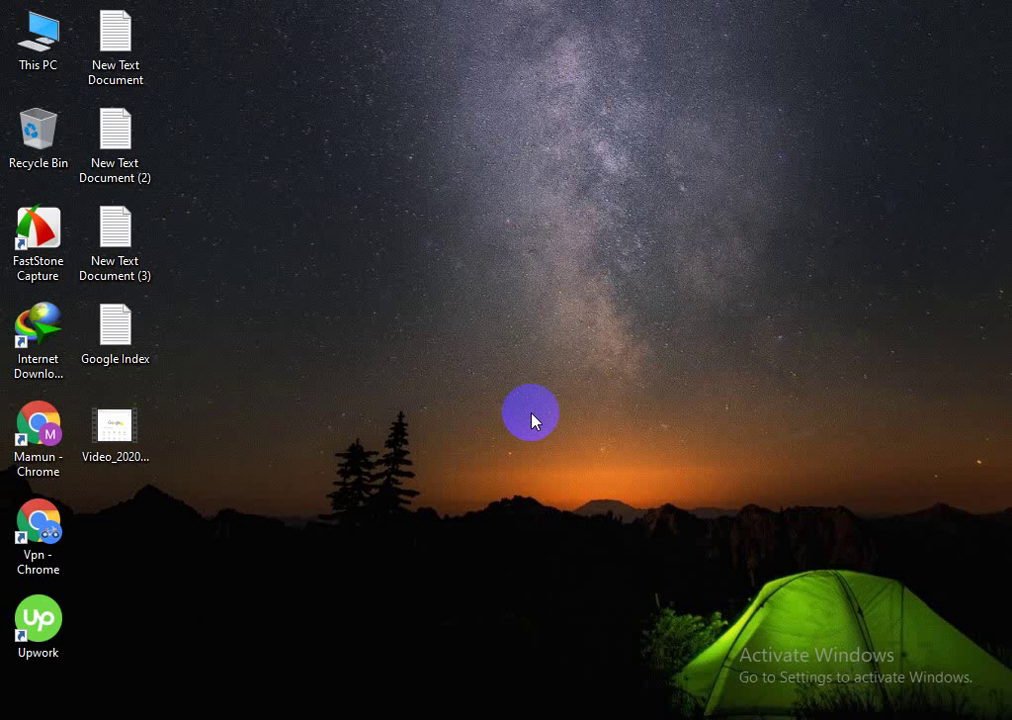
# Step: Create a New folder on the desktop, then delete it
pyautogui.rightClick(301, 315)
pyautogui.moveTo(390, 503)
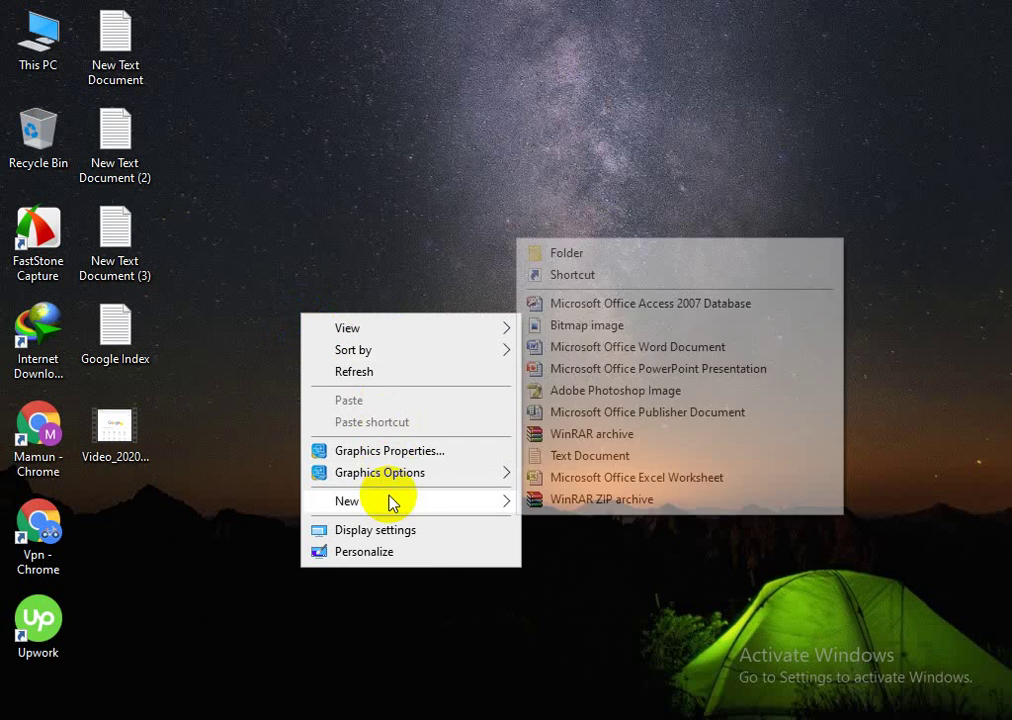
pyautogui.click(625, 257)
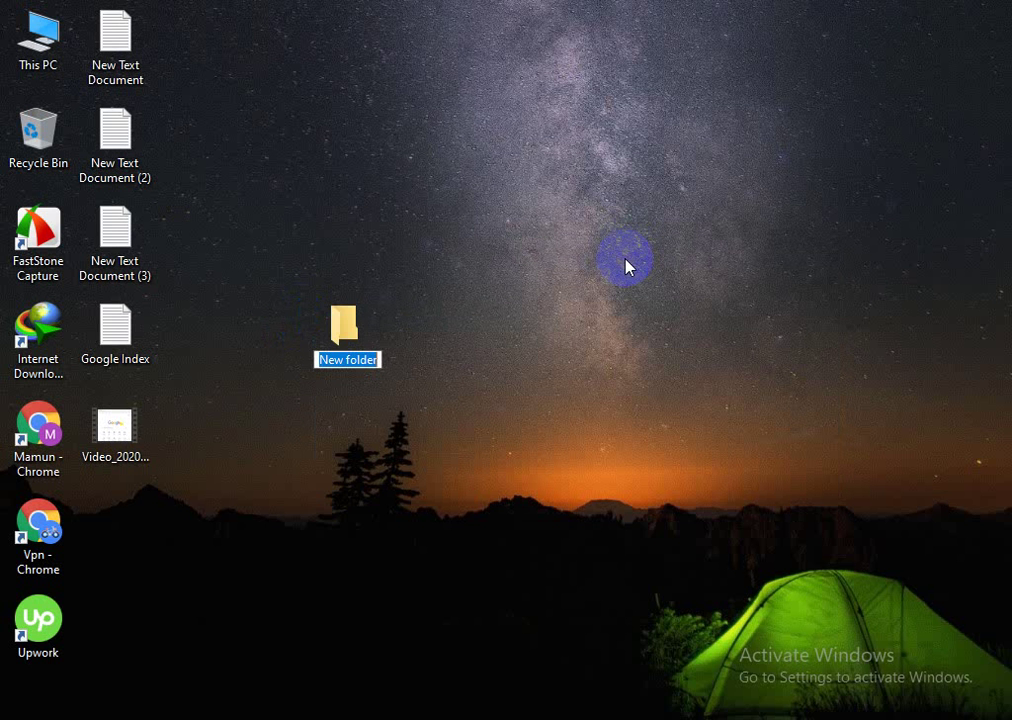
pyautogui.click(316, 318)
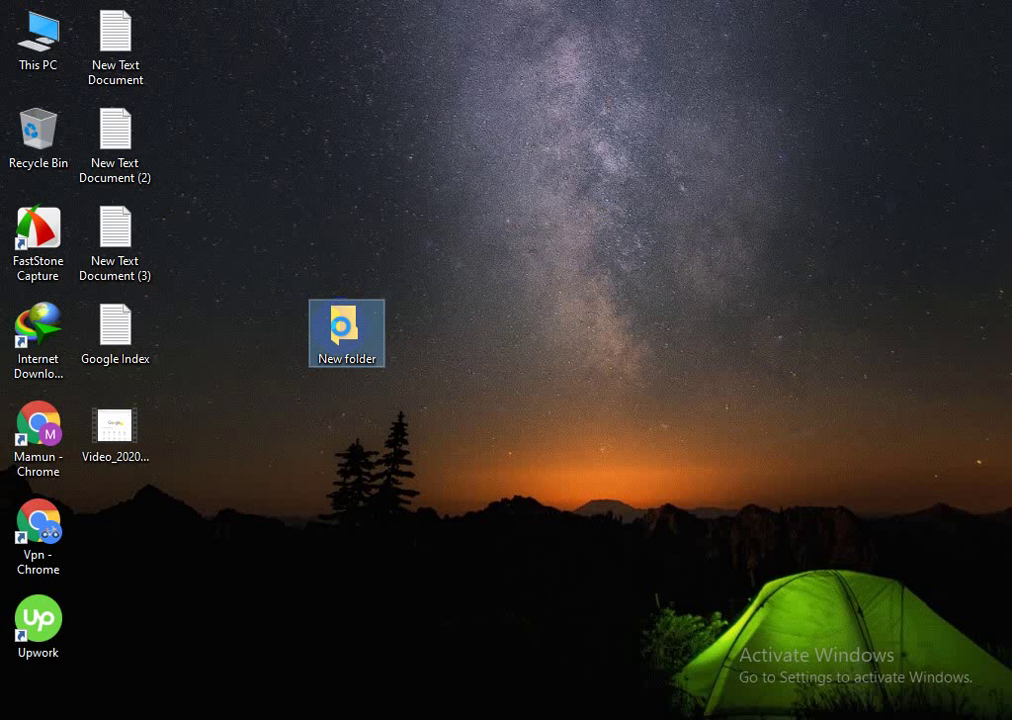
pyautogui.rightClick(316, 320)
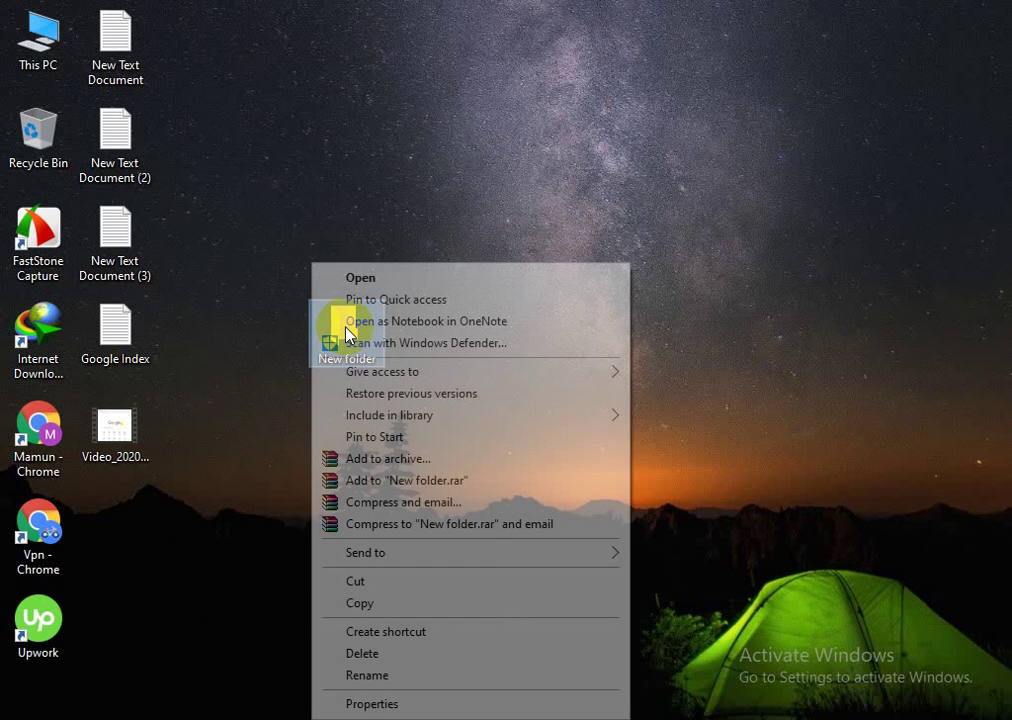
pyautogui.click(383, 653)
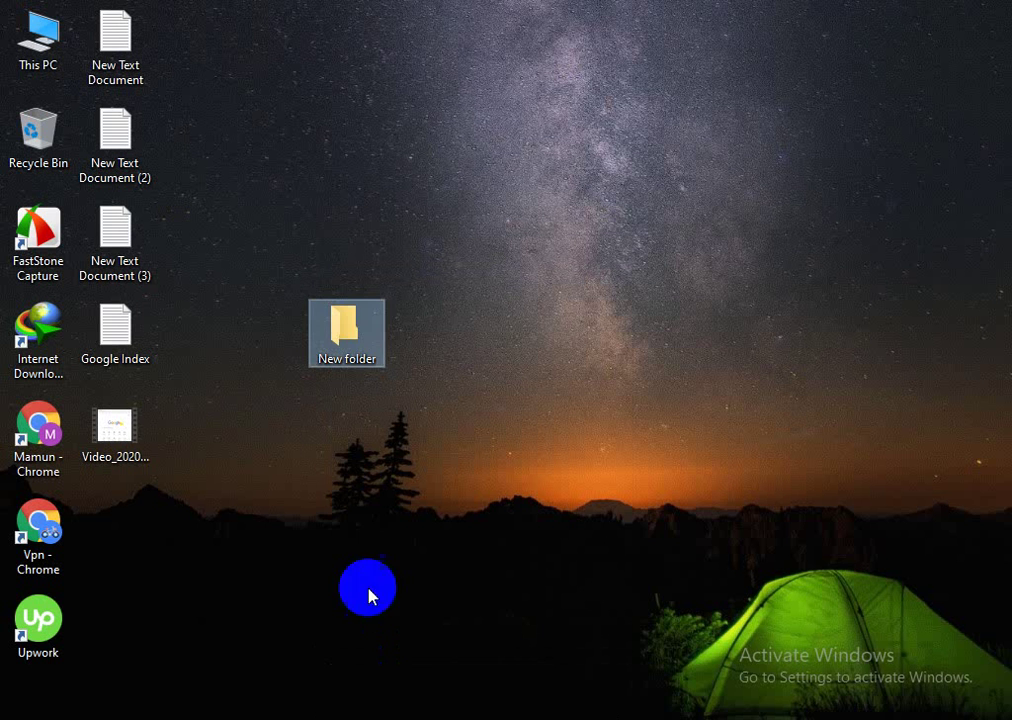
pyautogui.click(318, 233)
pyautogui.click(375, 385)
# Step: Create a new text document on the desktop named New Text Document (4)
pyautogui.rightClick(323, 286)
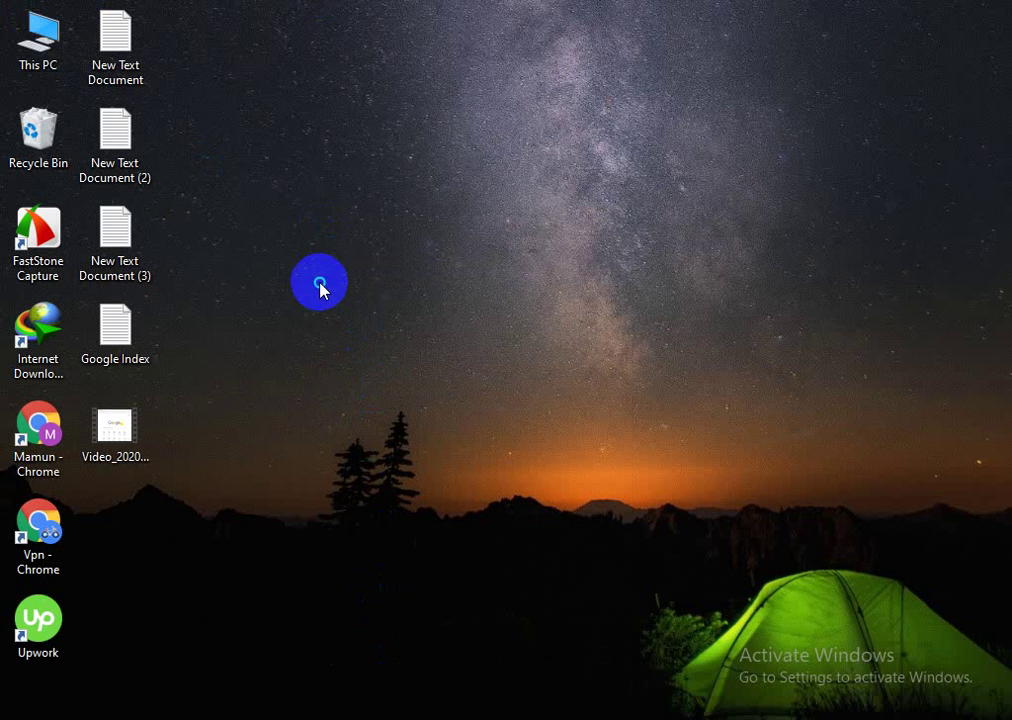
pyautogui.moveTo(405, 491)
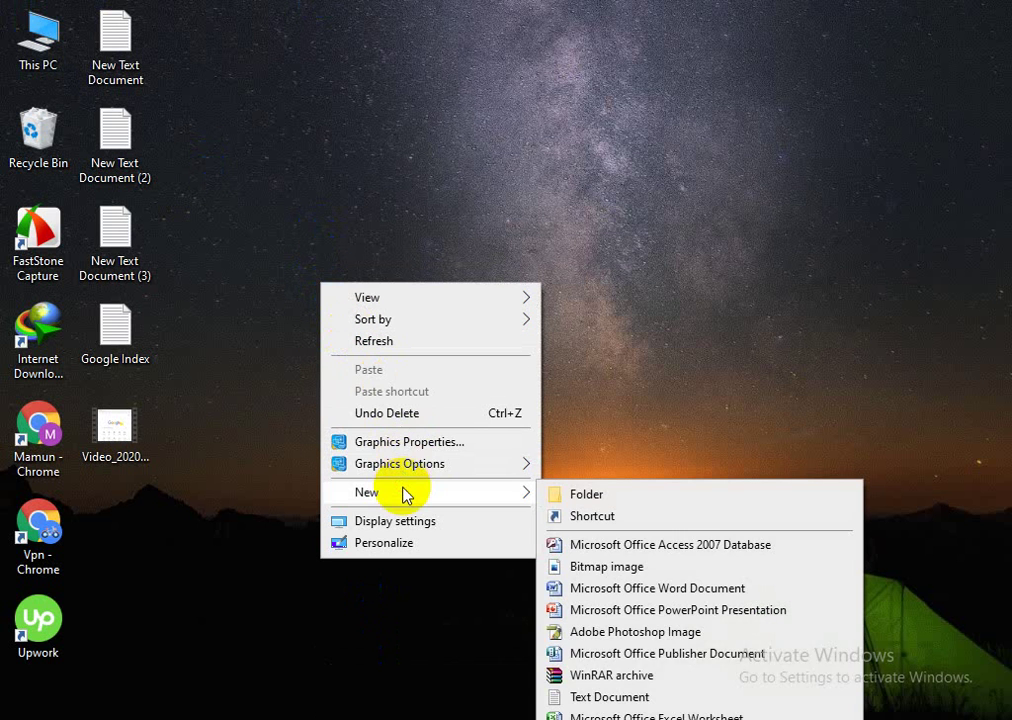
pyautogui.click(620, 697)
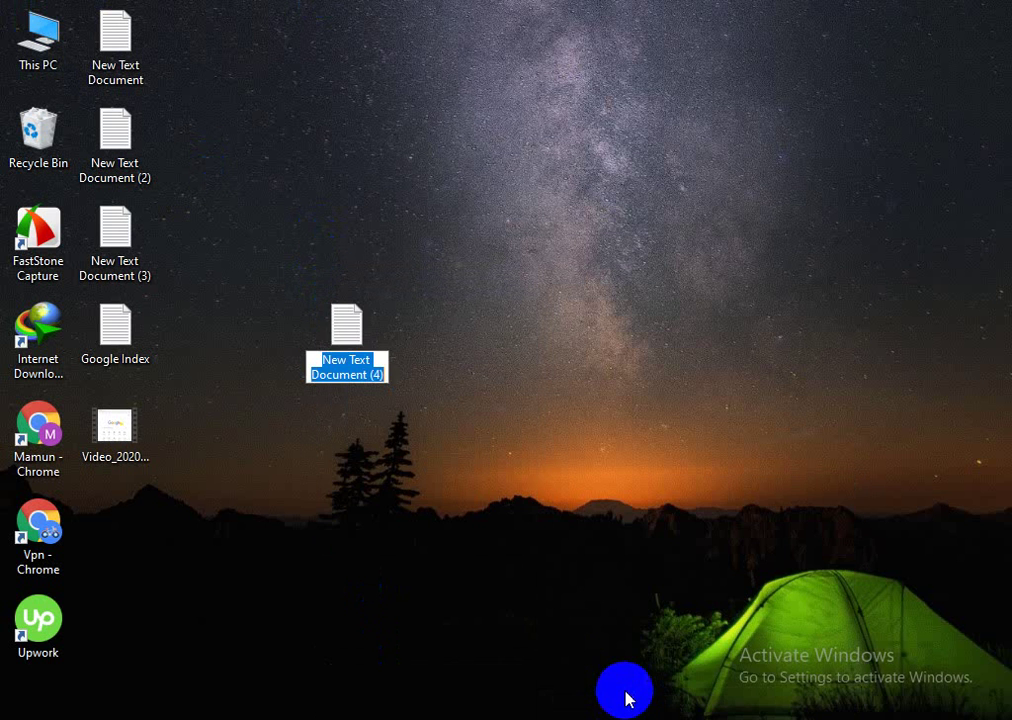
pyautogui.click(396, 362)
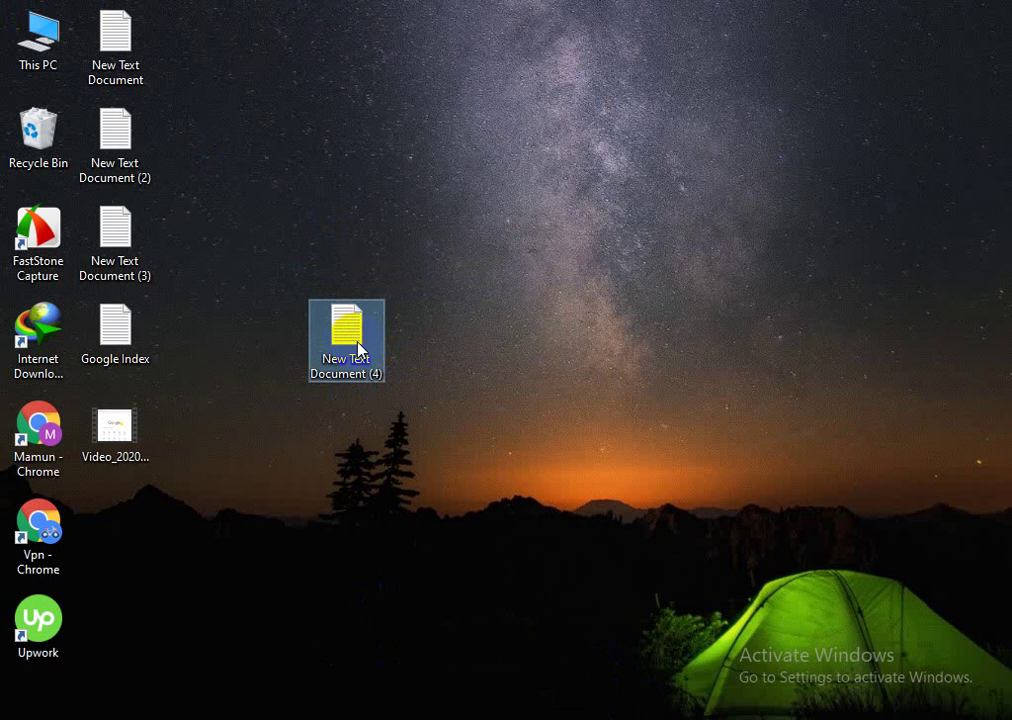
# Step: Open New Text Document (4) in Notepad and type the opening <html> tag
pyautogui.doubleClick(356, 347)
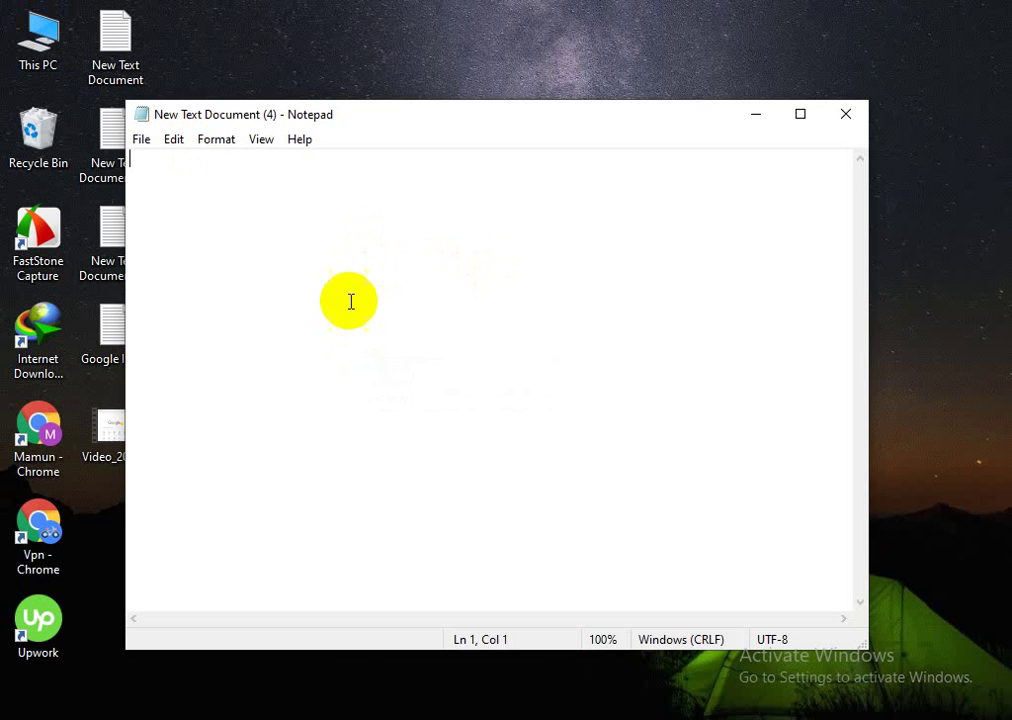
pyautogui.write('<')
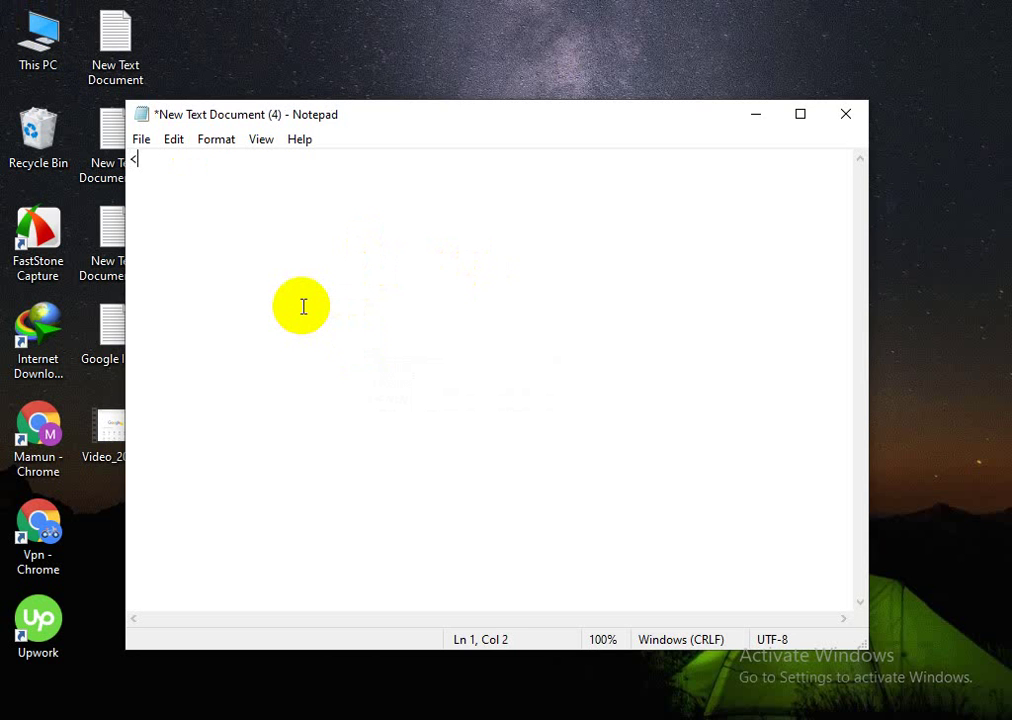
pyautogui.write('html>')
pyautogui.press('Return')
pyautogui.press('Return')
pyautogui.press('BackSpace')
pyautogui.write(',')
pyautogui.press('BackSpace')
# Step: Add the closing </html> tag on the second line, dismissing the Sticky Keys prompt
pyautogui.write('<')
pyautogui.press('shift')
pyautogui.press('shift')
pyautogui.press('shift')
pyautogui.press('shift')
pyautogui.press('shift')
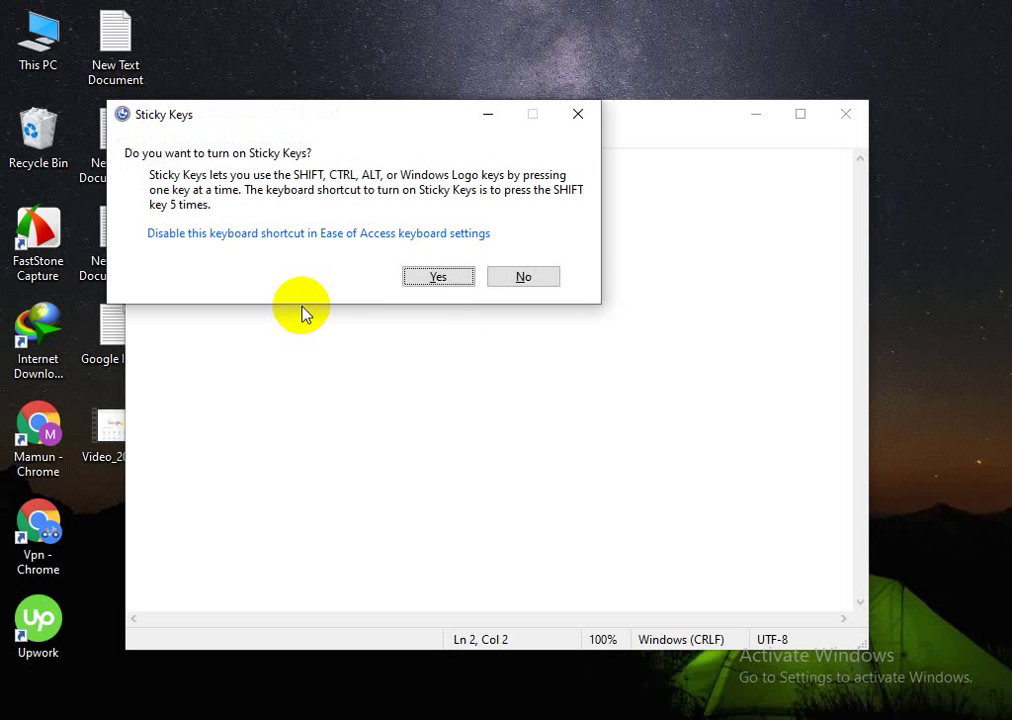
pyautogui.click(580, 115)
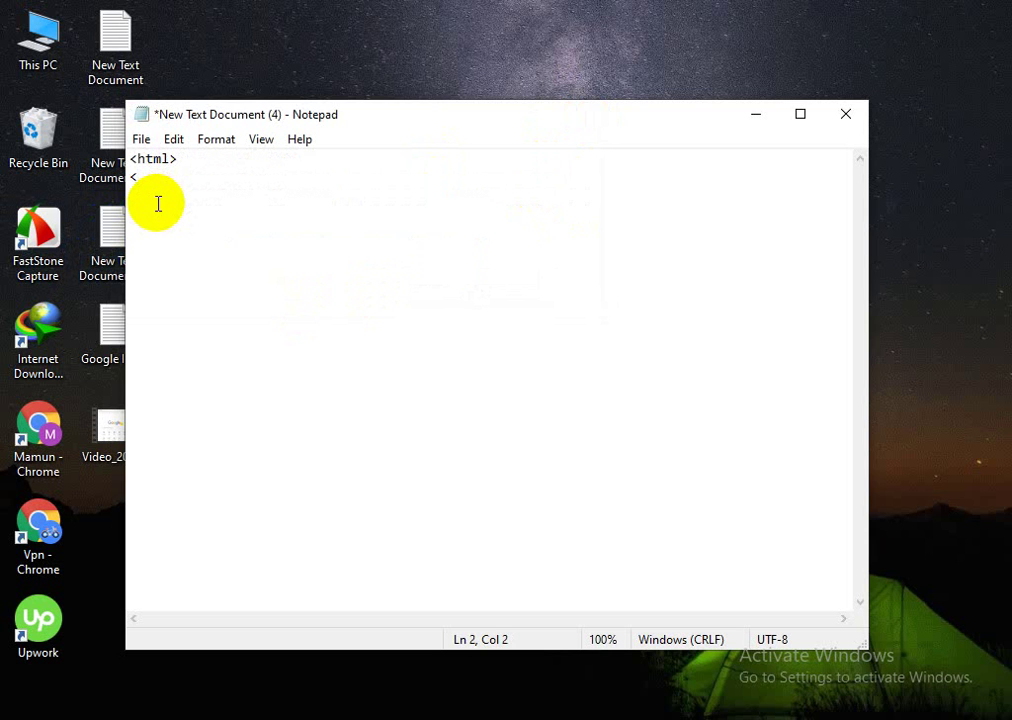
pyautogui.write('?/')
pyautogui.press('BackSpace')
pyautogui.press('BackSpace')
pyautogui.write('/h')
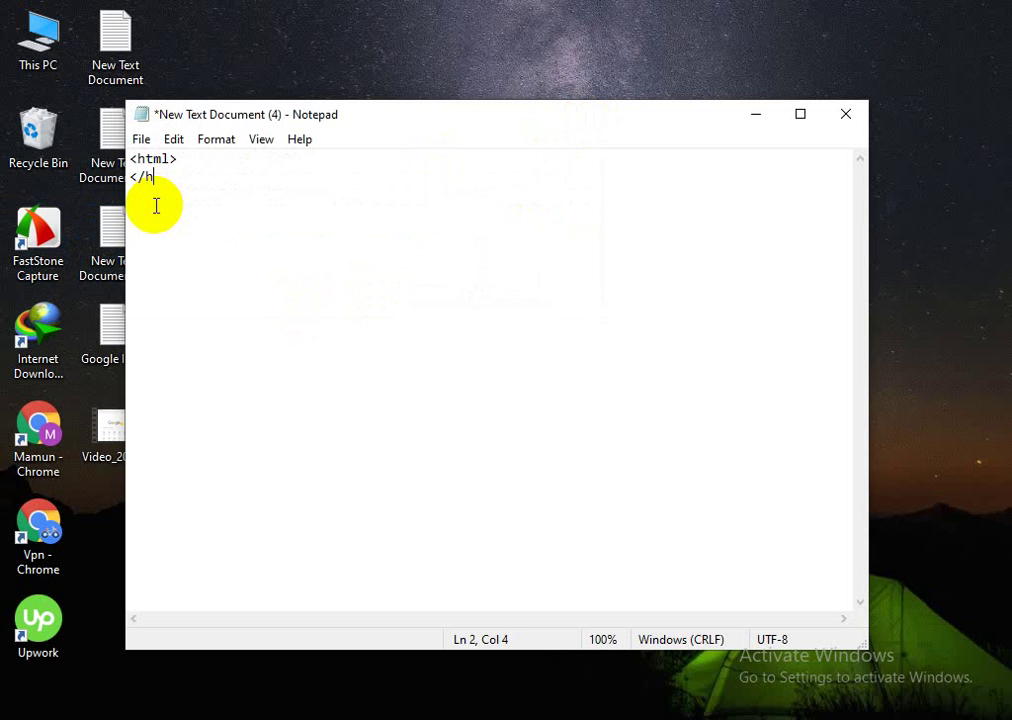
pyautogui.write('tml>')
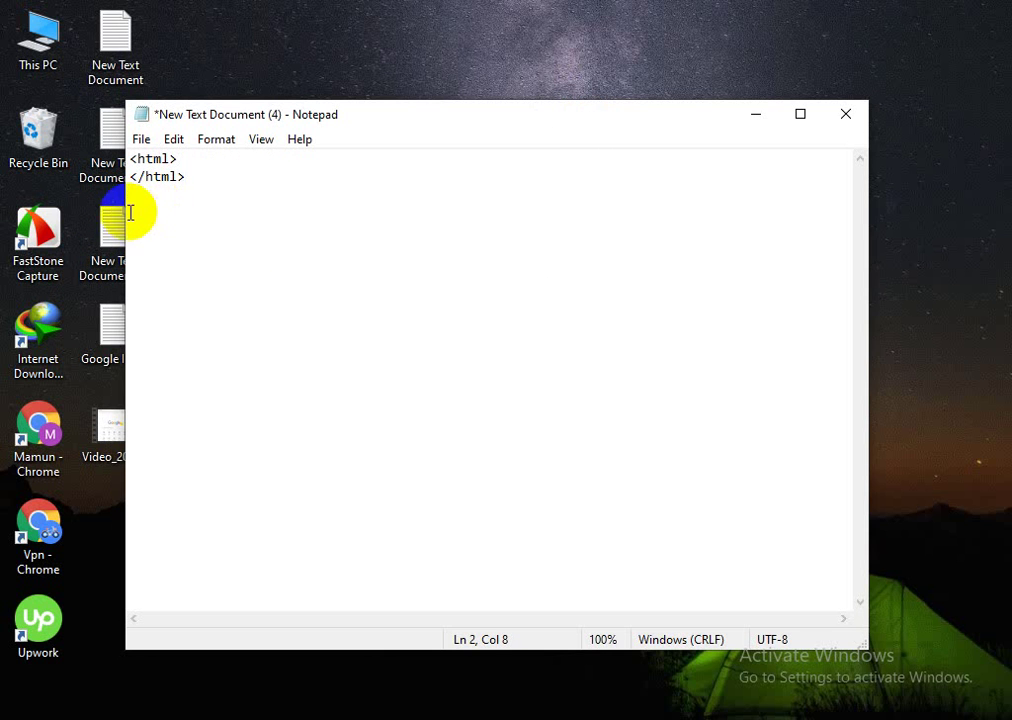
pyautogui.click(190, 159)
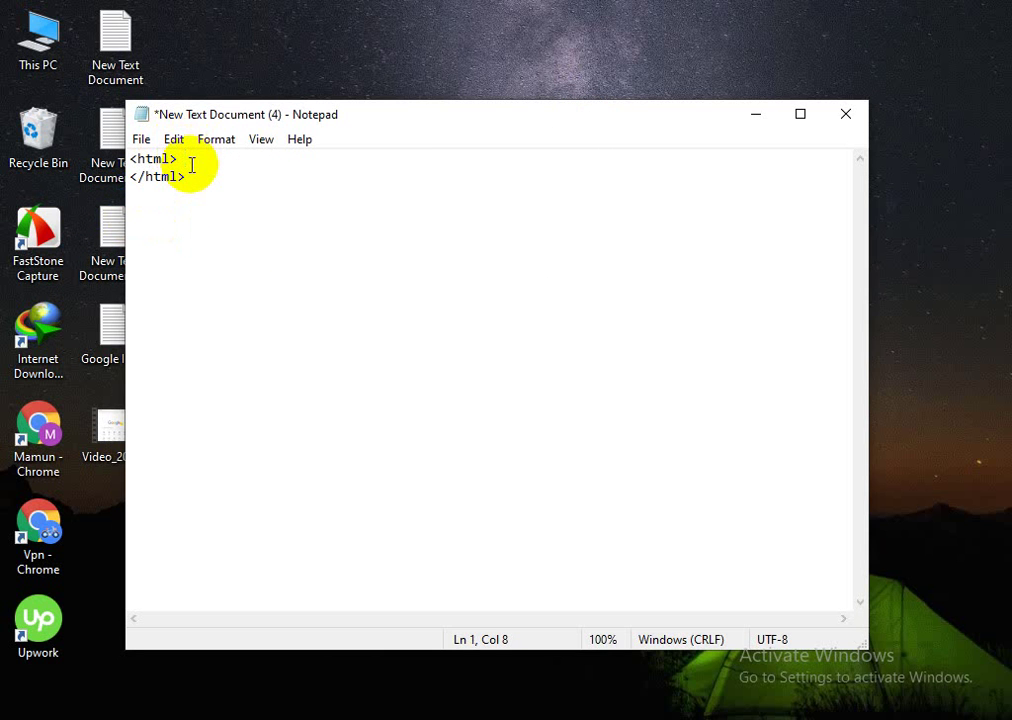
# Step: Insert <head> and </head> lines between the html tags
pyautogui.press('BackSpace')
pyautogui.press('Return')
pyautogui.write('<')
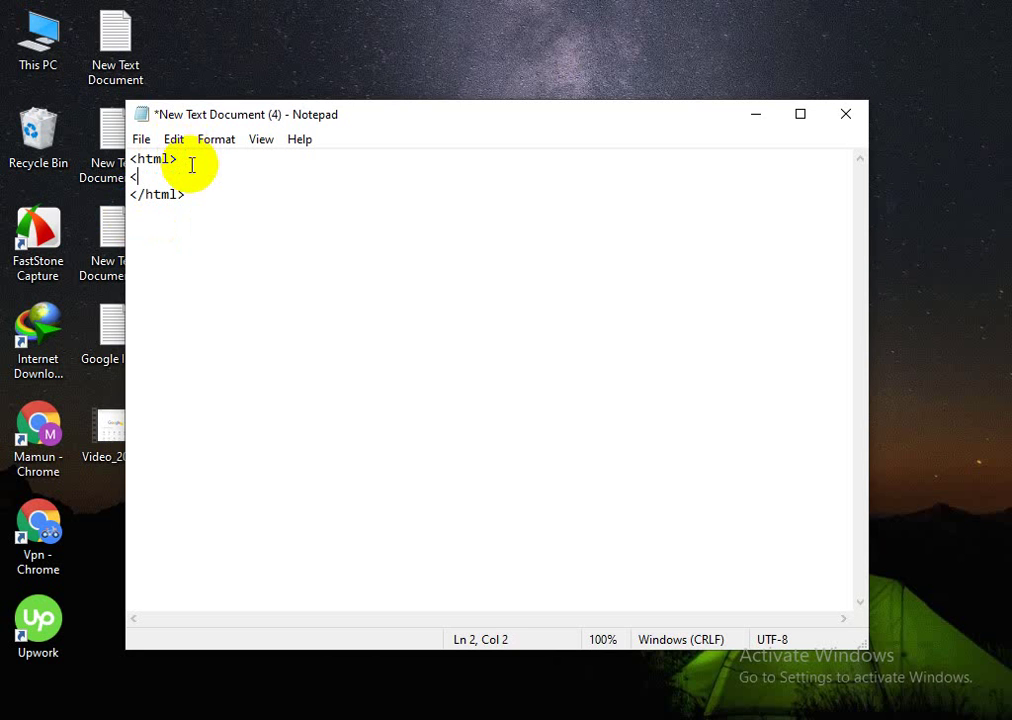
pyautogui.write('head>')
pyautogui.press('Return')
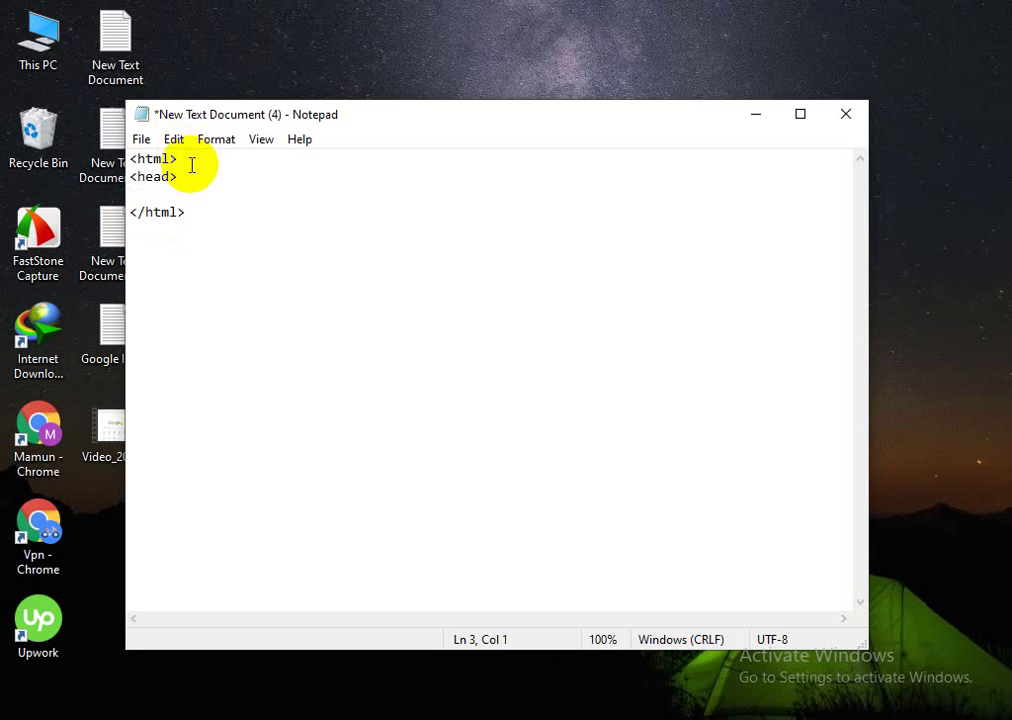
pyautogui.write('</head>')
pyautogui.click(185, 176)
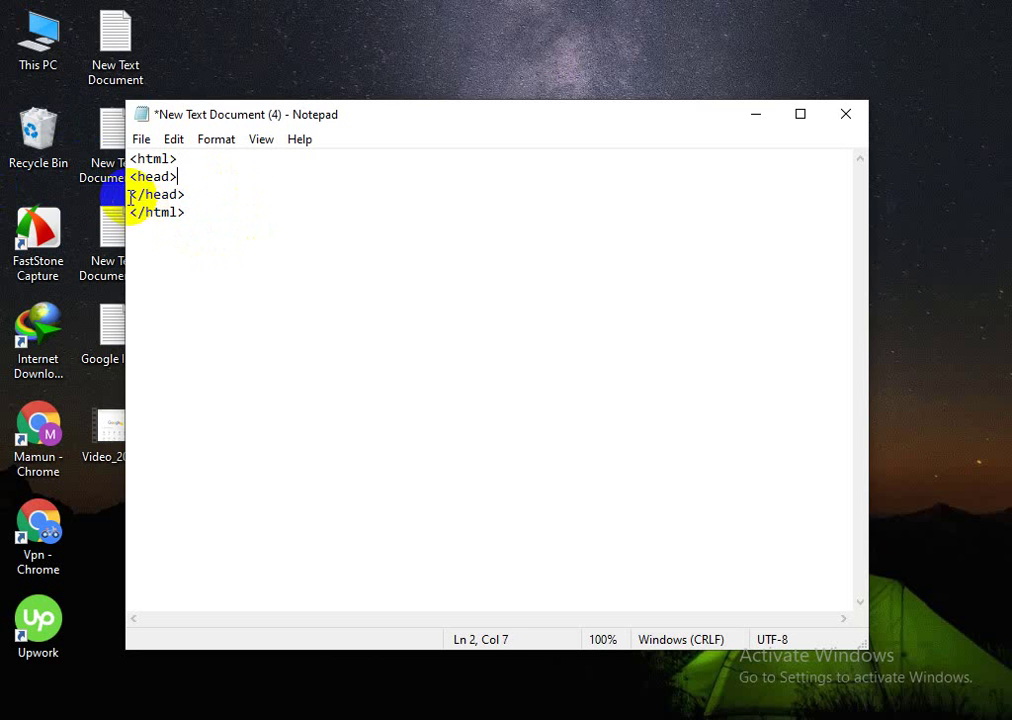
pyautogui.click(131, 194)
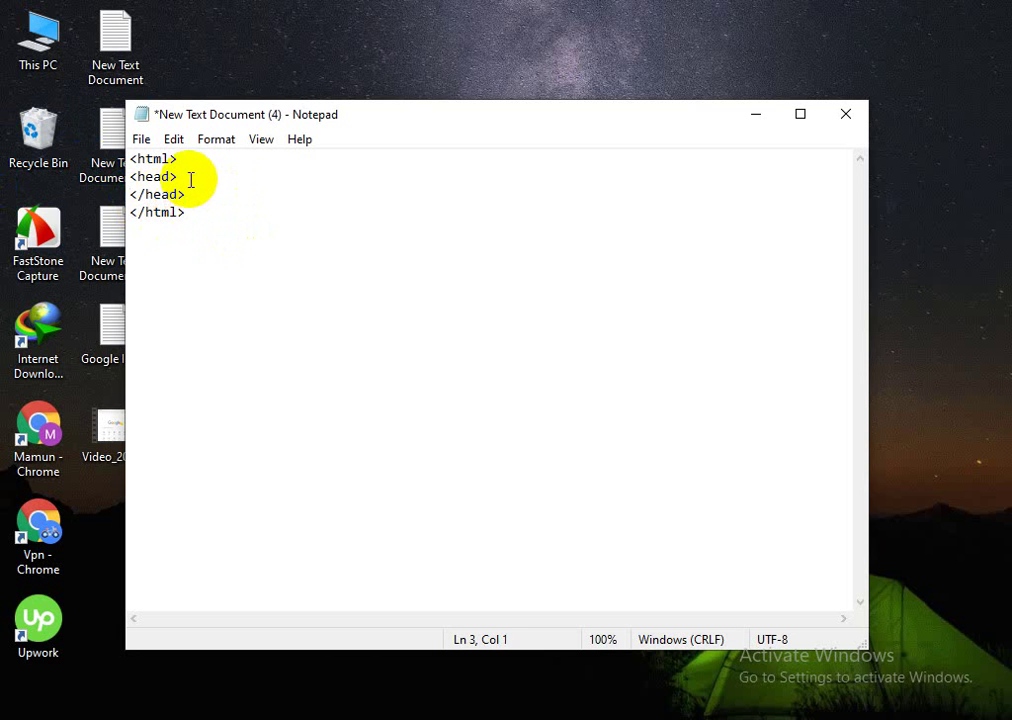
pyautogui.click(181, 177)
# Step: Type a <title> tag inside the head and paste a copy of it on the line below
pyautogui.press('Return')
pyautogui.press('Return')
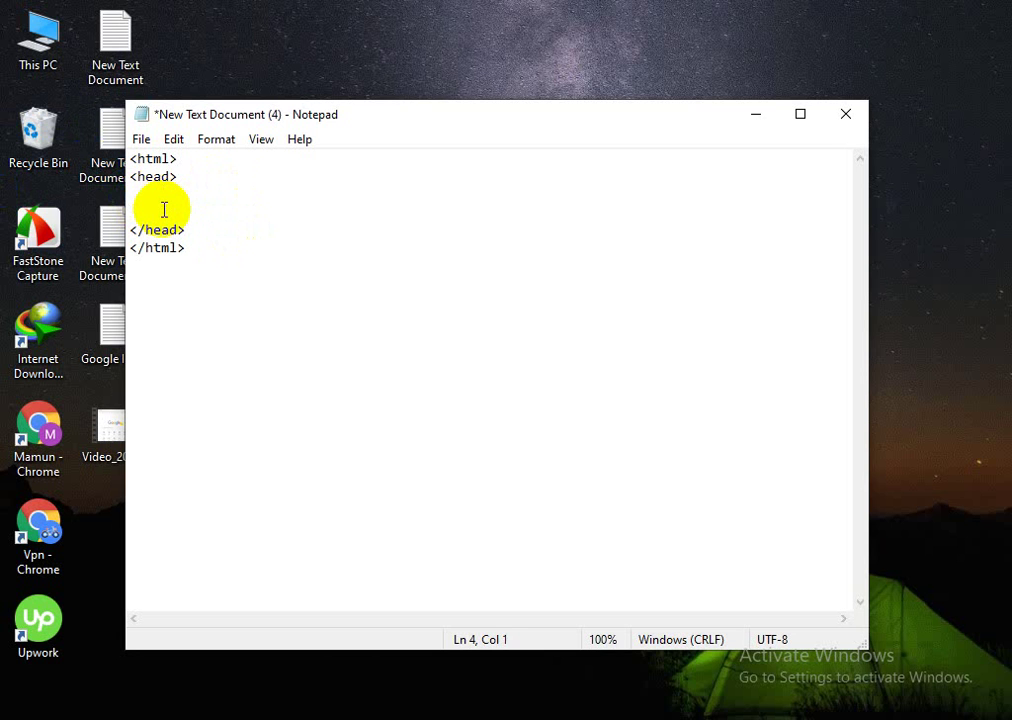
pyautogui.write('<ti')
pyautogui.write('tlle')
pyautogui.write('e>')
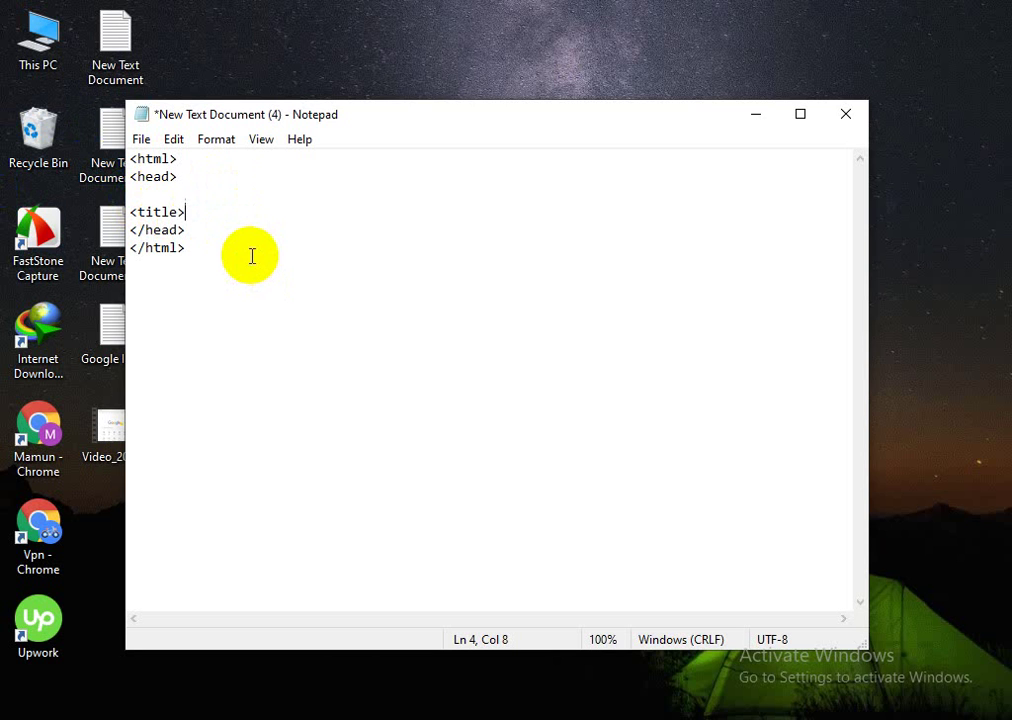
pyautogui.press('Return')
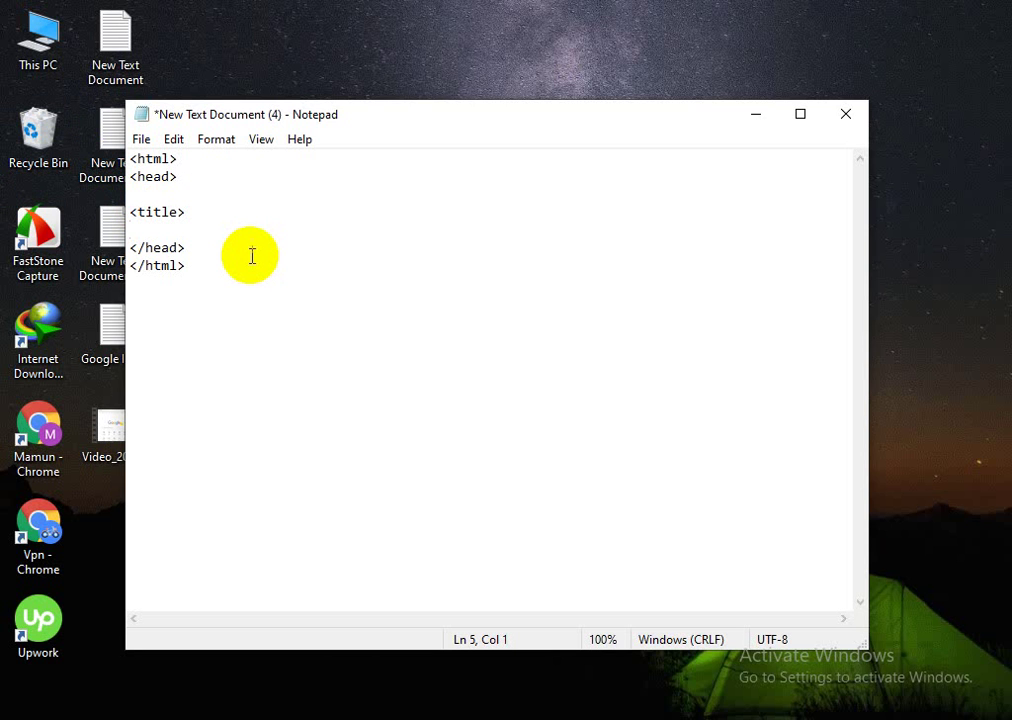
pyautogui.moveTo(186, 212); pyautogui.dragTo(118, 212)
pyautogui.hotkey('ctrl', 'c')
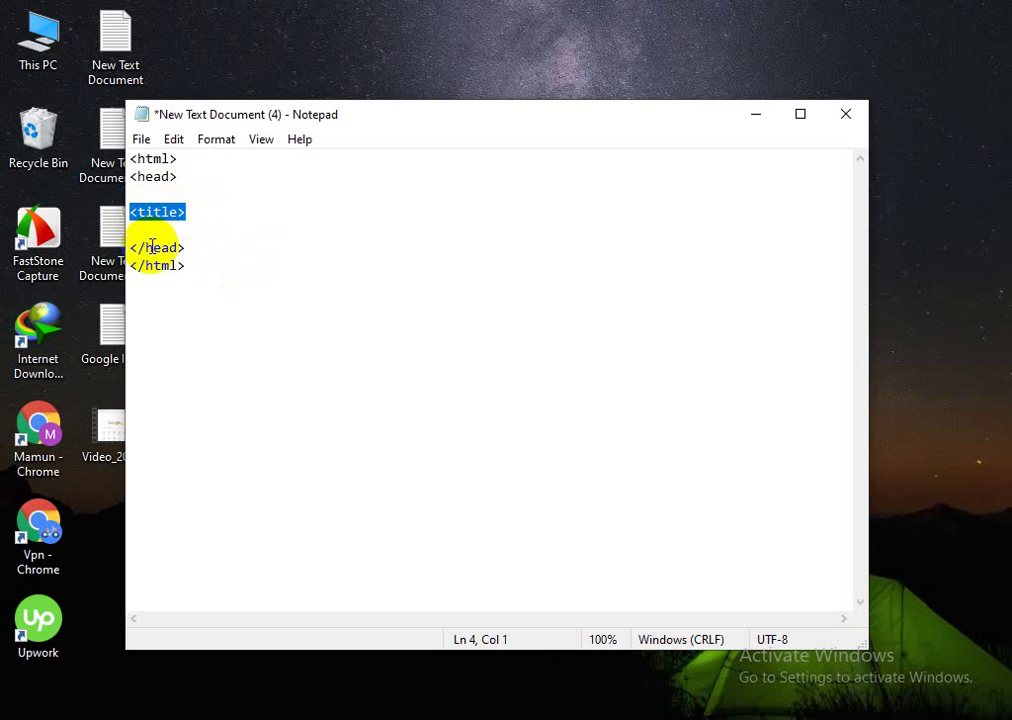
pyautogui.click(144, 230)
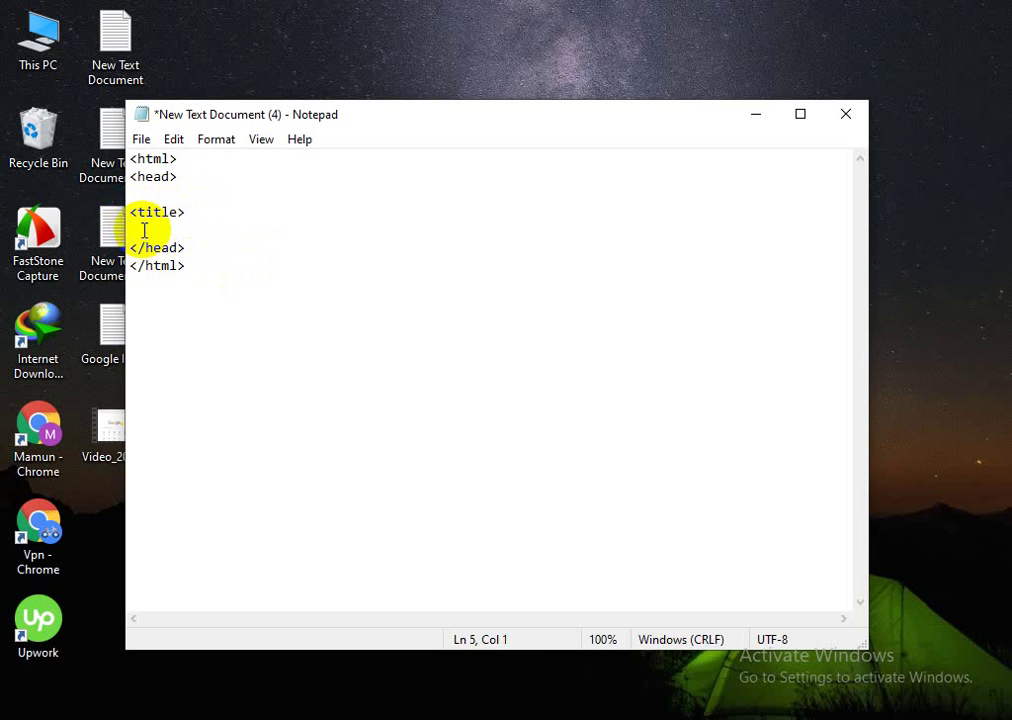
pyautogui.hotkey('ctrl', 'v')
# Step: Enter the blog's name after <title>, make the copy </title>, and put the name on its own line
pyautogui.click(196, 203)
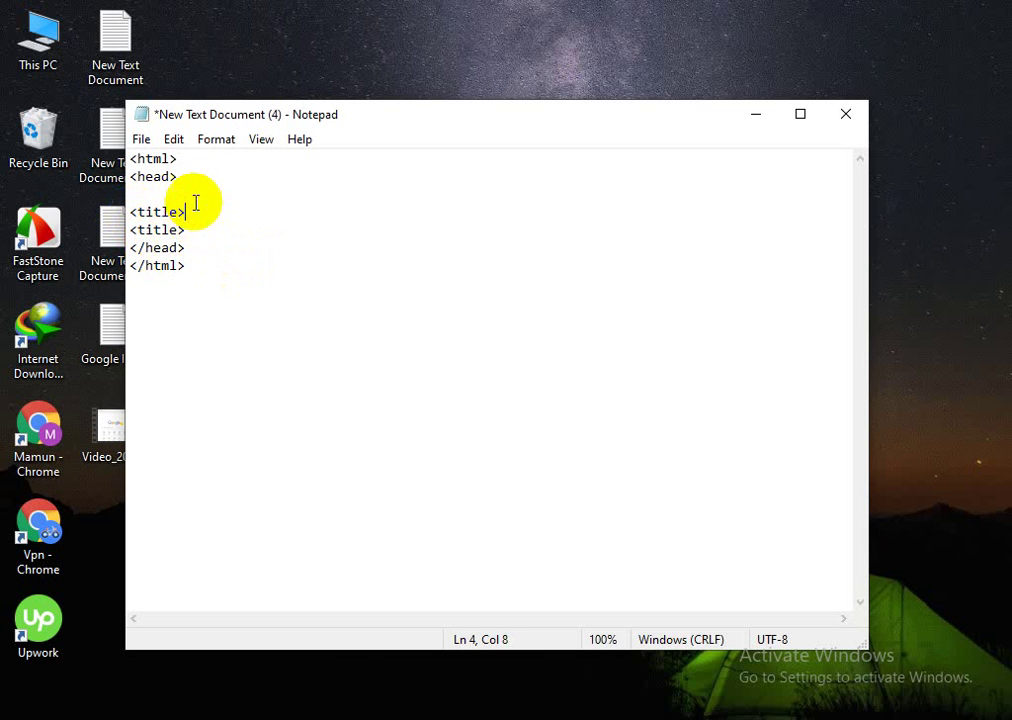
pyautogui.write('mamun blog')
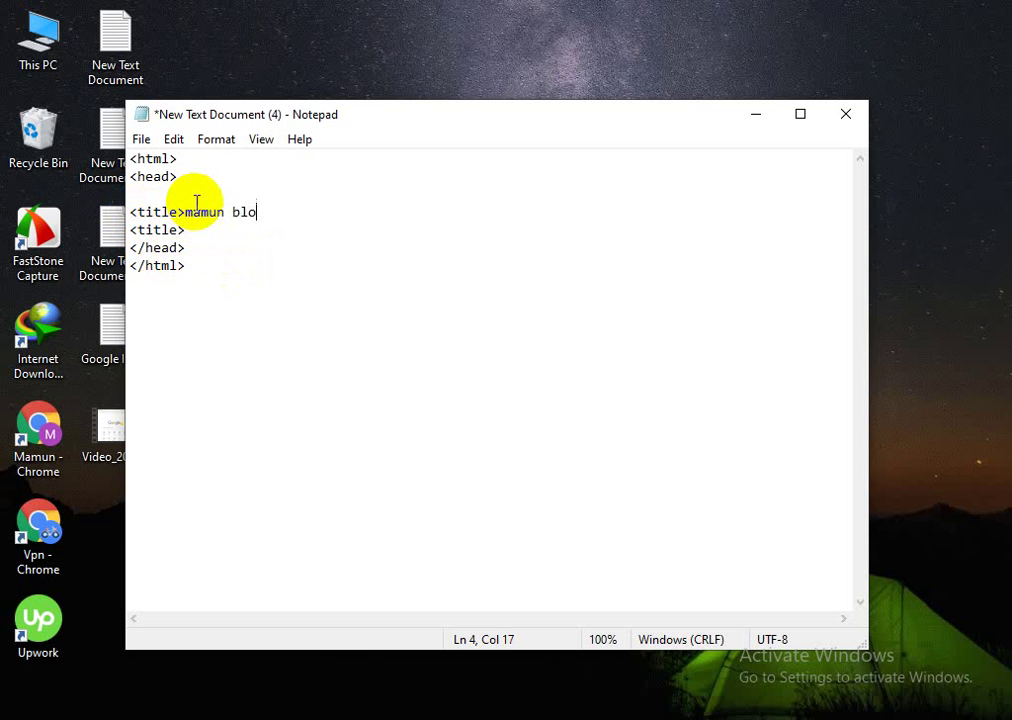
pyautogui.click(139, 231)
pyautogui.write('/')
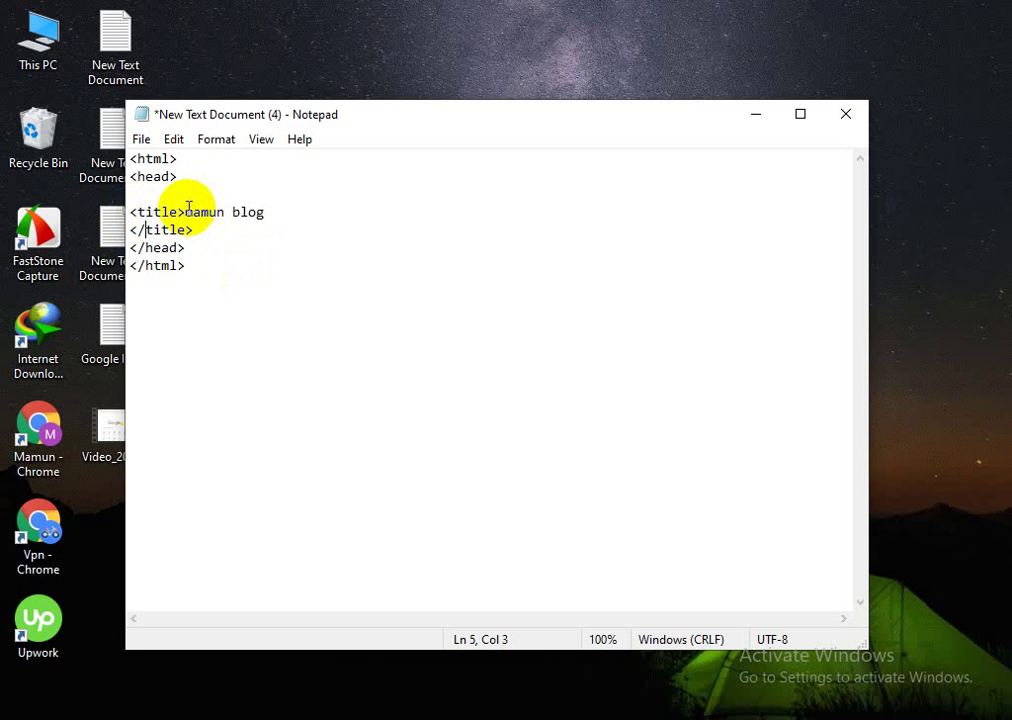
pyautogui.click(182, 212)
pyautogui.press('Return')
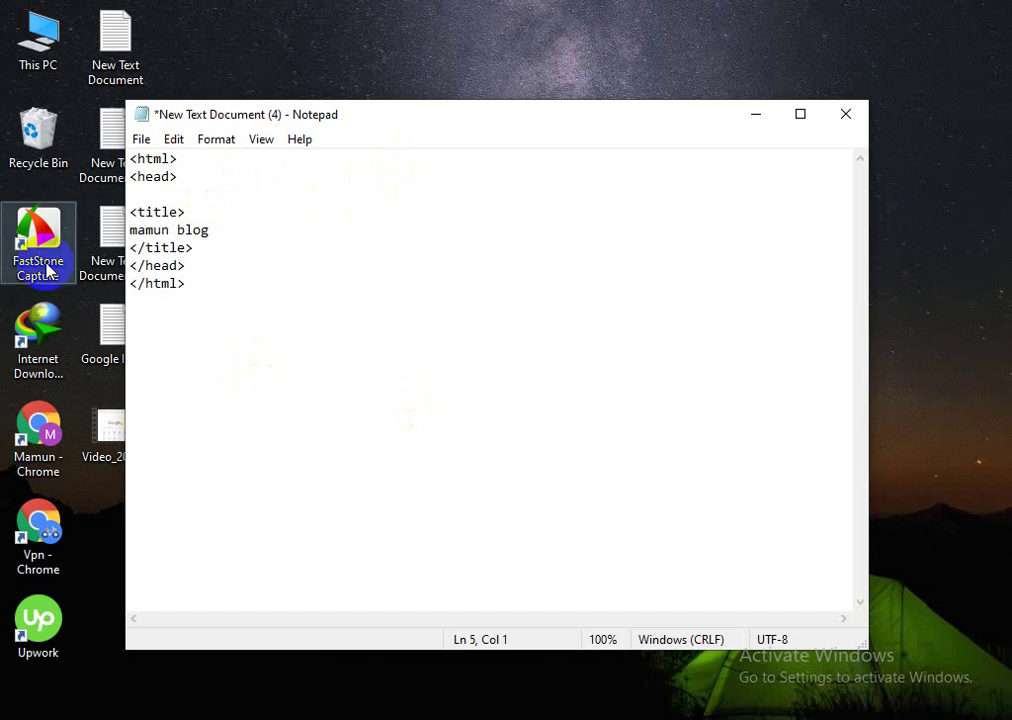
# Step: Open Save As, then cancel it and return to the end of the <head> line
pyautogui.click(141, 140)
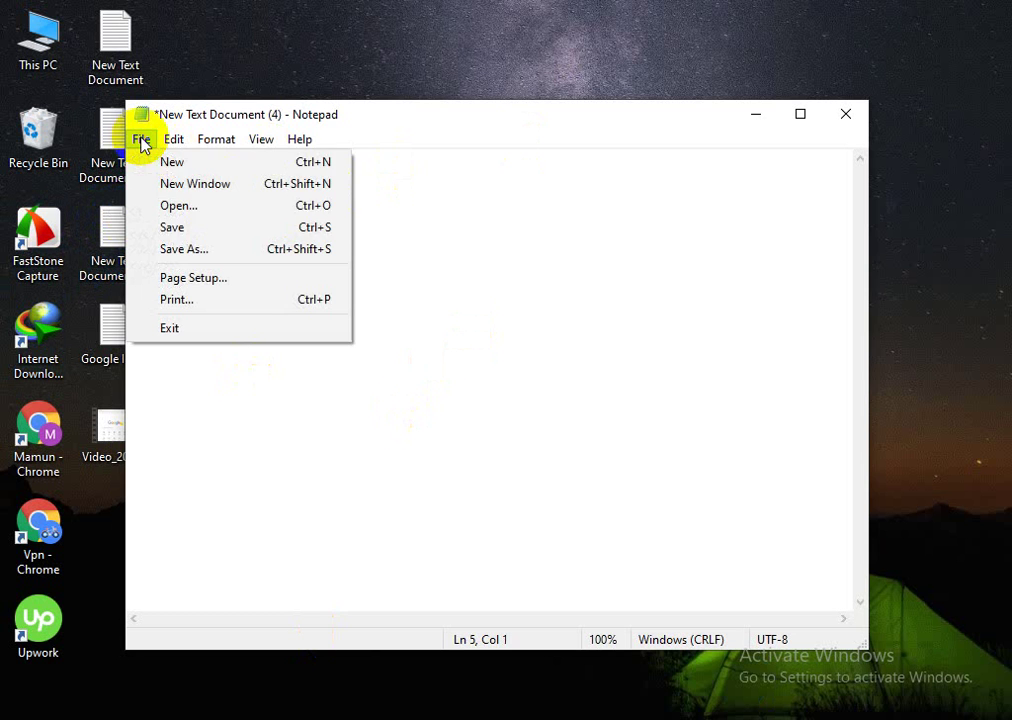
pyautogui.click(185, 249)
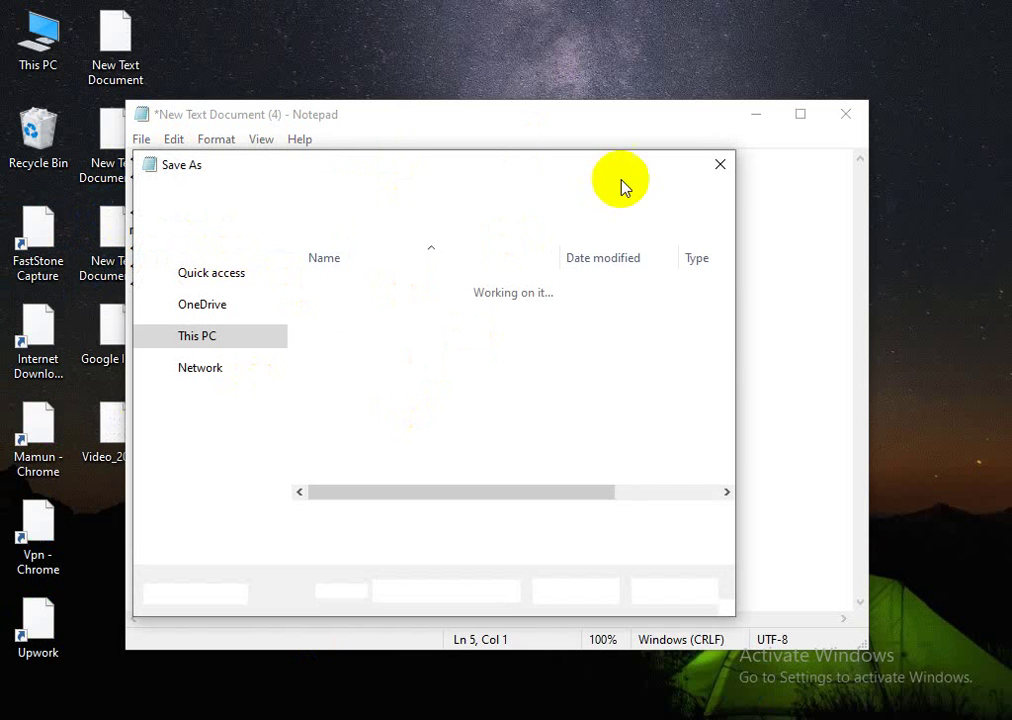
pyautogui.click(719, 165)
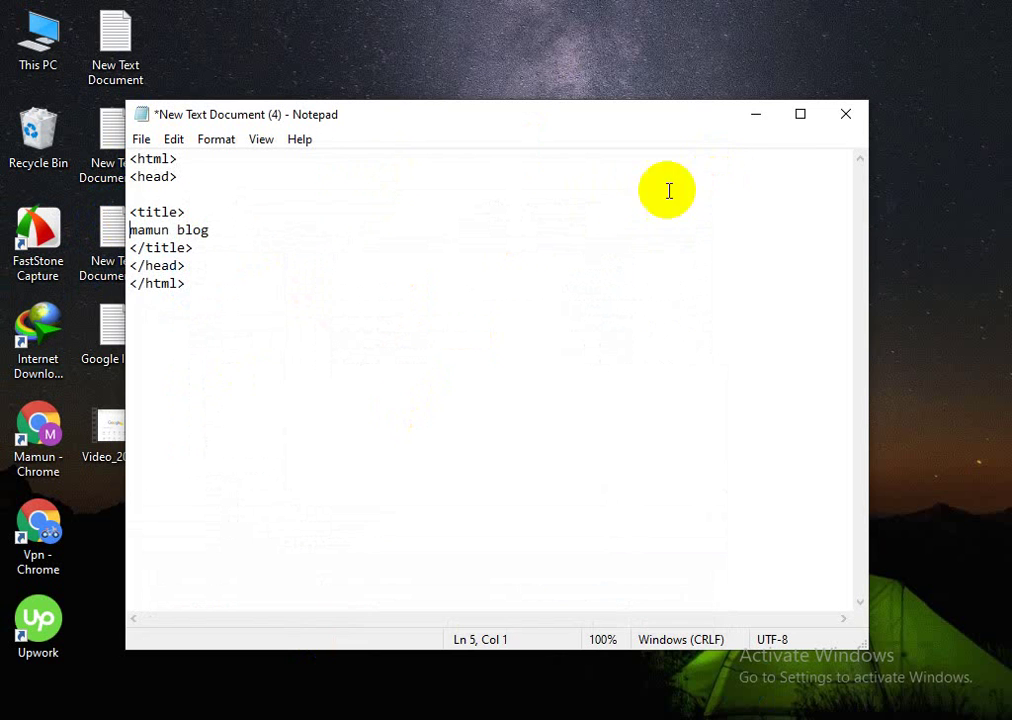
pyautogui.click(185, 177)
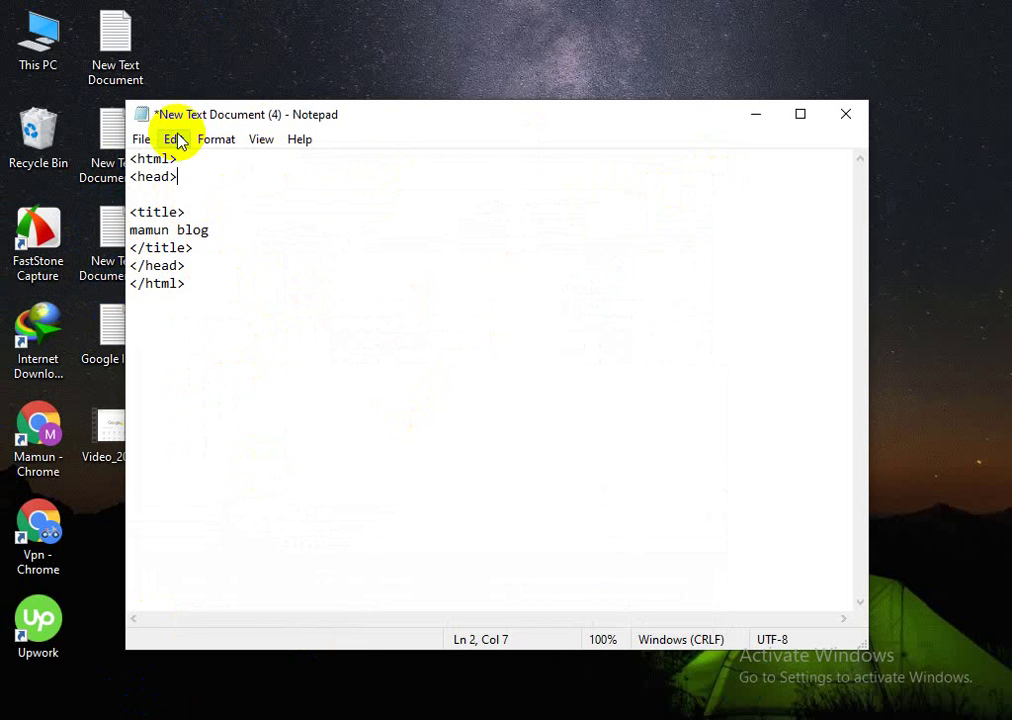
# Step: Save the page to the desktop as m.html, then move and minimise Notepad
pyautogui.click(141, 140)
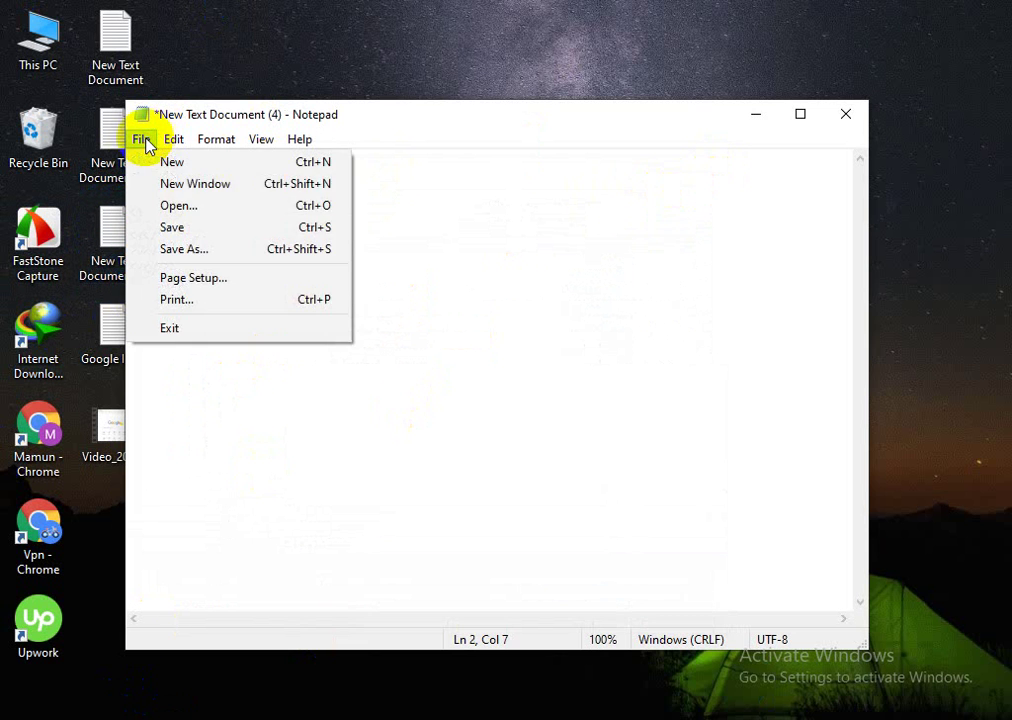
pyautogui.click(178, 250)
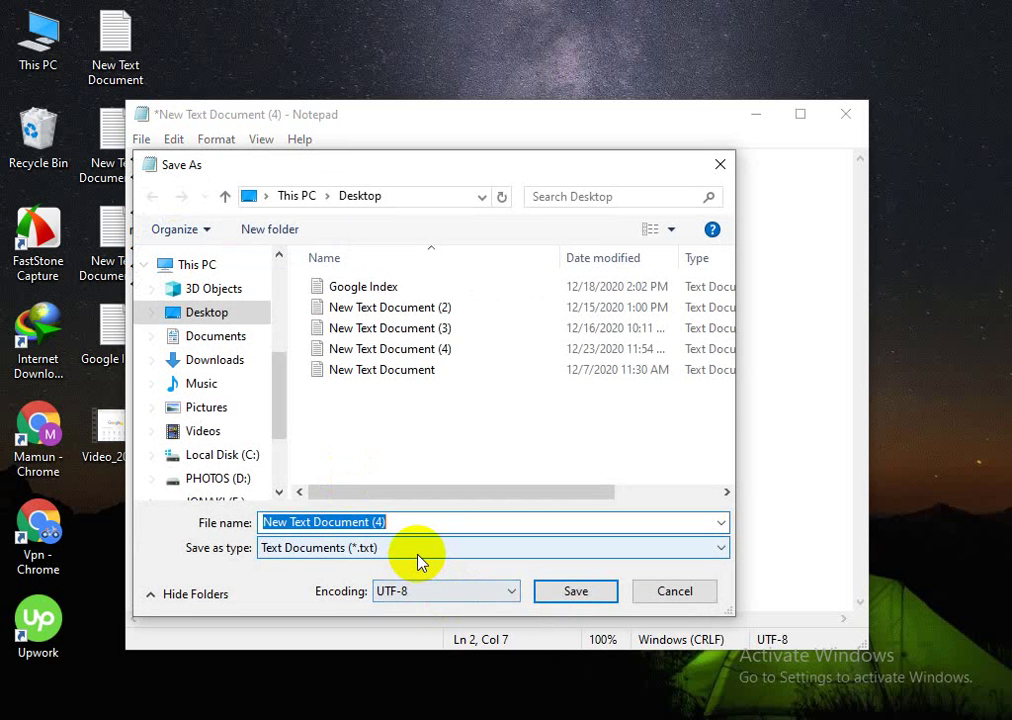
pyautogui.write('m')
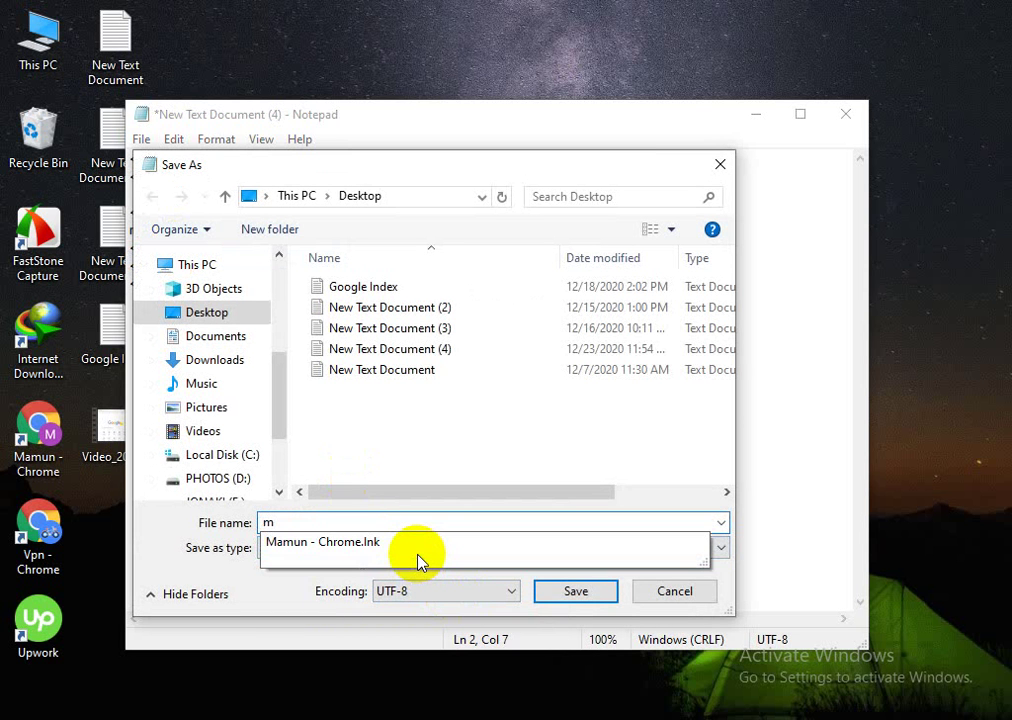
pyautogui.write('.in')
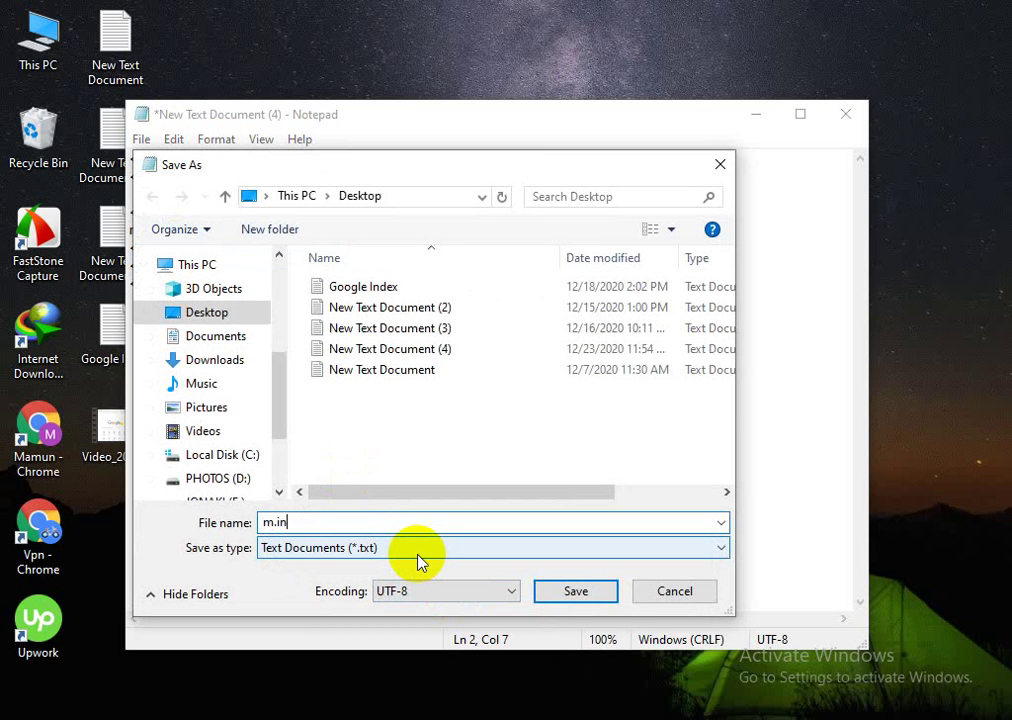
pyautogui.press('BackSpace')
pyautogui.press('BackSpace')
pyautogui.write('ht')
pyautogui.write('l')
pyautogui.press('BackSpace')
pyautogui.write('ml')
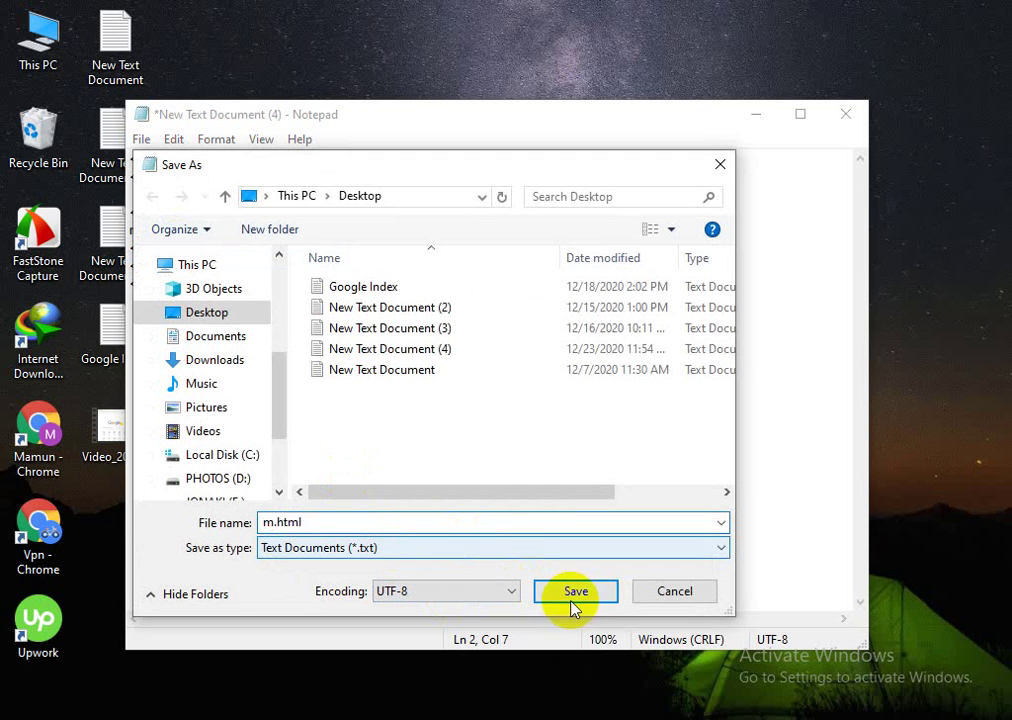
pyautogui.click(575, 595)
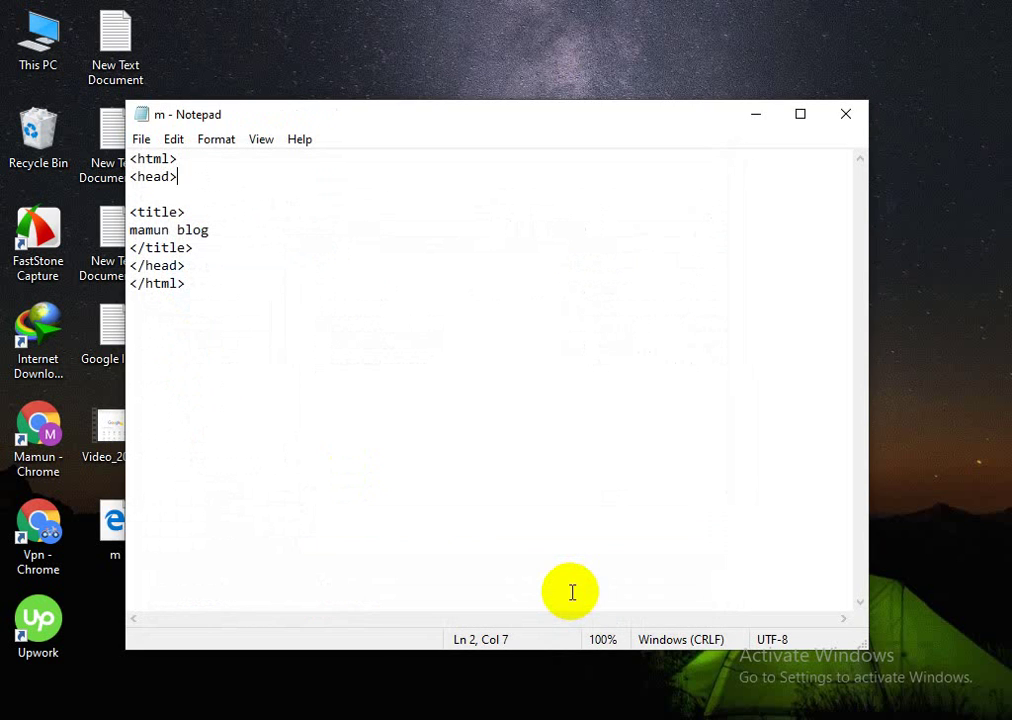
pyautogui.moveTo(410, 123); pyautogui.dragTo(524, 91)
pyautogui.click(852, 84)
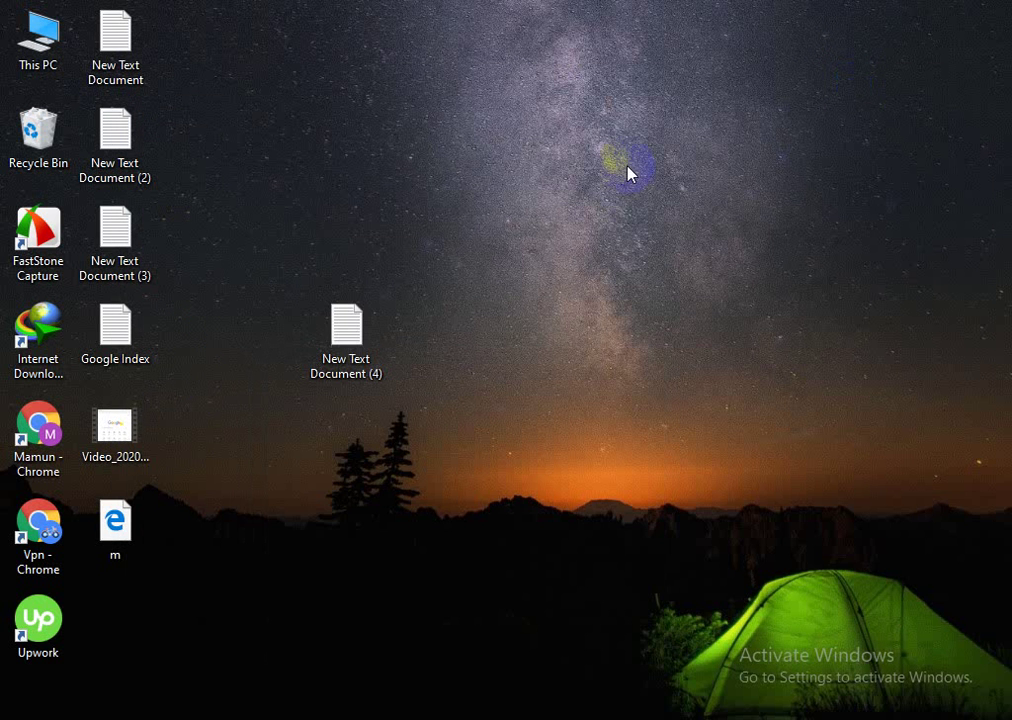
# Step: Drag m.html from the desktop into a Chrome tab to check its title, then minimise Chrome
pyautogui.click(128, 519)
pyautogui.click(117, 520)
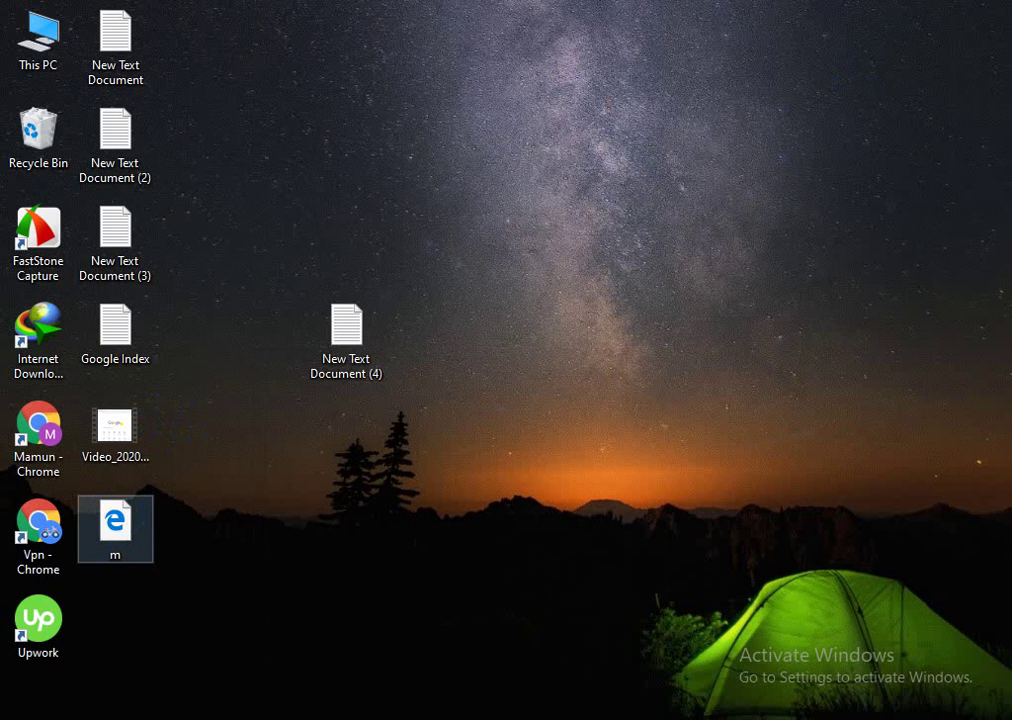
pyautogui.moveTo(215, 715)
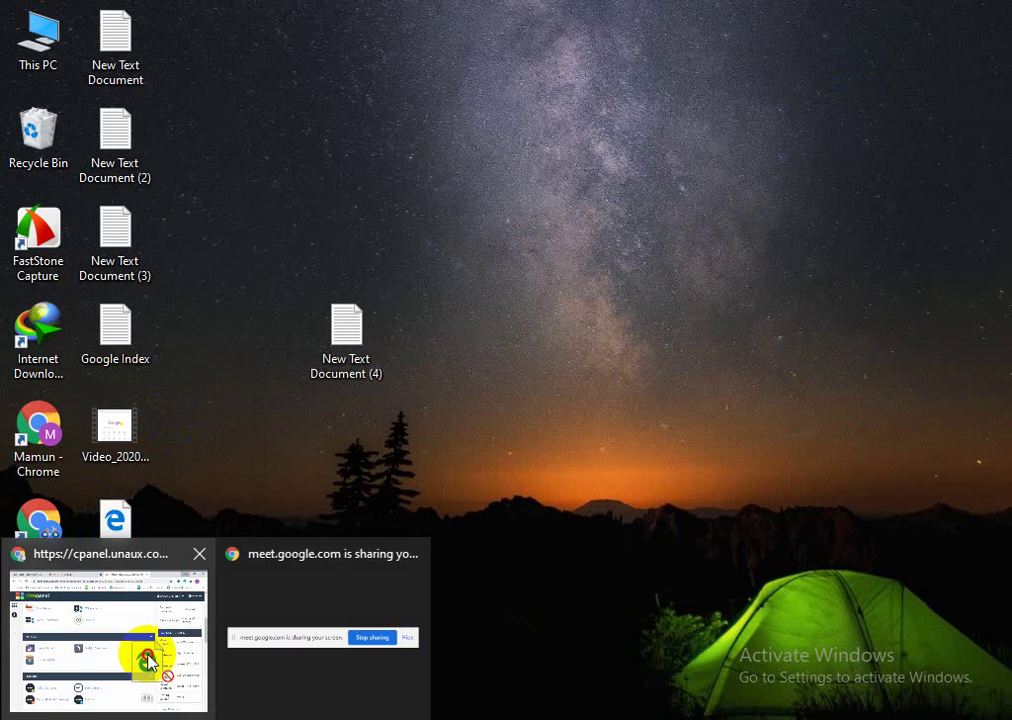
pyautogui.click(148, 662)
pyautogui.moveTo(146, 656); pyautogui.dragTo(813, 18)
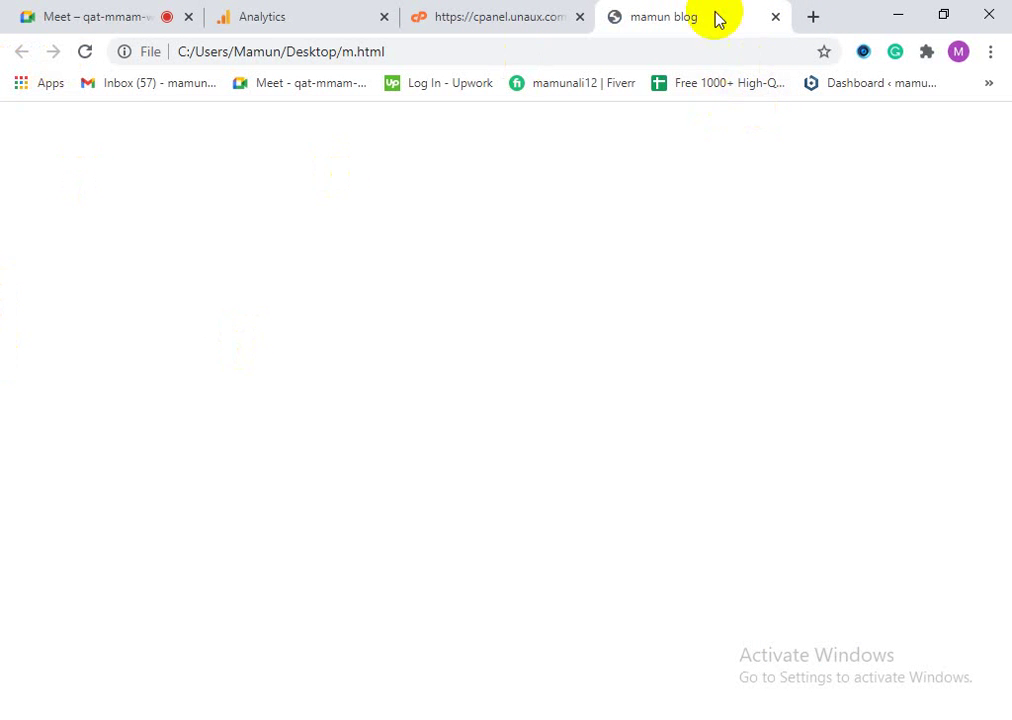
pyautogui.click(897, 15)
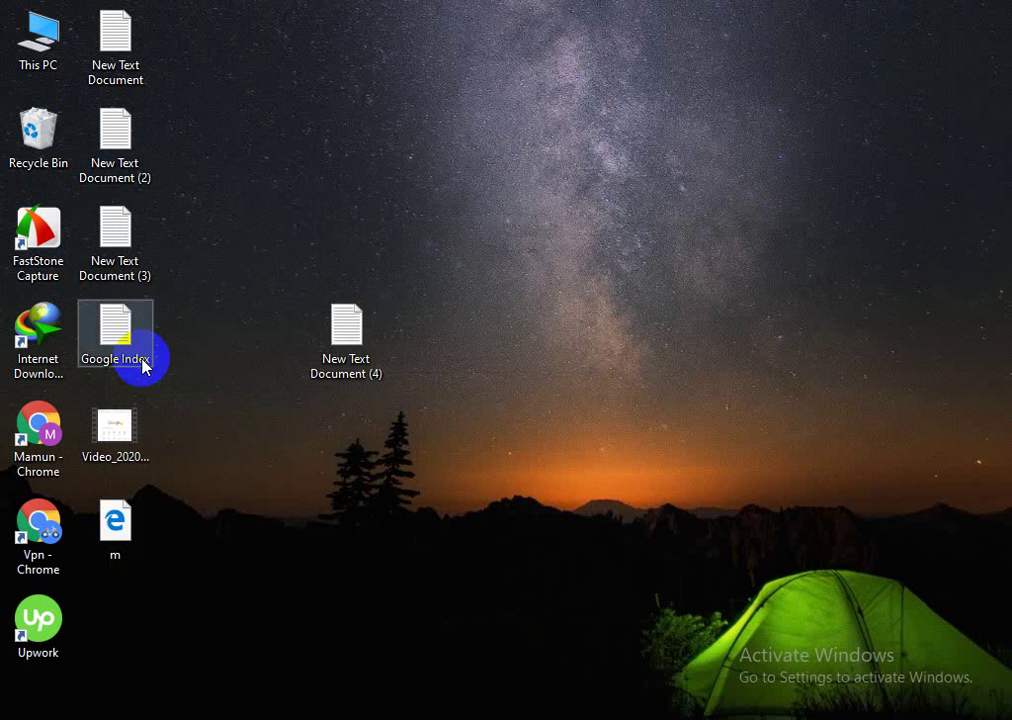
# Step: Add a new '<p> mamun</p>' line directly below the </title> tag in m.html
pyautogui.doubleClick(316, 376)
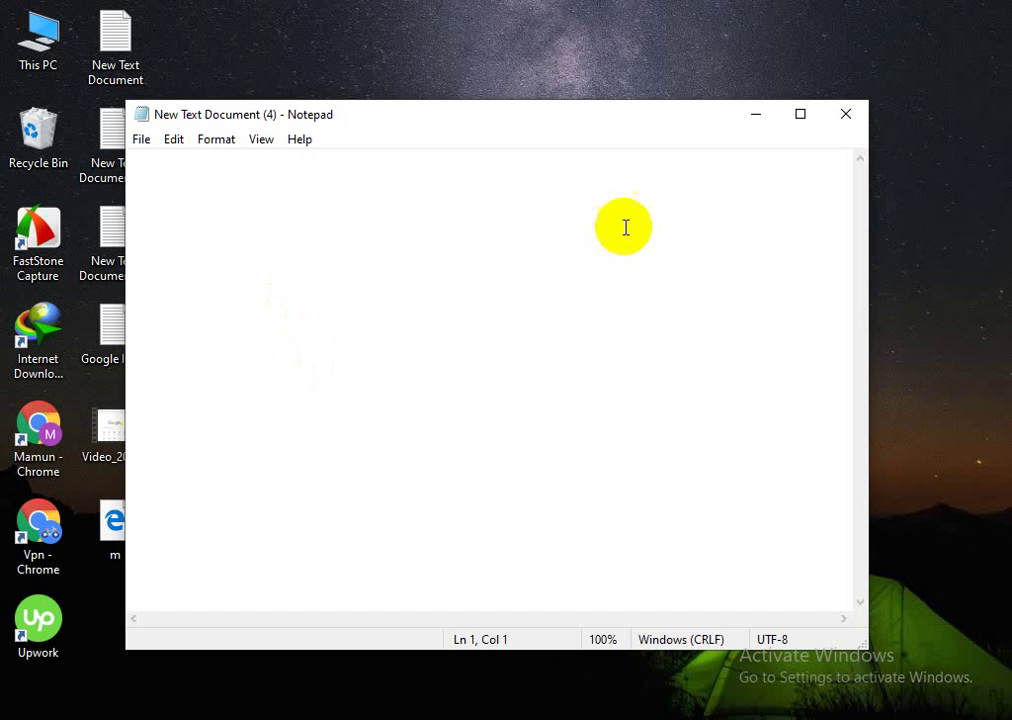
pyautogui.click(846, 114)
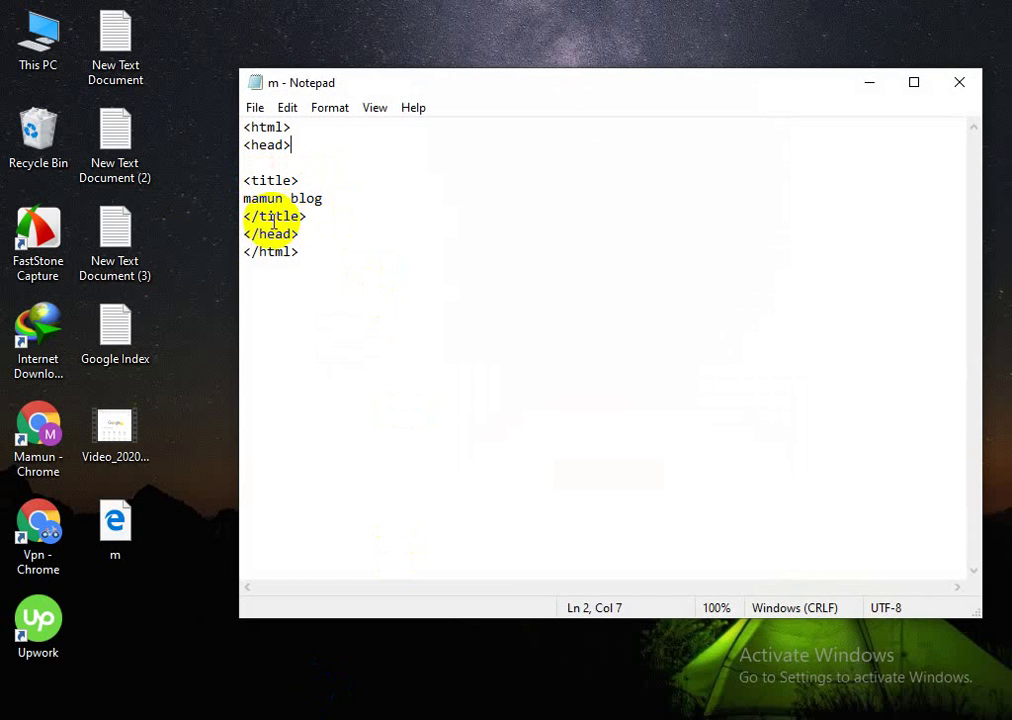
pyautogui.click(250, 227)
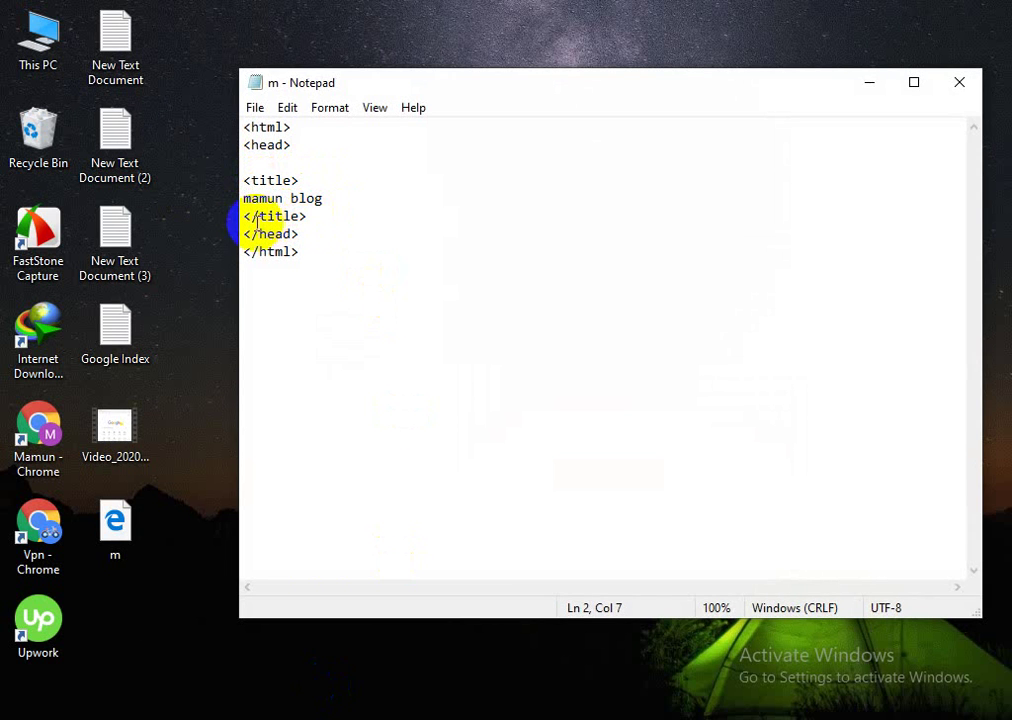
pyautogui.click(312, 215)
pyautogui.press('Return')
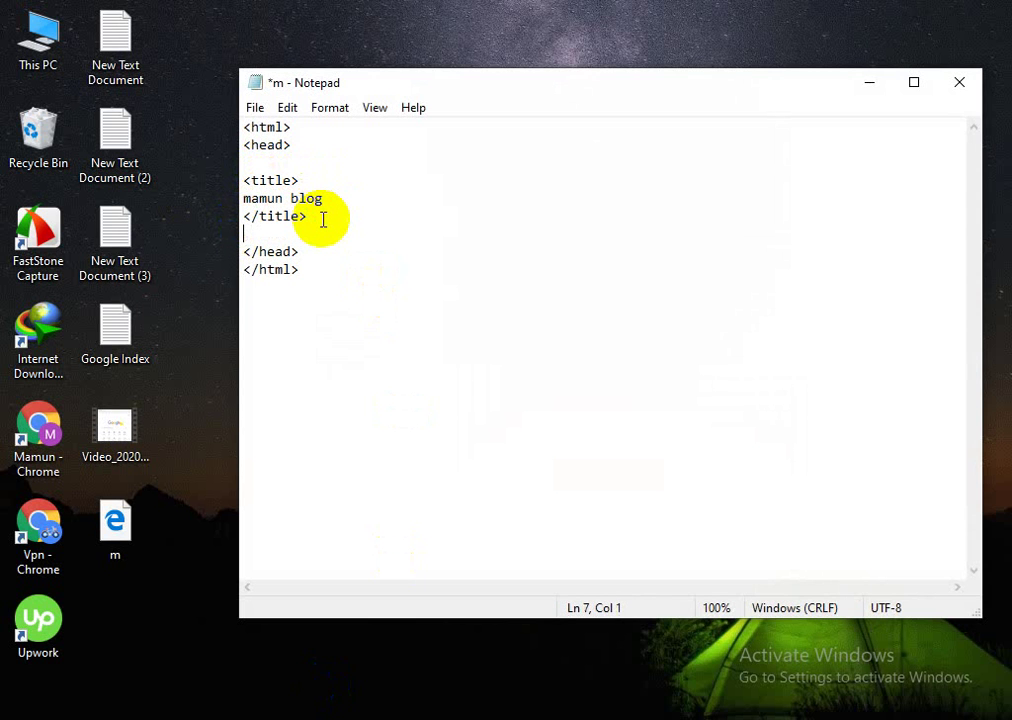
pyautogui.write('<p> mamu')
pyautogui.write('n')
pyautogui.write('</p>')
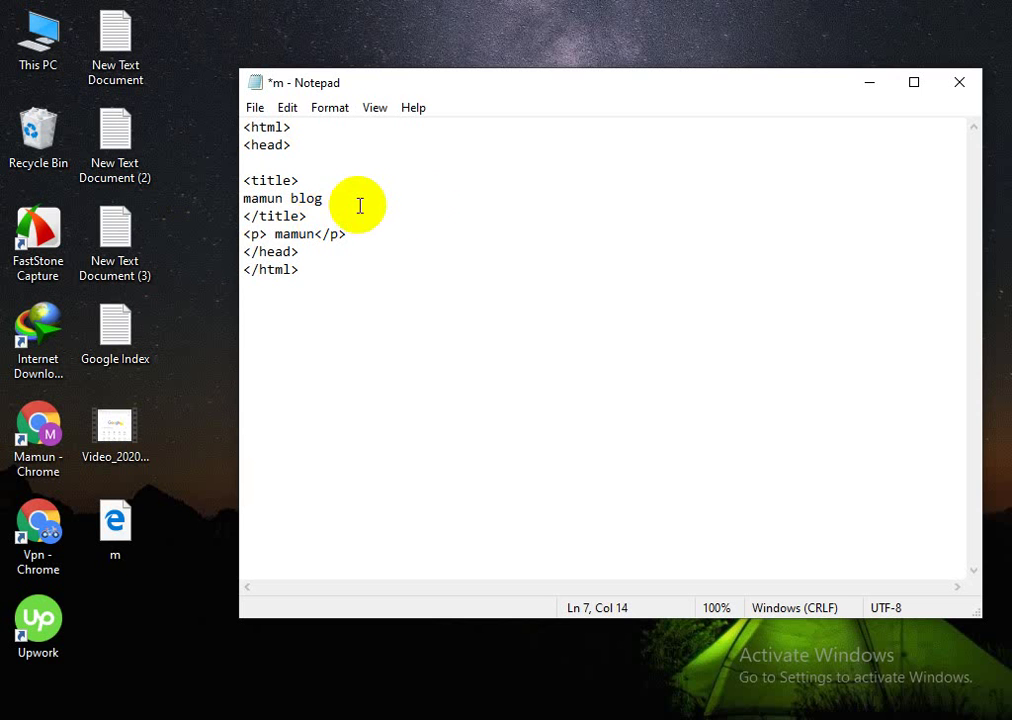
pyautogui.click(258, 107)
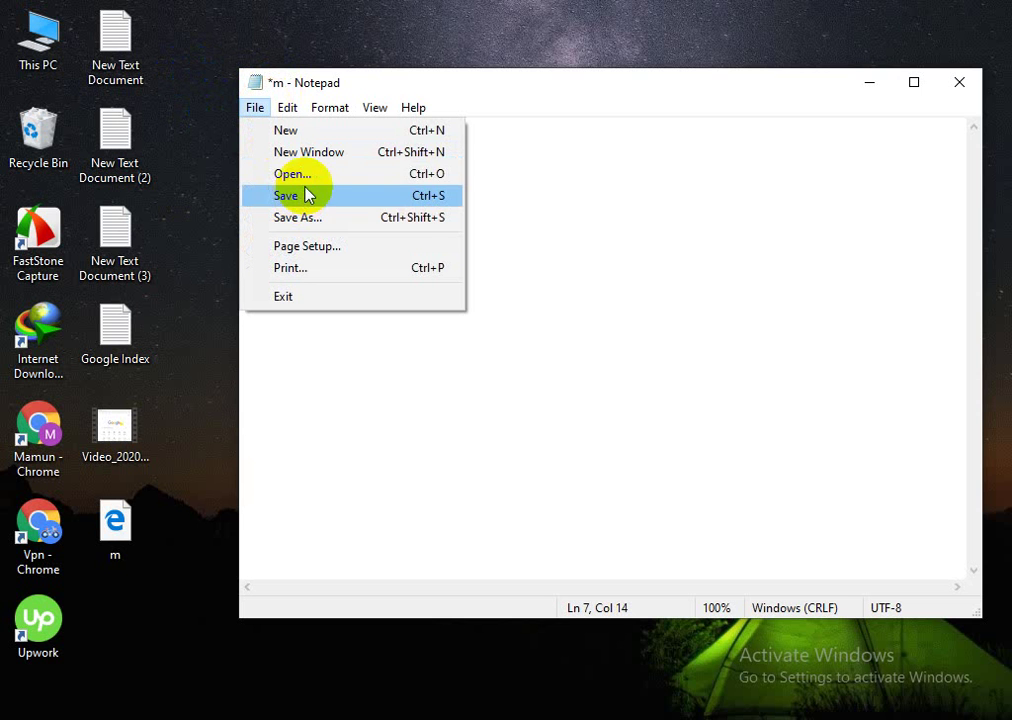
# Step: Save the edited source as m.html on the Desktop, replacing the existing file, then minimize Notepad
pyautogui.click(319, 217)
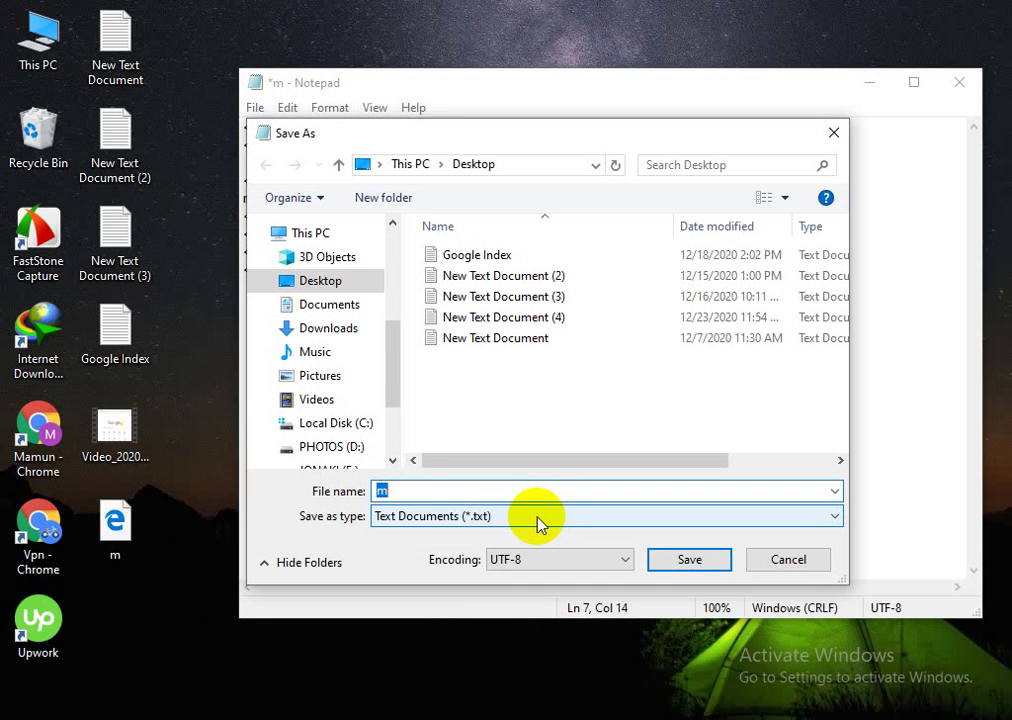
pyautogui.click(484, 491)
pyautogui.write('.')
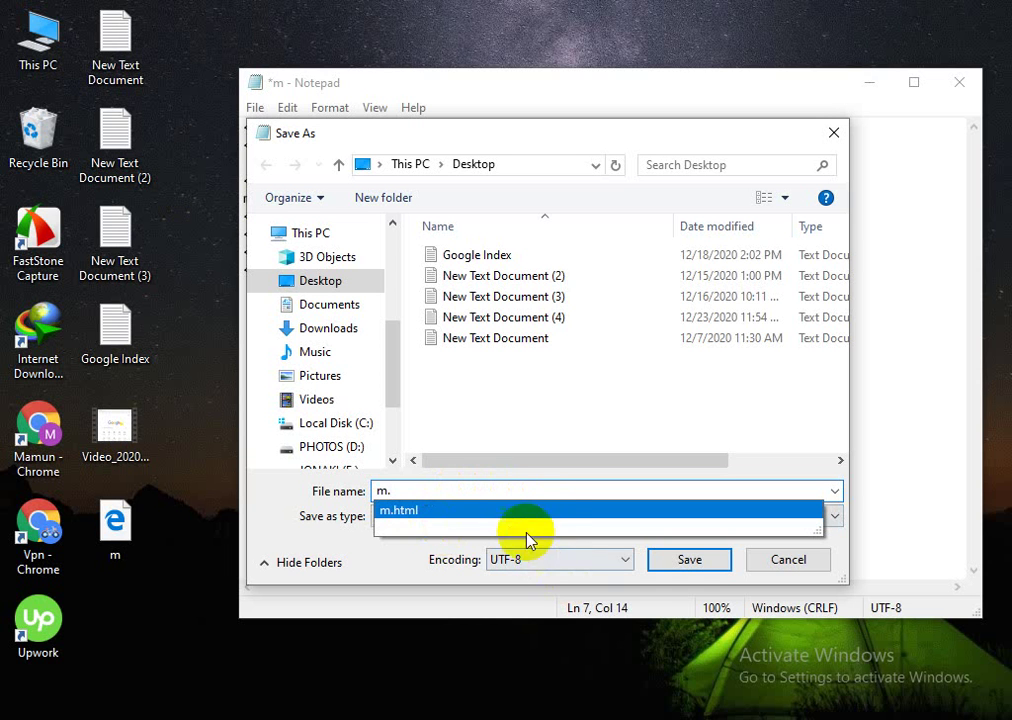
pyautogui.click(445, 512)
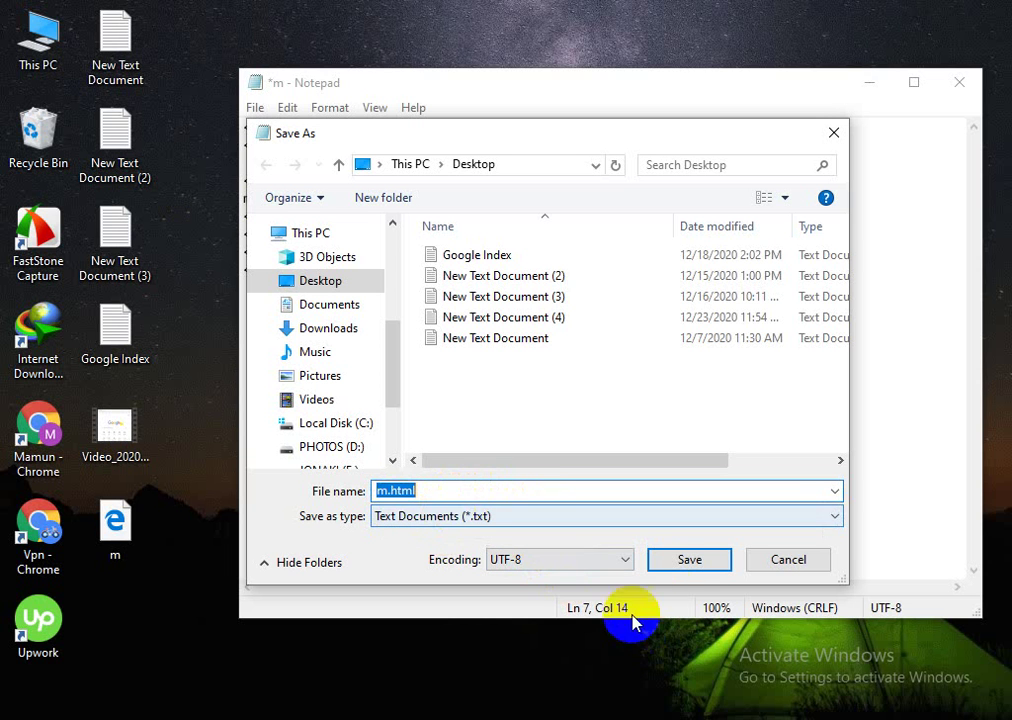
pyautogui.click(668, 565)
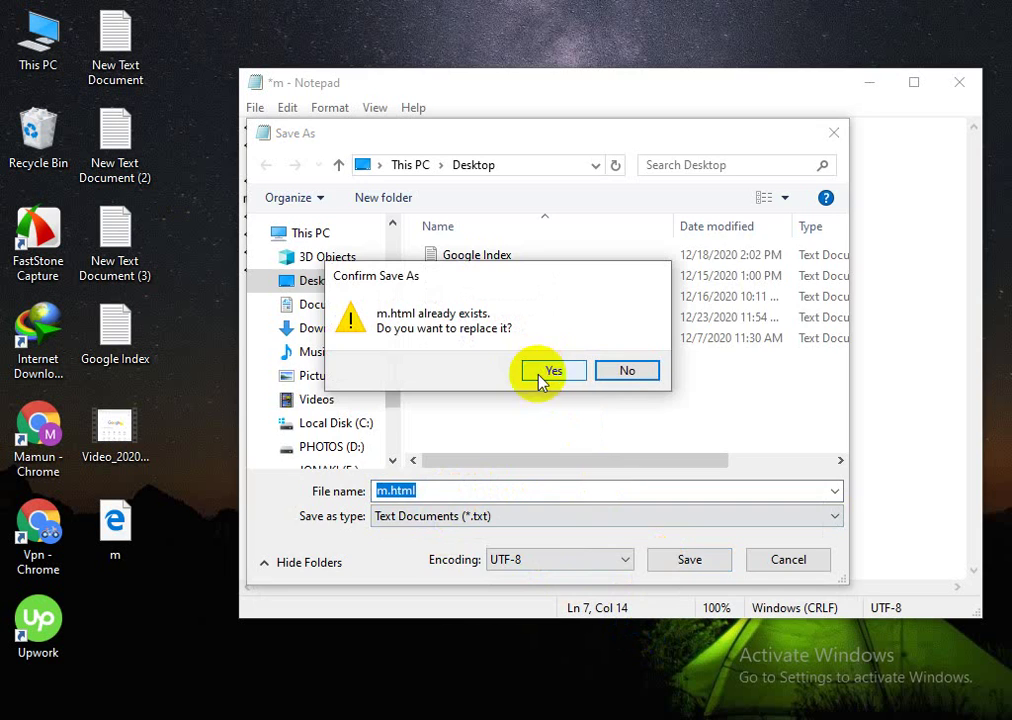
pyautogui.click(601, 368)
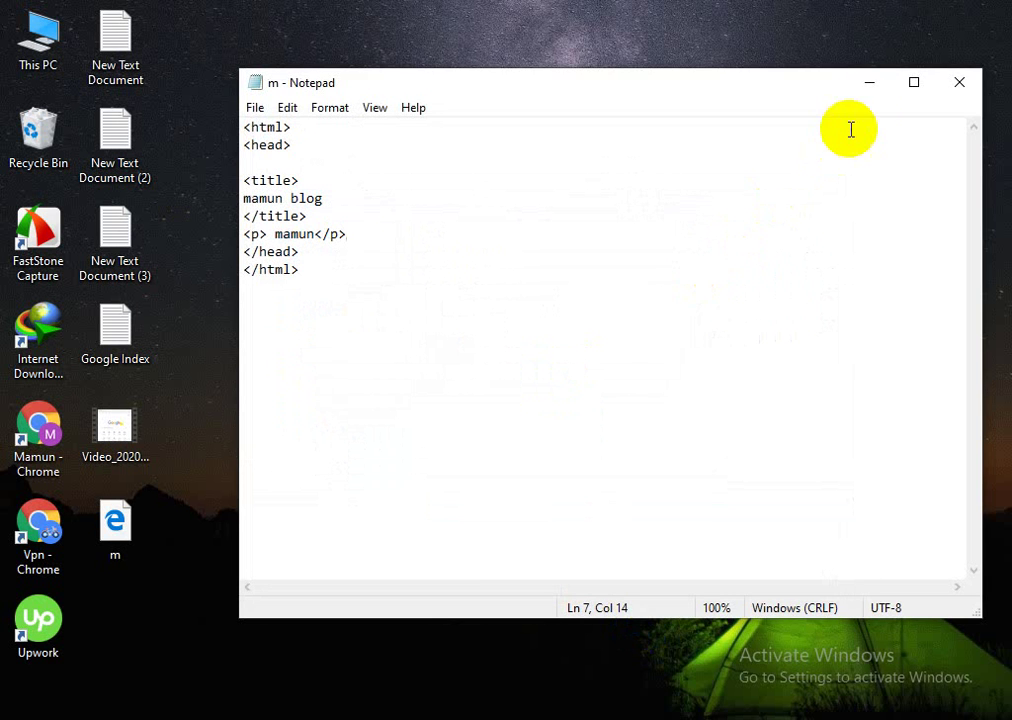
pyautogui.click(864, 82)
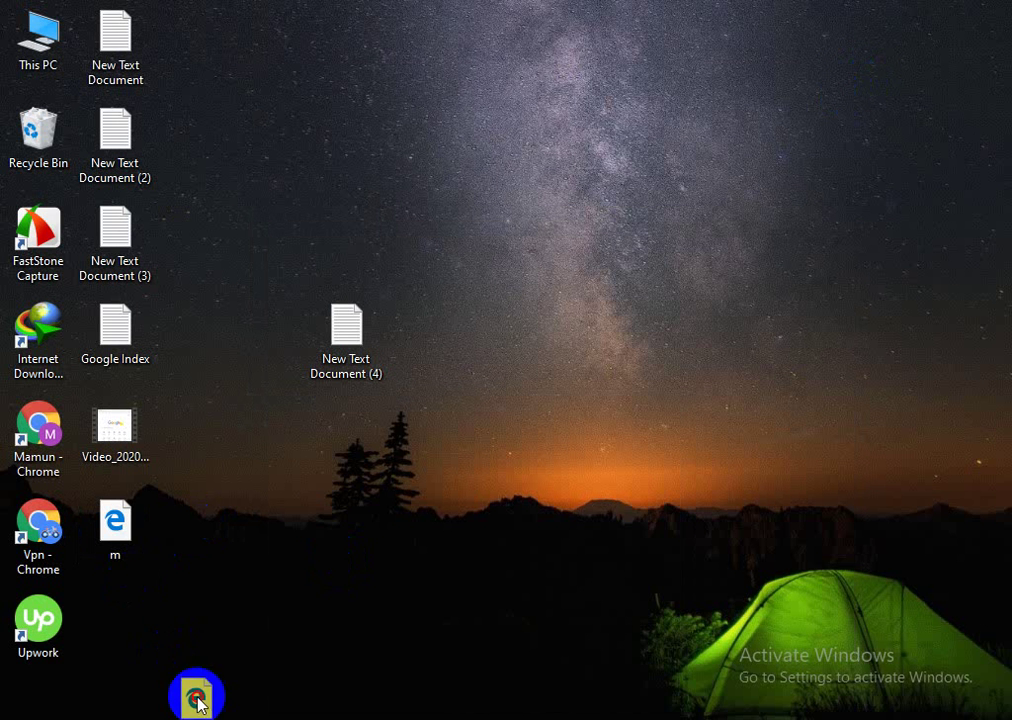
# Step: Bring the mamun blog window forward and reload the local m.html page to check the mamun paragraph
pyautogui.moveTo(205, 717)
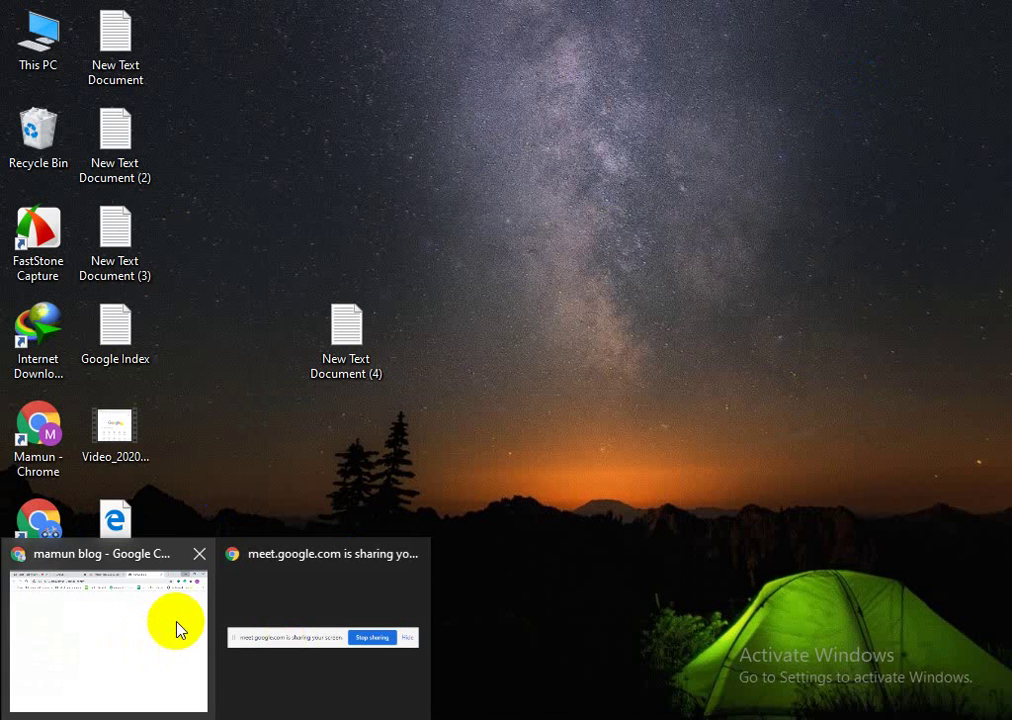
pyautogui.click(145, 633)
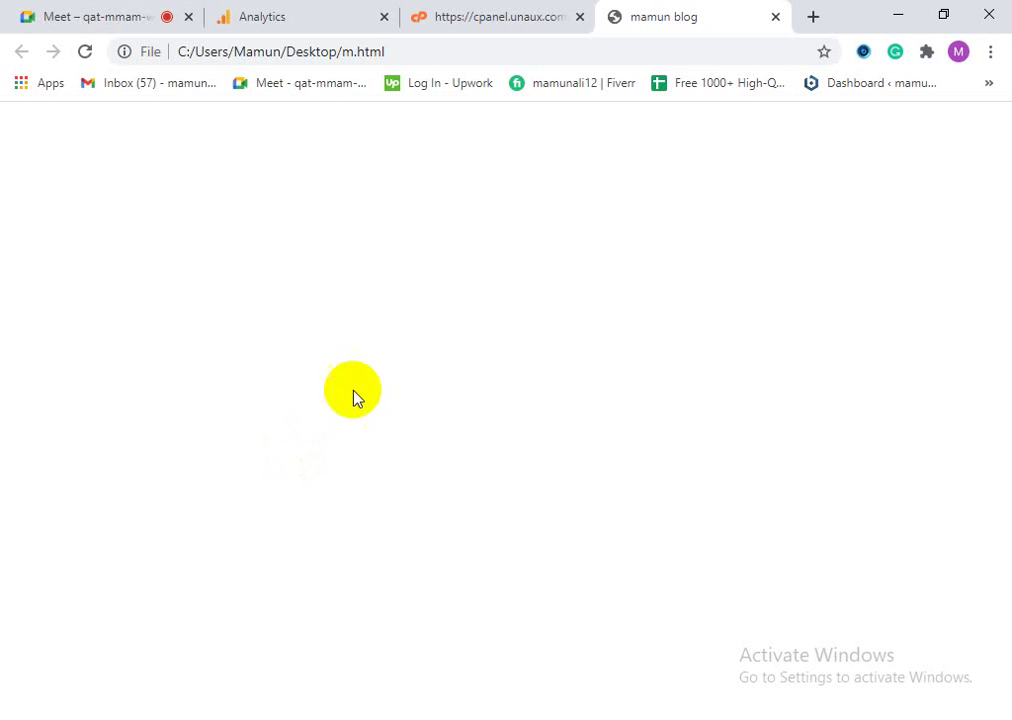
pyautogui.click(84, 52)
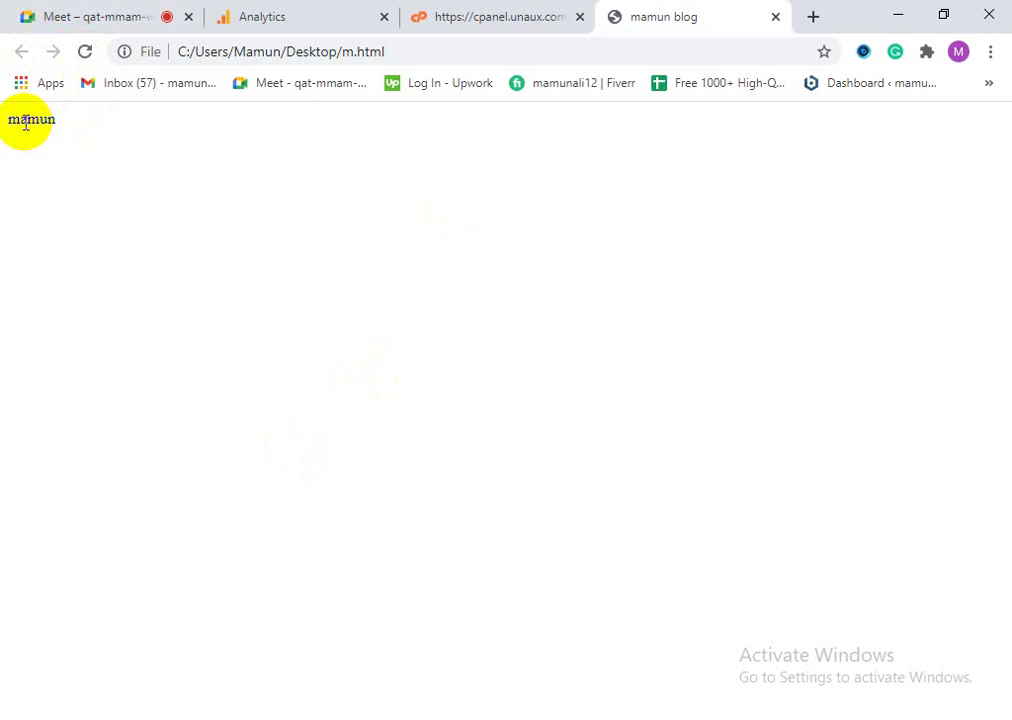
pyautogui.doubleClick(32, 120)
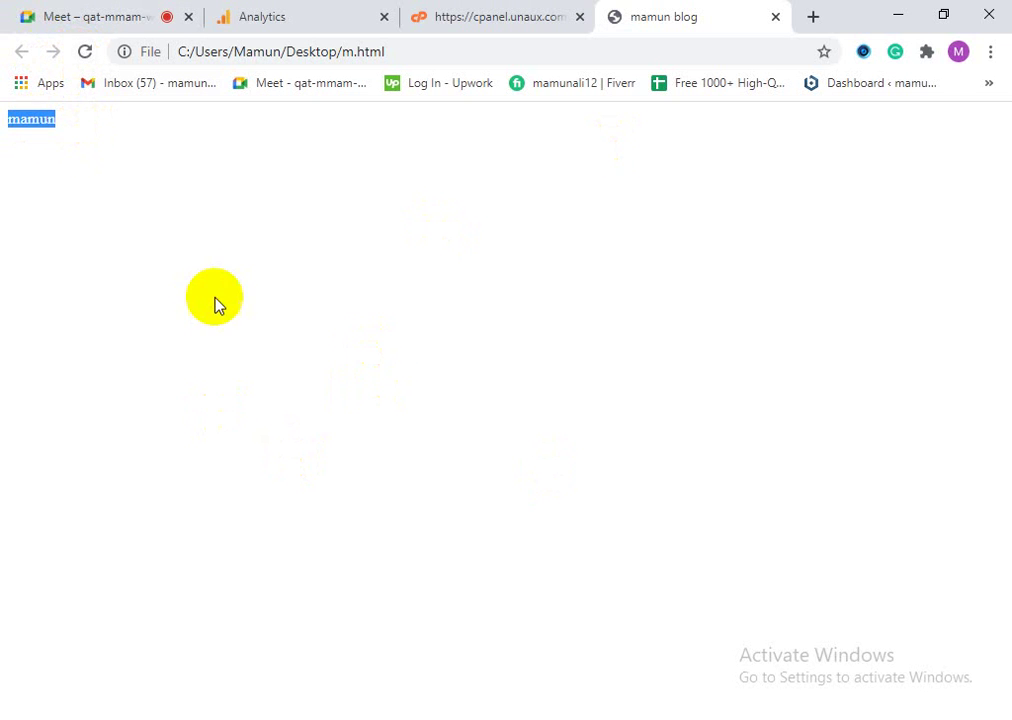
pyautogui.doubleClick(36, 116)
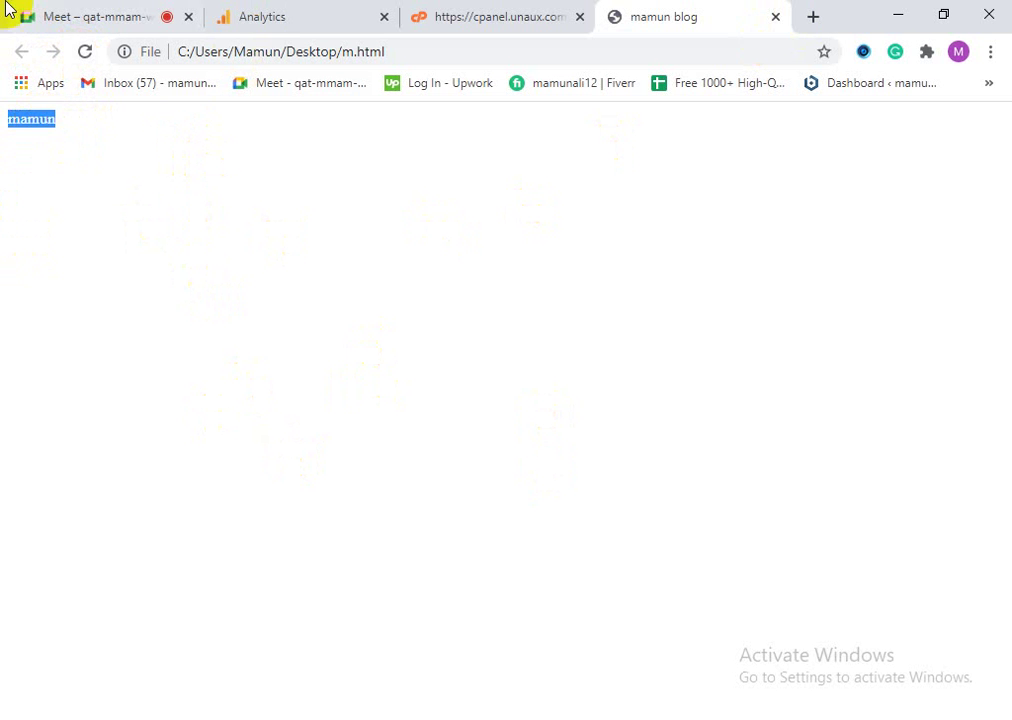
pyautogui.doubleClick(302, 51)
pyautogui.click(287, 160)
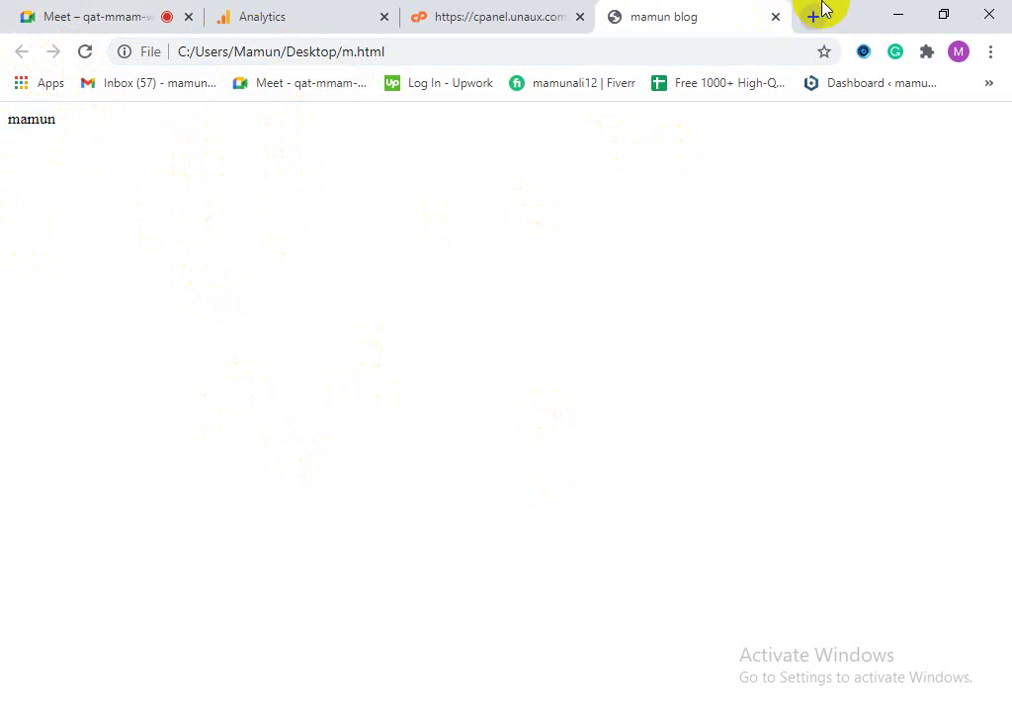
pyautogui.click(898, 15)
# Step: Reload the local m.html page once more, then minimize Chrome and Notepad
pyautogui.click(347, 332)
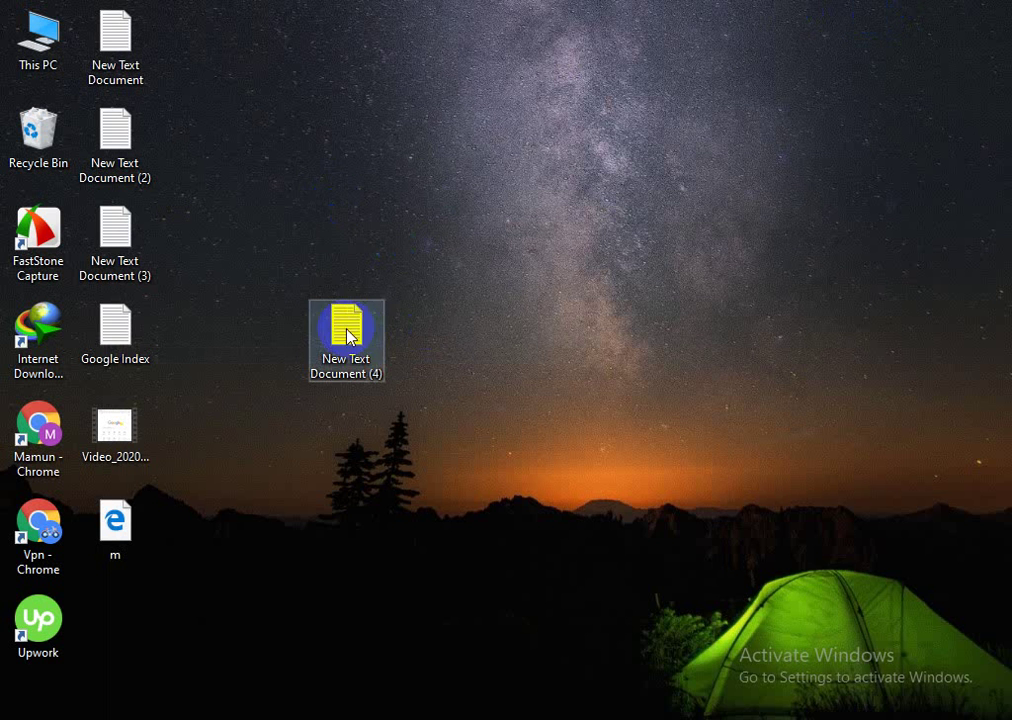
pyautogui.doubleClick(347, 332)
pyautogui.click(847, 113)
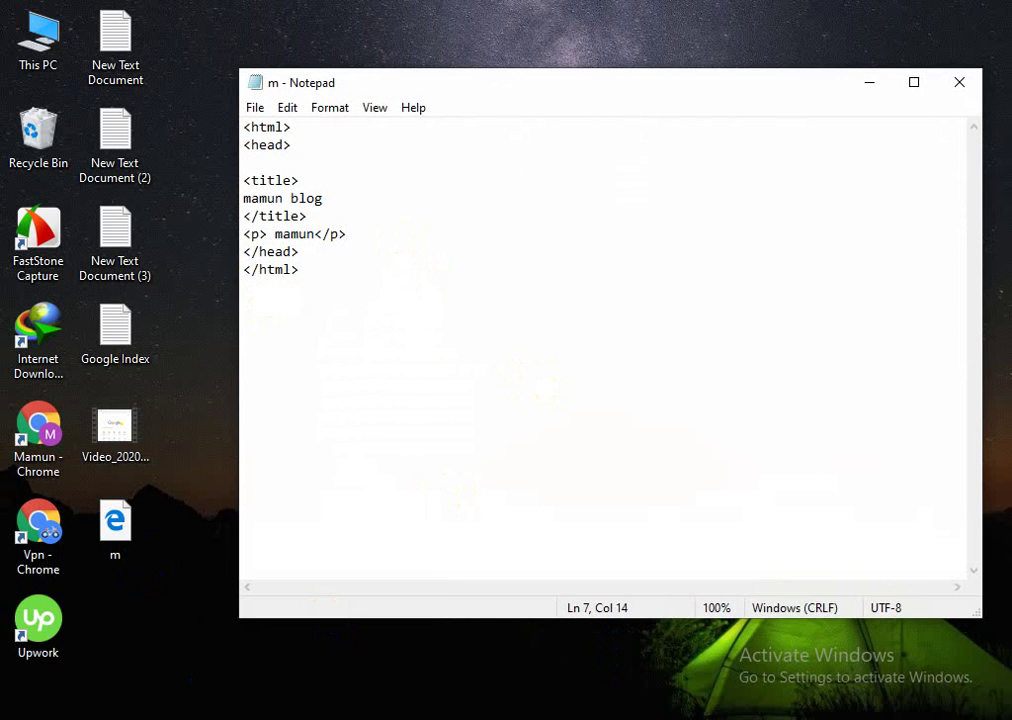
pyautogui.moveTo(215, 716)
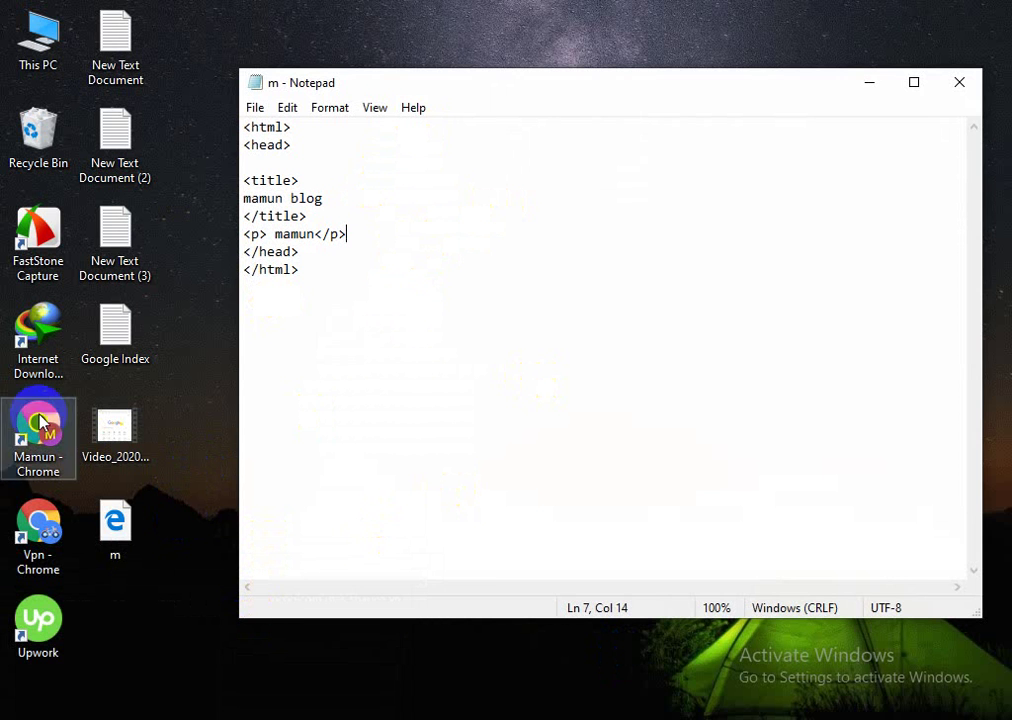
pyautogui.click(101, 534)
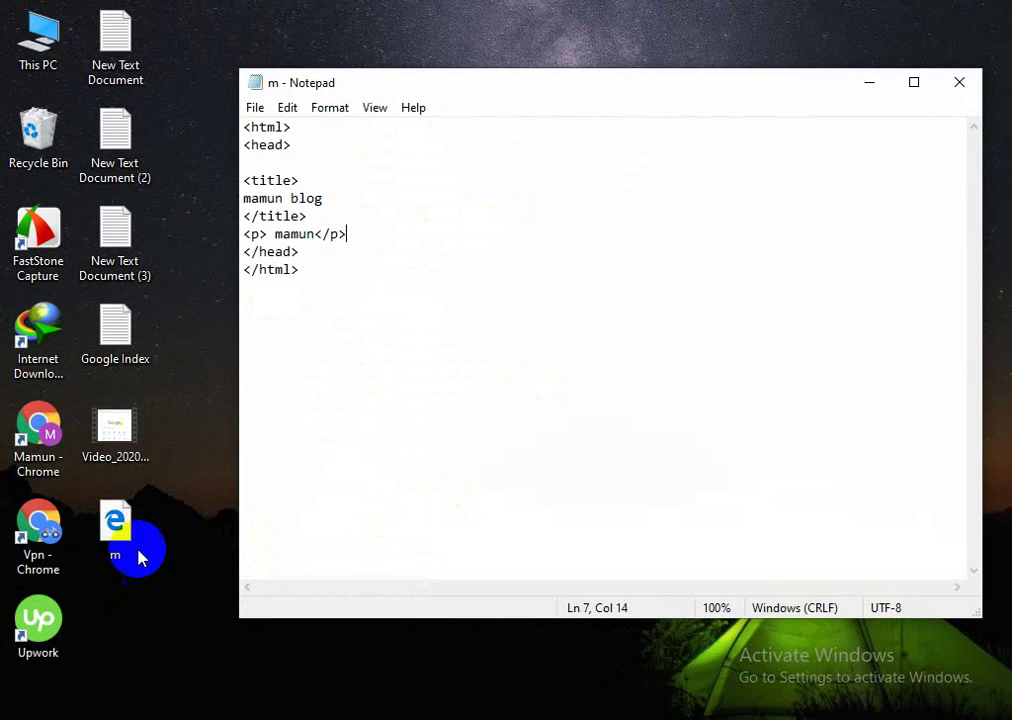
pyautogui.click(215, 716)
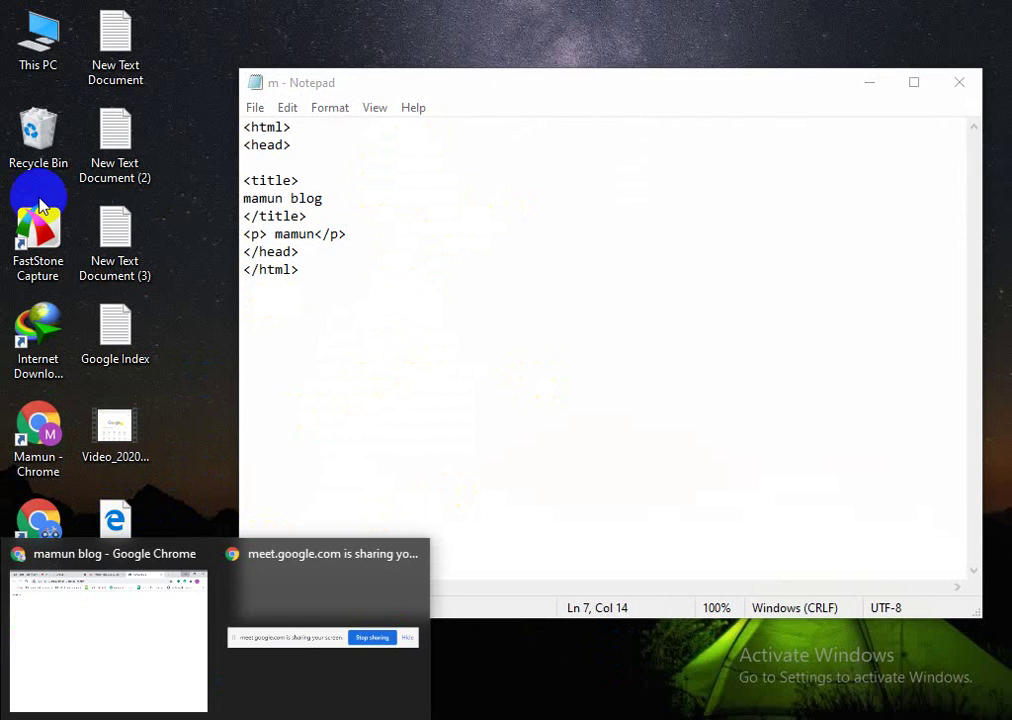
pyautogui.click(99, 635)
pyautogui.click(86, 51)
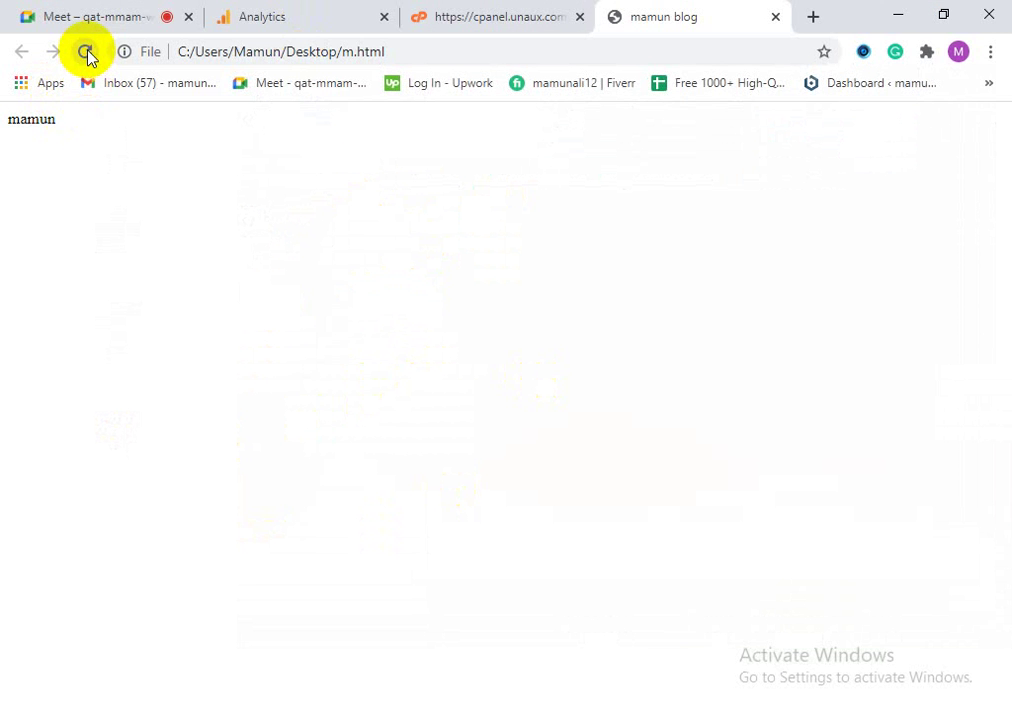
pyautogui.click(897, 15)
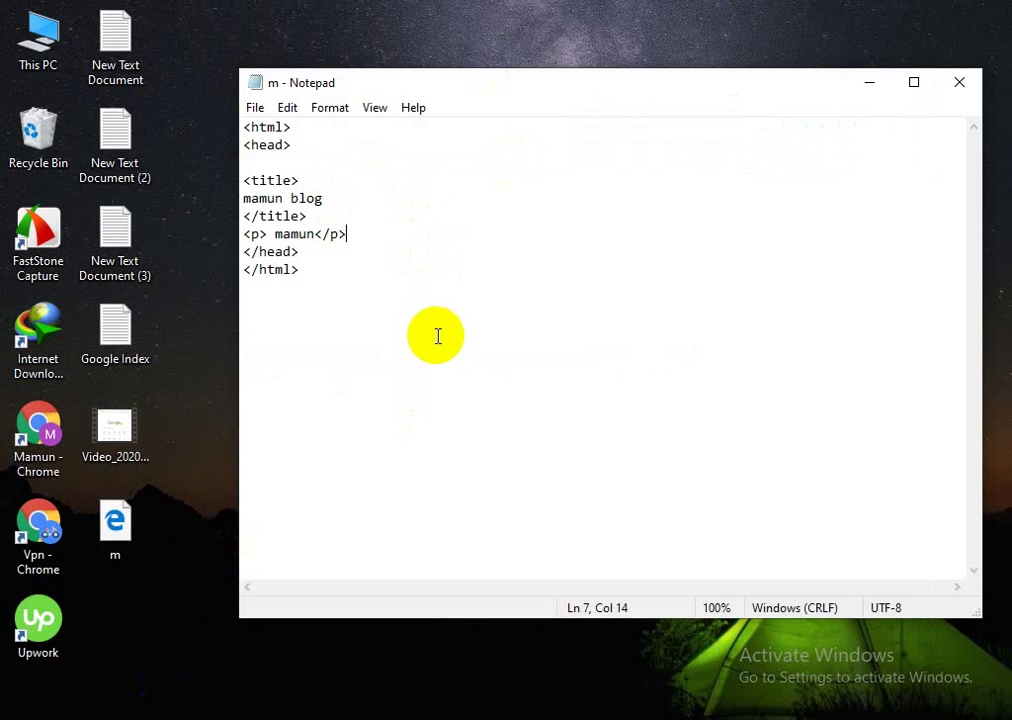
pyautogui.click(869, 82)
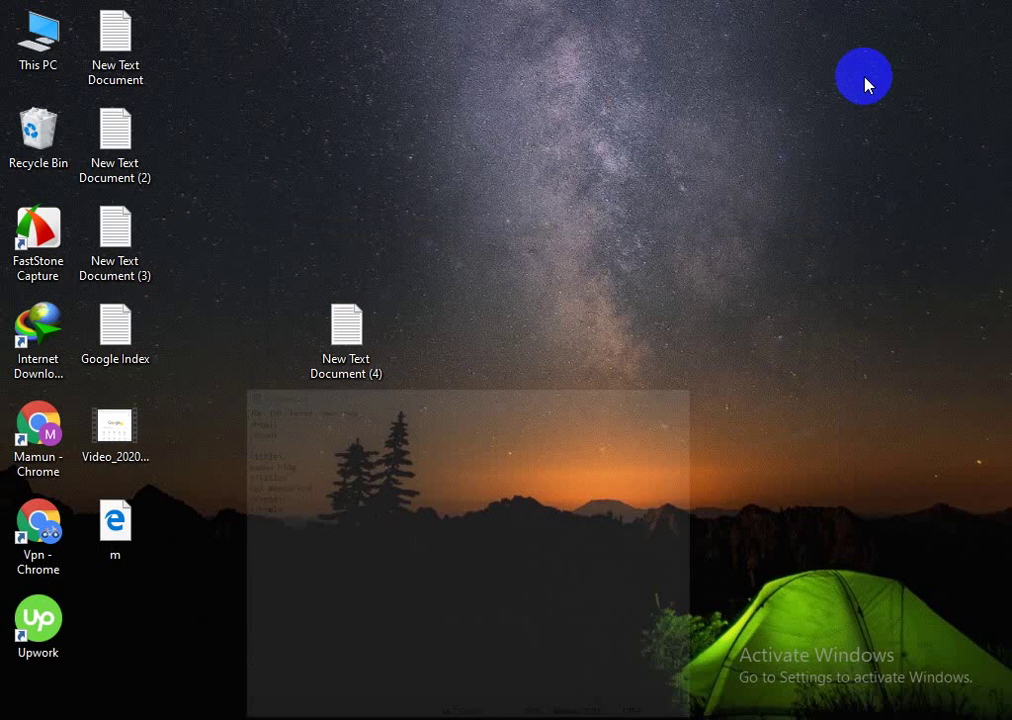
# Step: Restore Chrome and switch to the Analytics tab with the gtag.js Global Site Tag code
pyautogui.moveTo(107, 715)
pyautogui.click(147, 670)
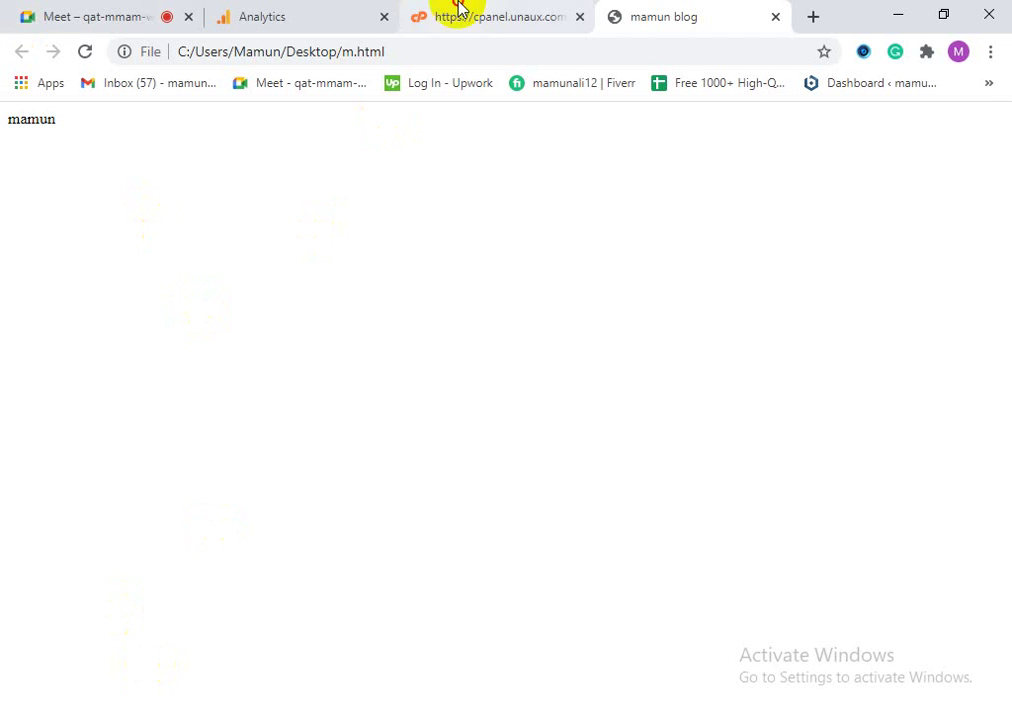
pyautogui.click(452, 10)
pyautogui.click(614, 16)
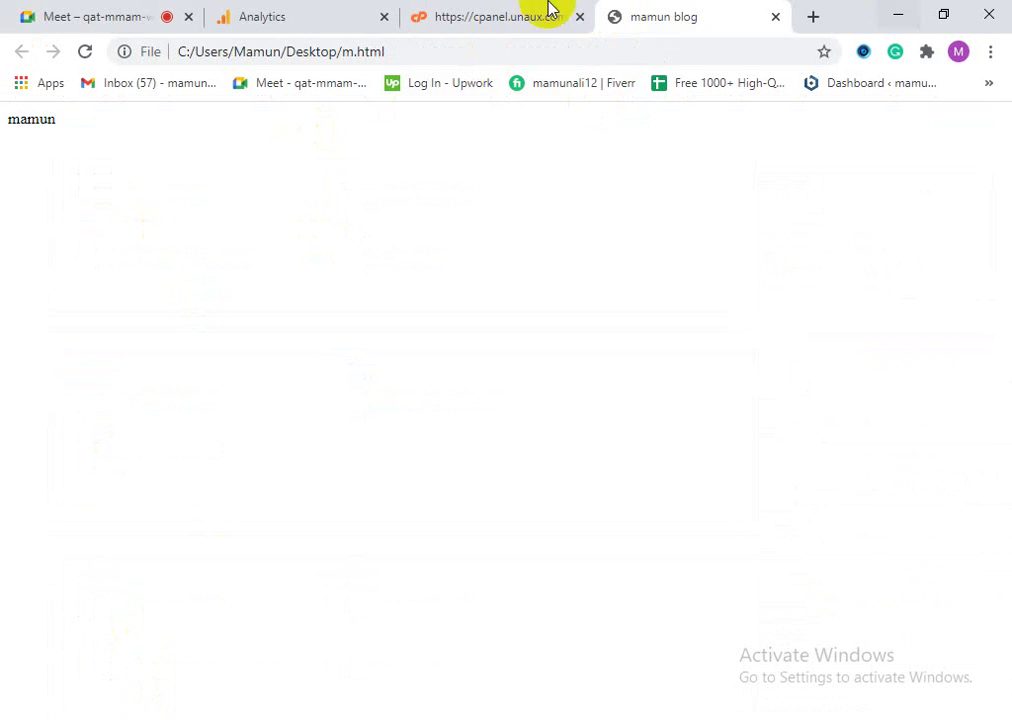
pyautogui.click(287, 11)
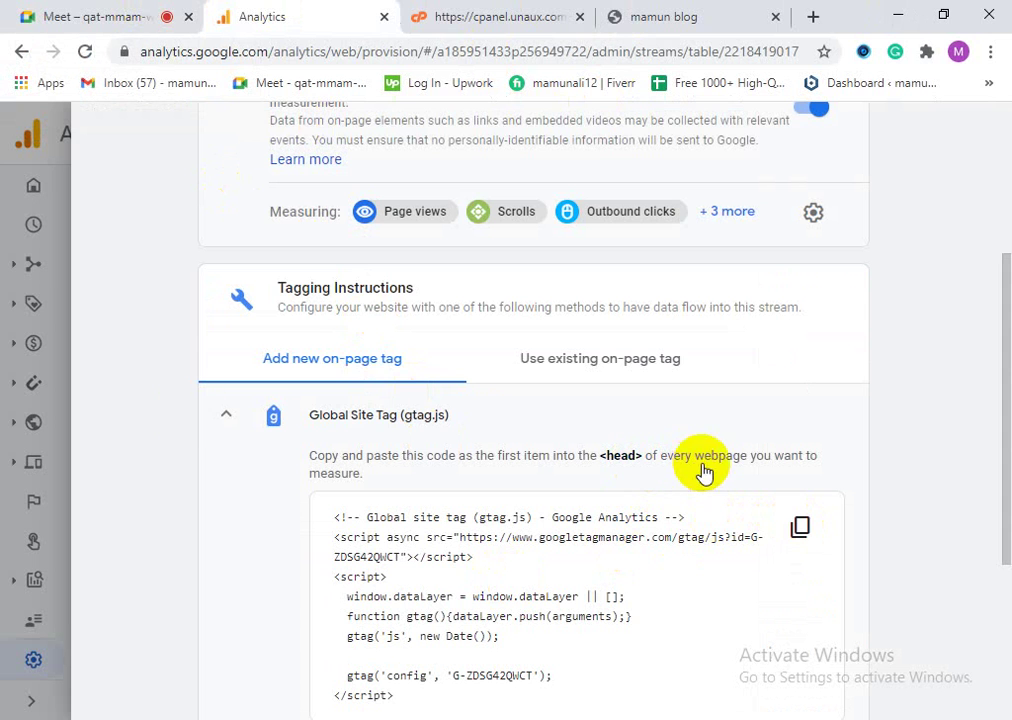
# Step: Paste the copied gtag.js snippet on a new line right after <head> in m.html
pyautogui.click(886, 10)
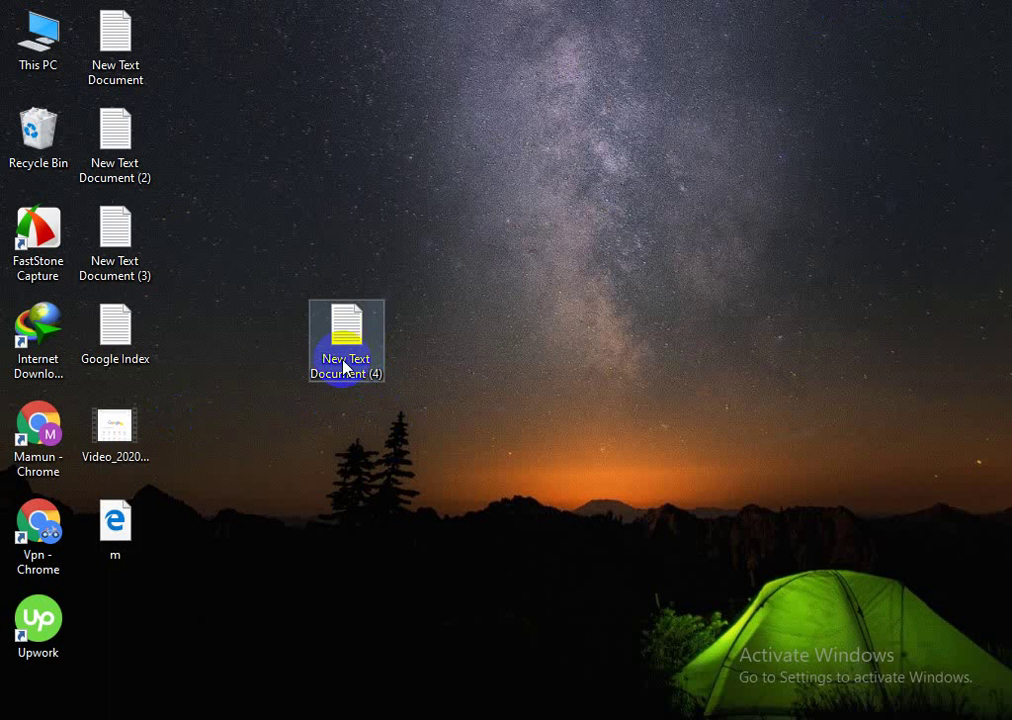
pyautogui.click(300, 710)
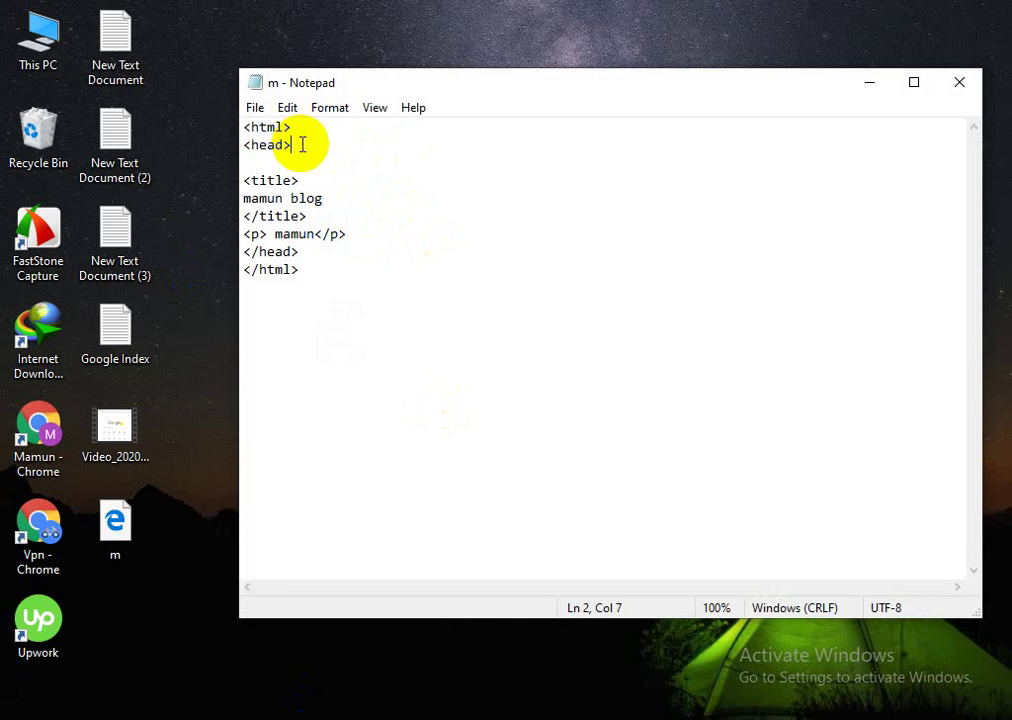
pyautogui.press('Return')
pyautogui.hotkey('ctrl', 'v')
pyautogui.hotkey('ctrl', 'v')
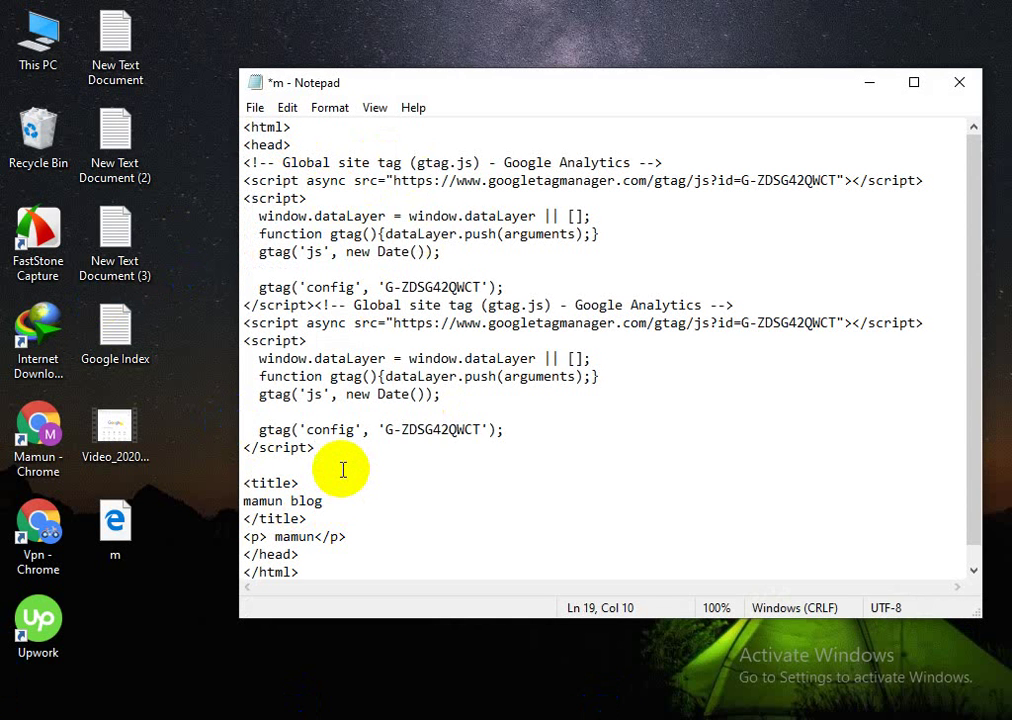
# Step: Save the tagged source over m.html on the Desktop and bring Chrome's Analytics window back
pyautogui.click(255, 108)
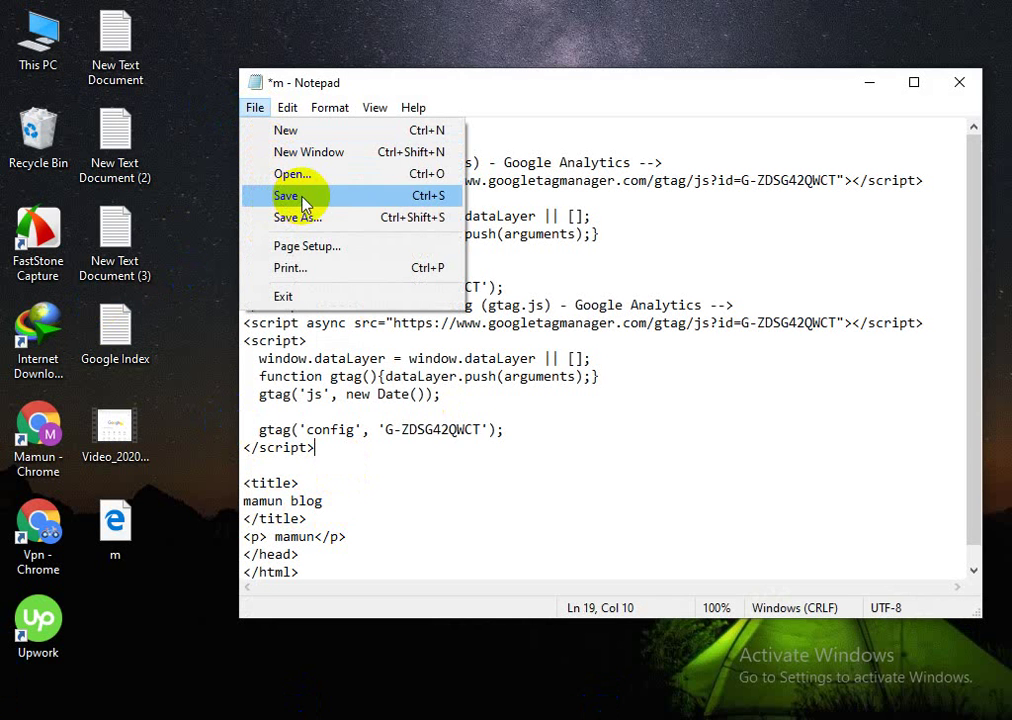
pyautogui.click(298, 217)
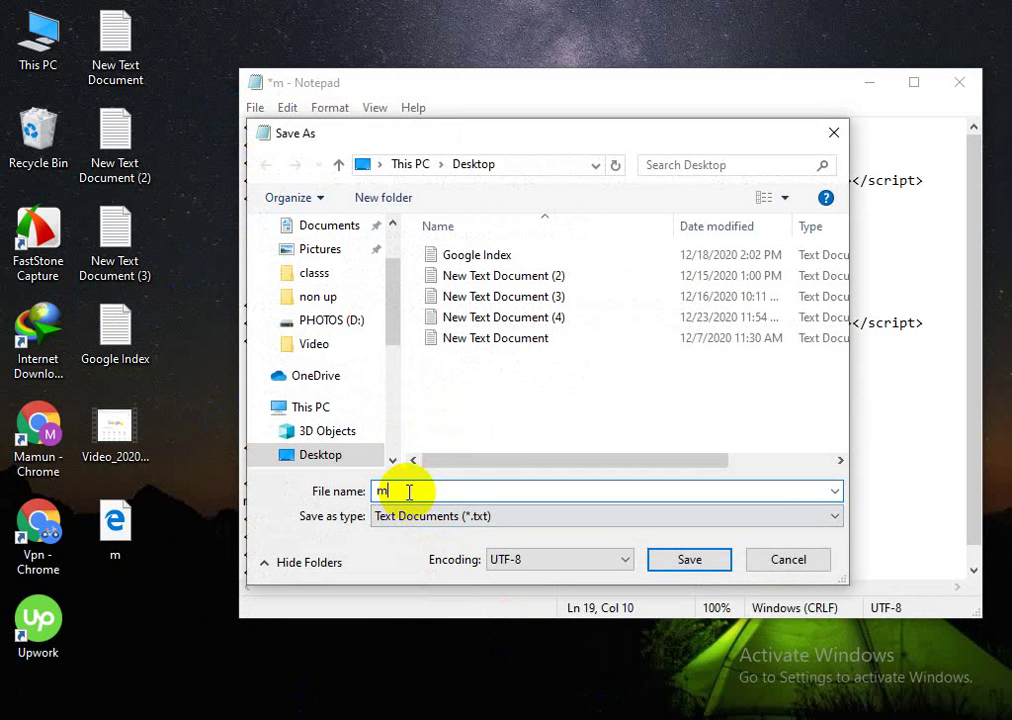
pyautogui.write('.')
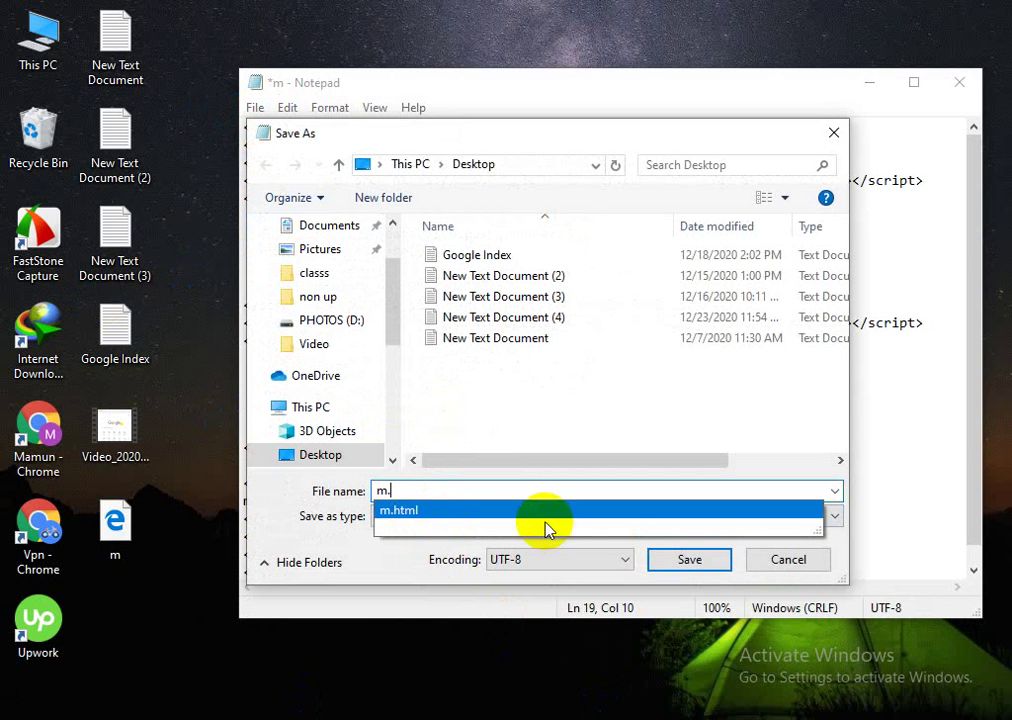
pyautogui.click(543, 515)
pyautogui.click(688, 560)
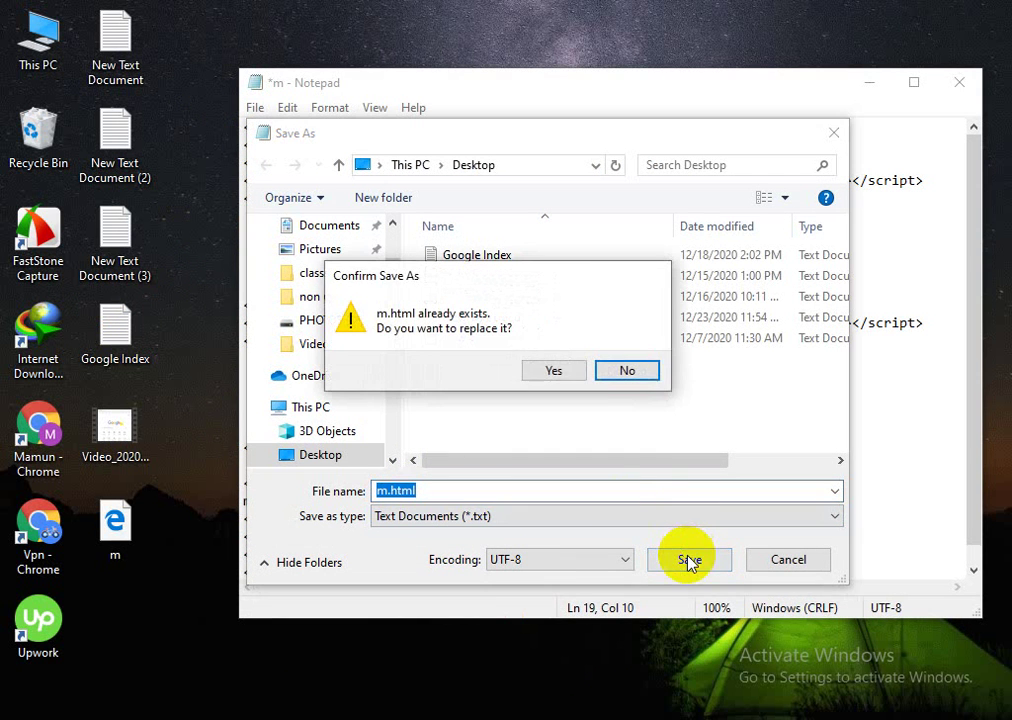
pyautogui.click(553, 368)
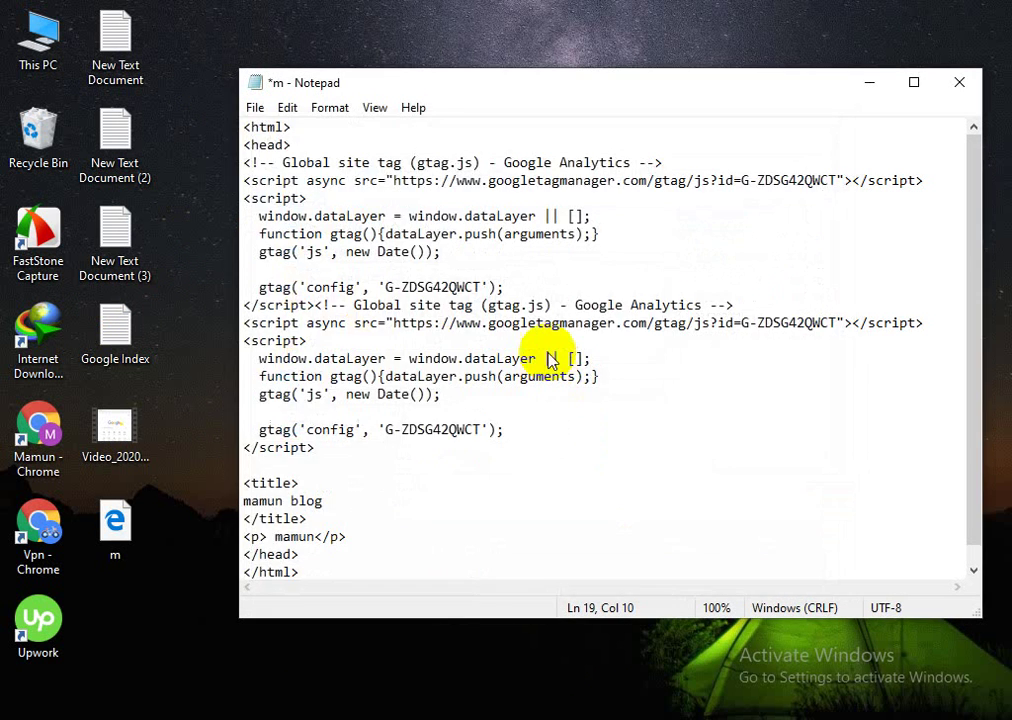
pyautogui.click(868, 84)
pyautogui.click(181, 632)
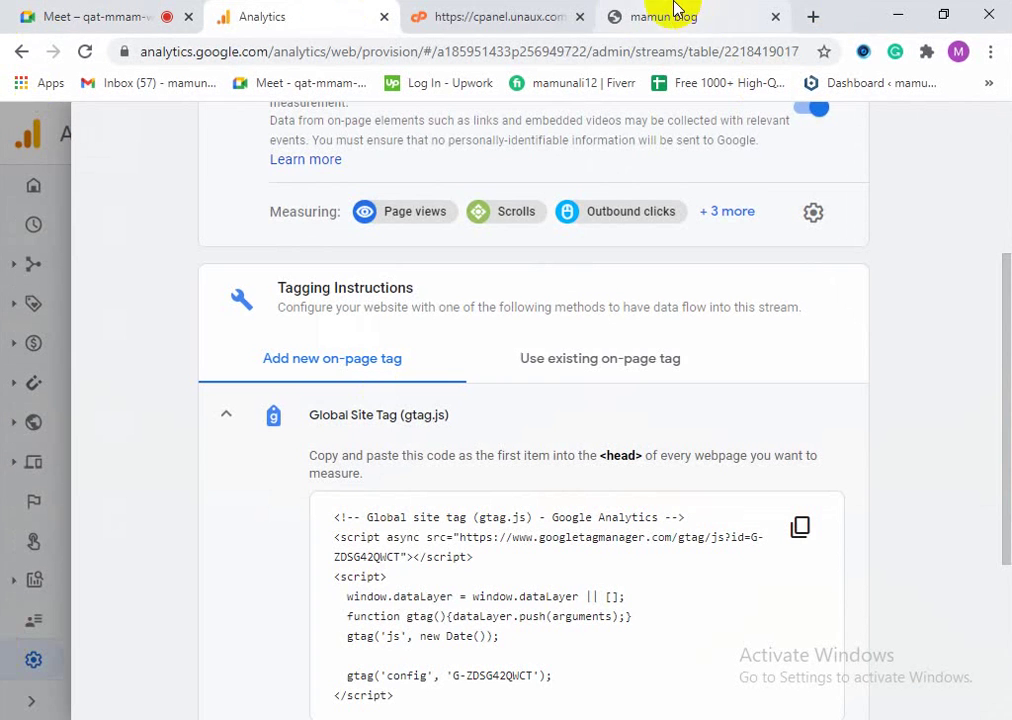
# Step: Copy the Analytics web stream page URL, close that window, and switch to the cPanel tab
pyautogui.click(672, 14)
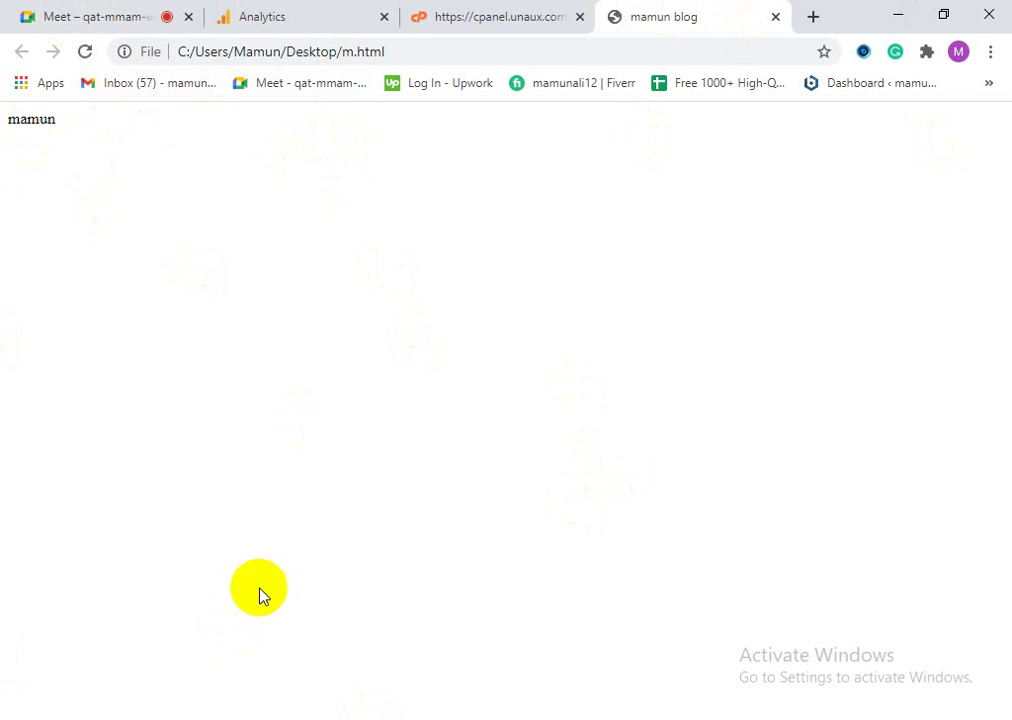
pyautogui.click(244, 50)
pyautogui.click(255, 11)
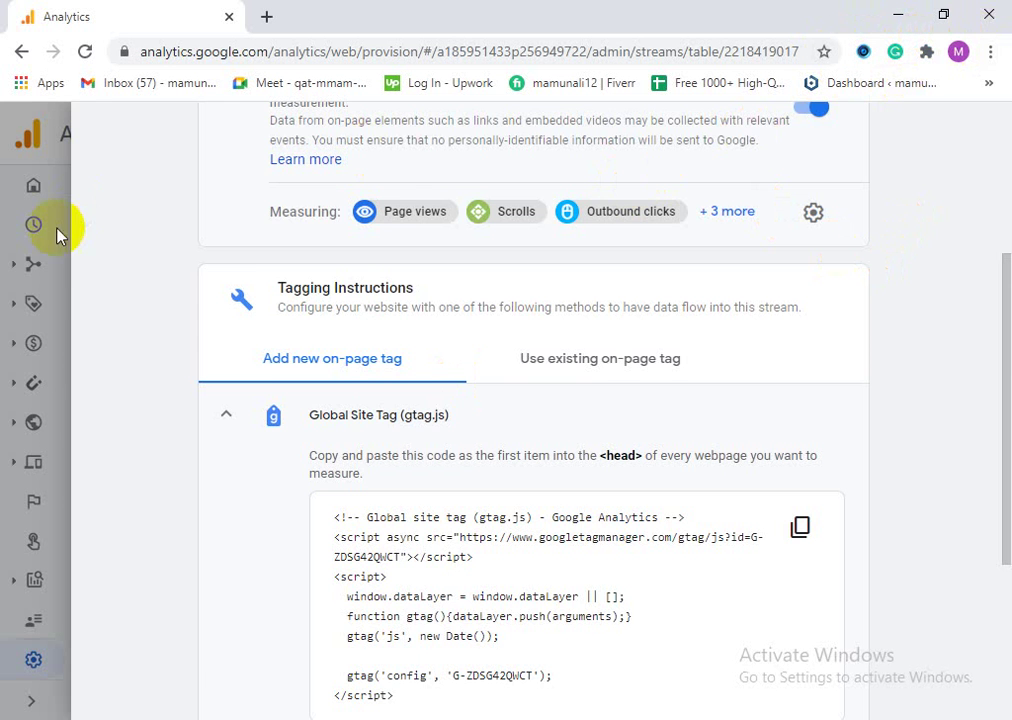
pyautogui.scroll(3, 124, 309)
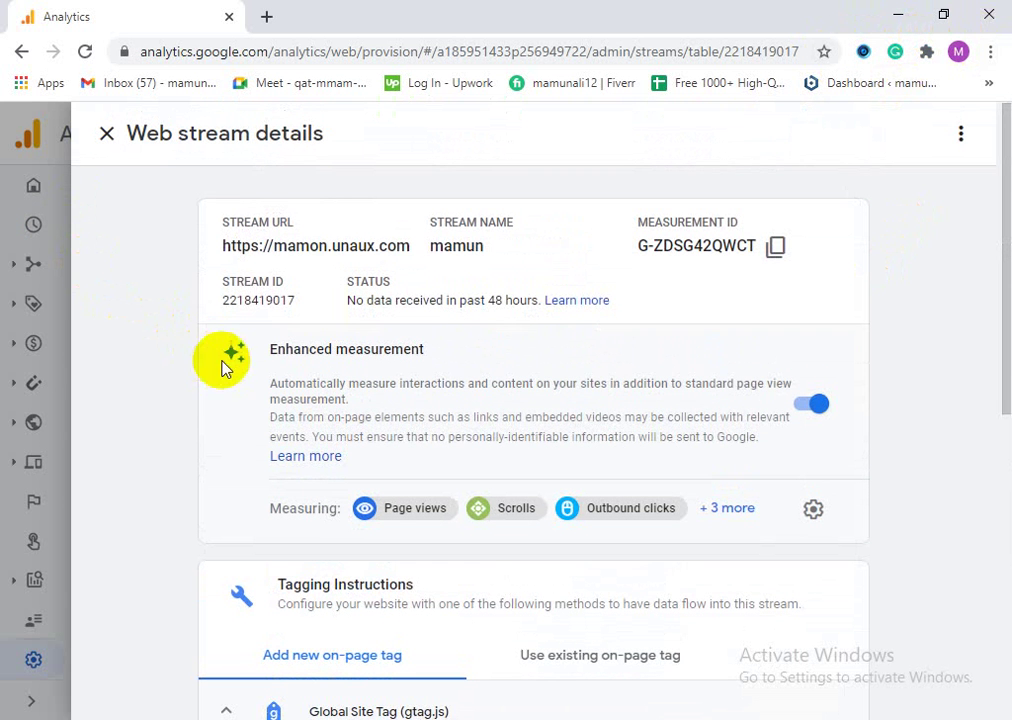
pyautogui.click(257, 52)
pyautogui.rightClick(264, 52)
pyautogui.click(312, 159)
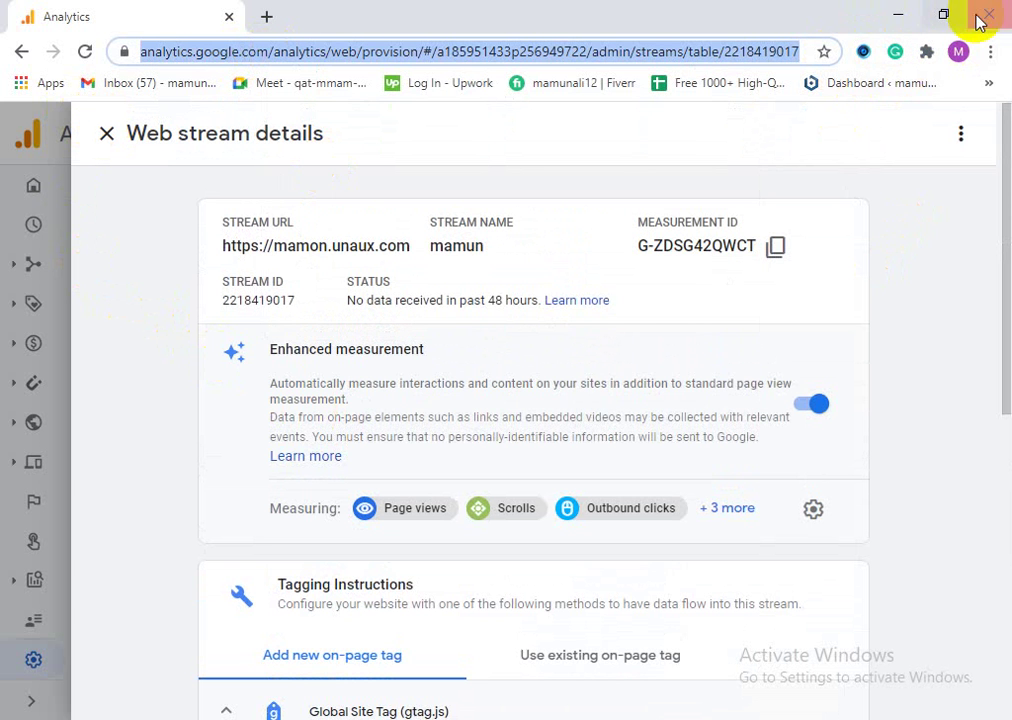
pyautogui.click(944, 16)
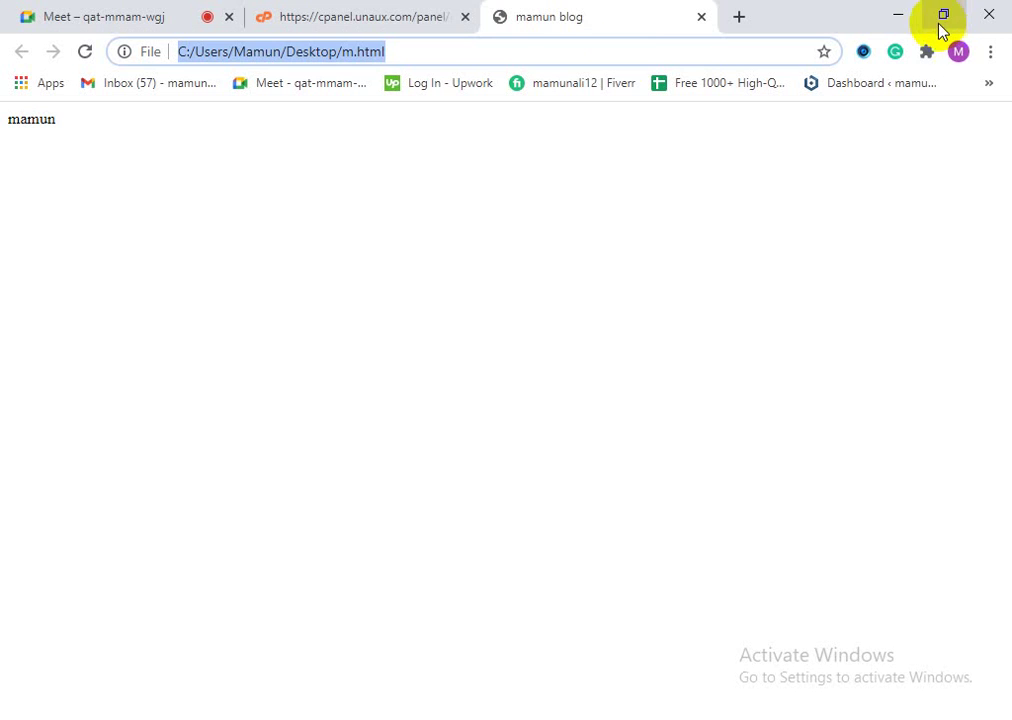
pyautogui.click(348, 12)
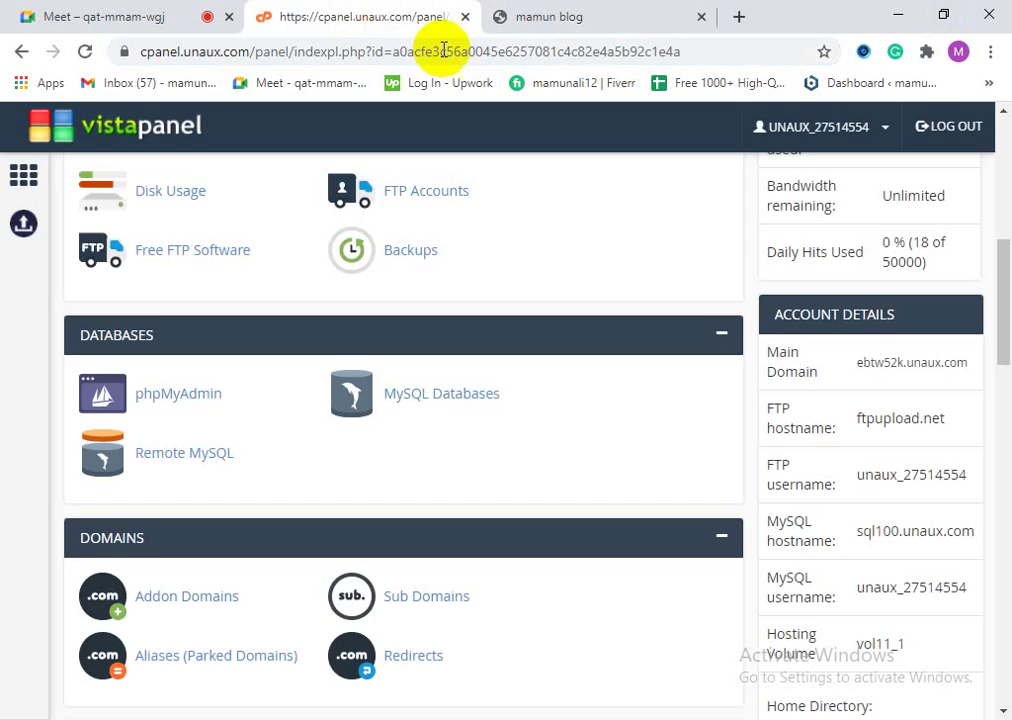
# Step: Load the copied Analytics URL in a new tab and close web stream details to reach Data Streams
pyautogui.click(739, 16)
pyautogui.rightClick(445, 51)
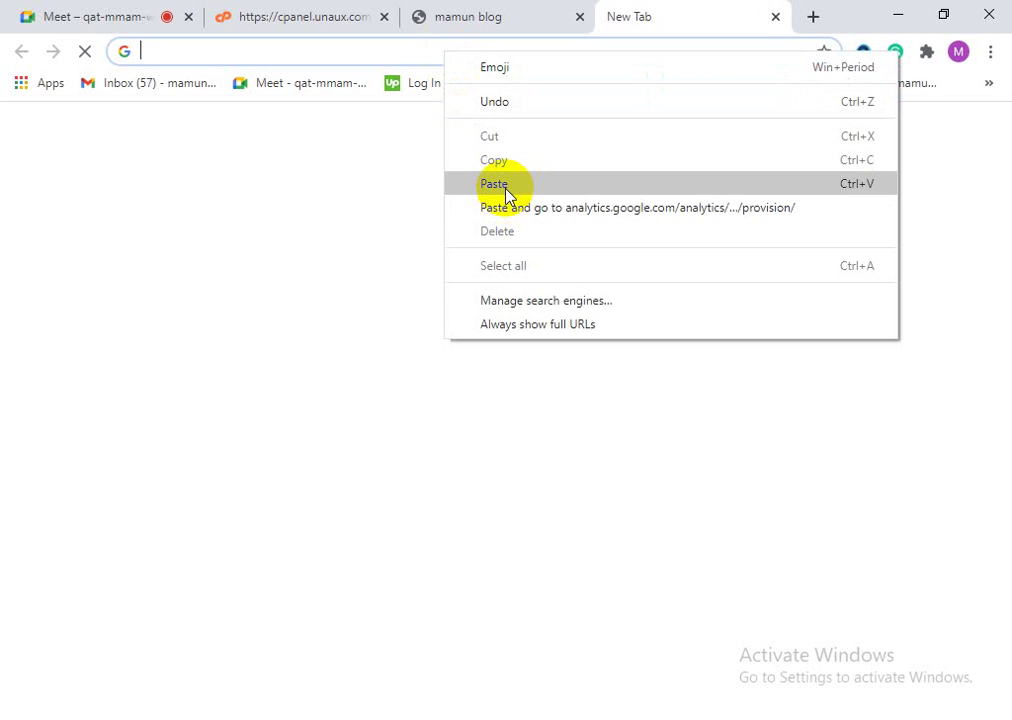
pyautogui.click(516, 212)
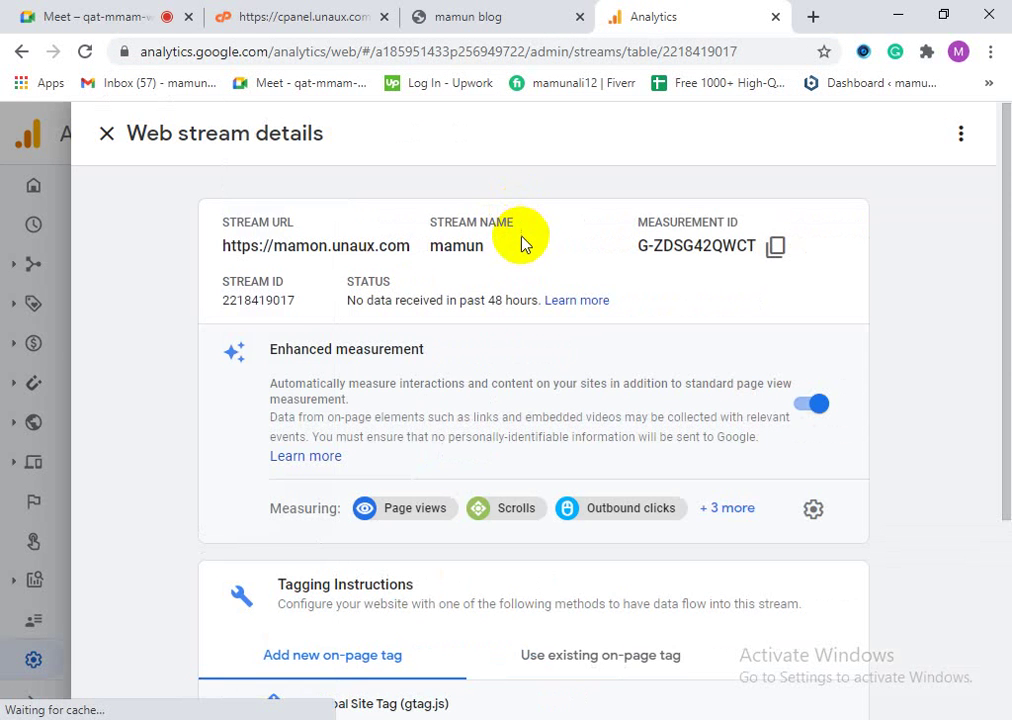
pyautogui.scroll(-3, 565, 425)
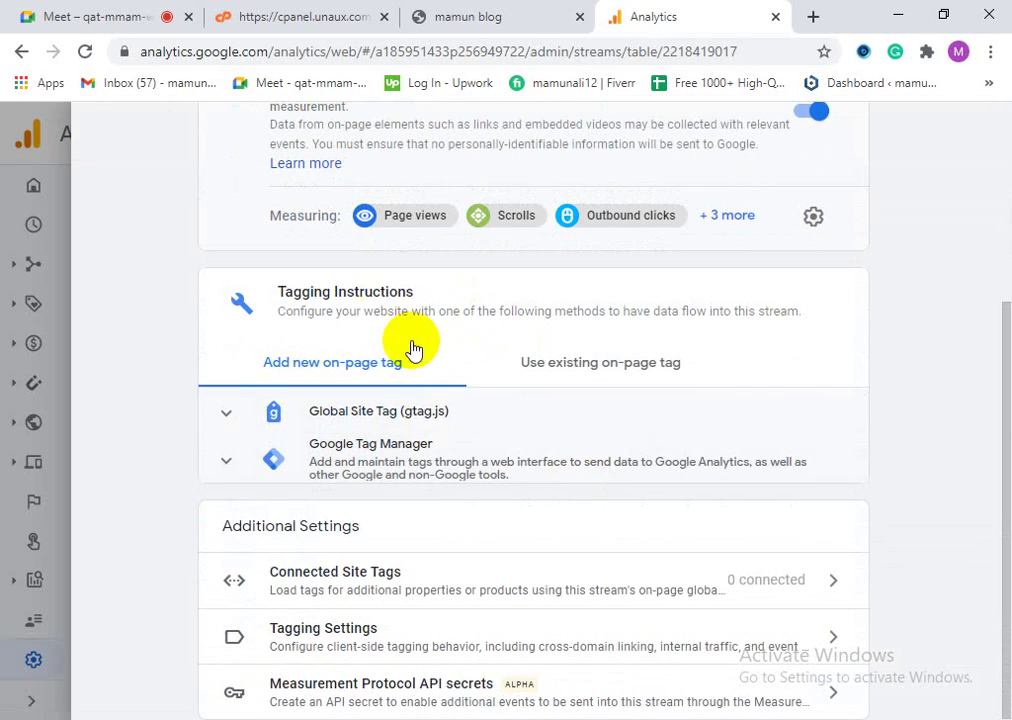
pyautogui.scroll(3, 413, 350)
pyautogui.click(108, 136)
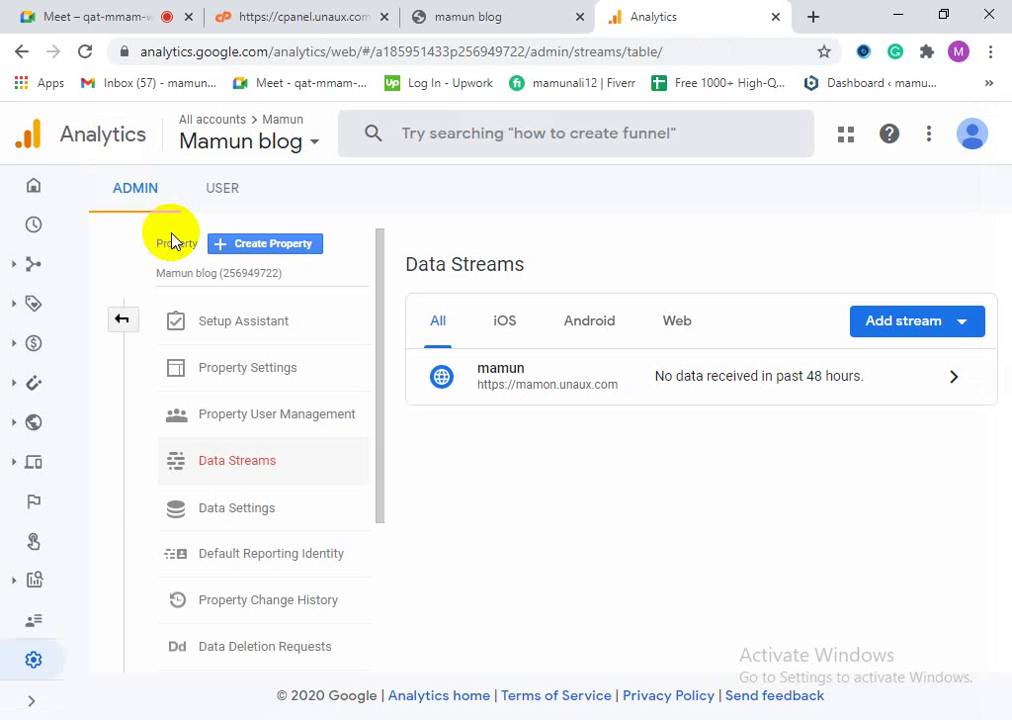
# Step: Open the Realtime overview, reload the local m.html tab, then refresh Realtime, which still shows 0 users
pyautogui.click(33, 200)
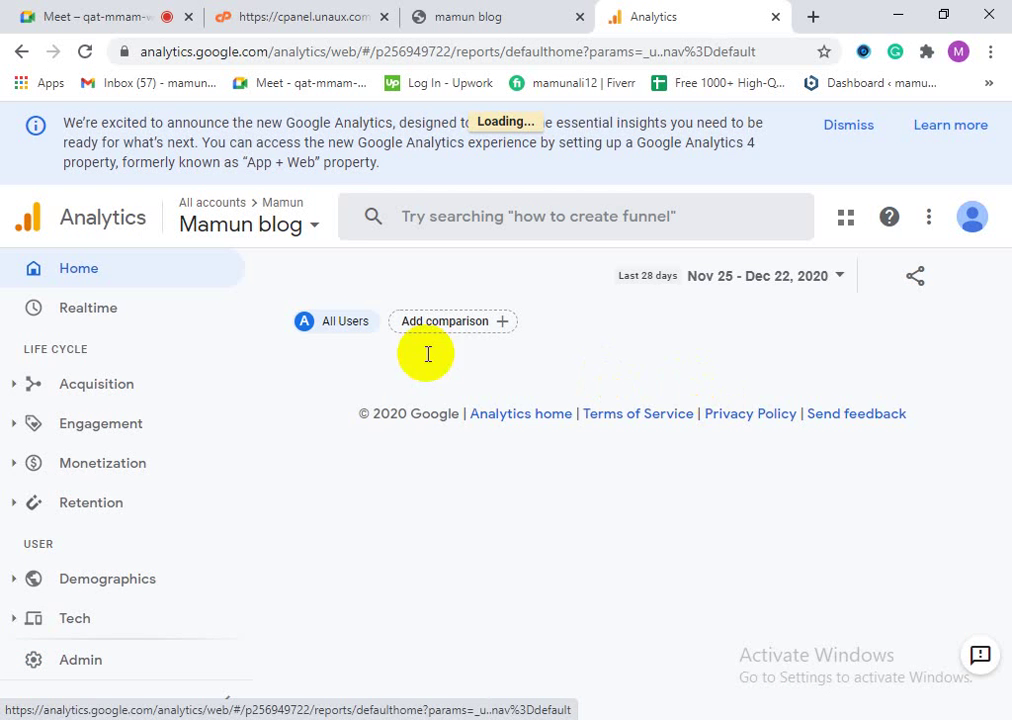
pyautogui.click(69, 319)
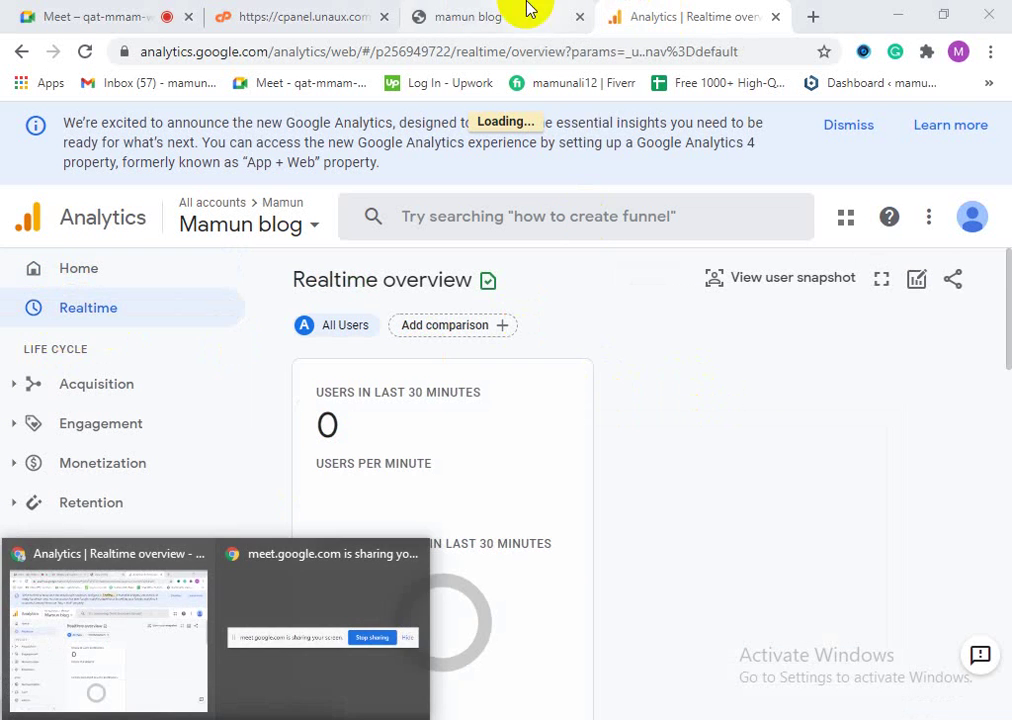
pyautogui.click(475, 12)
pyautogui.click(88, 56)
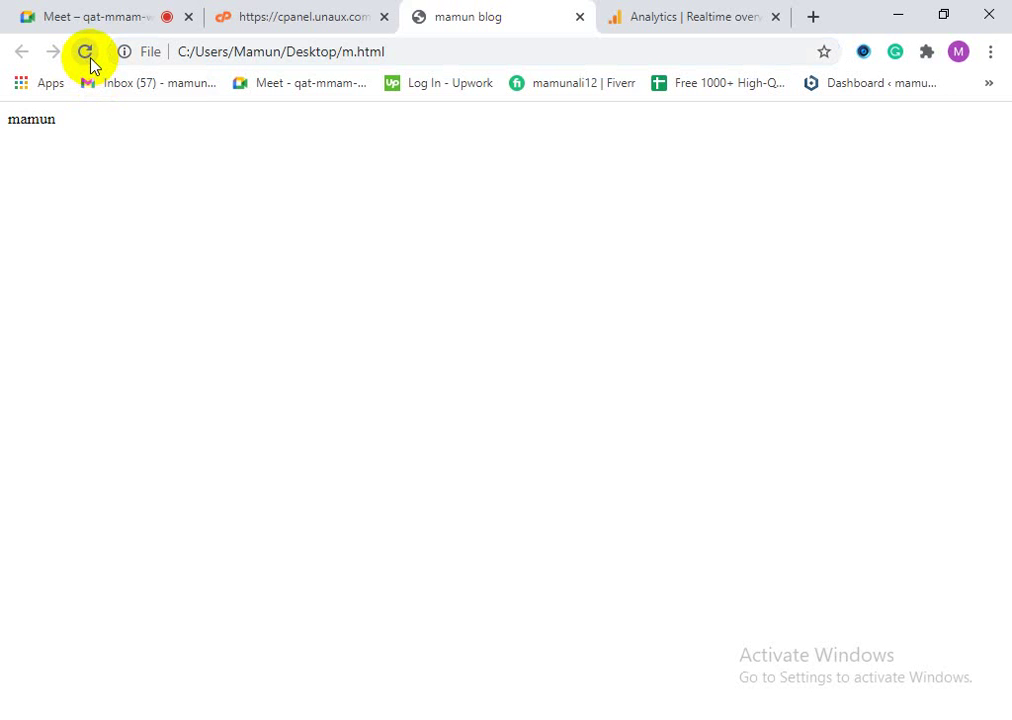
pyautogui.click(614, 10)
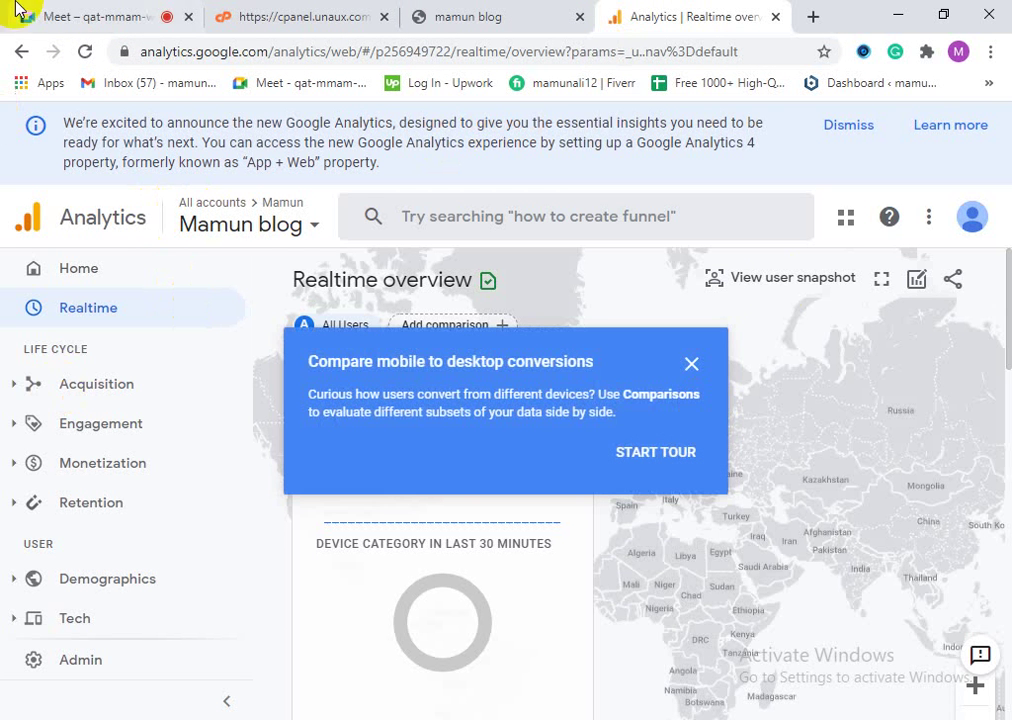
pyautogui.click(690, 368)
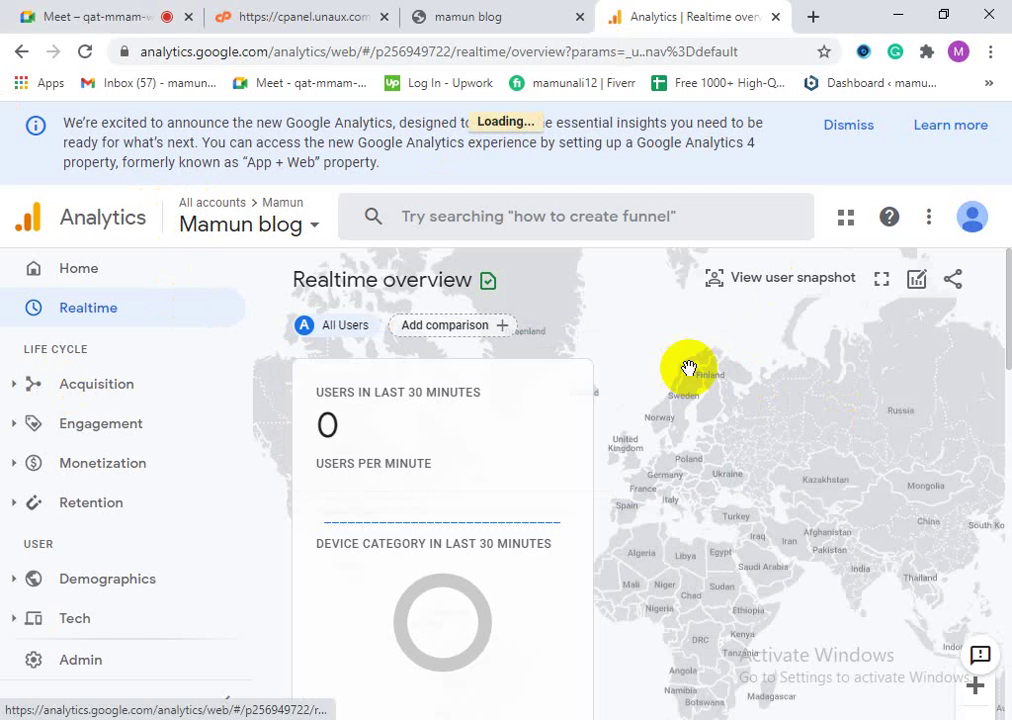
pyautogui.click(87, 54)
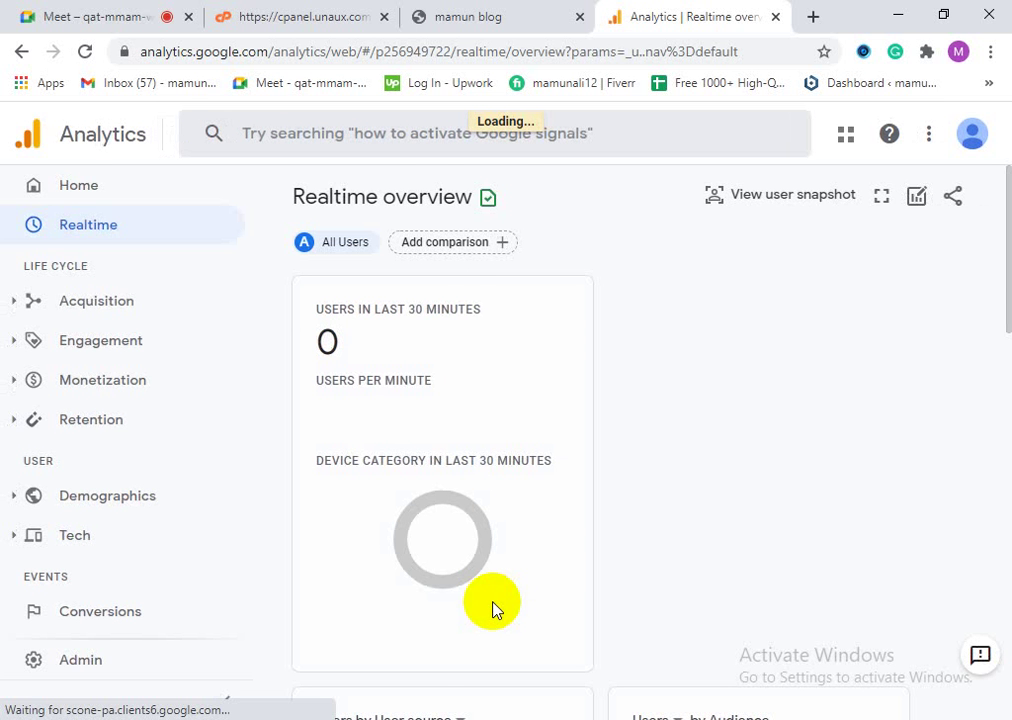
pyautogui.scroll(-2, 434, 483)
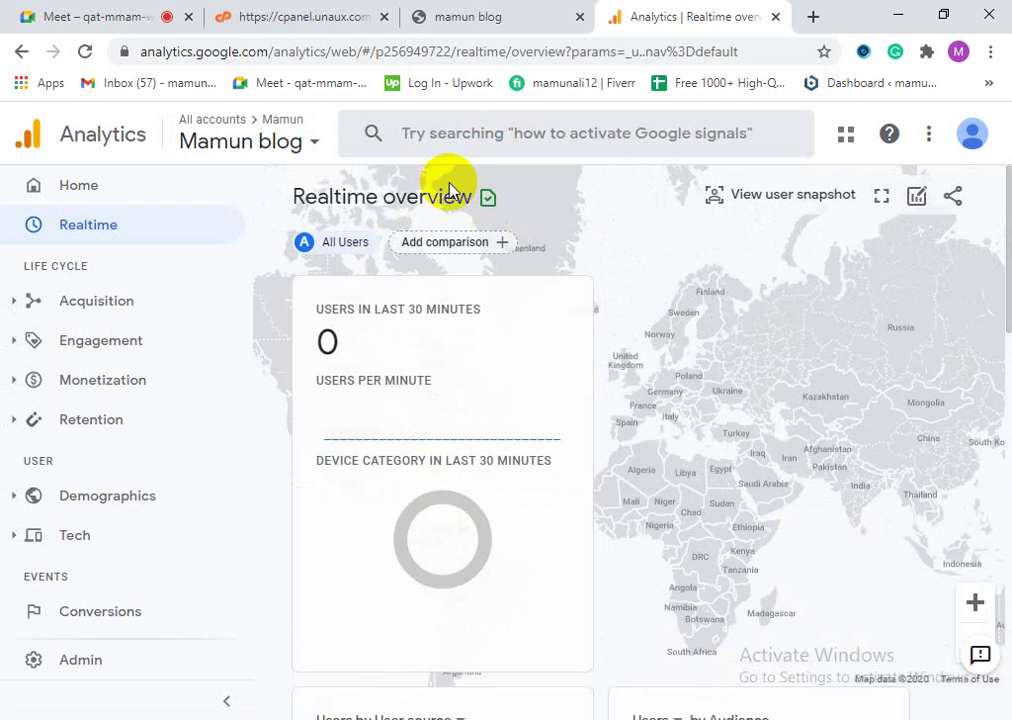
# Step: Close the local m.html tab and launch the Online File Manager from the cPanel Files section
pyautogui.click(474, 13)
pyautogui.click(437, 52)
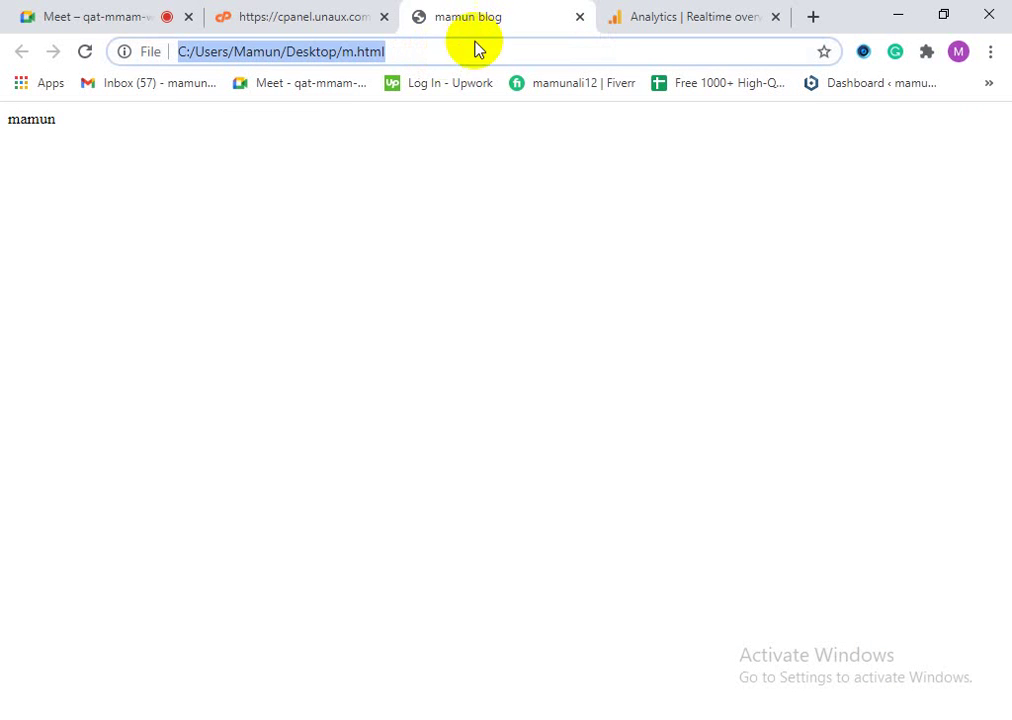
pyautogui.click(579, 17)
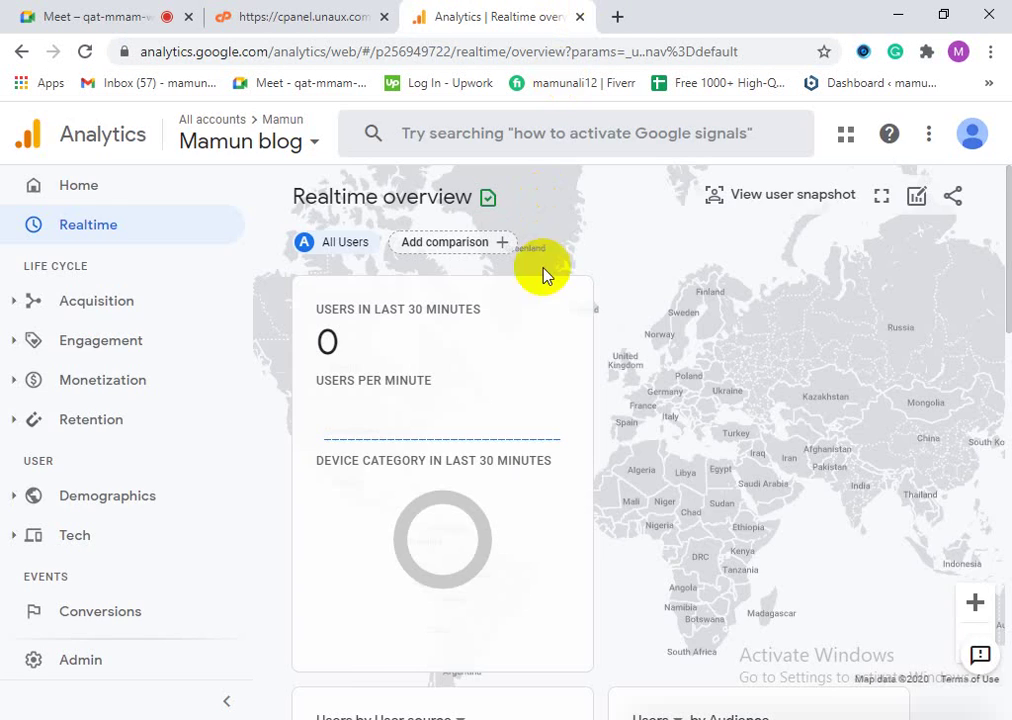
pyautogui.click(294, 12)
pyautogui.scroll(4, 194, 431)
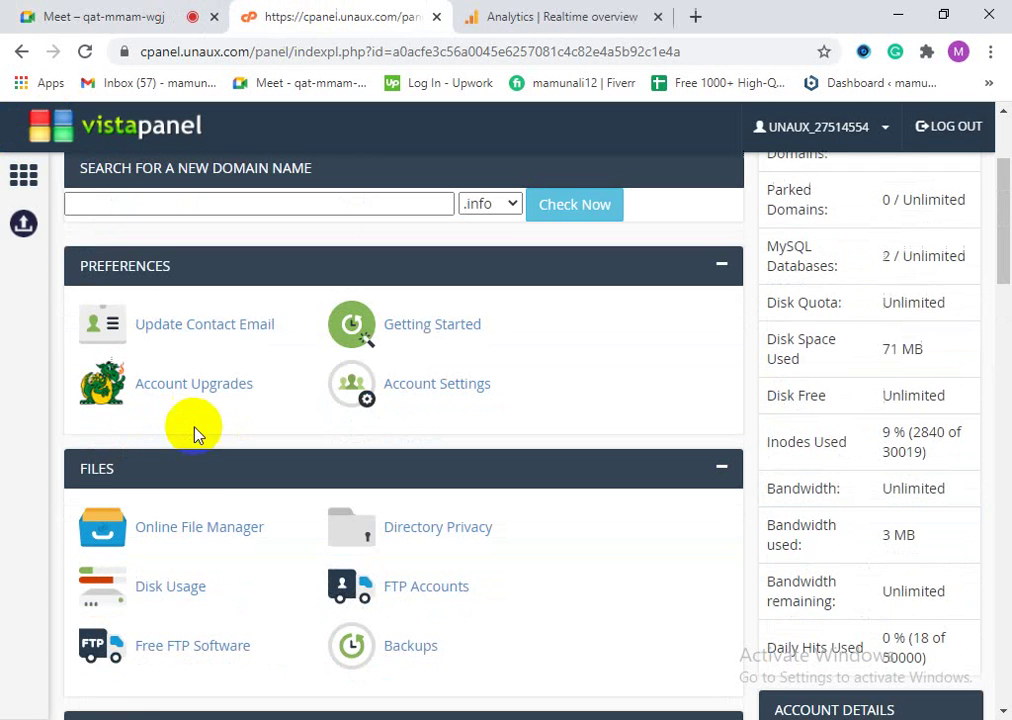
pyautogui.scroll(2, 312, 522)
pyautogui.scroll(-3, 172, 548)
pyautogui.scroll(-3, 172, 548)
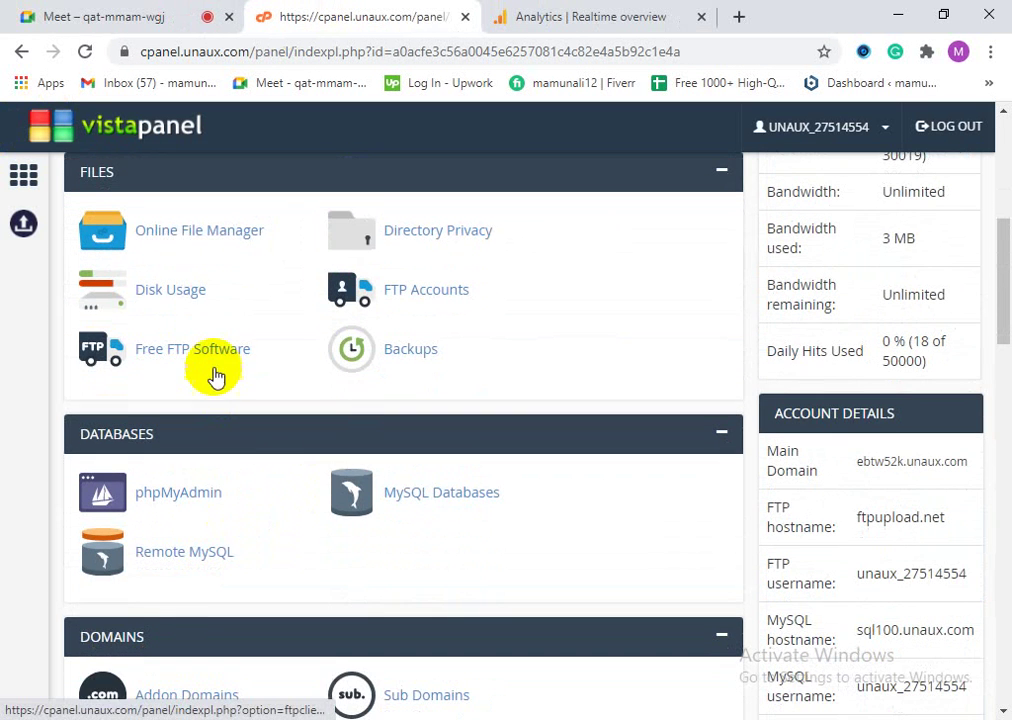
pyautogui.click(190, 240)
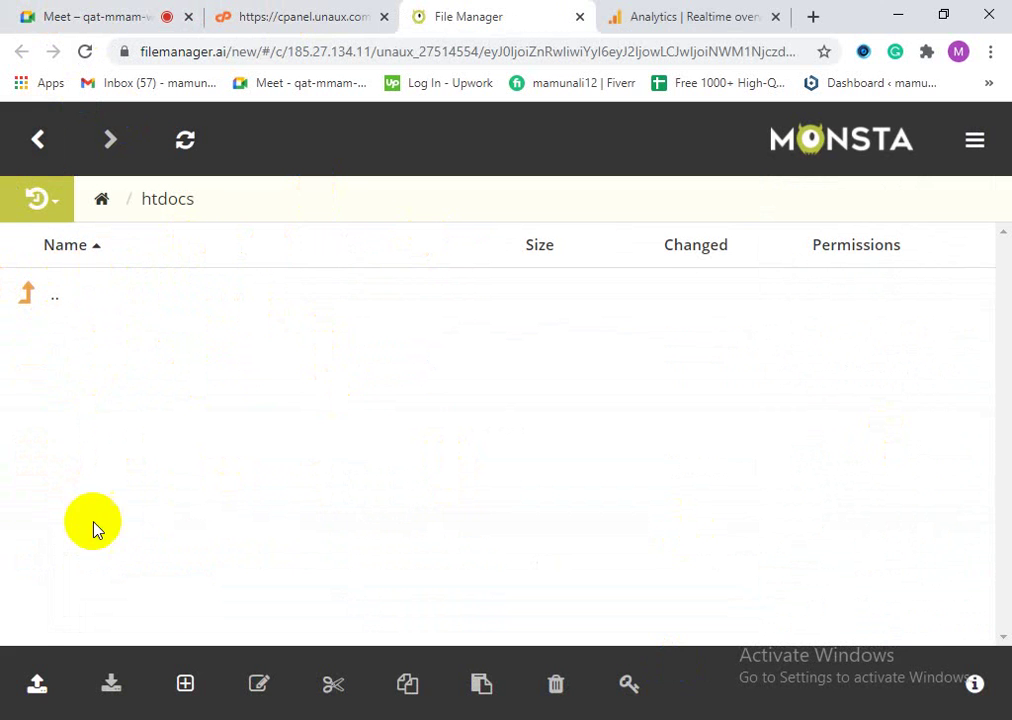
# Step: Upload m.html from the Desktop into htdocs using Upload File
pyautogui.click(37, 685)
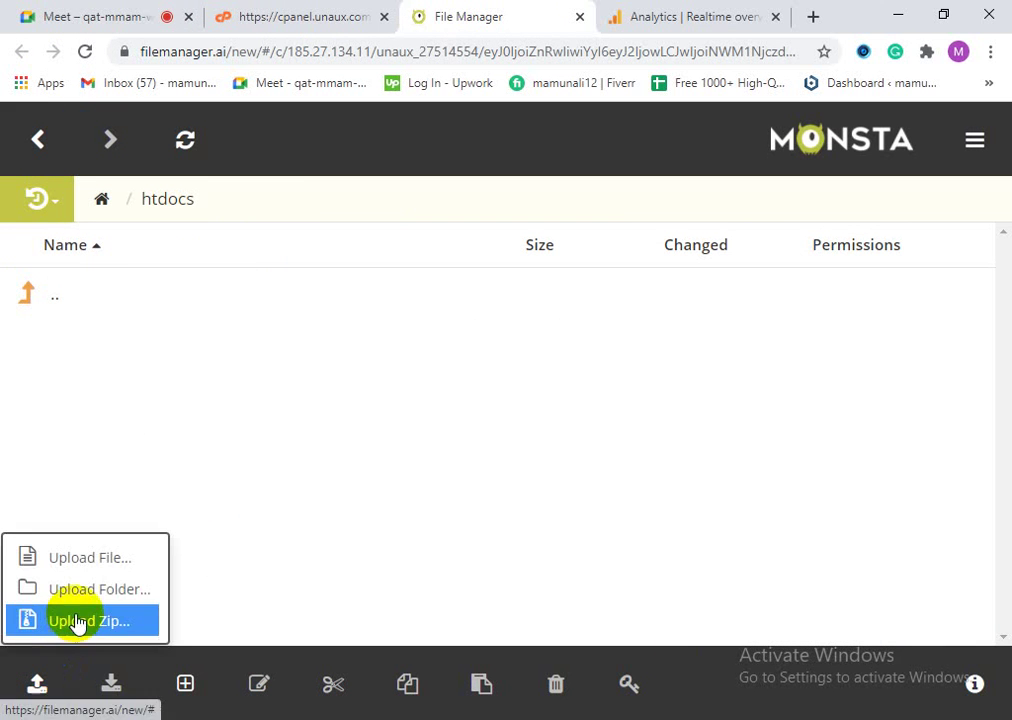
pyautogui.click(88, 562)
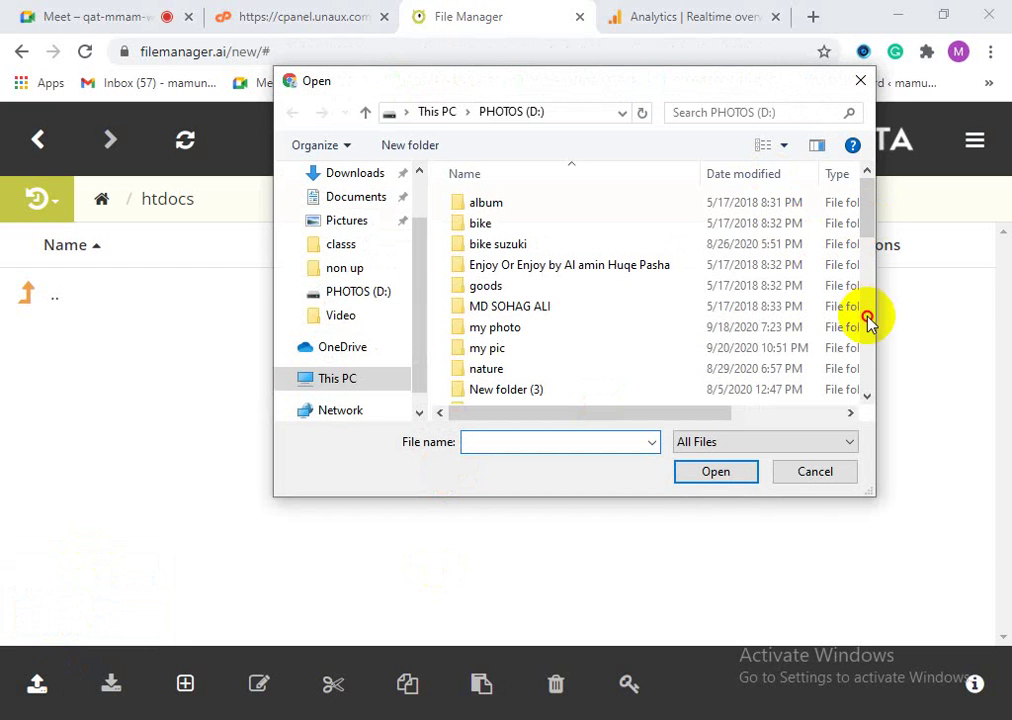
pyautogui.scroll(-1, 870, 228)
pyautogui.scroll(1, 863, 250)
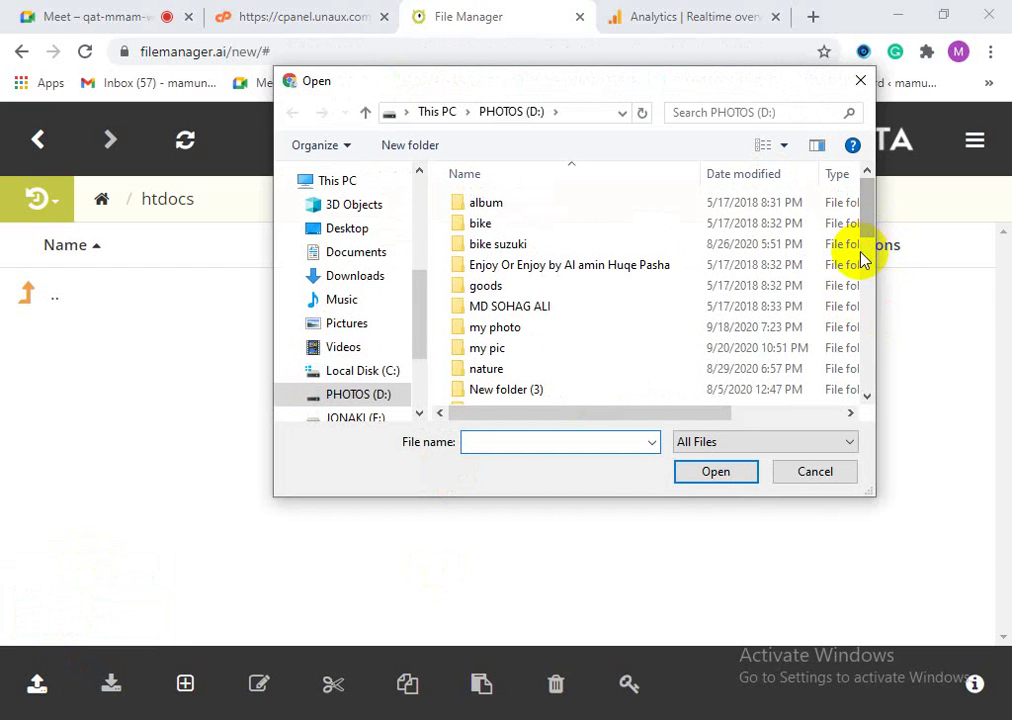
pyautogui.click(358, 232)
pyautogui.moveTo(870, 268); pyautogui.dragTo(873, 305)
pyautogui.click(477, 228)
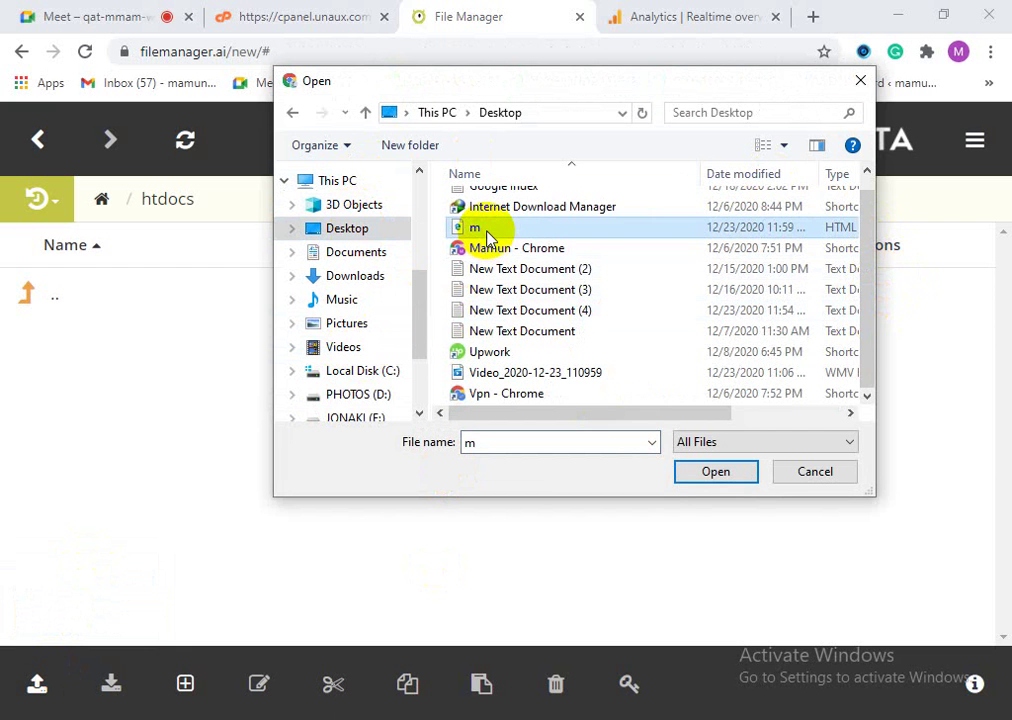
pyautogui.click(716, 474)
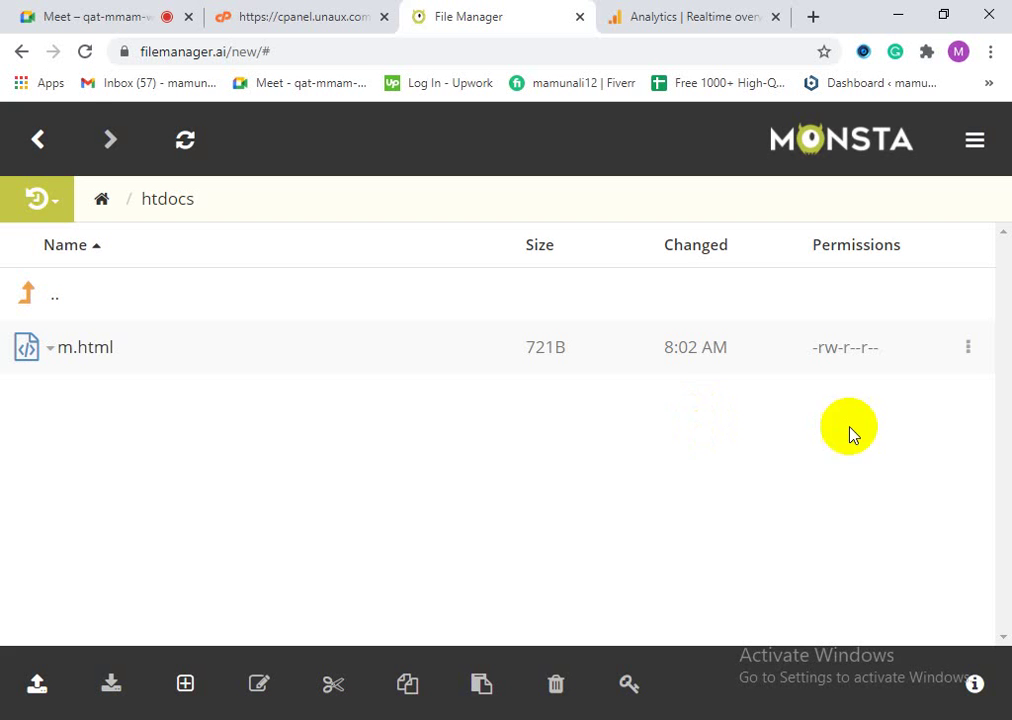
# Step: Check the properties of m.html in htdocs to confirm it is 721 bytes
pyautogui.click(65, 682)
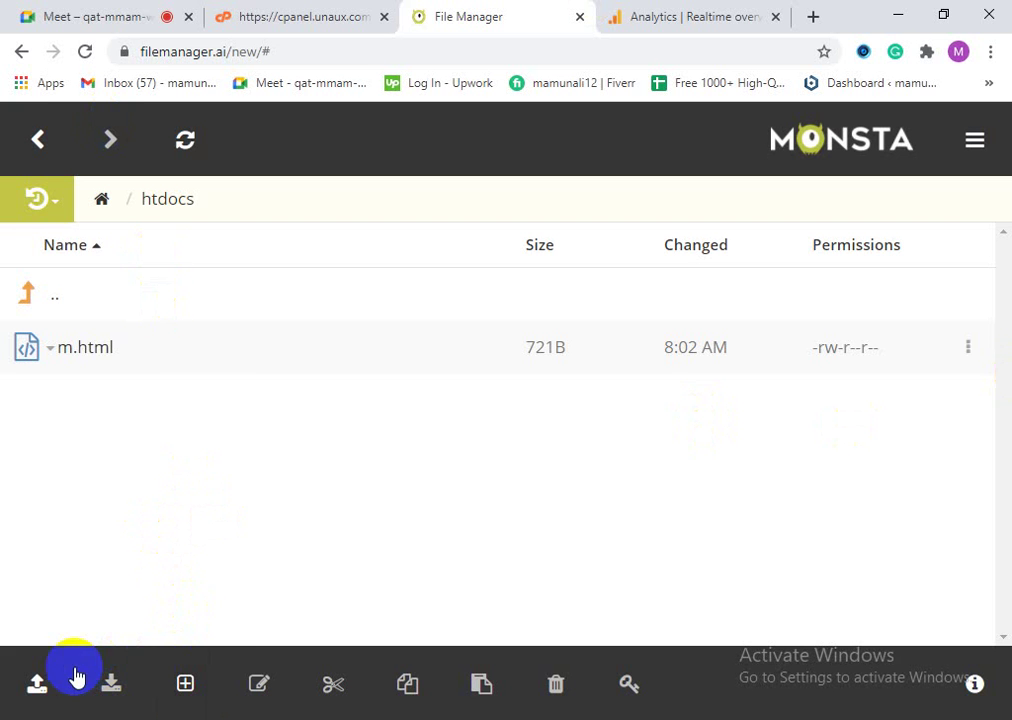
pyautogui.click(45, 684)
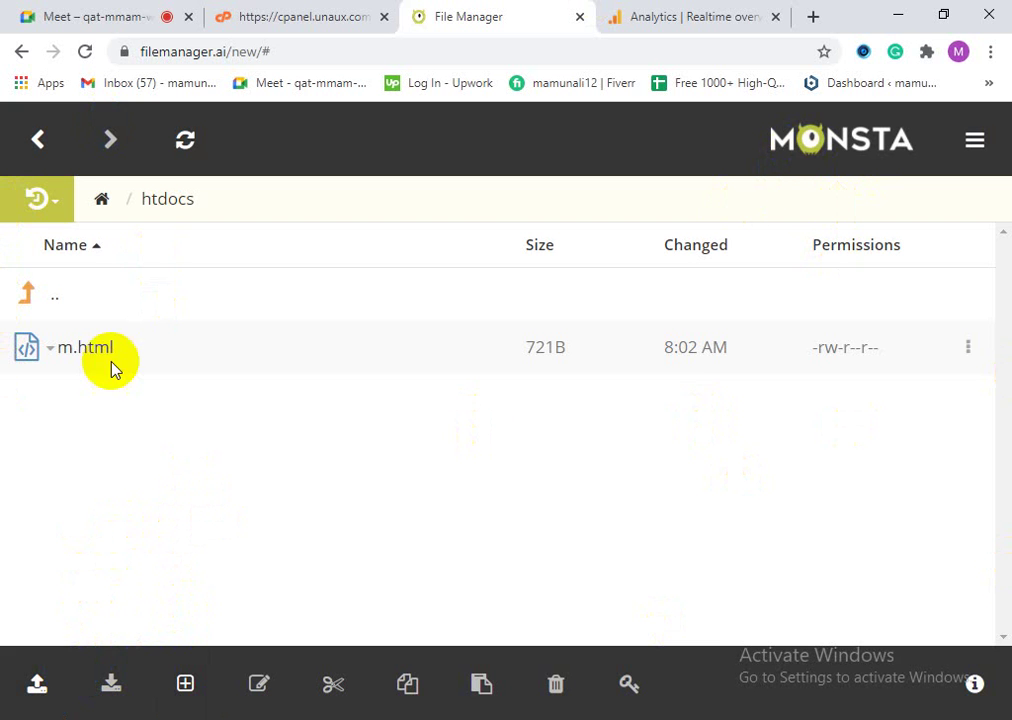
pyautogui.click(42, 138)
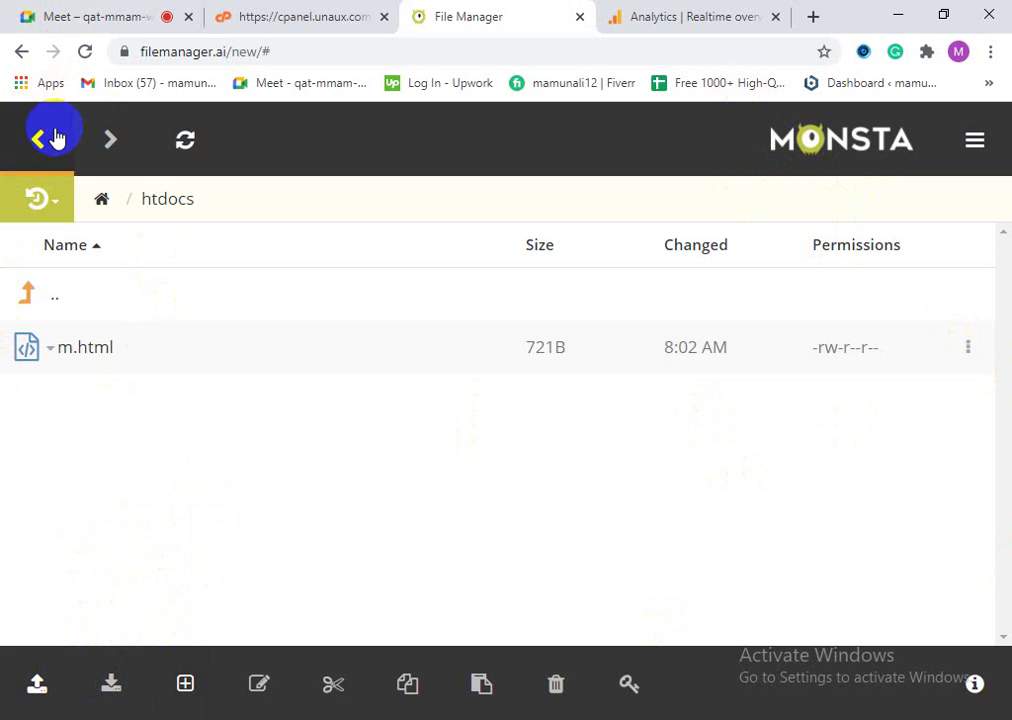
pyautogui.click(40, 150)
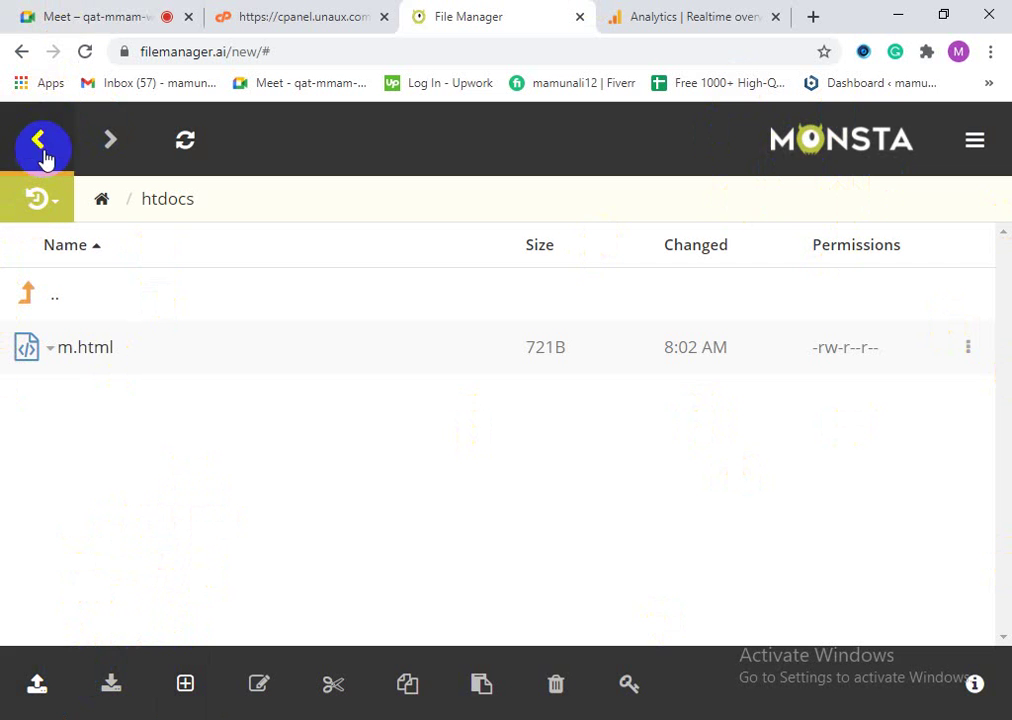
pyautogui.click(969, 350)
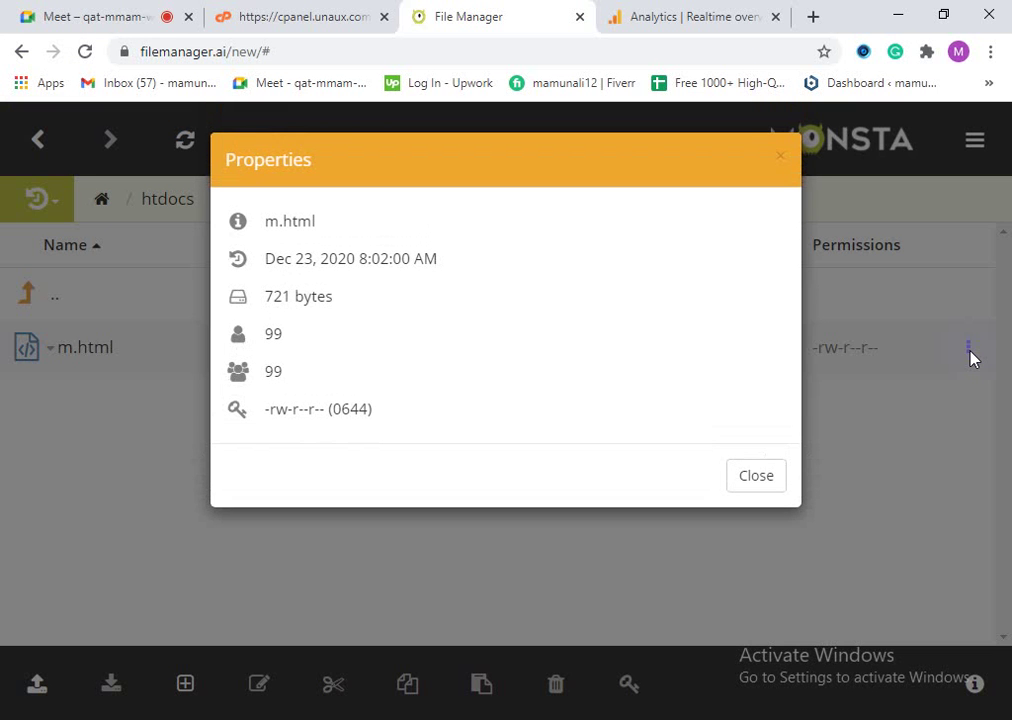
pyautogui.click(779, 158)
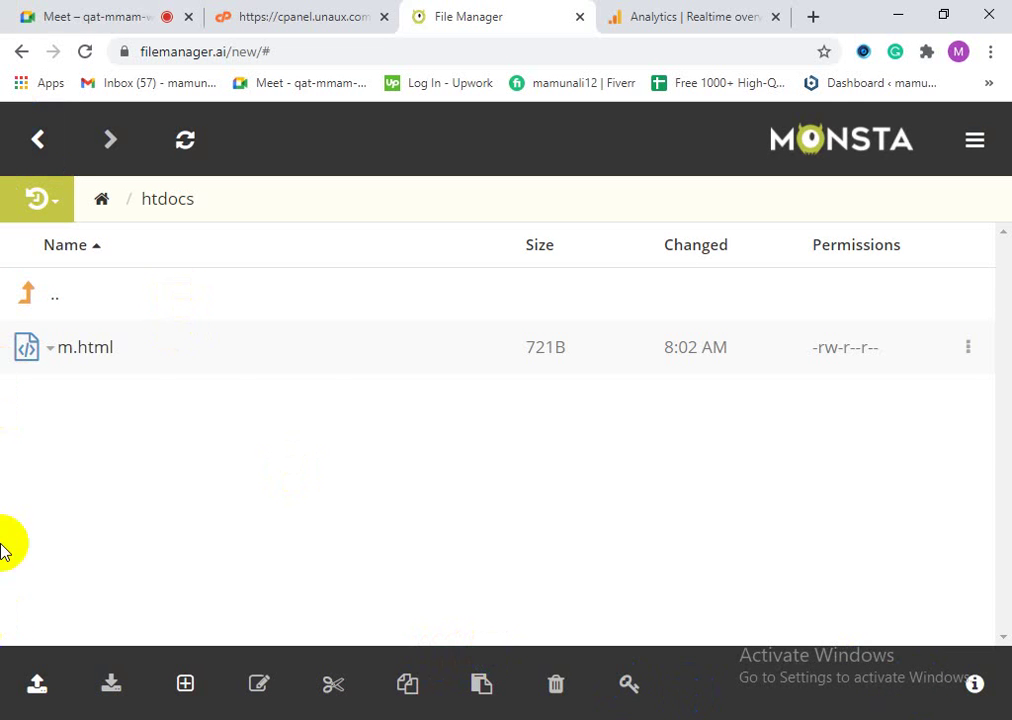
# Step: Go back through the cPanel and File Manager tabs to the Analytics Realtime overview
pyautogui.click(287, 10)
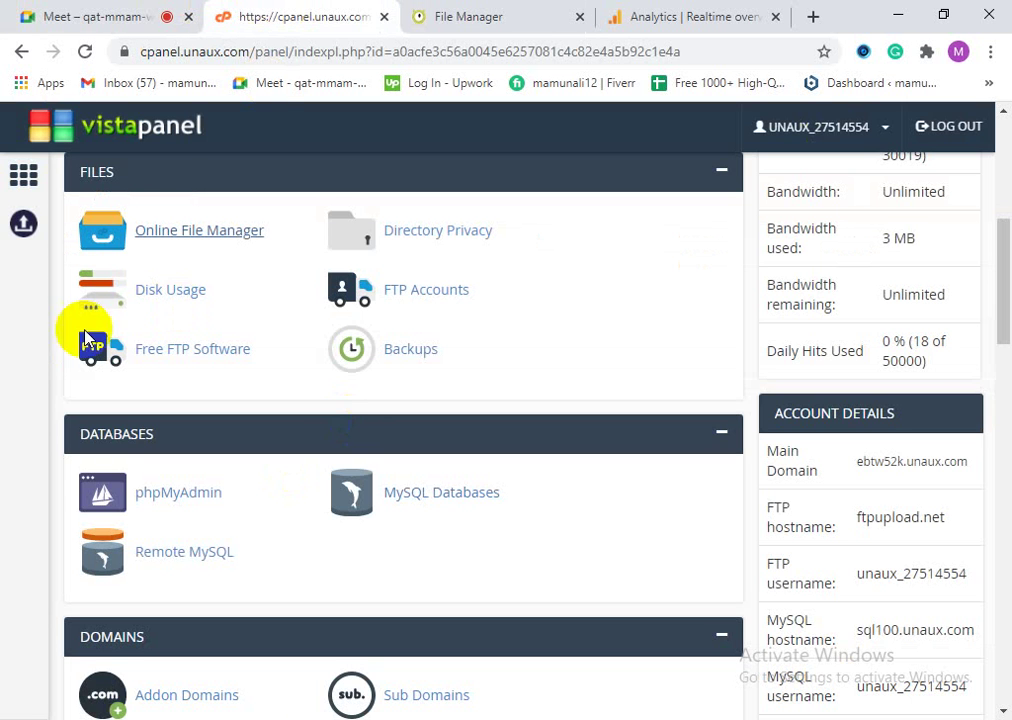
pyautogui.click(485, 20)
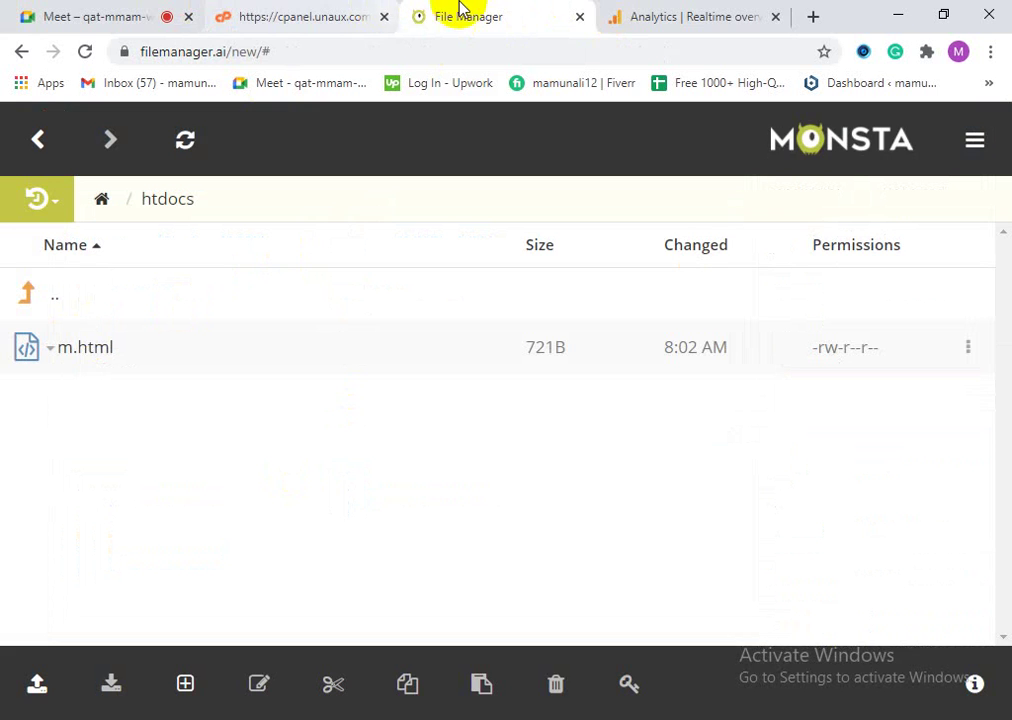
pyautogui.click(651, 14)
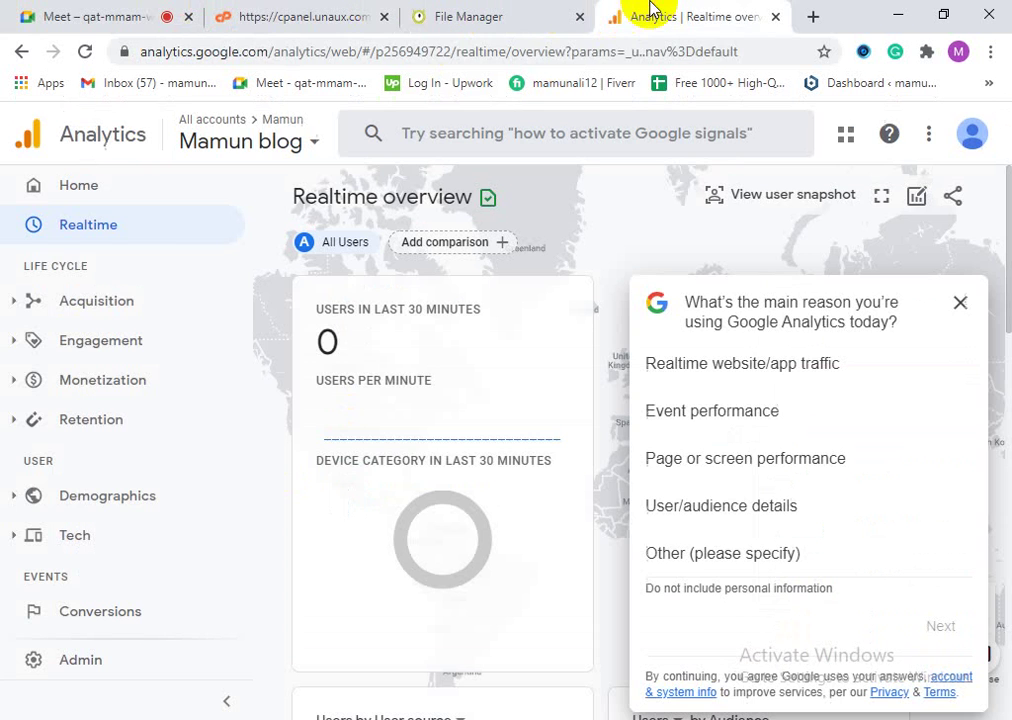
# Step: Load mamon.unaux.com in a new tab and open the live m.html page
pyautogui.click(813, 17)
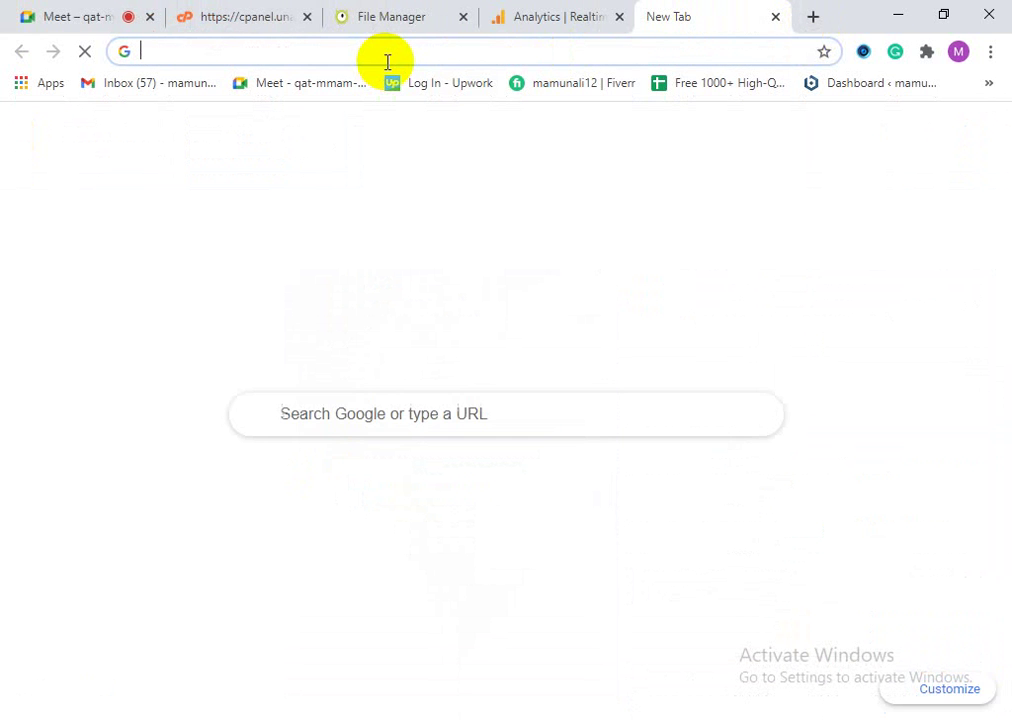
pyautogui.write('mamo')
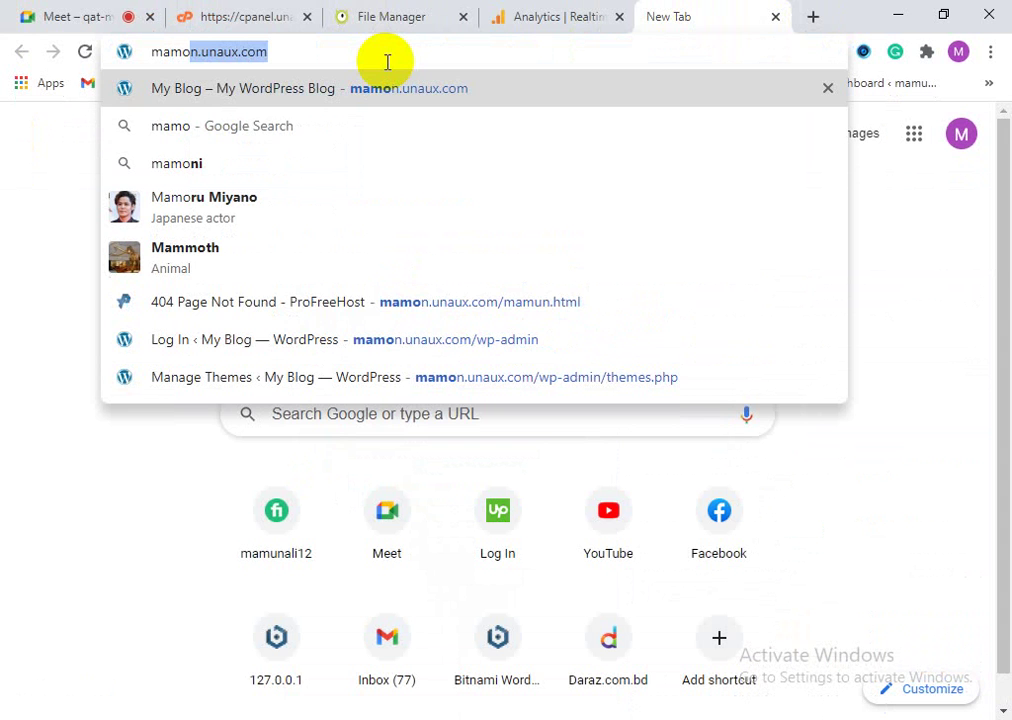
pyautogui.press('Return')
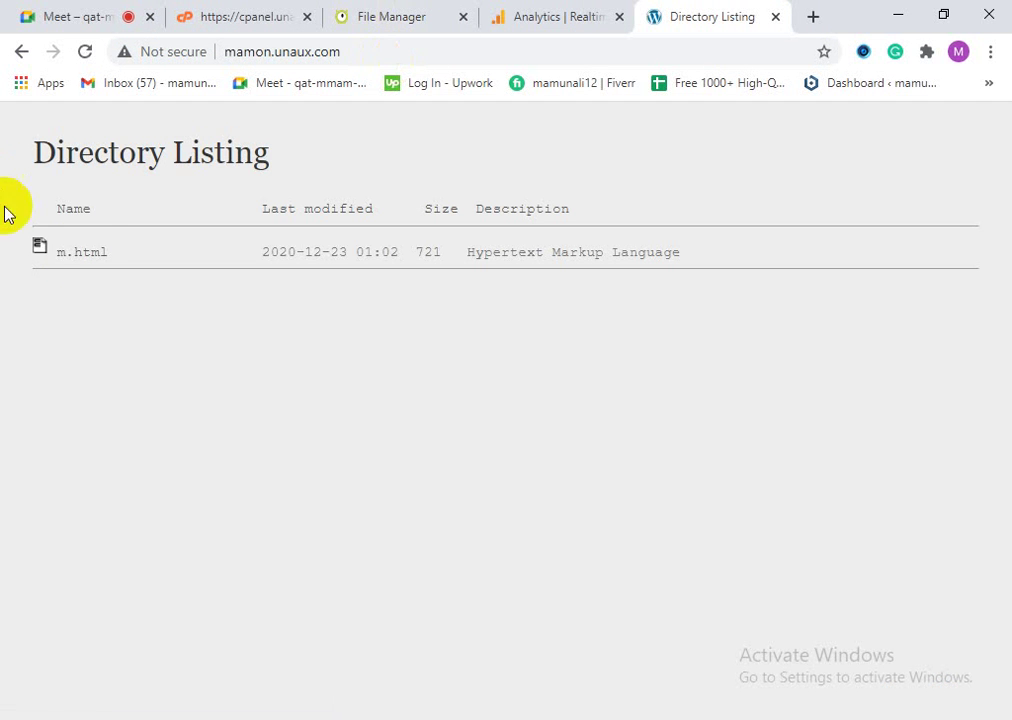
pyautogui.click(81, 252)
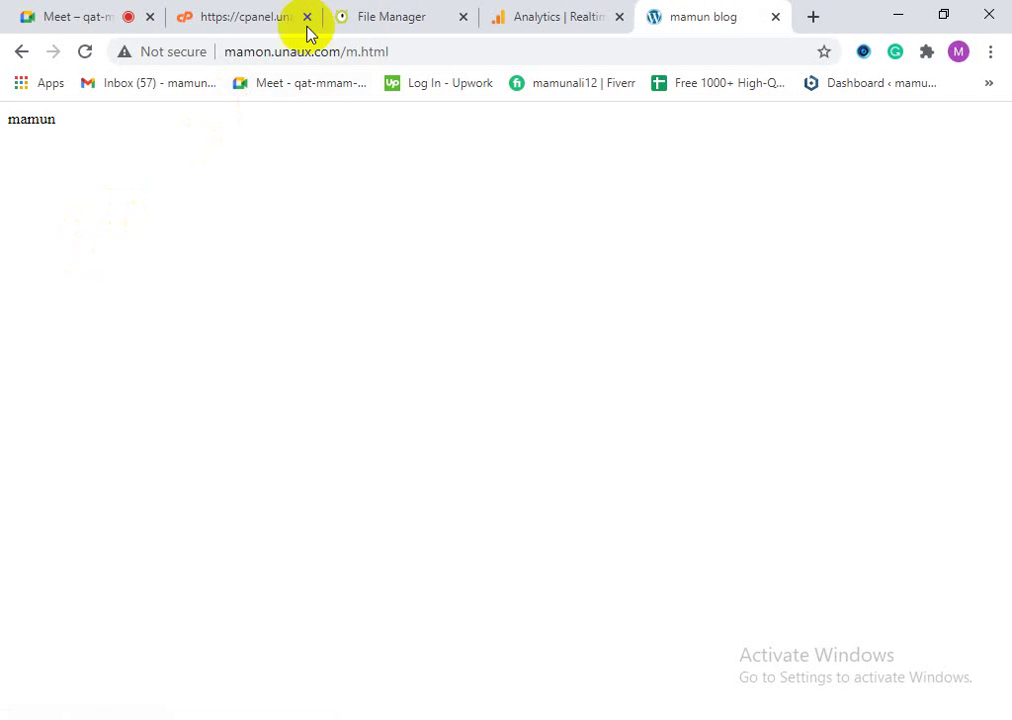
# Step: Copy the m.html page address and return to the Meet call
pyautogui.click(339, 45)
pyautogui.rightClick(339, 49)
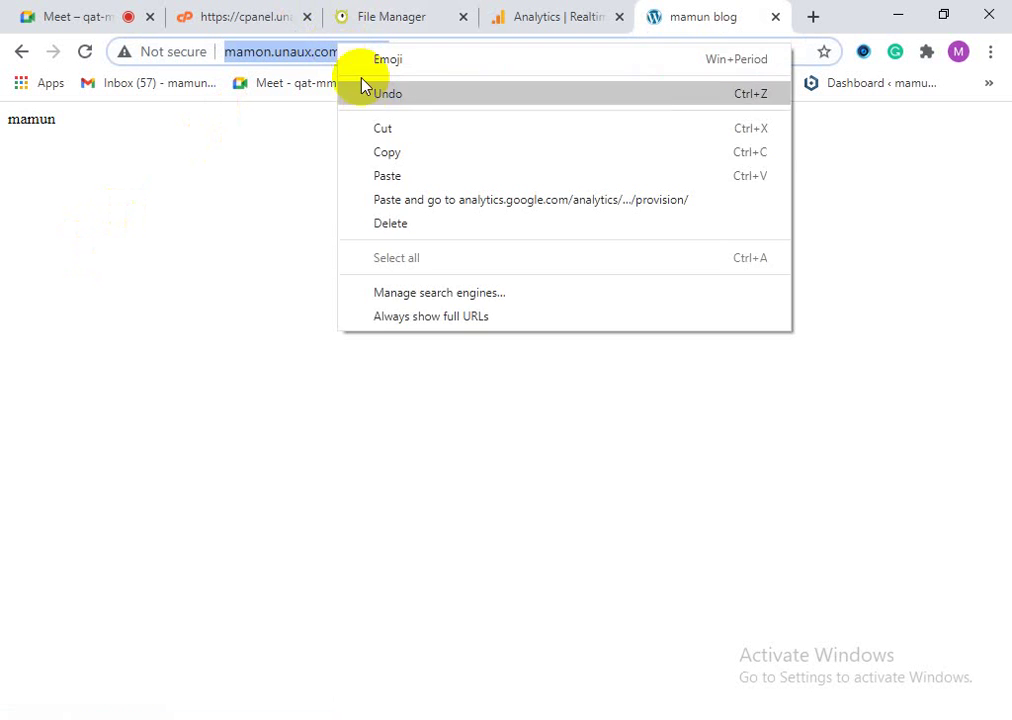
pyautogui.click(384, 152)
pyautogui.click(146, 18)
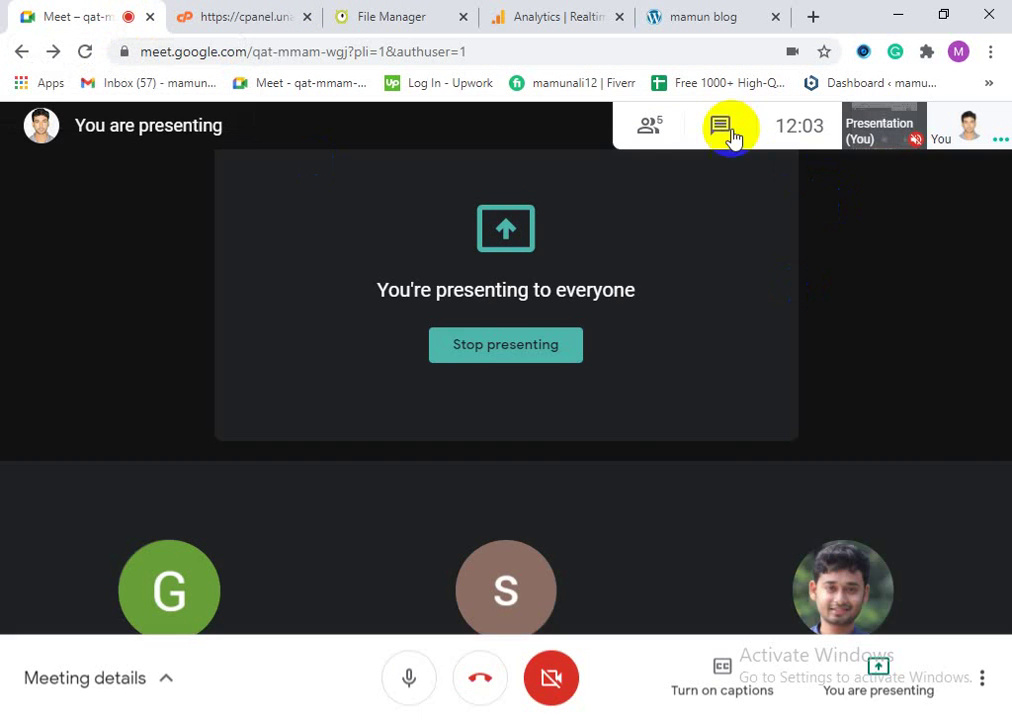
pyautogui.click(724, 132)
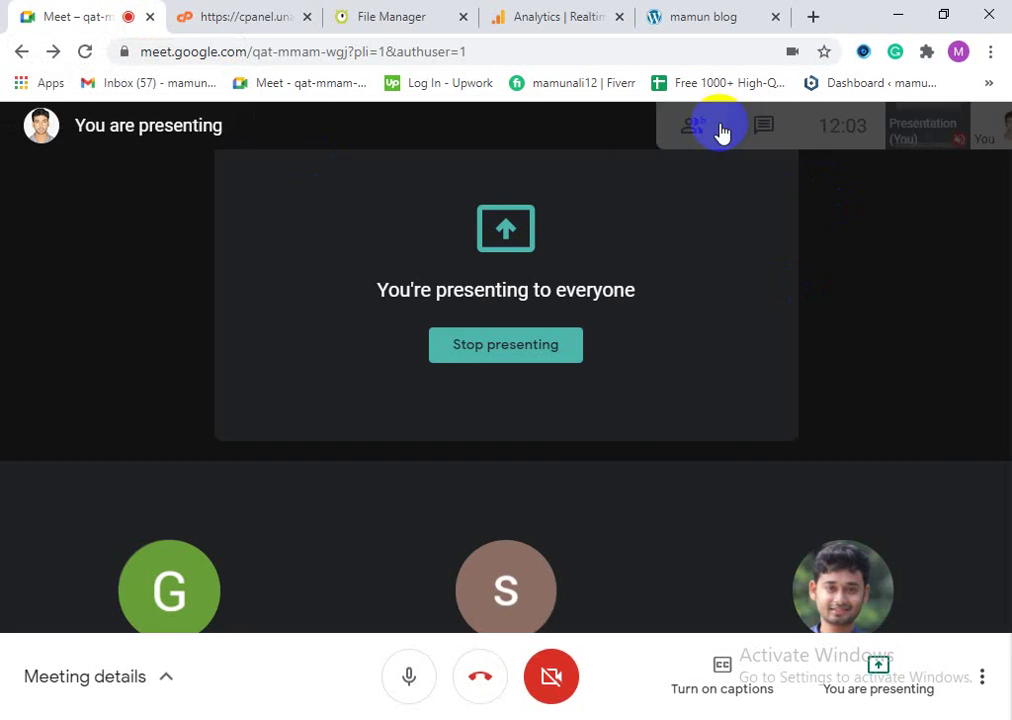
pyautogui.click(766, 680)
pyautogui.rightClick(767, 690)
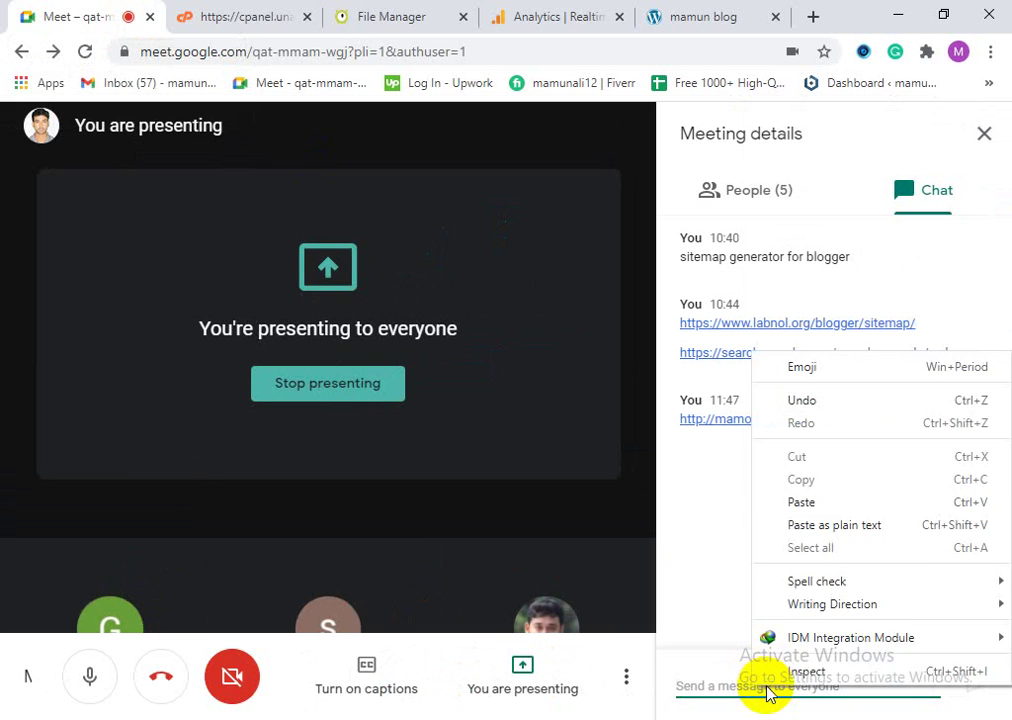
pyautogui.click(805, 502)
pyautogui.press('Return')
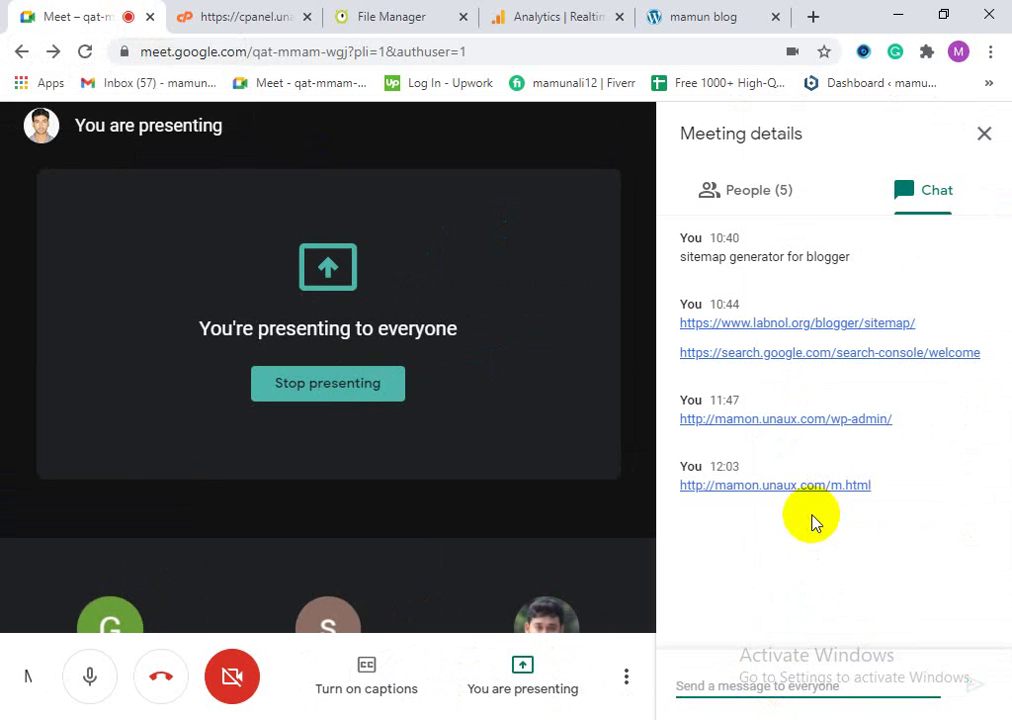
pyautogui.click(980, 137)
pyautogui.click(652, 12)
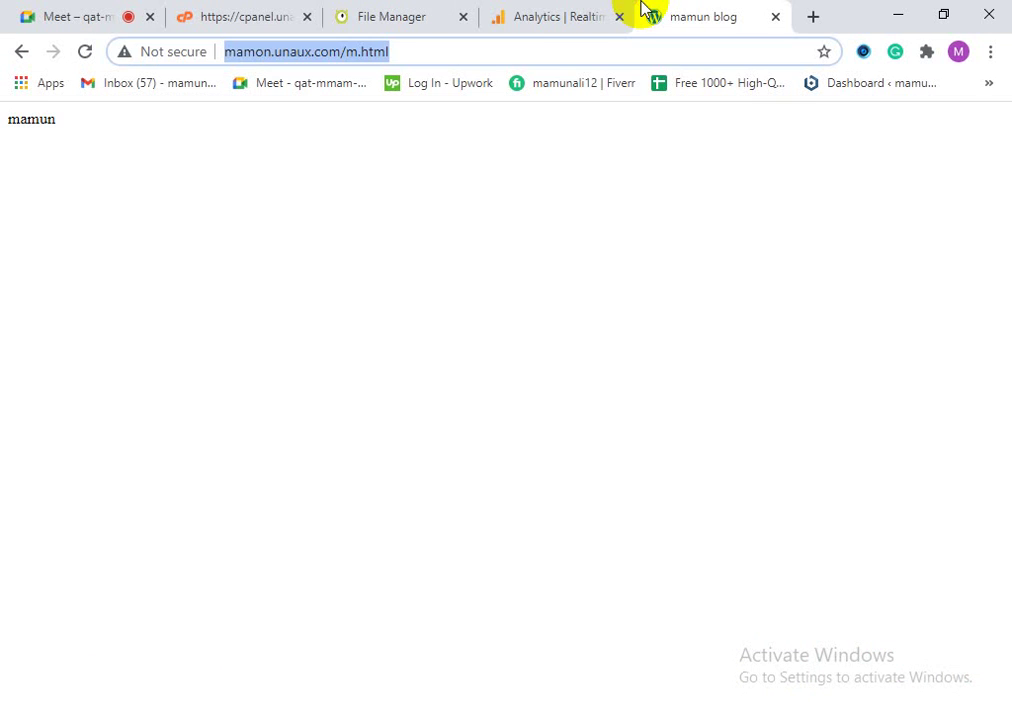
# Step: Reload the live m.html page, dismiss the survey card and refresh the Analytics Realtime report
pyautogui.click(578, 18)
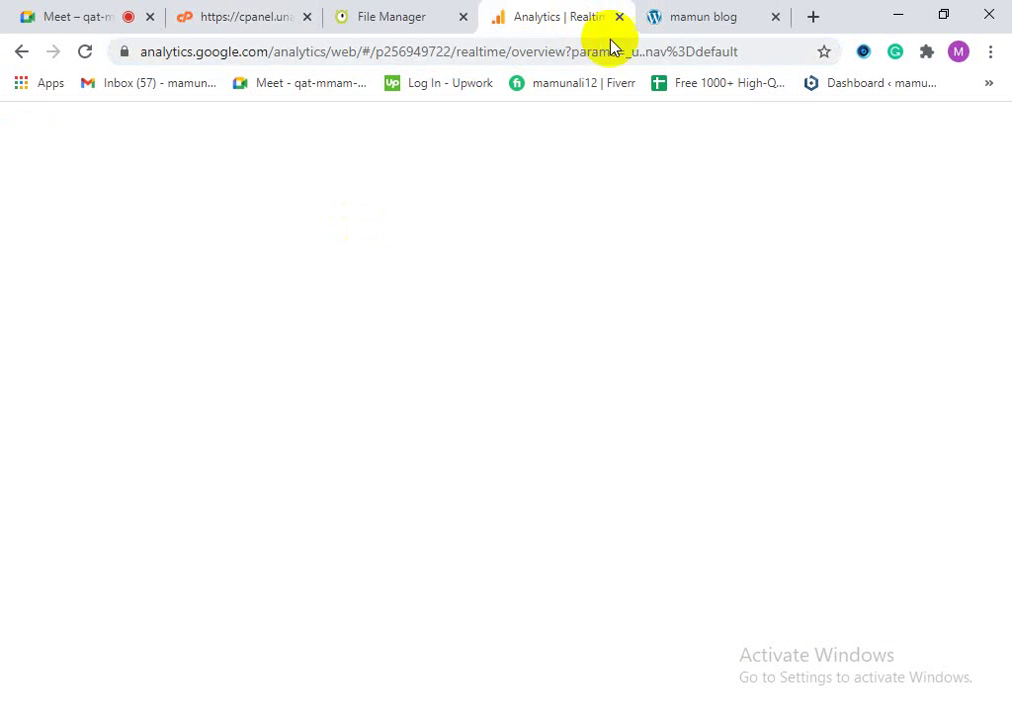
pyautogui.click(690, 12)
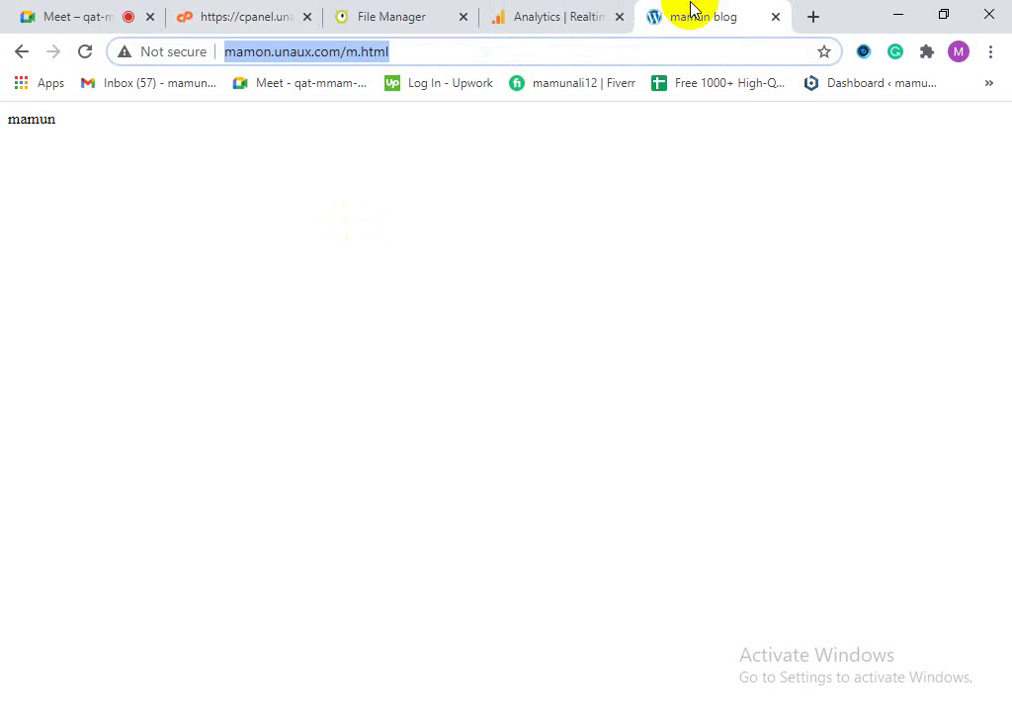
pyautogui.click(85, 52)
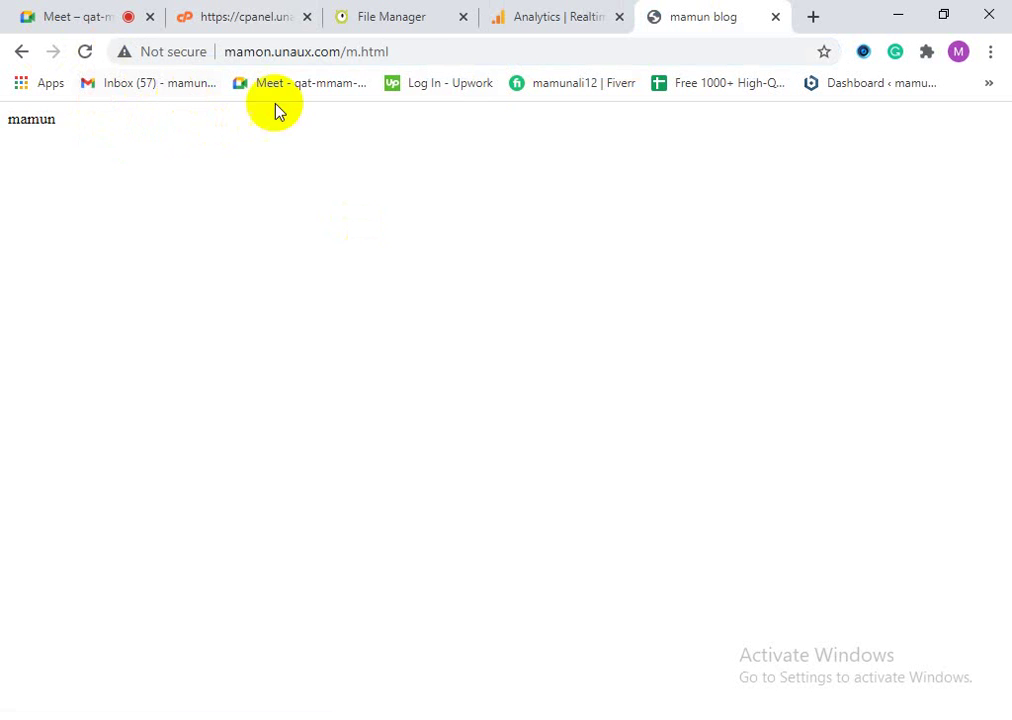
pyautogui.click(527, 28)
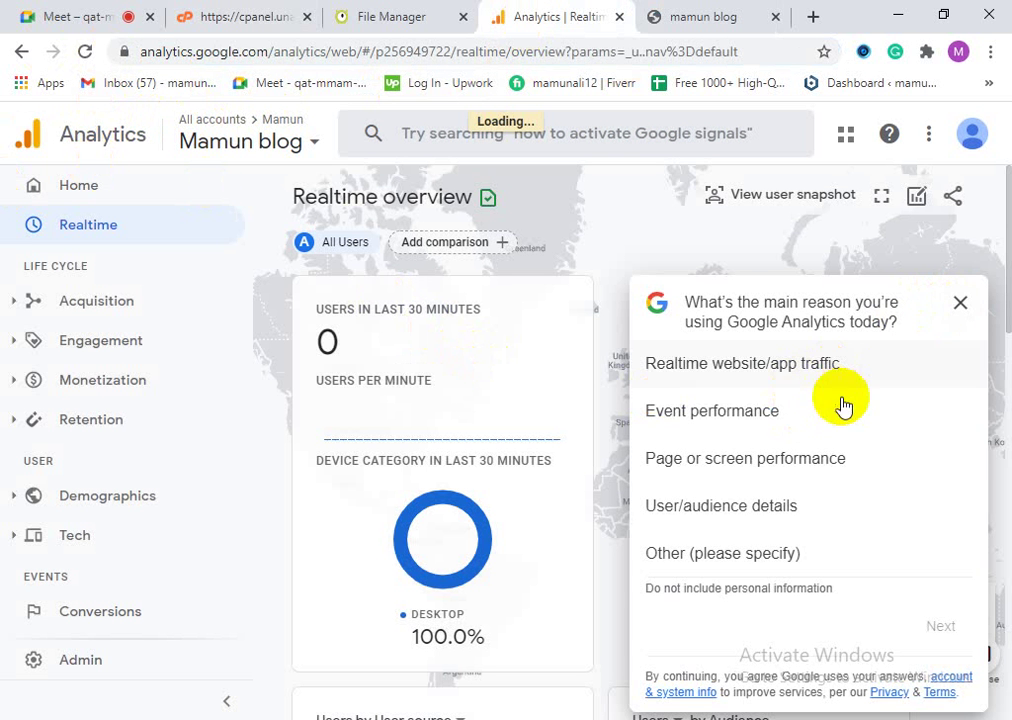
pyautogui.click(960, 302)
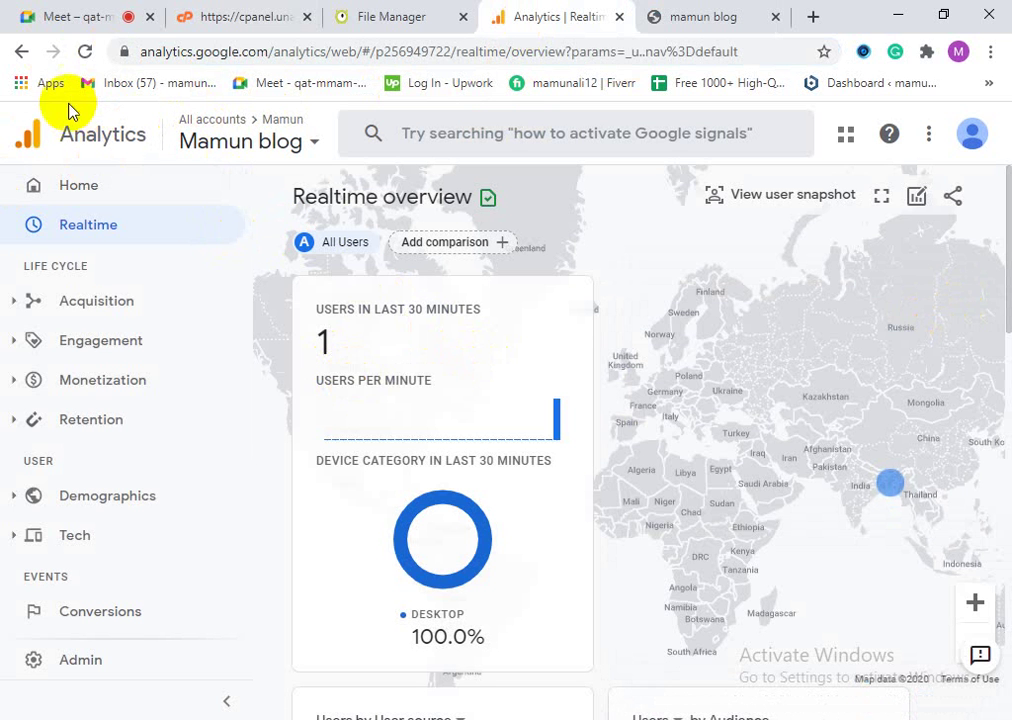
pyautogui.click(85, 52)
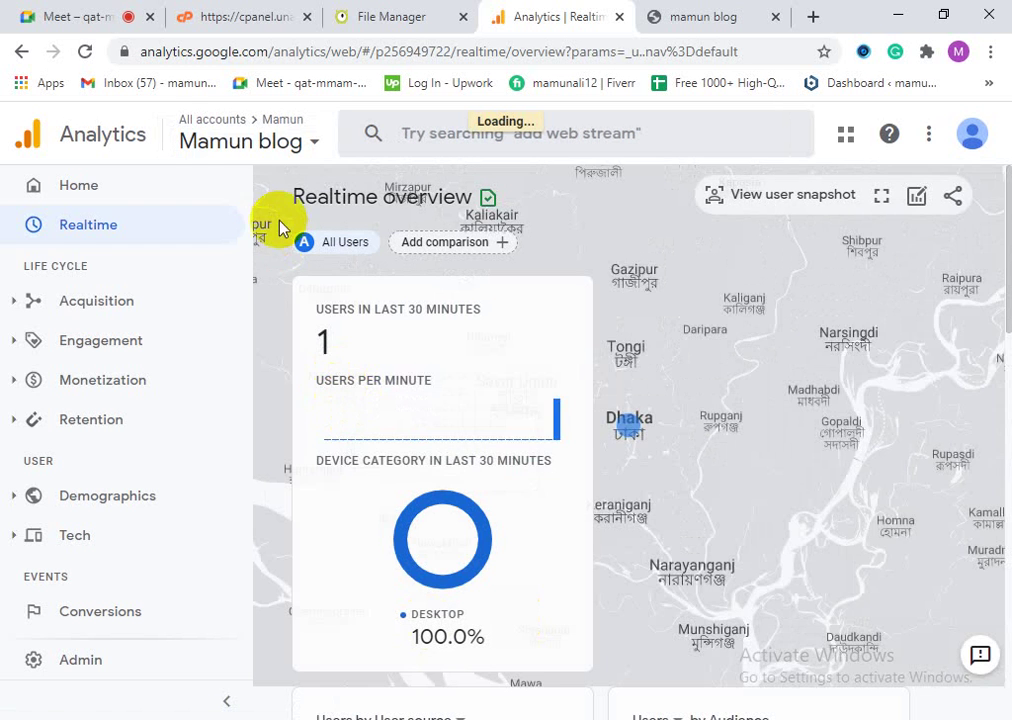
# Step: Close the live m.html tab and return to the Realtime report showing 1 user
pyautogui.click(668, 14)
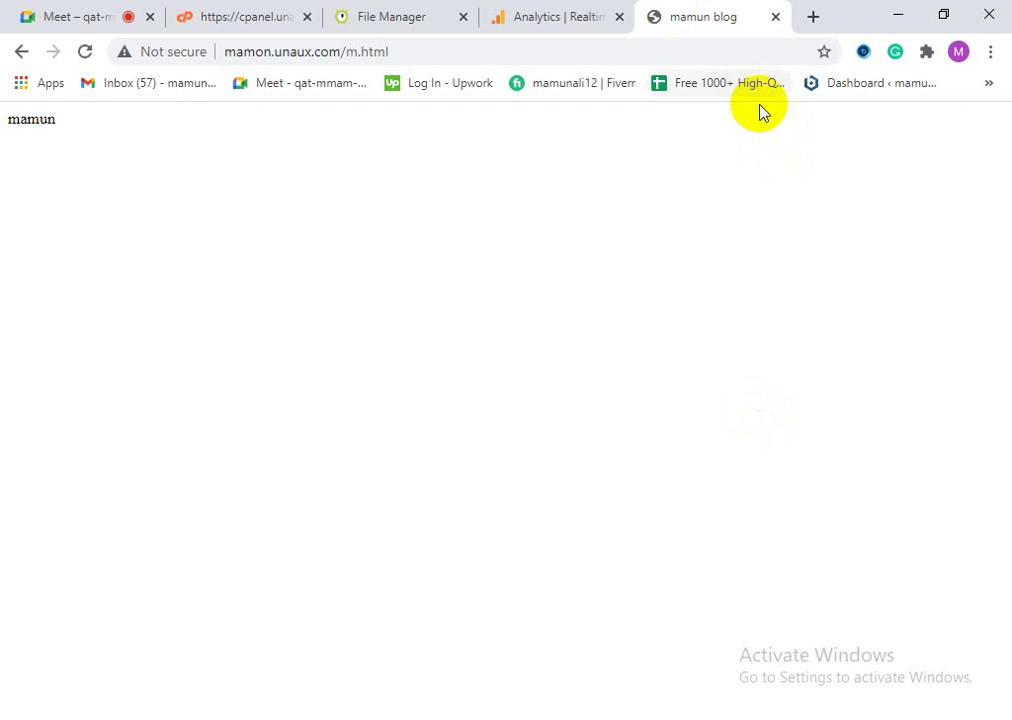
pyautogui.click(776, 17)
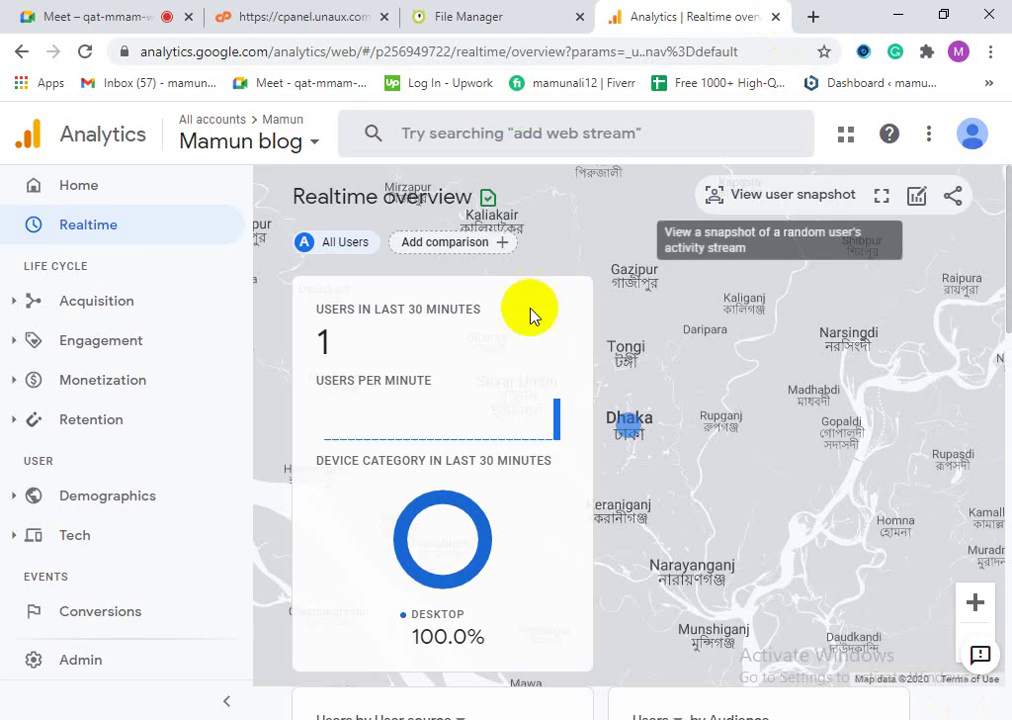
pyautogui.click(497, 10)
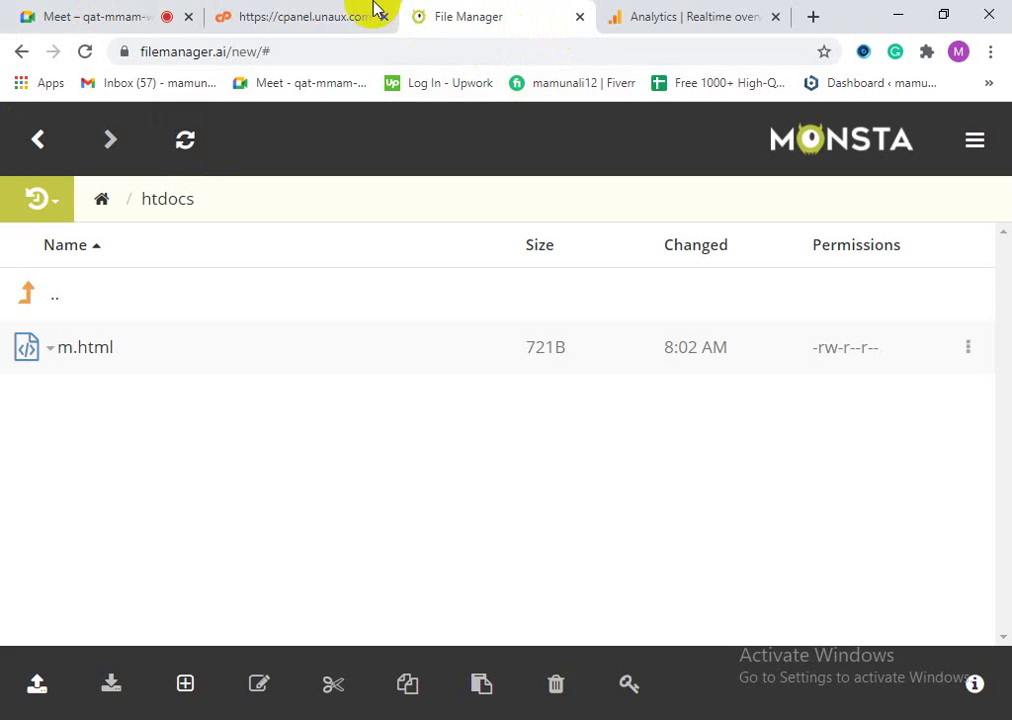
pyautogui.click(361, 9)
pyautogui.click(515, 26)
pyautogui.click(644, 22)
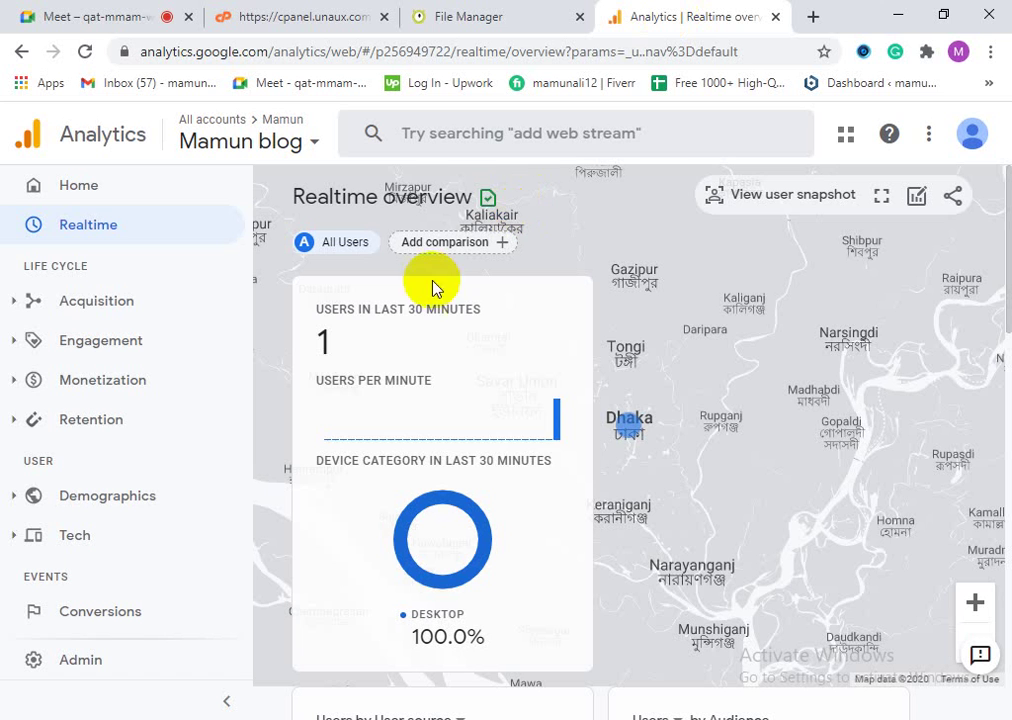
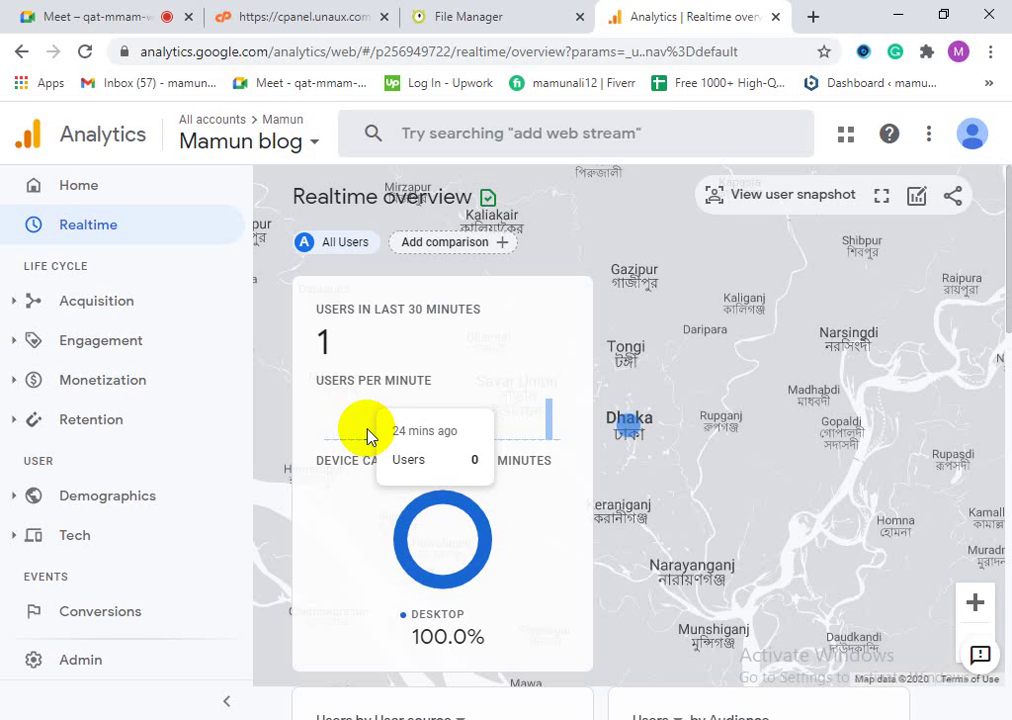
# Step: Reload the Analytics Realtime overview twice until it shows 3 users, 66.7% mobile and 33.3% desktop
pyautogui.click(86, 60)
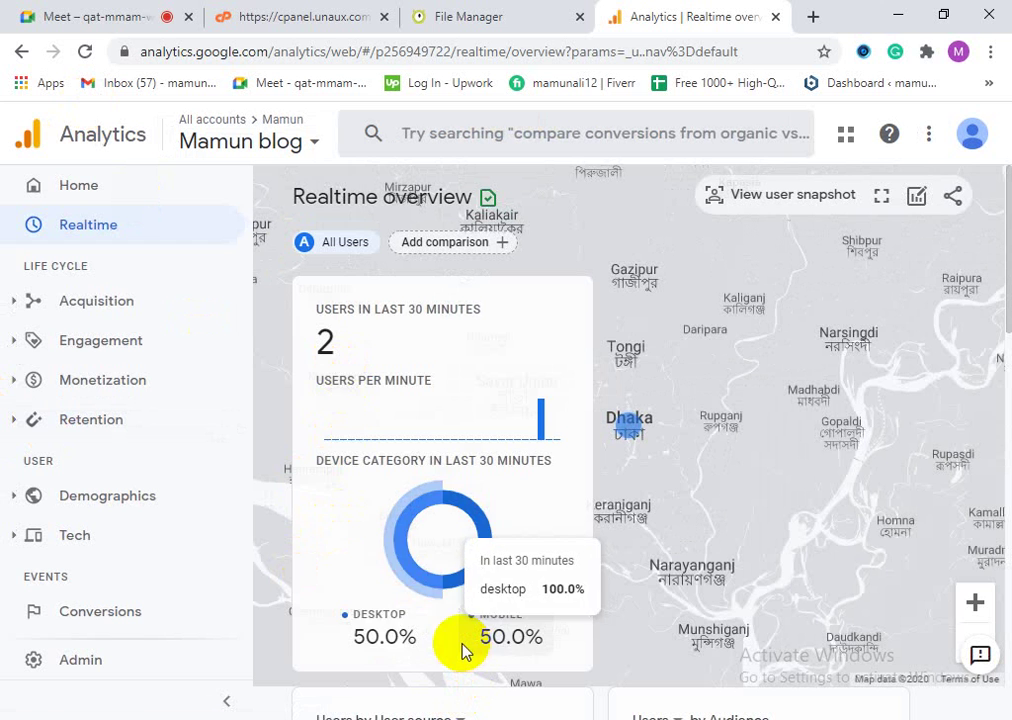
pyautogui.moveTo(515, 653)
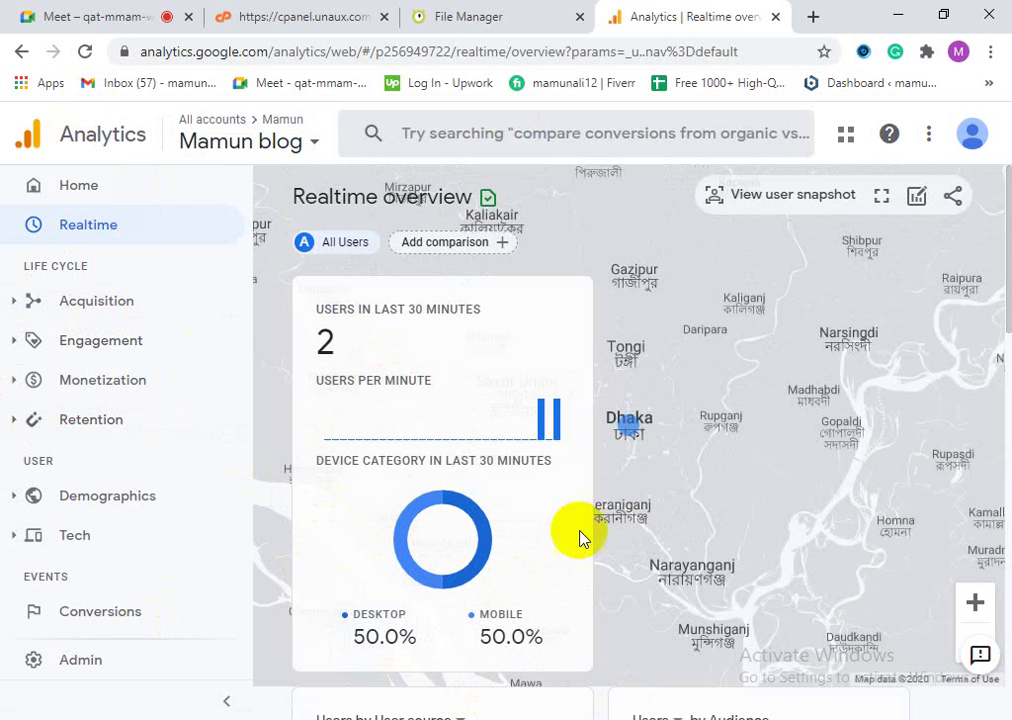
pyautogui.moveTo(628, 435)
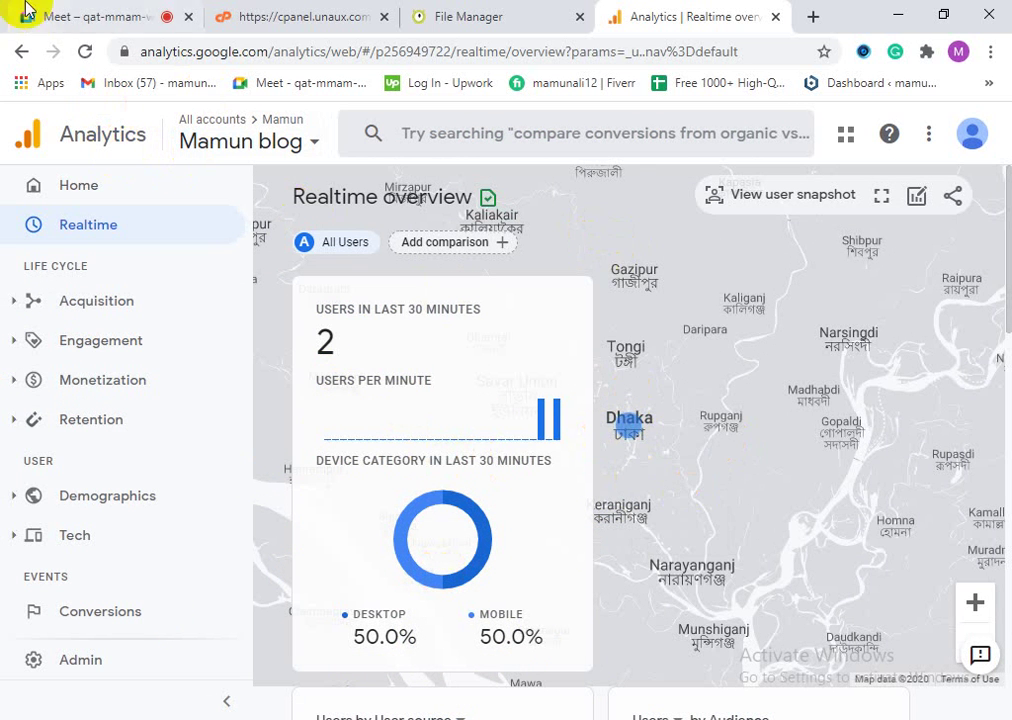
pyautogui.click(86, 51)
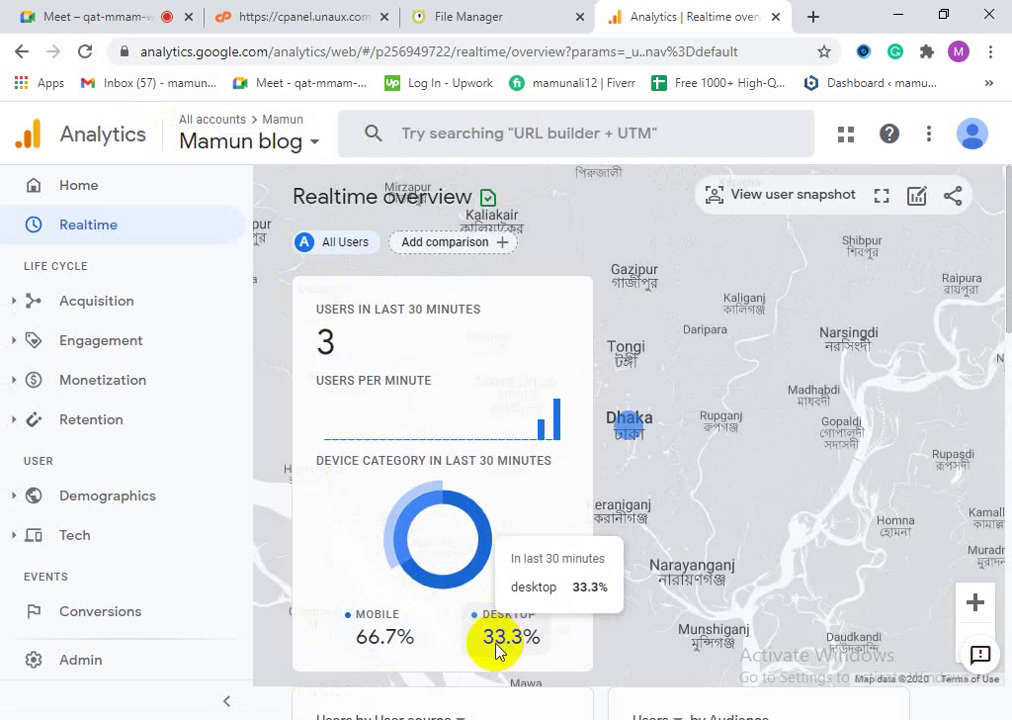
pyautogui.moveTo(362, 618)
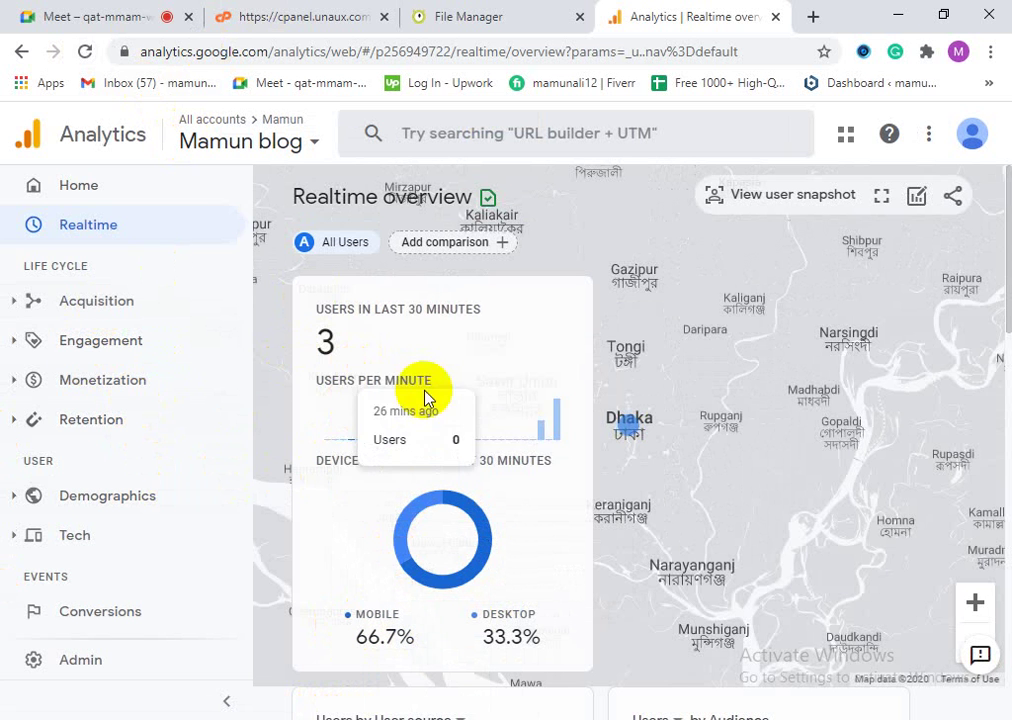
# Step: Scroll through the Realtime views-by-page-title and event cards for the blog, then reload the report
pyautogui.scroll(-2, 773, 610)
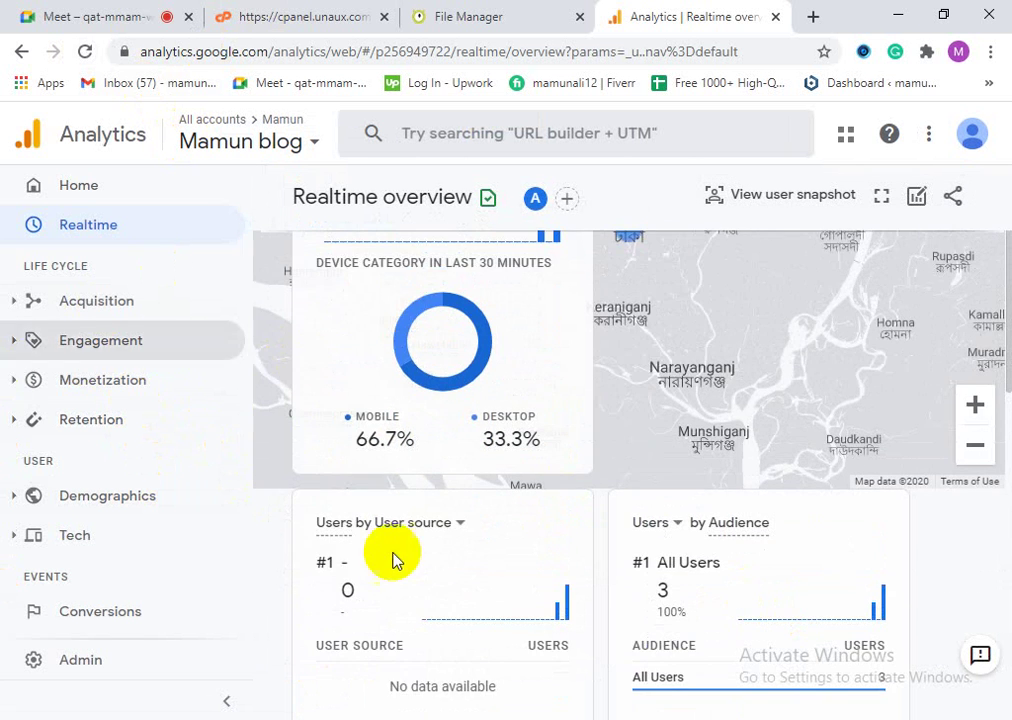
pyautogui.scroll(-2, 474, 576)
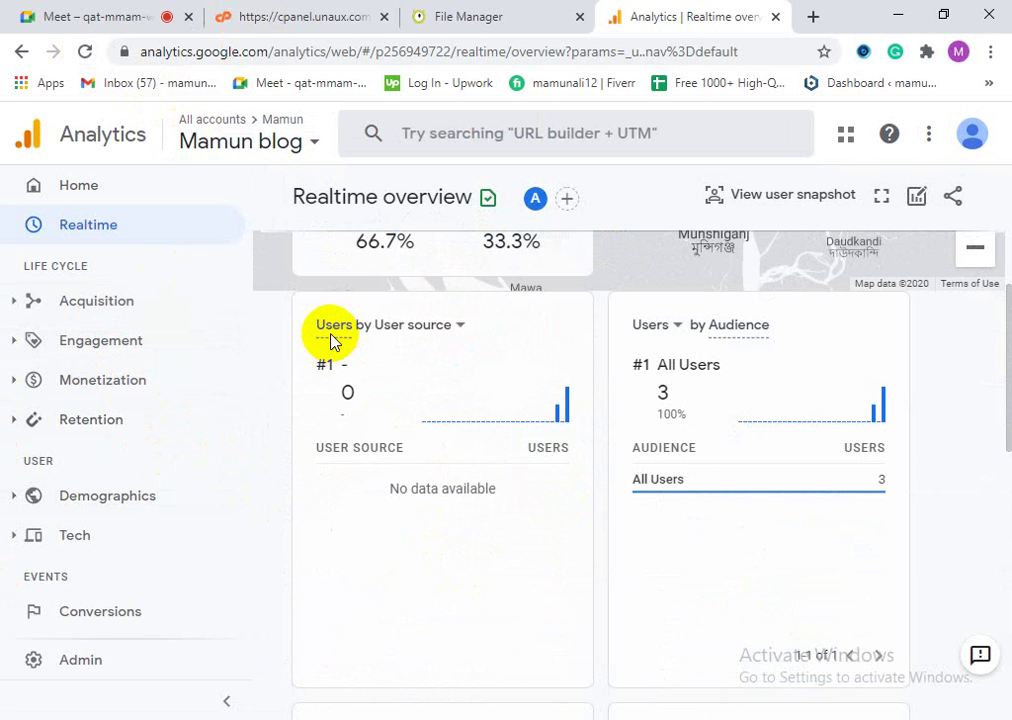
pyautogui.scroll(-4, 703, 580)
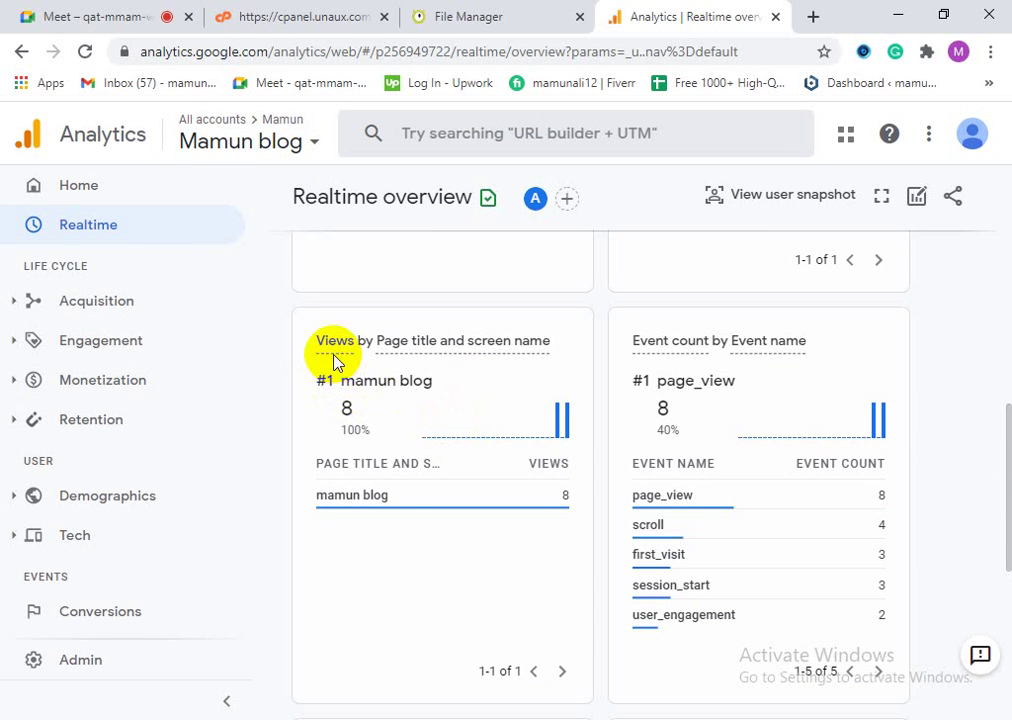
pyautogui.moveTo(395, 505)
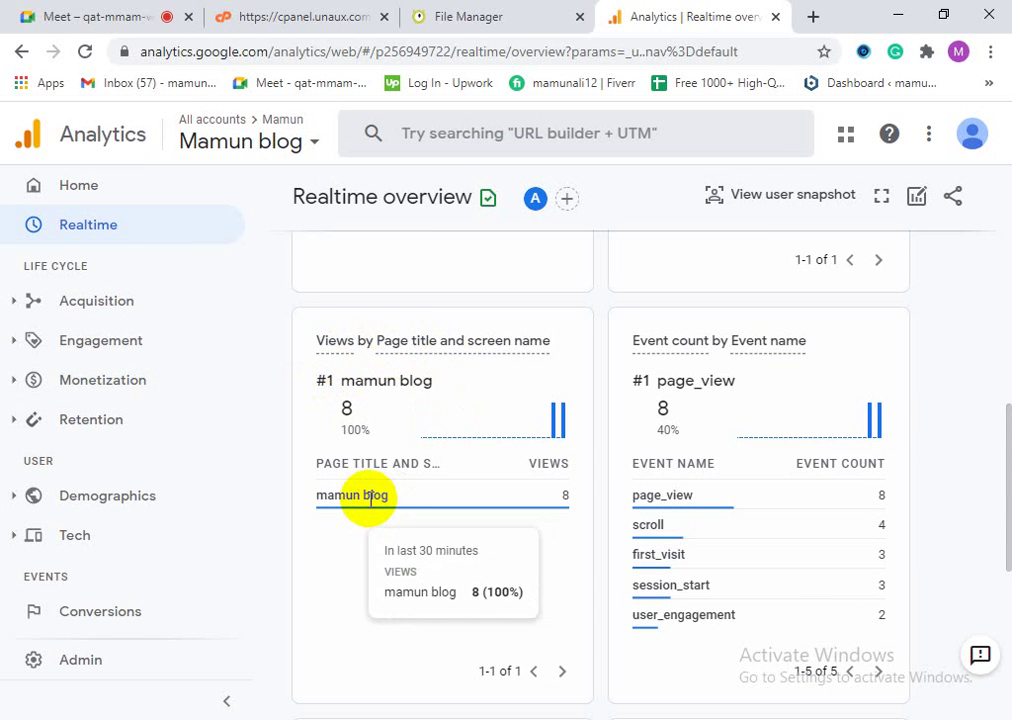
pyautogui.scroll(-4, 732, 610)
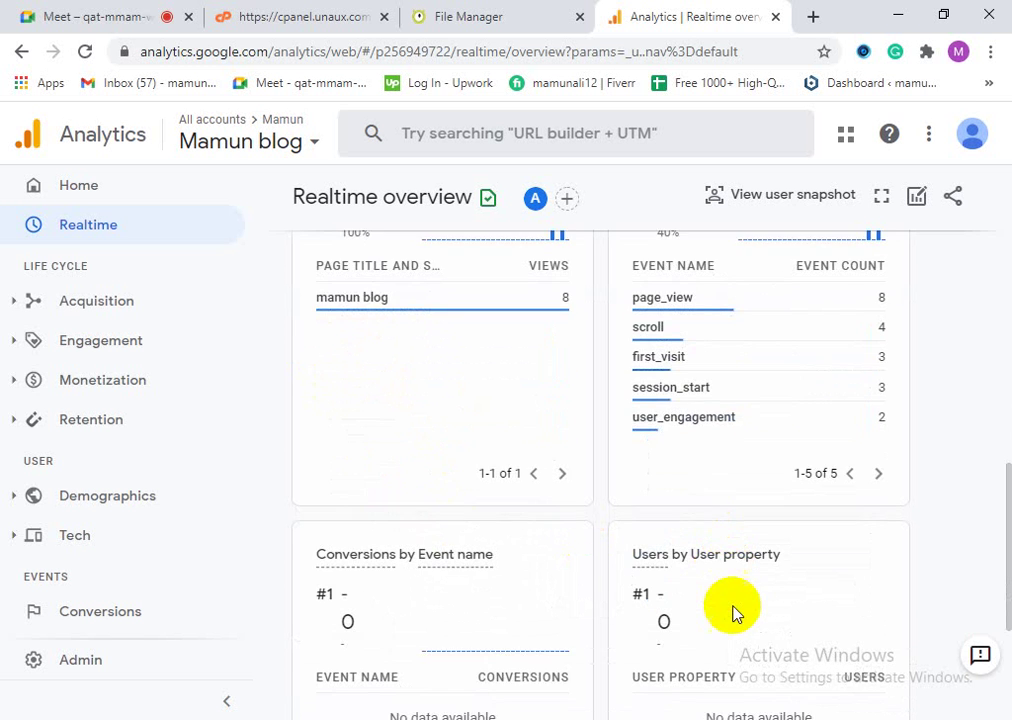
pyautogui.scroll(-1, 732, 627)
pyautogui.scroll(8, 735, 628)
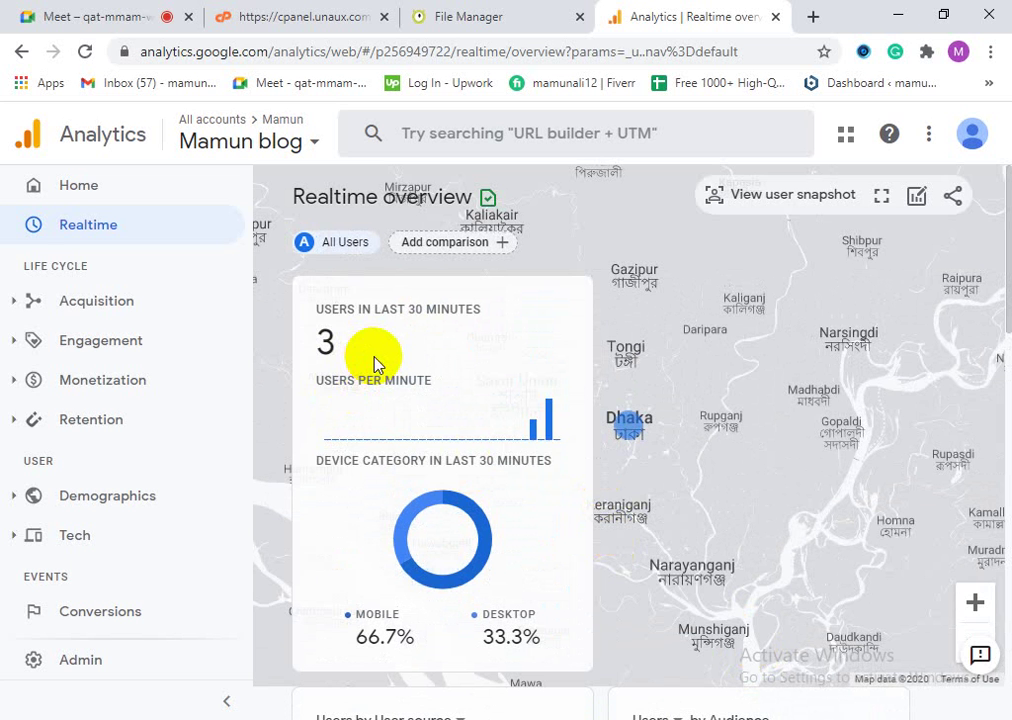
pyautogui.scroll(-4, 712, 447)
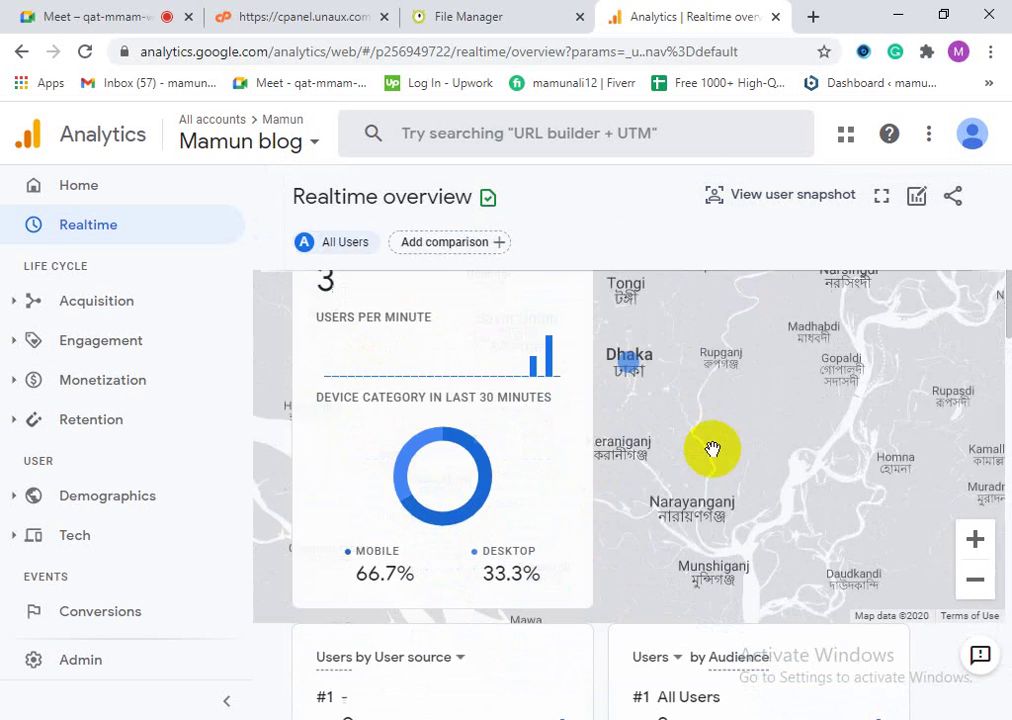
pyautogui.scroll(-8, 745, 520)
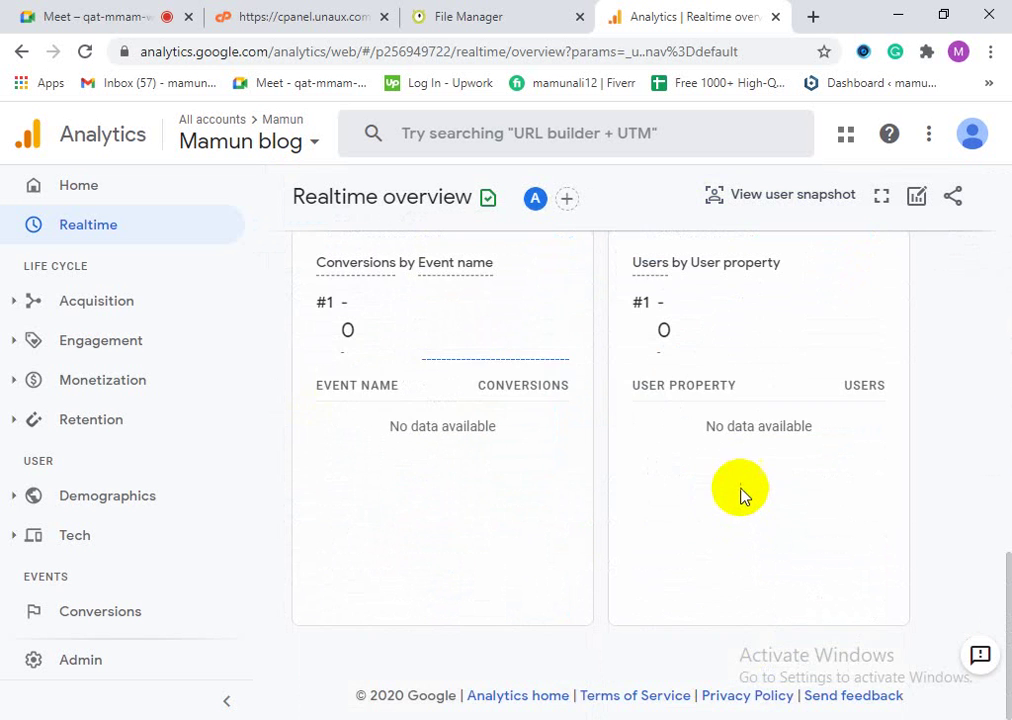
pyautogui.scroll(4, 741, 495)
pyautogui.scroll(9, 735, 500)
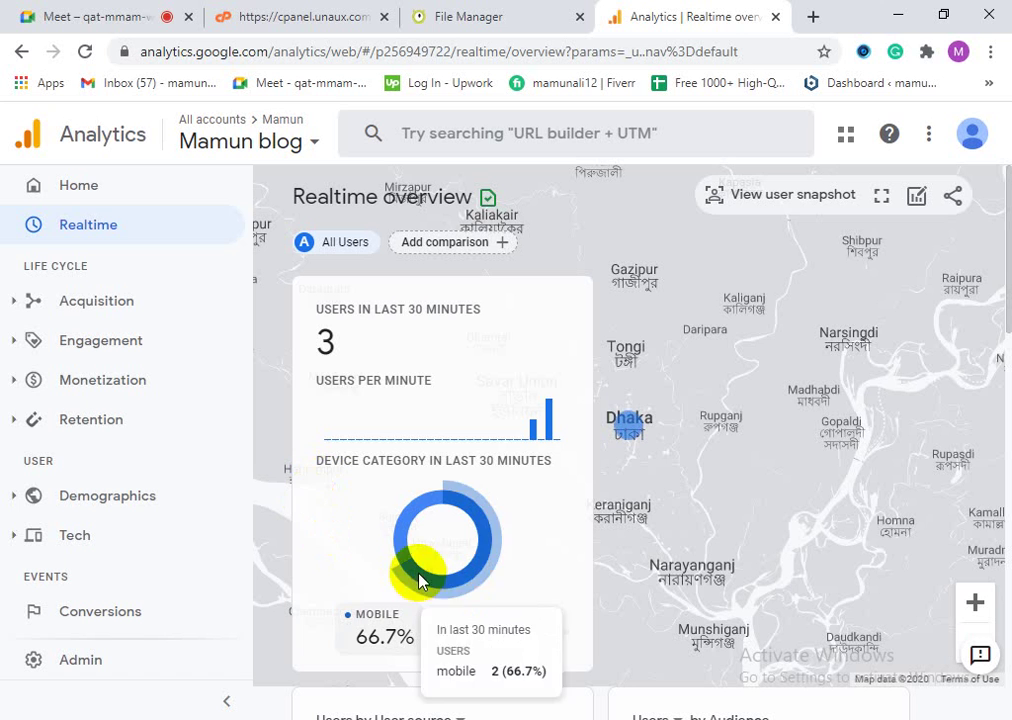
pyautogui.click(85, 51)
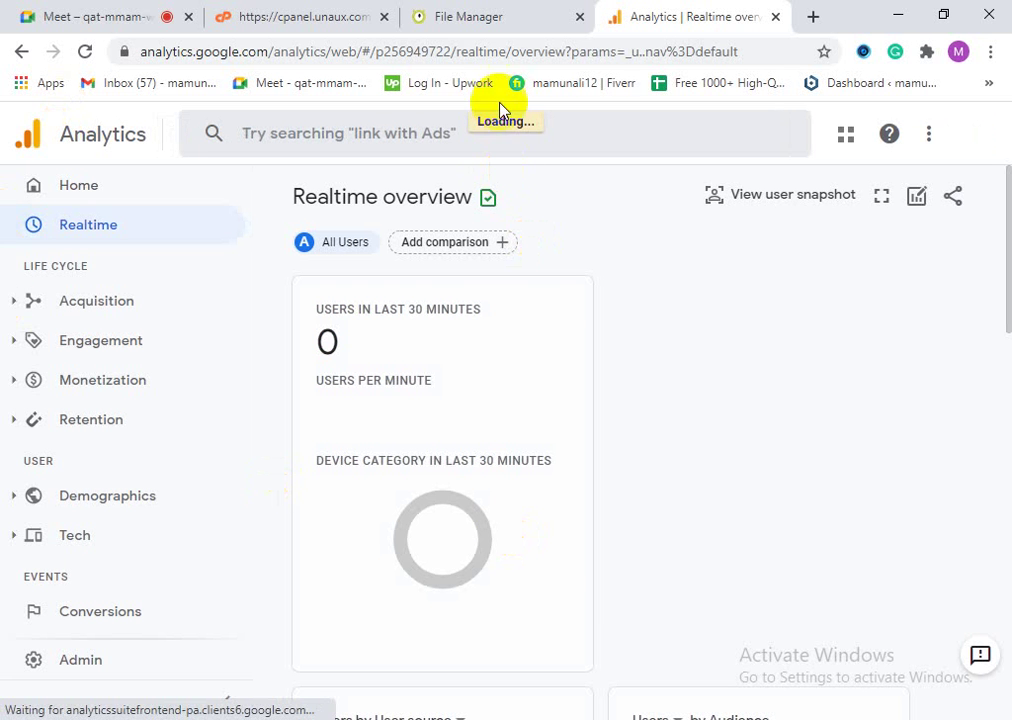
# Step: Switch to the File Manager tab, then open and close the empty New Text Document (4) from the desktop
pyautogui.click(512, 22)
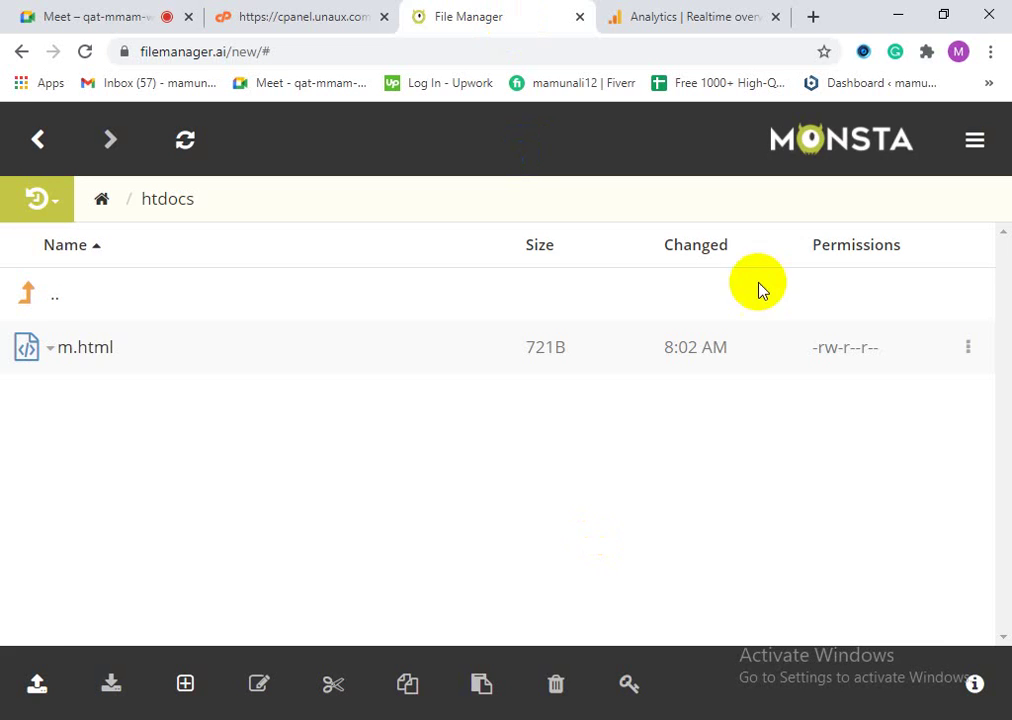
pyautogui.click(899, 16)
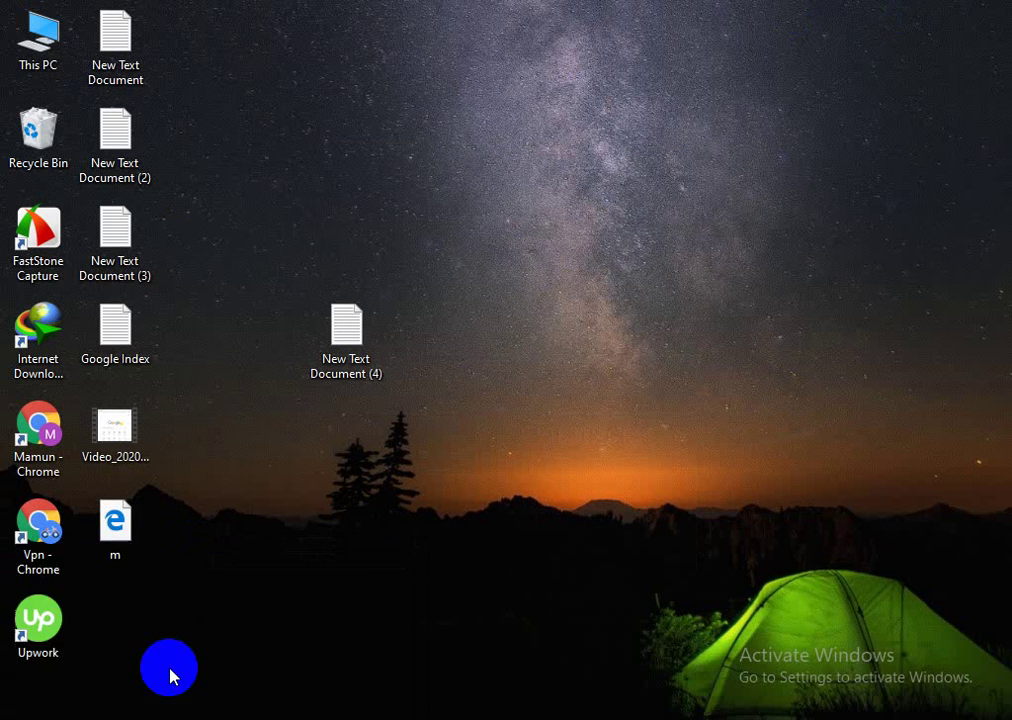
pyautogui.click(169, 676)
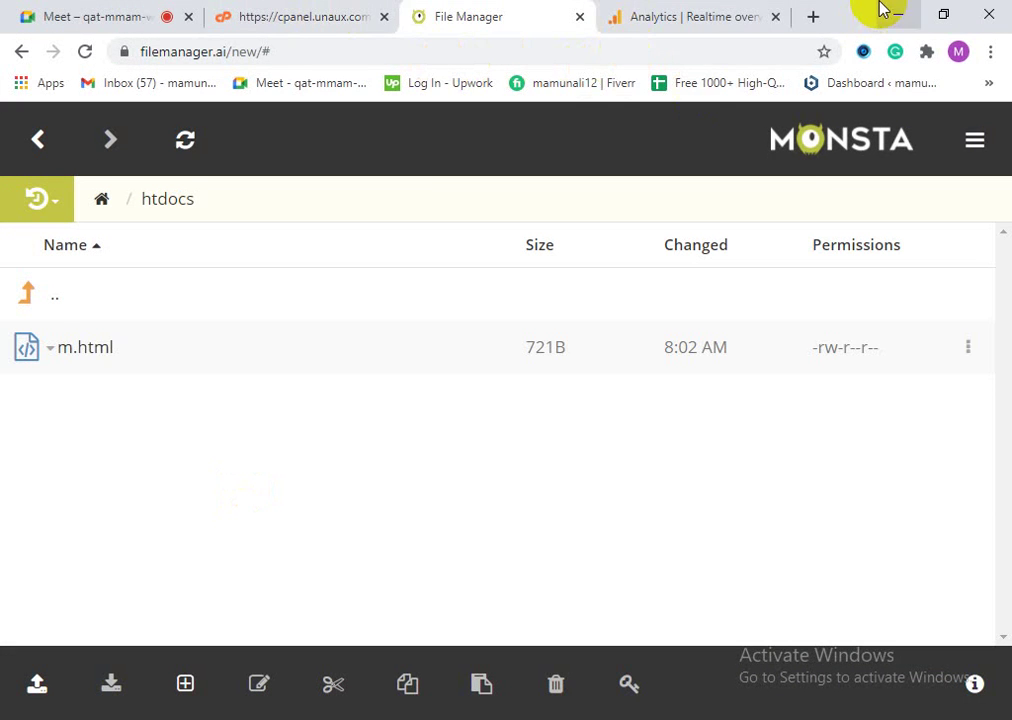
pyautogui.click(897, 14)
pyautogui.click(352, 330)
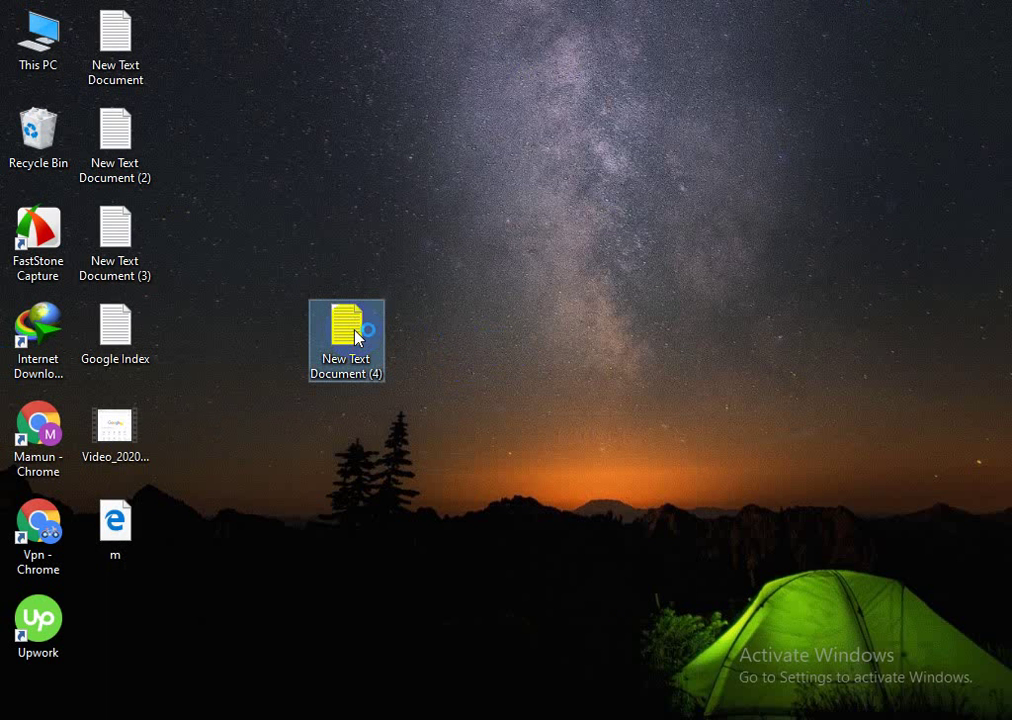
pyautogui.doubleClick(355, 337)
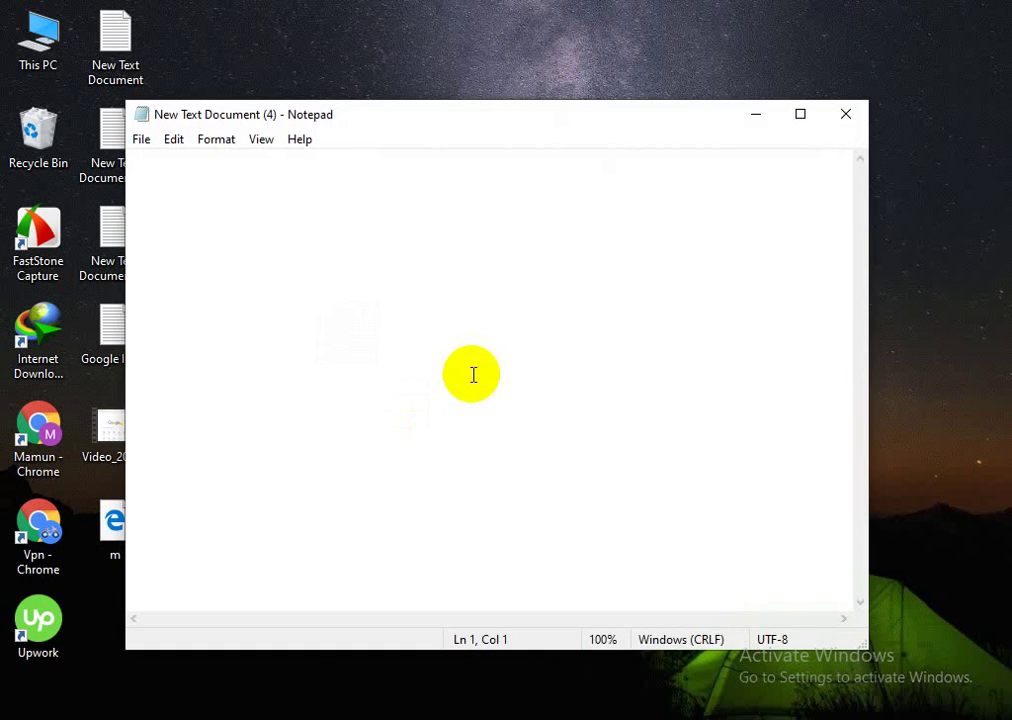
pyautogui.click(845, 114)
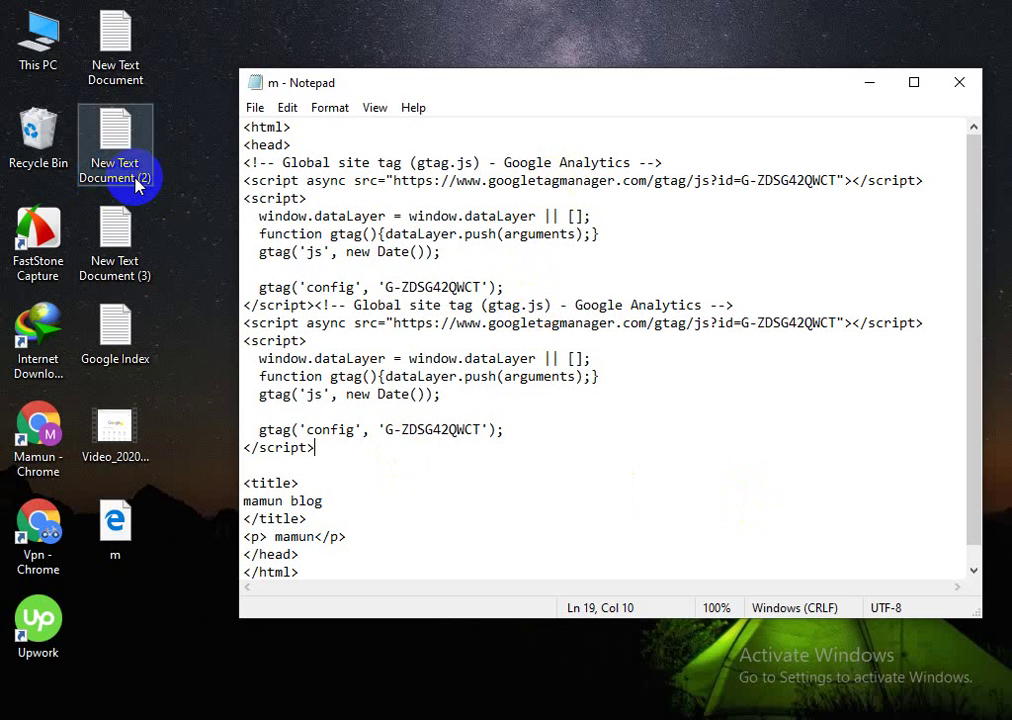
# Step: Review the gtag code in the m file, then bring the File Manager's htdocs listing forward
pyautogui.click(246, 112)
pyautogui.click(402, 517)
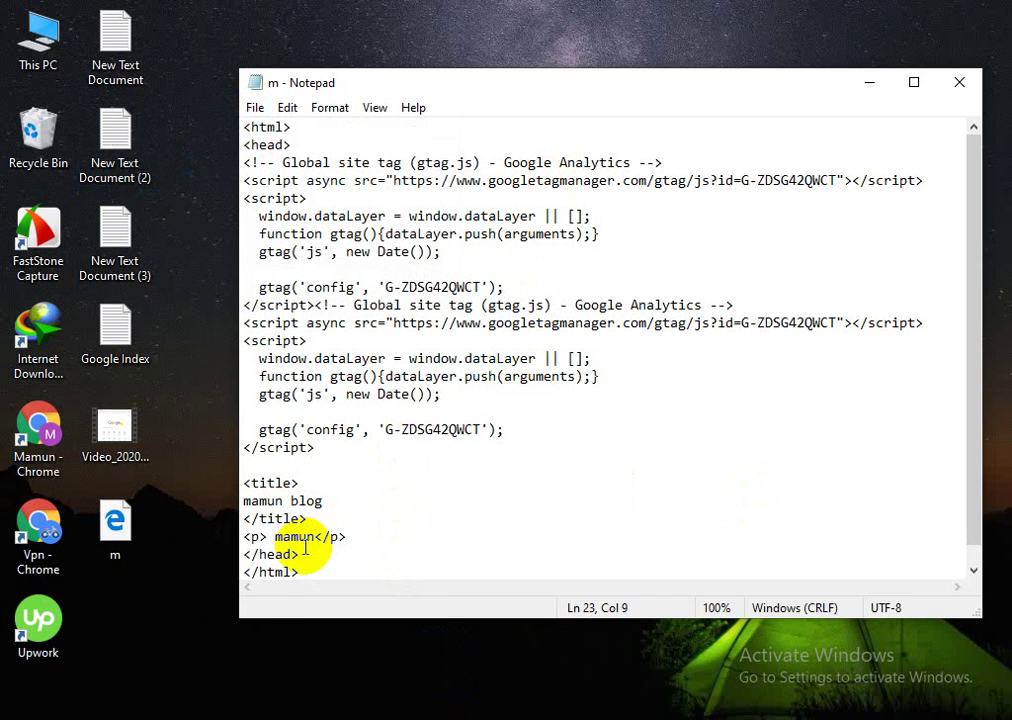
pyautogui.click(215, 716)
pyautogui.click(130, 668)
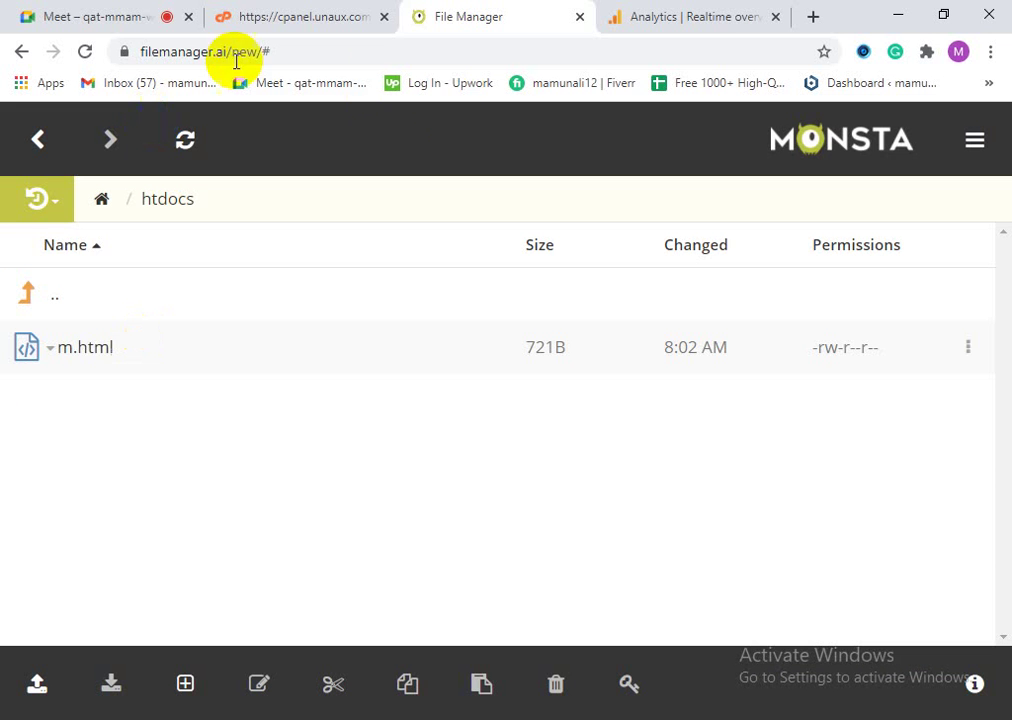
# Step: Search 'w3' in a new tab and open the W3Schools HTML tutorial
pyautogui.click(808, 17)
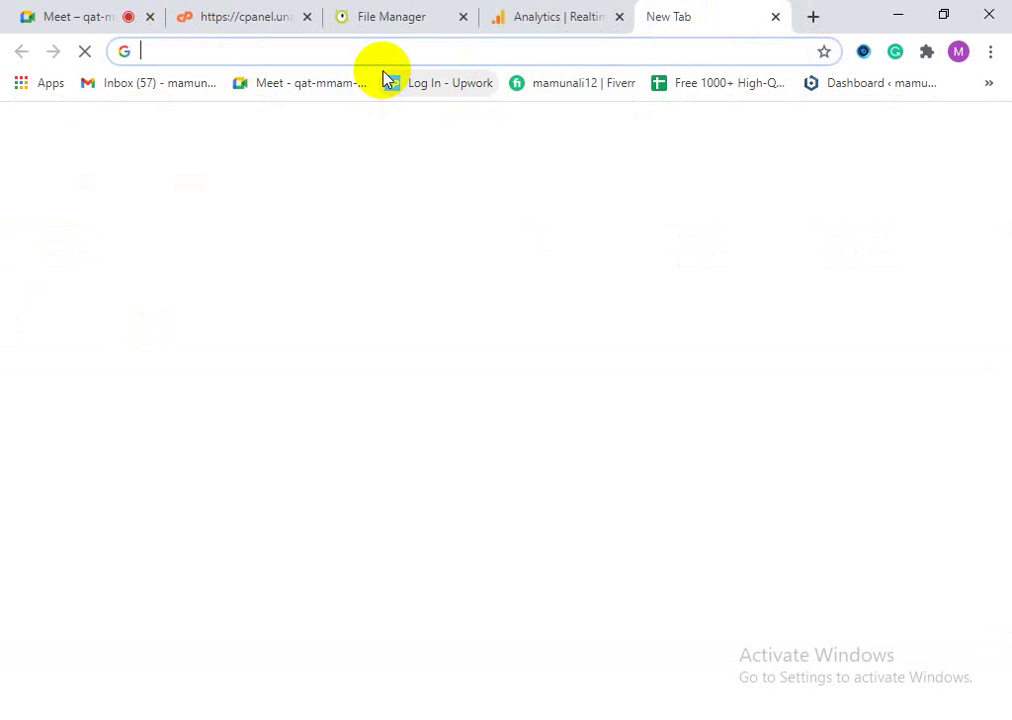
pyautogui.write('w3schools')
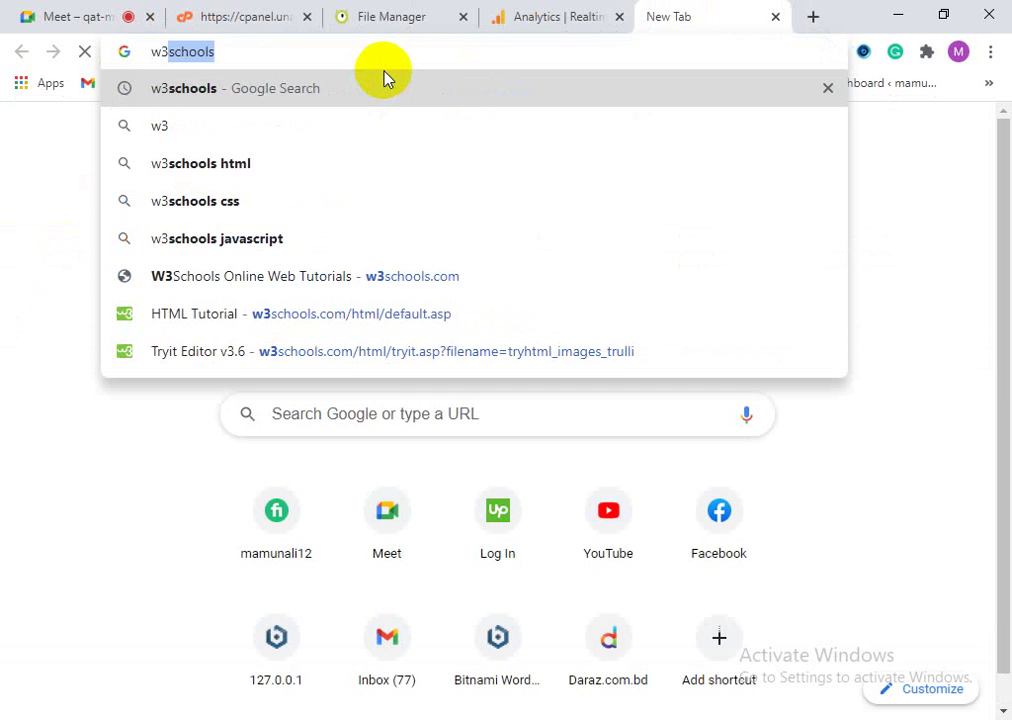
pyautogui.press('Return')
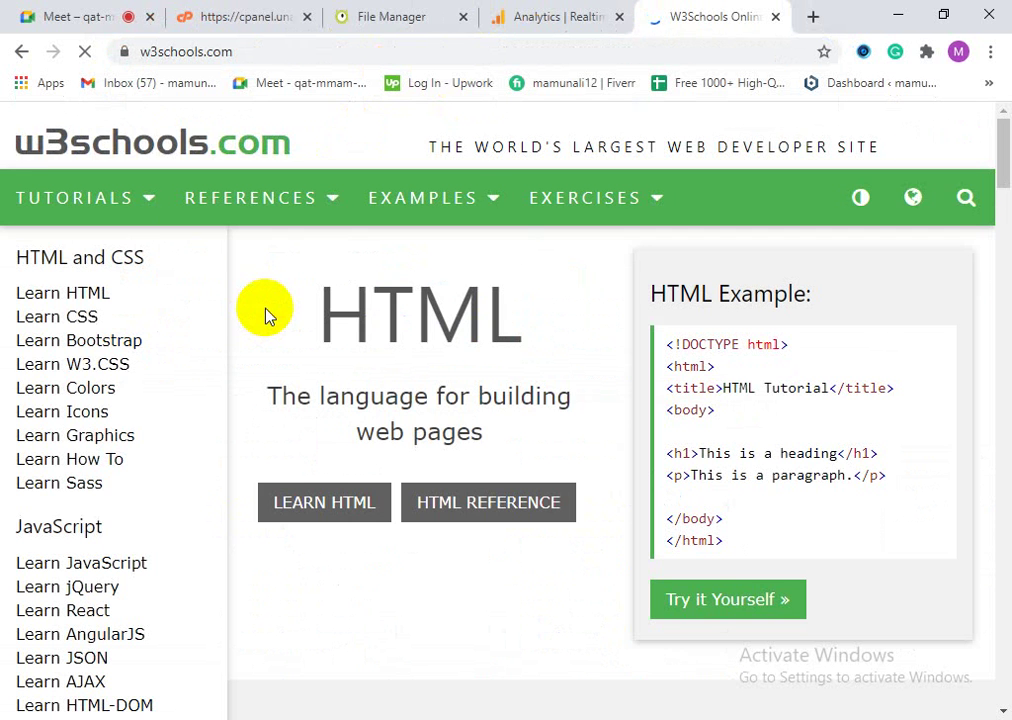
pyautogui.click(108, 308)
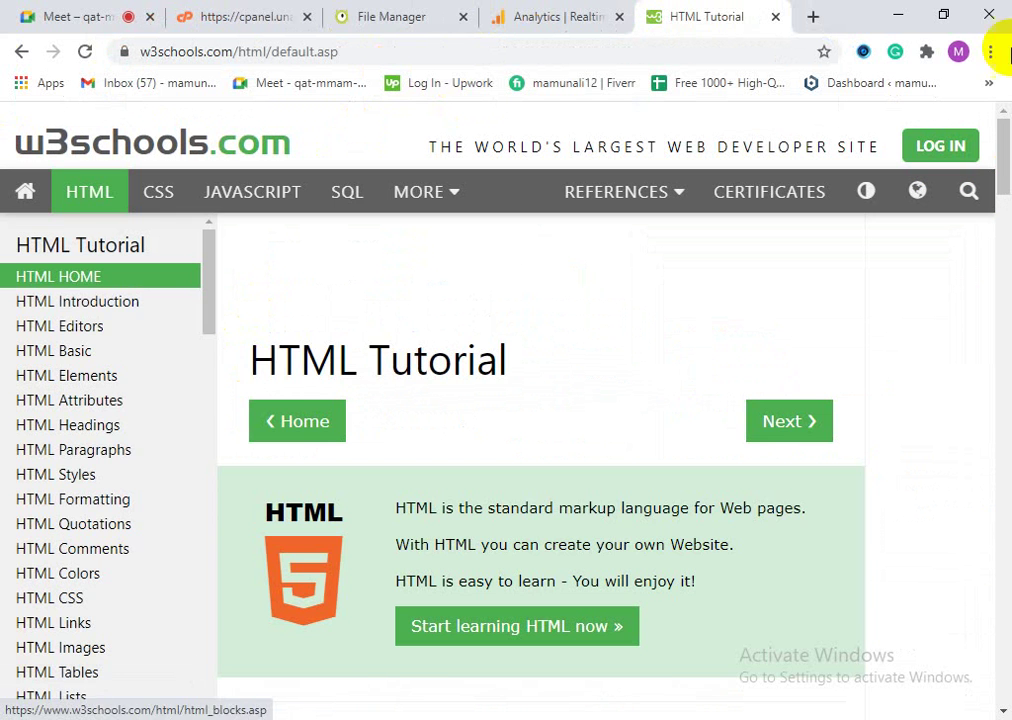
# Step: Select and inspect the home example's code lines, then go to the HTML Colors page
pyautogui.scroll(-5, 705, 506)
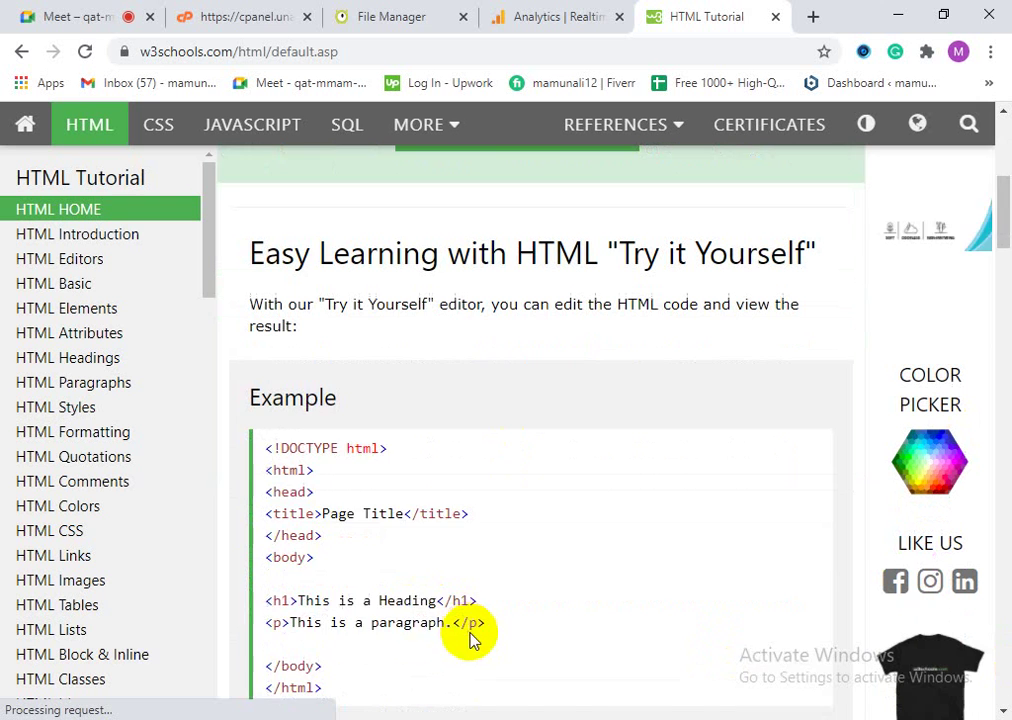
pyautogui.scroll(-1, 470, 638)
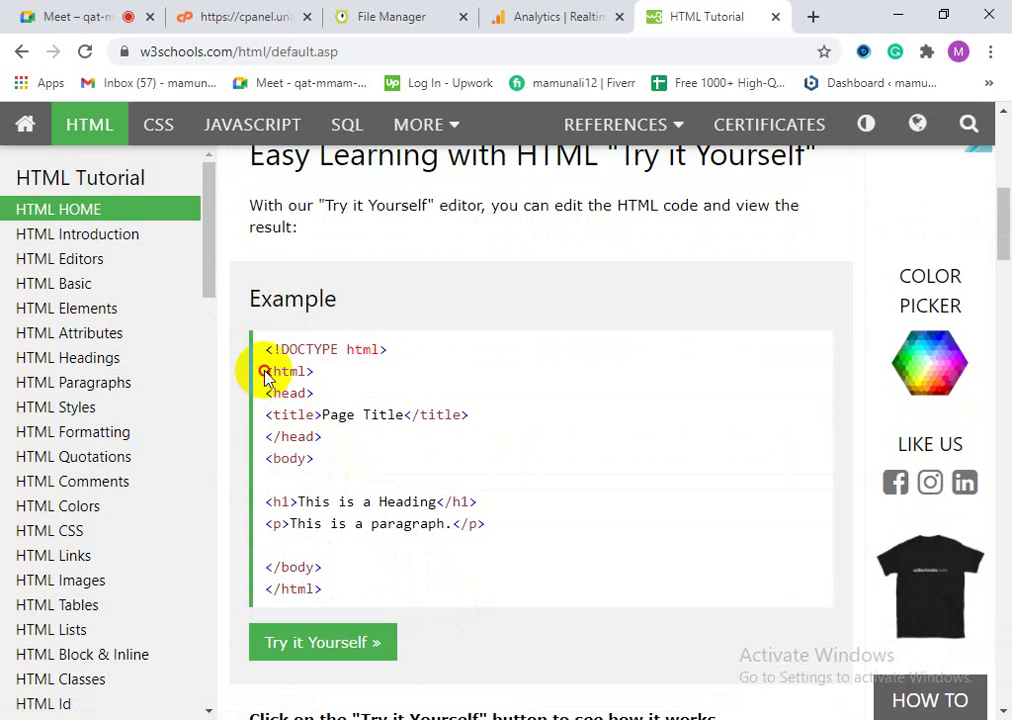
pyautogui.moveTo(264, 375); pyautogui.dragTo(452, 440)
pyautogui.click(387, 415)
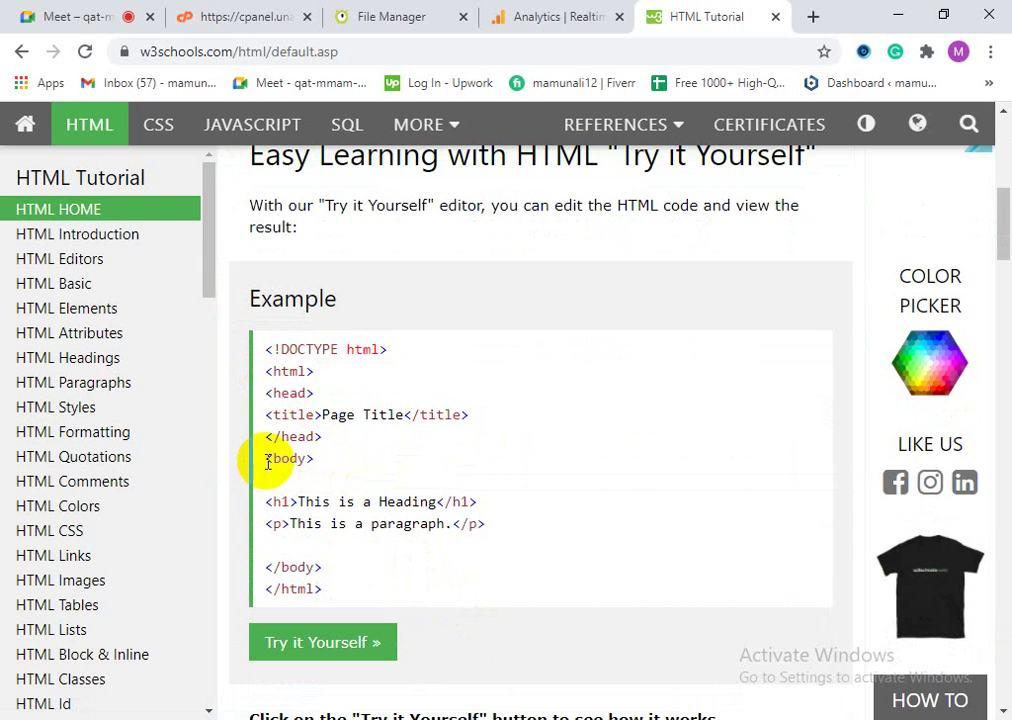
pyautogui.moveTo(267, 459); pyautogui.dragTo(416, 592)
pyautogui.click(355, 573)
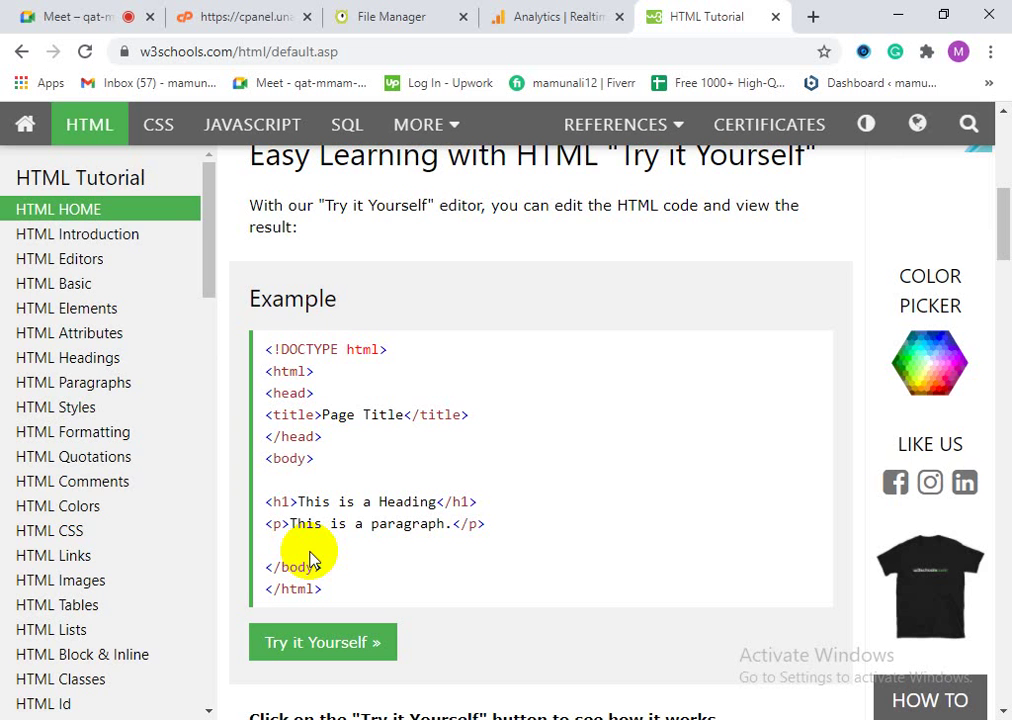
pyautogui.click(110, 508)
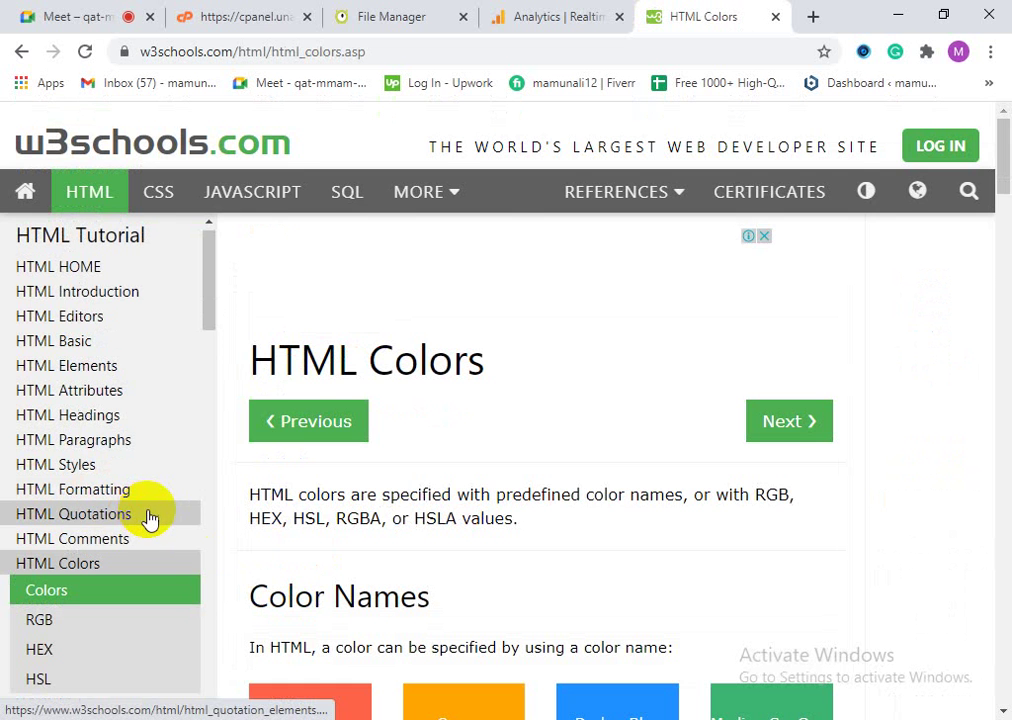
# Step: Open the Background Color example in the Try it Yourself editor
pyautogui.scroll(-3, 267, 558)
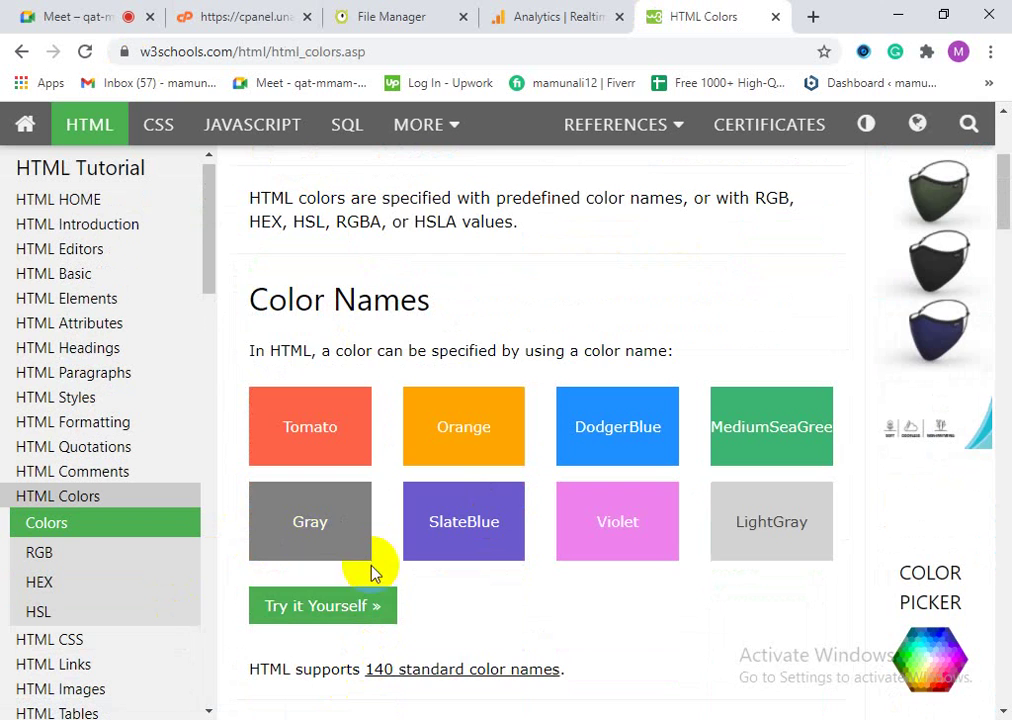
pyautogui.scroll(-4, 535, 497)
pyautogui.click(537, 540)
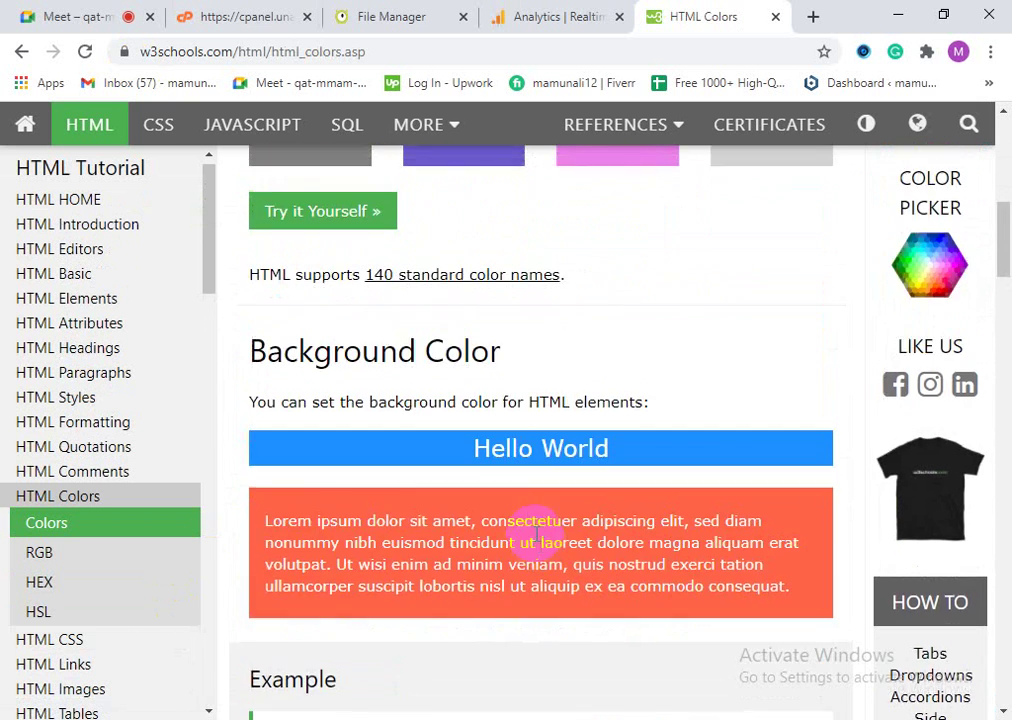
pyautogui.scroll(3, 525, 565)
pyautogui.scroll(-5, 538, 628)
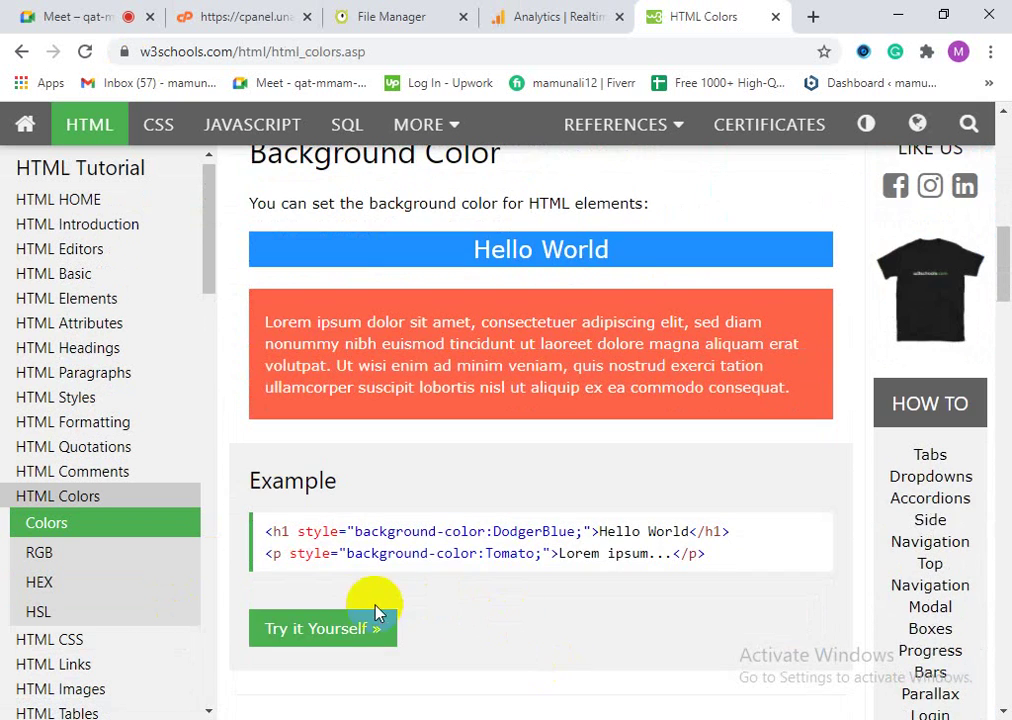
pyautogui.click(371, 636)
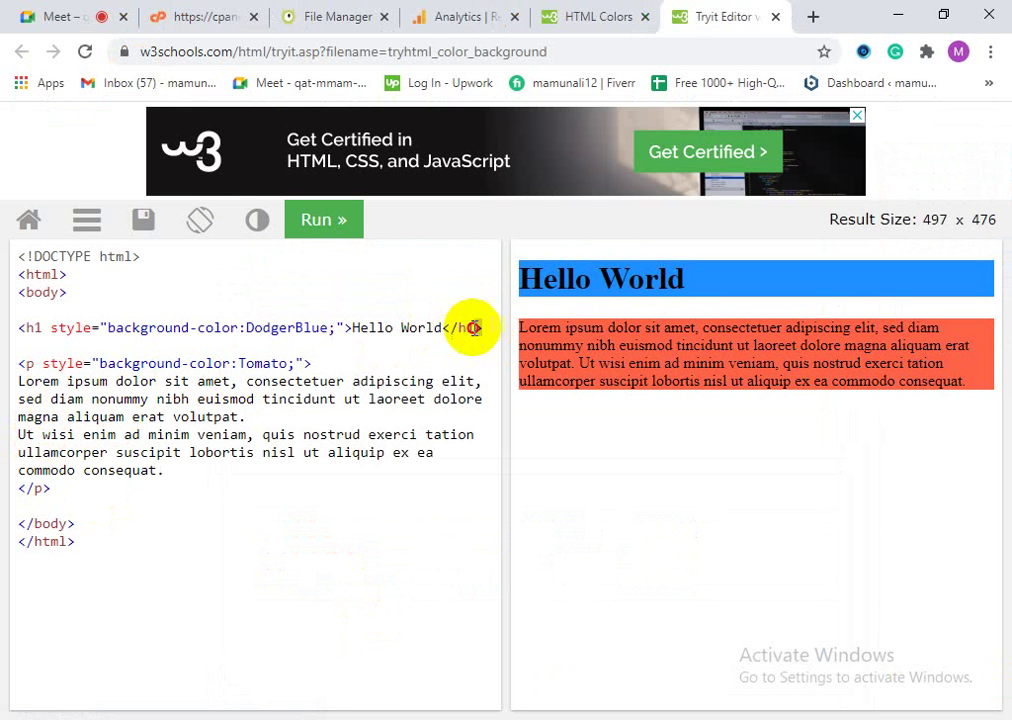
# Step: Copy the Hello World DodgerBlue <h1> line, close the Tryit tab, and minimize Chrome
pyautogui.moveTo(473, 328); pyautogui.dragTo(18, 332)
pyautogui.rightClick(53, 329)
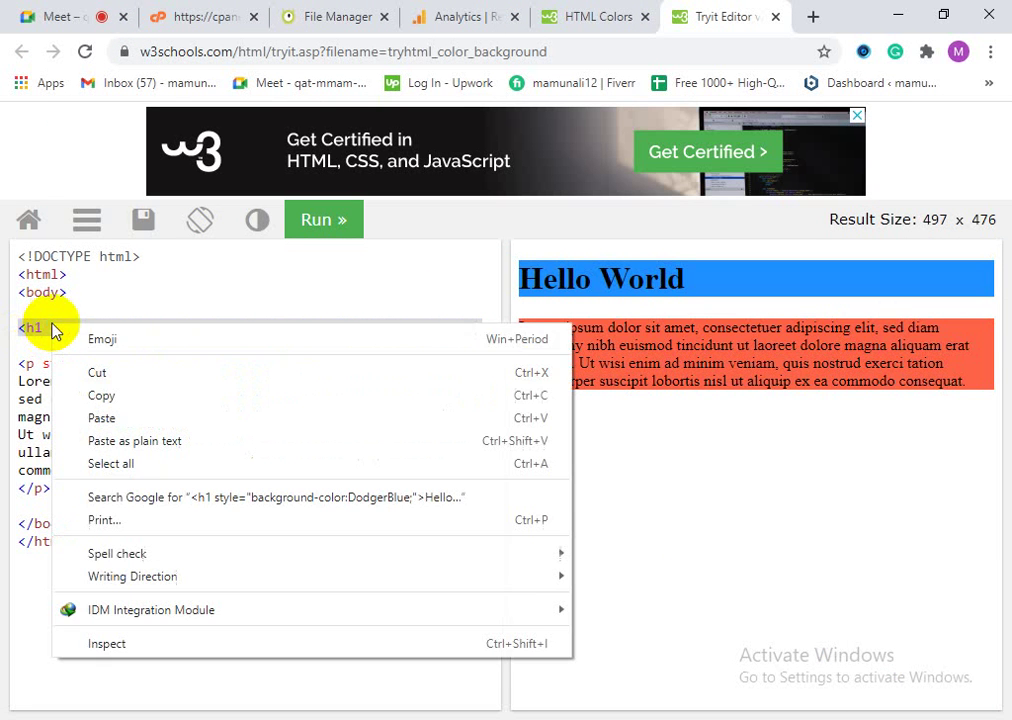
pyautogui.click(101, 395)
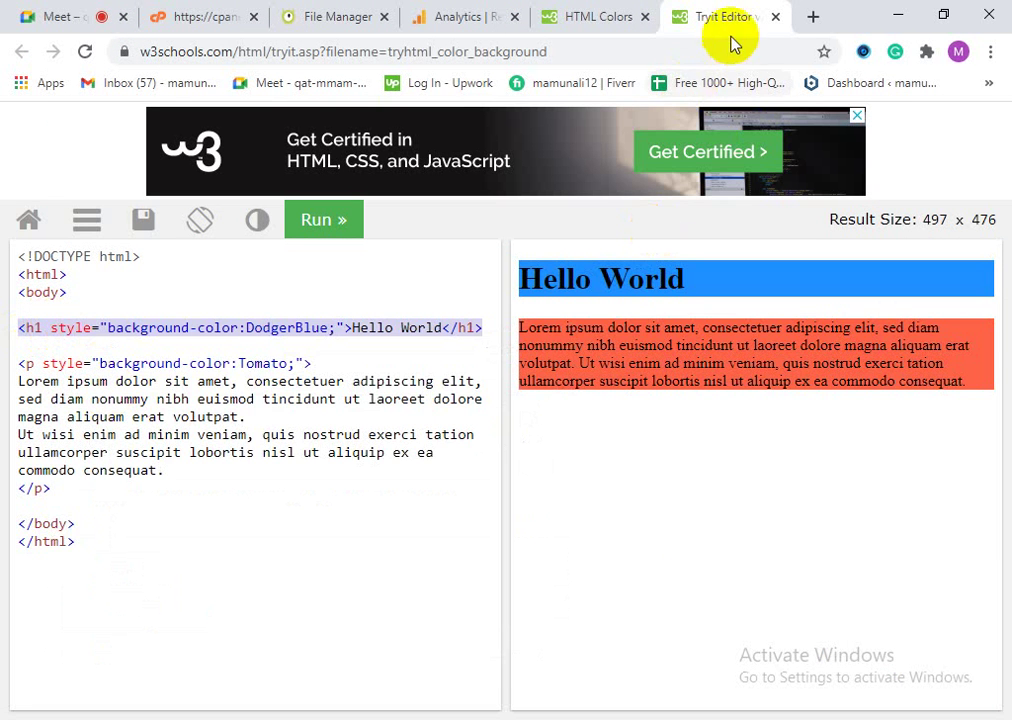
pyautogui.click(775, 17)
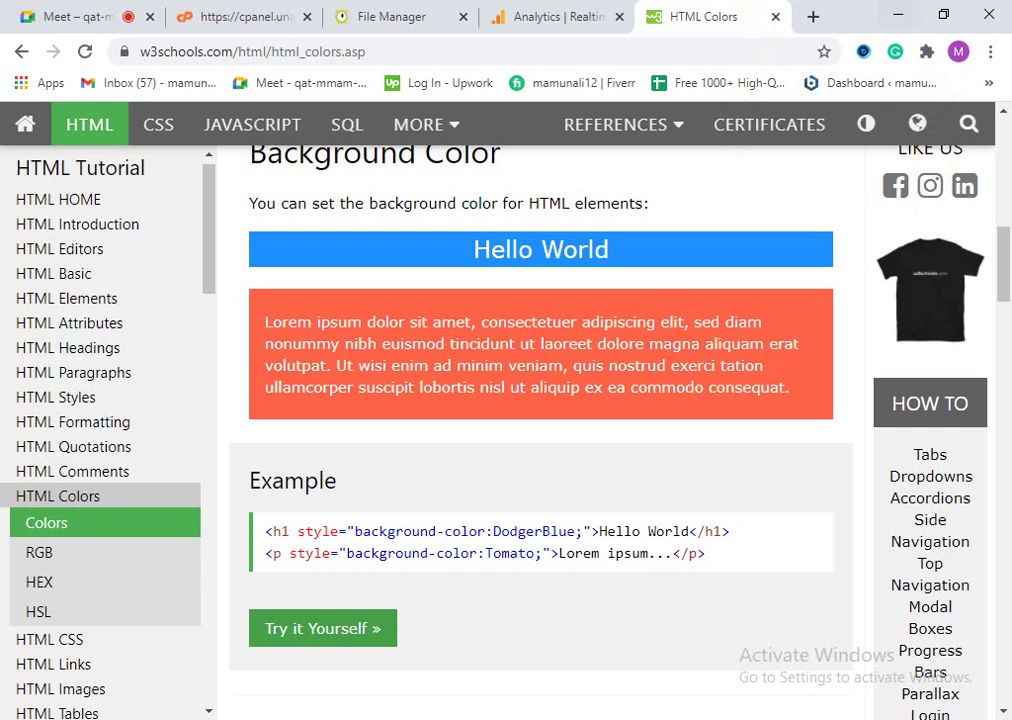
pyautogui.scroll(6, 244, 560)
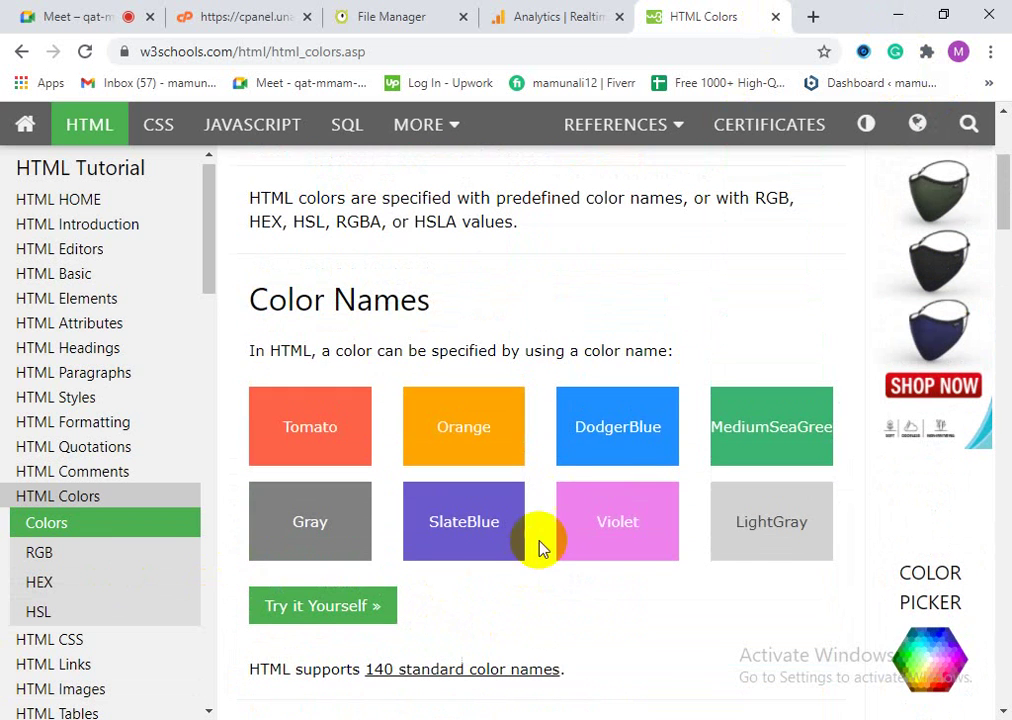
pyautogui.click(892, 13)
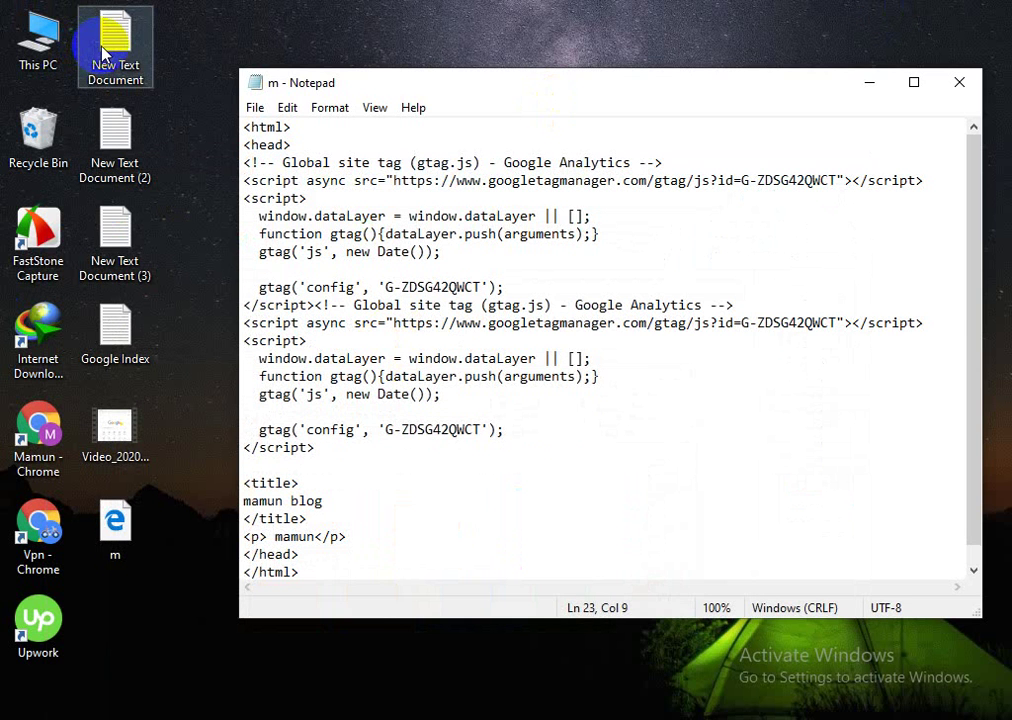
# Step: Add '<boduy>' on a new line after </title> and delete the misplaced </head> tag
pyautogui.scroll(-1, 460, 525)
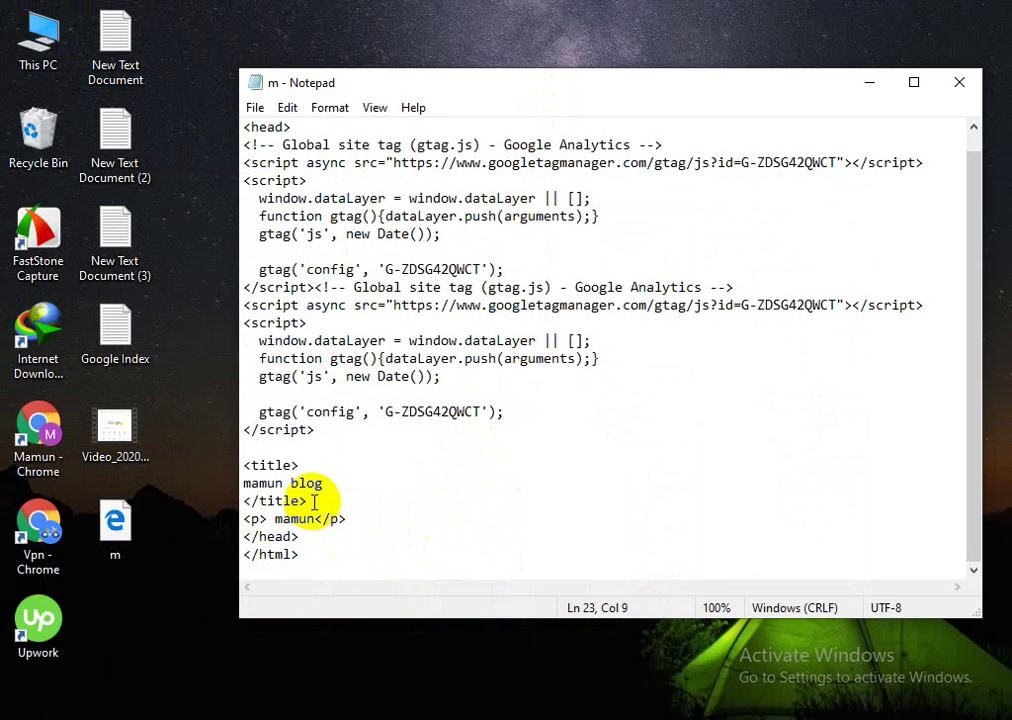
pyautogui.press('Return')
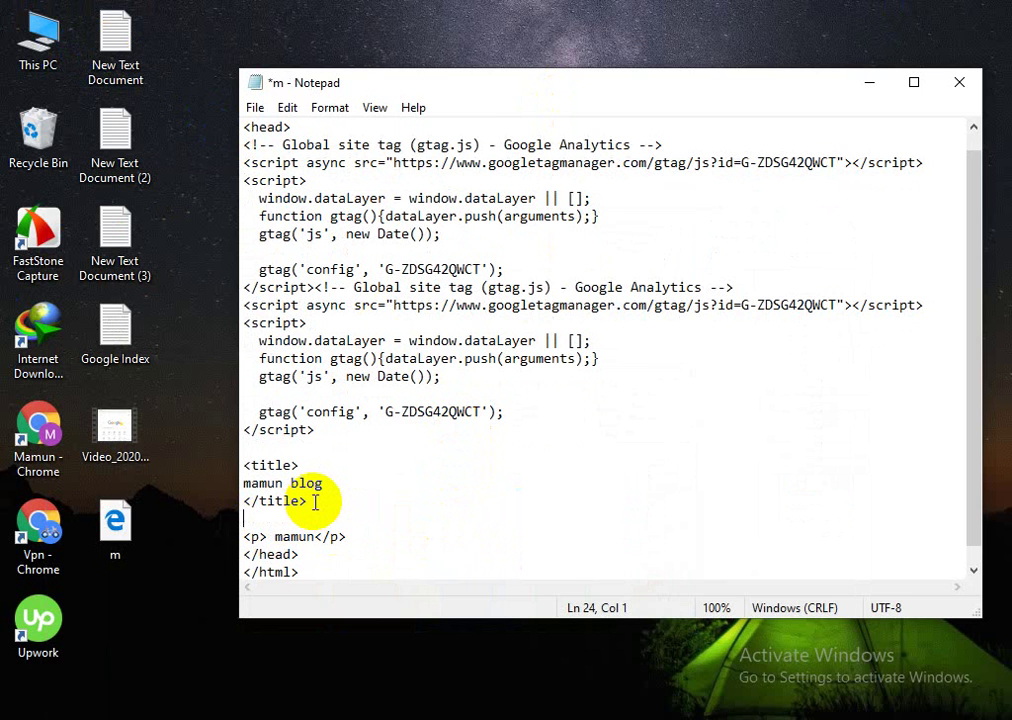
pyautogui.write('<')
pyautogui.write('bodu')
pyautogui.write('y')
pyautogui.write('>')
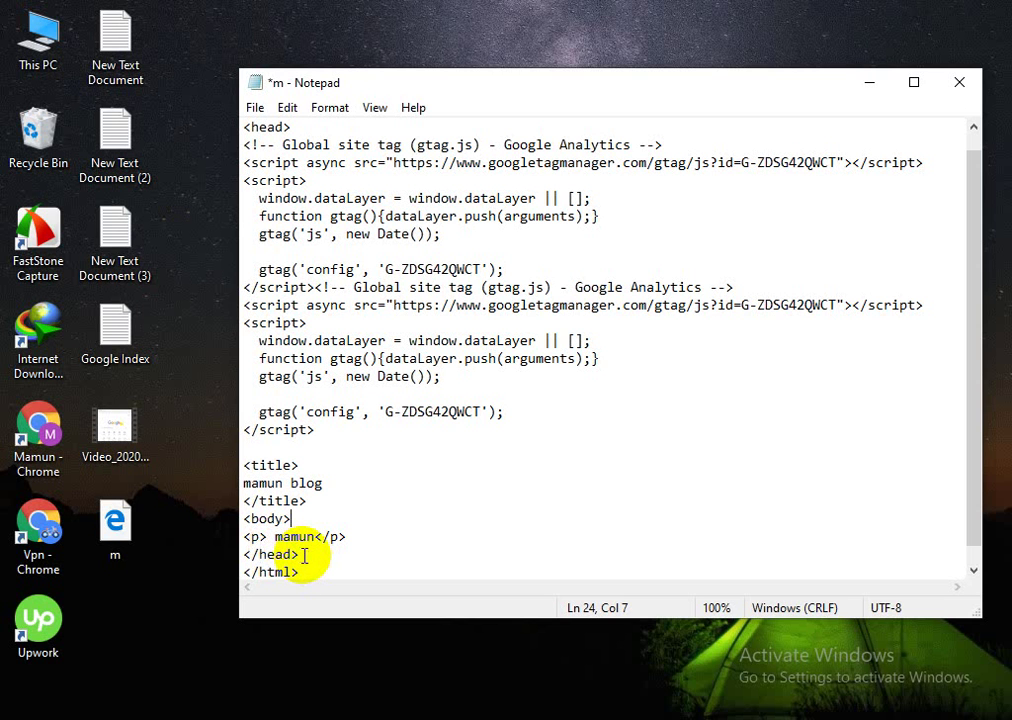
pyautogui.moveTo(243, 555); pyautogui.dragTo(237, 562)
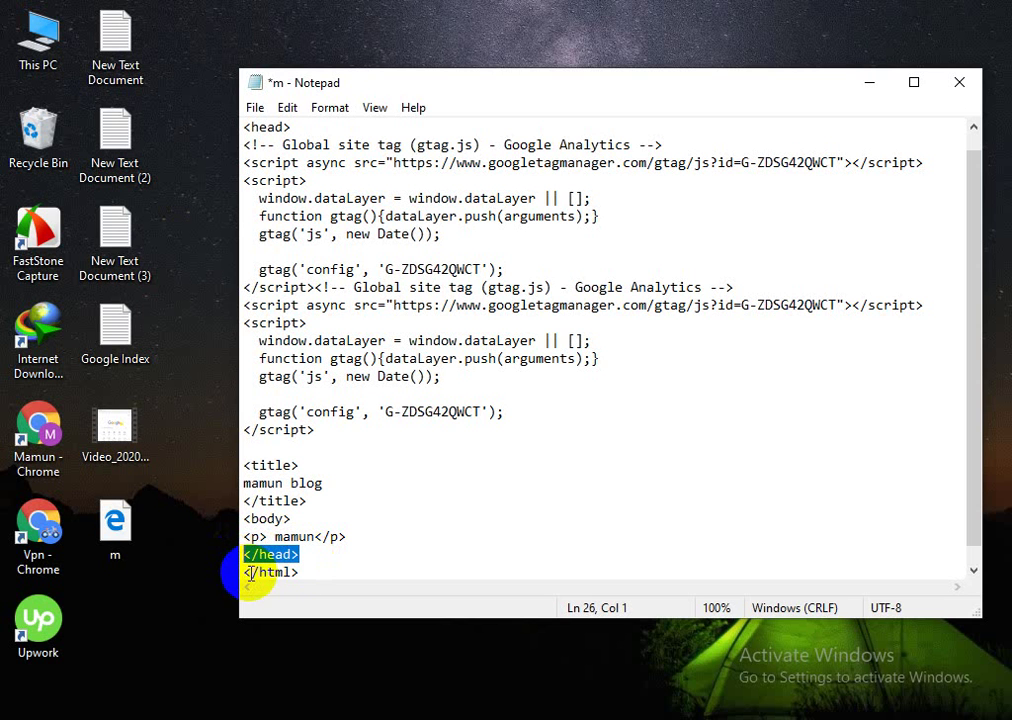
pyautogui.press('Delete')
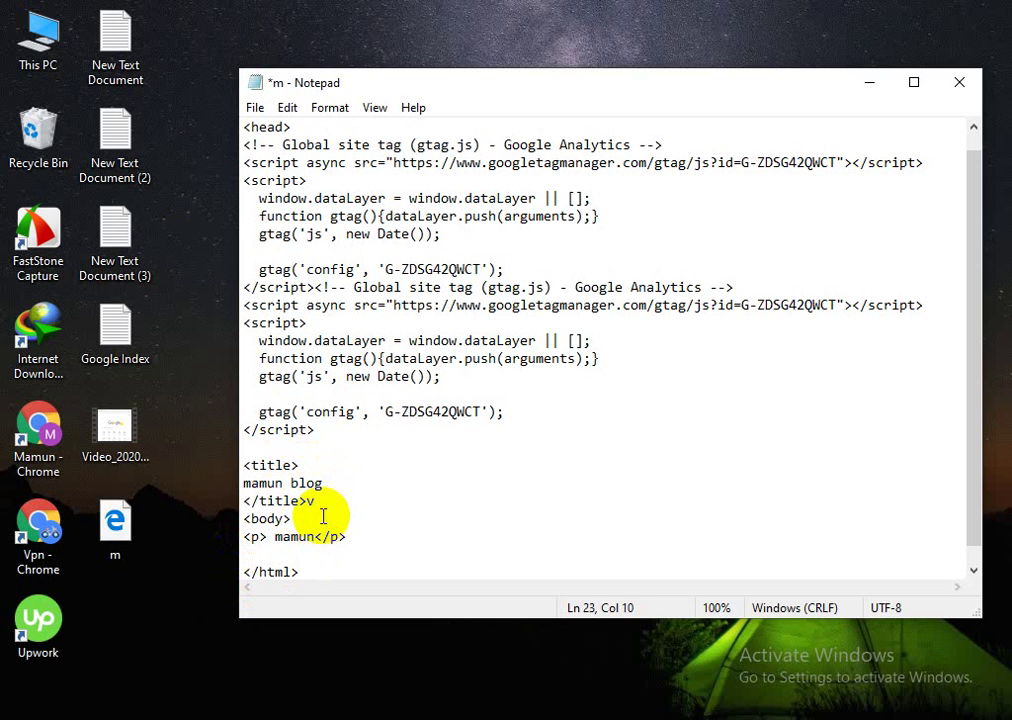
# Step: Paste the closing </head> tag next to the body tag line
pyautogui.moveTo(323, 516); pyautogui.dragTo(309, 502)
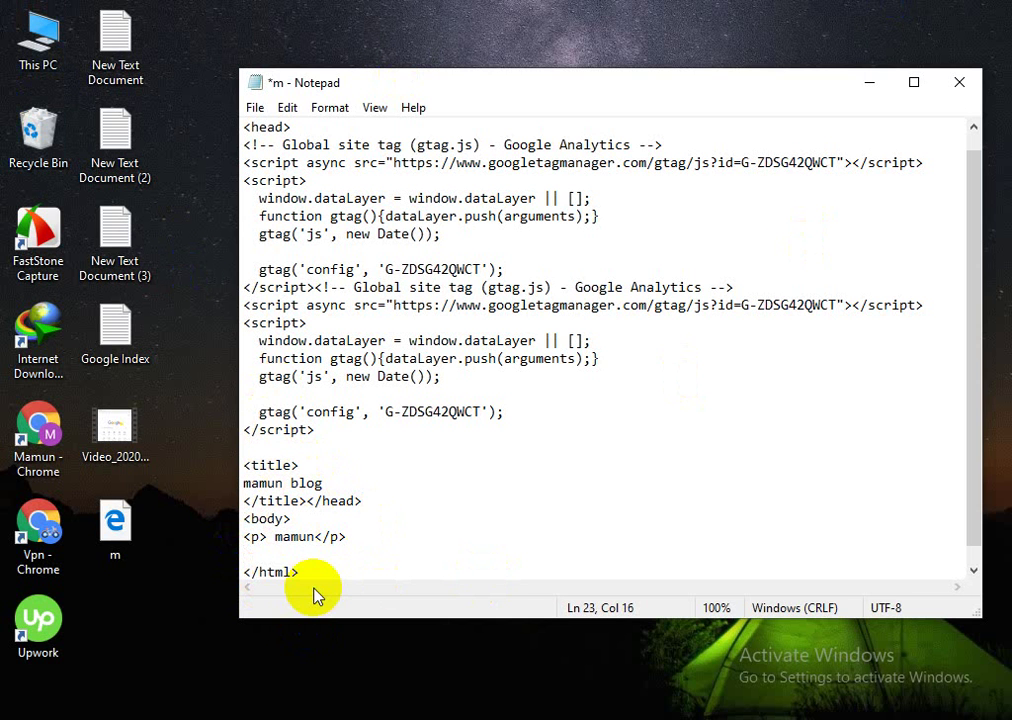
pyautogui.click(304, 523)
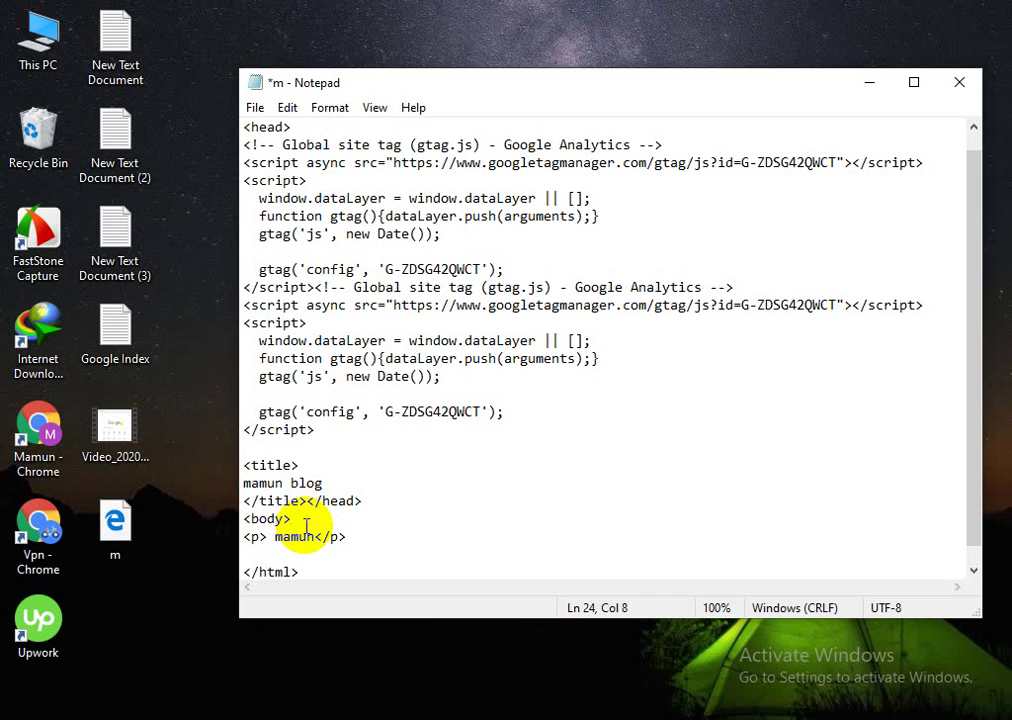
pyautogui.rightClick(305, 522)
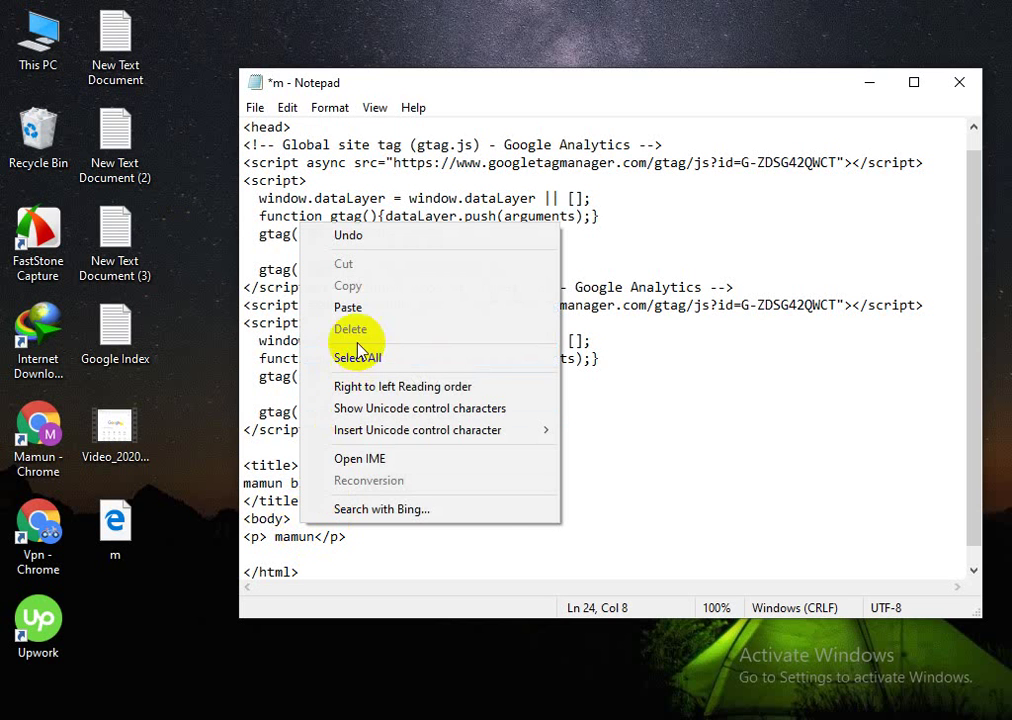
pyautogui.click(350, 308)
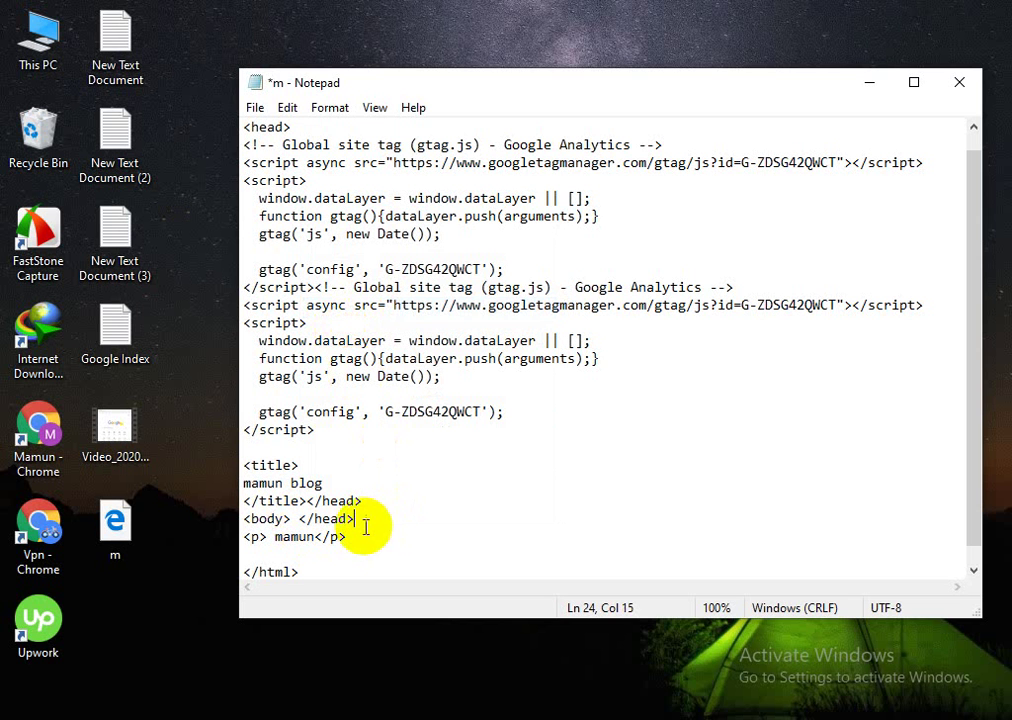
pyautogui.moveTo(356, 520); pyautogui.dragTo(299, 522)
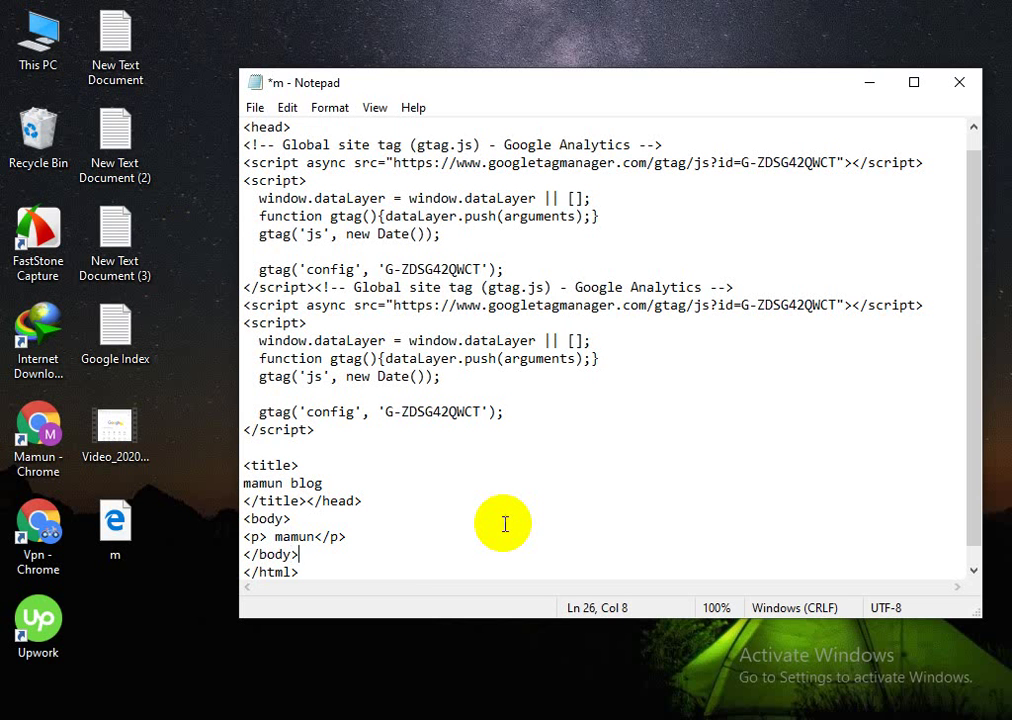
# Step: Dismiss the Sticky Keys prompt and add an empty line after the <body> tag
pyautogui.click(345, 537)
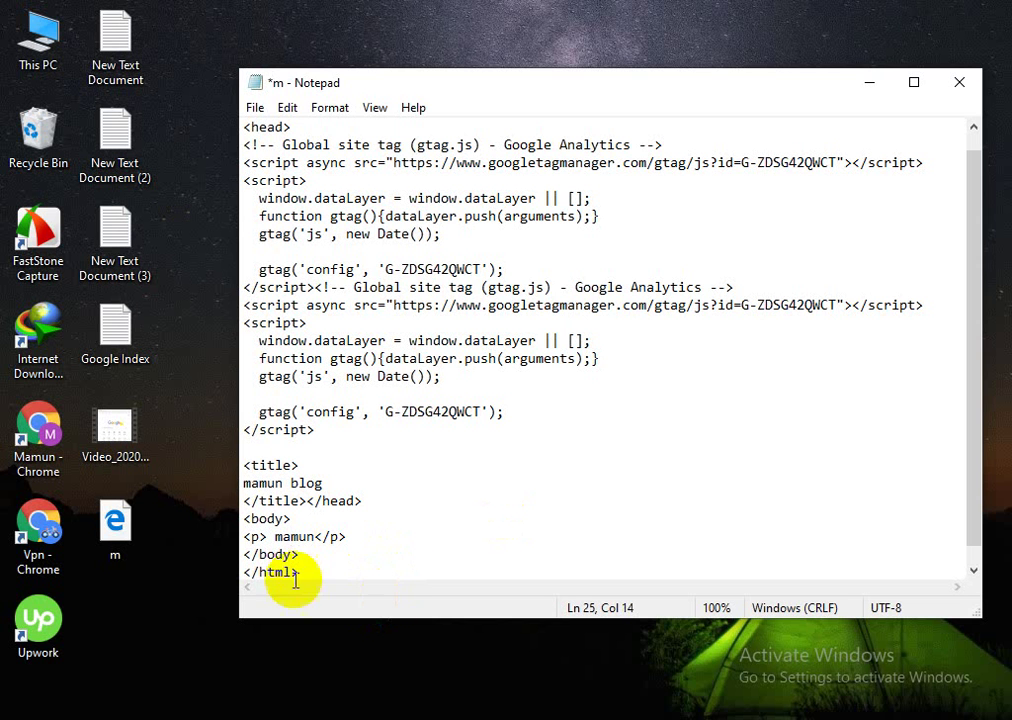
pyautogui.press('shift')
pyautogui.press('shift')
pyautogui.press('shift')
pyautogui.press('shift')
pyautogui.press('shift')
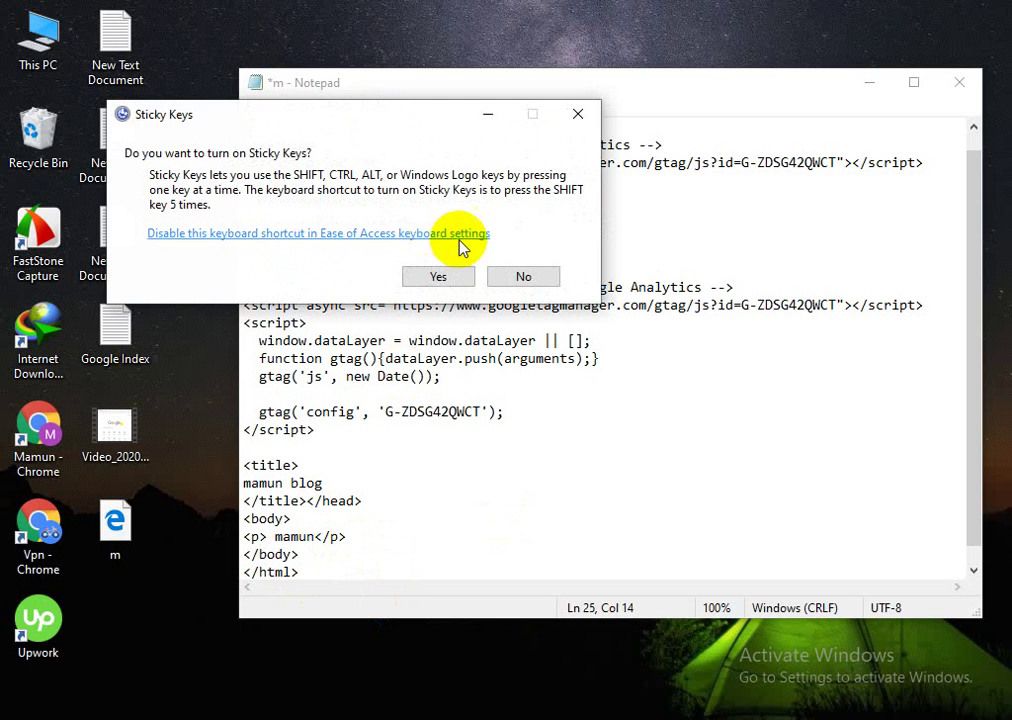
pyautogui.click(578, 114)
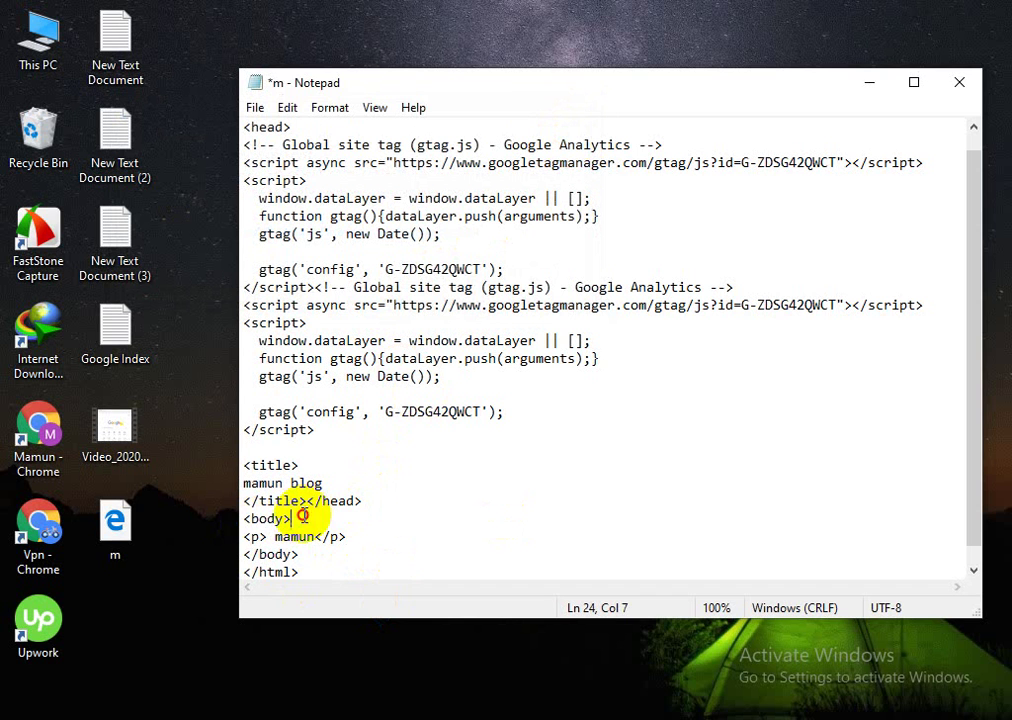
pyautogui.press('Return')
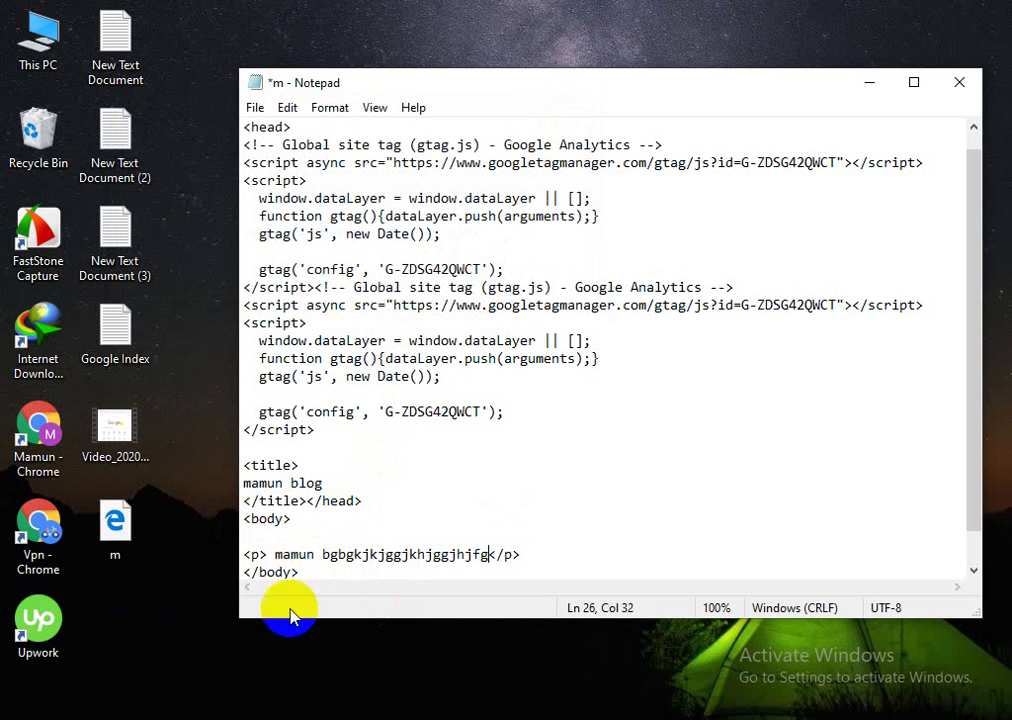
pyautogui.click(260, 536)
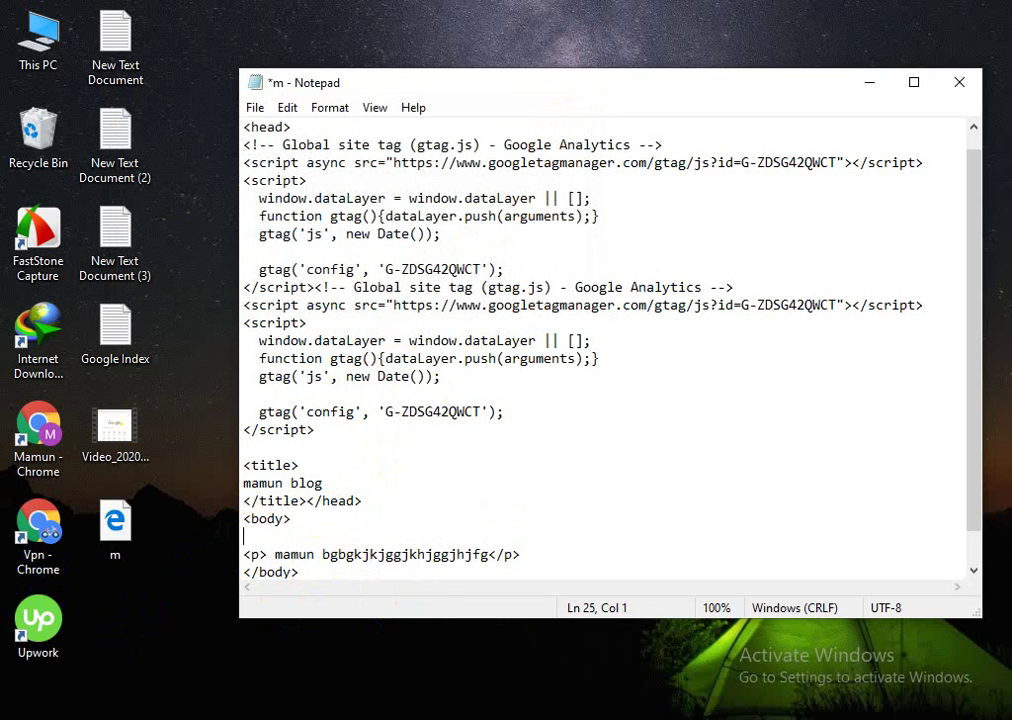
# Step: Open the colour-names Tryit example, copy its DodgerBlue <h1> line, and minimize Chrome
pyautogui.click(158, 684)
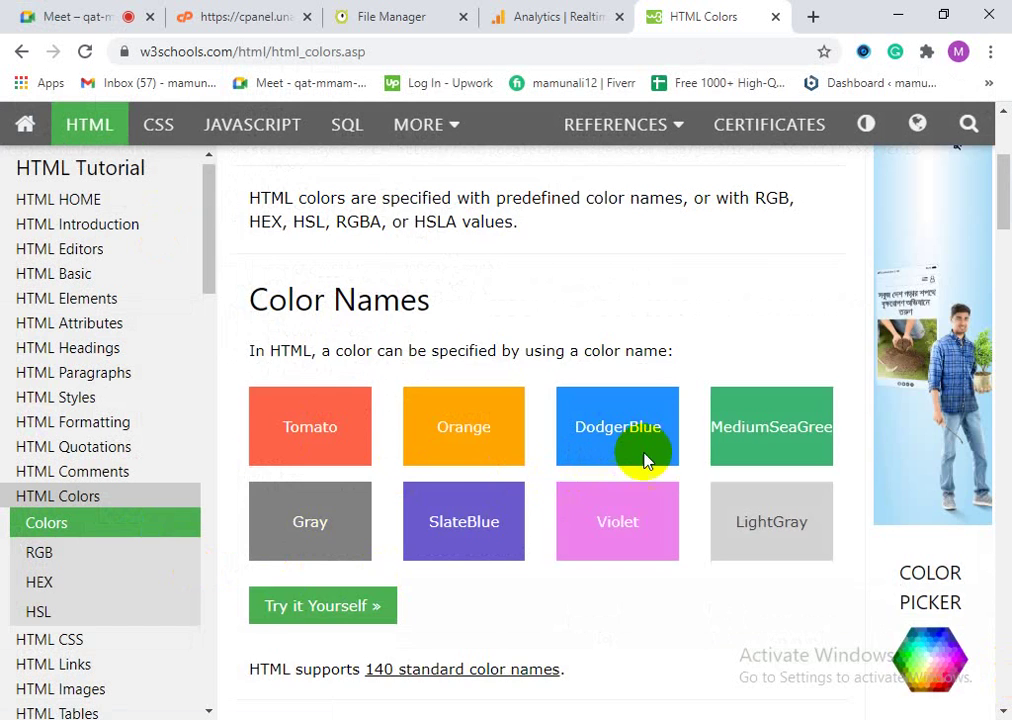
pyautogui.scroll(-3, 644, 461)
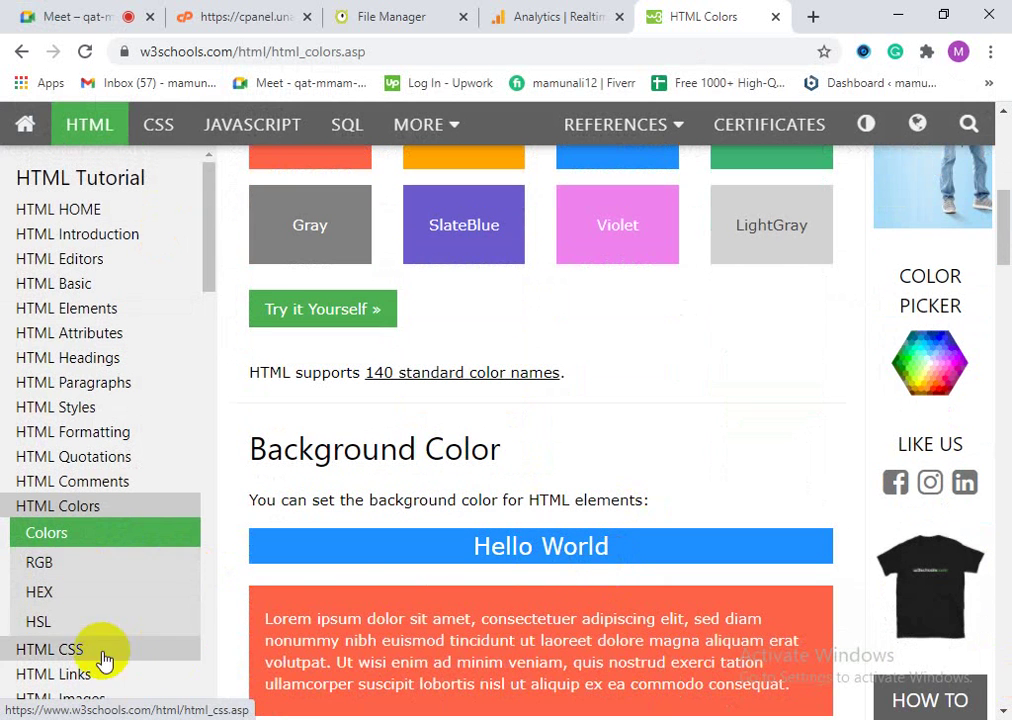
pyautogui.scroll(1, 483, 413)
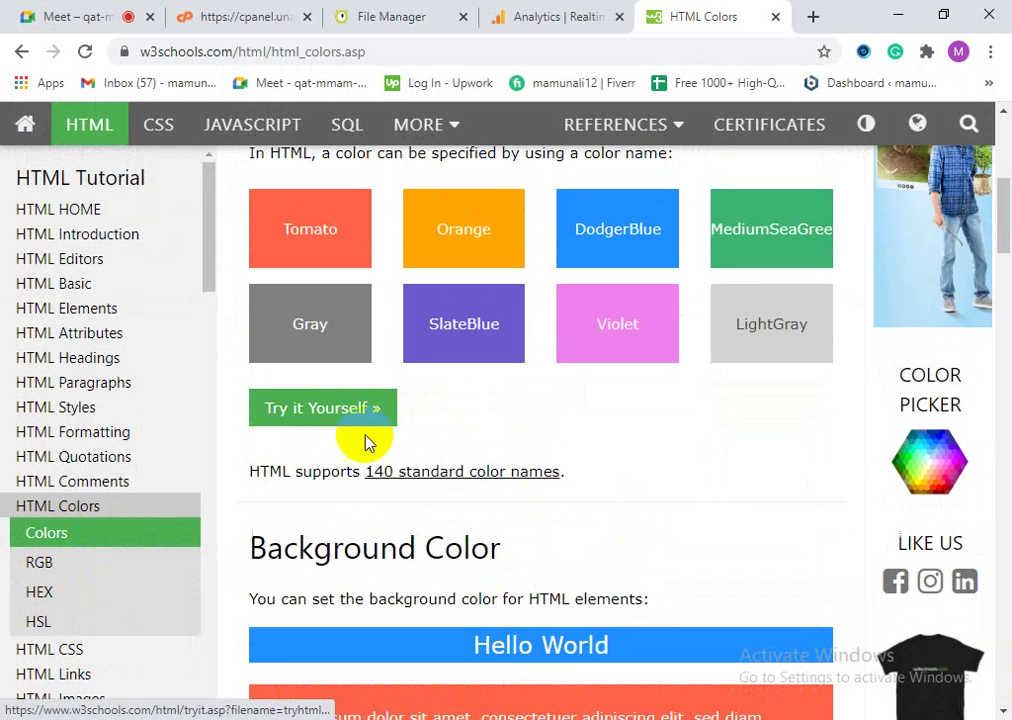
pyautogui.click(362, 422)
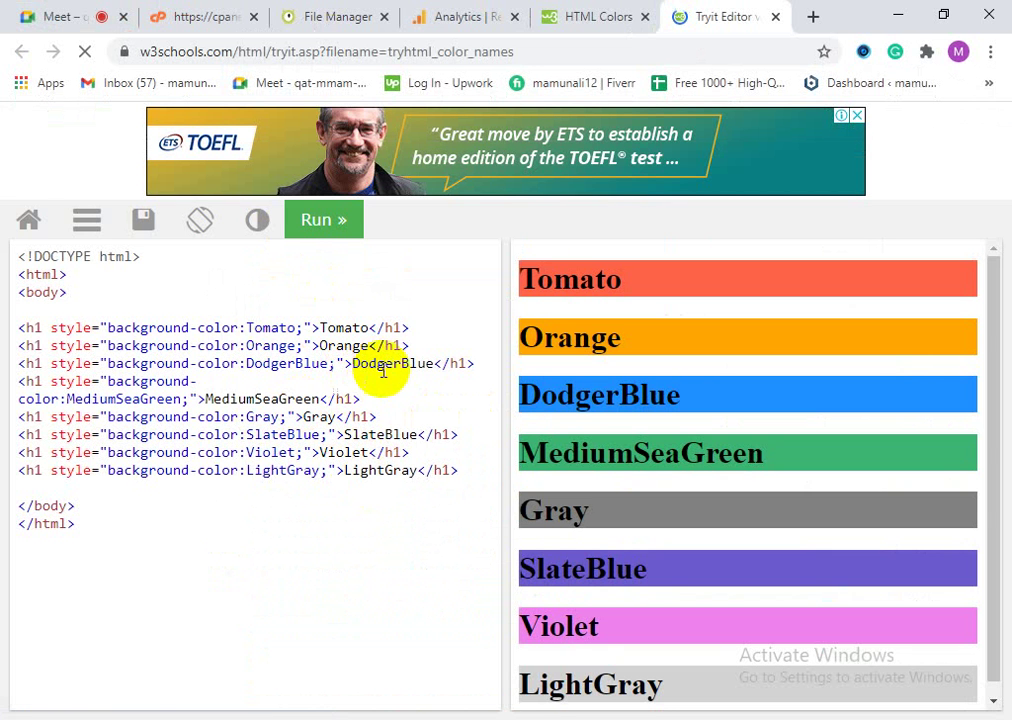
pyautogui.moveTo(473, 366); pyautogui.dragTo(18, 365)
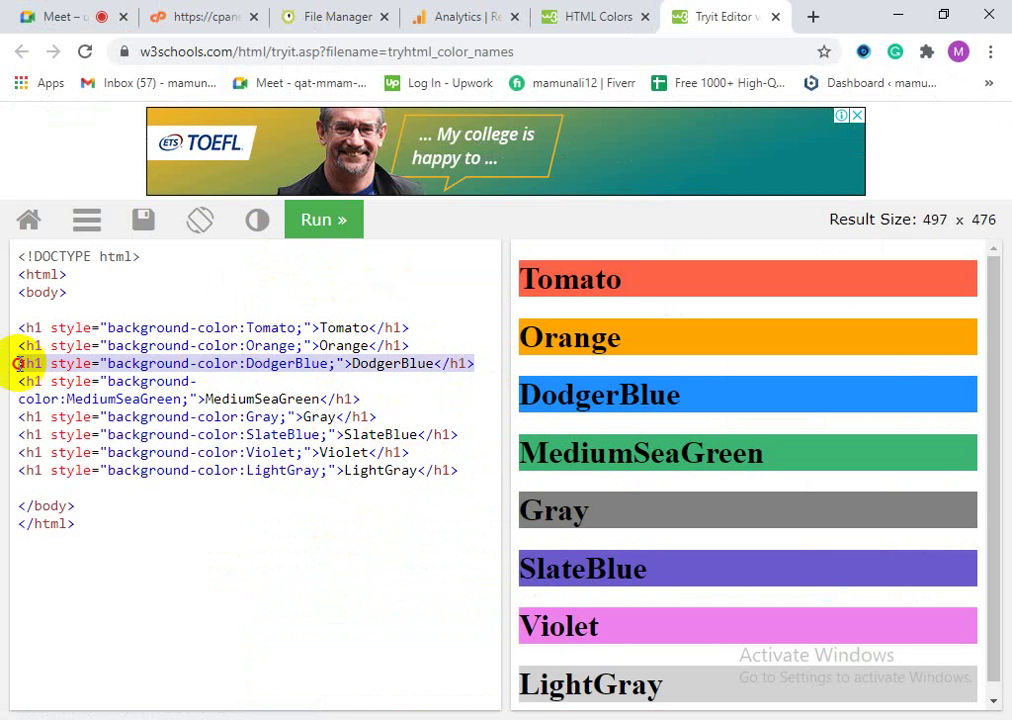
pyautogui.rightClick(185, 367)
pyautogui.click(219, 438)
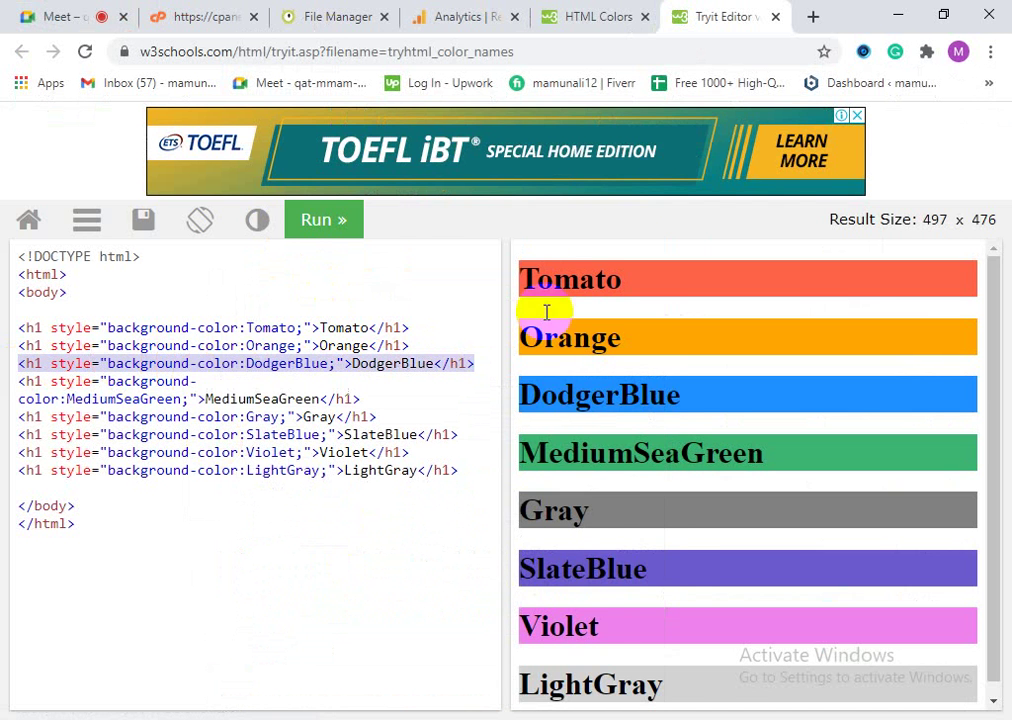
pyautogui.click(898, 15)
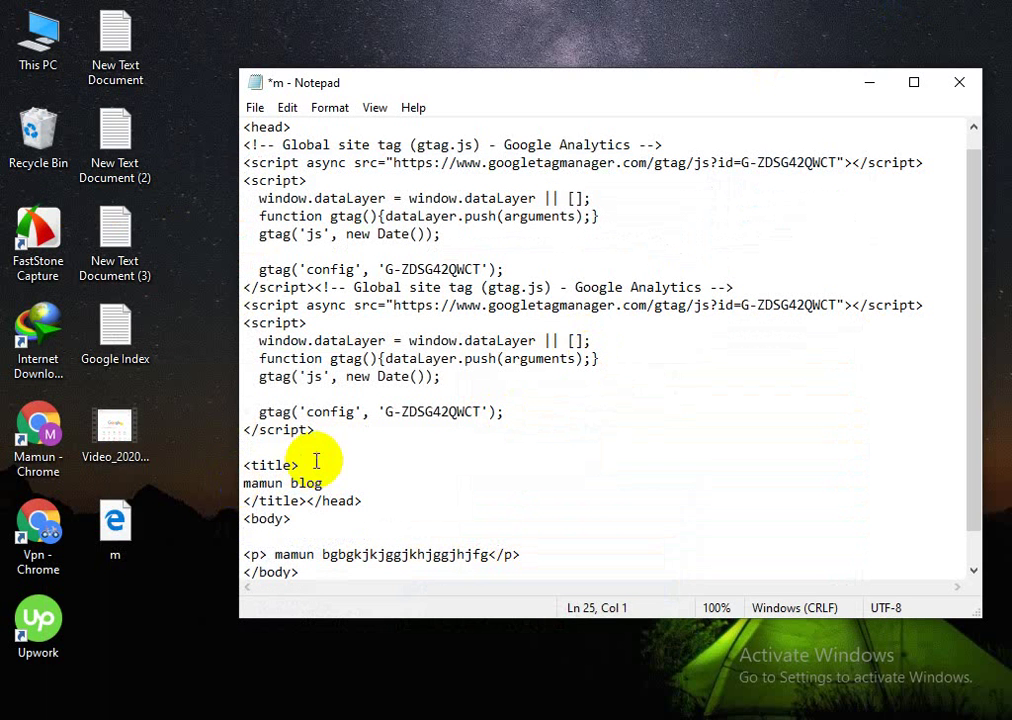
# Step: Paste the DodgerBlue <h1> heading on the blank line under <body>
pyautogui.rightClick(270, 536)
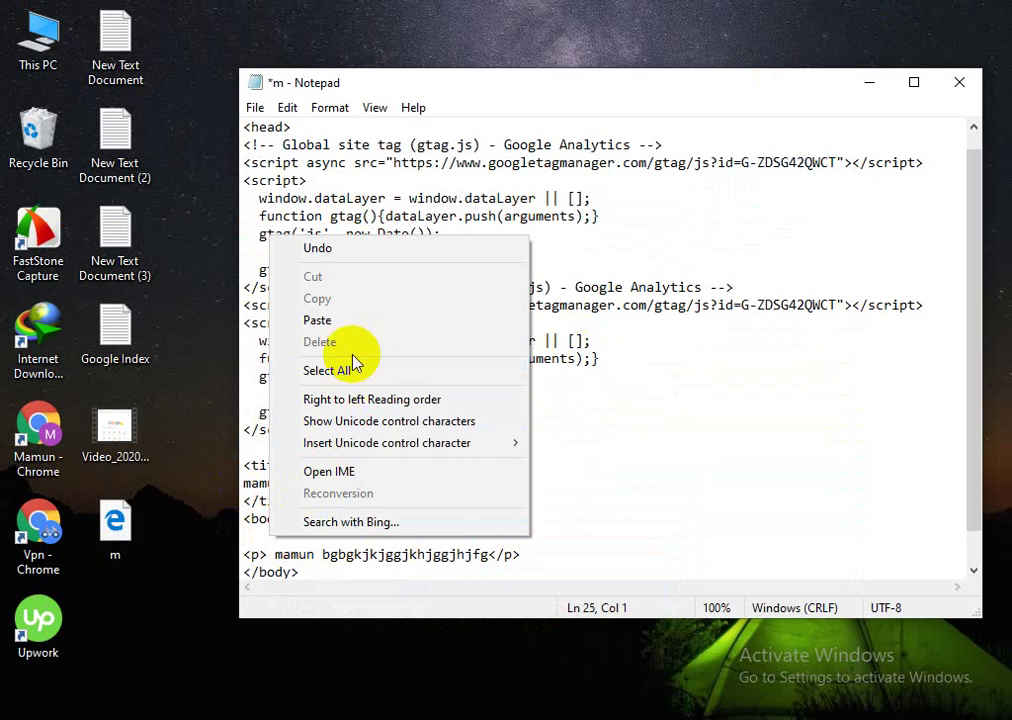
pyautogui.click(340, 322)
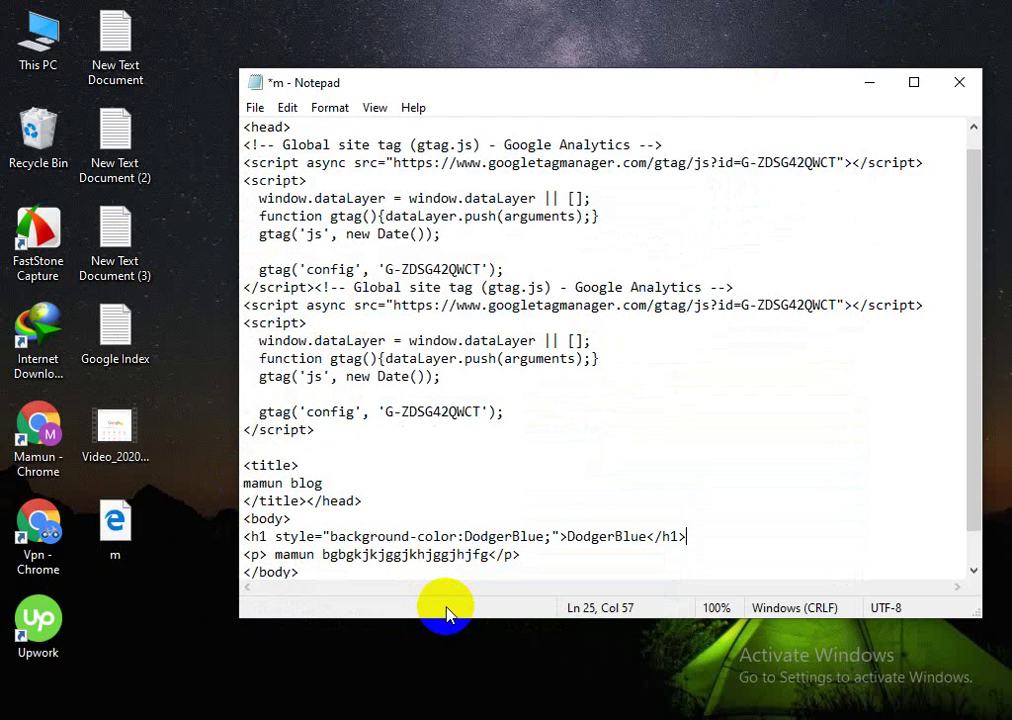
pyautogui.scroll(-1, 544, 468)
pyautogui.scroll(1, 520, 455)
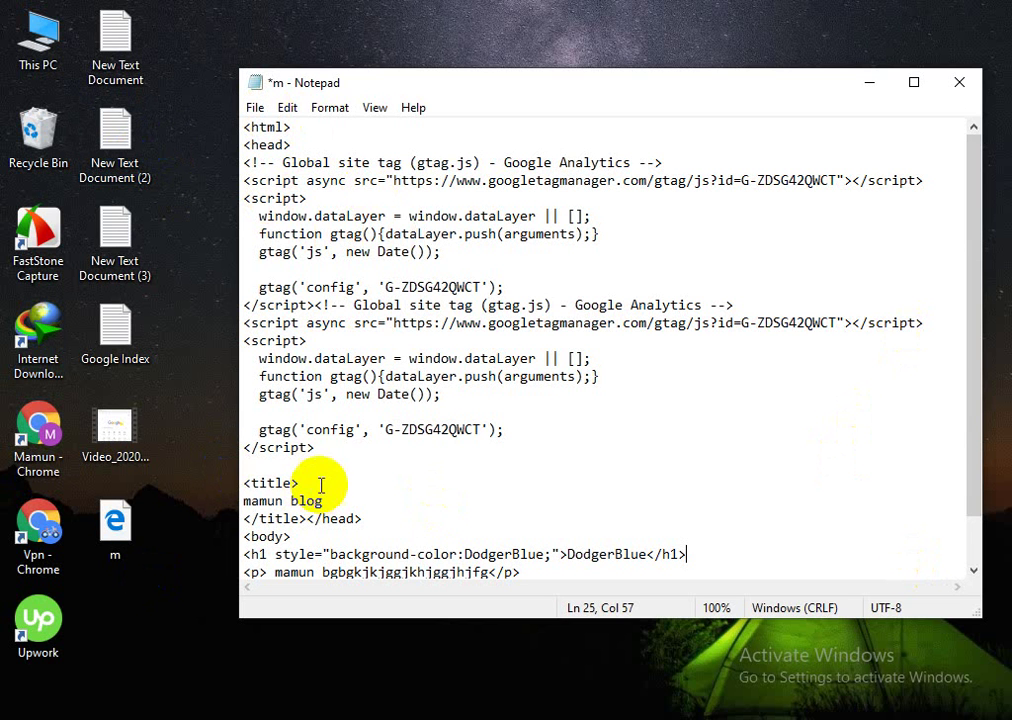
# Step: Save the file as m.html via Save As, confirming replacement of the existing file
pyautogui.click(255, 109)
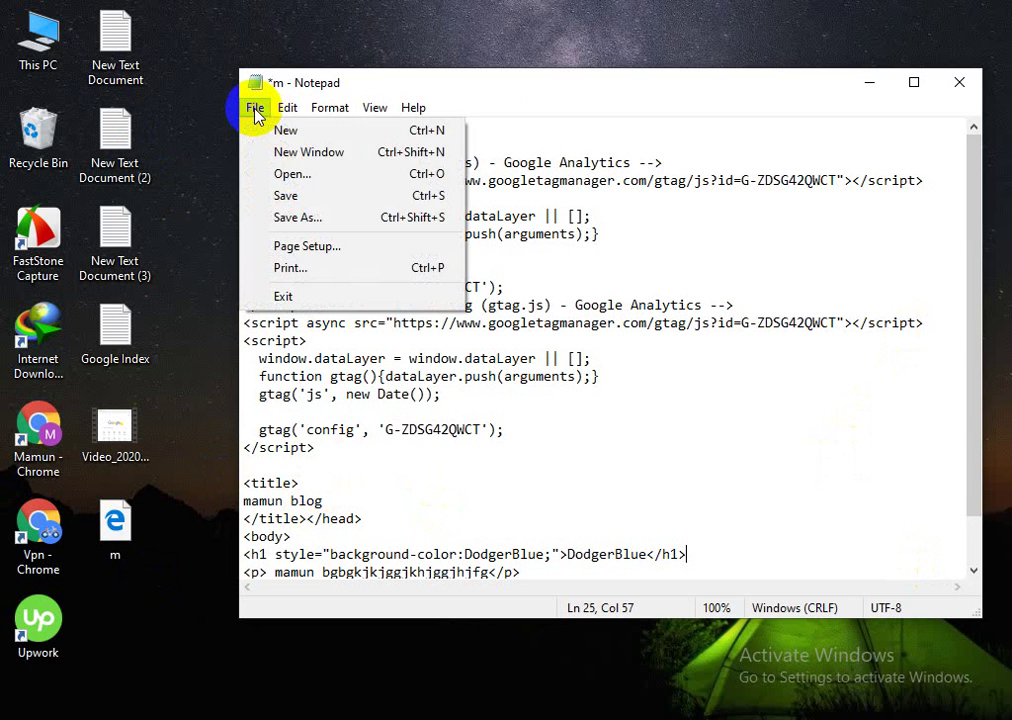
pyautogui.moveTo(413, 107)
pyautogui.click(248, 108)
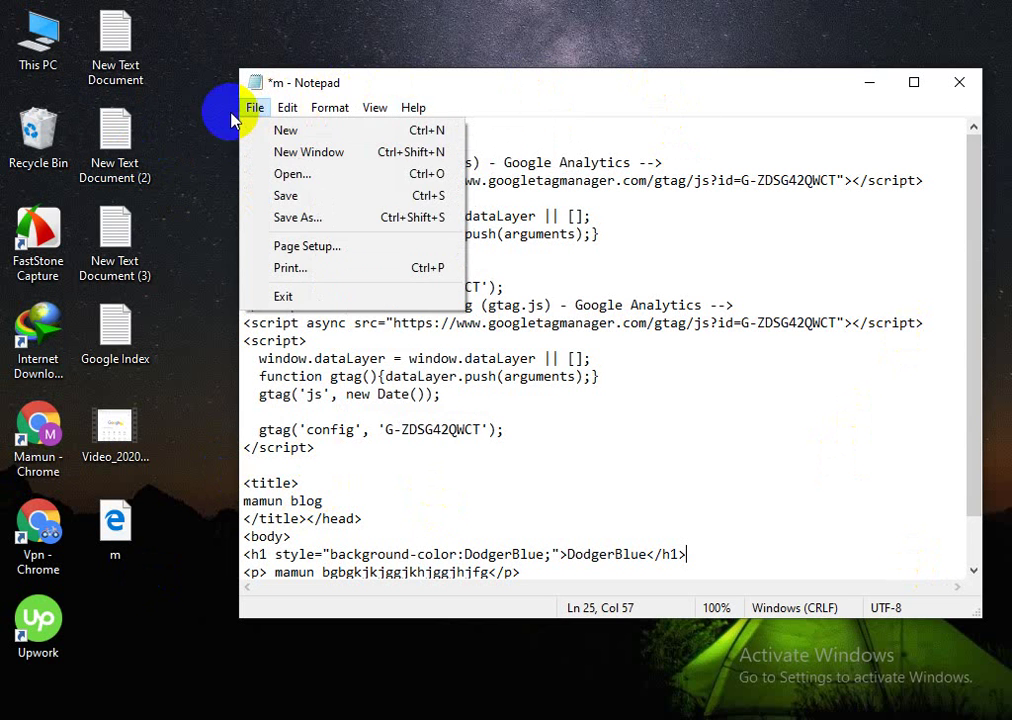
pyautogui.click(299, 218)
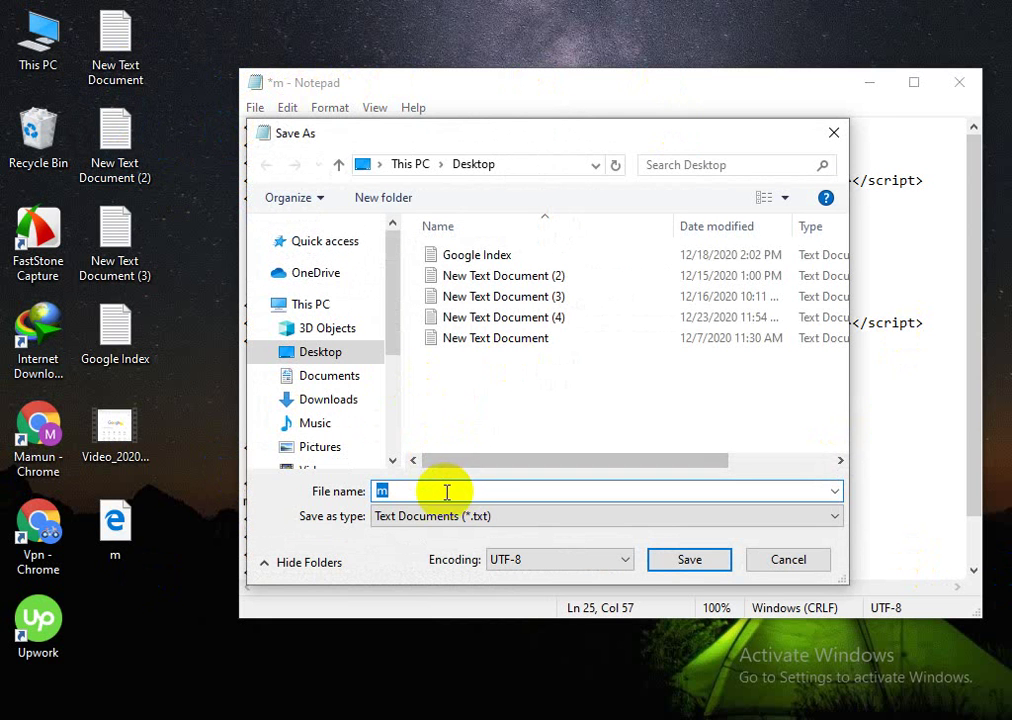
pyautogui.click(438, 491)
pyautogui.write('.')
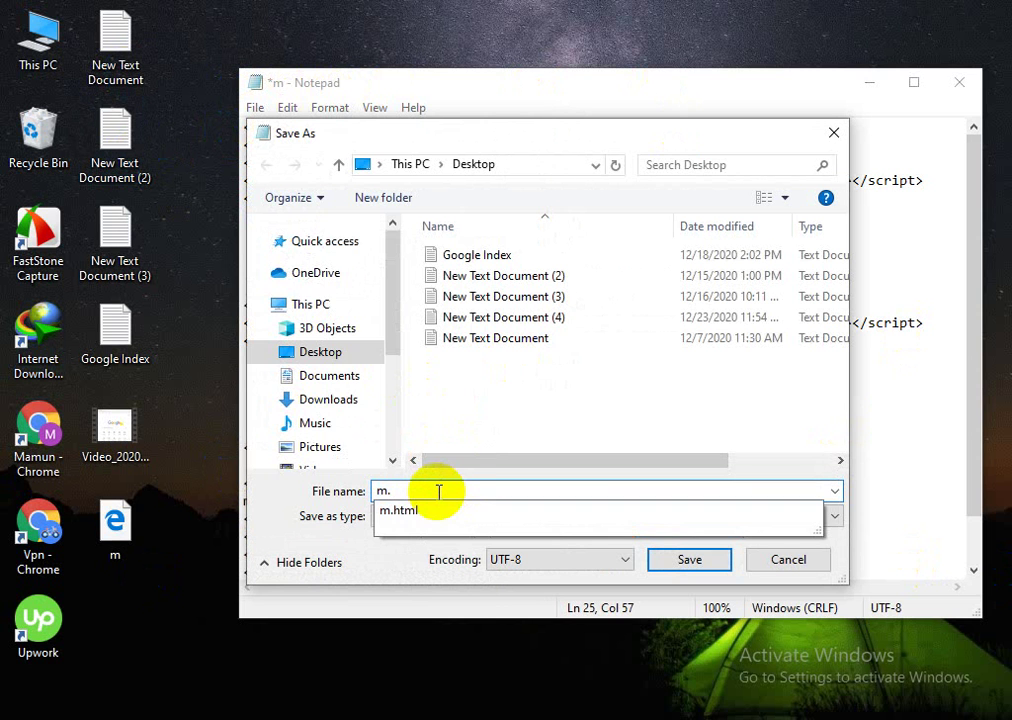
pyautogui.write('htm')
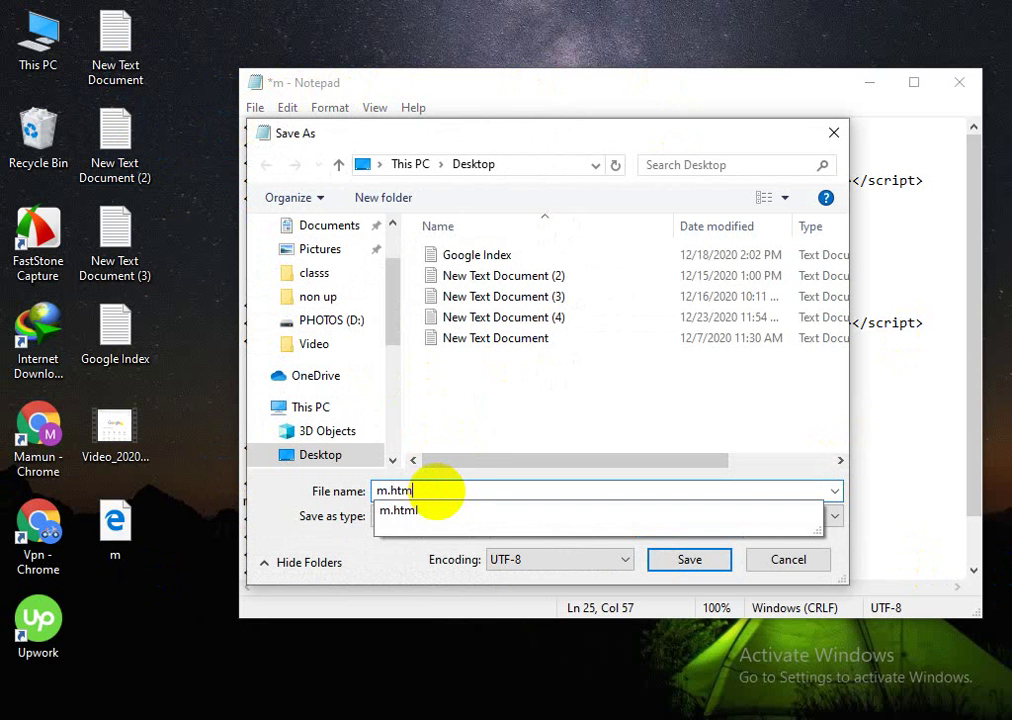
pyautogui.write('l')
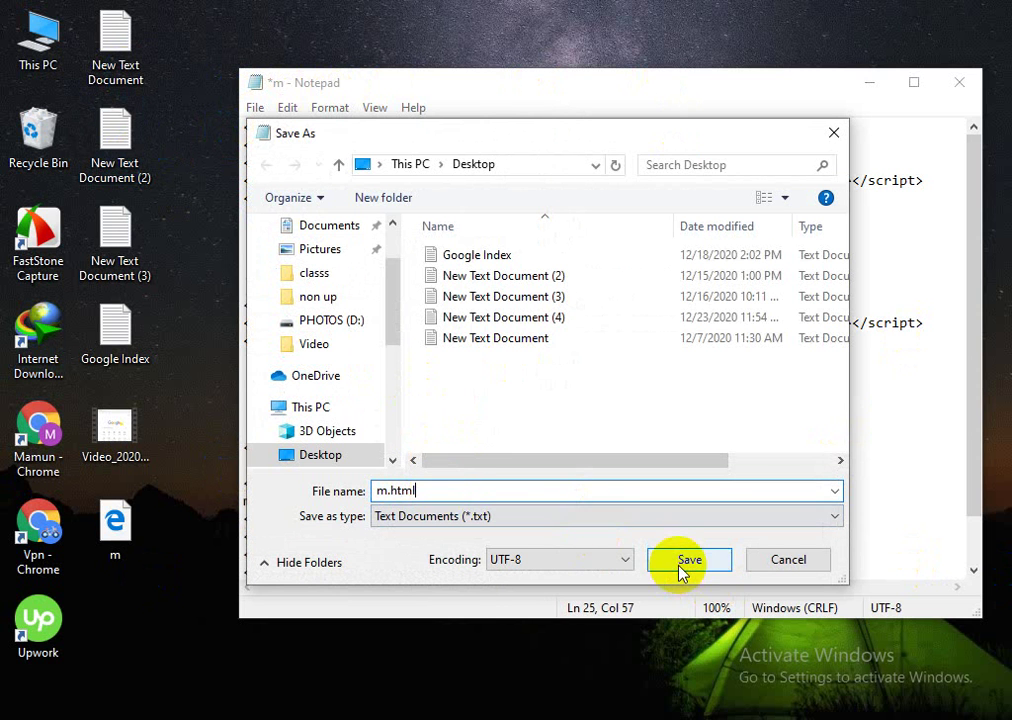
pyautogui.click(686, 564)
pyautogui.click(565, 368)
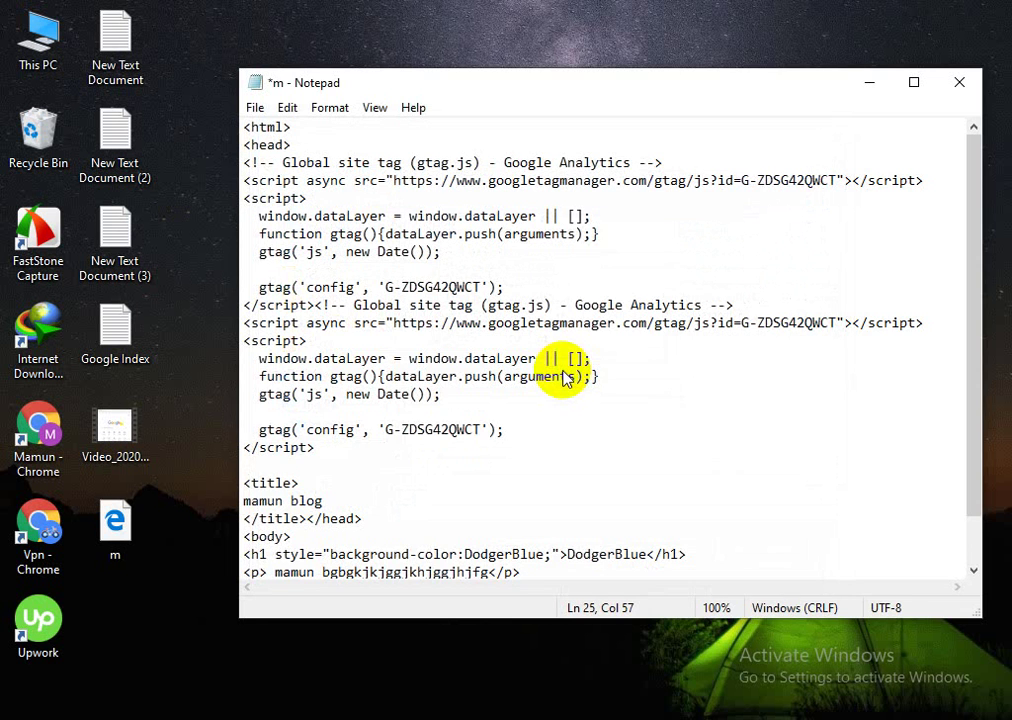
# Step: Bring back the Tryit Editor browser window, open a new blank tab, and return to the desktop
pyautogui.click(870, 82)
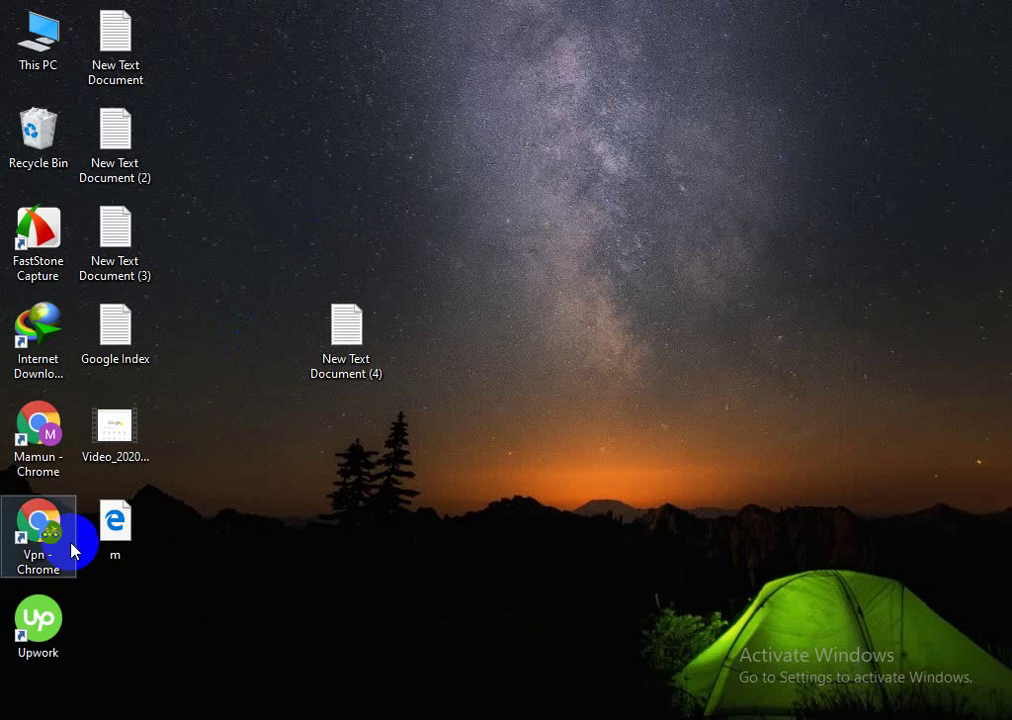
pyautogui.click(117, 540)
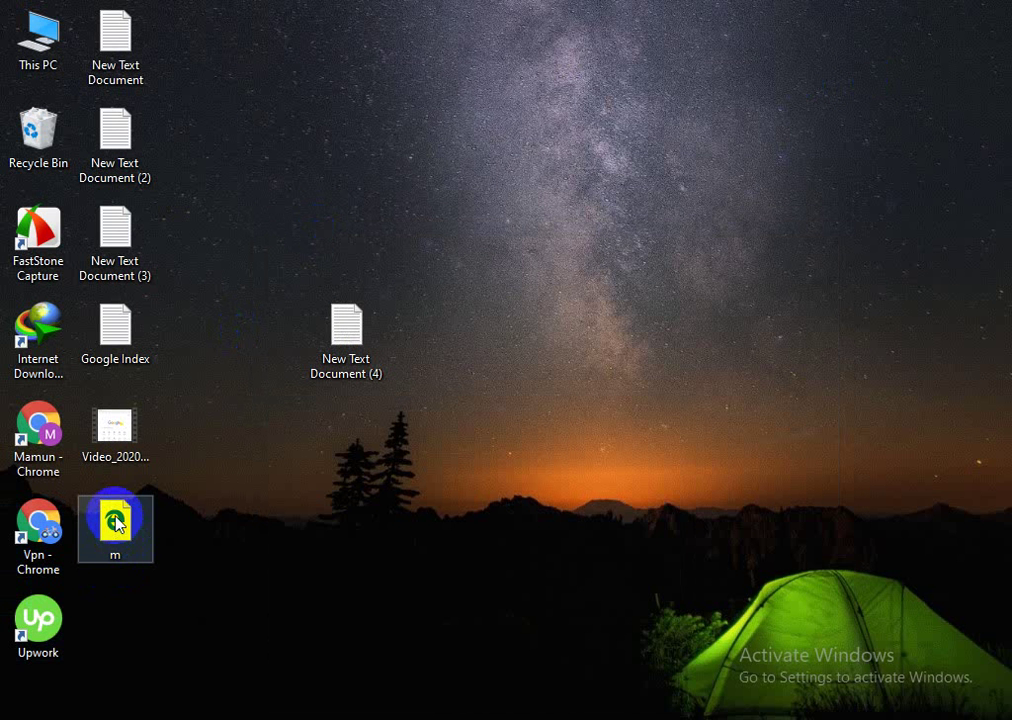
pyautogui.click(224, 712)
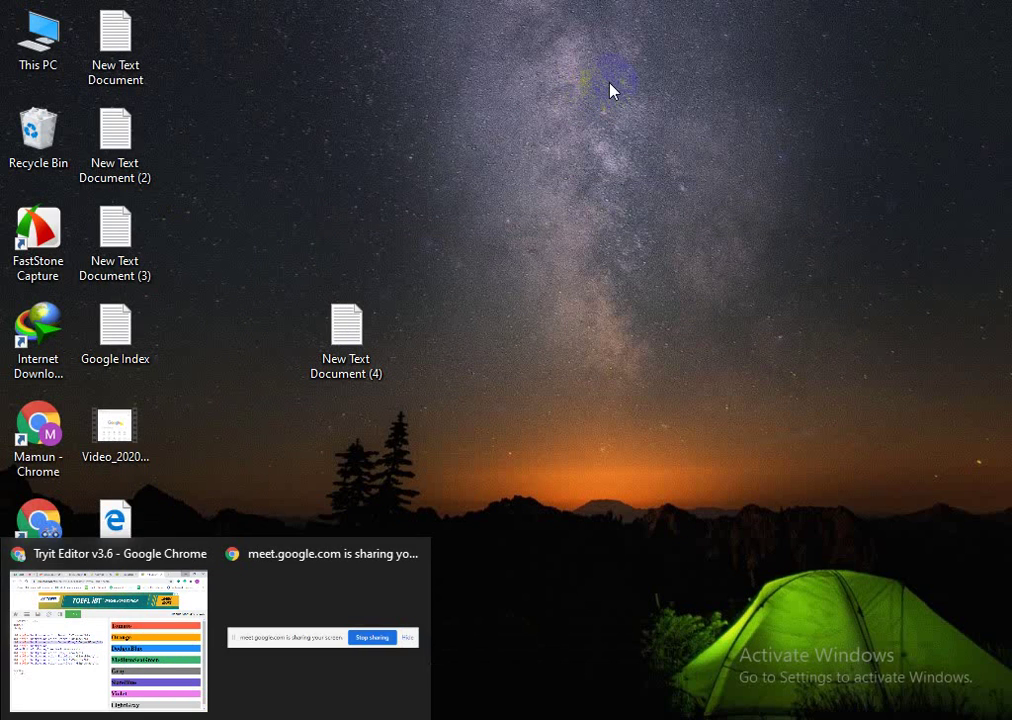
pyautogui.click(224, 712)
pyautogui.click(195, 690)
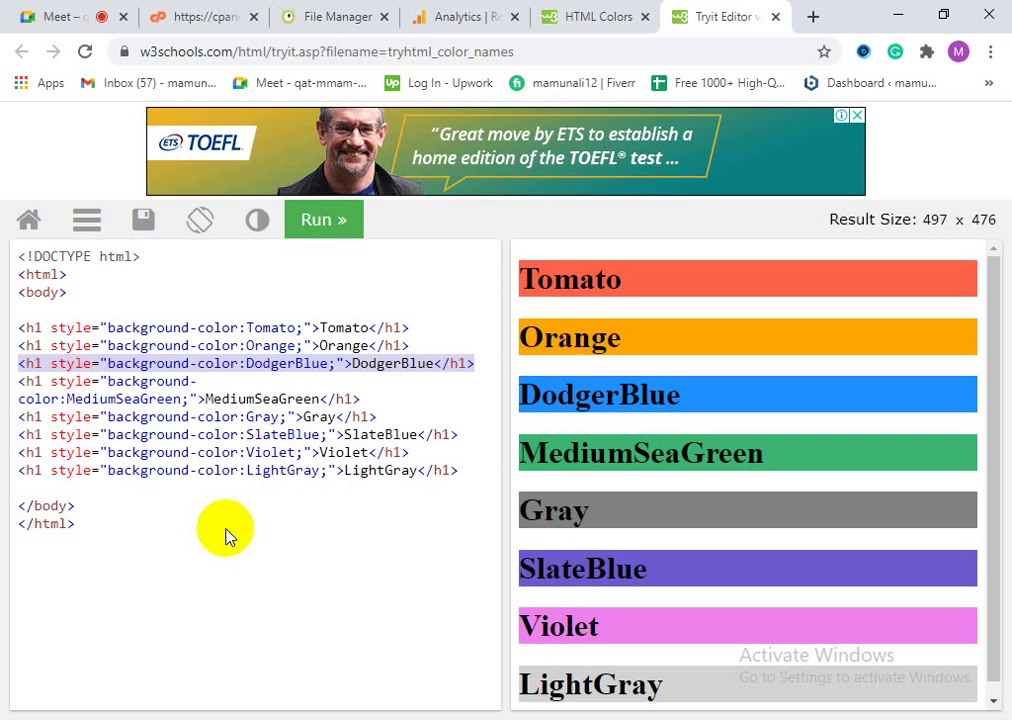
pyautogui.click(815, 17)
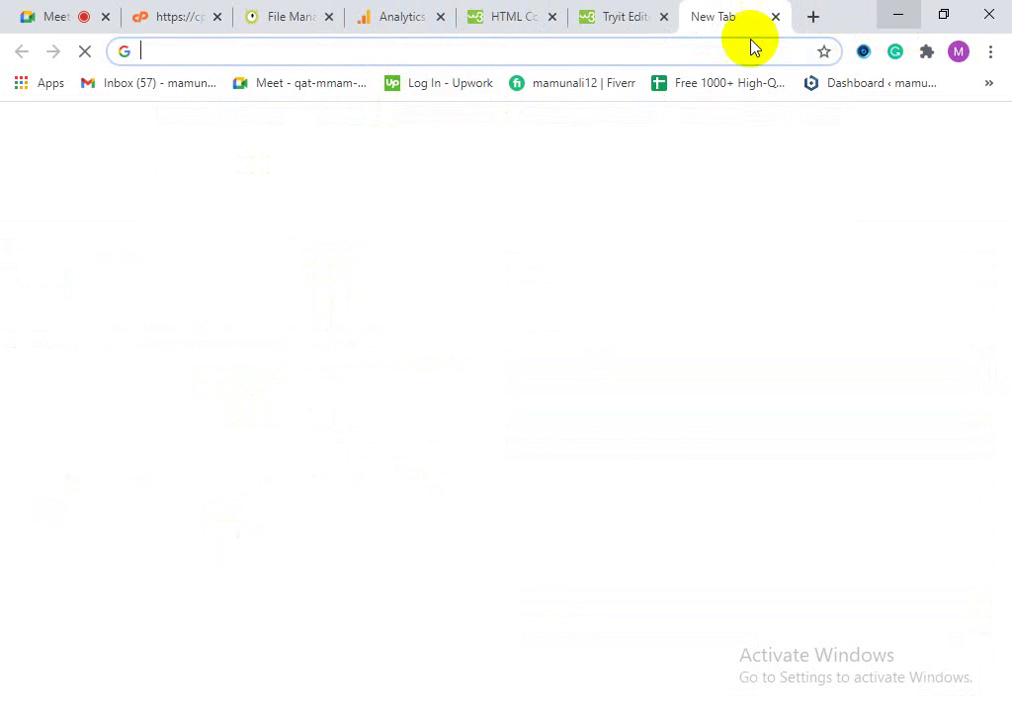
pyautogui.click(898, 15)
# Step: Drag m.html into Chrome to render the DodgerBlue heading, maximize it, and reopen the source in Notepad
pyautogui.click(118, 520)
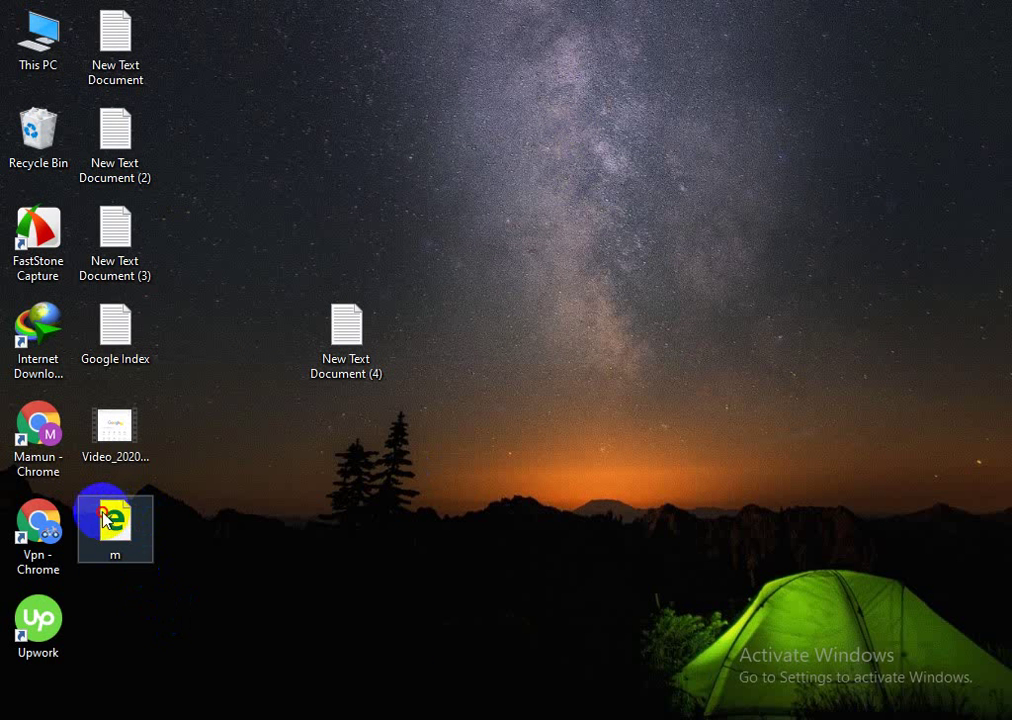
pyautogui.moveTo(104, 520); pyautogui.dragTo(953, 14)
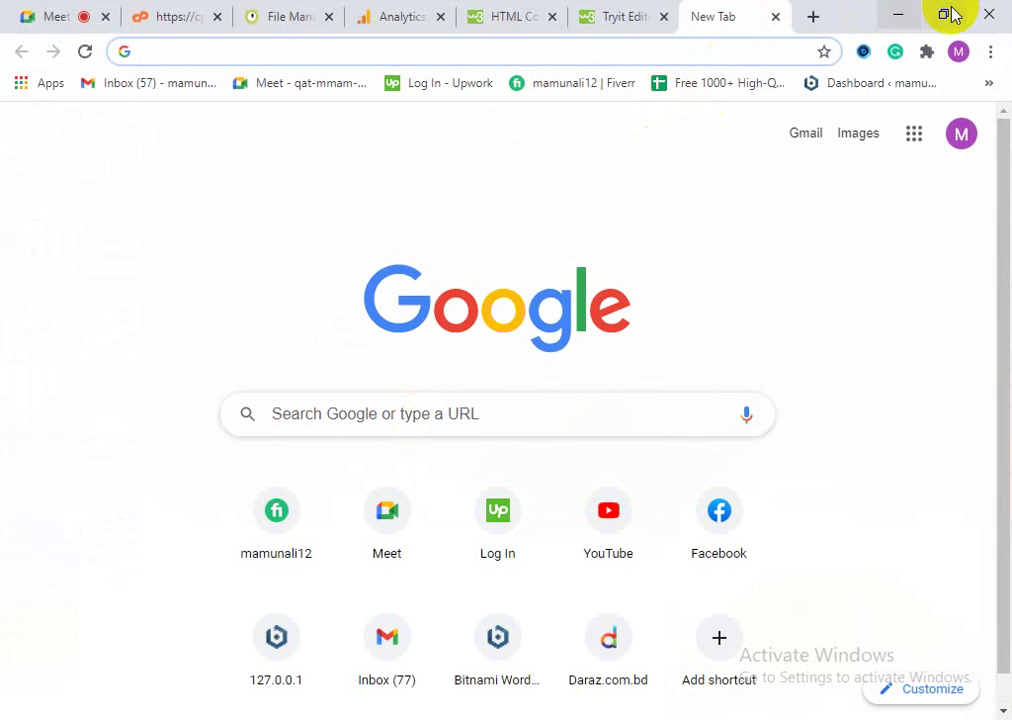
pyautogui.click(953, 14)
pyautogui.moveTo(822, 38); pyautogui.dragTo(960, 413)
pyautogui.moveTo(117, 526)
pyautogui.mouseDown()
pyautogui.moveTo(500, 655)
pyautogui.moveTo(490, 640)
pyautogui.mouseUp()
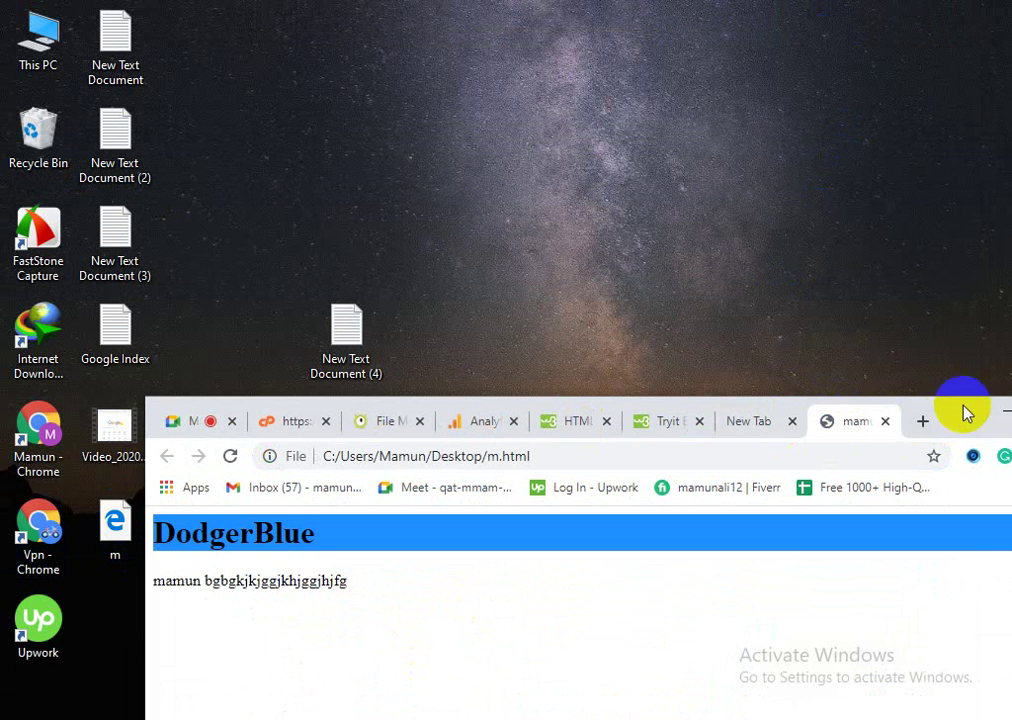
pyautogui.moveTo(965, 413); pyautogui.dragTo(651, 413)
pyautogui.click(678, 398)
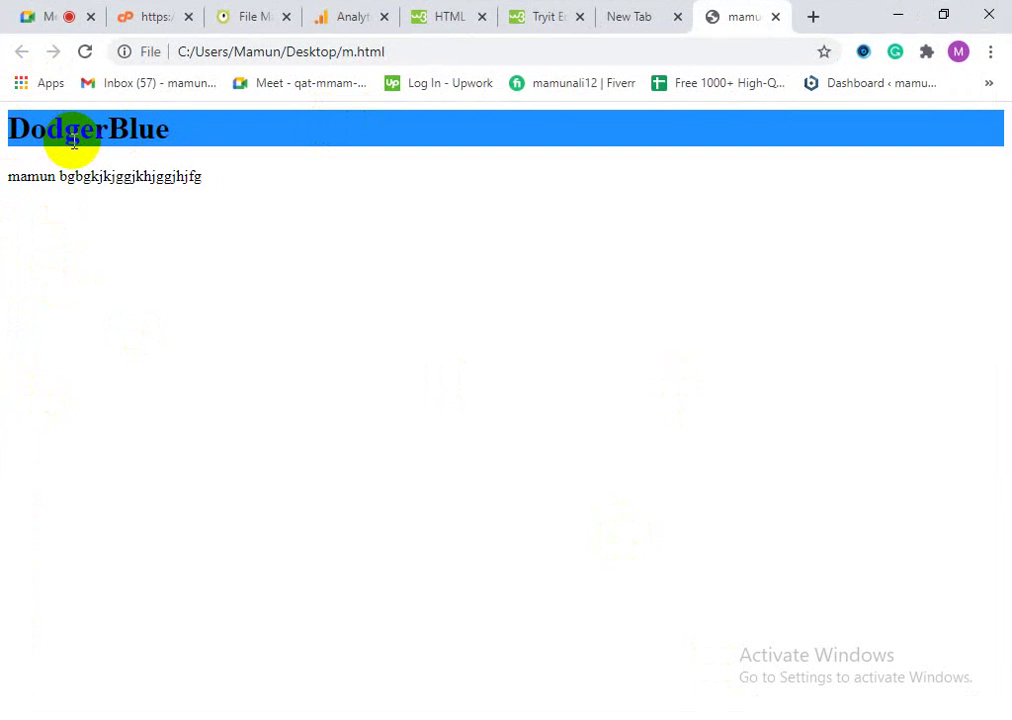
pyautogui.click(278, 717)
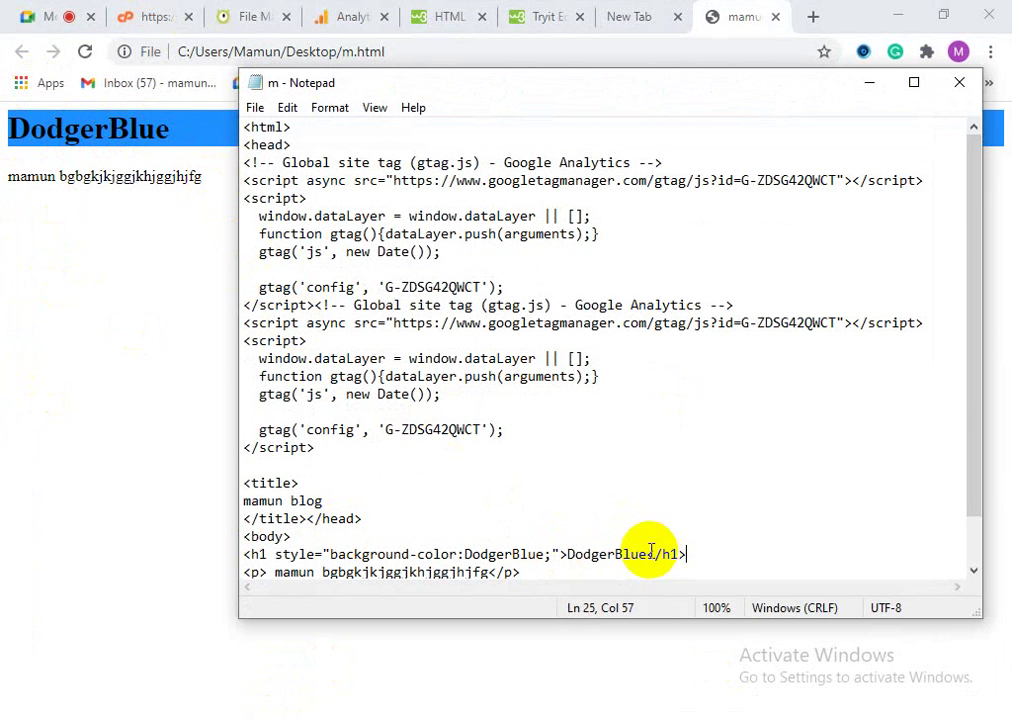
# Step: Replace the heading text DodgerBlue between the <h1> tags with the author's name
pyautogui.moveTo(648, 553); pyautogui.dragTo(572, 549)
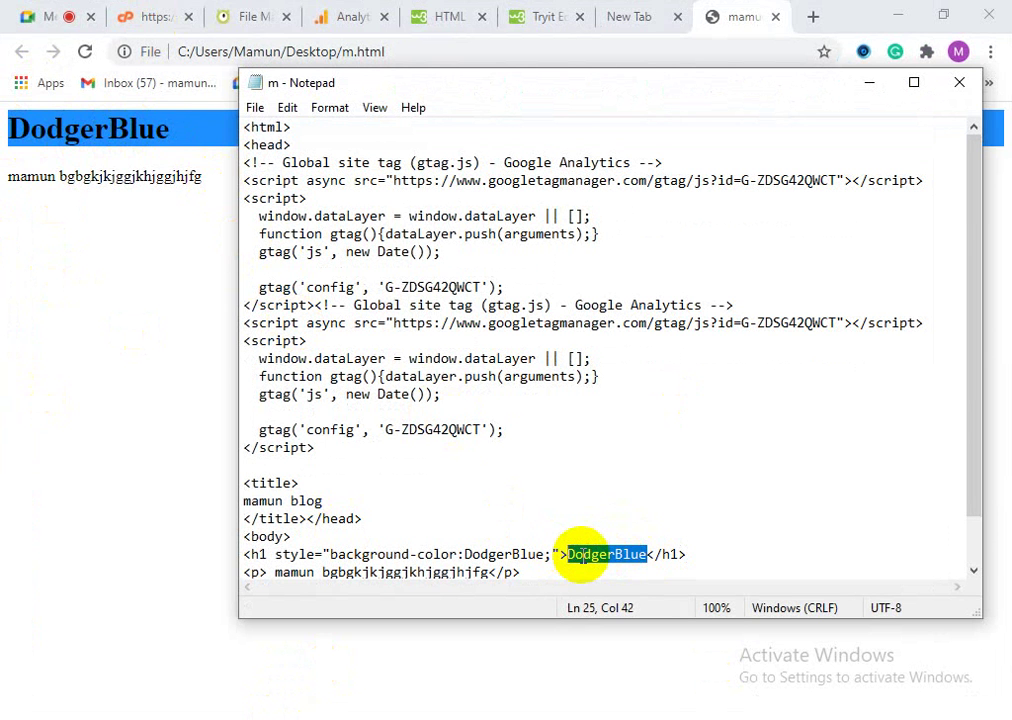
pyautogui.write('MMa')
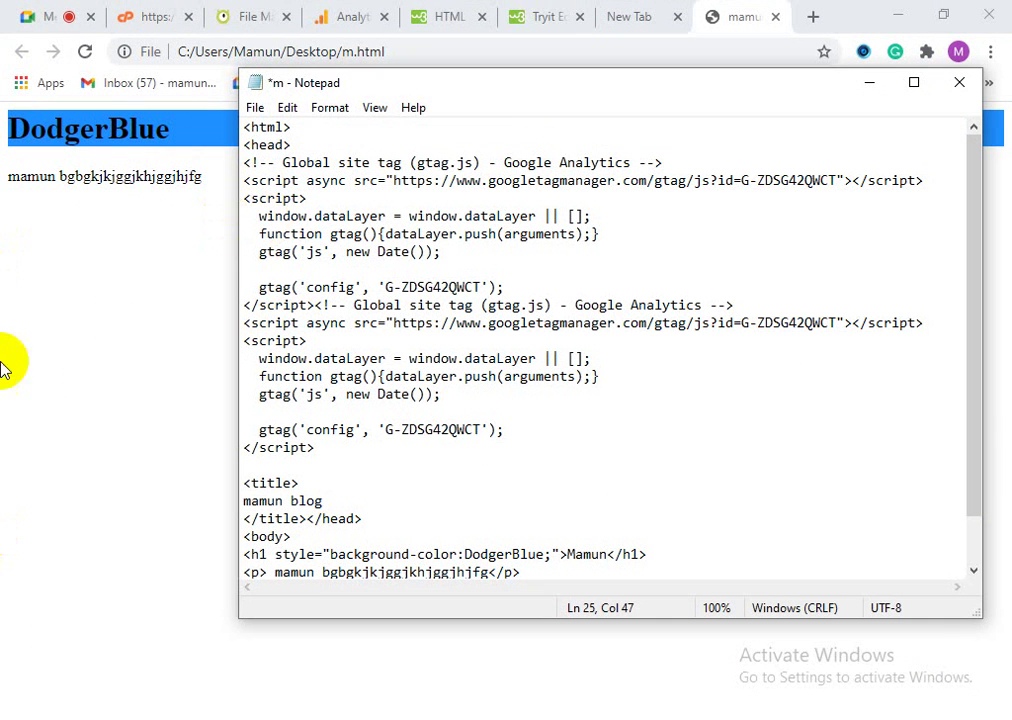
# Step: Save the edited source from Notepad over the existing m.html, confirming the replacement
pyautogui.click(253, 107)
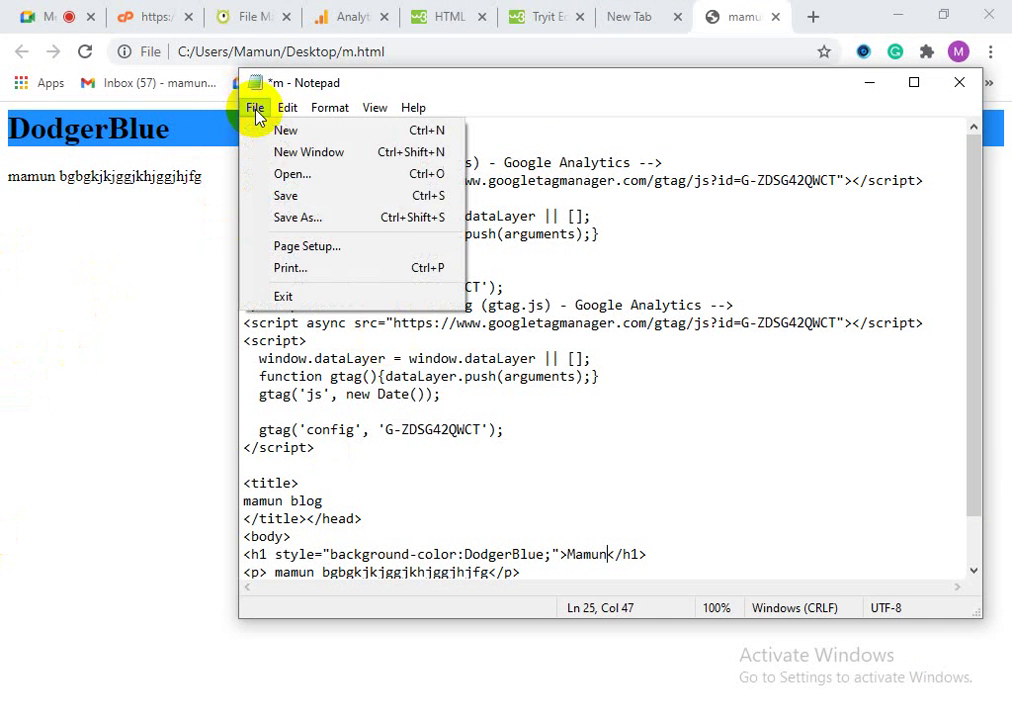
pyautogui.click(290, 218)
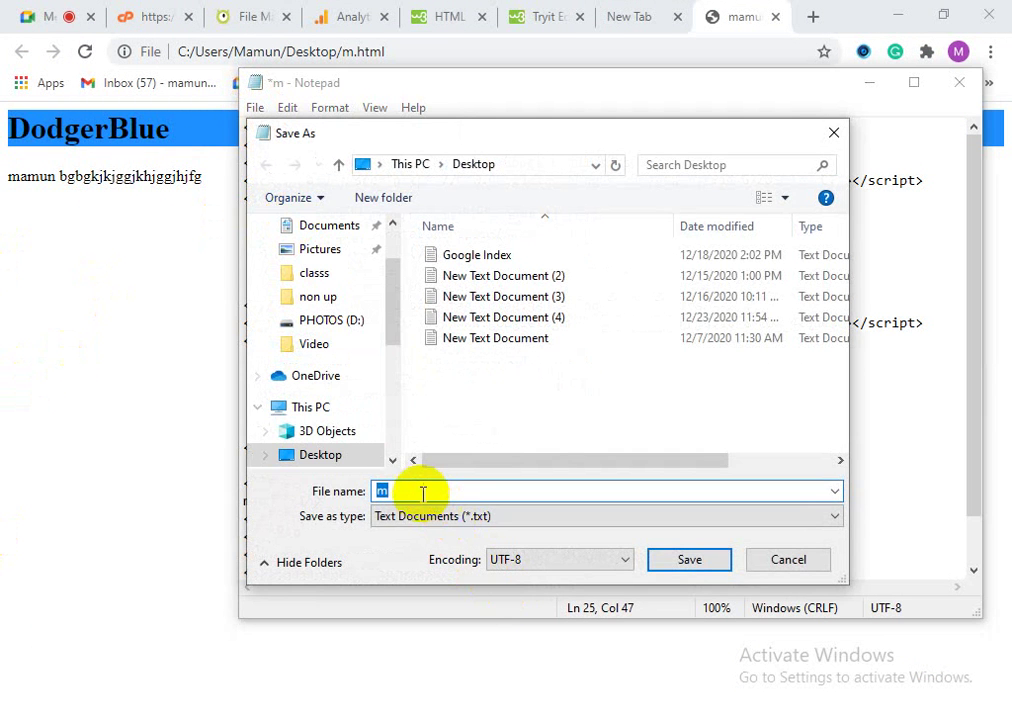
pyautogui.write('.i')
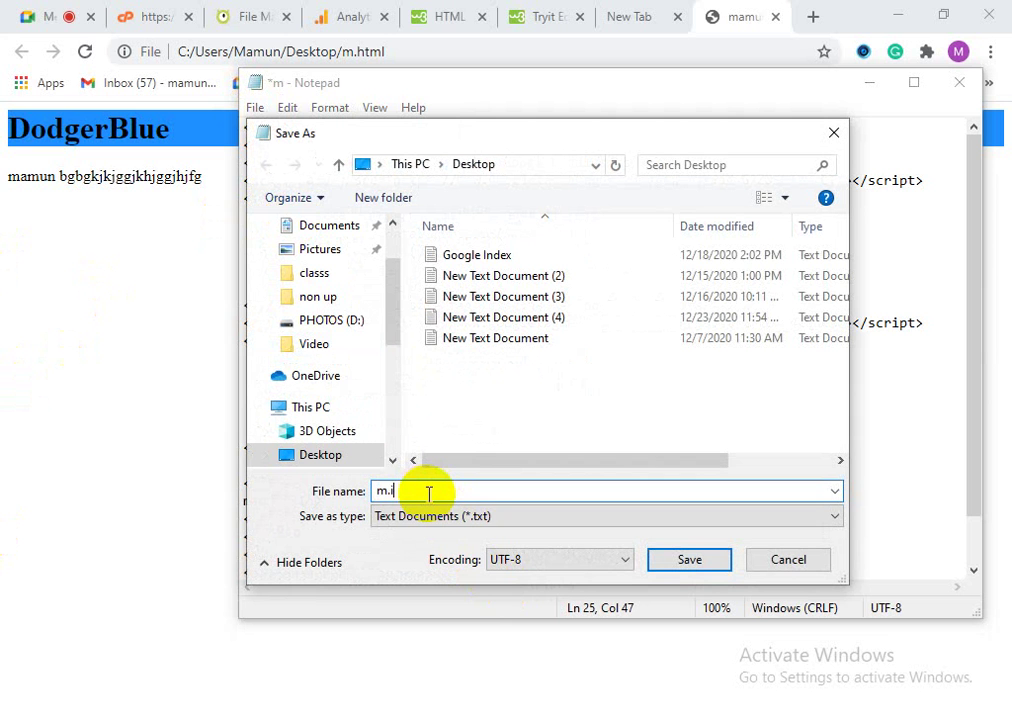
pyautogui.press('BackSpace')
pyautogui.press('BackSpace')
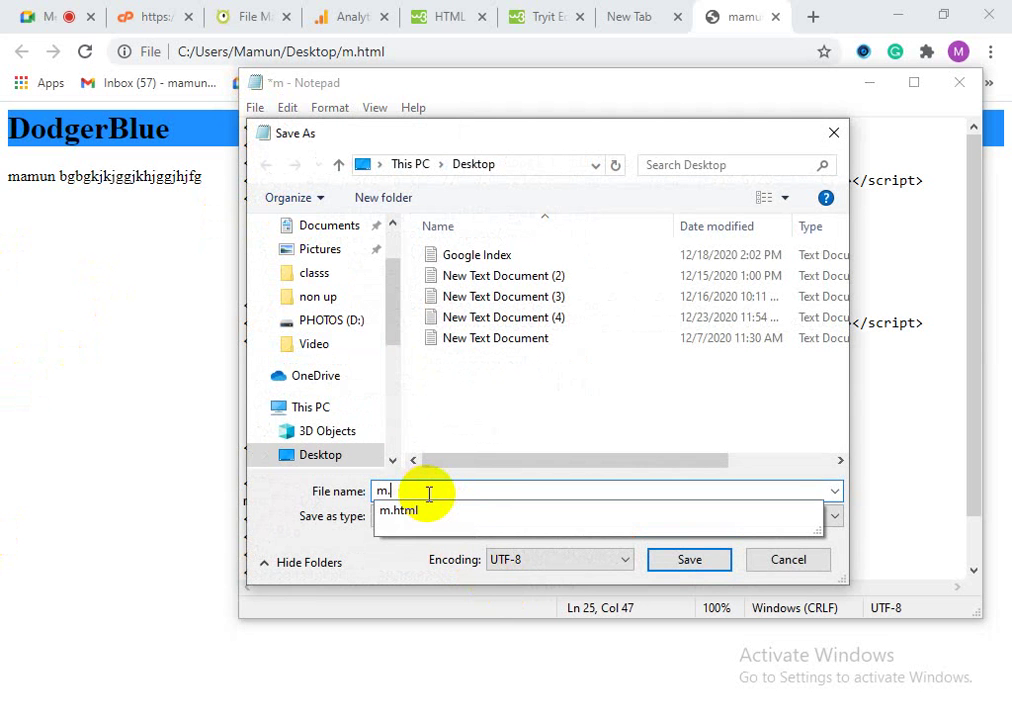
pyautogui.click(480, 512)
pyautogui.click(660, 563)
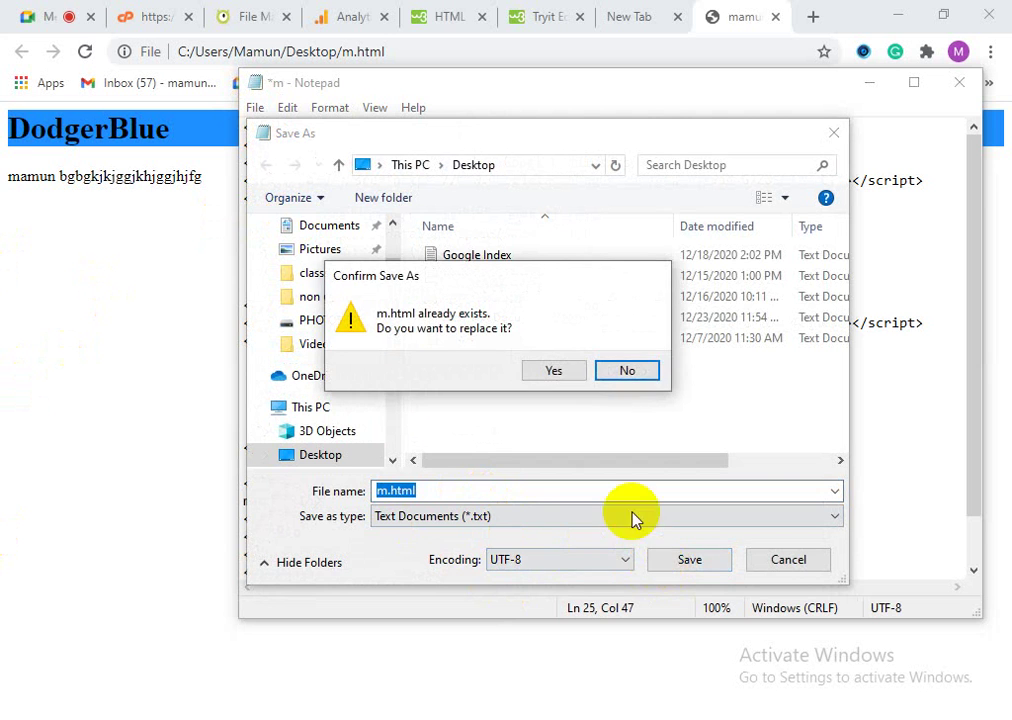
pyautogui.click(556, 372)
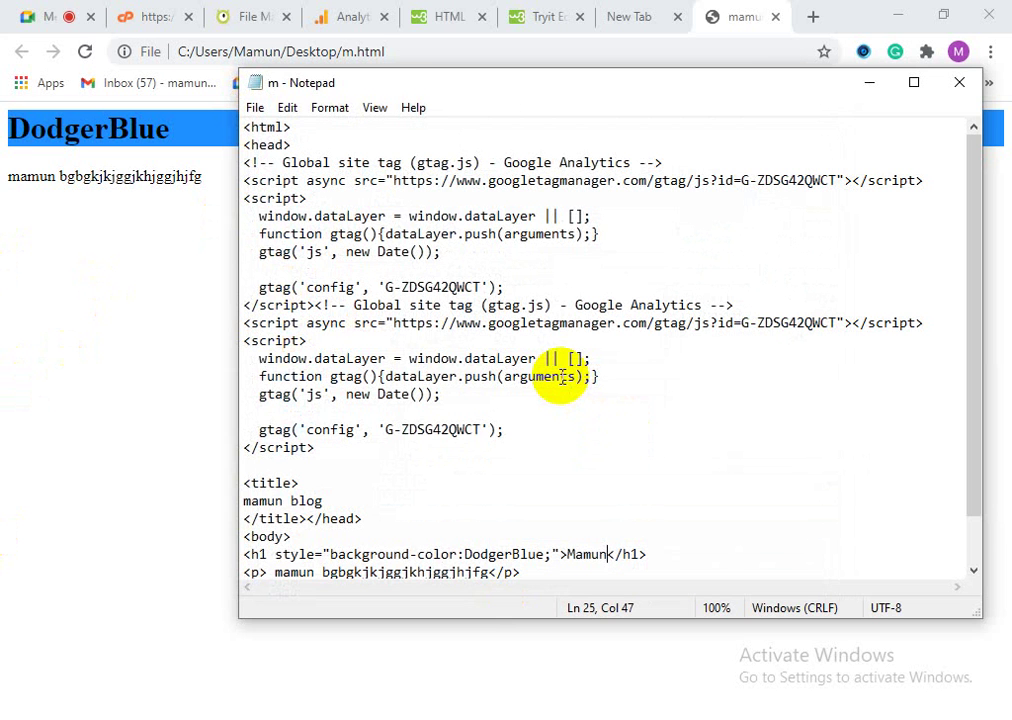
# Step: Reload the page in Chrome to show the Mamun heading, then bring Notepad back
pyautogui.click(867, 90)
pyautogui.click(85, 52)
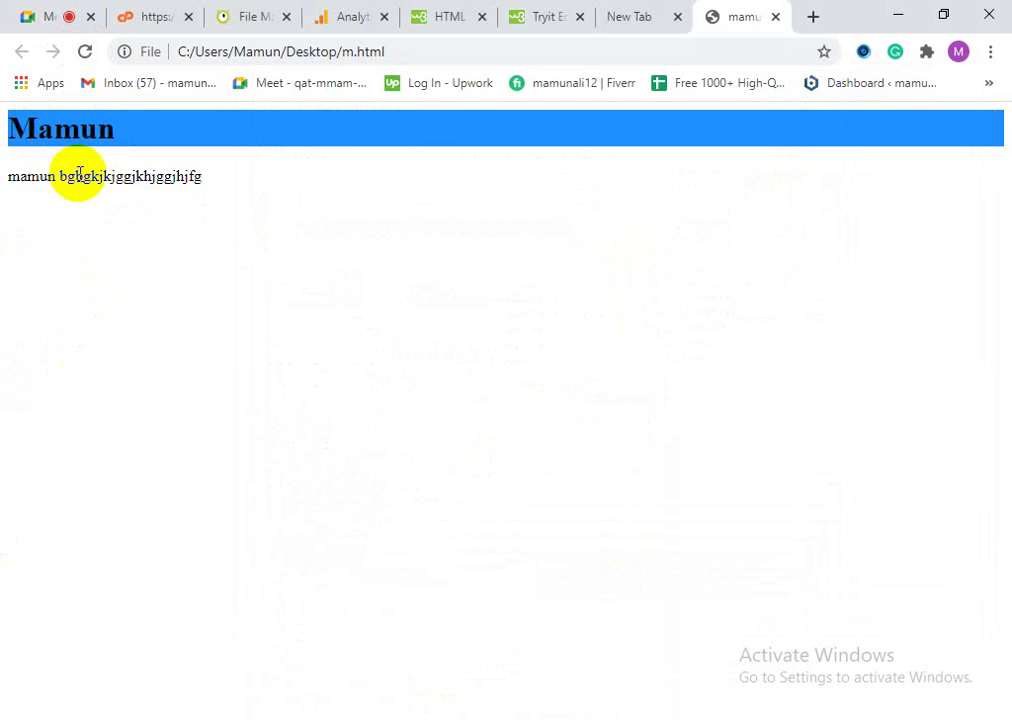
pyautogui.hotkey('alt', 'Tab')
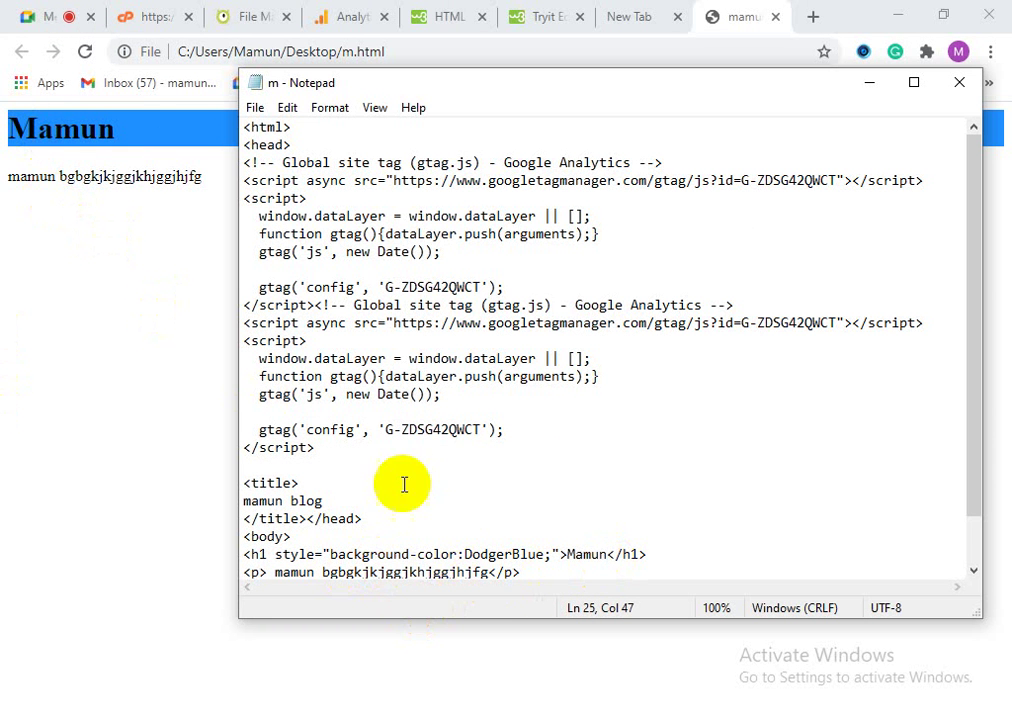
# Step: Change the paragraph text to 'Seo service' and save it over m.html
pyautogui.click(489, 572)
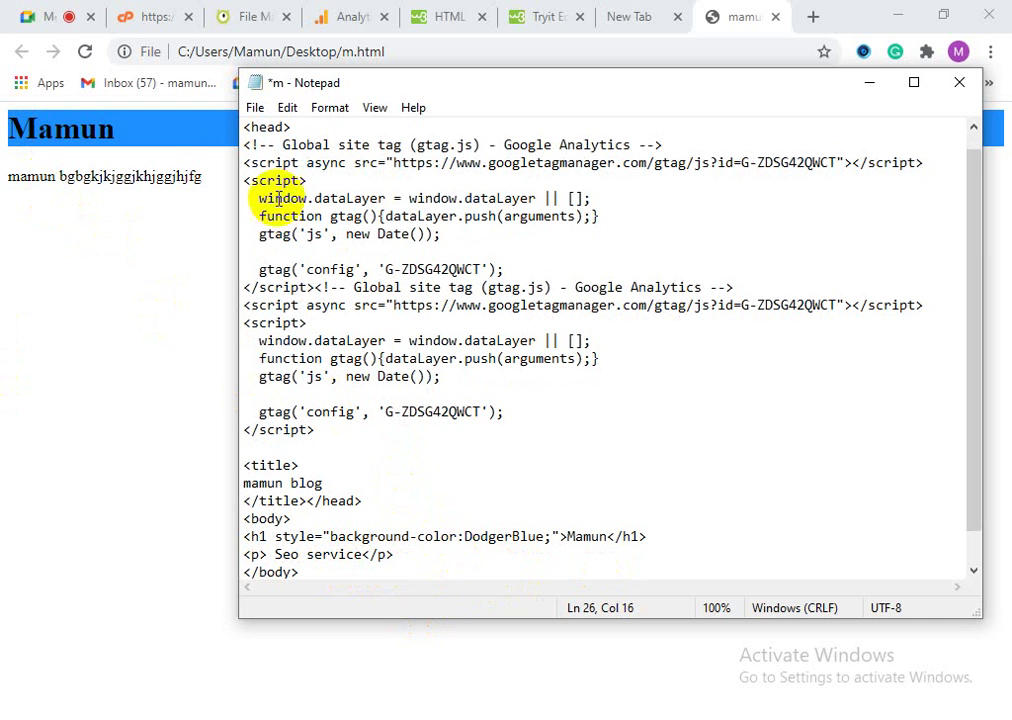
pyautogui.click(255, 107)
pyautogui.click(305, 218)
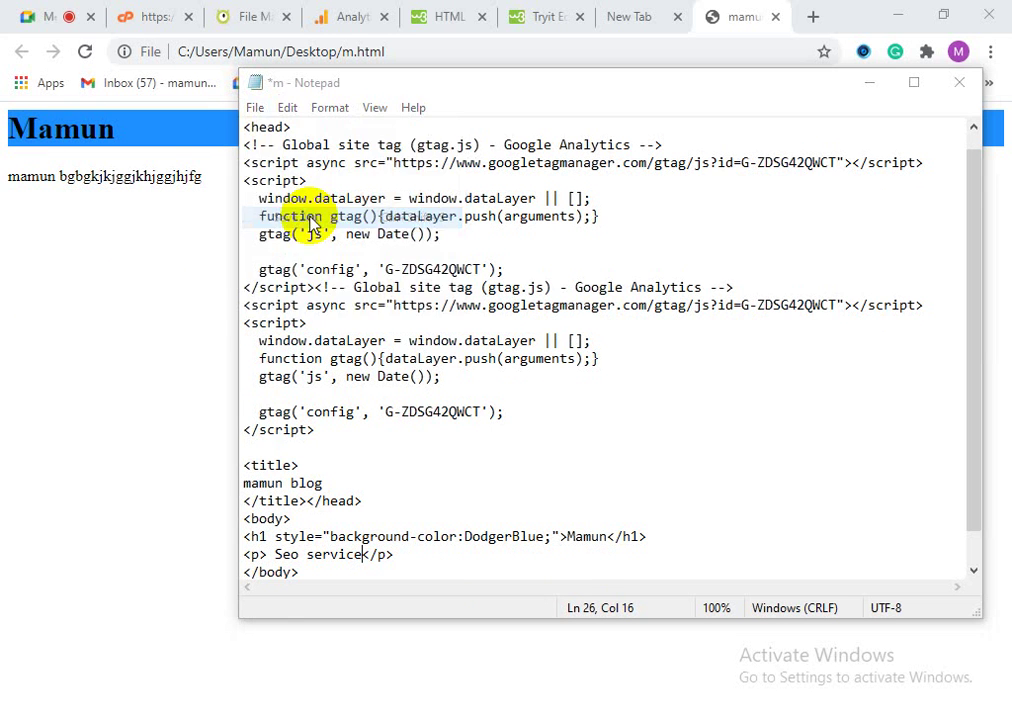
pyautogui.click(477, 488)
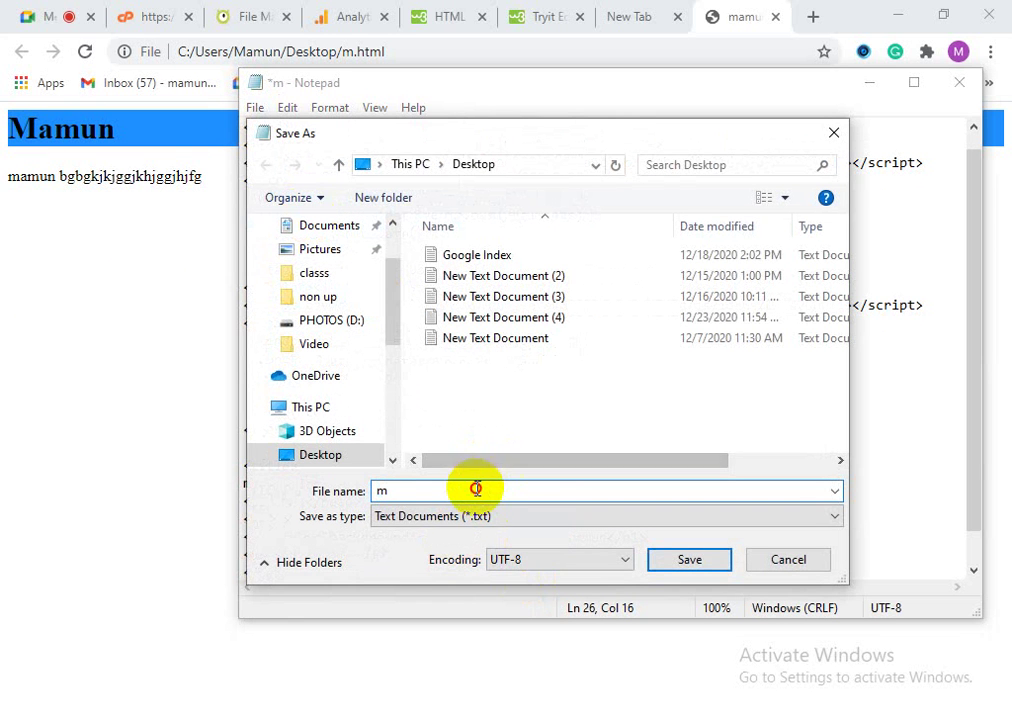
pyautogui.write('.')
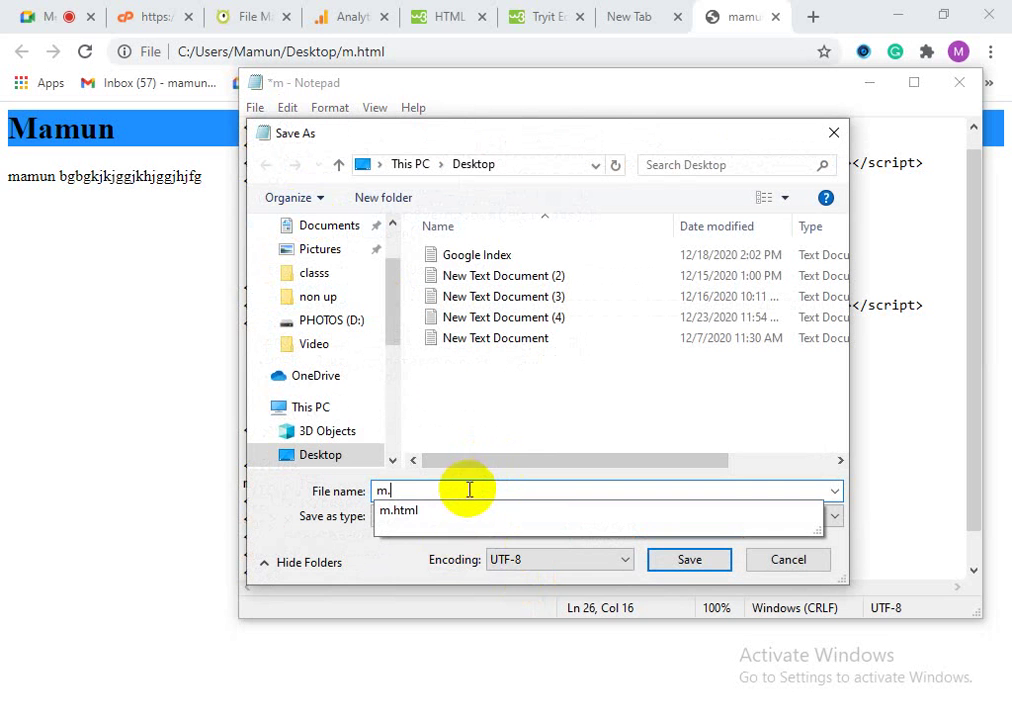
pyautogui.click(533, 520)
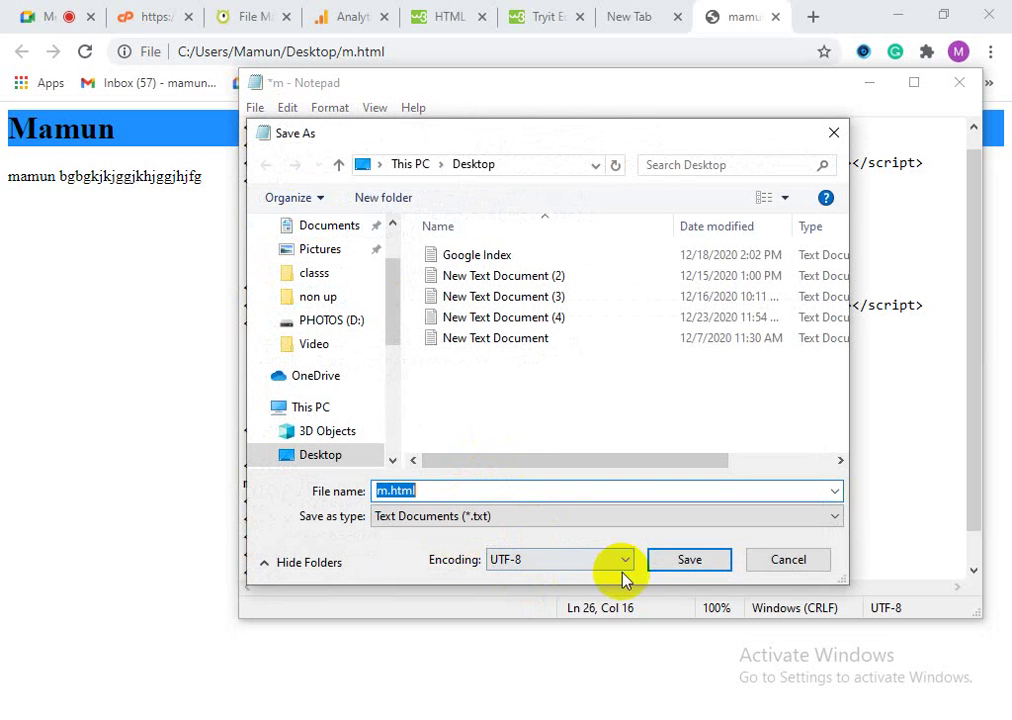
pyautogui.click(680, 575)
pyautogui.click(569, 377)
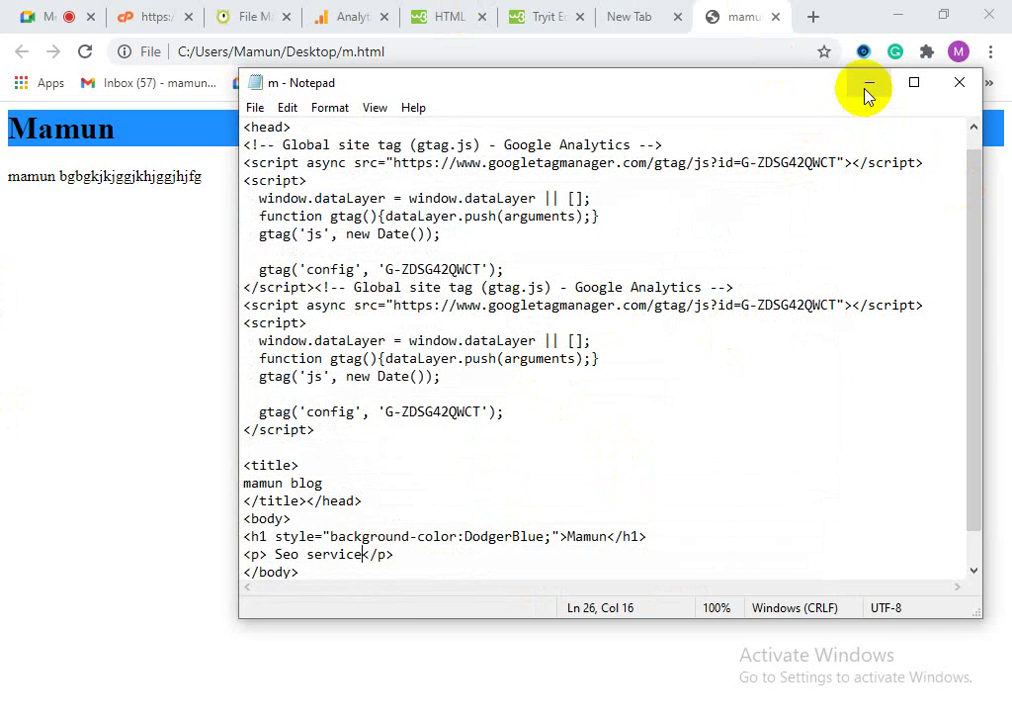
# Step: Save m.html once more, replacing the existing file
pyautogui.click(257, 108)
pyautogui.click(300, 218)
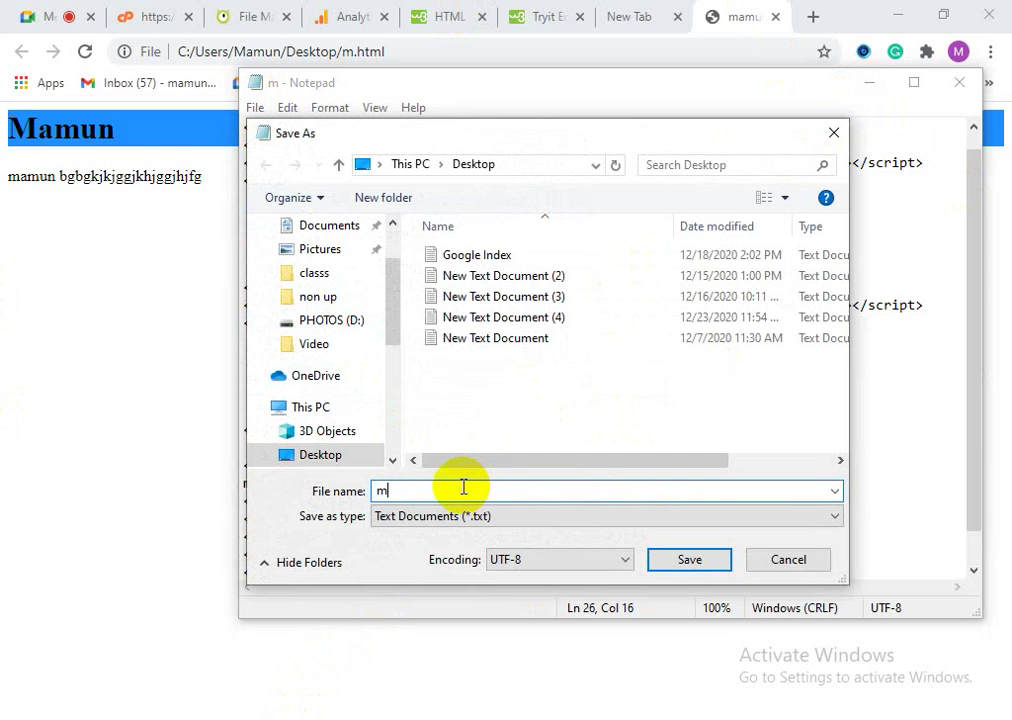
pyautogui.write('mh')
pyautogui.press('BackSpace')
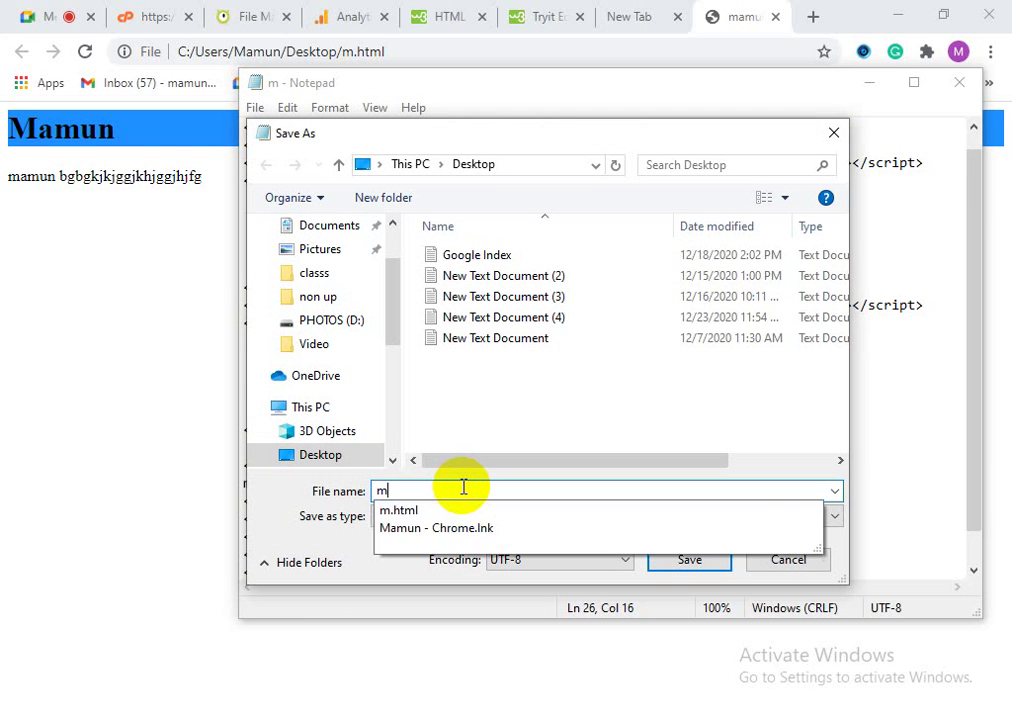
pyautogui.write('.')
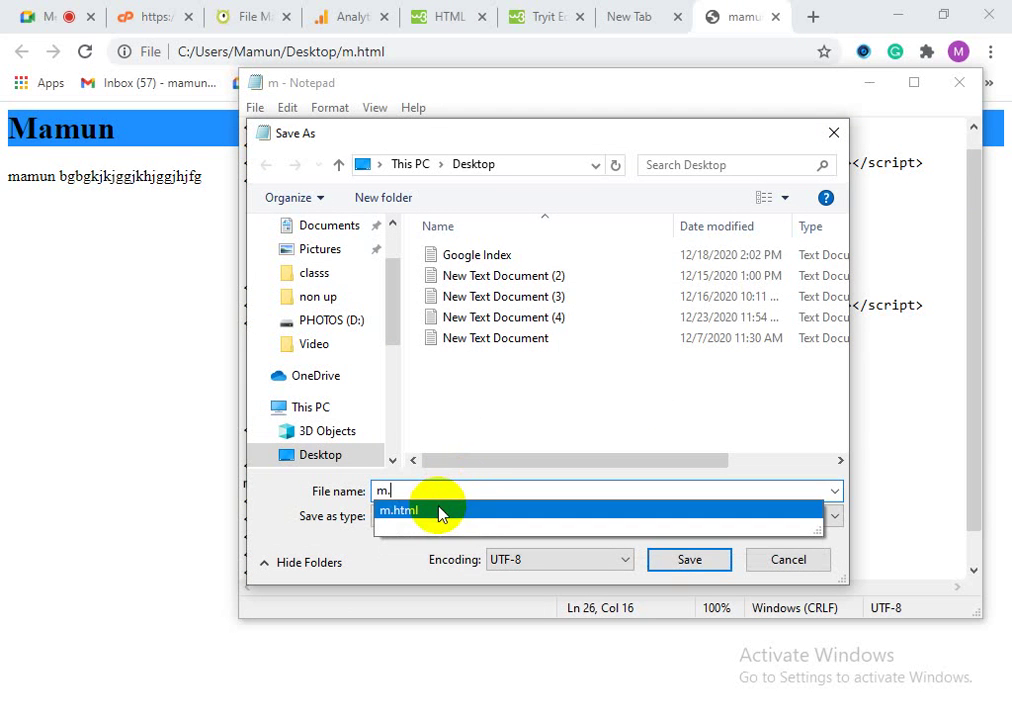
pyautogui.click(439, 511)
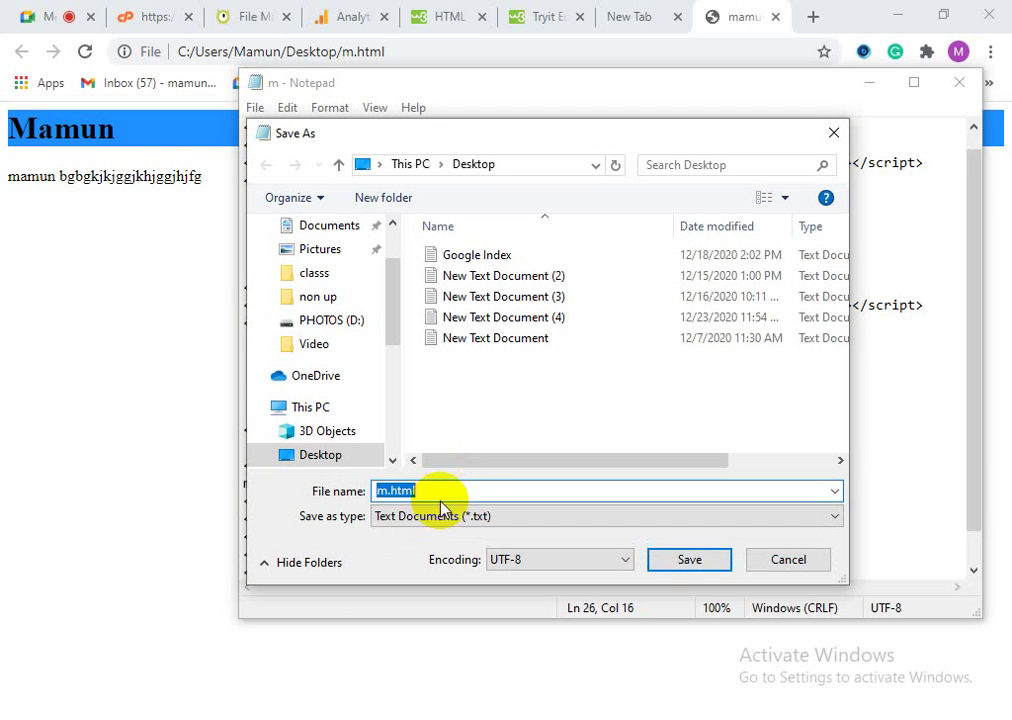
pyautogui.click(670, 565)
pyautogui.click(540, 372)
# Step: Minimize Notepad to view the reloaded page showing Seo service
pyautogui.click(867, 83)
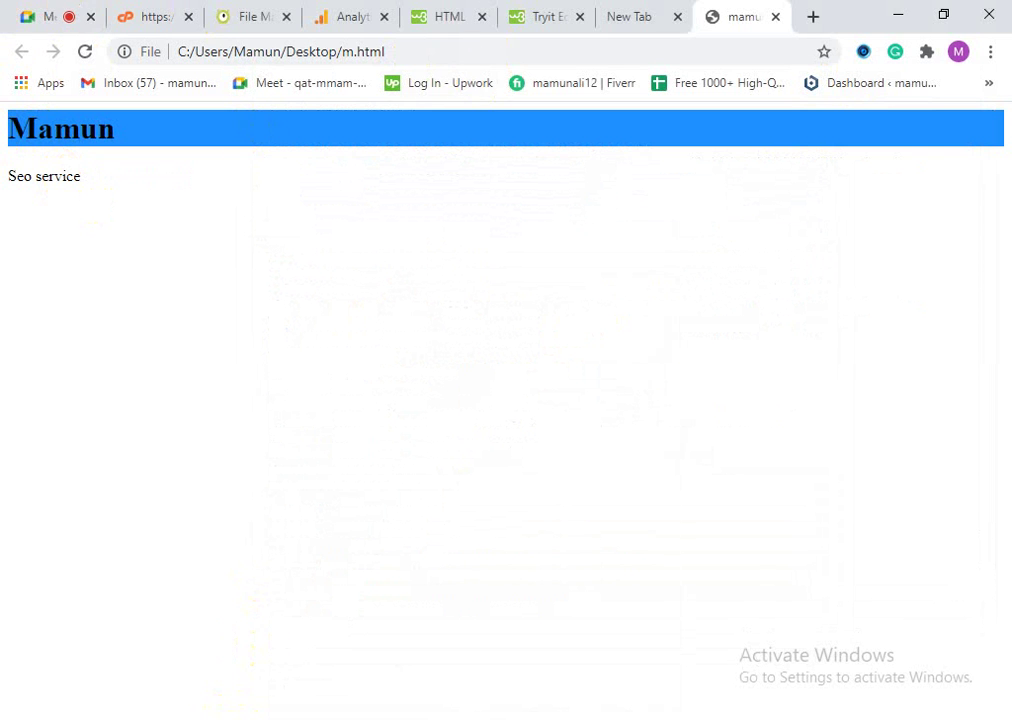
pyautogui.hotkey('alt', 'Tab')
pyautogui.scroll(-1, 634, 552)
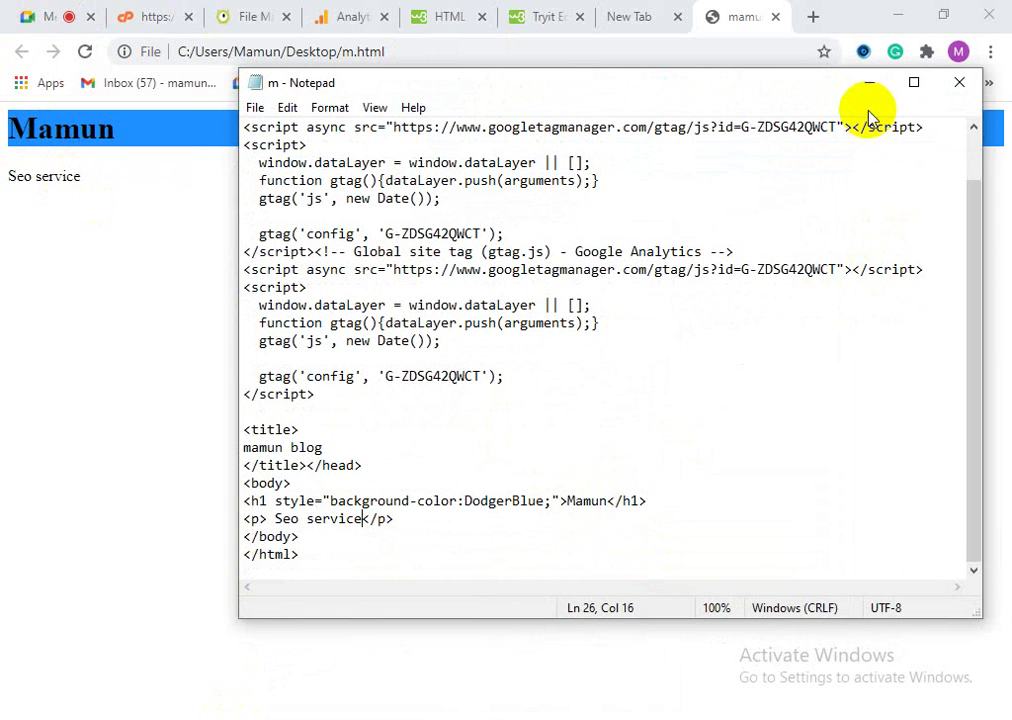
pyautogui.click(869, 82)
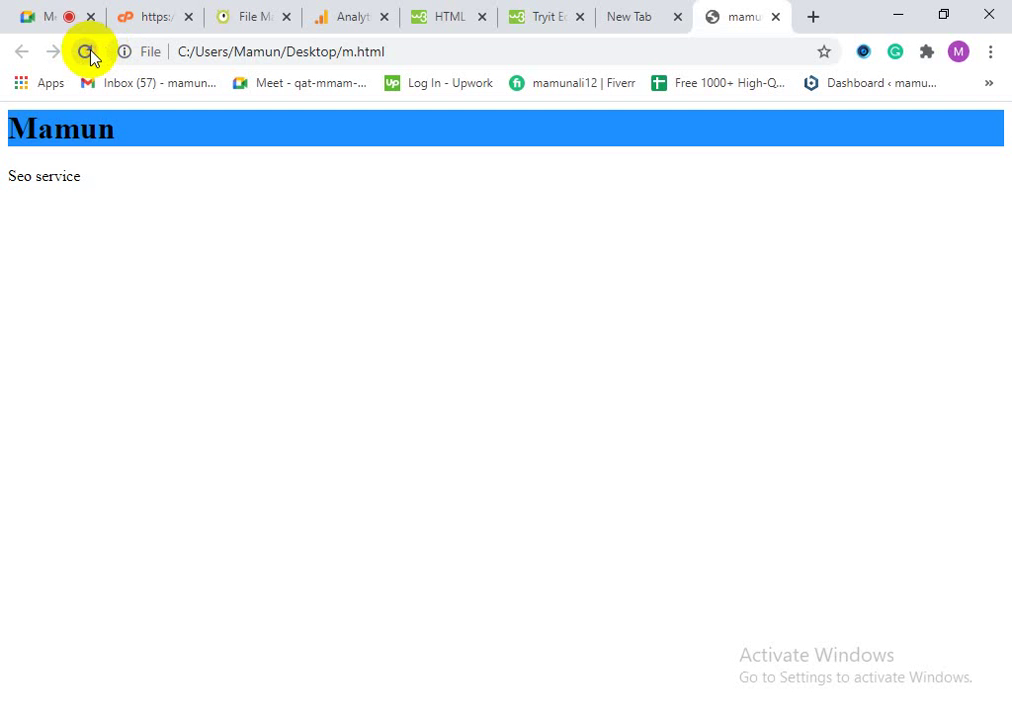
# Step: Close the empty, HTML Colors and Tryit Editor tabs and switch to the hosting control panel
pyautogui.click(655, 14)
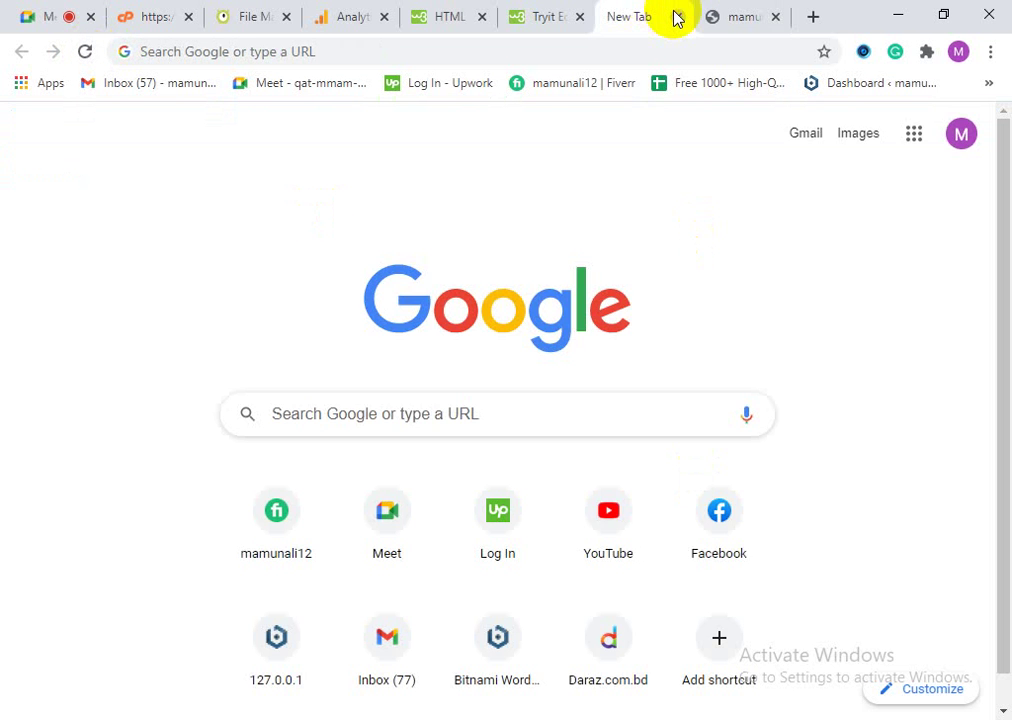
pyautogui.click(677, 17)
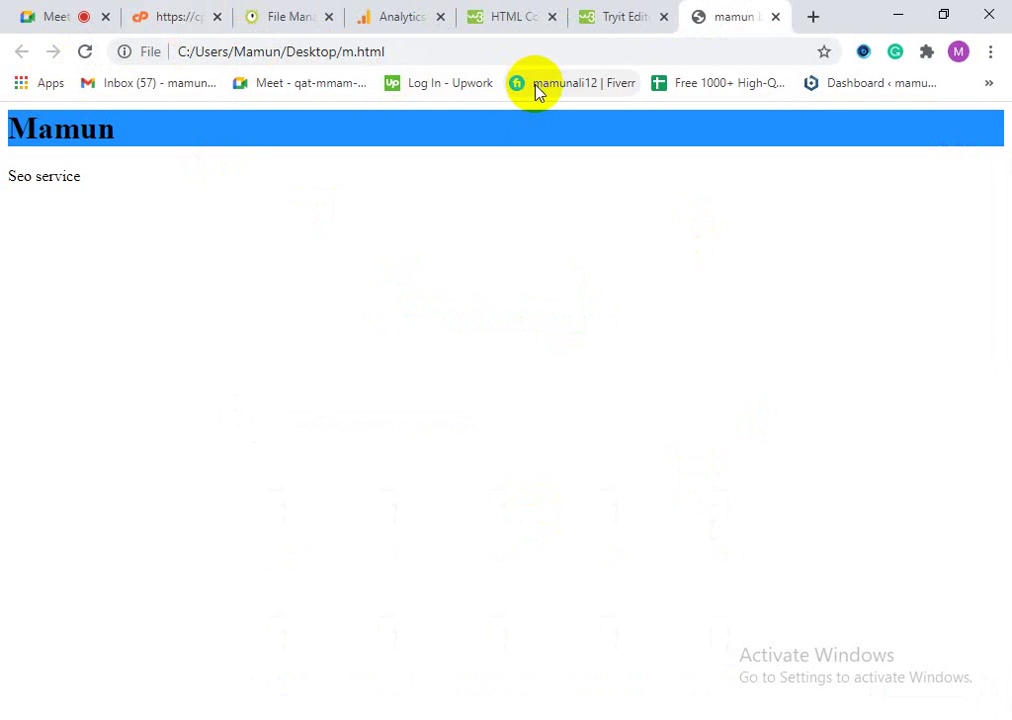
pyautogui.click(597, 12)
pyautogui.click(537, 17)
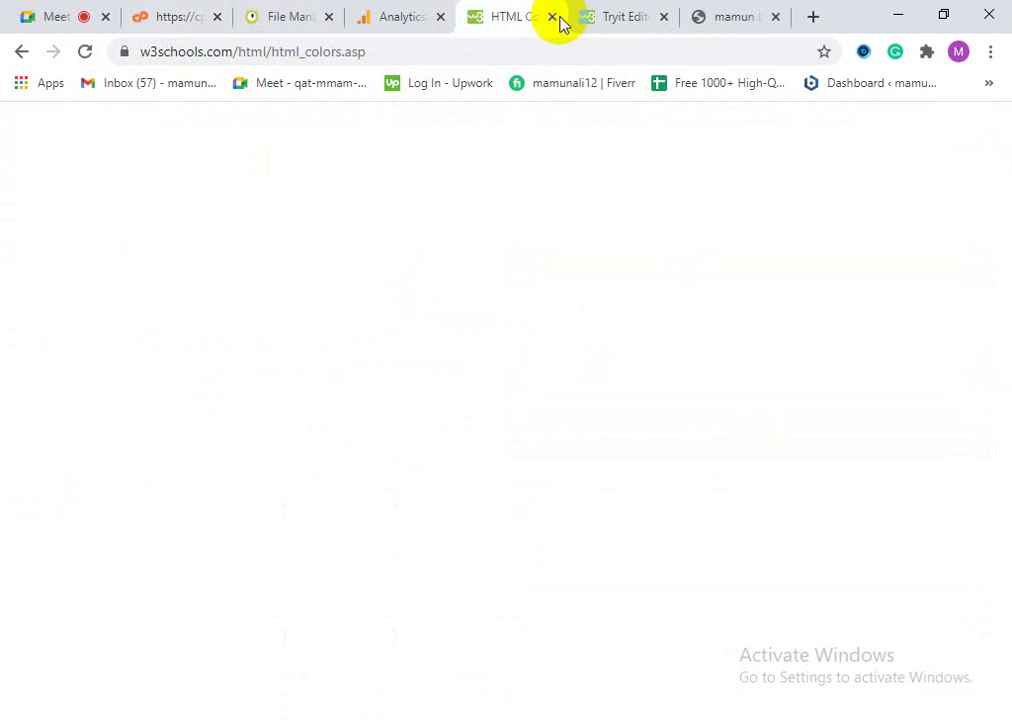
pyautogui.click(553, 18)
pyautogui.click(553, 18)
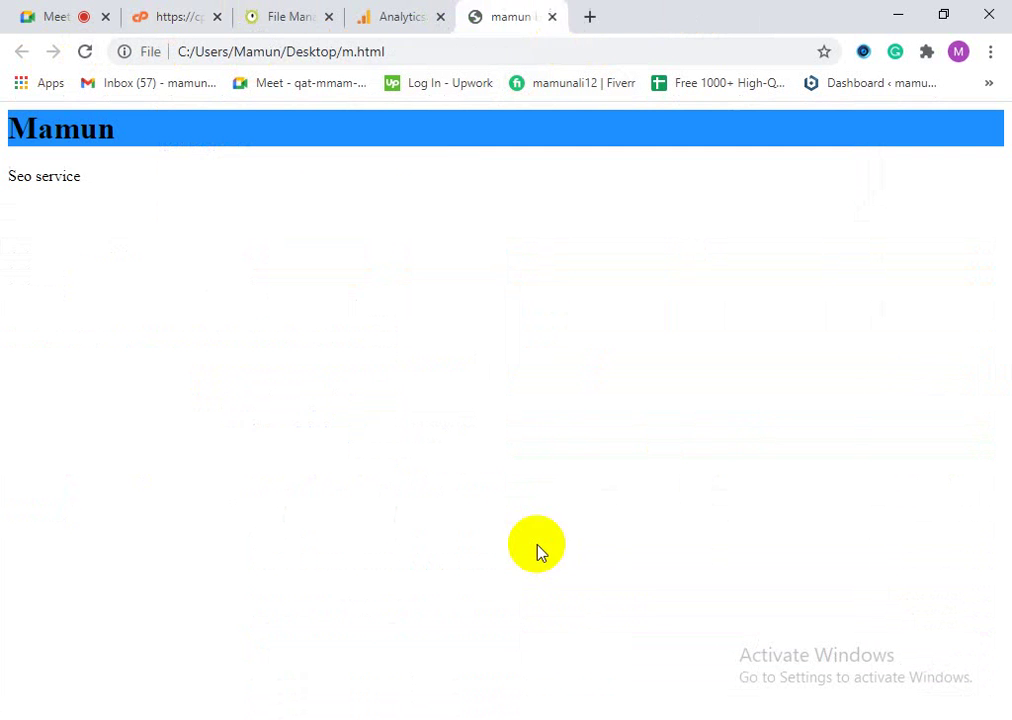
pyautogui.click(208, 12)
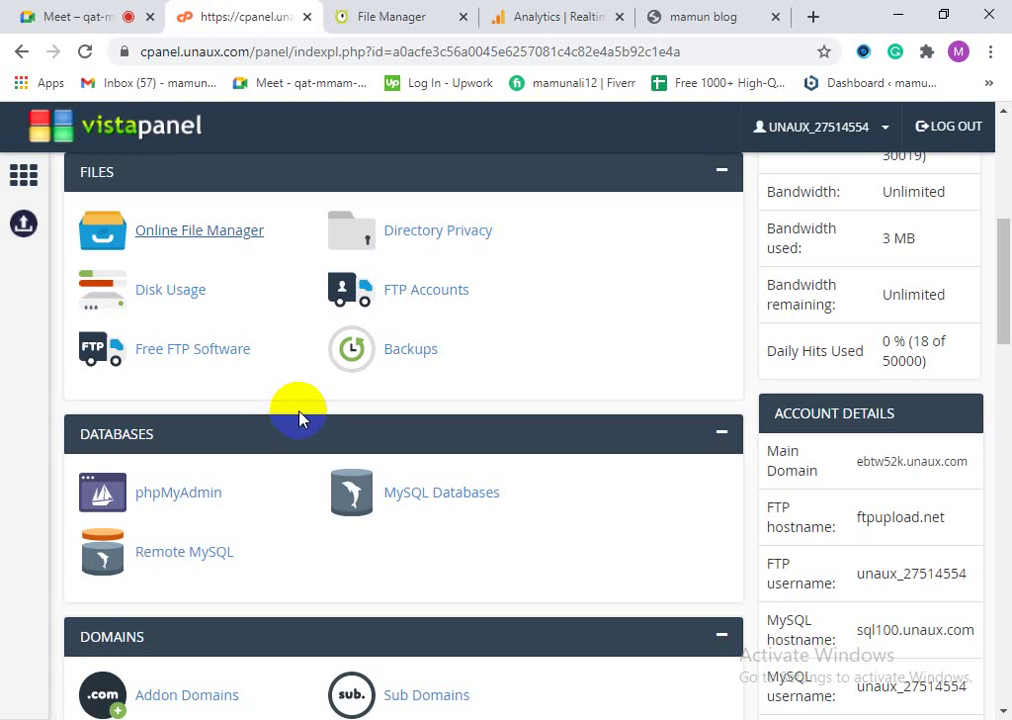
# Step: Open the online file manager and delete the old m.html from htdocs
pyautogui.scroll(2, 84, 413)
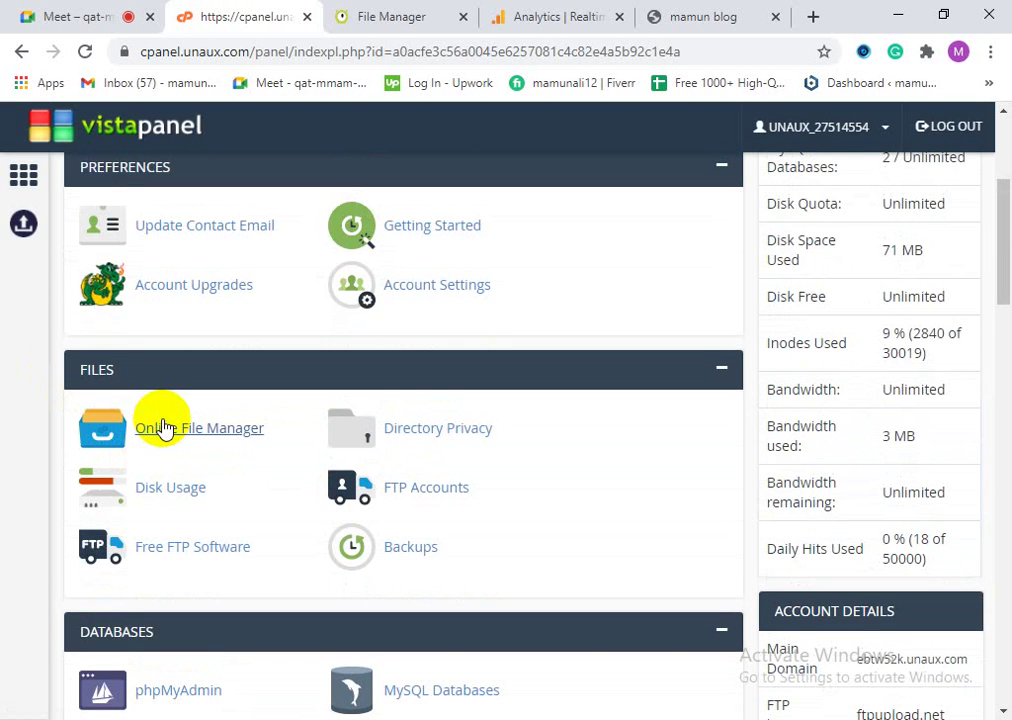
pyautogui.click(160, 428)
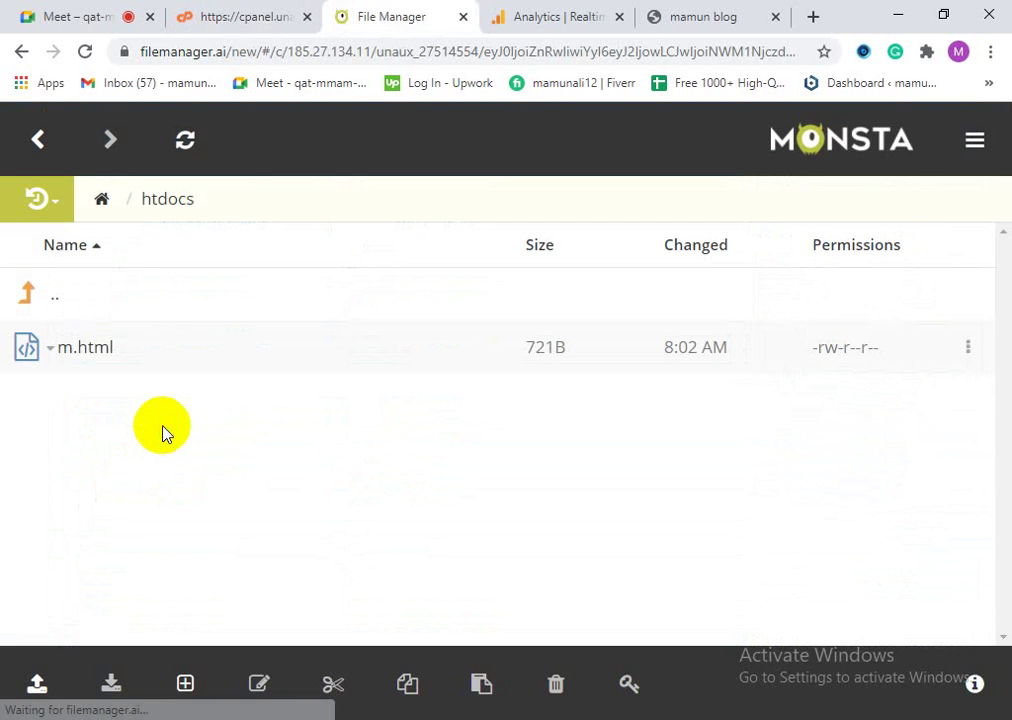
pyautogui.rightClick(72, 354)
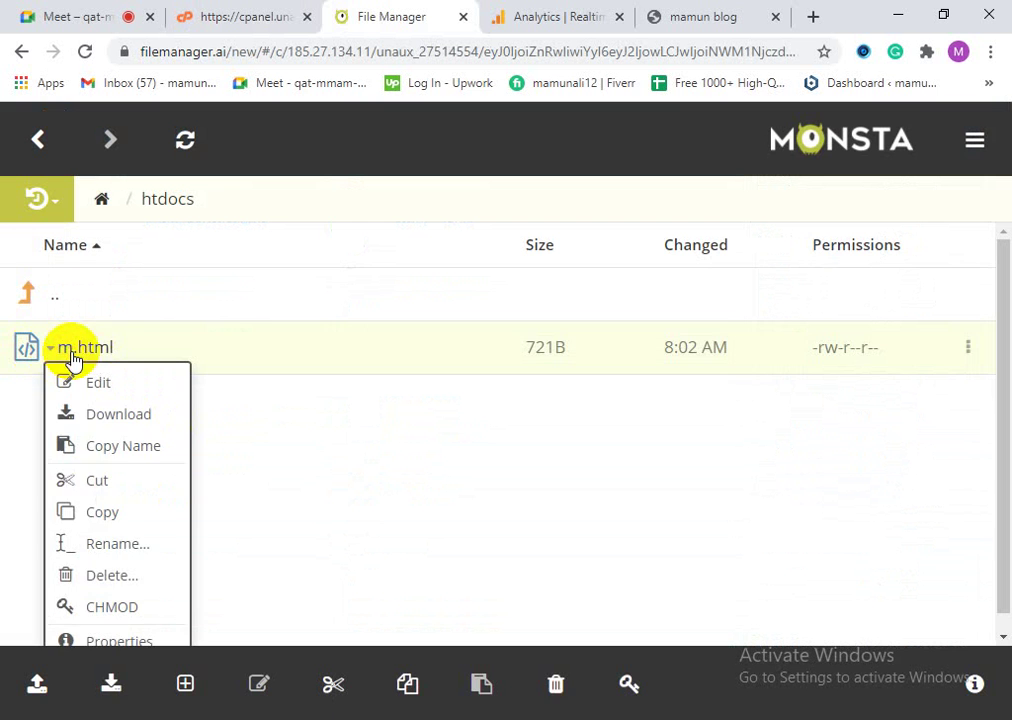
pyautogui.click(133, 576)
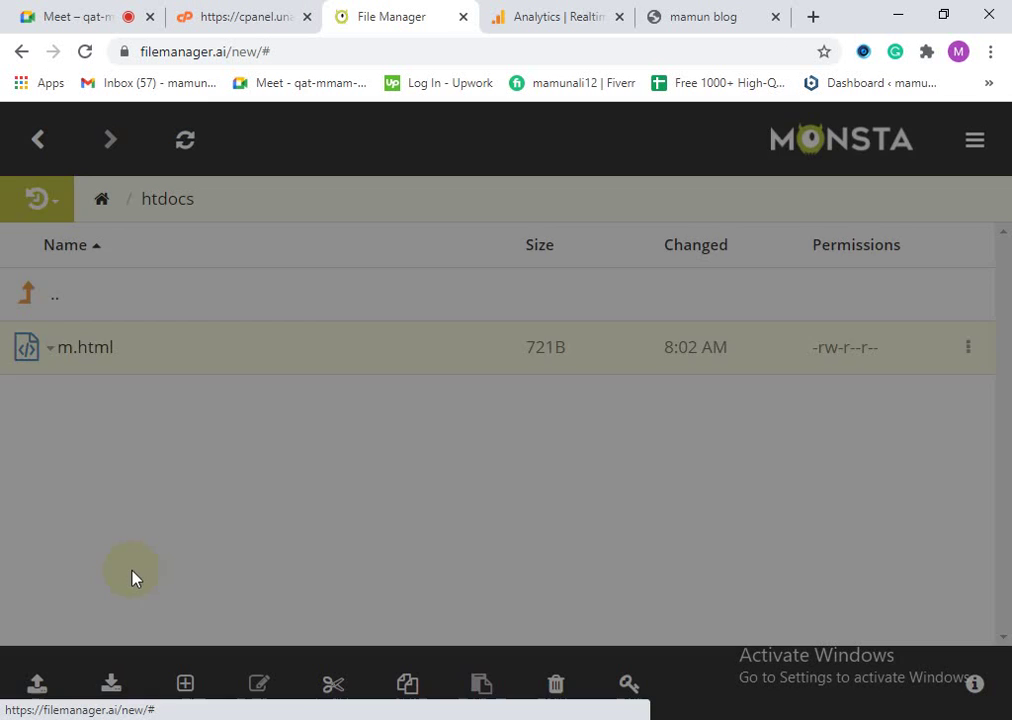
pyautogui.click(727, 275)
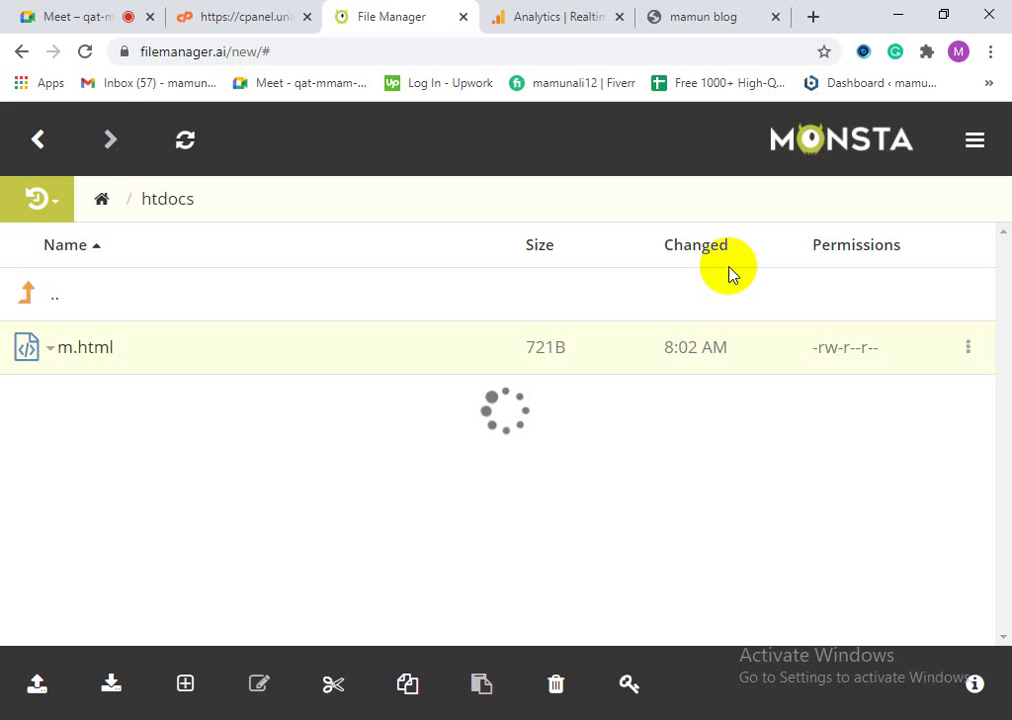
# Step: Upload the local m.html into htdocs as a 795 B file and close the transfer dialog
pyautogui.click(37, 688)
pyautogui.click(91, 566)
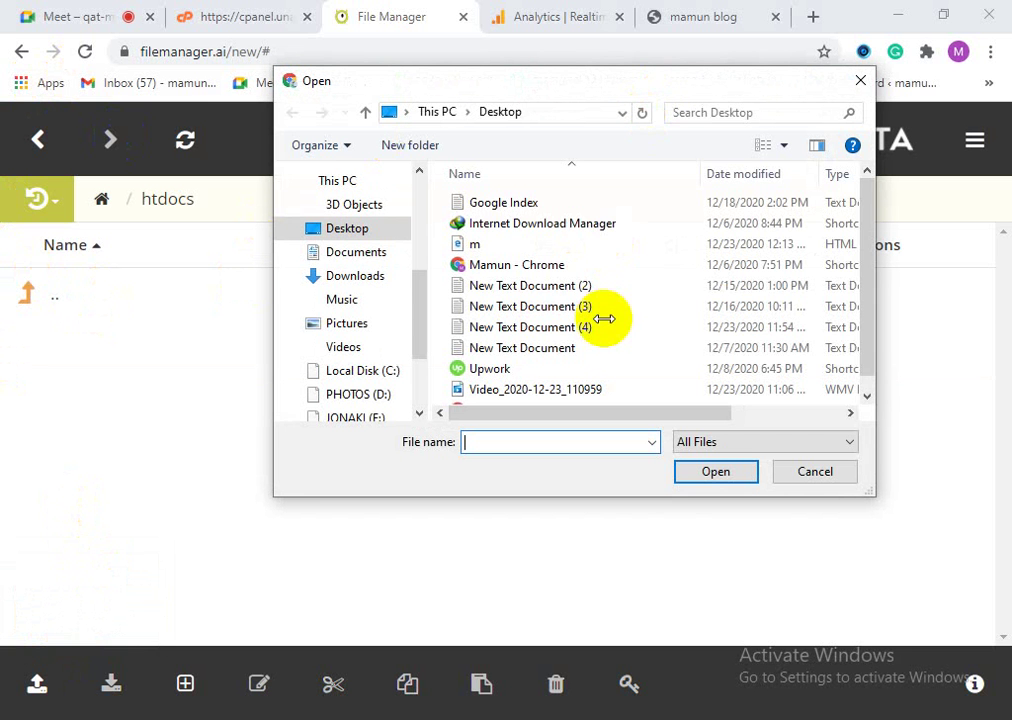
pyautogui.scroll(-1, 866, 214)
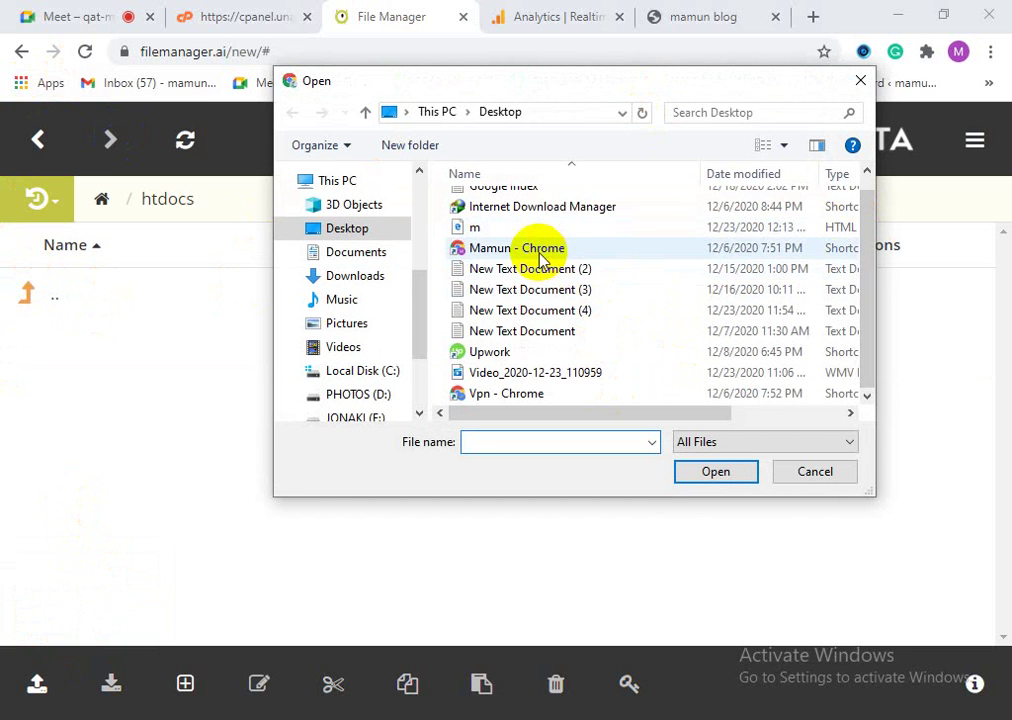
pyautogui.scroll(1, 530, 250)
pyautogui.click(499, 244)
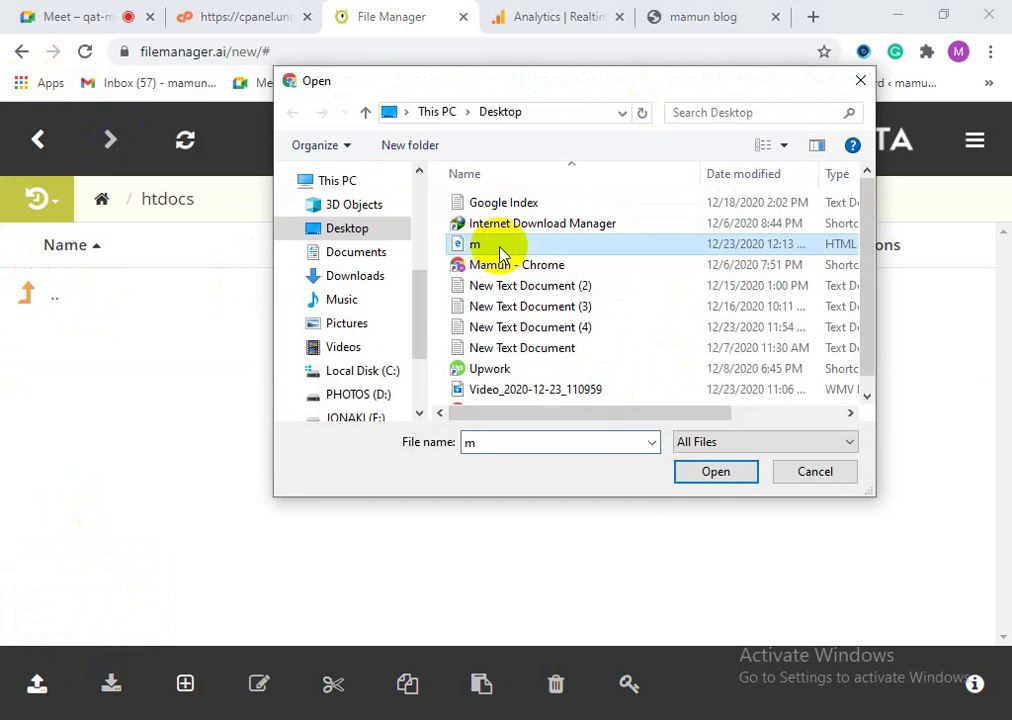
pyautogui.click(712, 472)
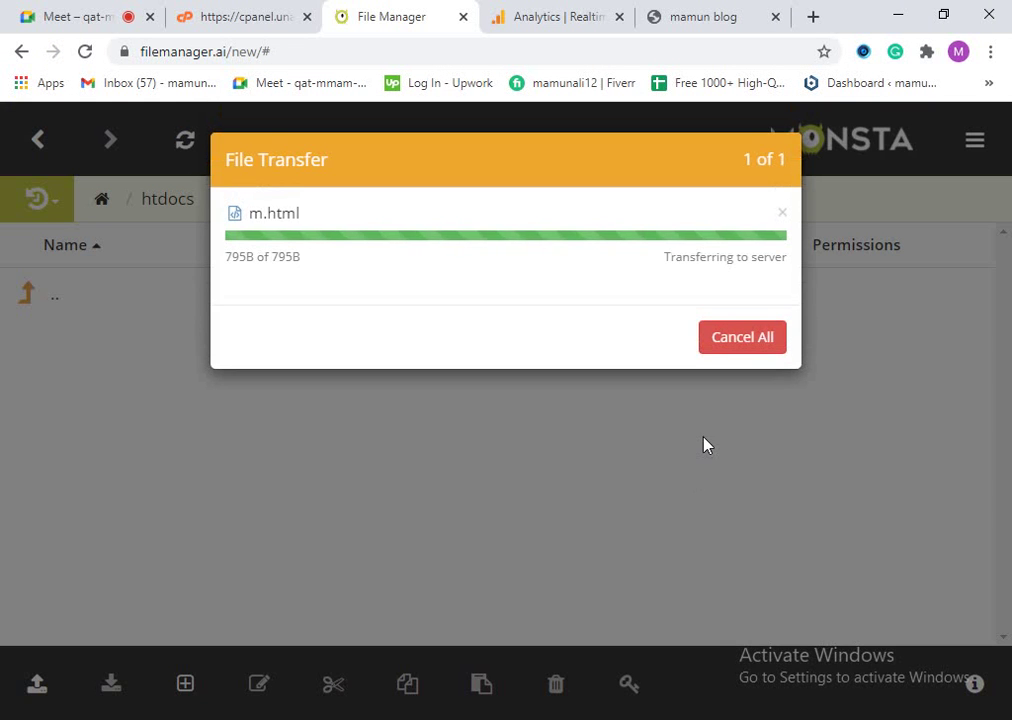
pyautogui.click(706, 443)
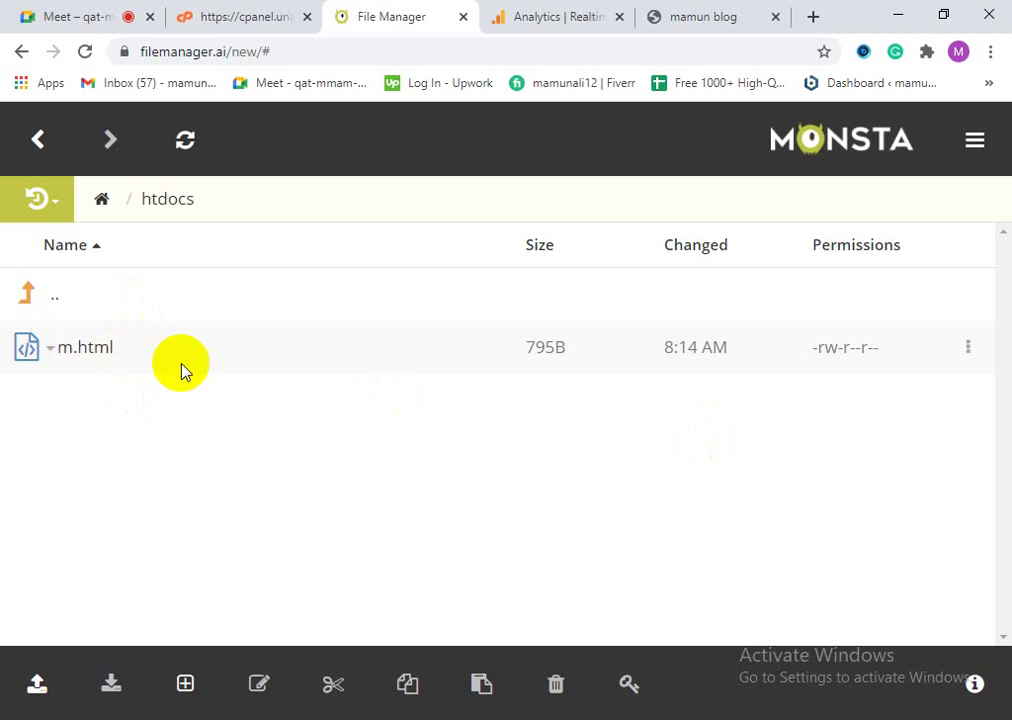
pyautogui.click(653, 11)
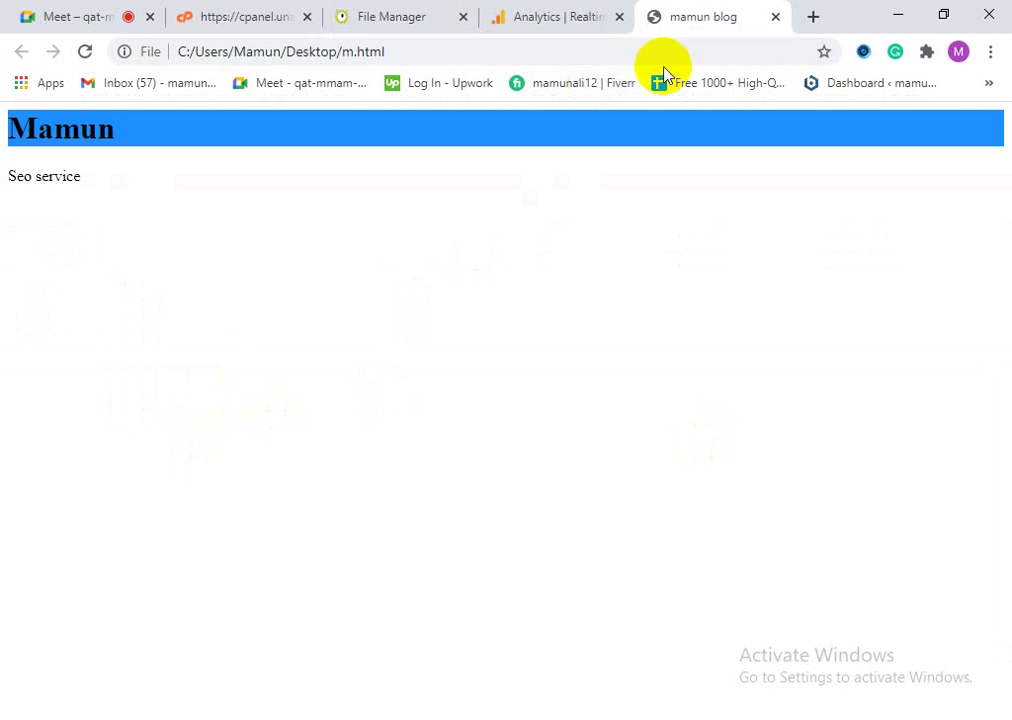
# Step: Check the Analytics Realtime report and close the local m.html preview tab
pyautogui.click(592, 8)
pyautogui.click(418, 9)
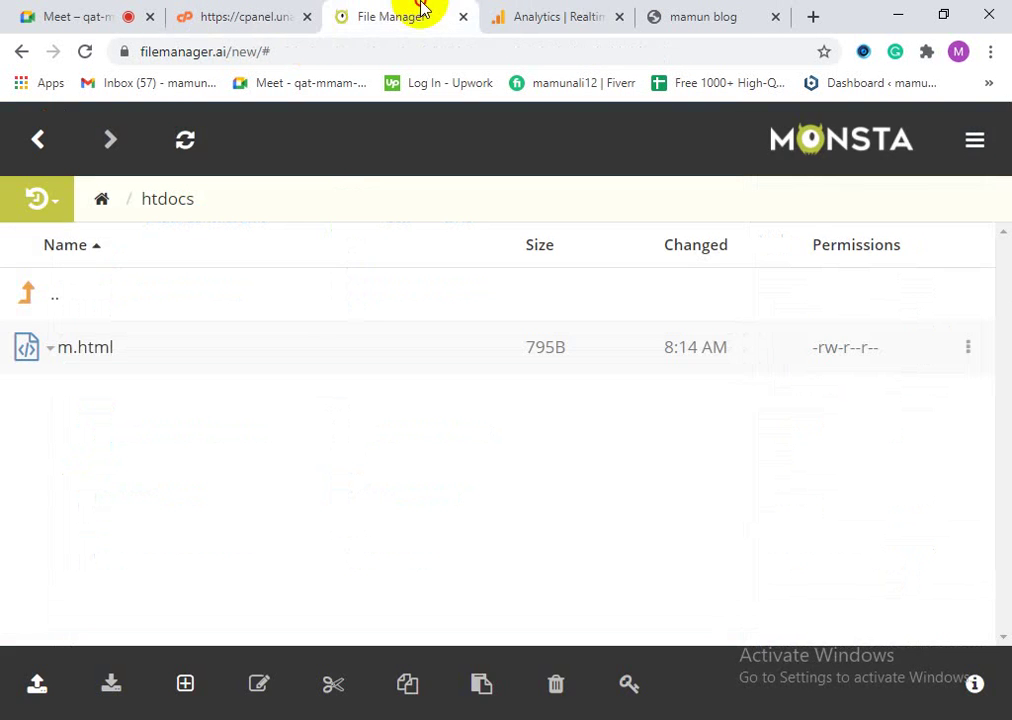
pyautogui.click(585, 8)
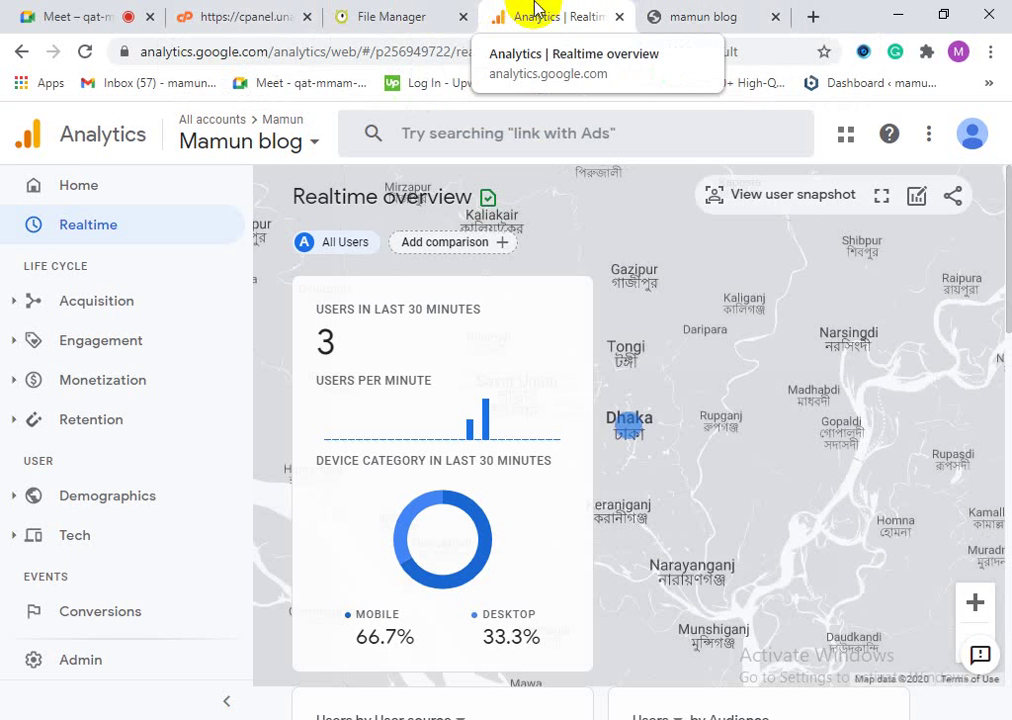
pyautogui.click(673, 18)
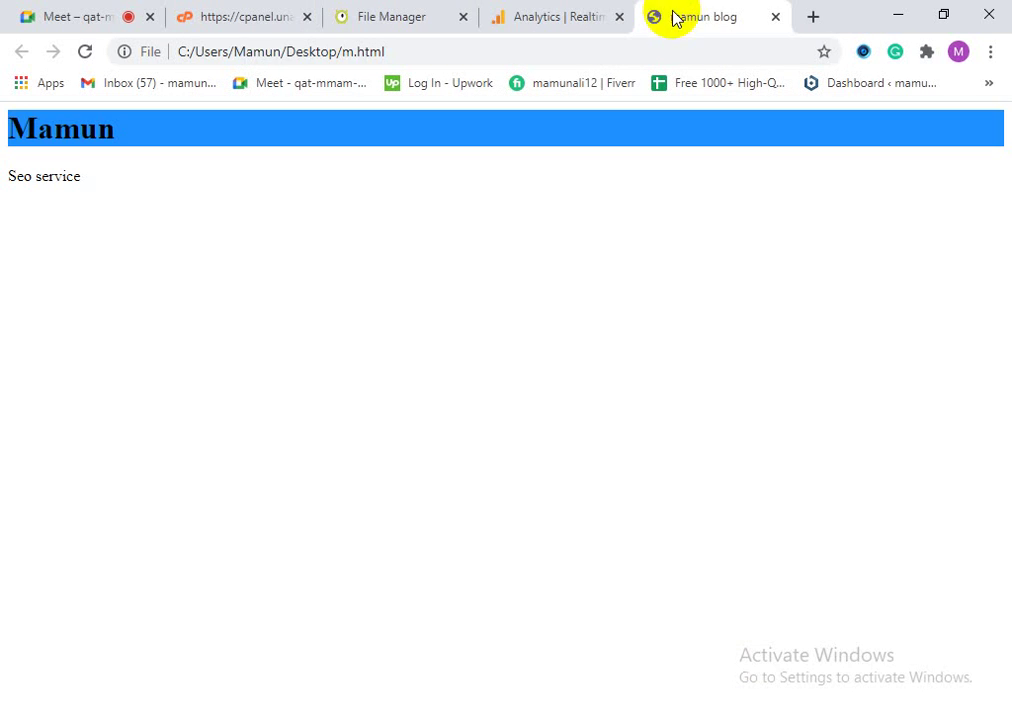
pyautogui.click(775, 18)
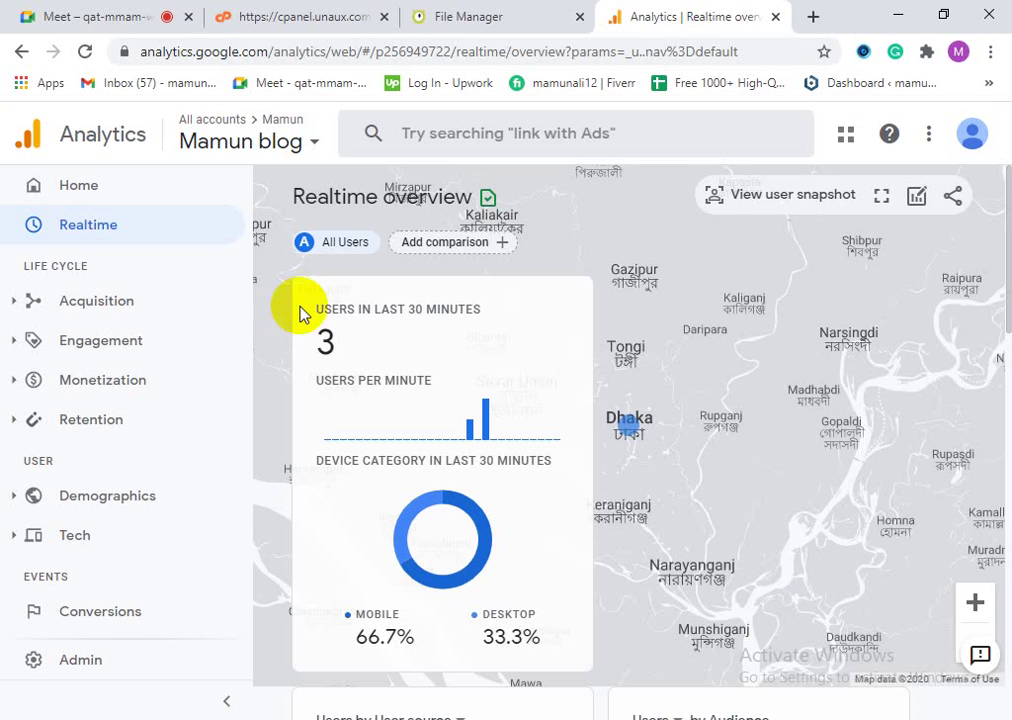
# Step: Copy the live m.html link address from the Meet chat
pyautogui.click(25, 12)
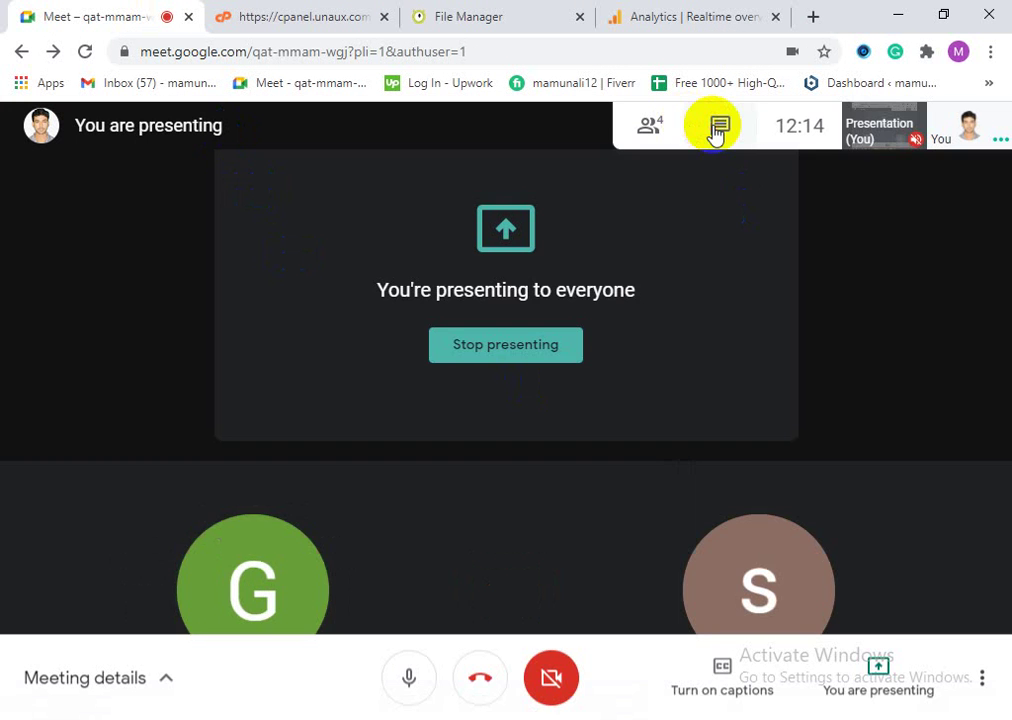
pyautogui.click(714, 133)
pyautogui.rightClick(712, 487)
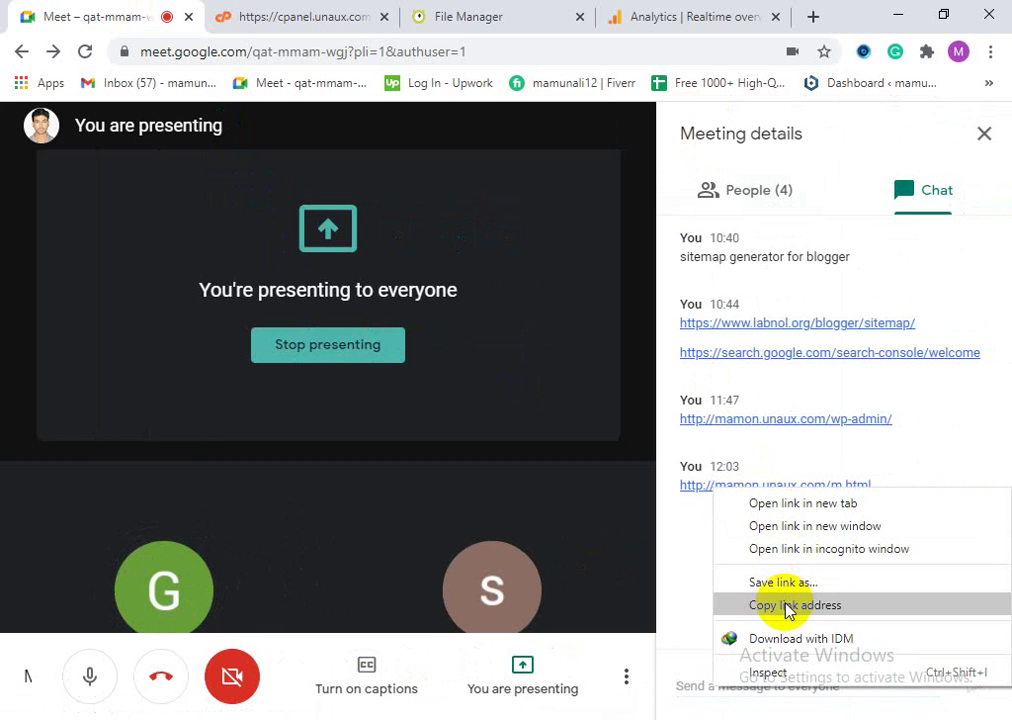
pyautogui.click(727, 605)
pyautogui.click(720, 16)
# Step: Open a new tab and paste the copied link into its address bar
pyautogui.click(413, 52)
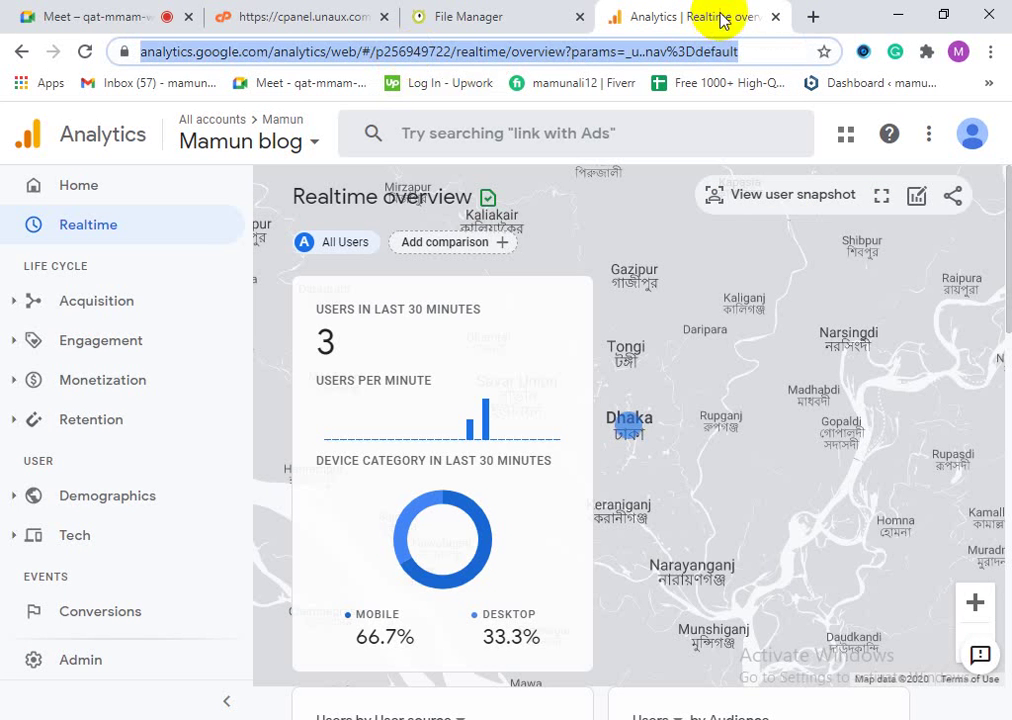
pyautogui.click(813, 16)
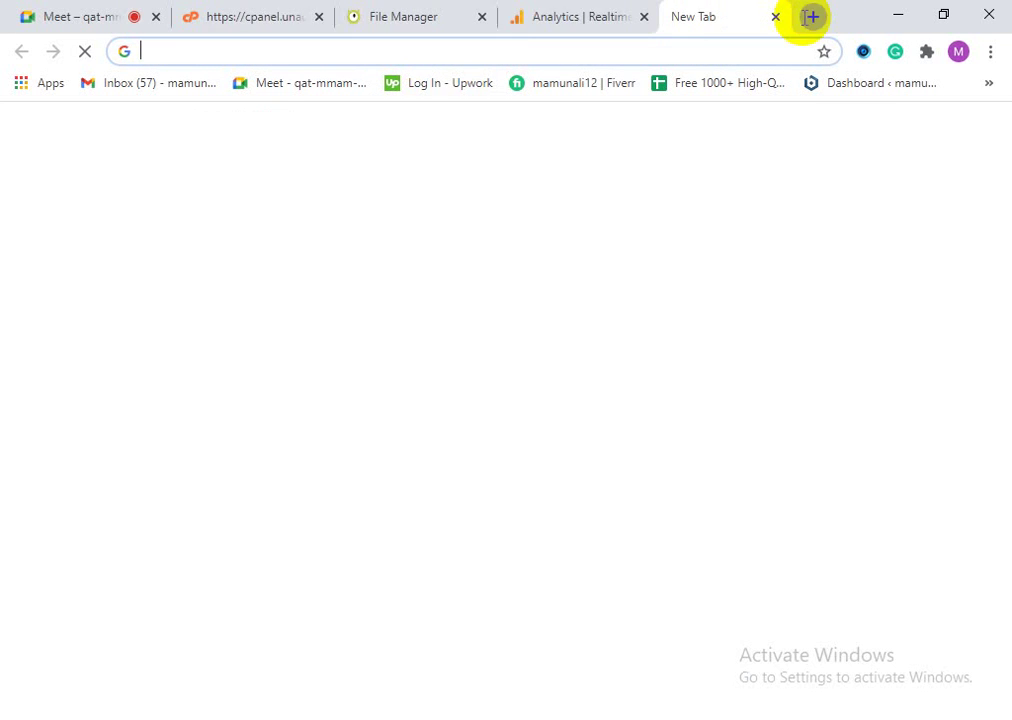
pyautogui.rightClick(493, 52)
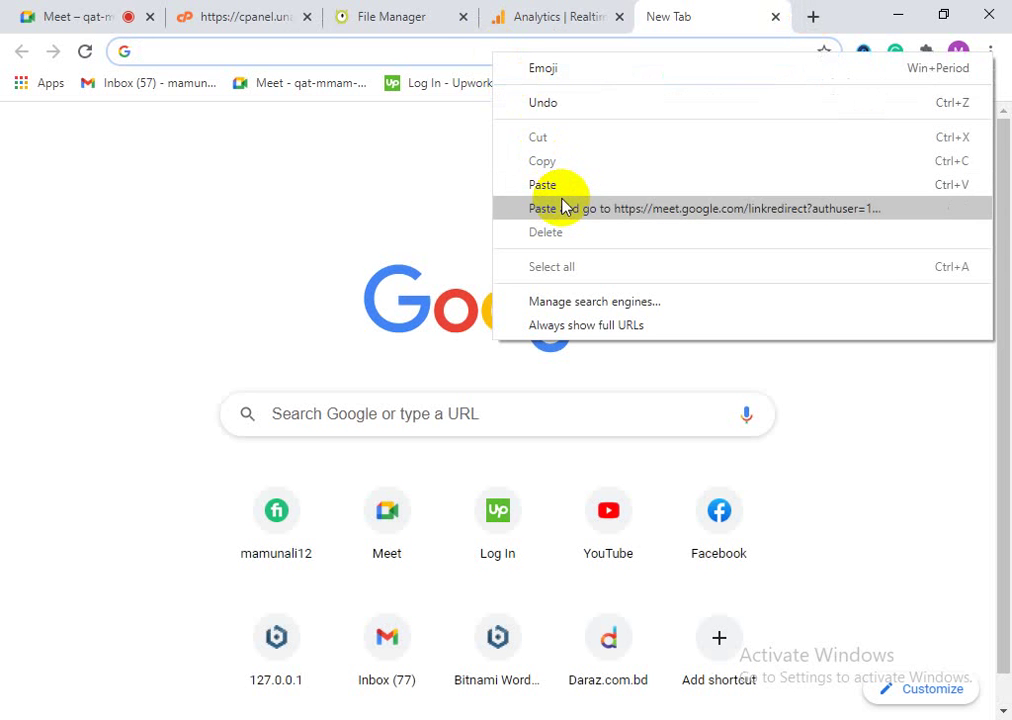
pyautogui.click(555, 188)
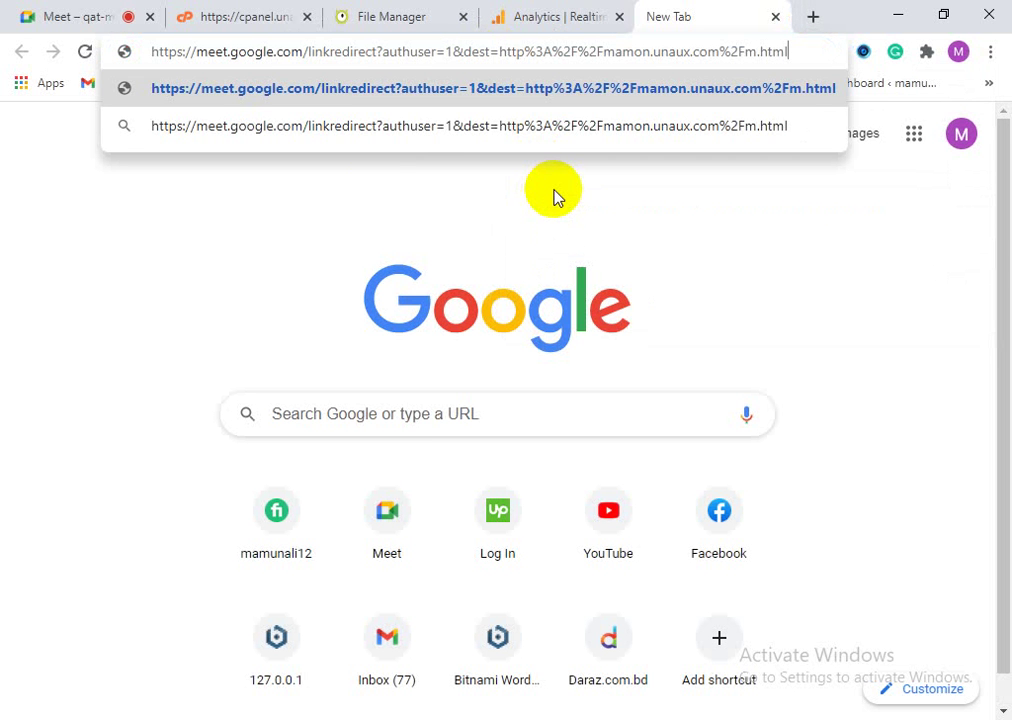
# Step: Copy the m.html link text from the Meet chat and load mamon.unaux.com/m.html with Paste and go
pyautogui.click(68, 10)
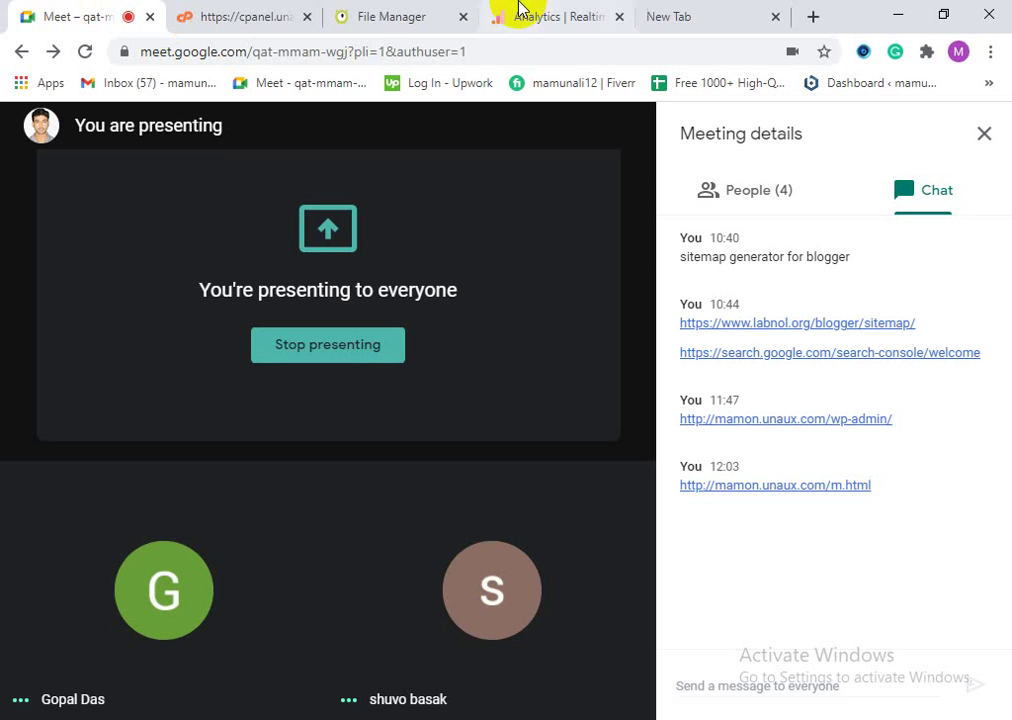
pyautogui.moveTo(893, 484); pyautogui.dragTo(679, 482)
pyautogui.rightClick(727, 490)
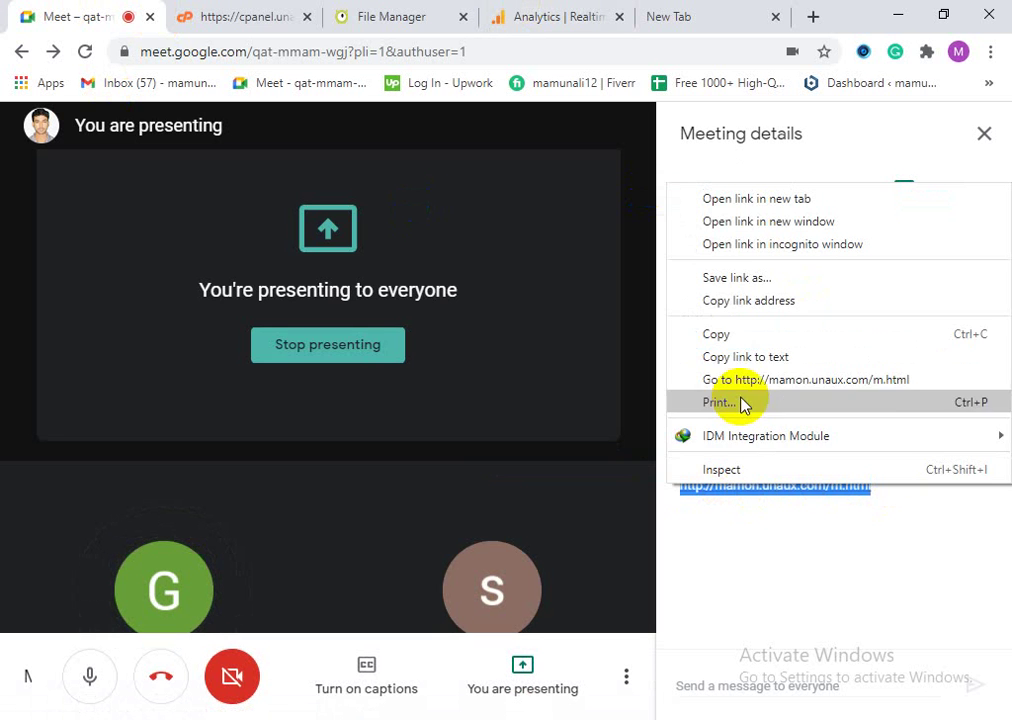
pyautogui.click(748, 300)
pyautogui.click(718, 11)
pyautogui.hotkey('ctrl', 'v')
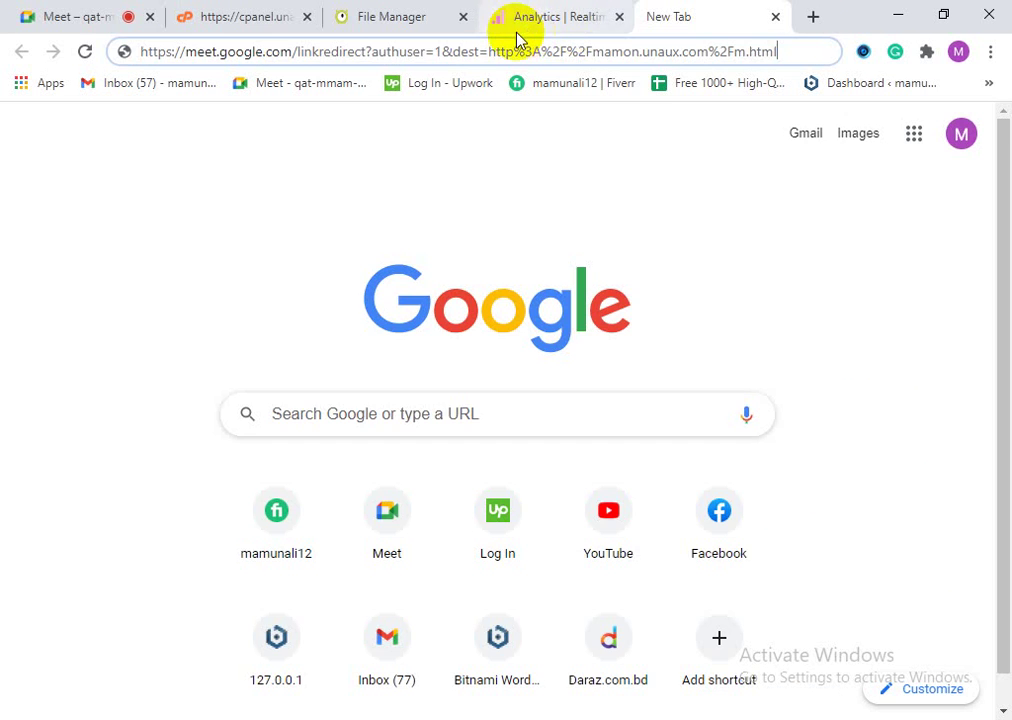
pyautogui.click(515, 51)
pyautogui.rightClick(522, 52)
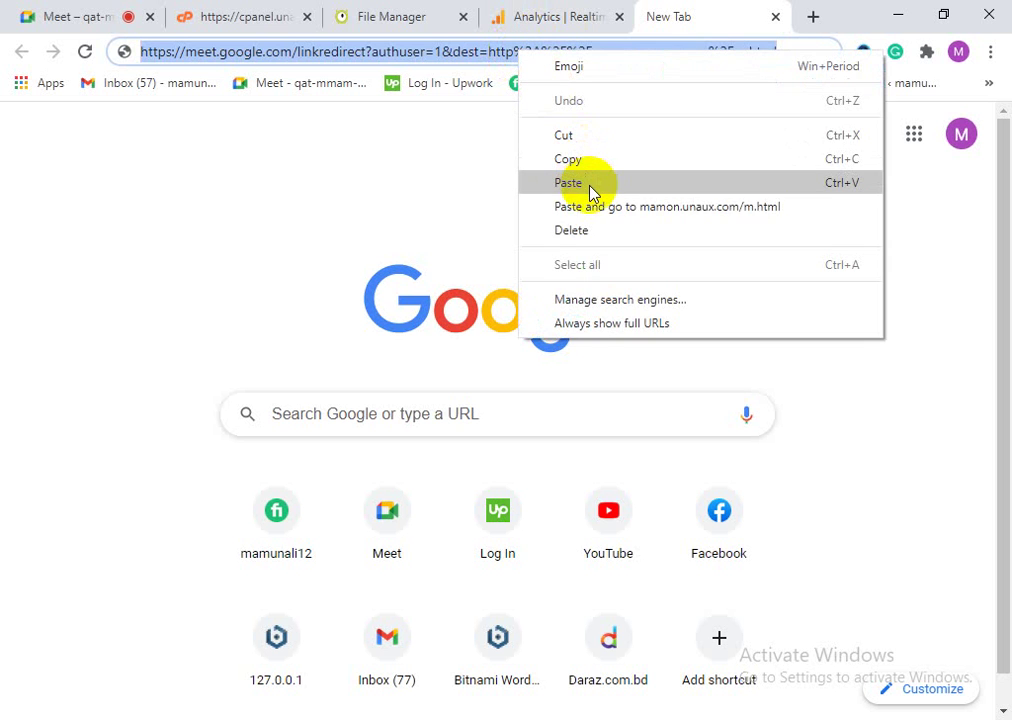
pyautogui.click(596, 206)
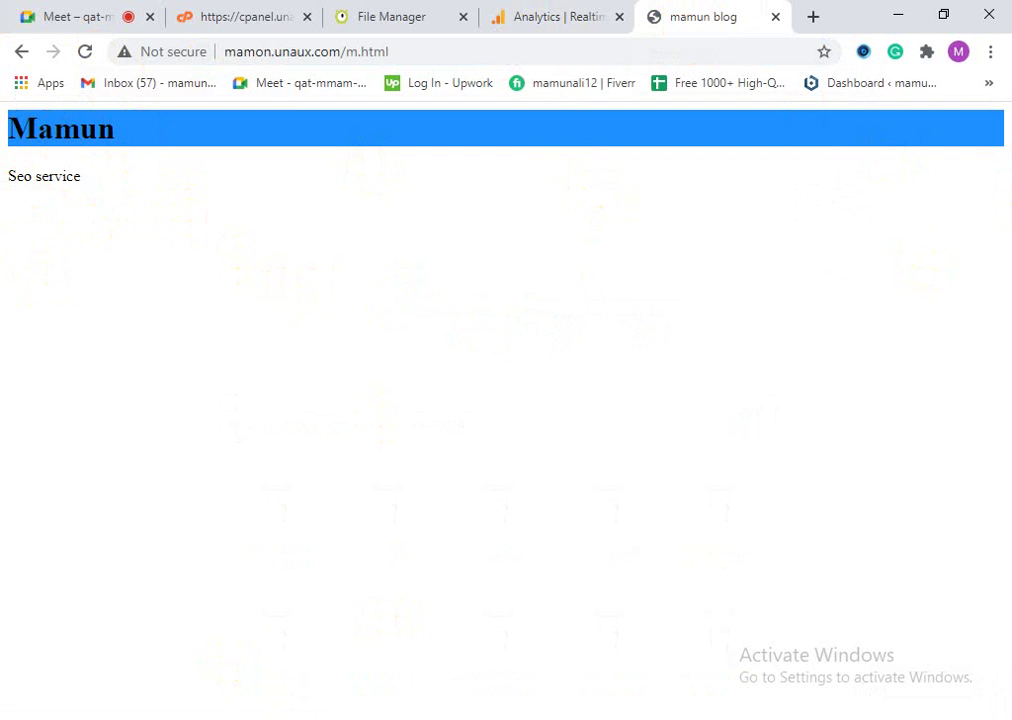
# Step: Open the live page's HTML source and compare it with the local m.html in Notepad
pyautogui.rightClick(302, 258)
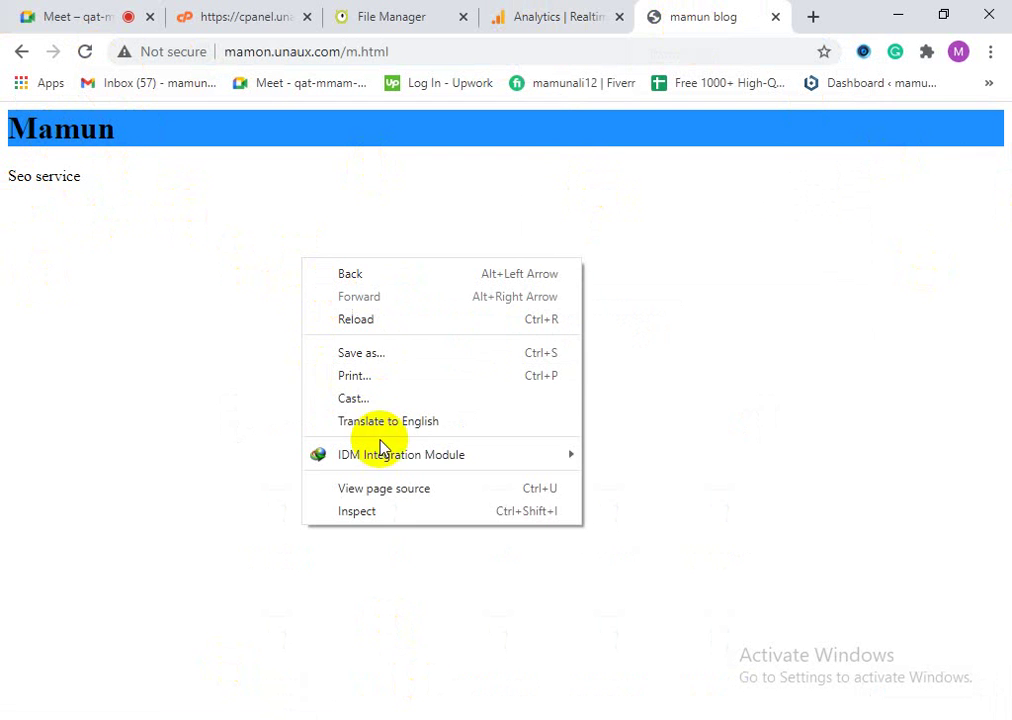
pyautogui.click(383, 490)
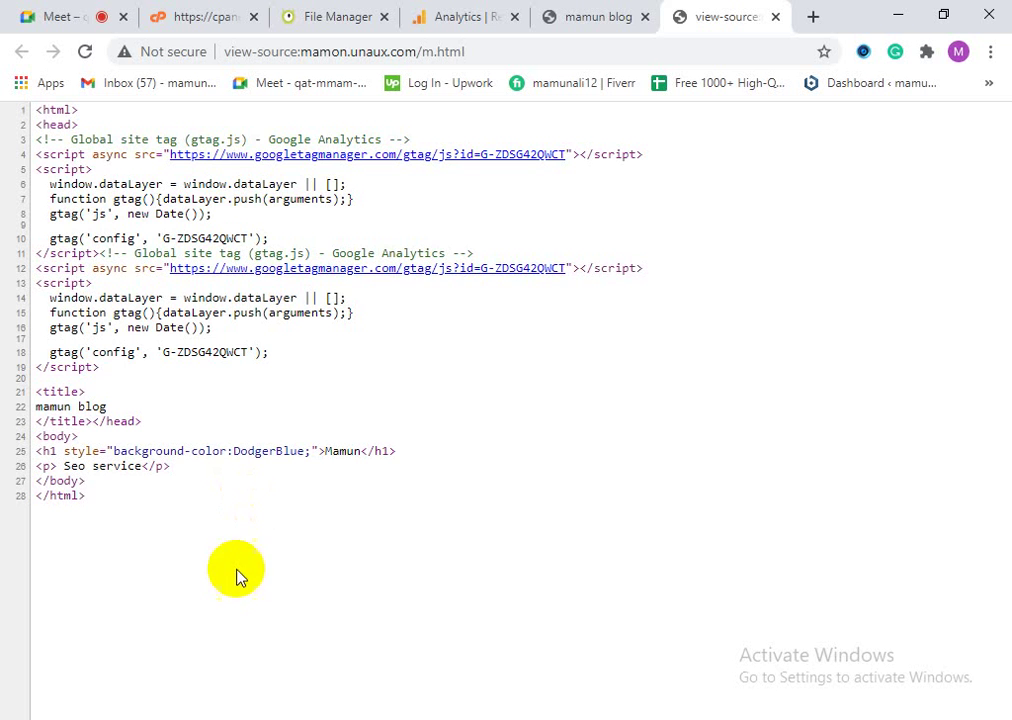
pyautogui.moveTo(36, 110); pyautogui.dragTo(130, 446)
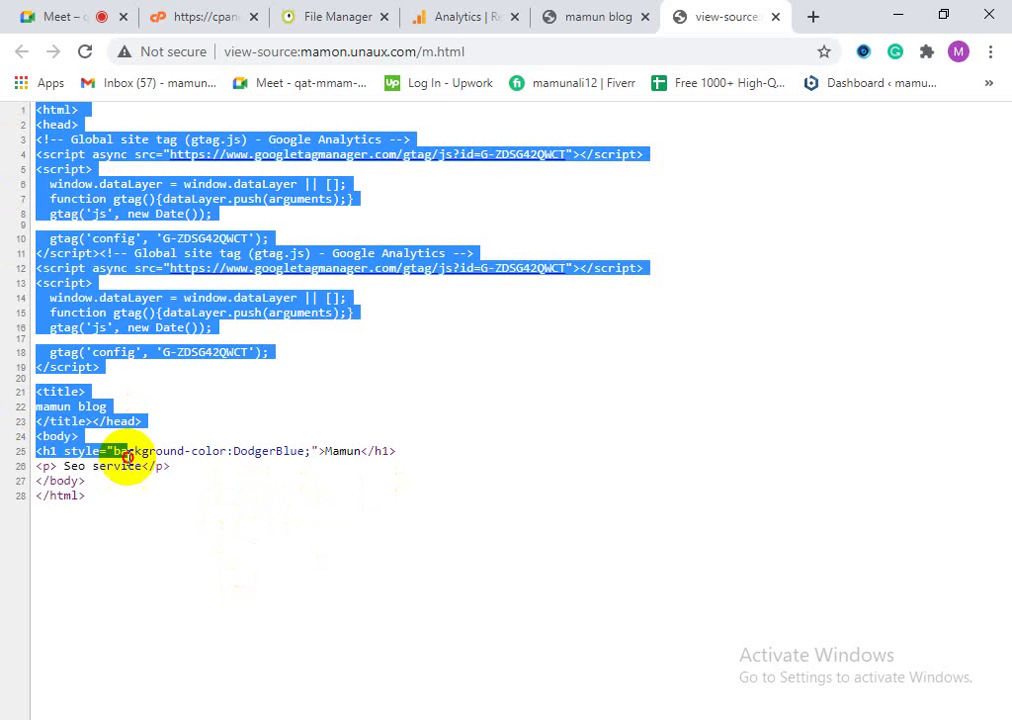
pyautogui.click(136, 515)
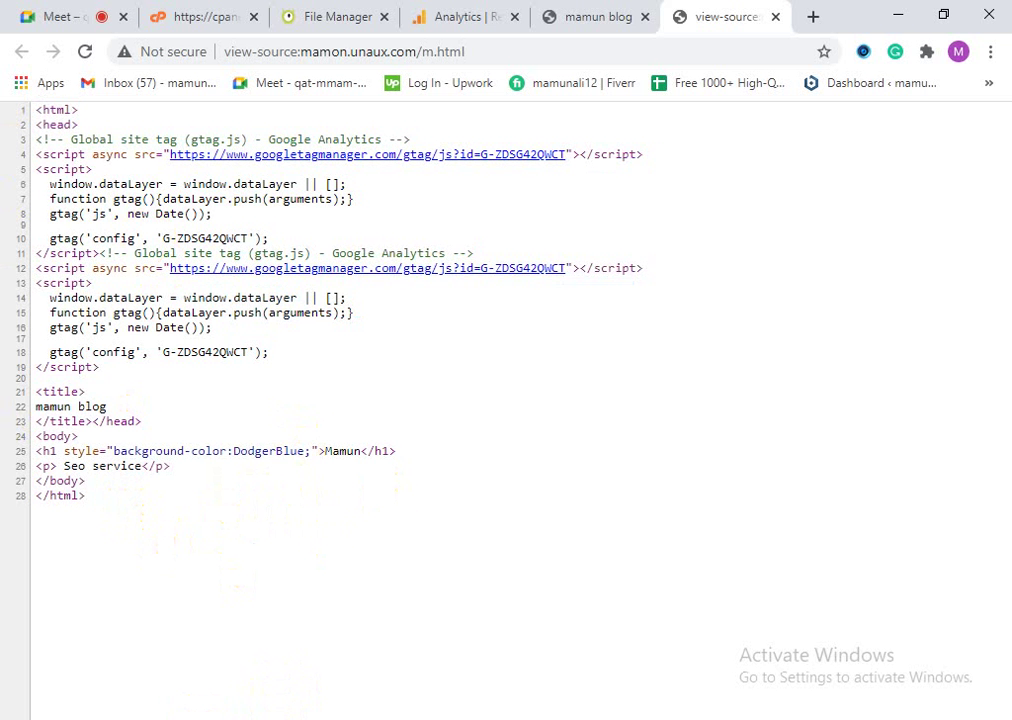
pyautogui.hotkey('alt', 'Tab')
pyautogui.scroll(1, 395, 400)
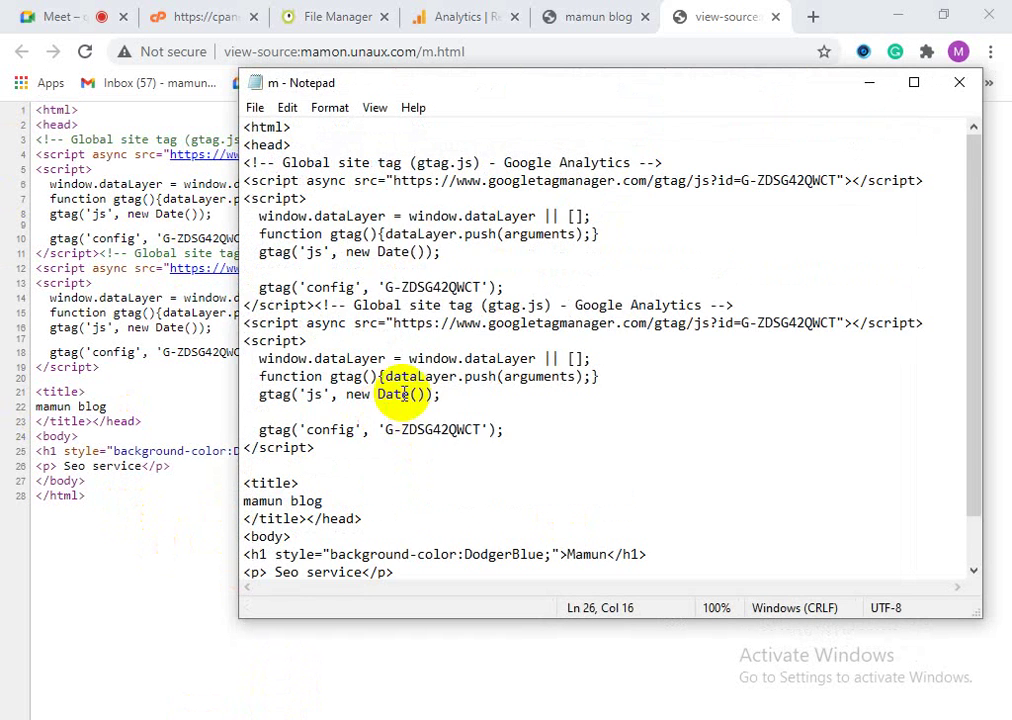
pyautogui.click(155, 508)
pyautogui.hotkey('alt', 'Tab')
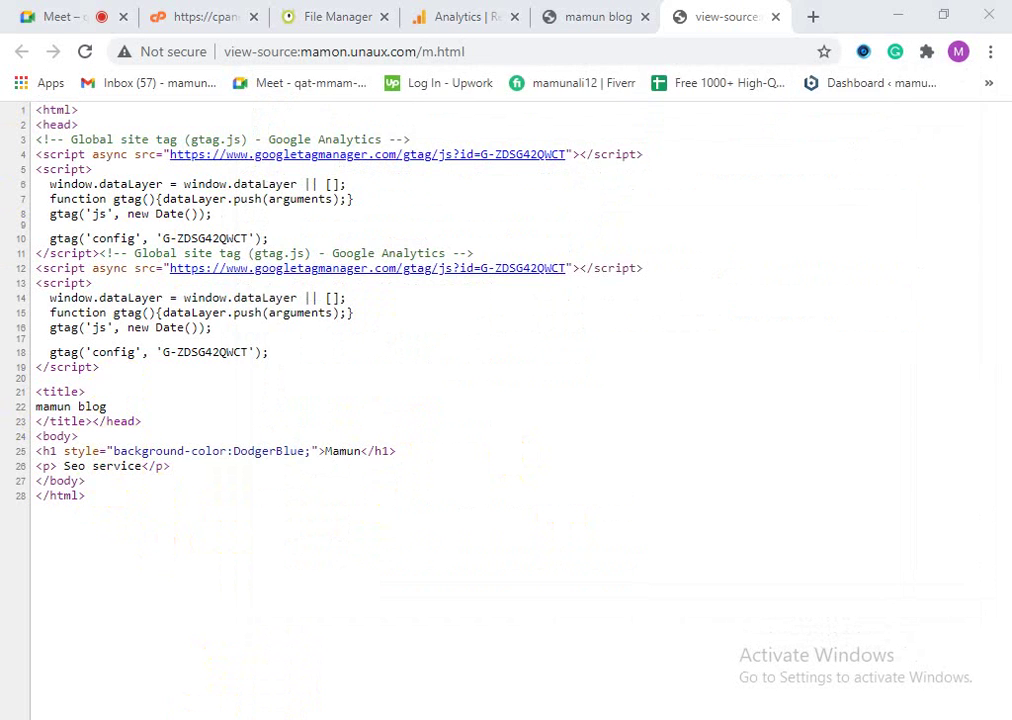
pyautogui.click(90, 515)
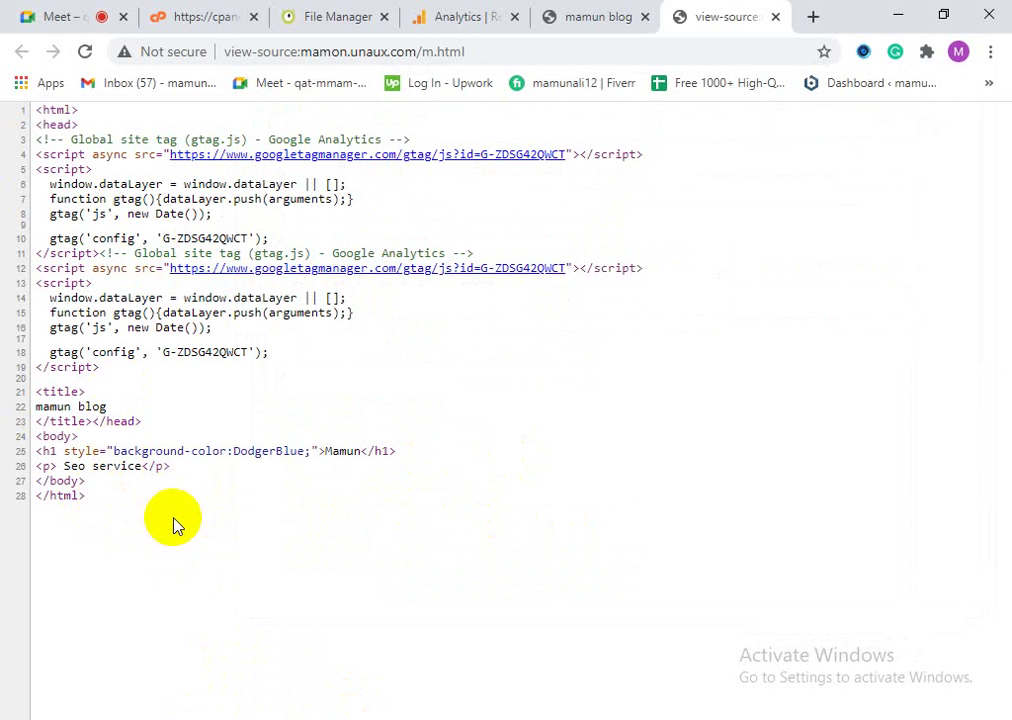
# Step: Select source lines 3–26 on the live page and the duplicated tracking code in Notepad
pyautogui.moveTo(276, 474); pyautogui.dragTo(312, 571)
pyautogui.hotkey('alt', 'Tab')
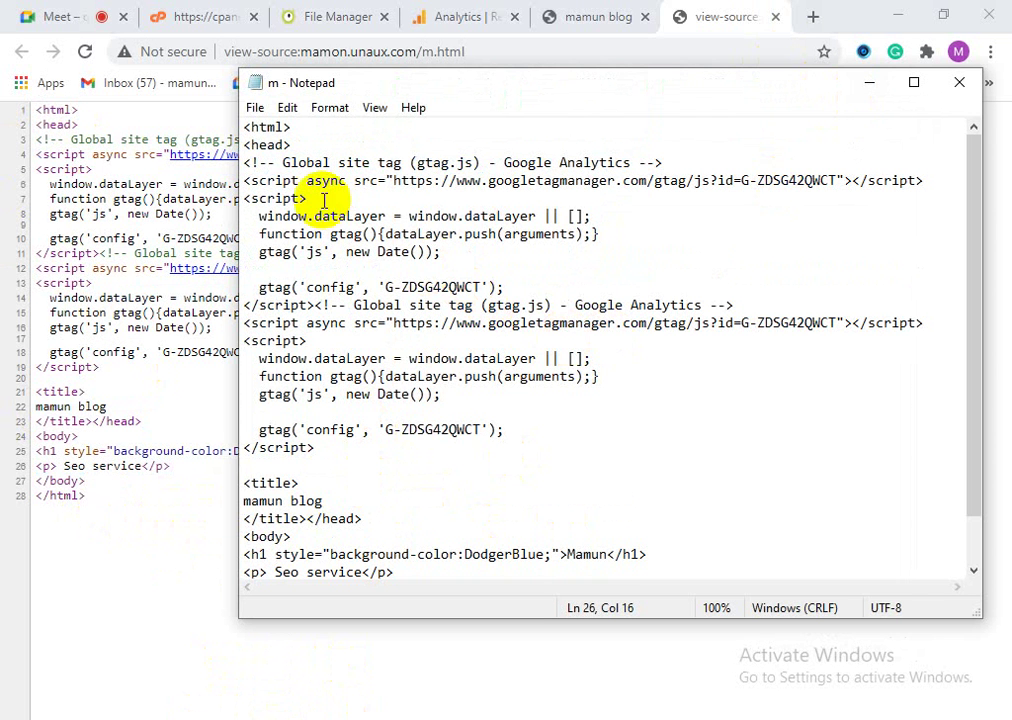
pyautogui.moveTo(247, 163); pyautogui.dragTo(460, 397)
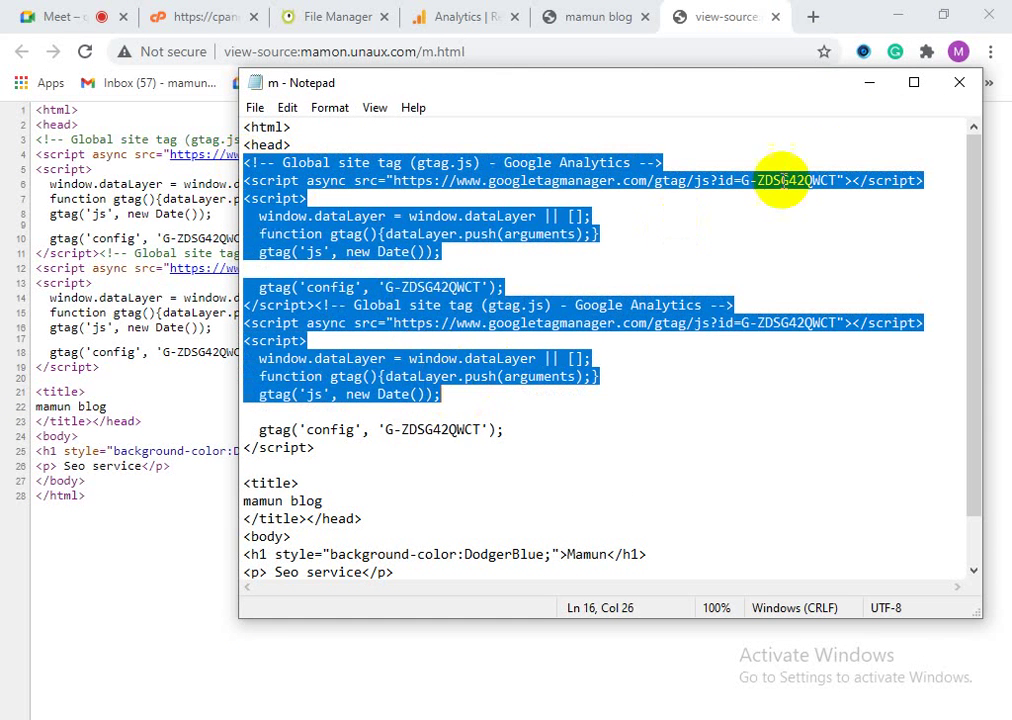
pyautogui.click(869, 83)
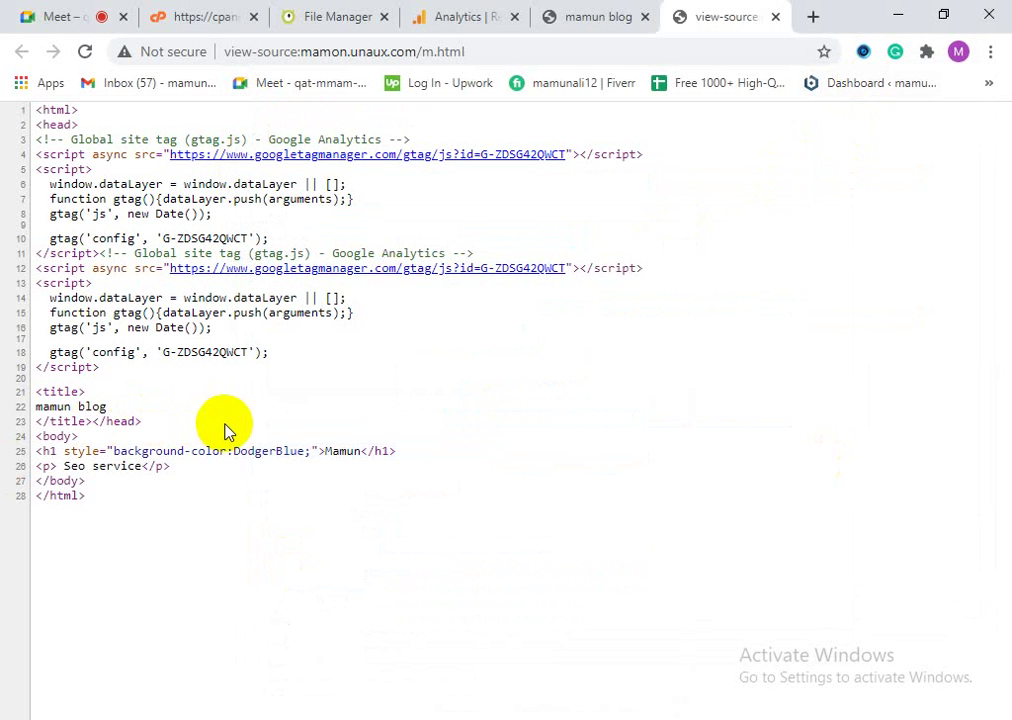
pyautogui.rightClick(372, 392)
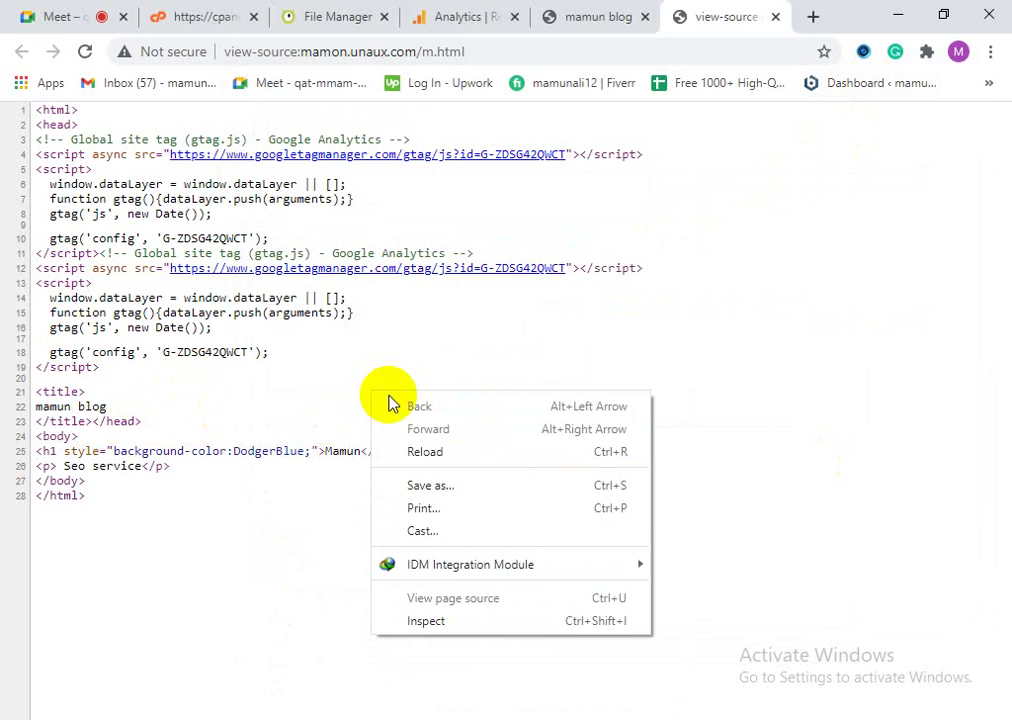
pyautogui.click(323, 430)
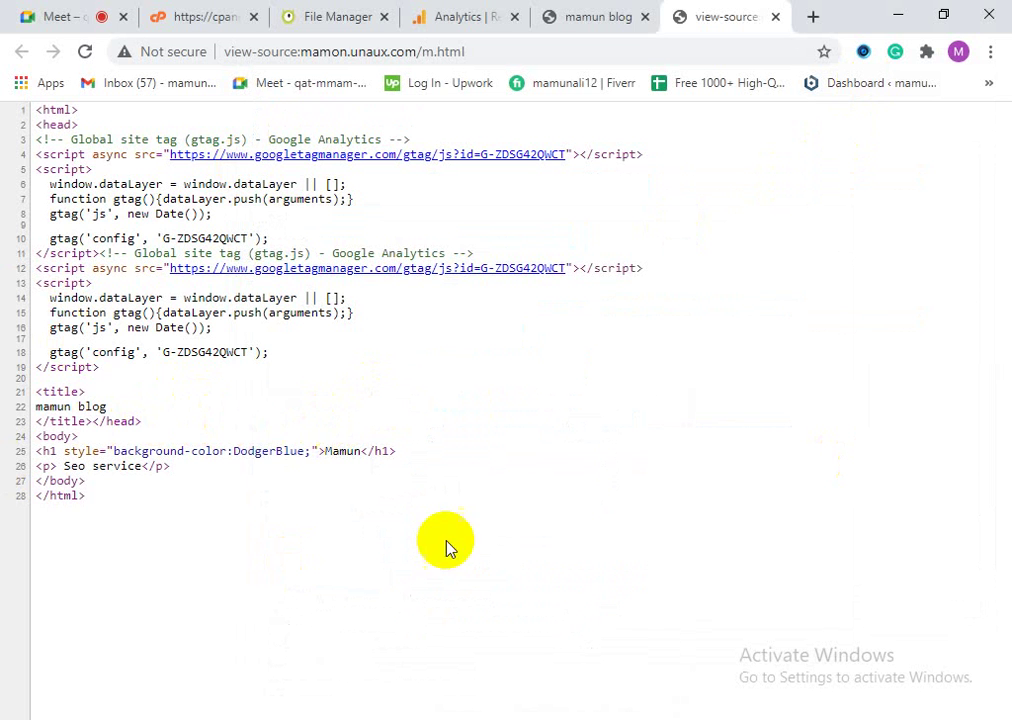
# Step: Reload the rendered mamun blog page and close its page-source tab
pyautogui.click(599, 12)
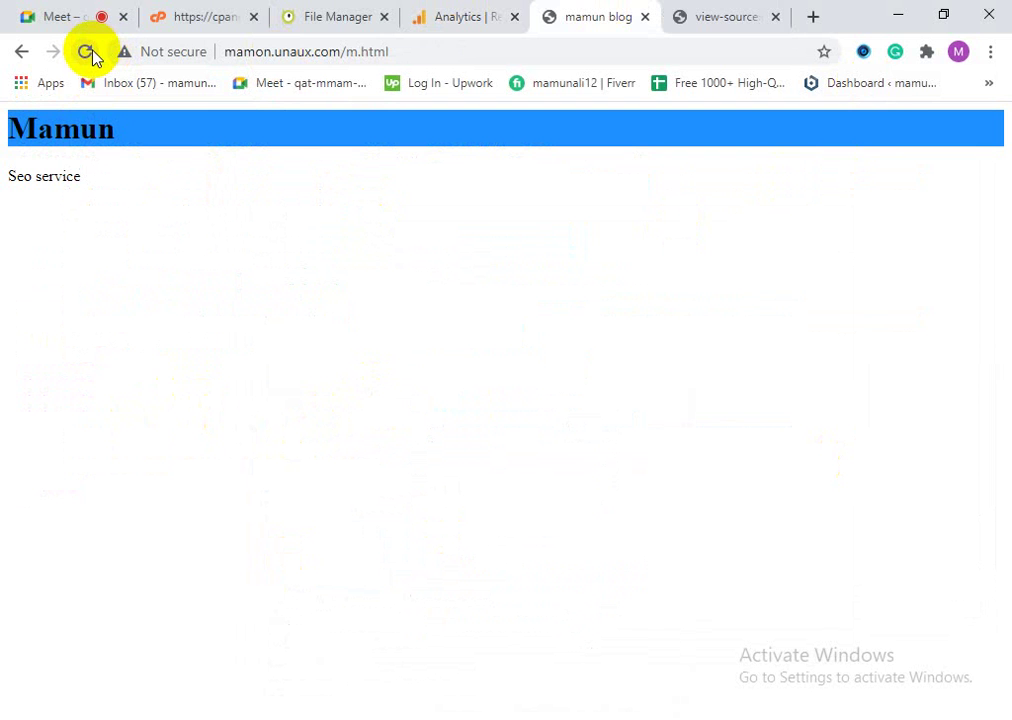
pyautogui.click(89, 54)
pyautogui.click(776, 18)
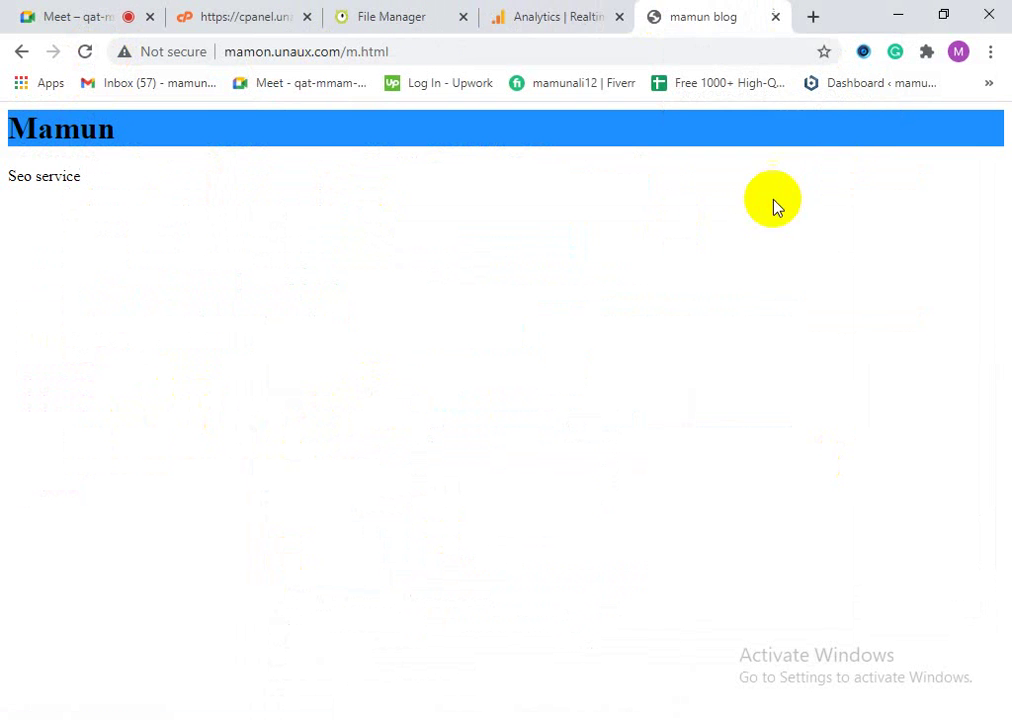
pyautogui.click(549, 12)
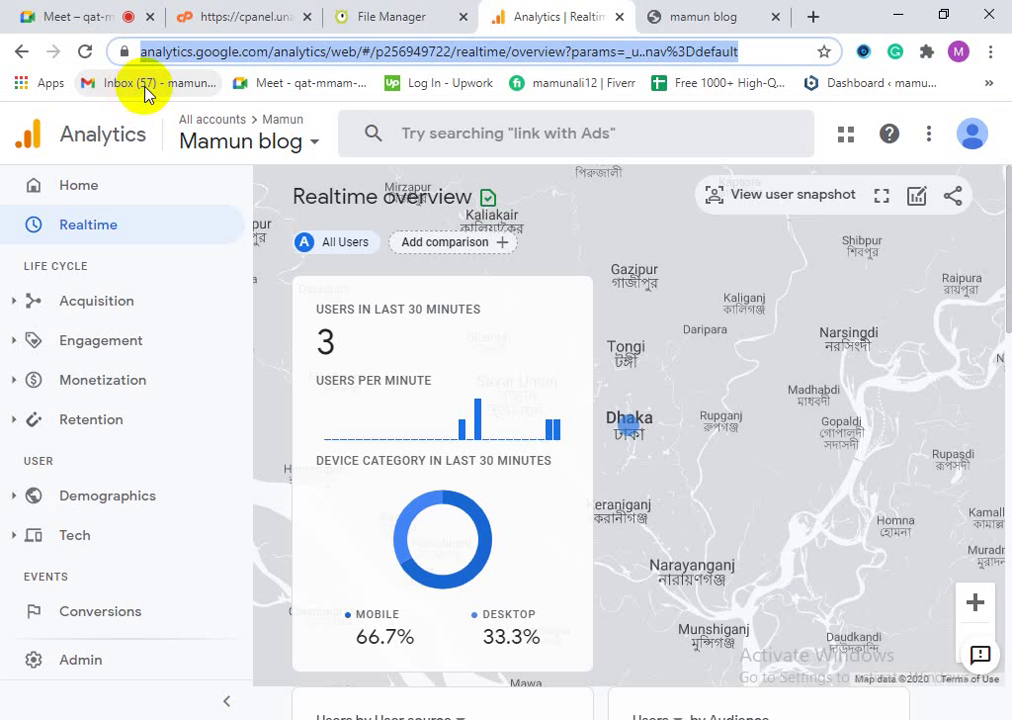
# Step: Refresh the Realtime overview twice, glancing at the mamun blog tab in between
pyautogui.click(87, 52)
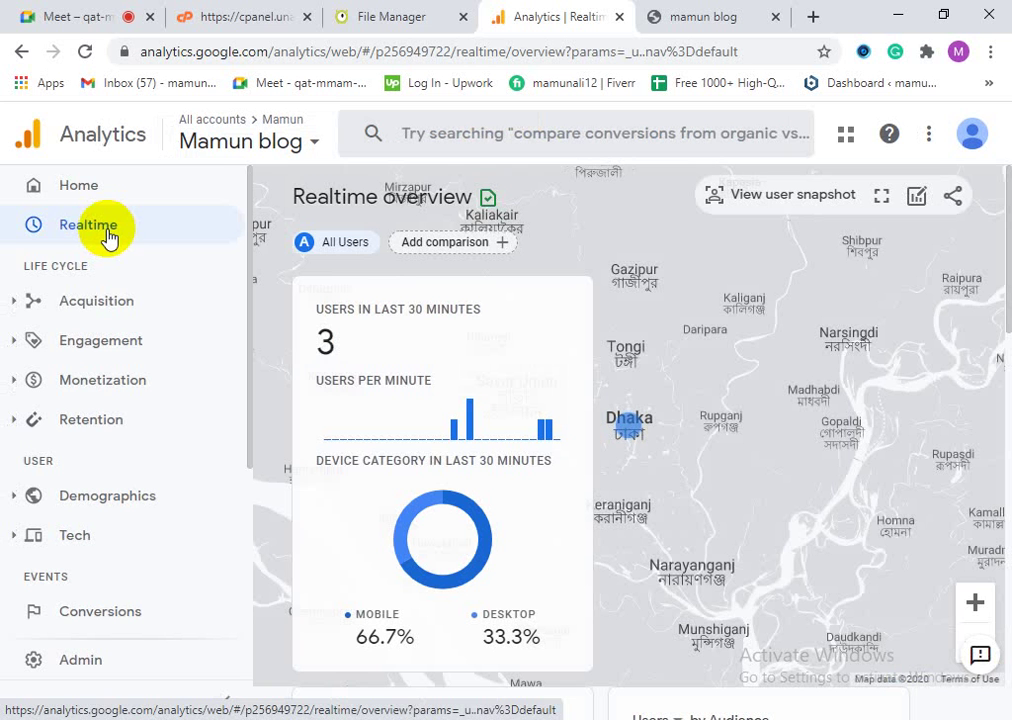
pyautogui.click(82, 55)
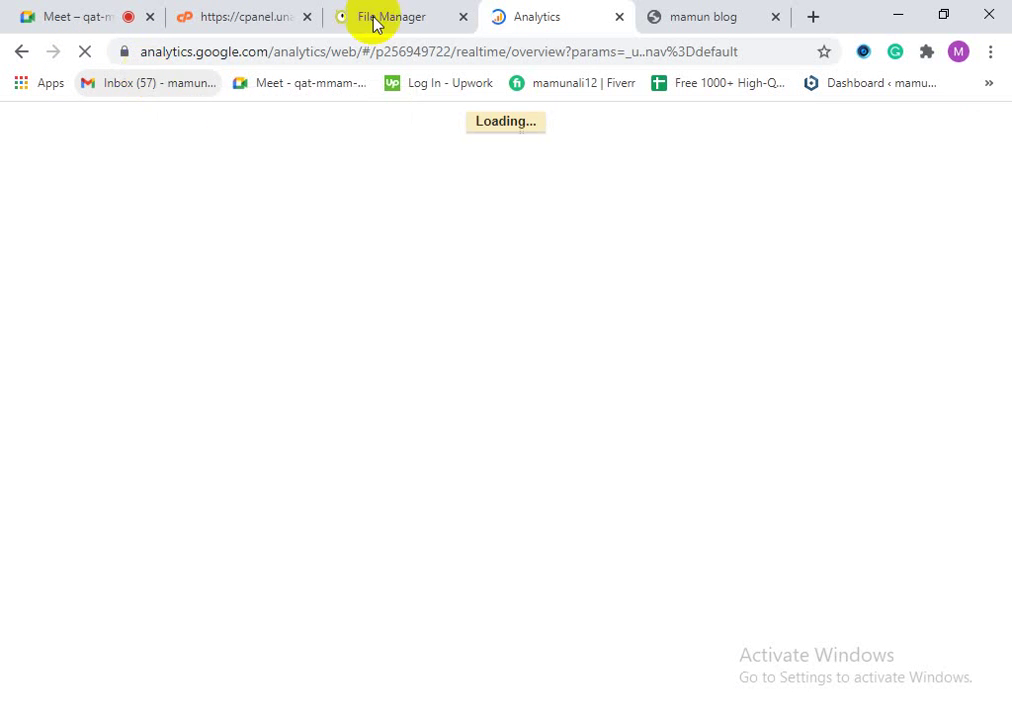
pyautogui.click(660, 12)
pyautogui.click(571, 12)
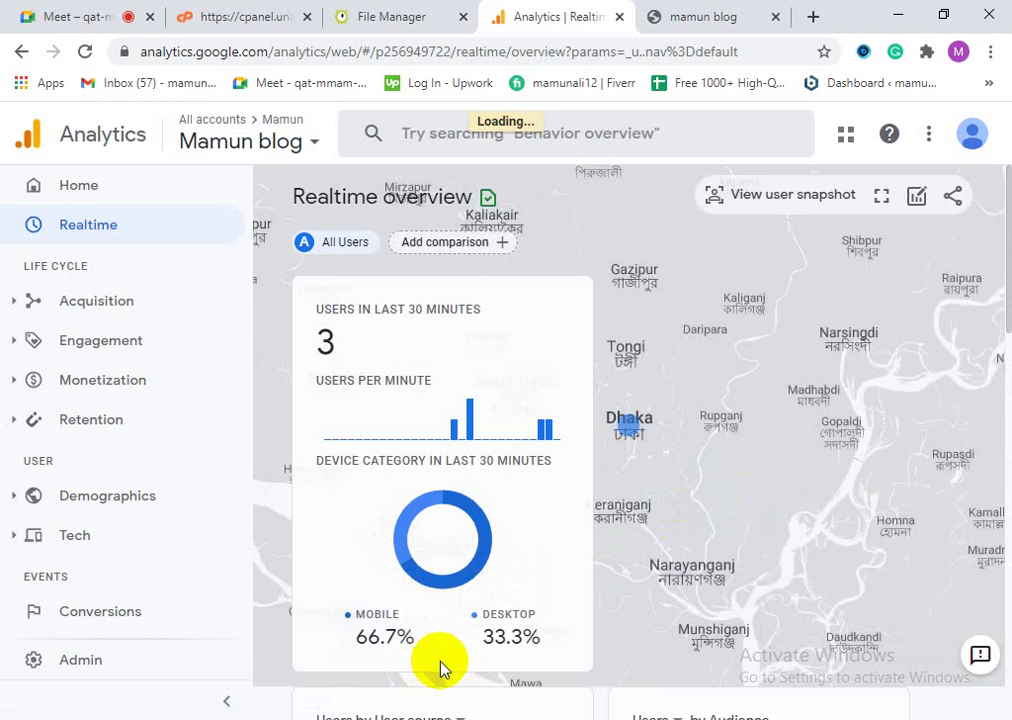
# Step: Scroll through the Realtime cards to confirm 14 mamun blog page views
pyautogui.moveTo(496, 641)
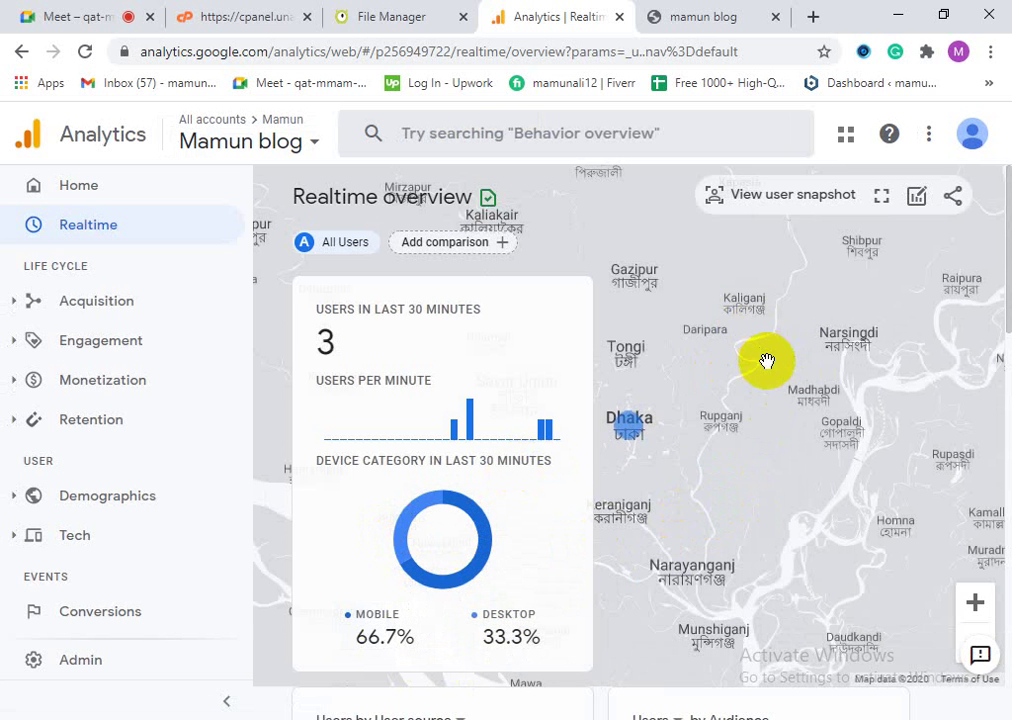
pyautogui.scroll(-1, 750, 390)
pyautogui.scroll(1, 611, 455)
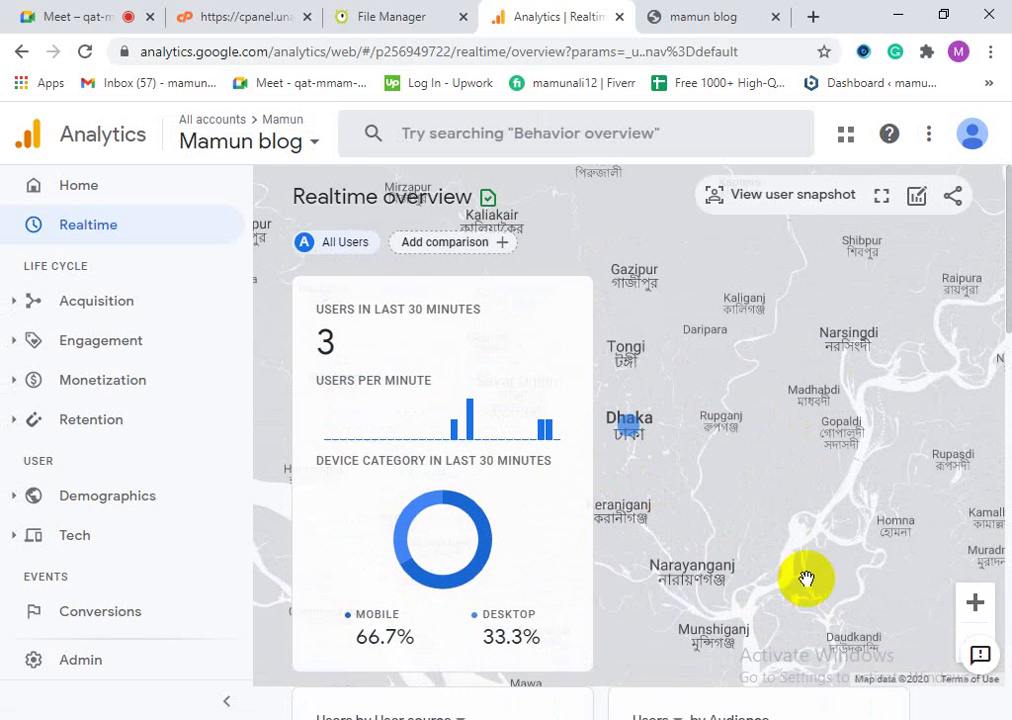
pyautogui.scroll(-5, 640, 506)
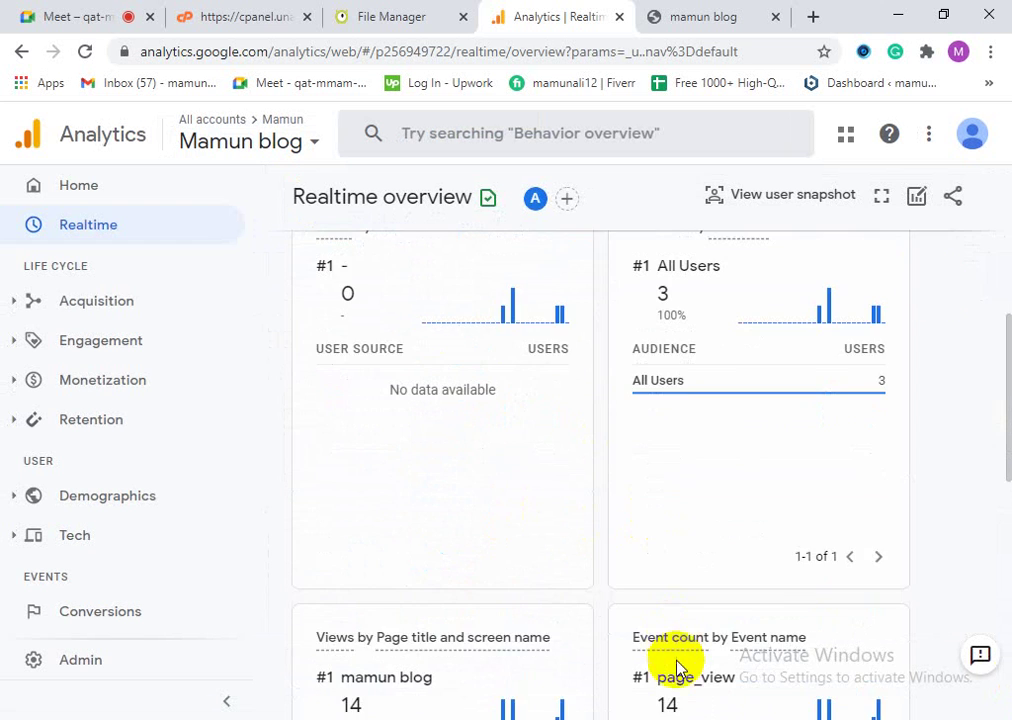
pyautogui.scroll(-3, 802, 571)
pyautogui.scroll(-3, 780, 612)
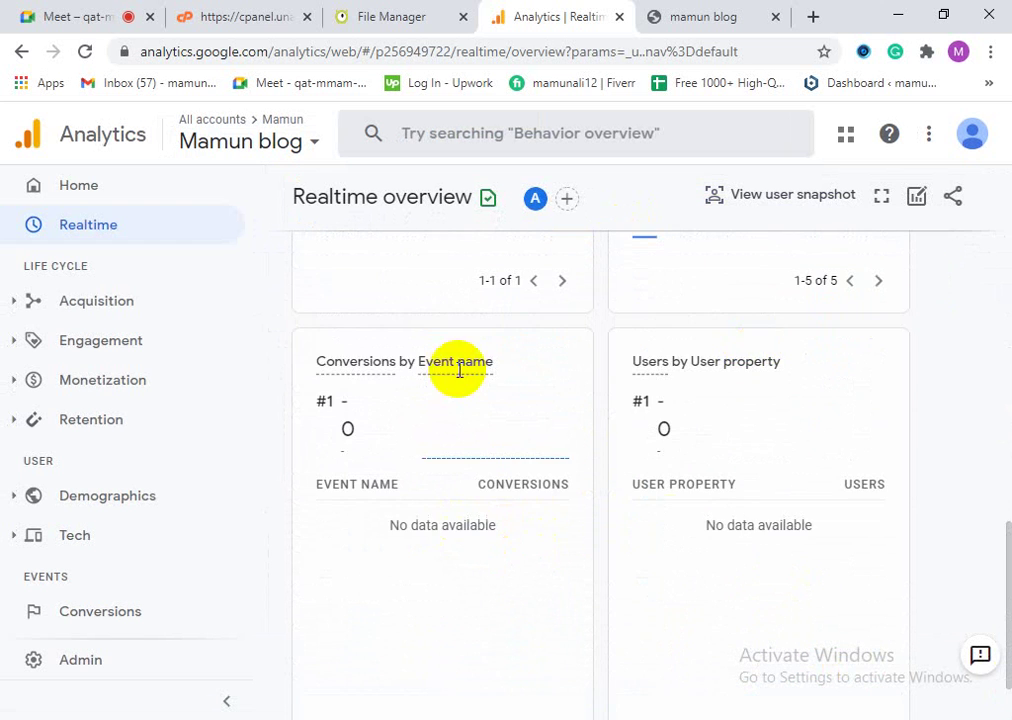
pyautogui.scroll(-1, 700, 540)
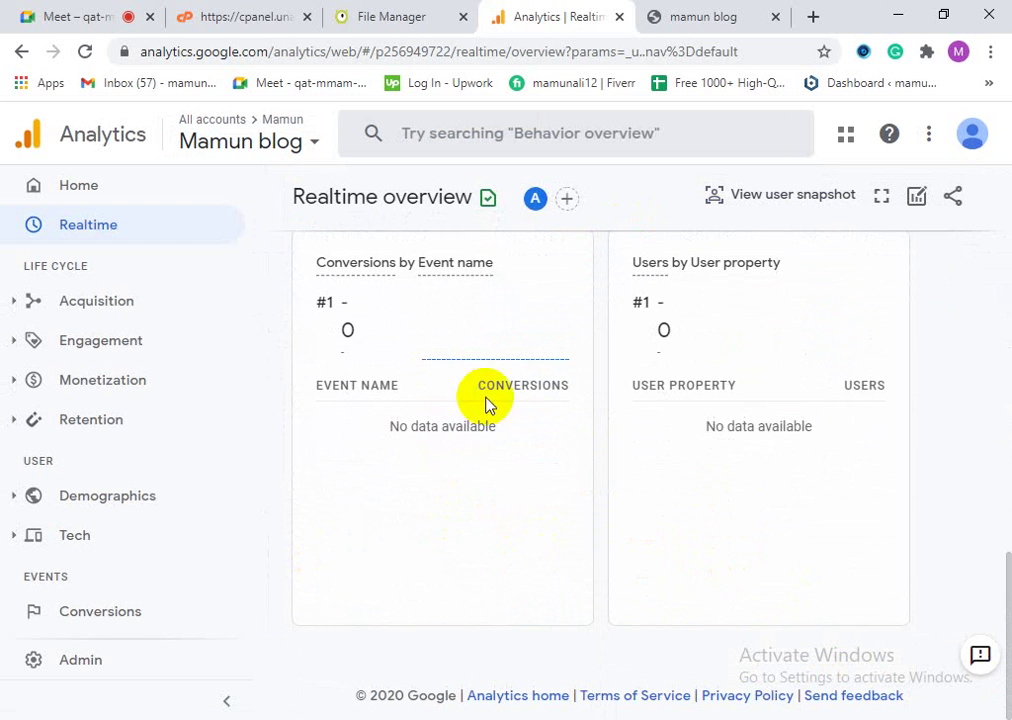
pyautogui.scroll(5, 520, 480)
pyautogui.scroll(10, 519, 603)
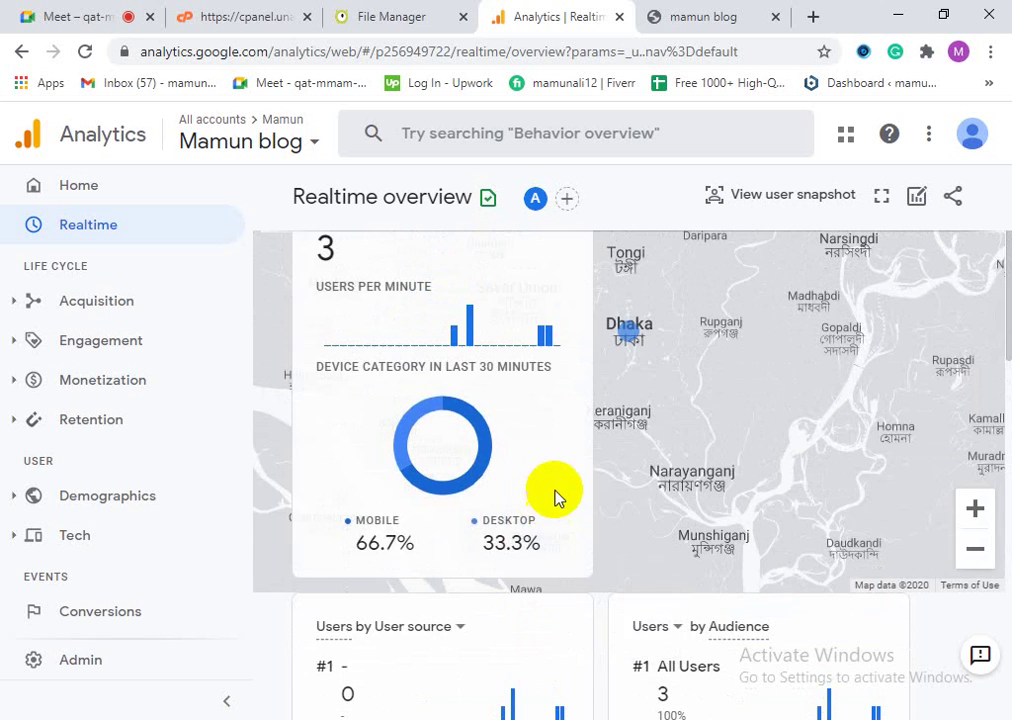
pyautogui.click(700, 18)
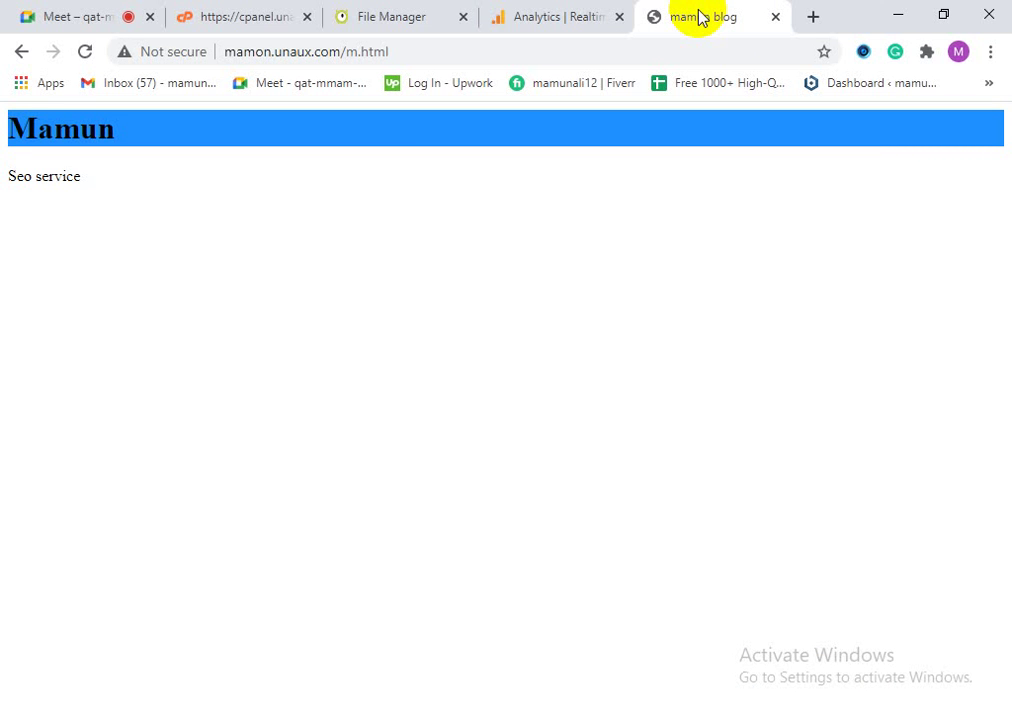
# Step: Delete m.html from the htdocs folder in Monsta File Manager
pyautogui.click(388, 16)
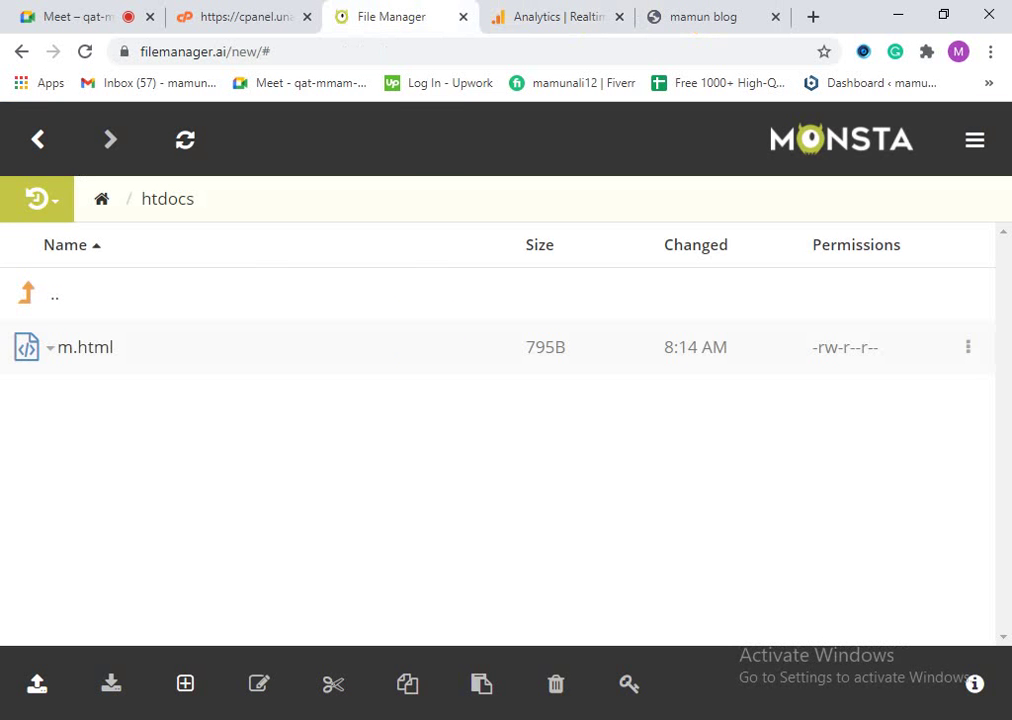
pyautogui.click(686, 16)
pyautogui.click(362, 15)
pyautogui.click(557, 681)
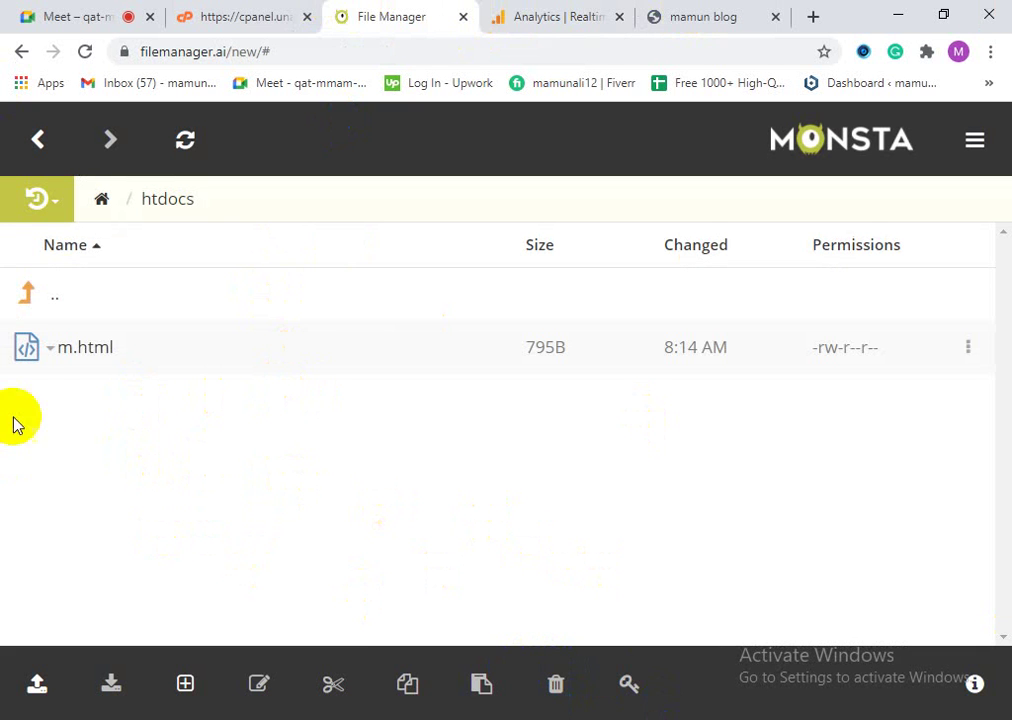
pyautogui.rightClick(103, 365)
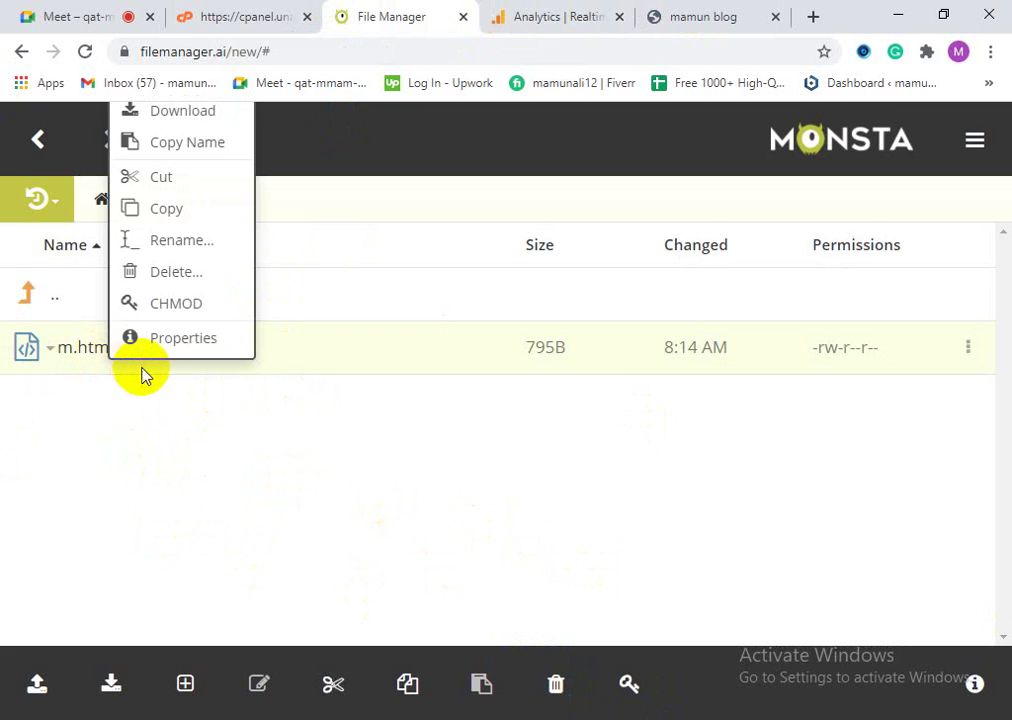
pyautogui.click(162, 289)
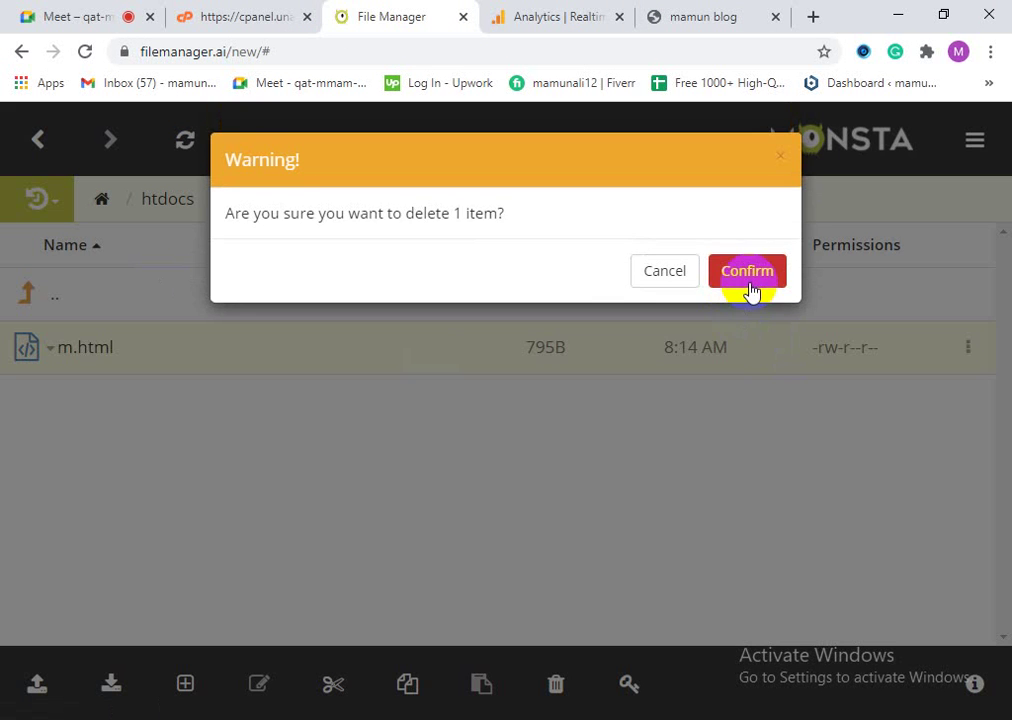
pyautogui.click(752, 289)
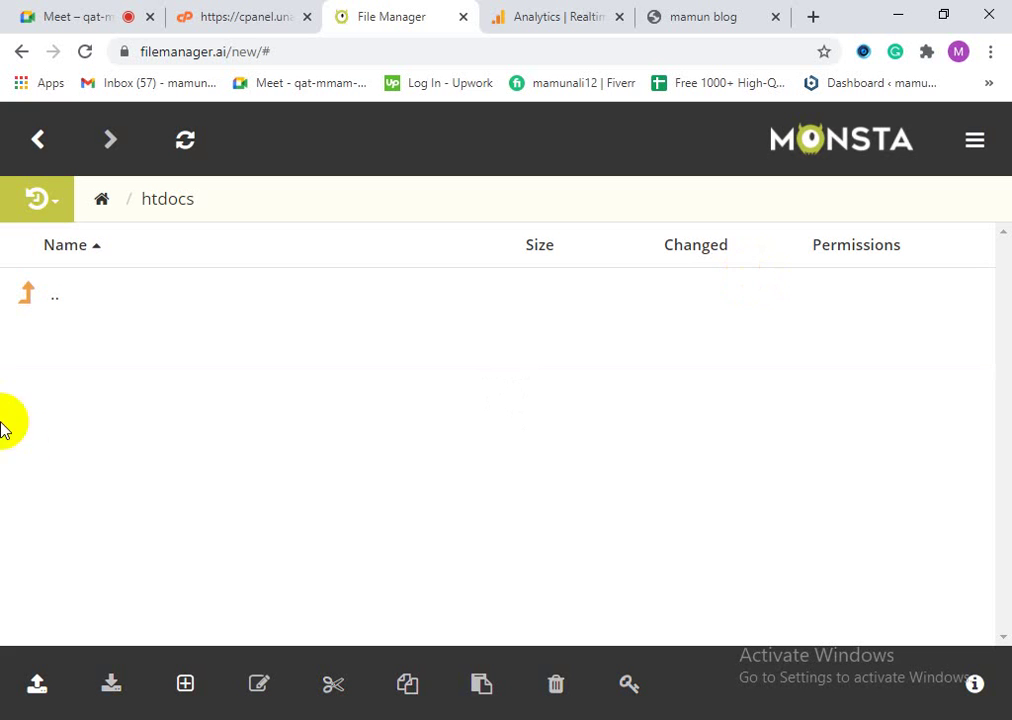
# Step: Close the file manager and return to the VistaPanel control panel
pyautogui.click(38, 140)
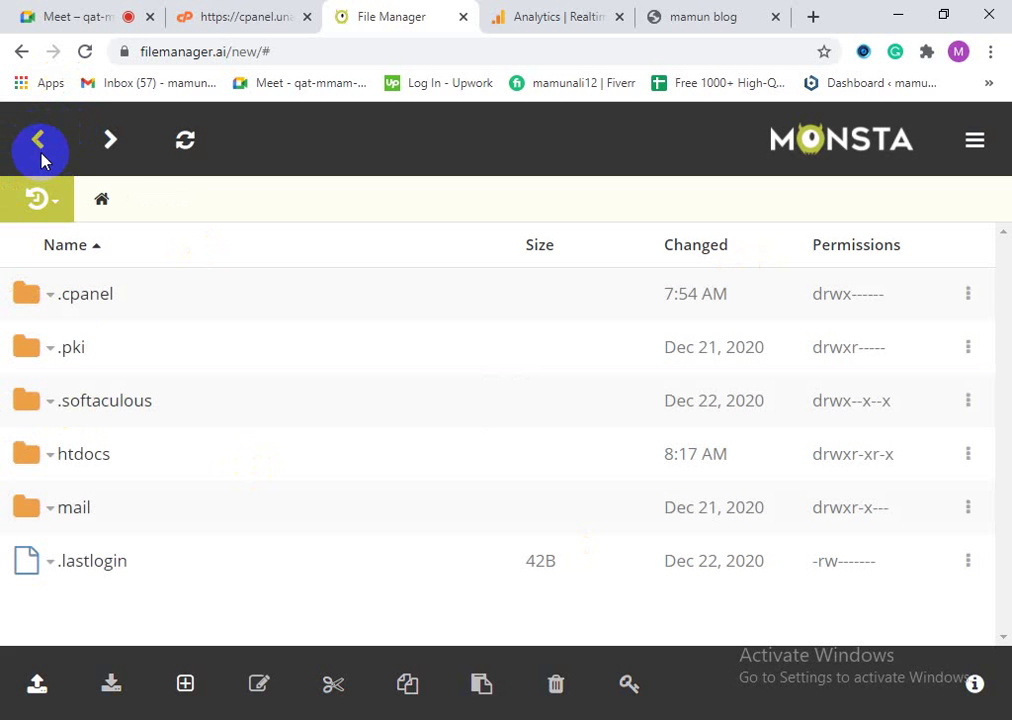
pyautogui.click(461, 20)
pyautogui.click(278, 9)
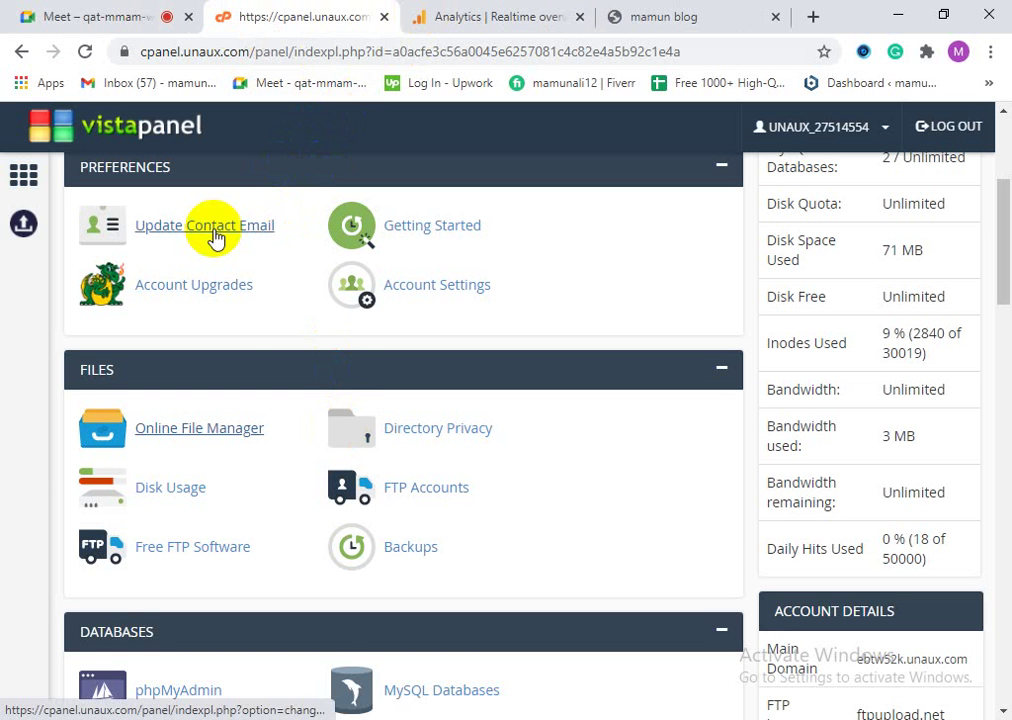
pyautogui.scroll(-4, 190, 540)
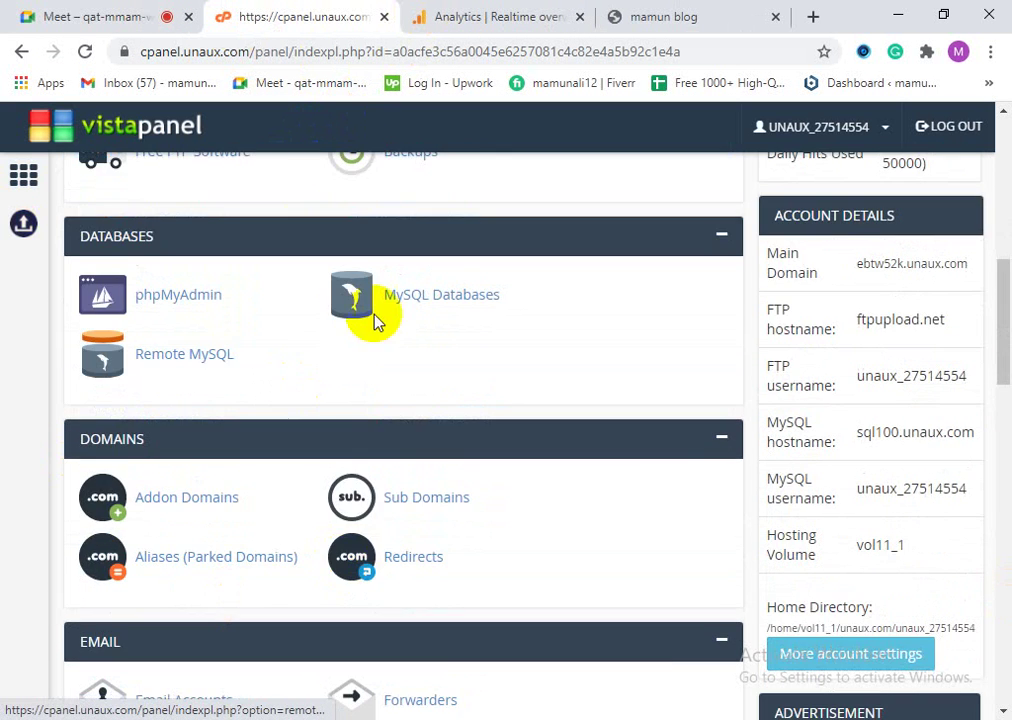
pyautogui.scroll(-3, 267, 702)
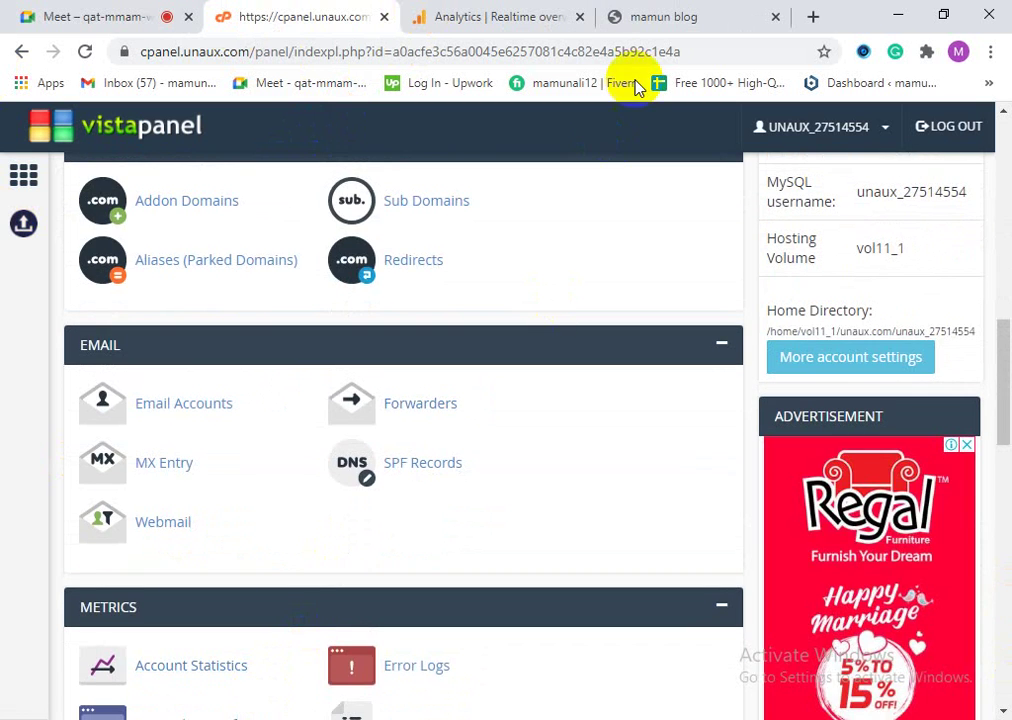
# Step: View the live mamun blog page's source to check the gtag code, then close it
pyautogui.click(658, 12)
pyautogui.rightClick(310, 298)
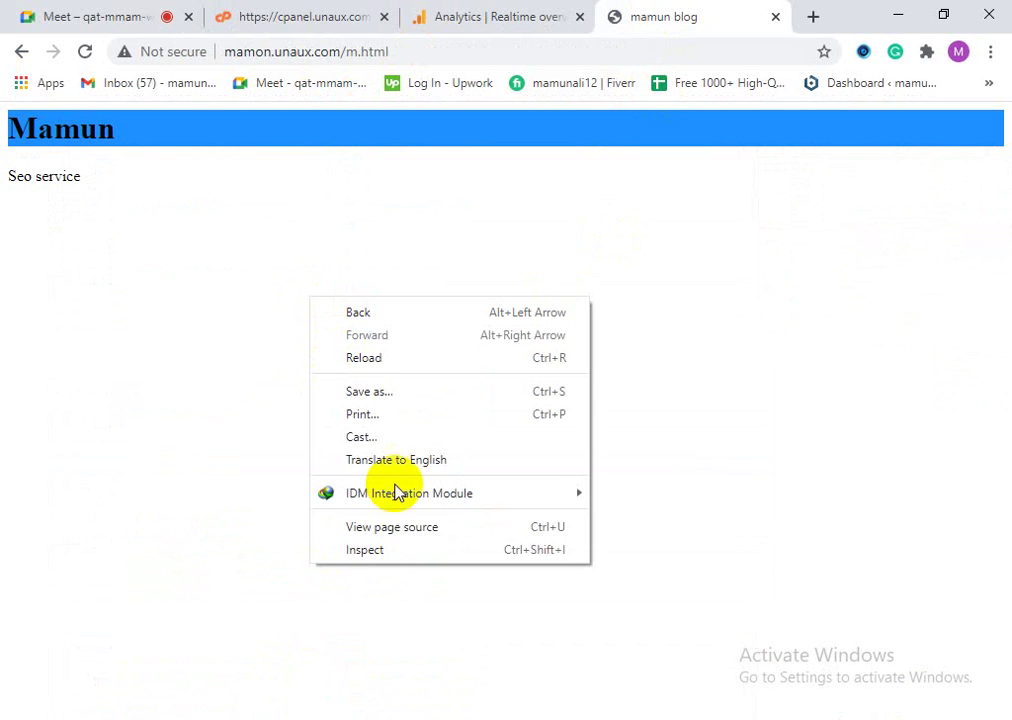
pyautogui.click(400, 533)
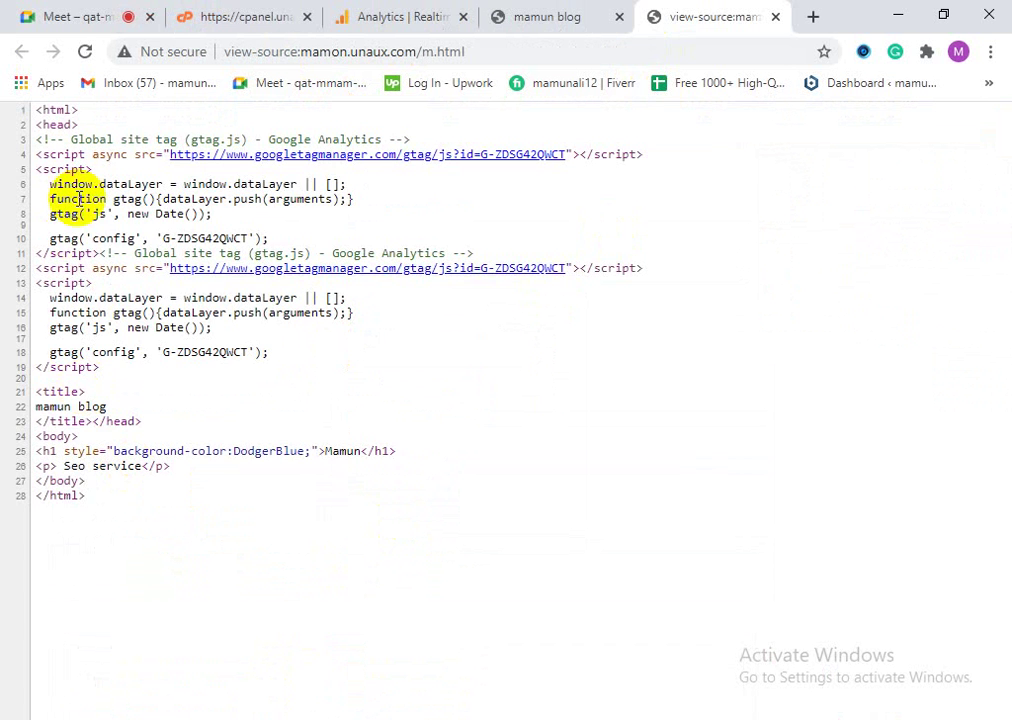
pyautogui.click(775, 16)
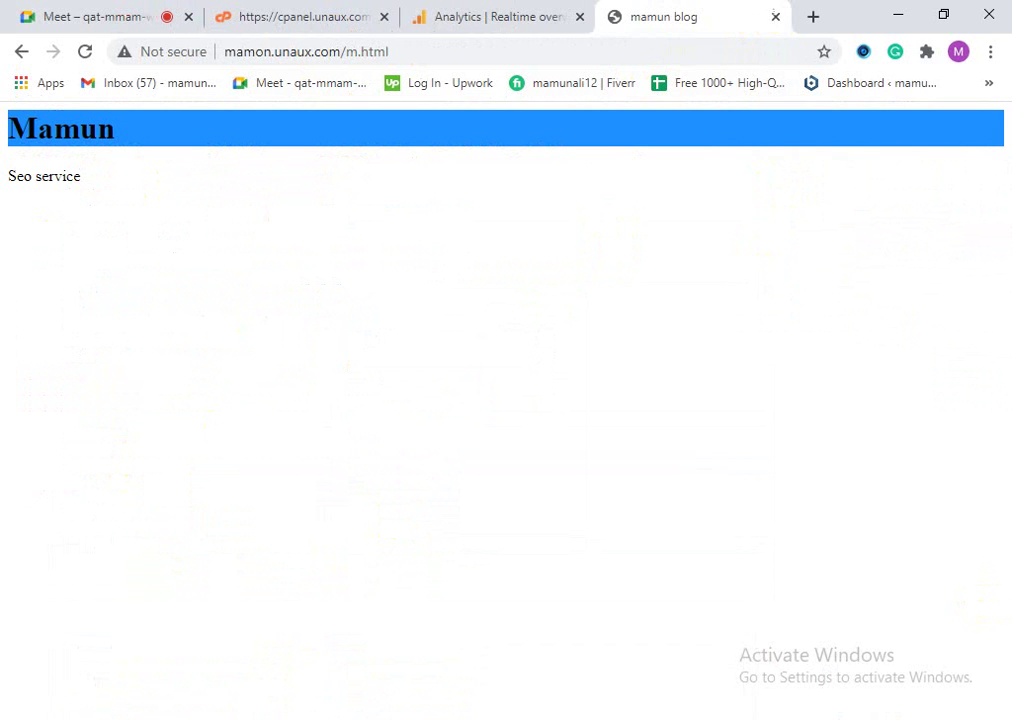
pyautogui.click(499, 8)
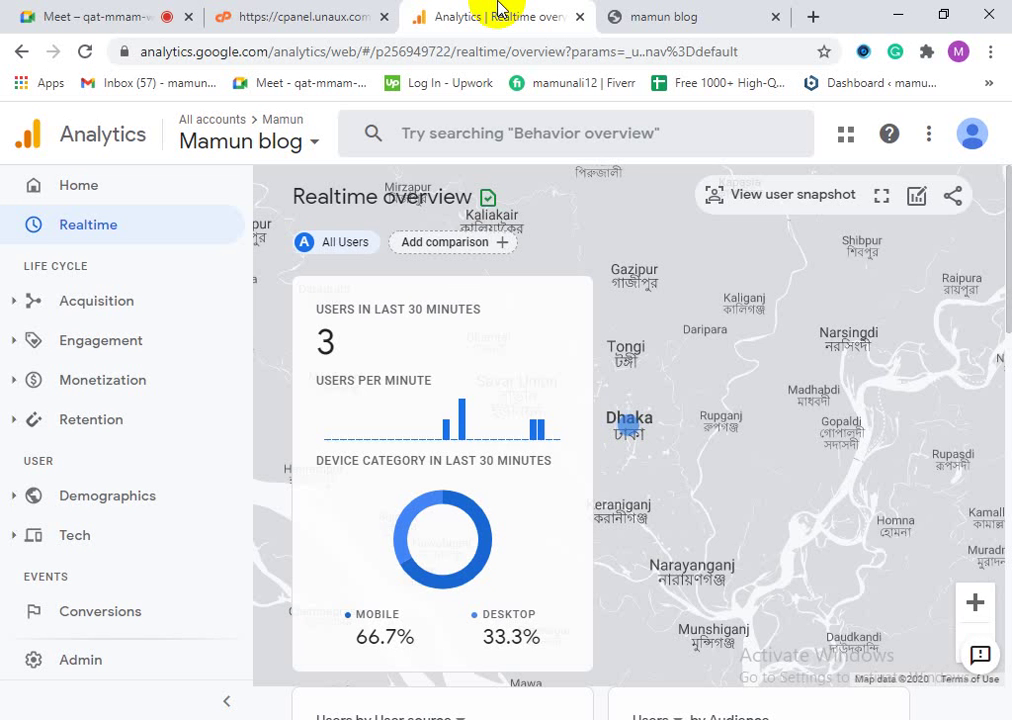
# Step: Scroll to VistaPanel's Software section and launch Softaculous Apps Installer
pyautogui.click(280, 12)
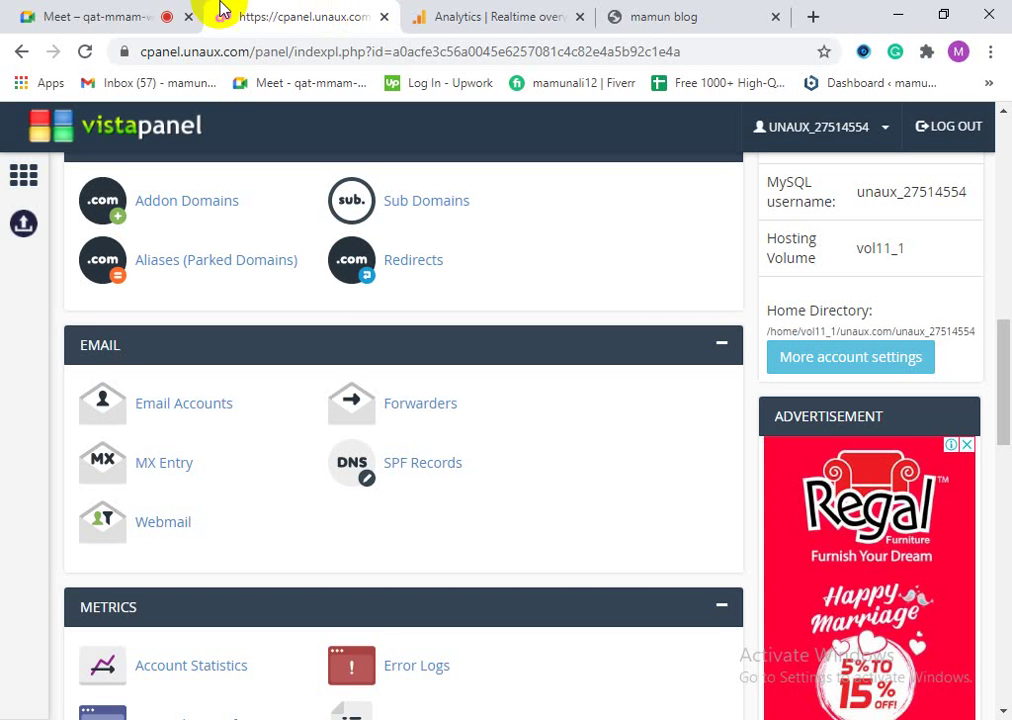
pyautogui.scroll(-5, 117, 524)
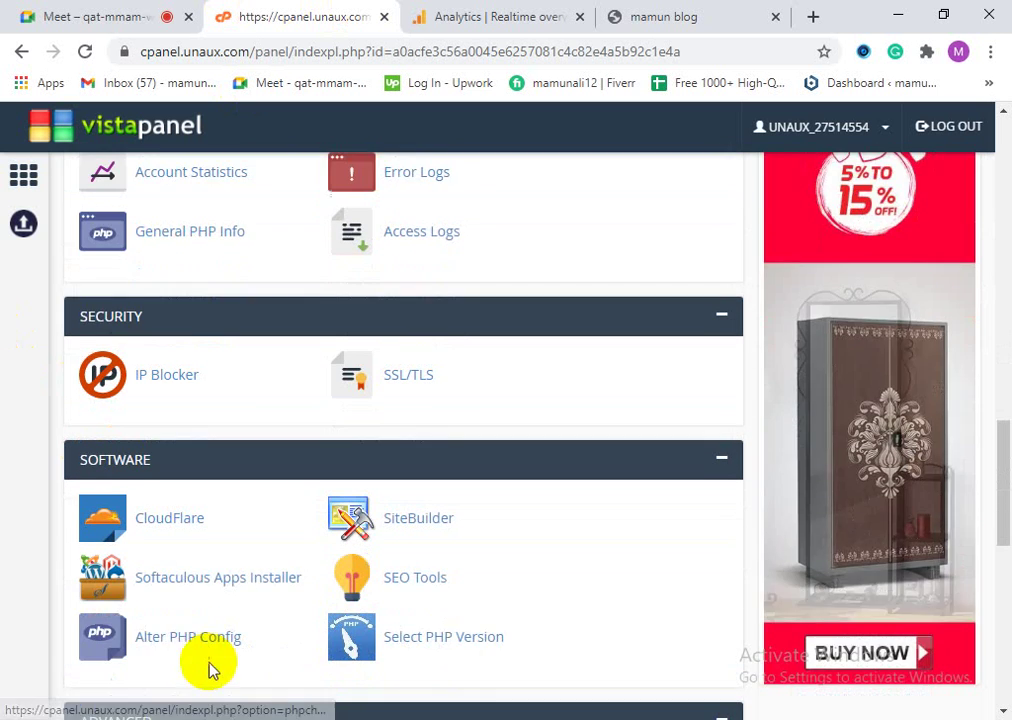
pyautogui.scroll(-2, 213, 600)
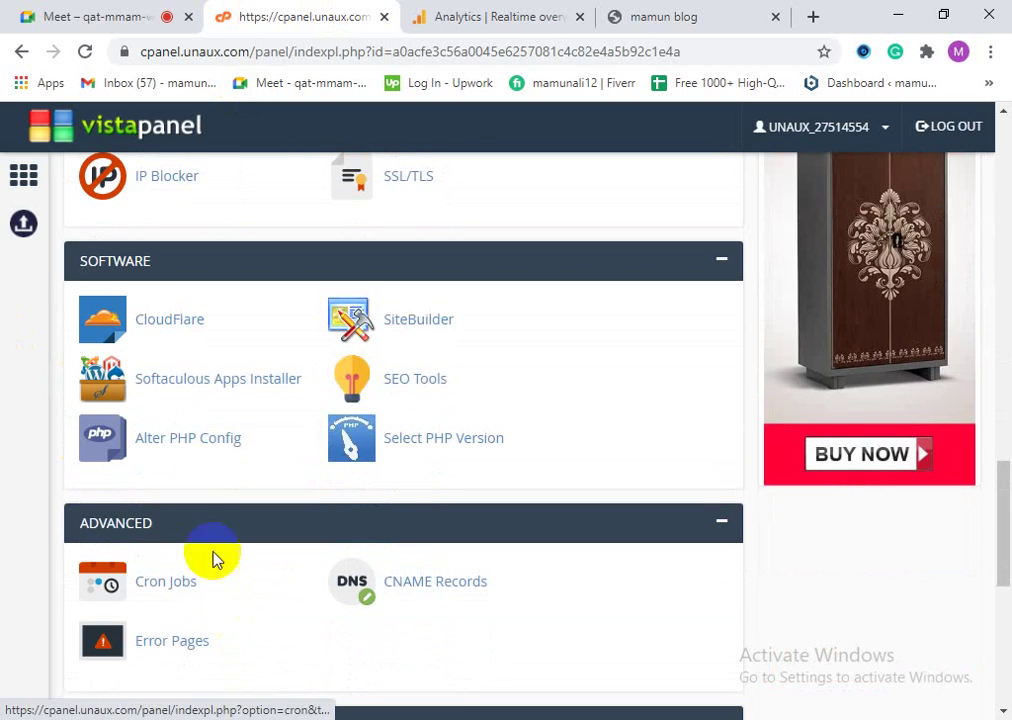
pyautogui.click(203, 383)
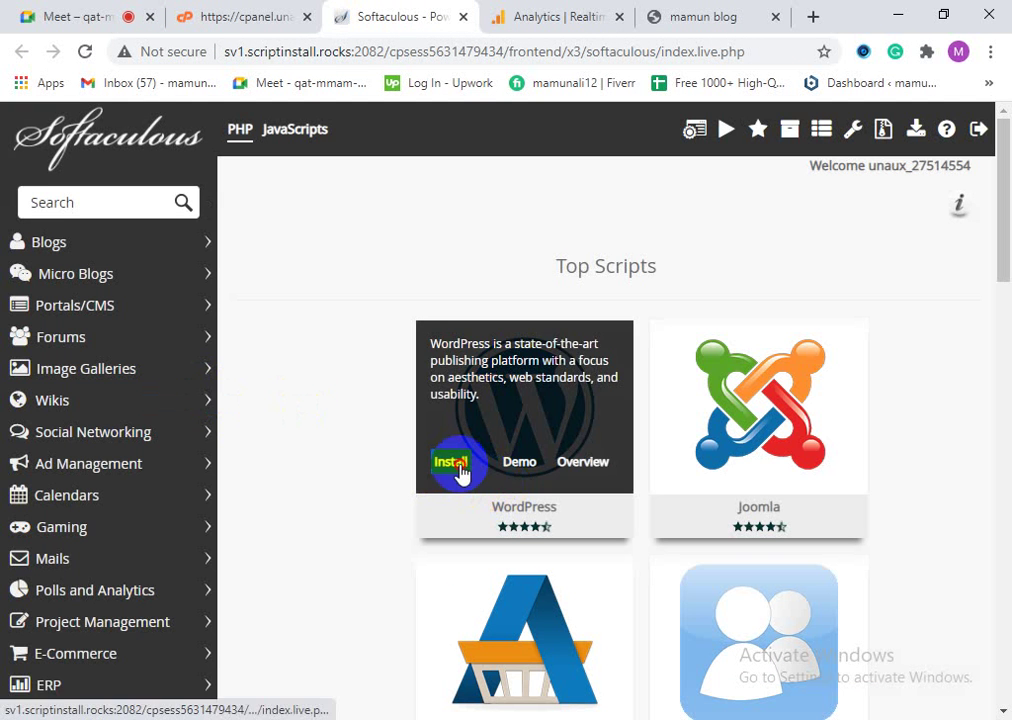
# Step: Start a WordPress install, accept the suggested admin username and re-enter the admin password
pyautogui.click(458, 468)
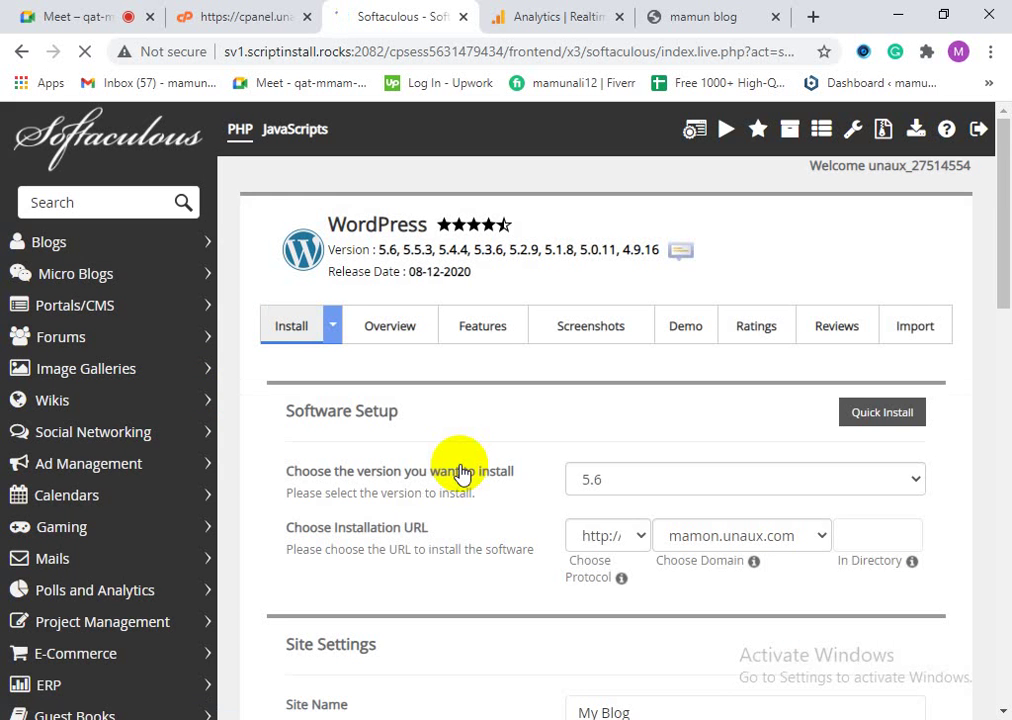
pyautogui.scroll(-3, 501, 460)
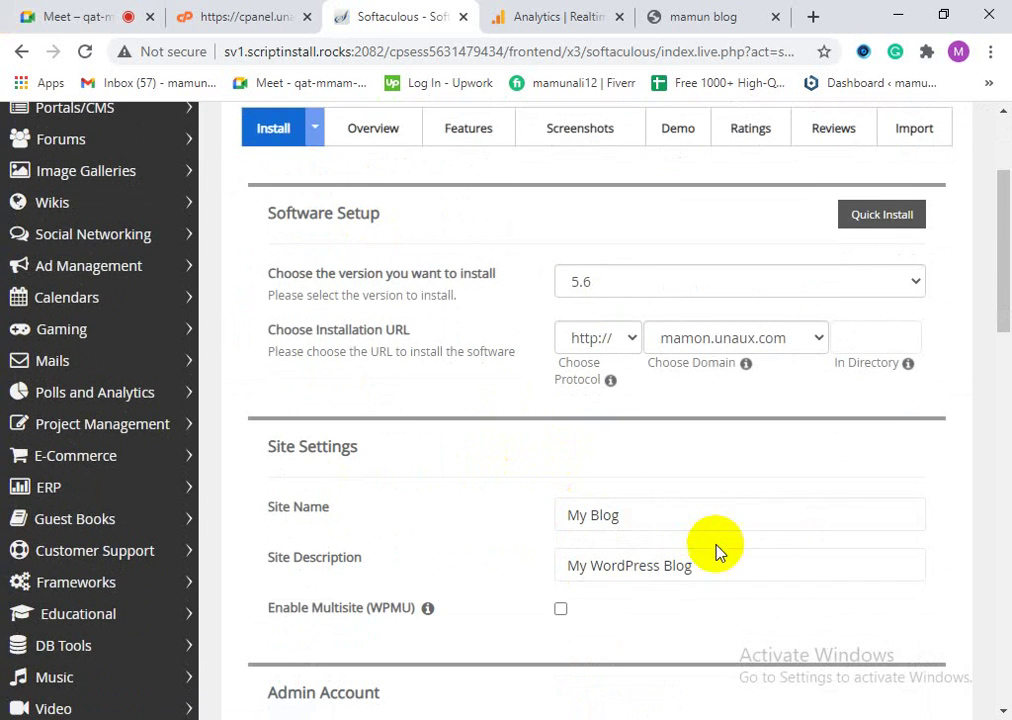
pyautogui.scroll(-3, 716, 549)
pyautogui.scroll(-1, 762, 632)
pyautogui.click(657, 463)
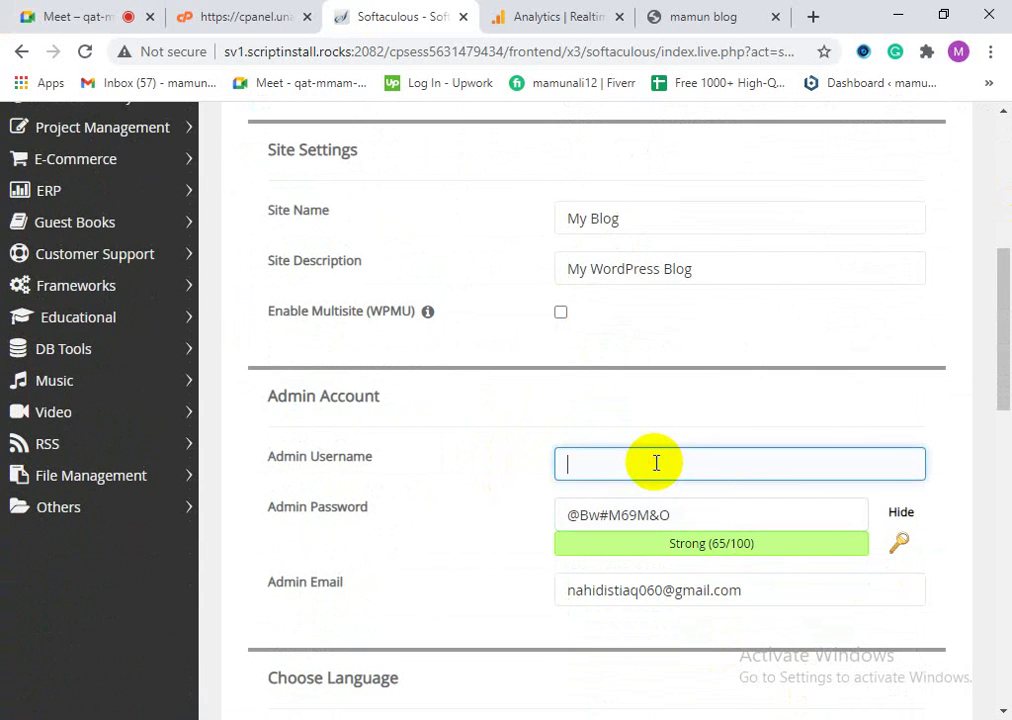
pyautogui.click(630, 507)
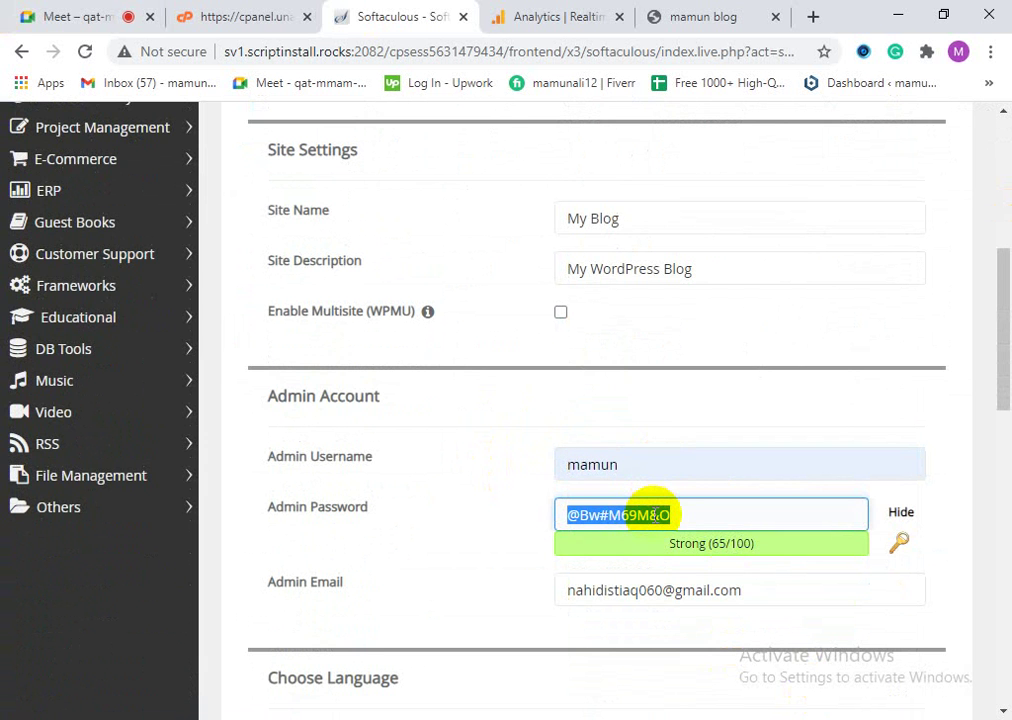
pyautogui.write('1234')
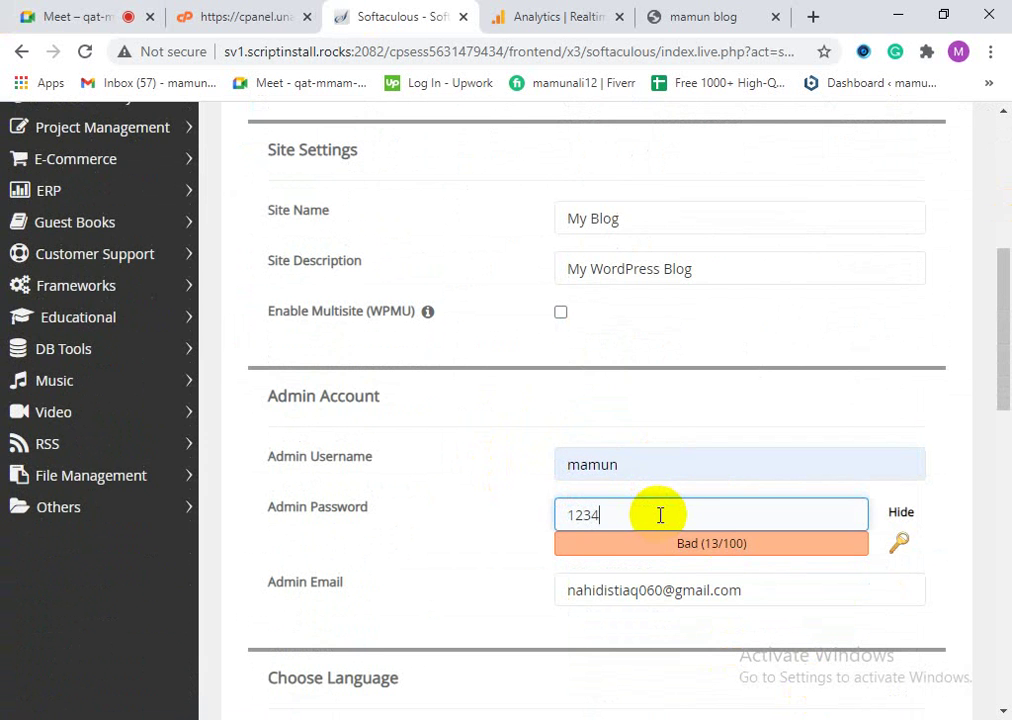
# Step: Enable the Loginizer and Classic Editor plugins, choose the EduExpert theme, and launch the install
pyautogui.scroll(-4, 565, 478)
pyautogui.scroll(-1, 565, 478)
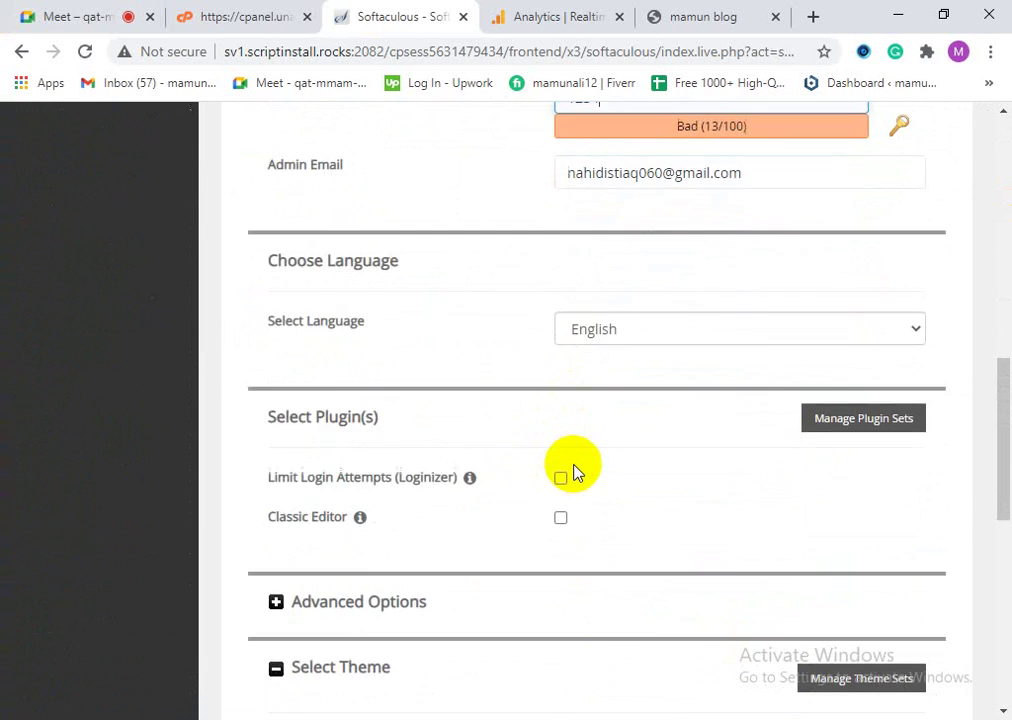
pyautogui.click(560, 402)
pyautogui.click(560, 440)
pyautogui.scroll(1, 605, 492)
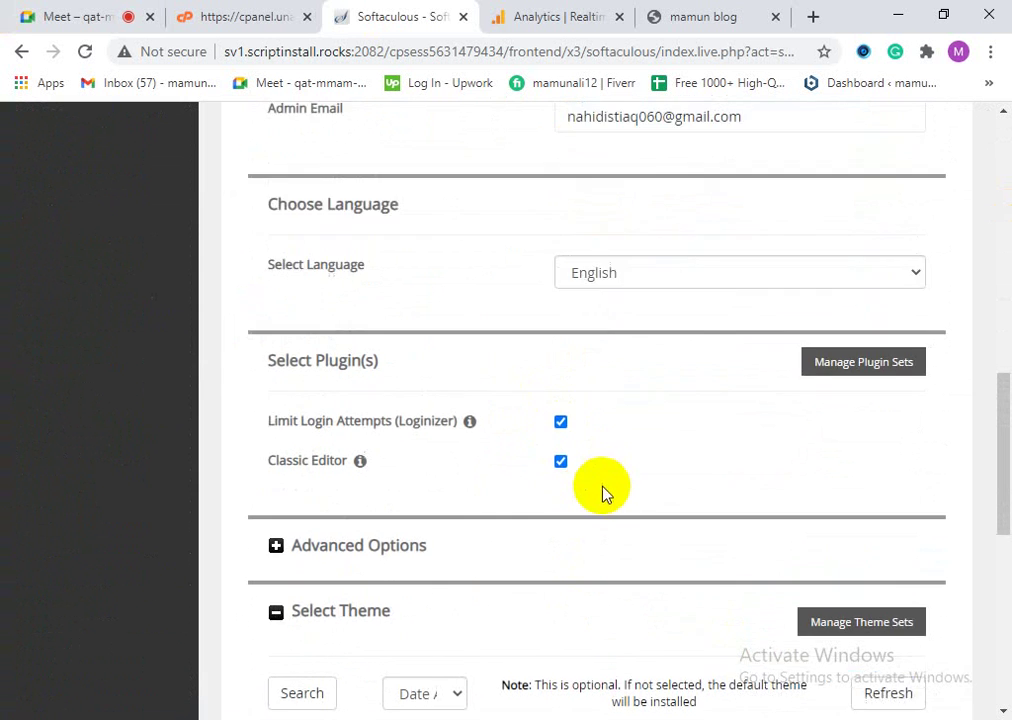
pyautogui.scroll(-3, 612, 520)
pyautogui.scroll(-3, 474, 549)
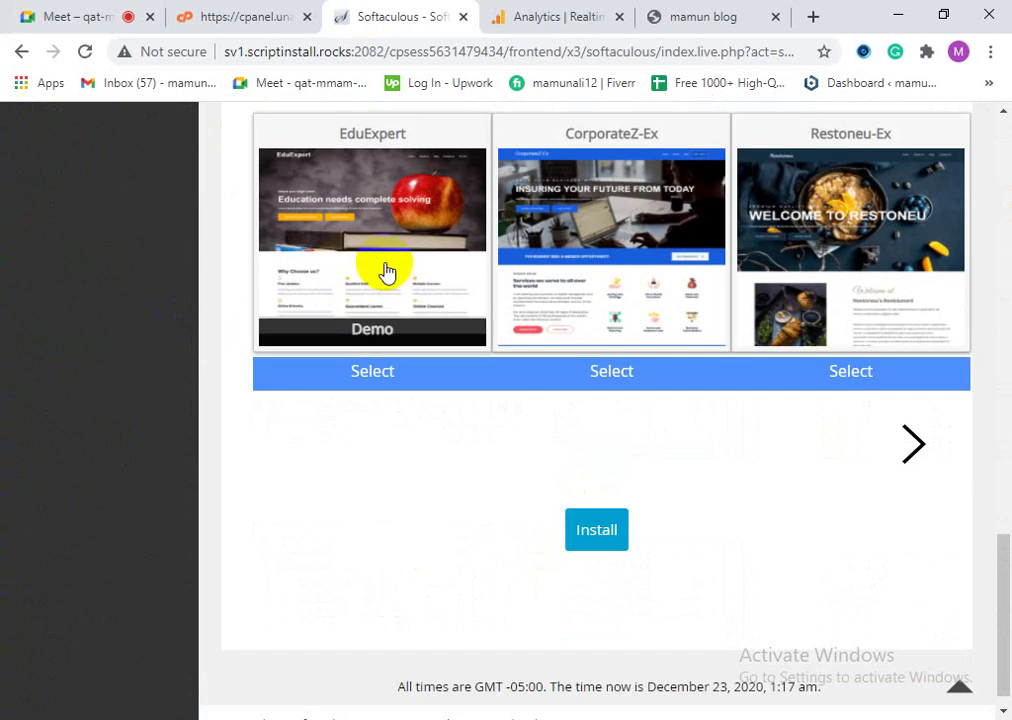
pyautogui.scroll(1, 542, 493)
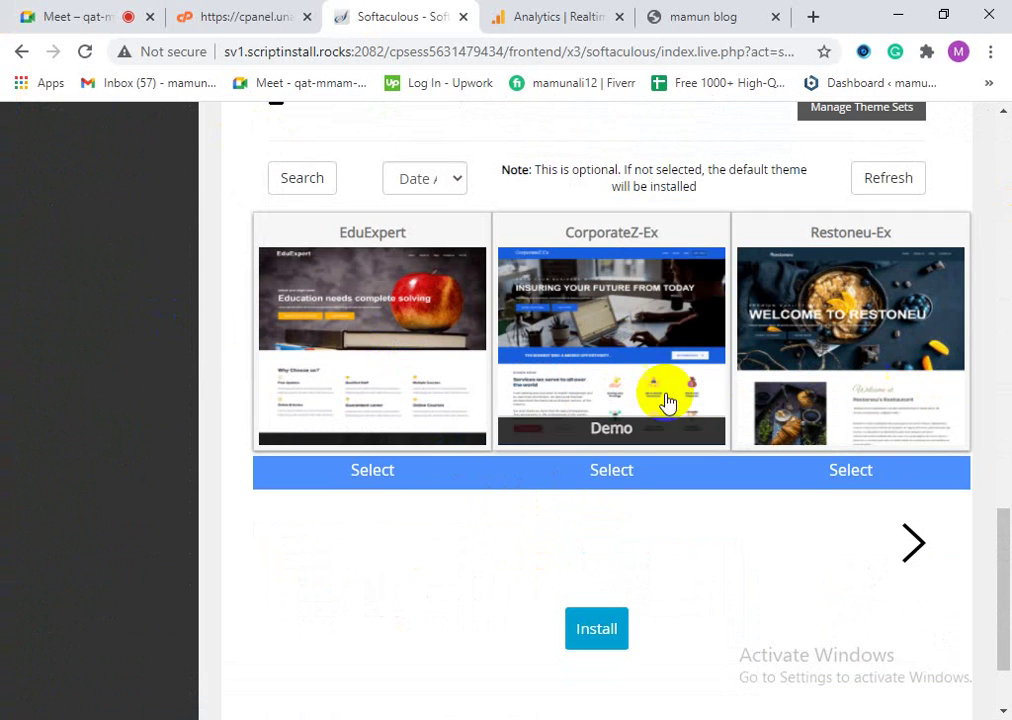
pyautogui.click(437, 390)
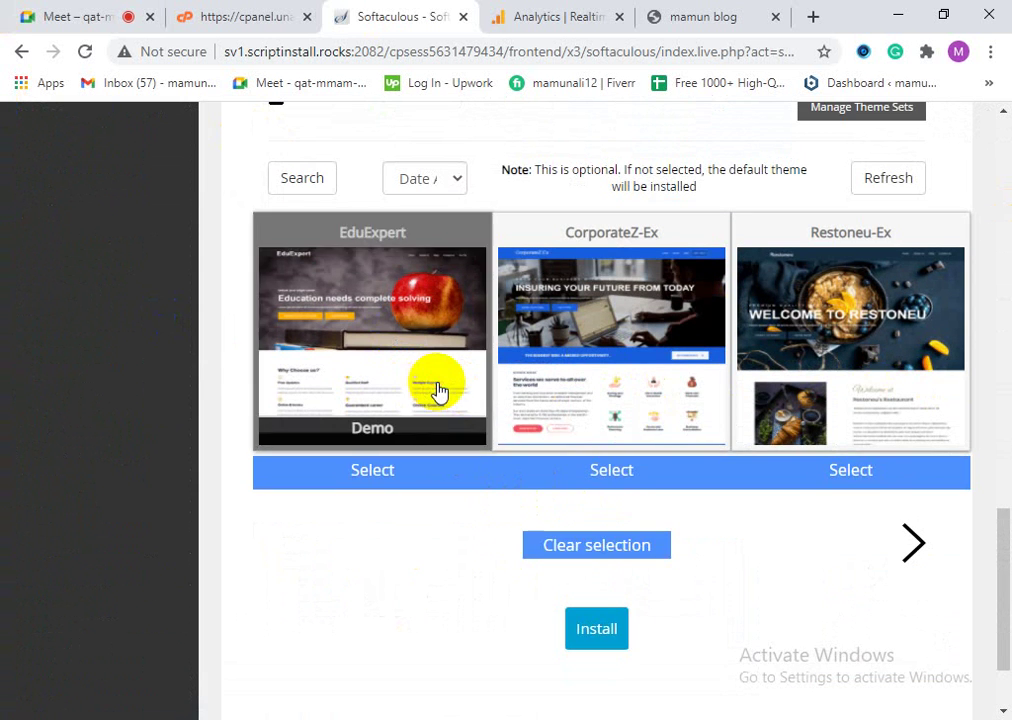
pyautogui.click(610, 632)
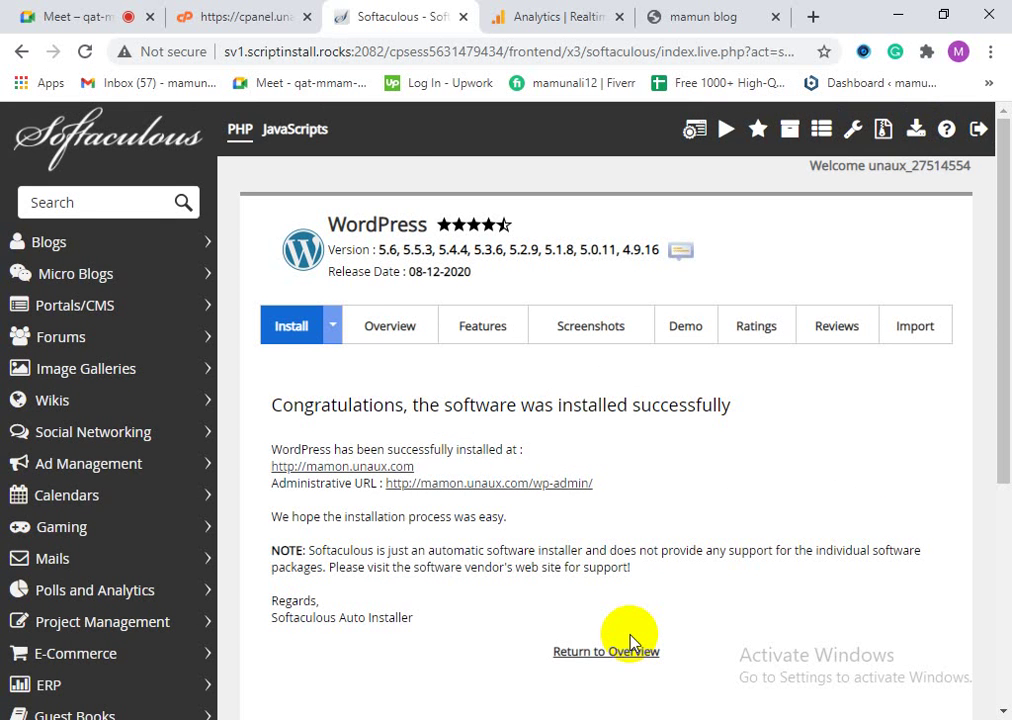
# Step: Open the wp-admin Administrative URL in a new tab, close the old blog tab, and view the dashboard
pyautogui.rightClick(509, 482)
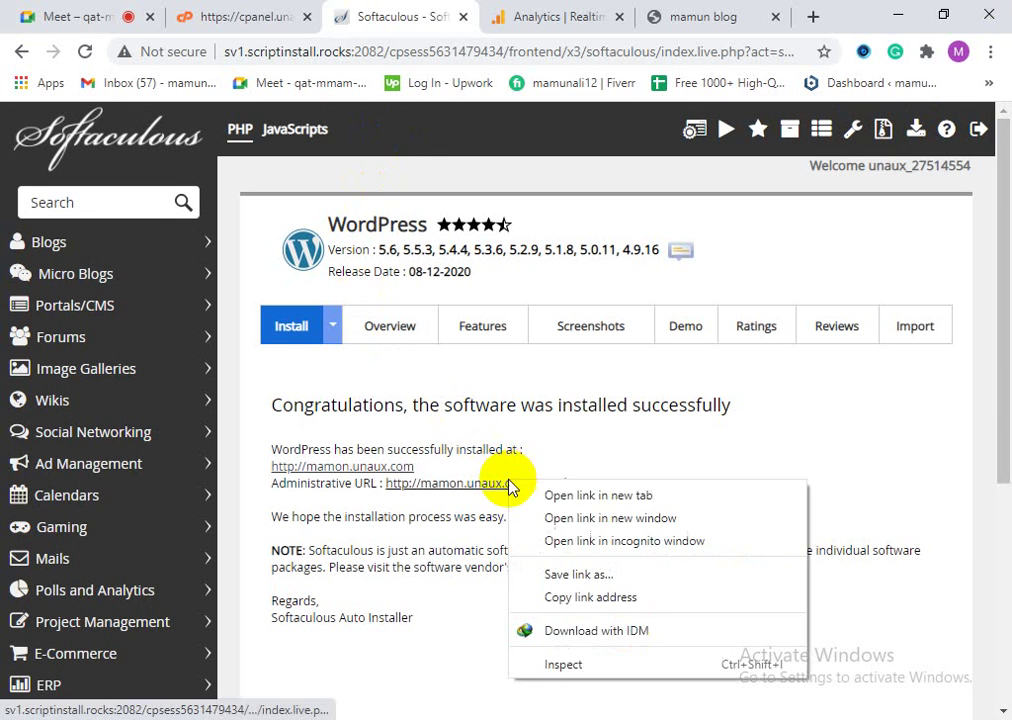
pyautogui.click(540, 494)
pyautogui.click(463, 12)
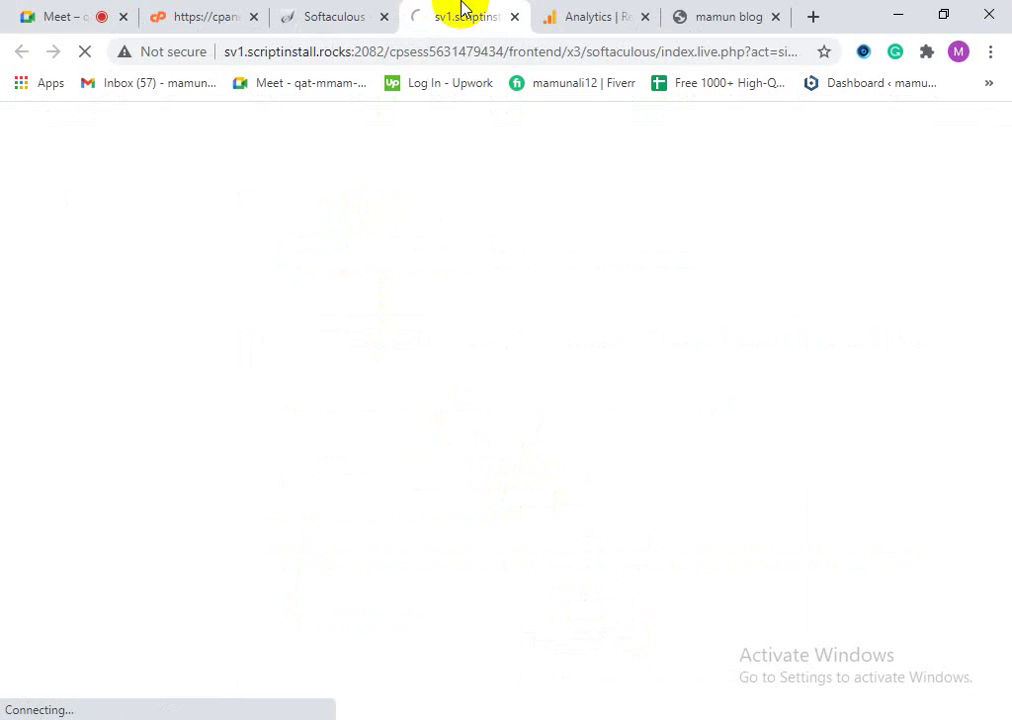
pyautogui.click(590, 12)
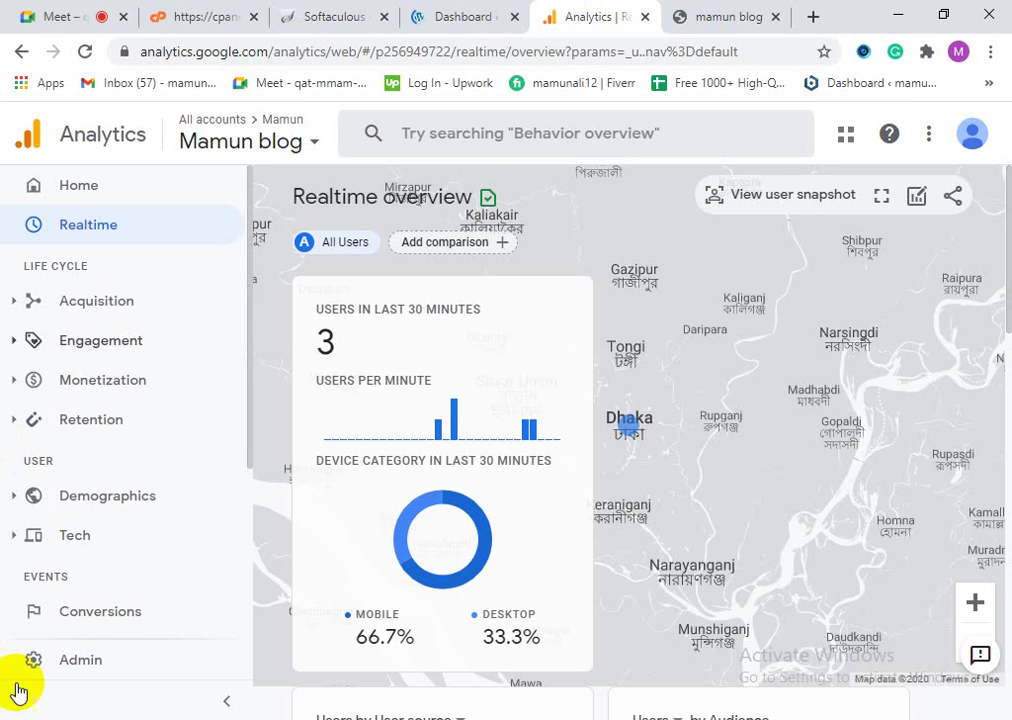
pyautogui.click(735, 20)
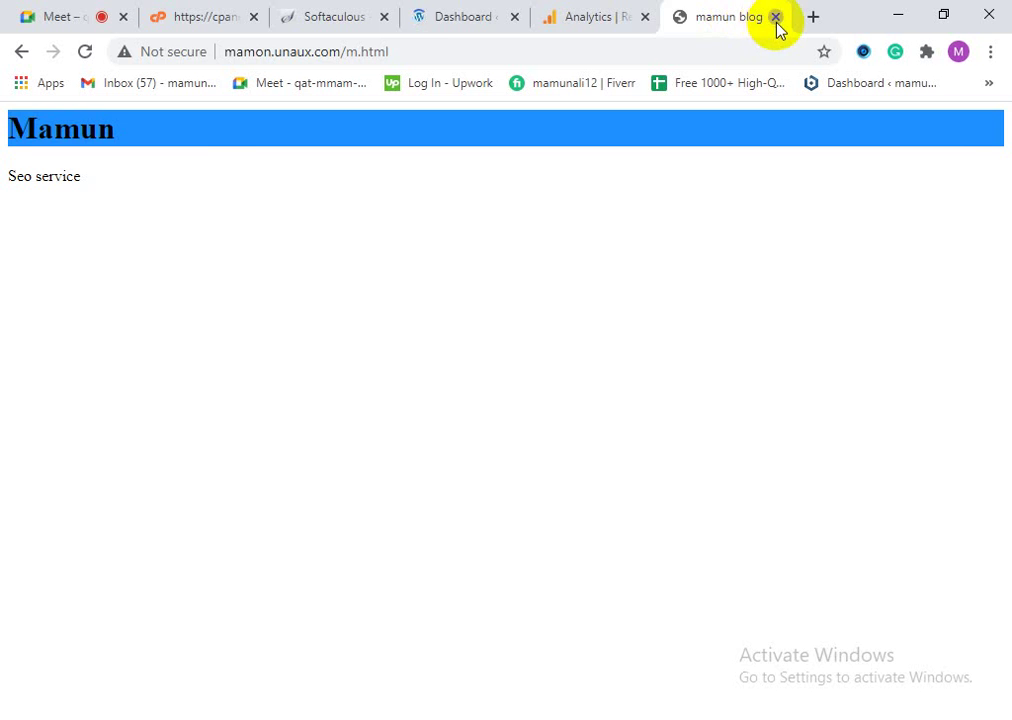
pyautogui.click(776, 18)
pyautogui.click(540, 14)
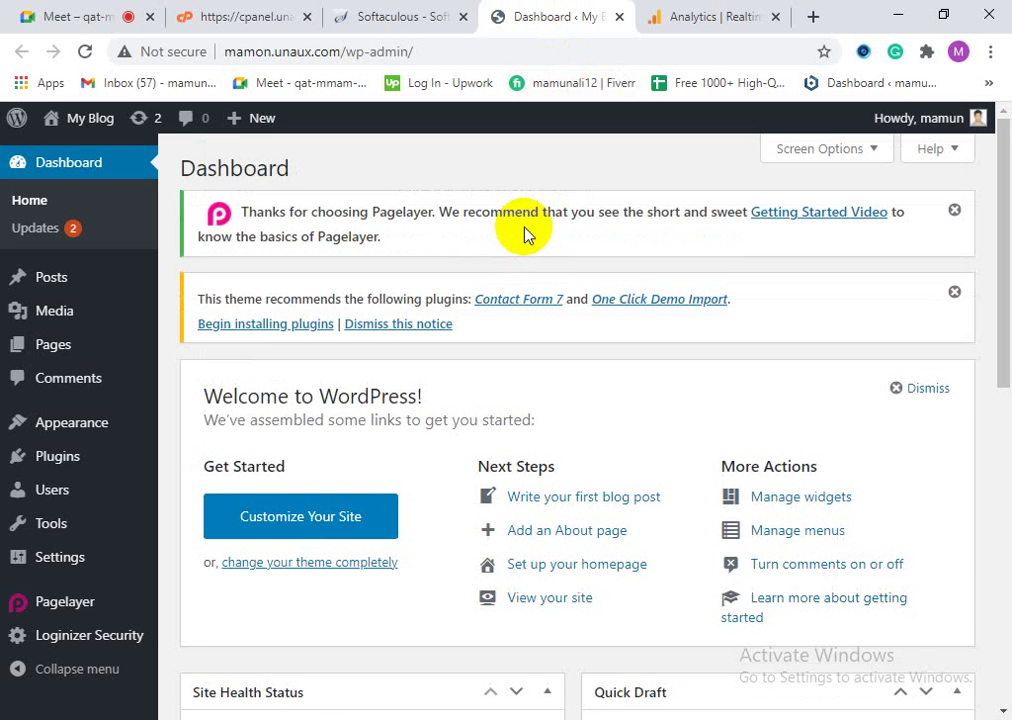
# Step: Open the Theme Editor, dismiss the direct-editing warning, and load Twenty Nineteen's files
pyautogui.moveTo(68, 420)
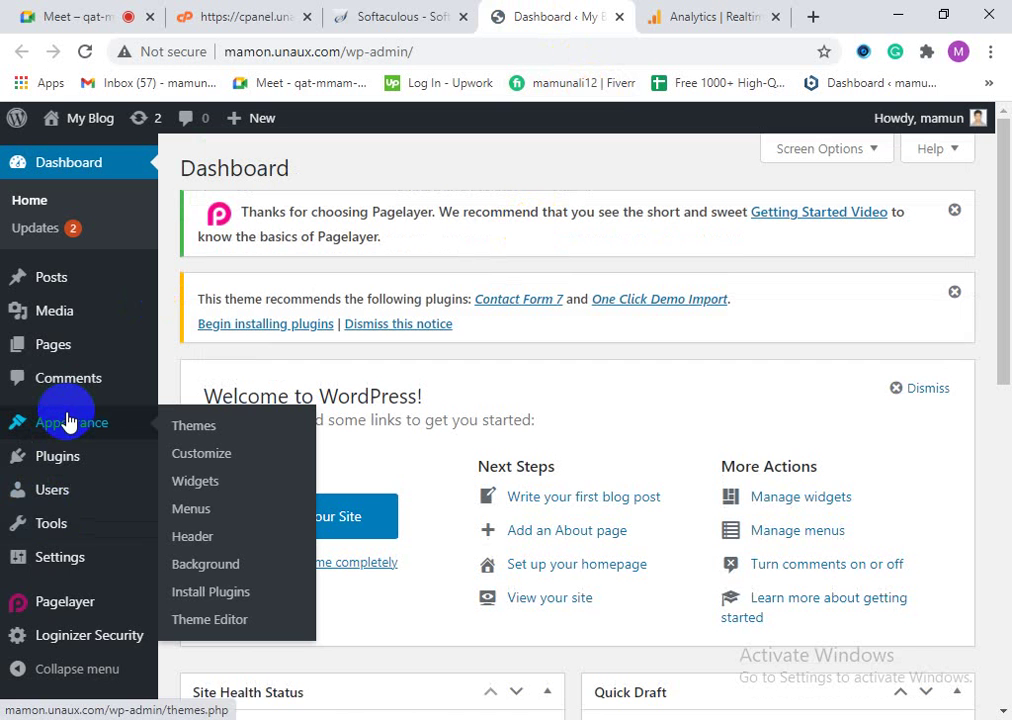
pyautogui.click(230, 622)
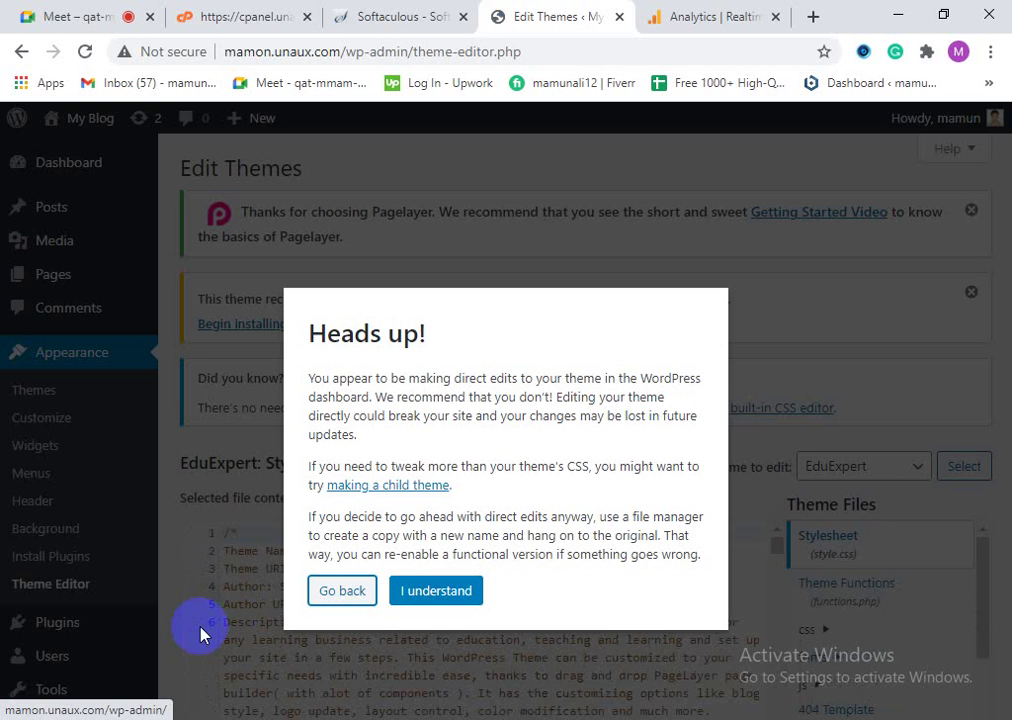
pyautogui.click(418, 598)
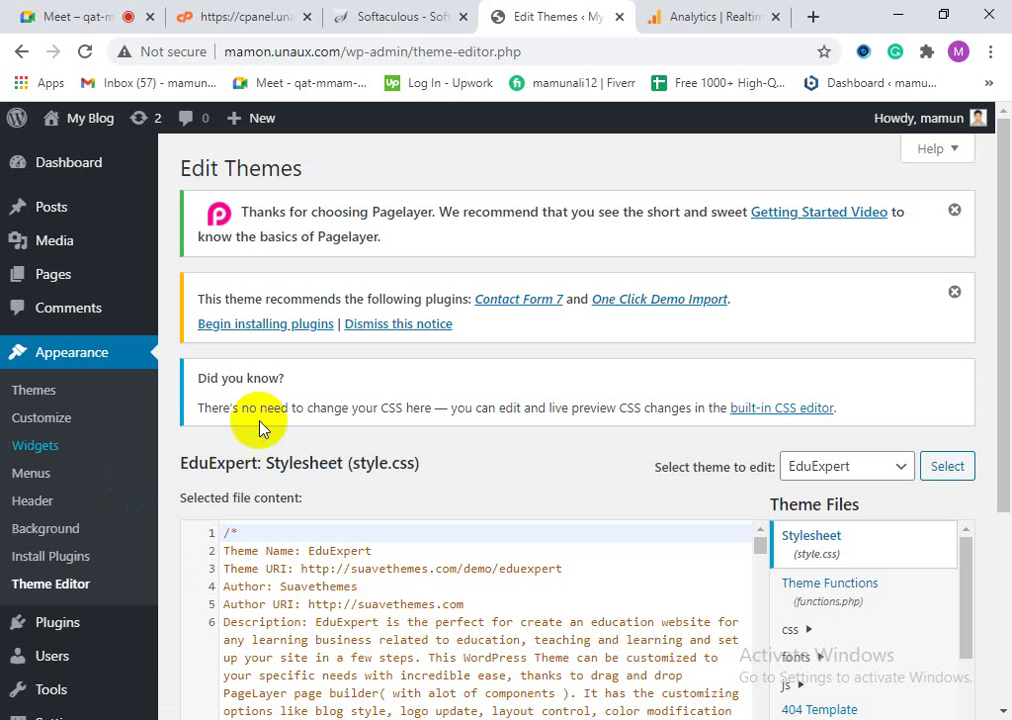
pyautogui.click(856, 476)
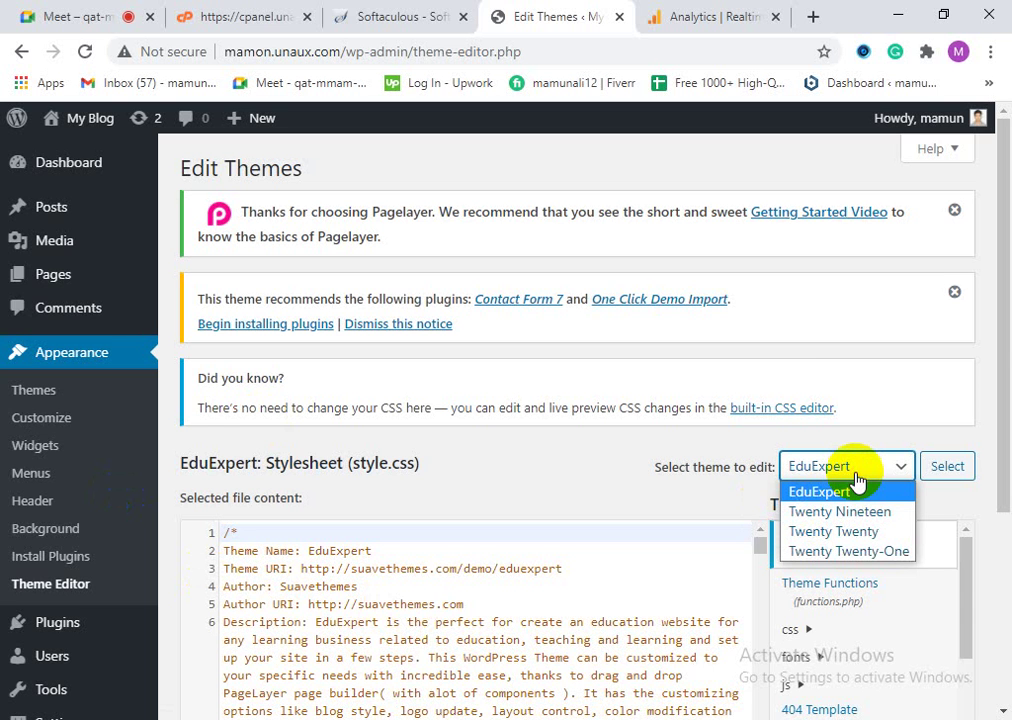
pyautogui.click(515, 470)
pyautogui.scroll(-1, 830, 590)
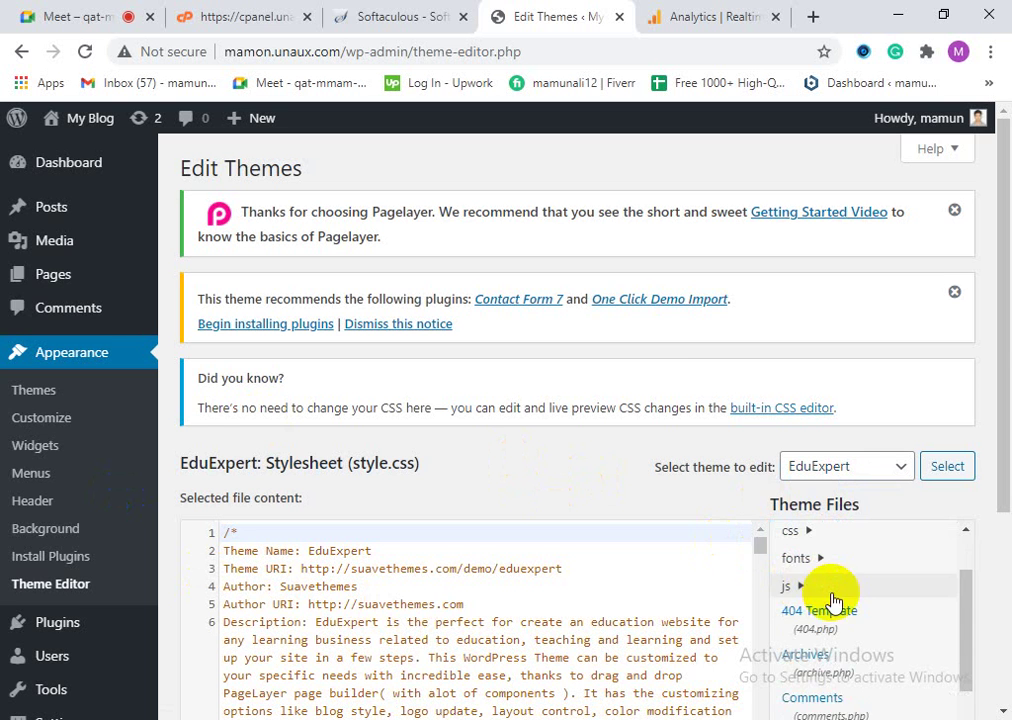
pyautogui.scroll(1, 833, 600)
pyautogui.scroll(-1, 872, 686)
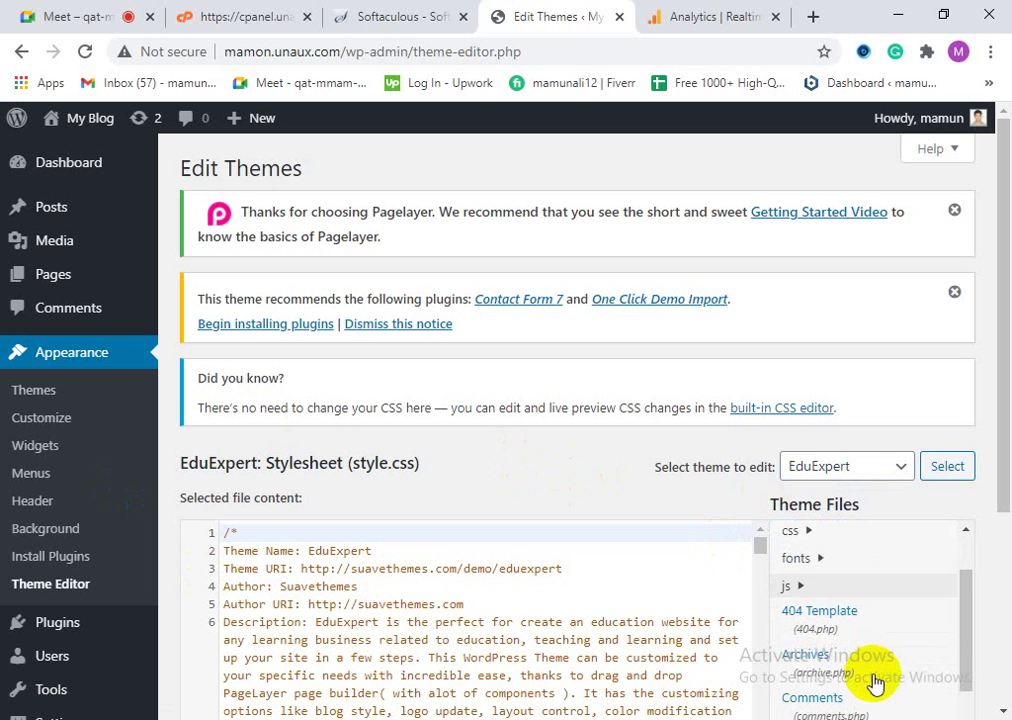
pyautogui.scroll(-3, 890, 690)
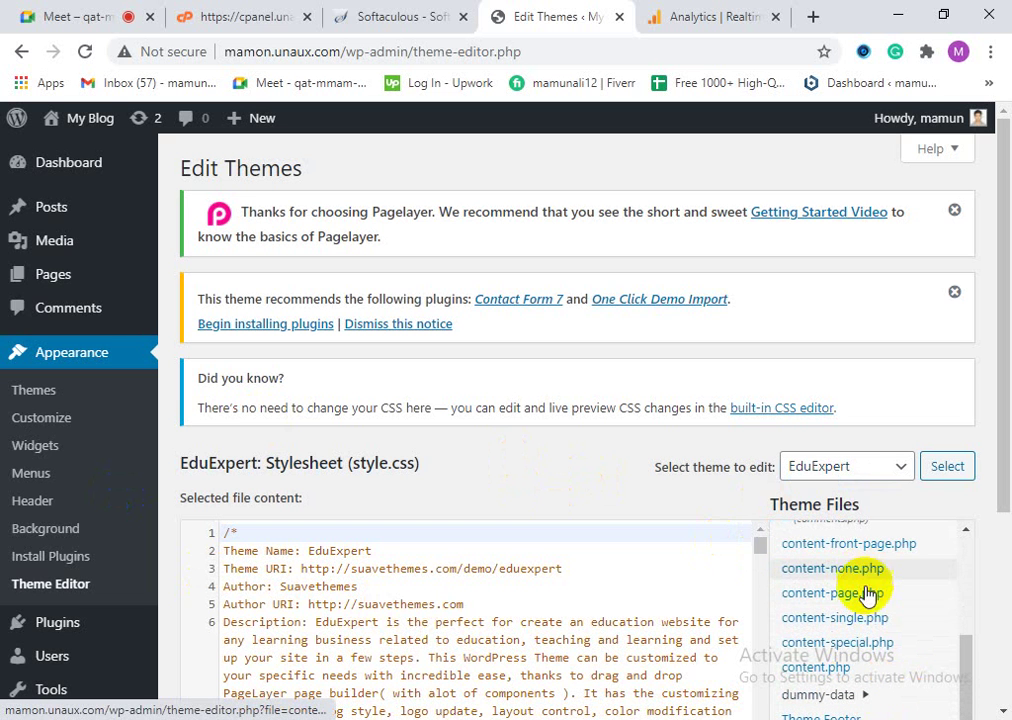
pyautogui.click(880, 468)
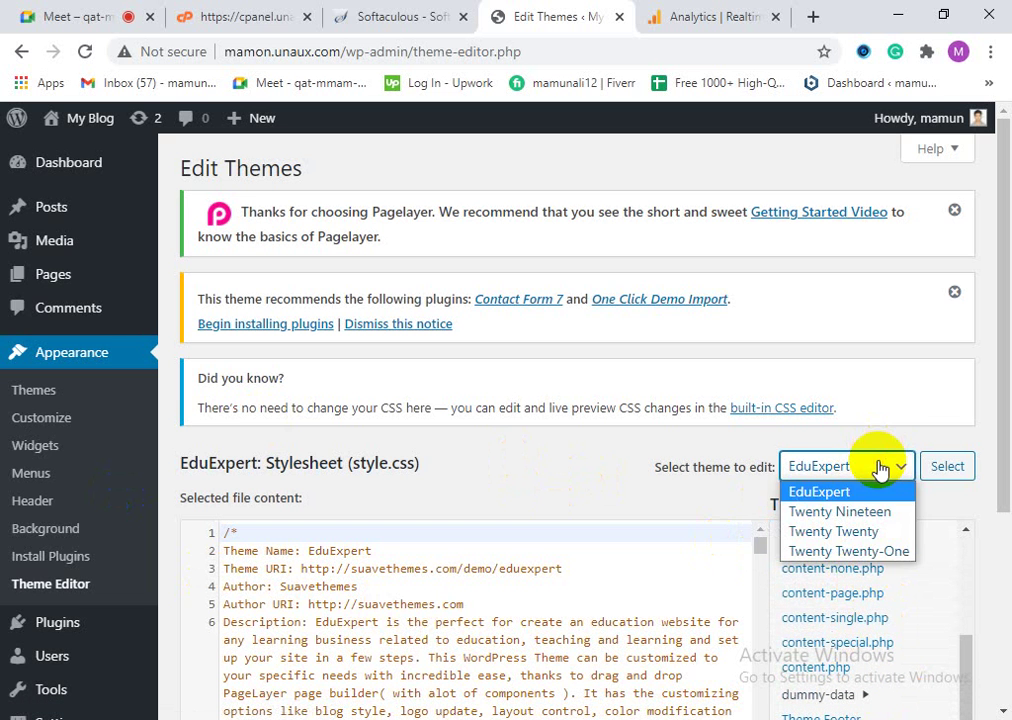
pyautogui.click(866, 511)
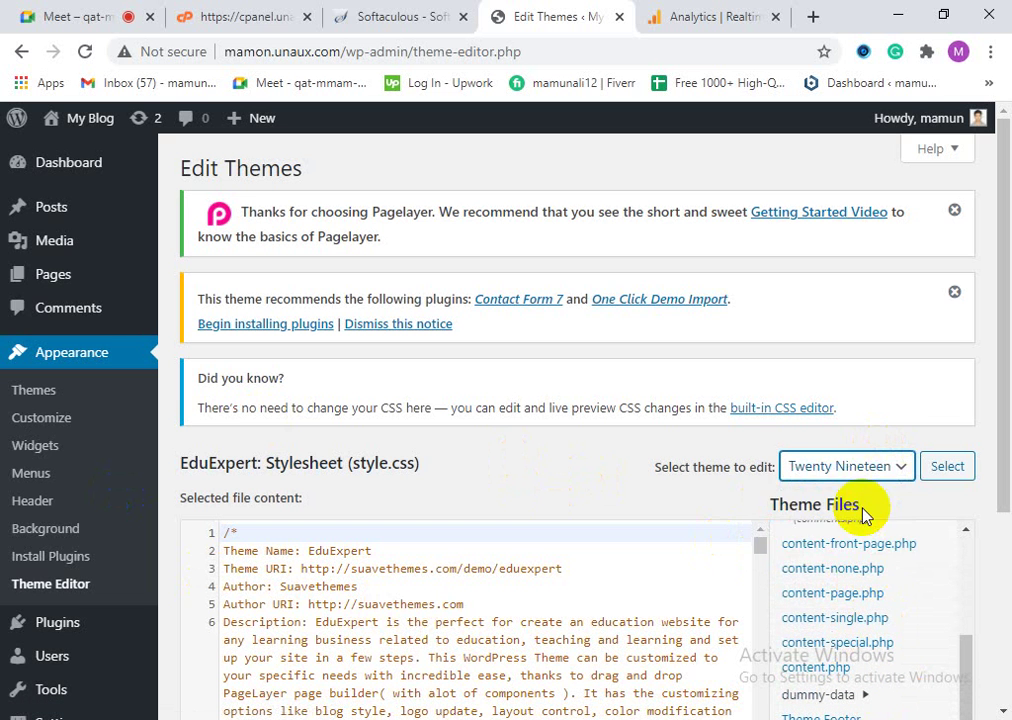
pyautogui.click(944, 468)
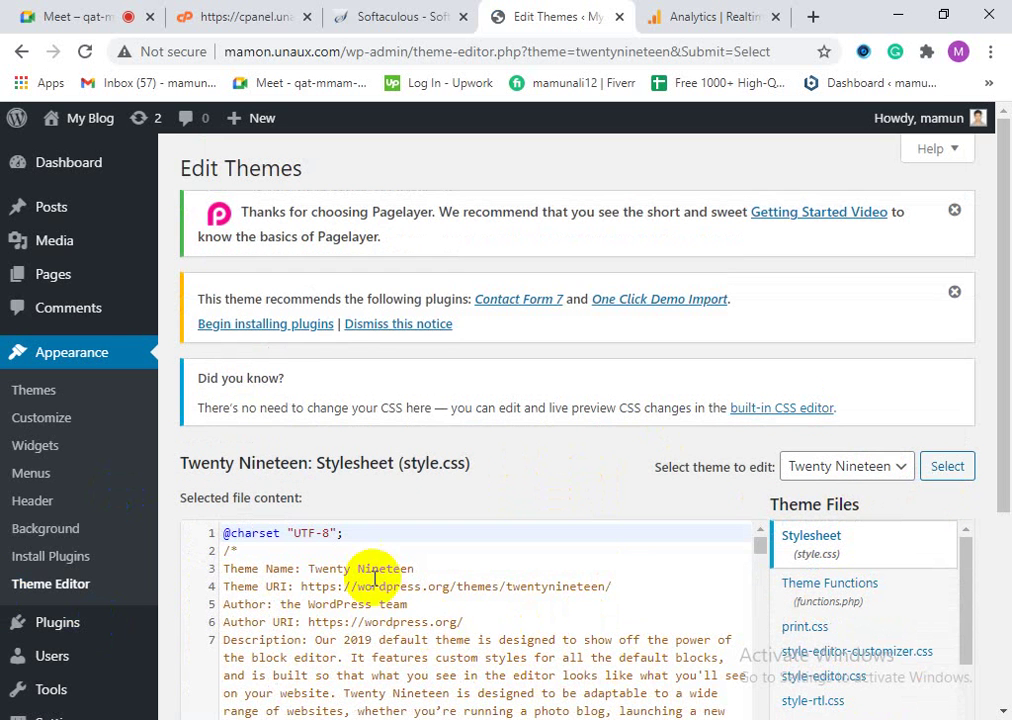
# Step: Open functions.php and read through its code, then switch to style.scss
pyautogui.scroll(-1, 275, 610)
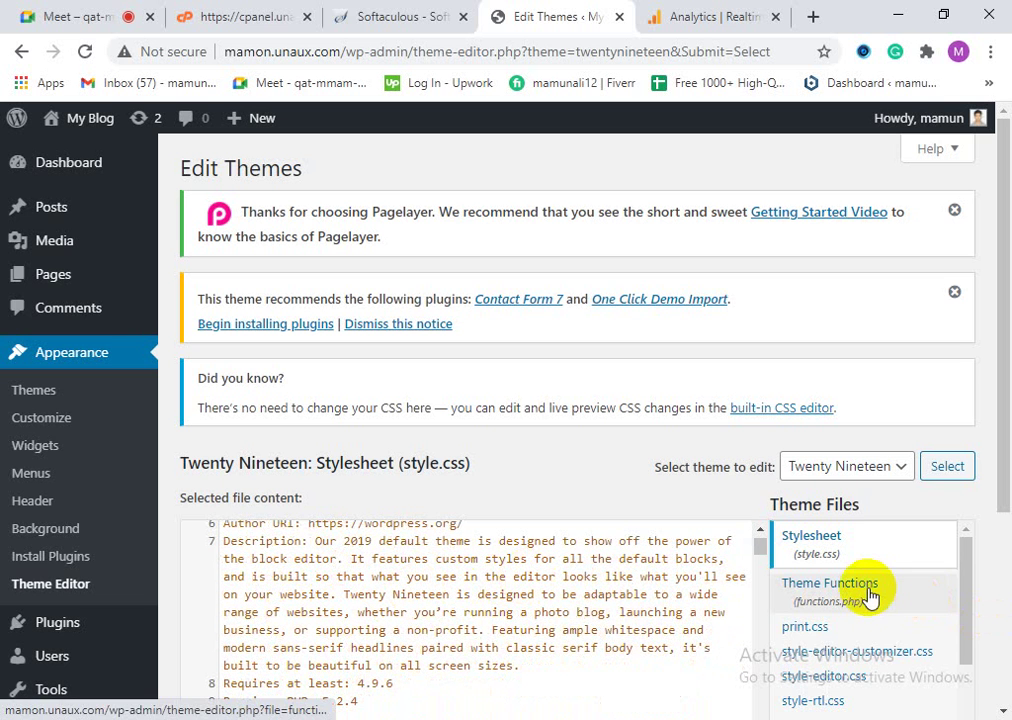
pyautogui.scroll(-2, 868, 590)
pyautogui.scroll(-5, 862, 660)
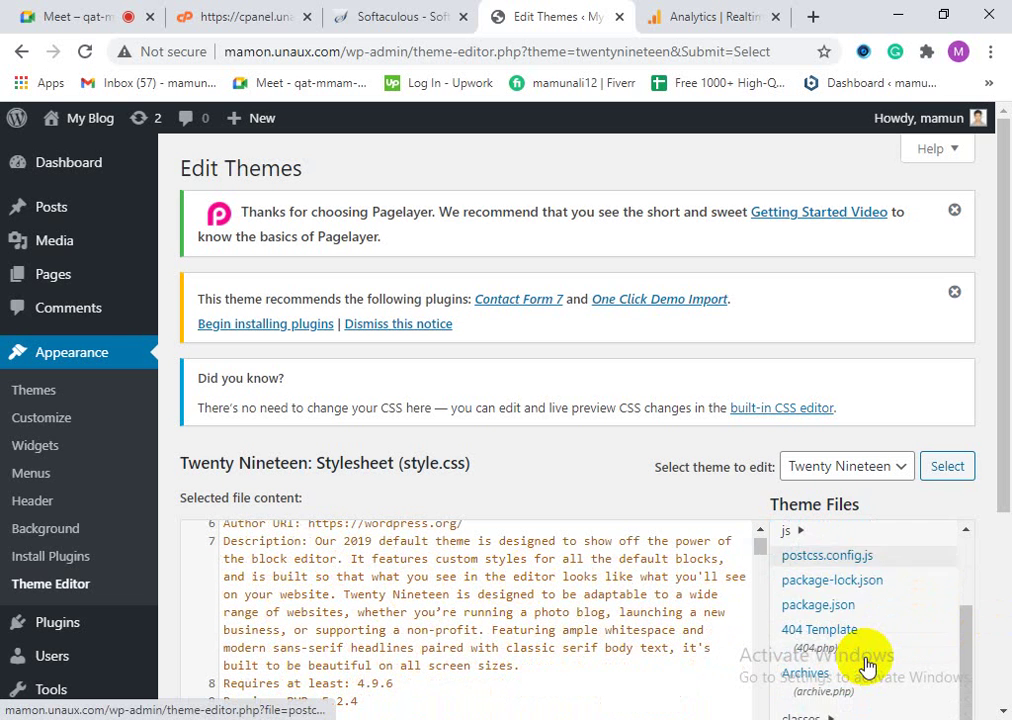
pyautogui.scroll(-2, 866, 678)
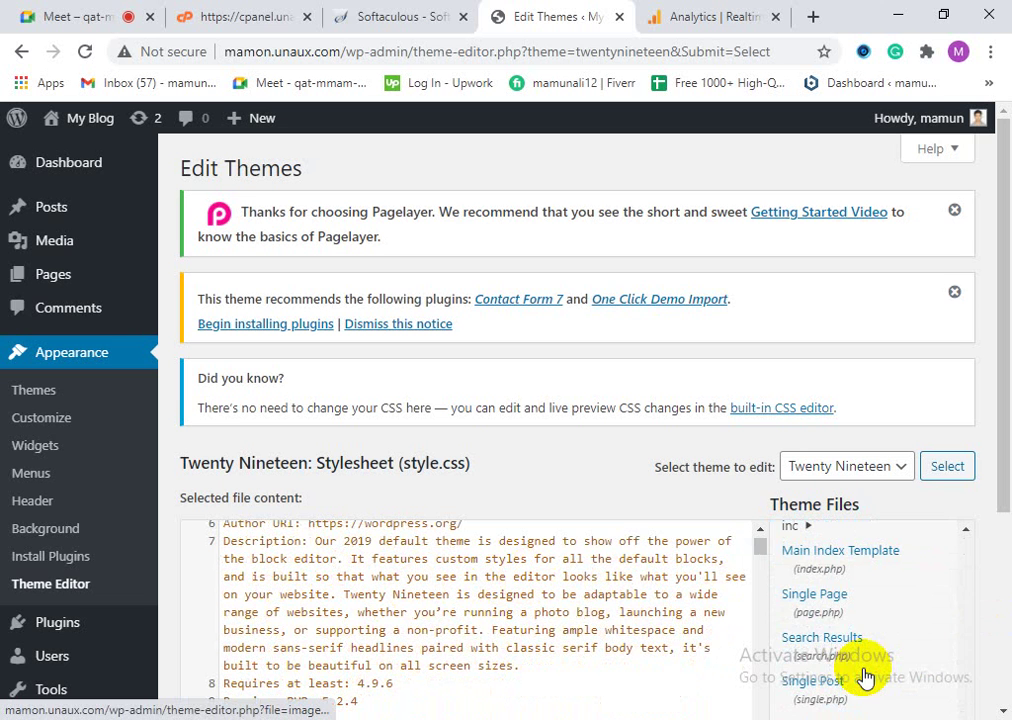
pyautogui.scroll(5, 866, 676)
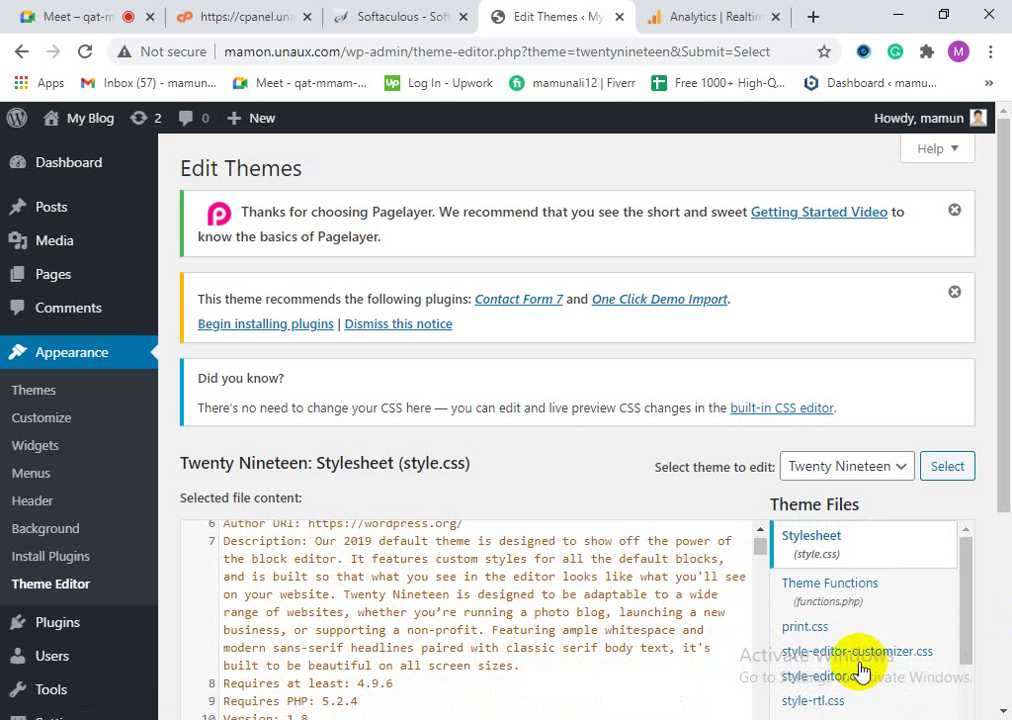
pyautogui.click(833, 601)
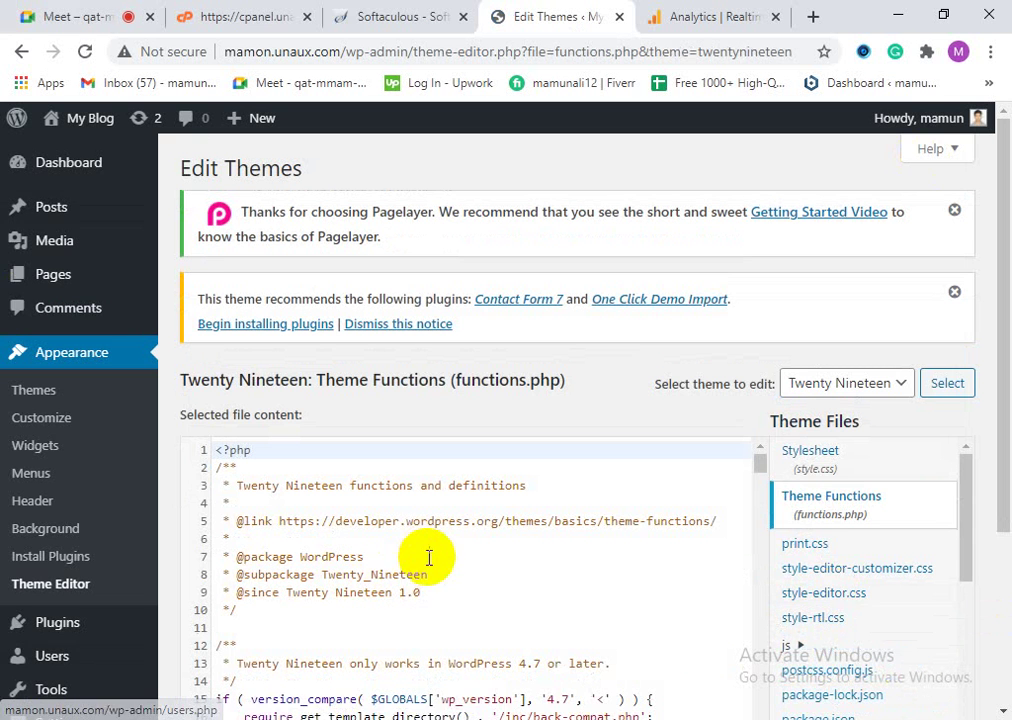
pyautogui.scroll(-2, 429, 553)
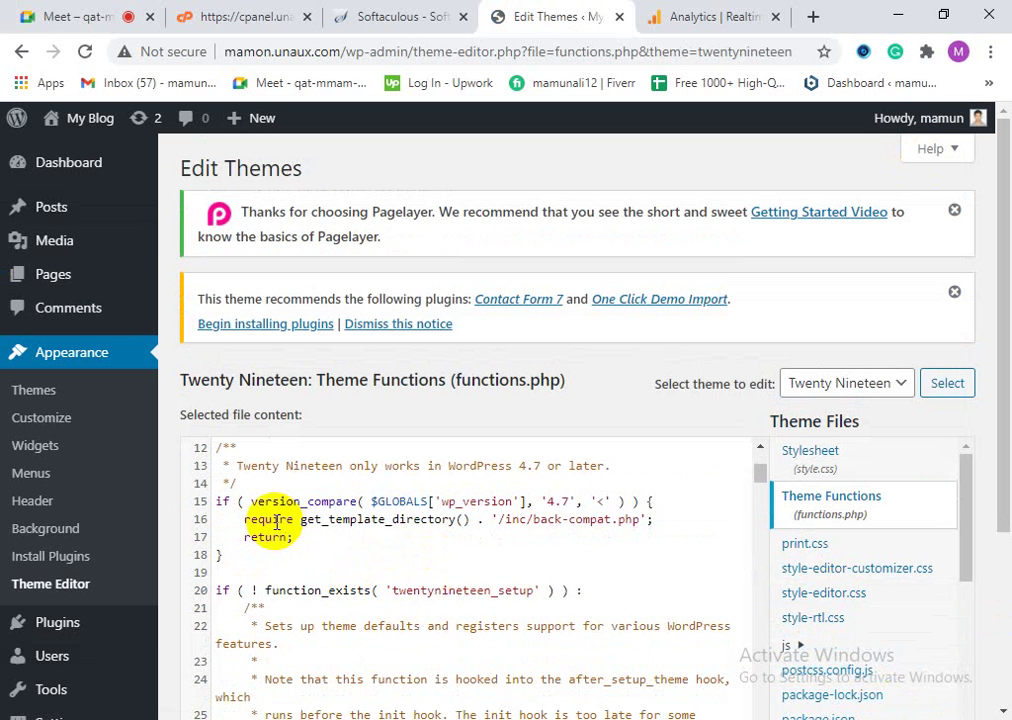
pyautogui.scroll(-3, 368, 639)
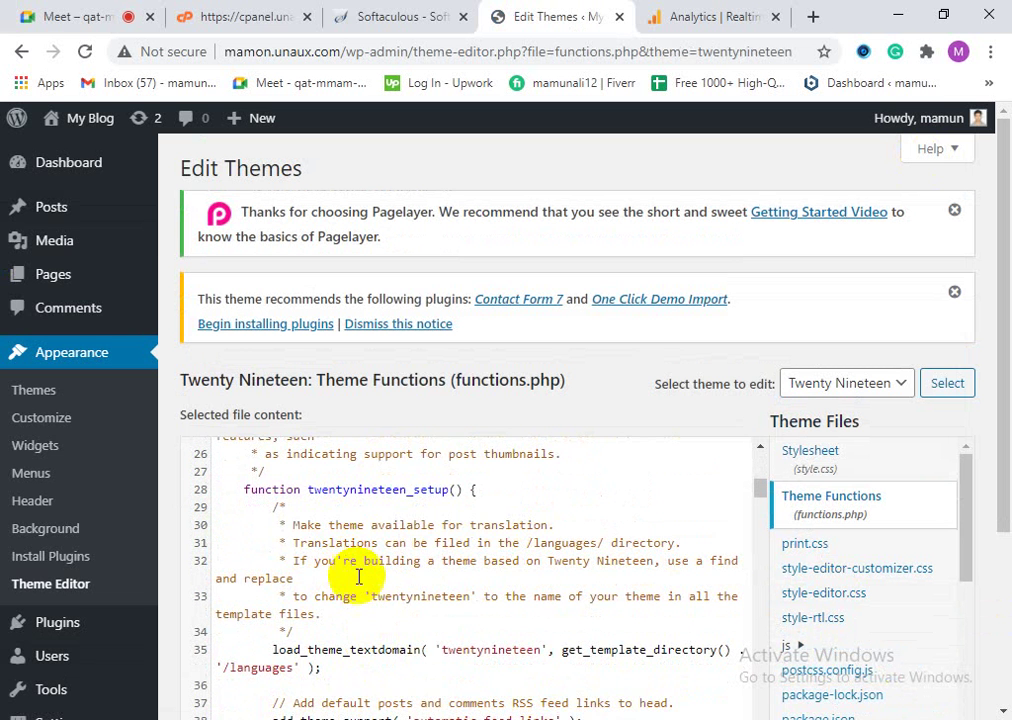
pyautogui.scroll(-4, 362, 600)
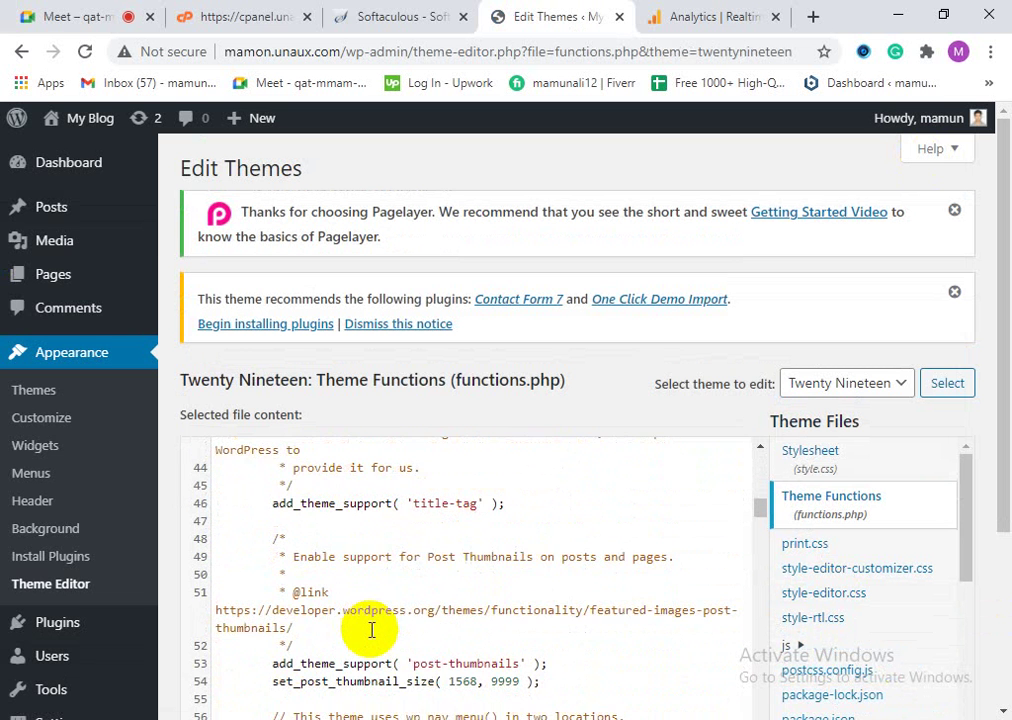
pyautogui.scroll(-1, 377, 630)
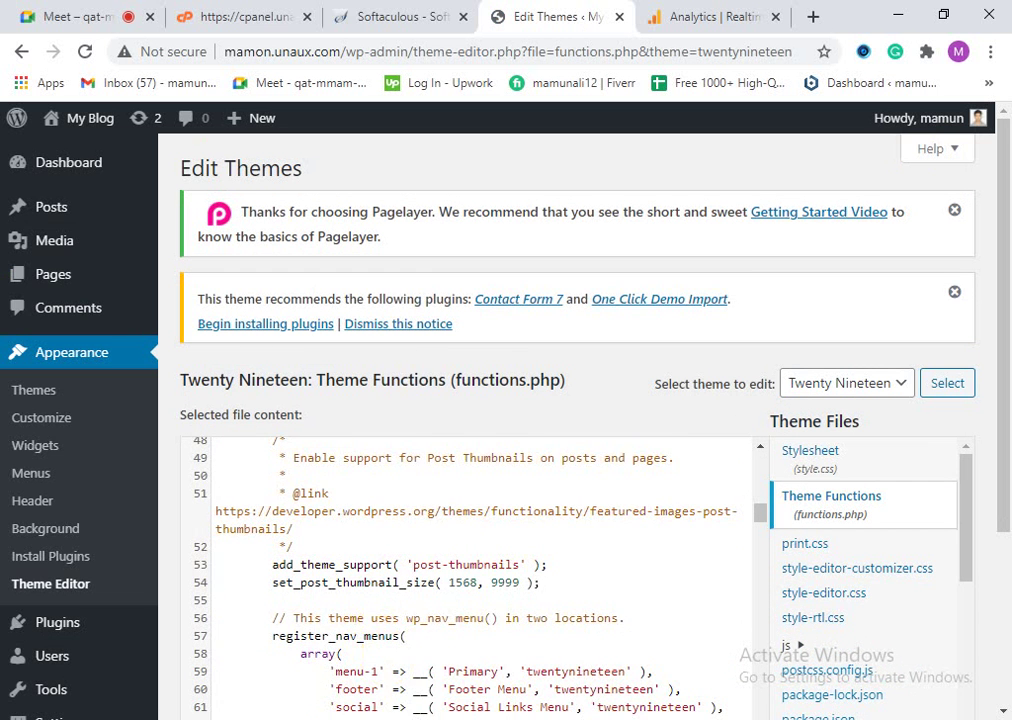
pyautogui.scroll(-5, 413, 620)
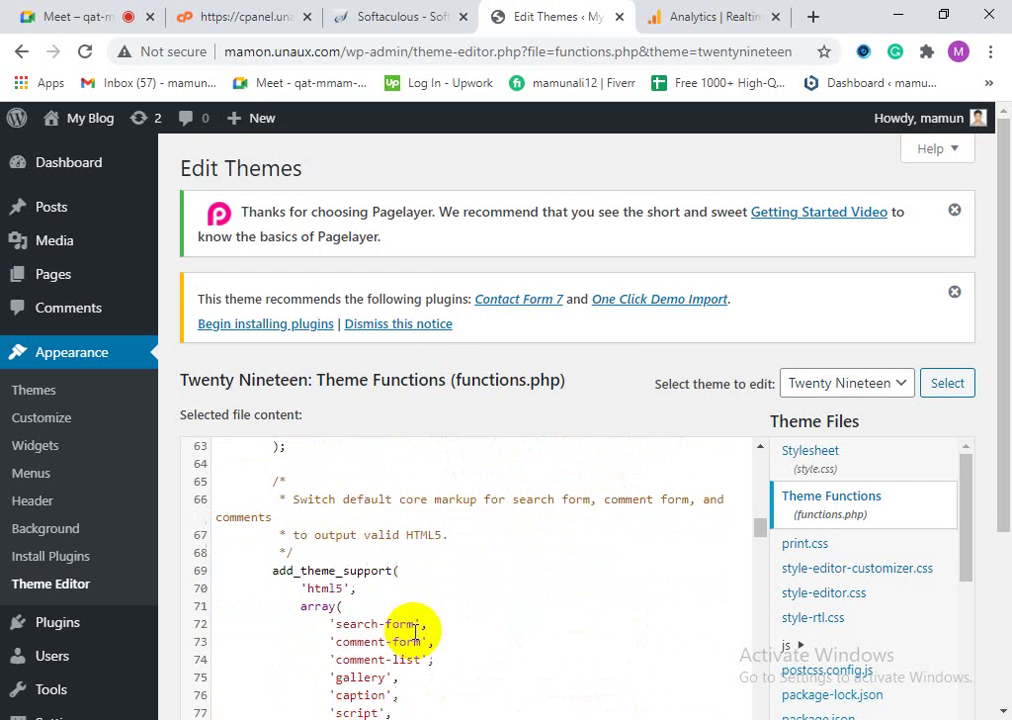
pyautogui.scroll(-5, 418, 637)
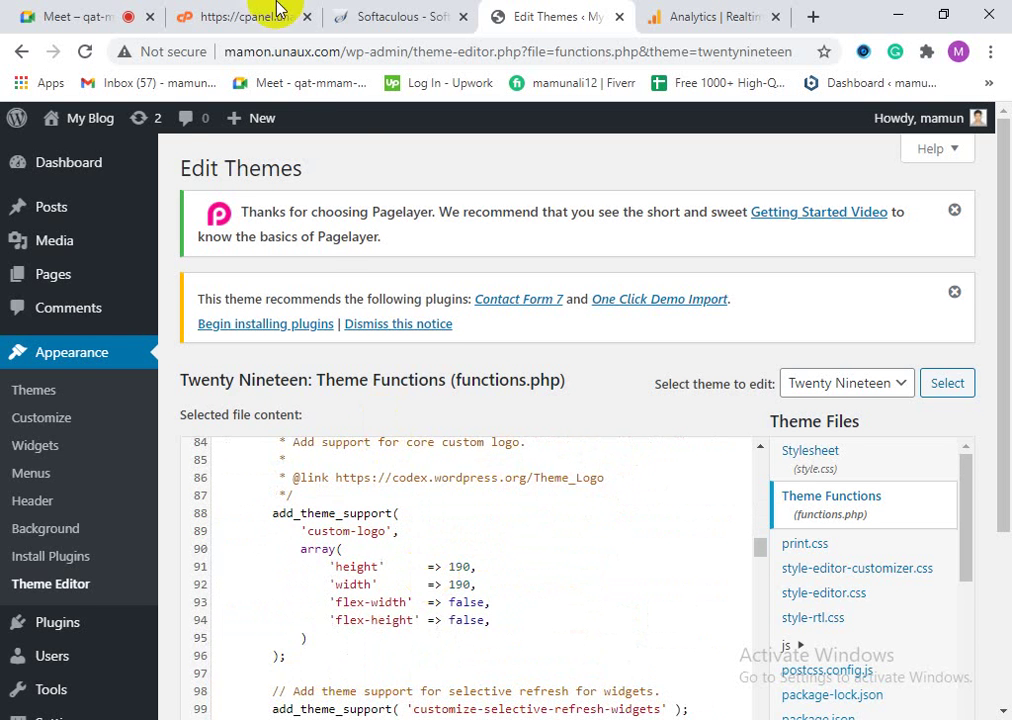
pyautogui.scroll(-1, 418, 282)
pyautogui.scroll(-9, 383, 522)
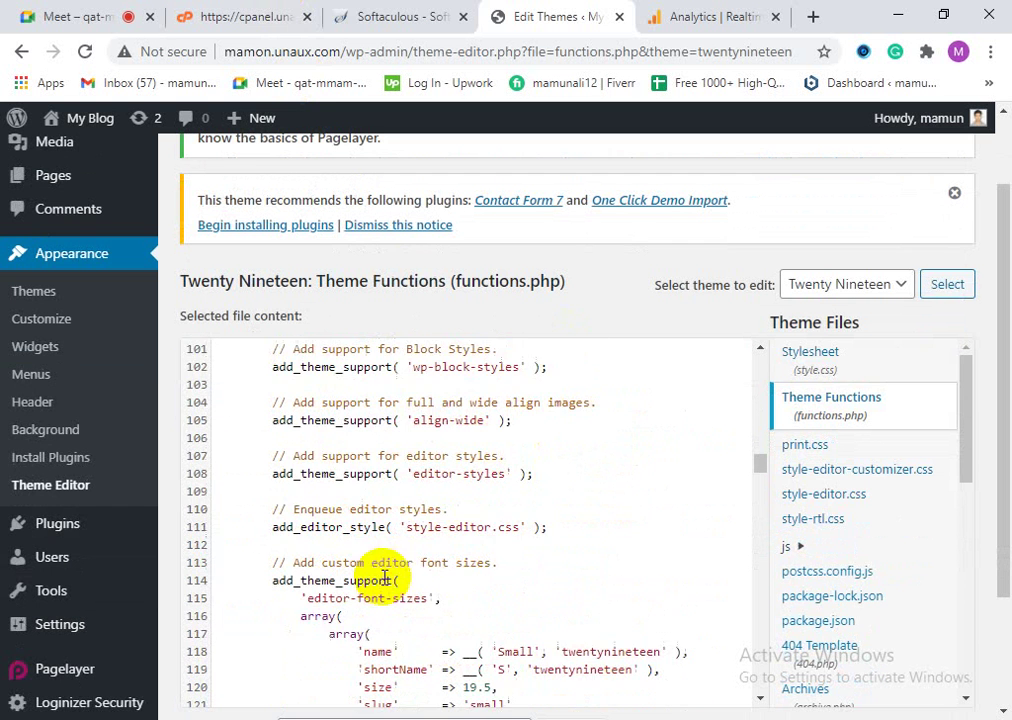
pyautogui.scroll(6, 478, 590)
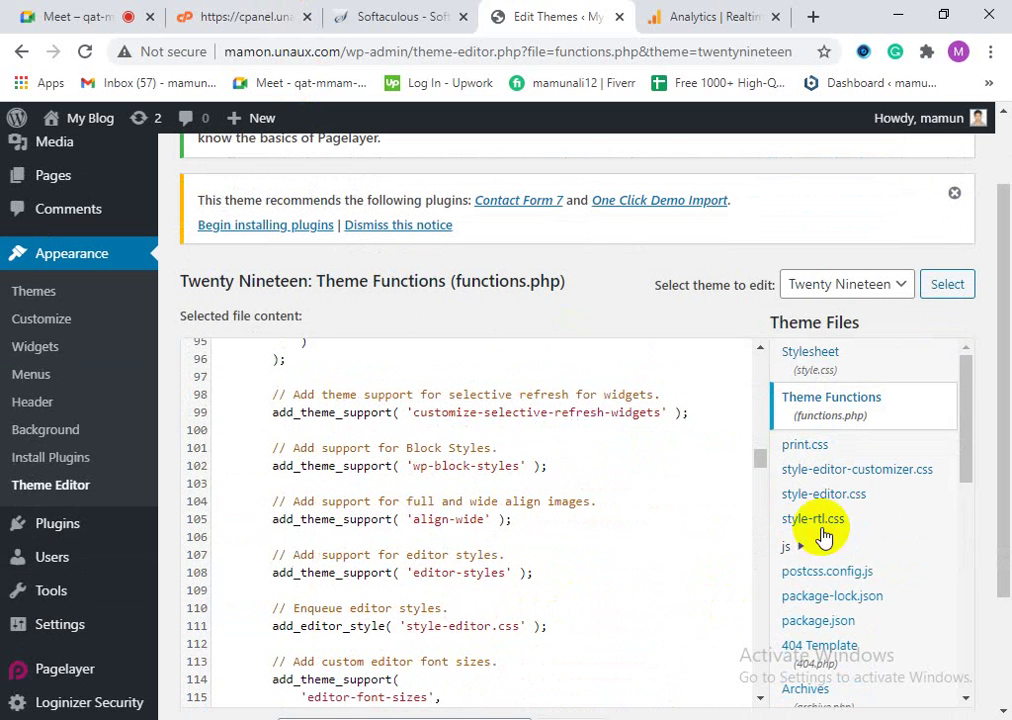
pyautogui.scroll(-4, 874, 542)
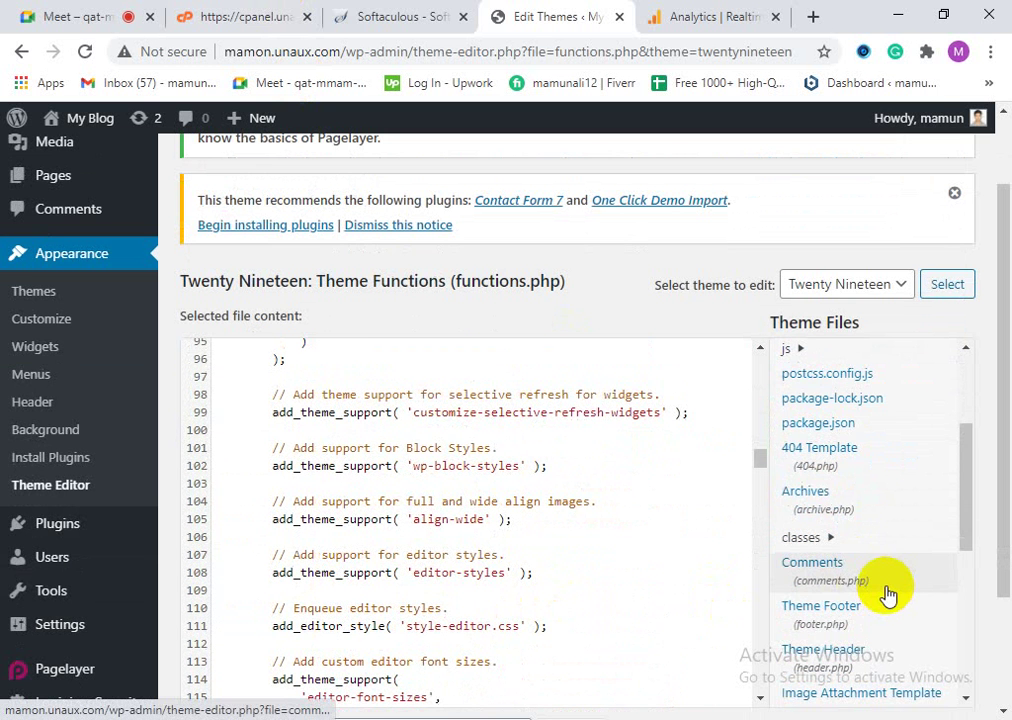
pyautogui.scroll(-5, 870, 592)
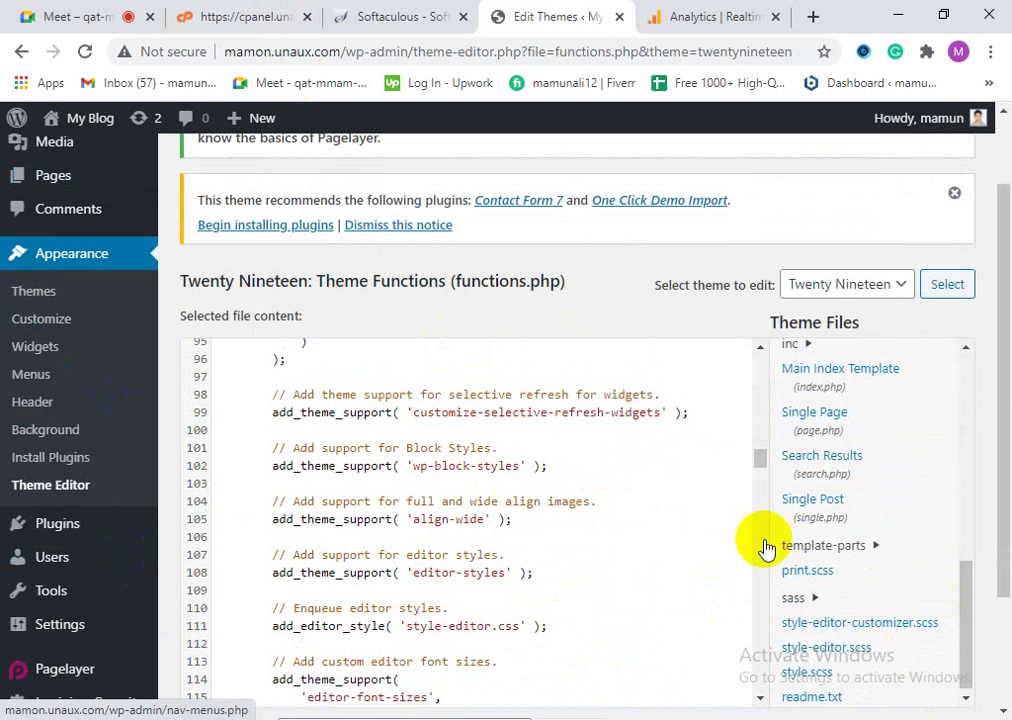
pyautogui.scroll(-1, 888, 640)
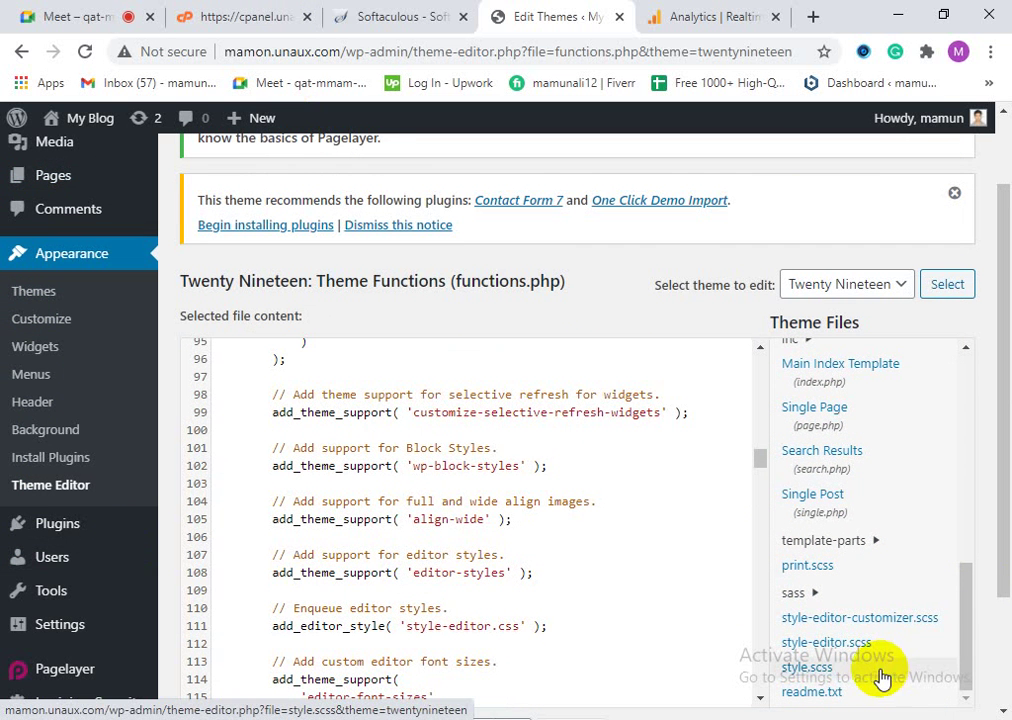
pyautogui.click(808, 667)
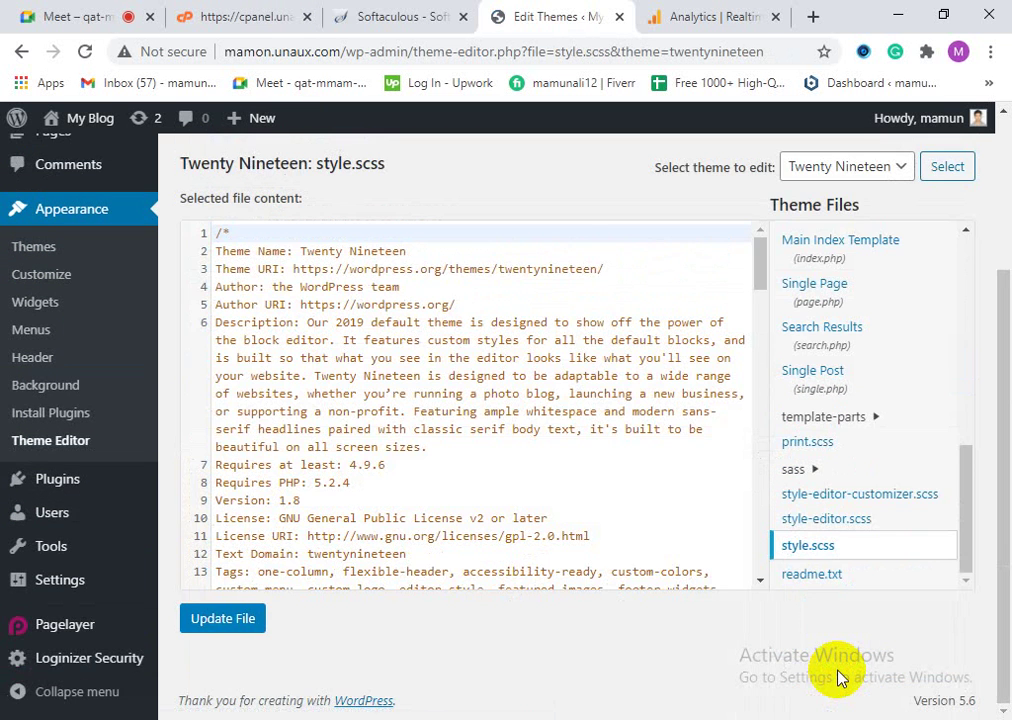
# Step: Scroll through style.scss's table of contents and sass imports, keeping Twenty Nineteen selected as the theme
pyautogui.scroll(2, 346, 508)
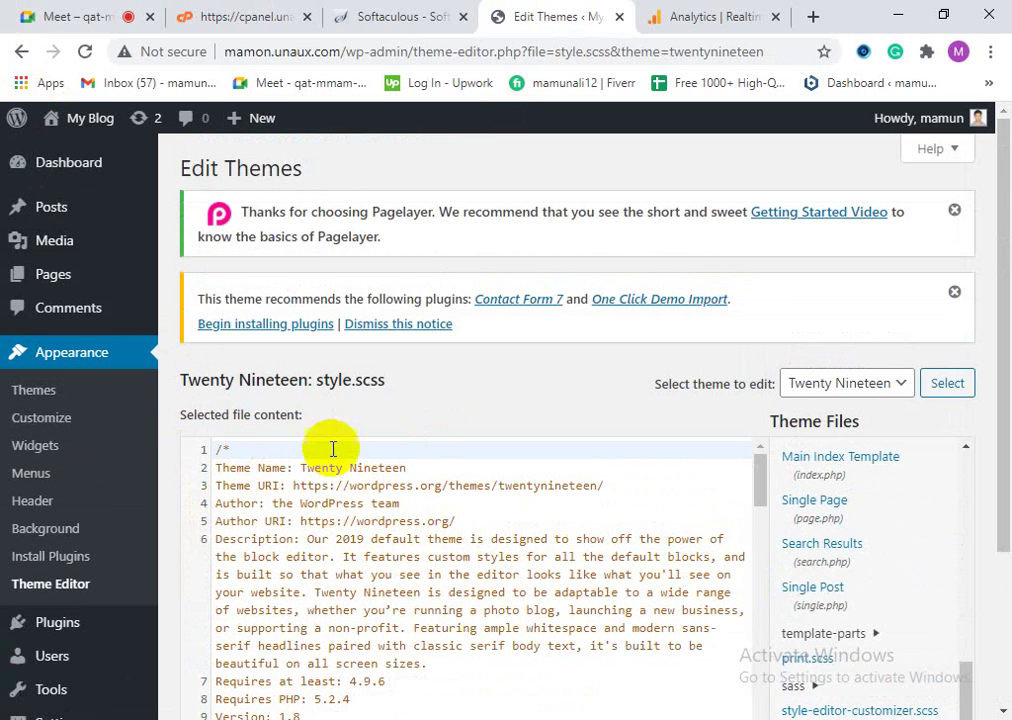
pyautogui.scroll(-2, 340, 550)
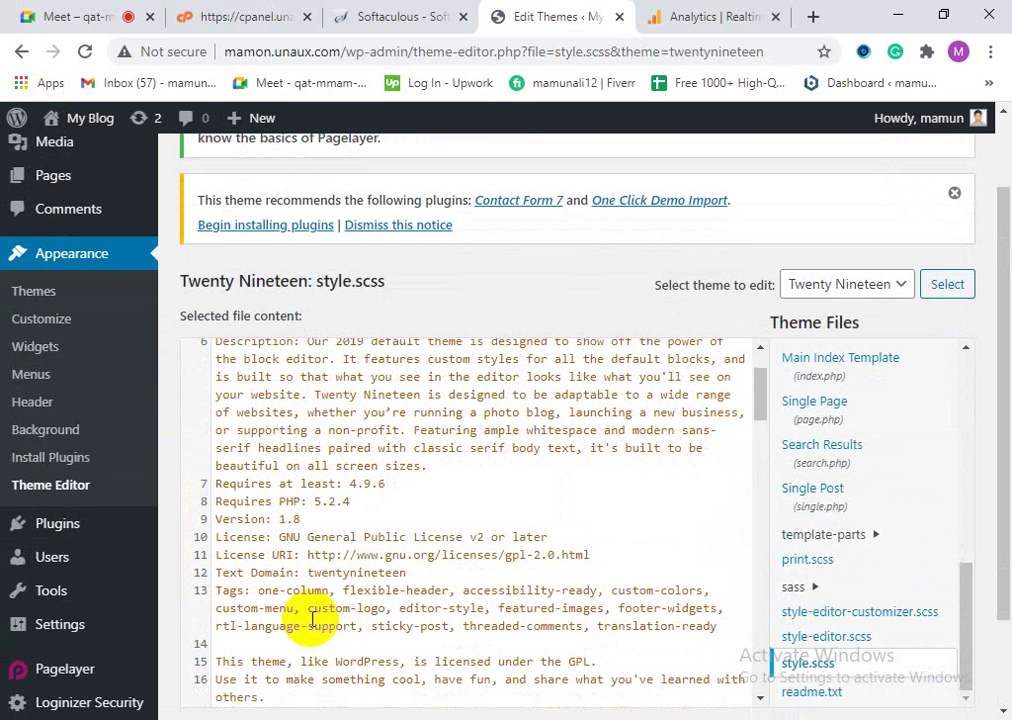
pyautogui.scroll(-3, 300, 620)
pyautogui.scroll(-5, 425, 590)
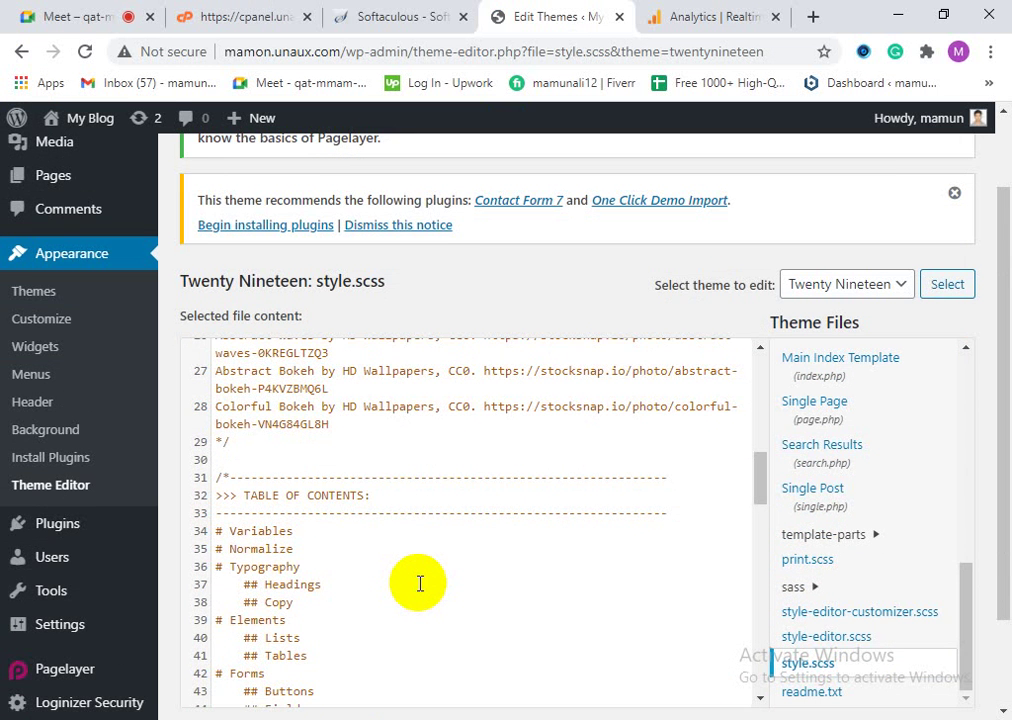
pyautogui.scroll(-9, 328, 551)
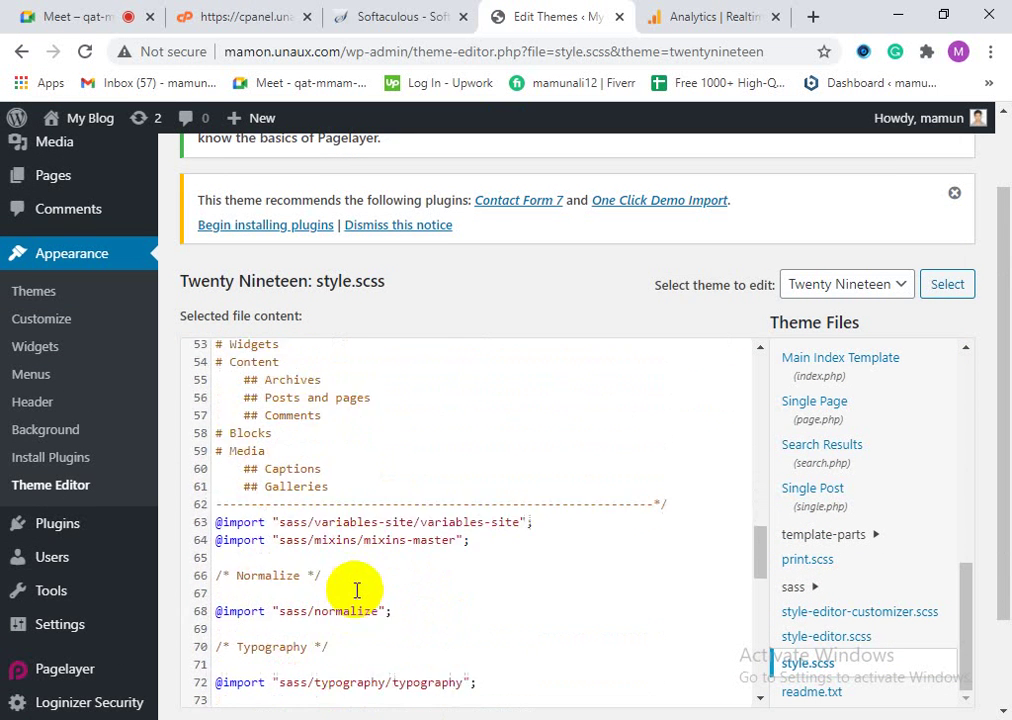
pyautogui.scroll(-1, 340, 590)
pyautogui.scroll(-4, 380, 630)
pyautogui.scroll(4, 500, 600)
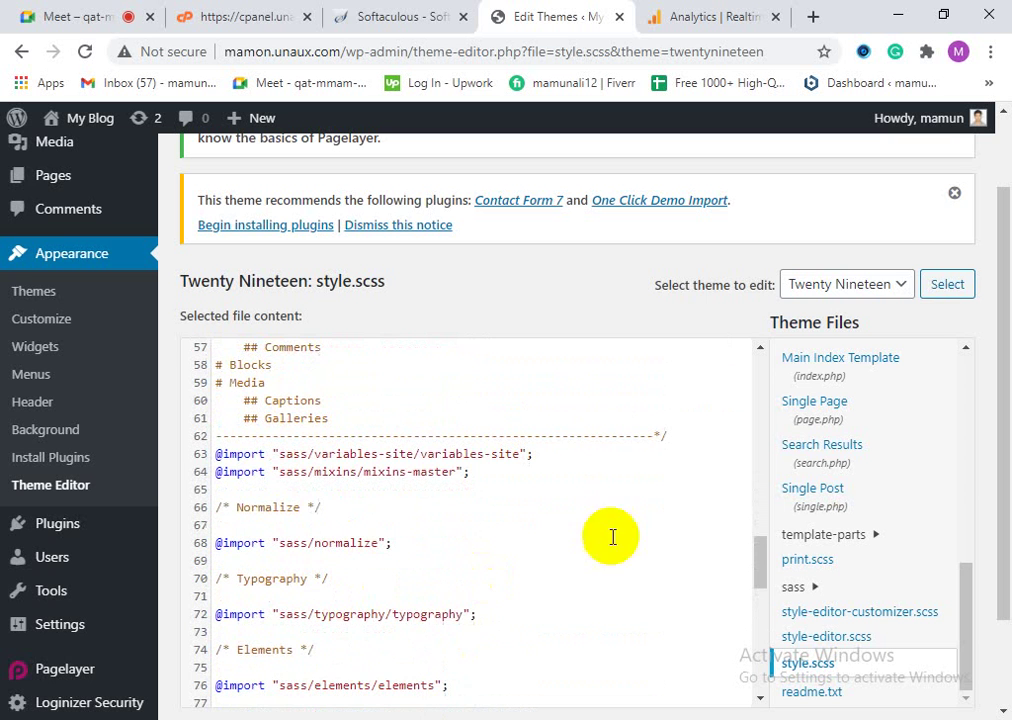
pyautogui.click(868, 280)
pyautogui.click(900, 327)
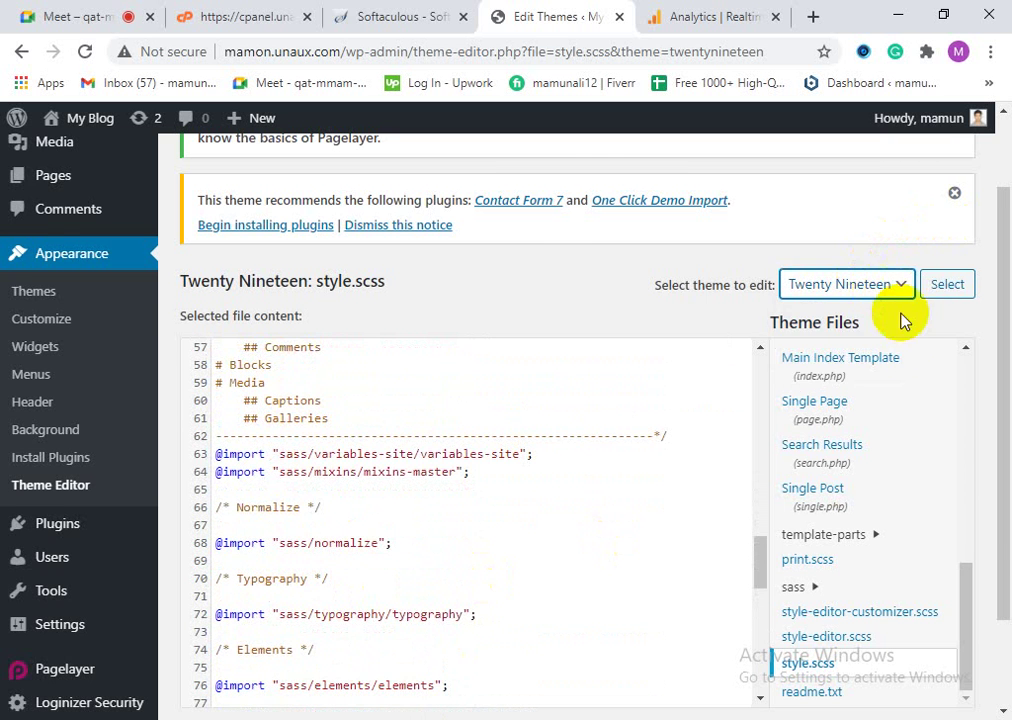
pyautogui.scroll(1, 905, 323)
pyautogui.scroll(1, 888, 508)
pyautogui.scroll(10, 890, 540)
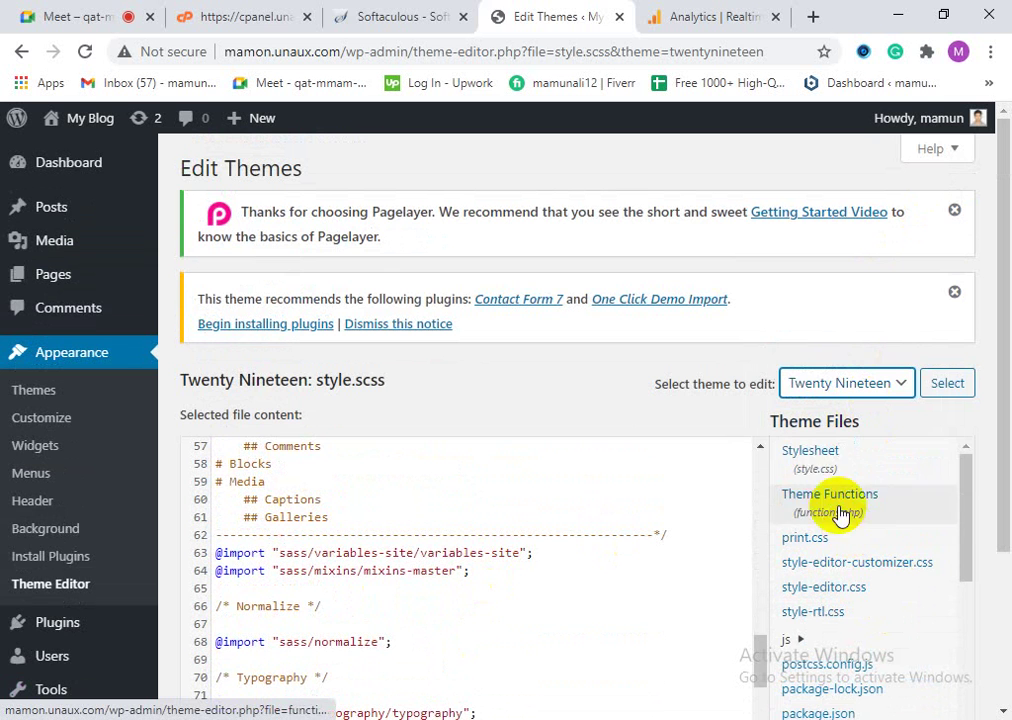
# Step: Open Twenty Nineteen's style.css and scroll down to its Variables, Normalize, Typography table of contents
pyautogui.click(826, 462)
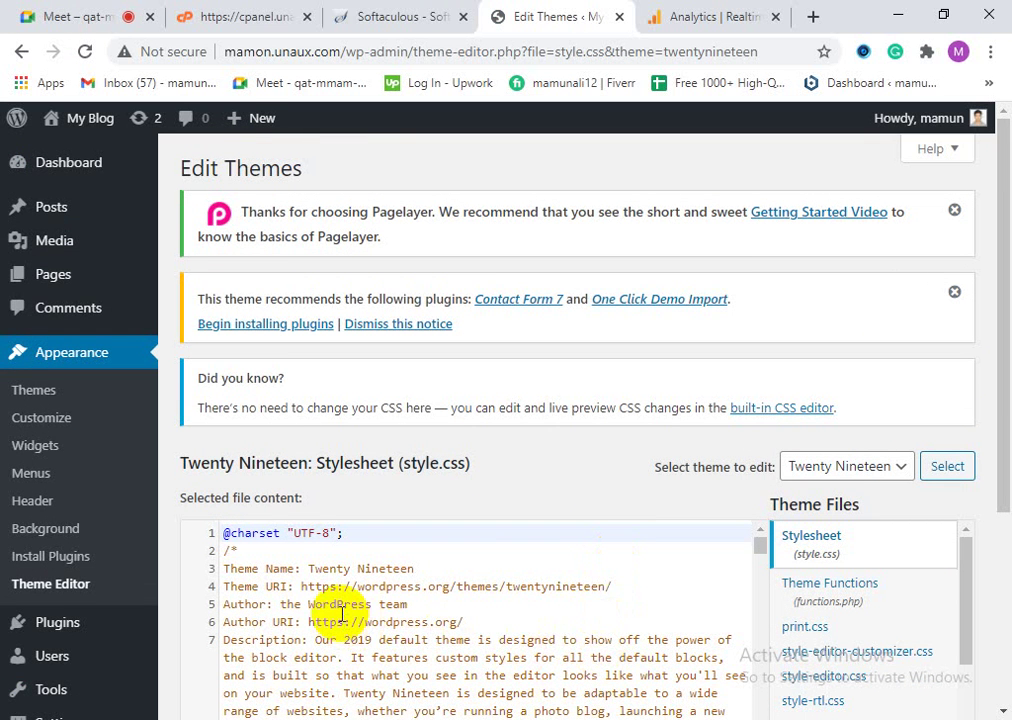
pyautogui.scroll(-5, 335, 618)
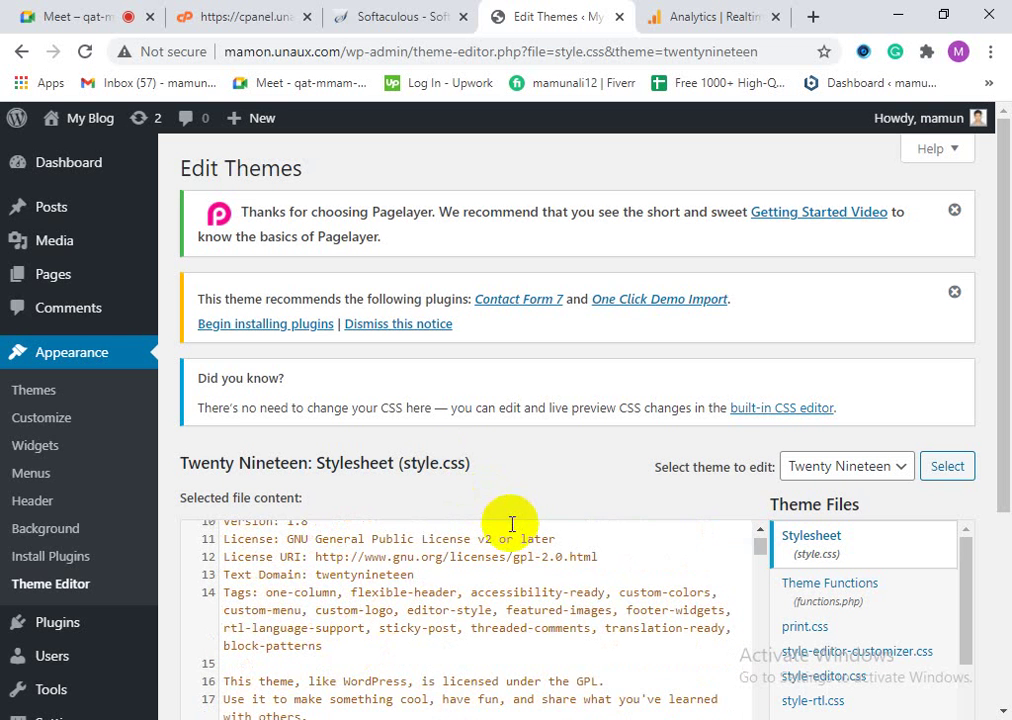
pyautogui.scroll(5, 463, 580)
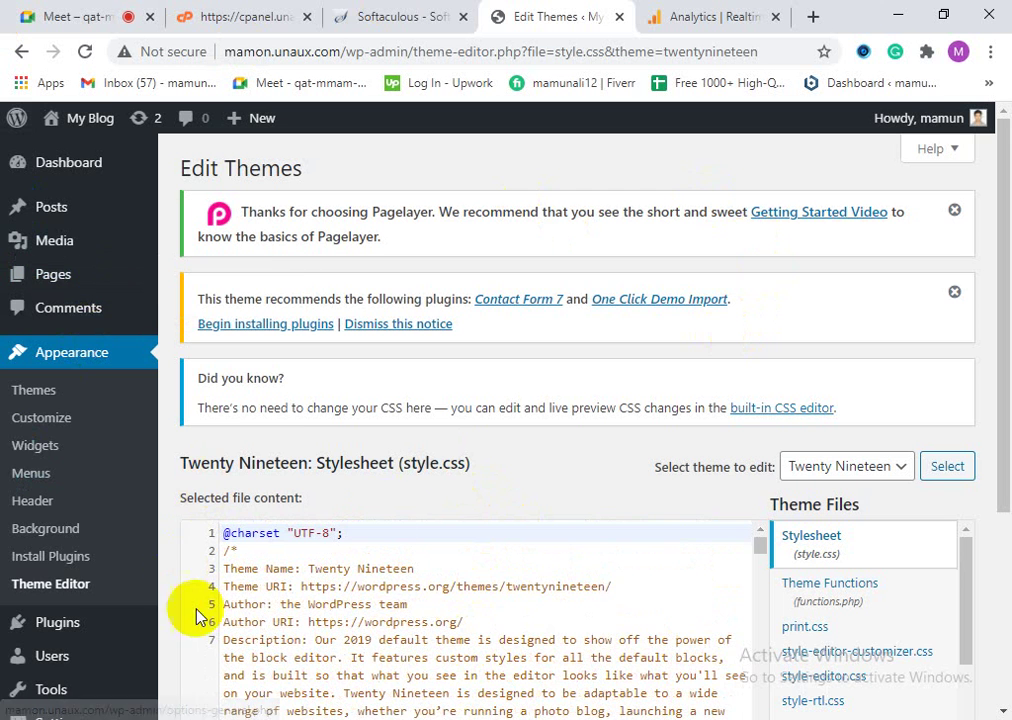
pyautogui.scroll(-5, 467, 510)
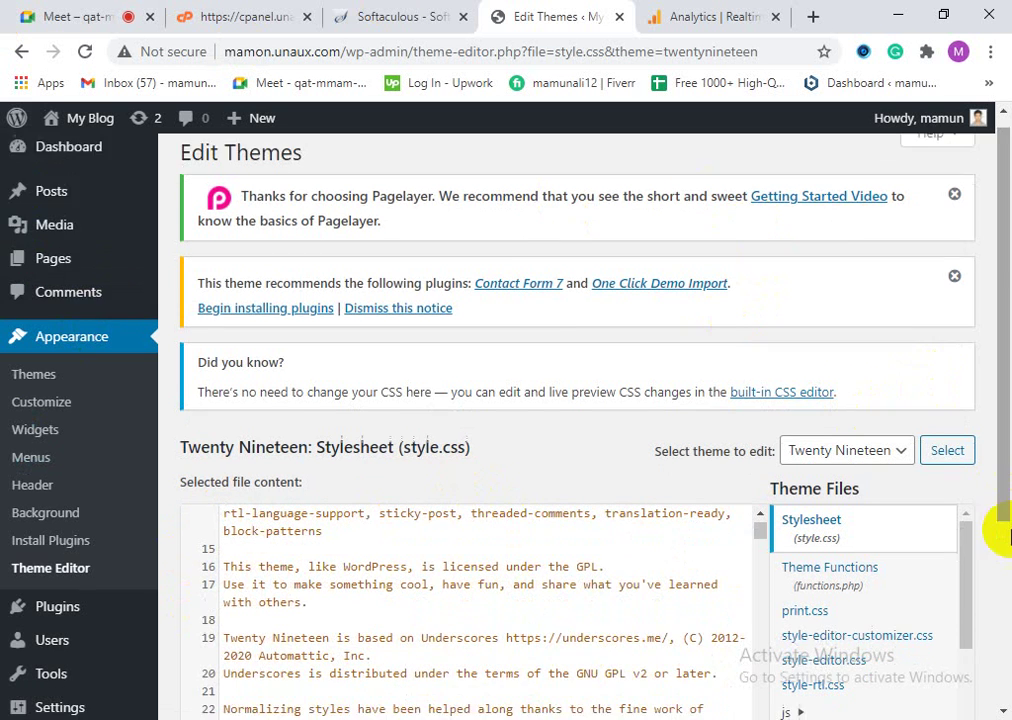
pyautogui.scroll(-2, 1000, 600)
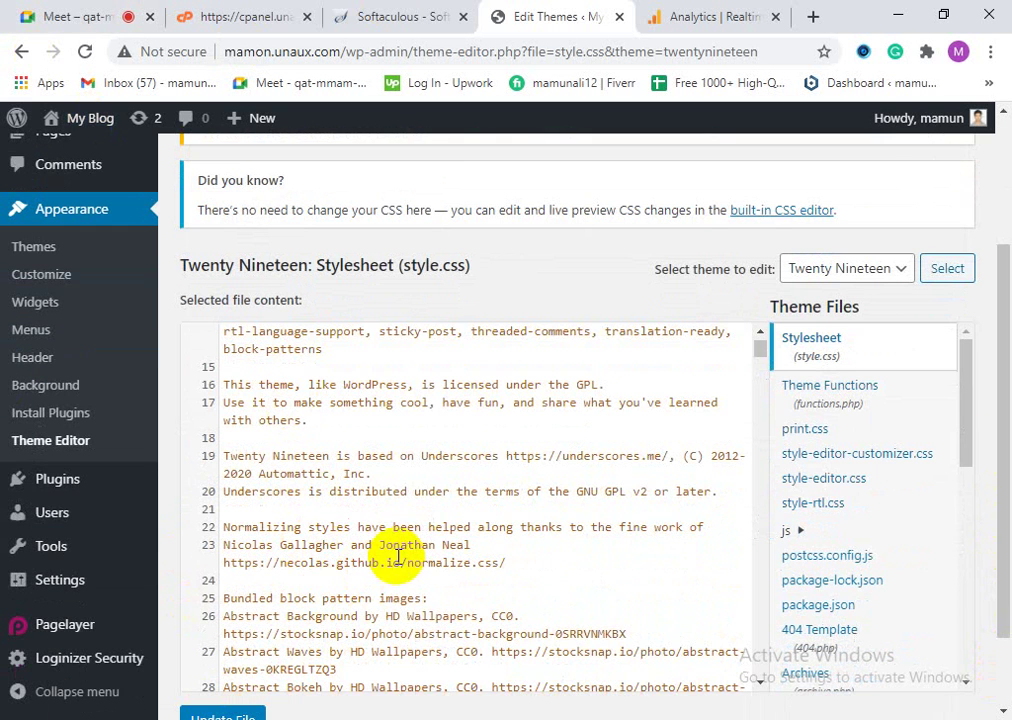
pyautogui.scroll(-1, 410, 490)
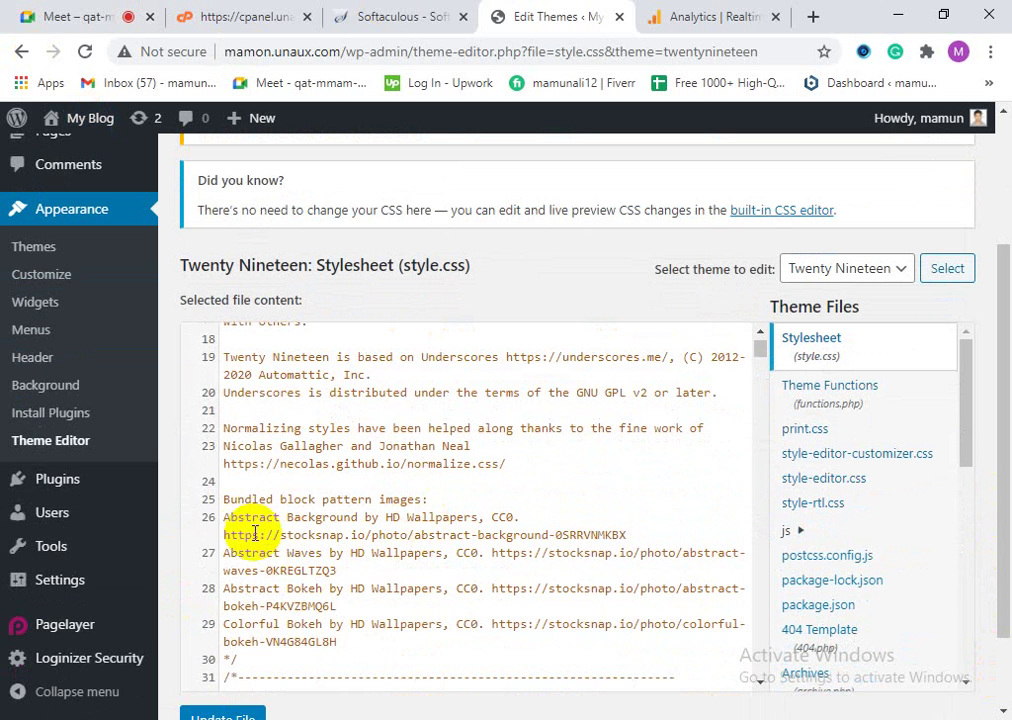
pyautogui.scroll(-3, 442, 597)
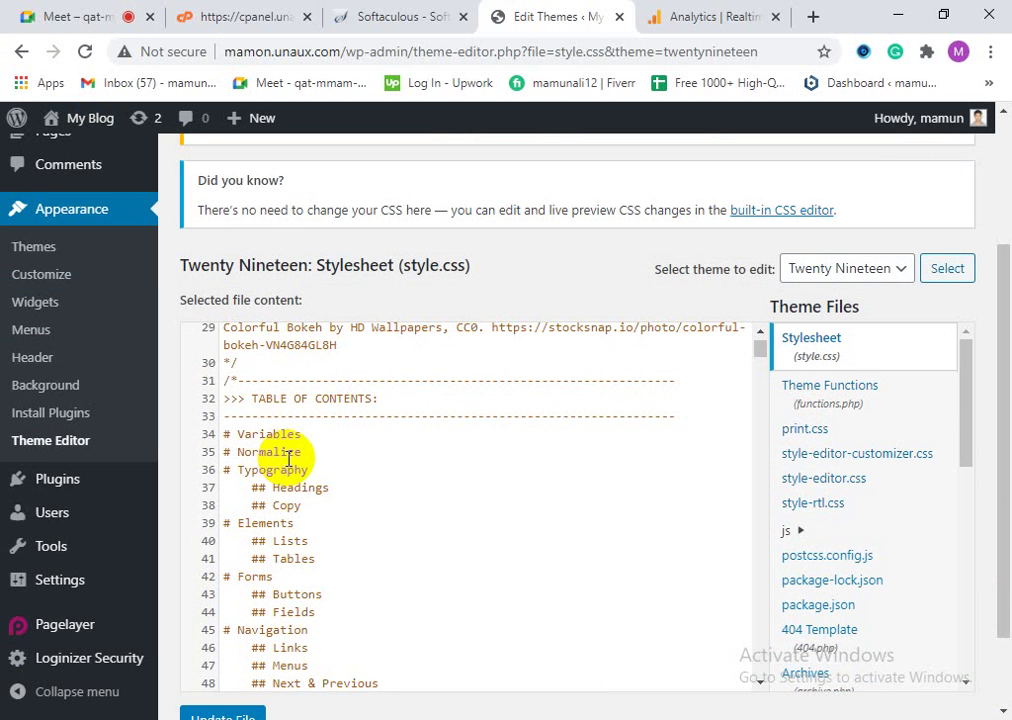
# Step: Search the page for 'hea' and scroll through the matches
pyautogui.hotkey('ctrl', 'f')
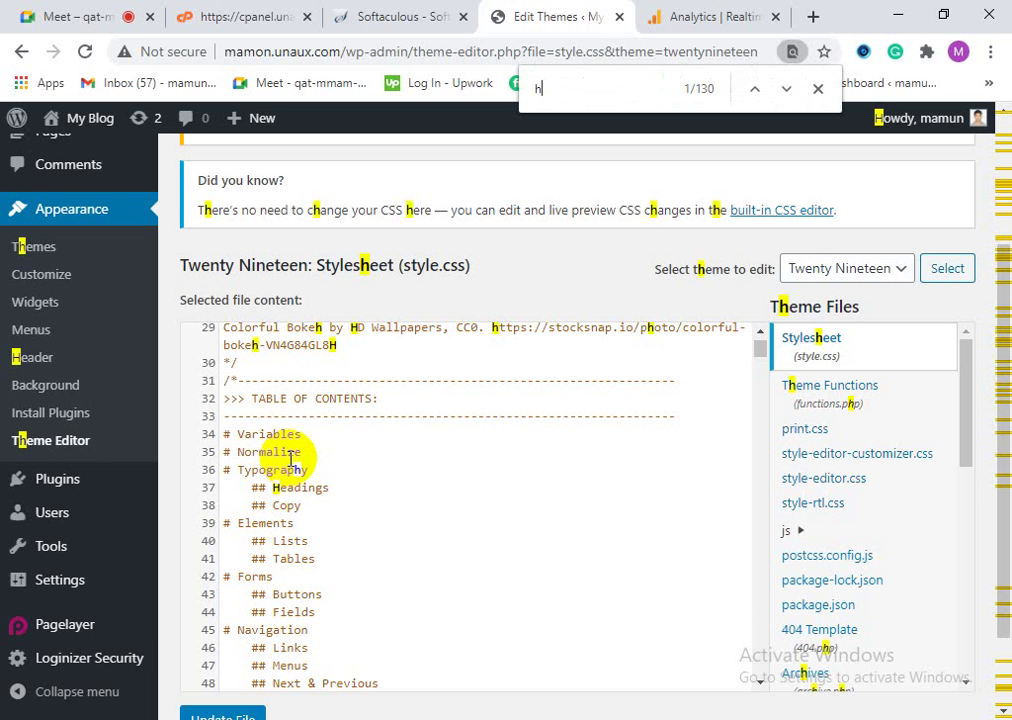
pyautogui.write('head')
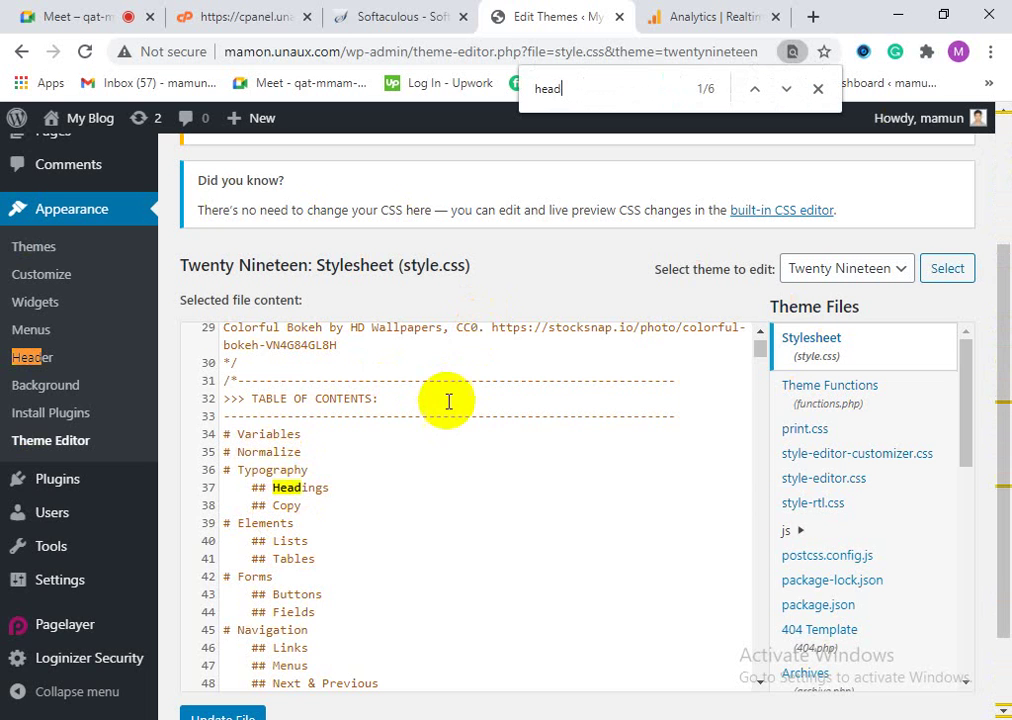
pyautogui.scroll(8, 450, 402)
pyautogui.scroll(-2, 428, 520)
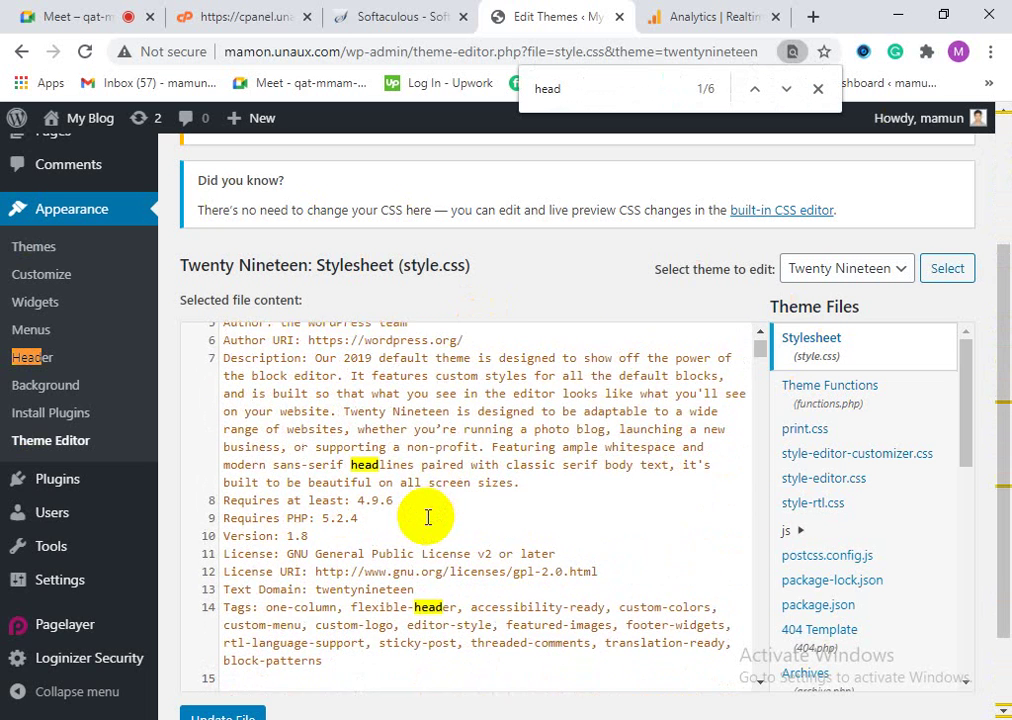
pyautogui.scroll(-4, 433, 519)
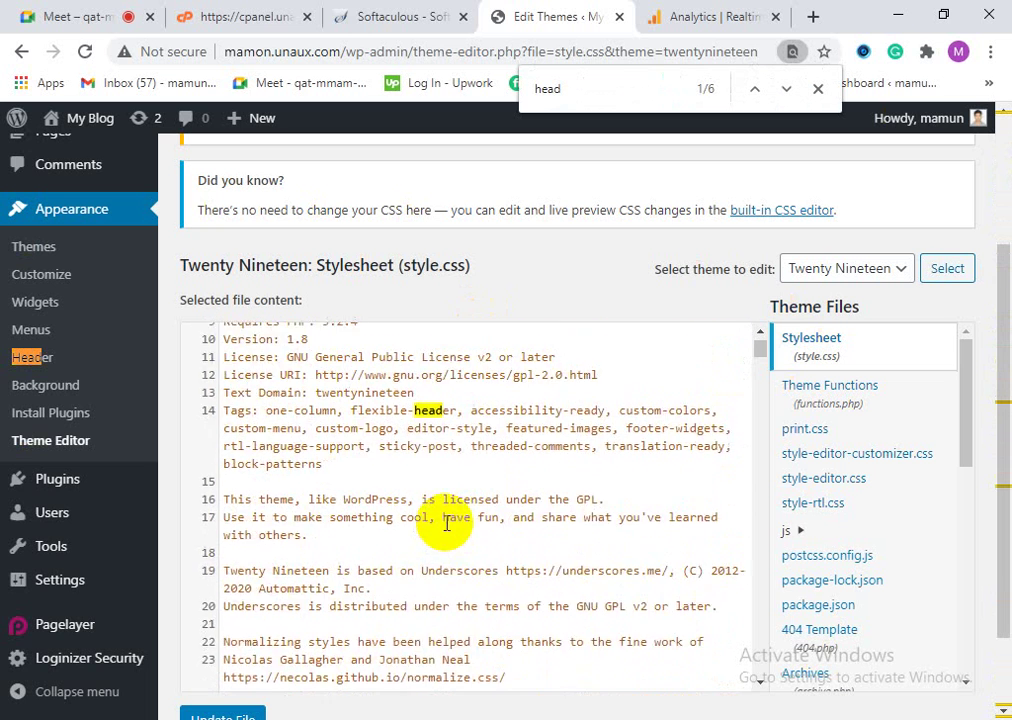
pyautogui.scroll(6, 443, 560)
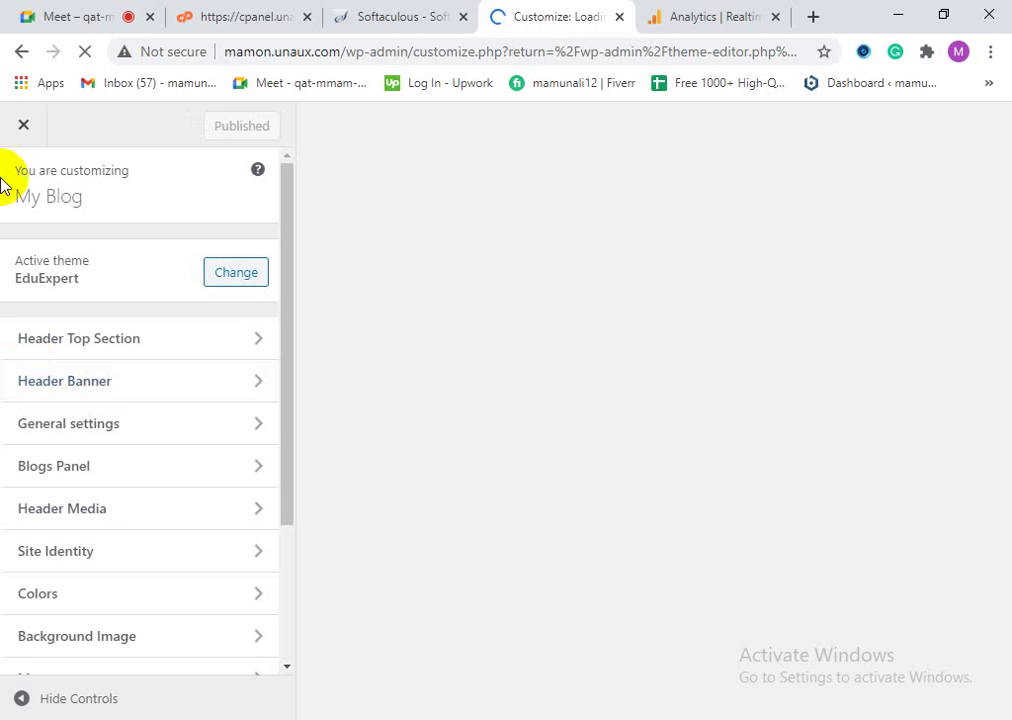
# Step: Close the Customizer, activate Twenty Nineteen on the Themes page, and reopen the Theme Editor
pyautogui.click(24, 127)
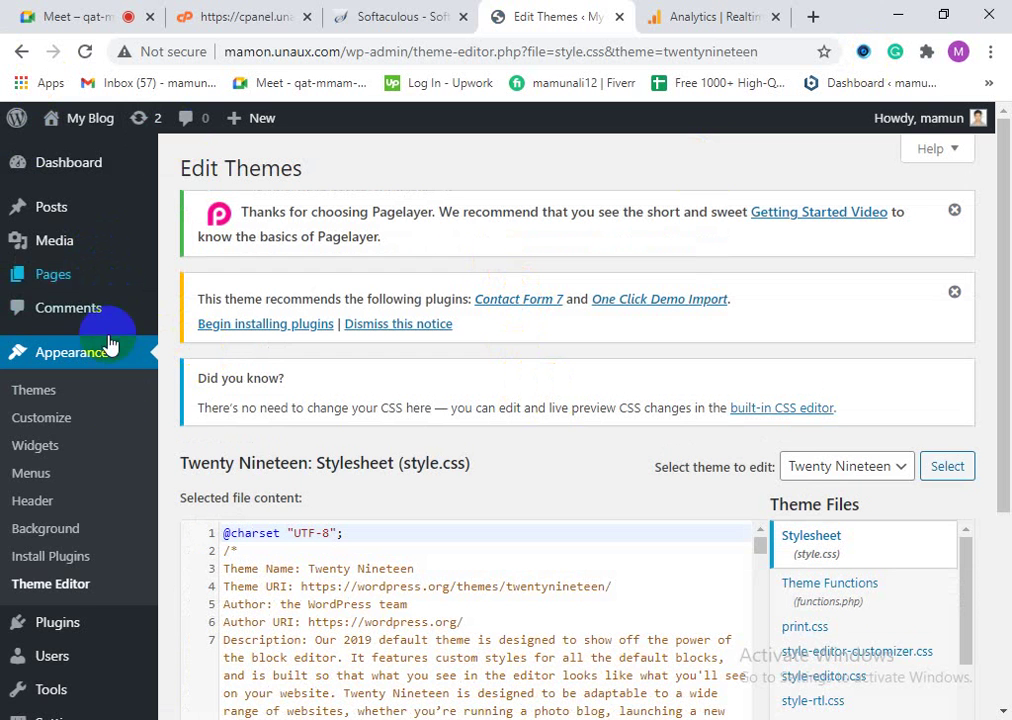
pyautogui.click(68, 588)
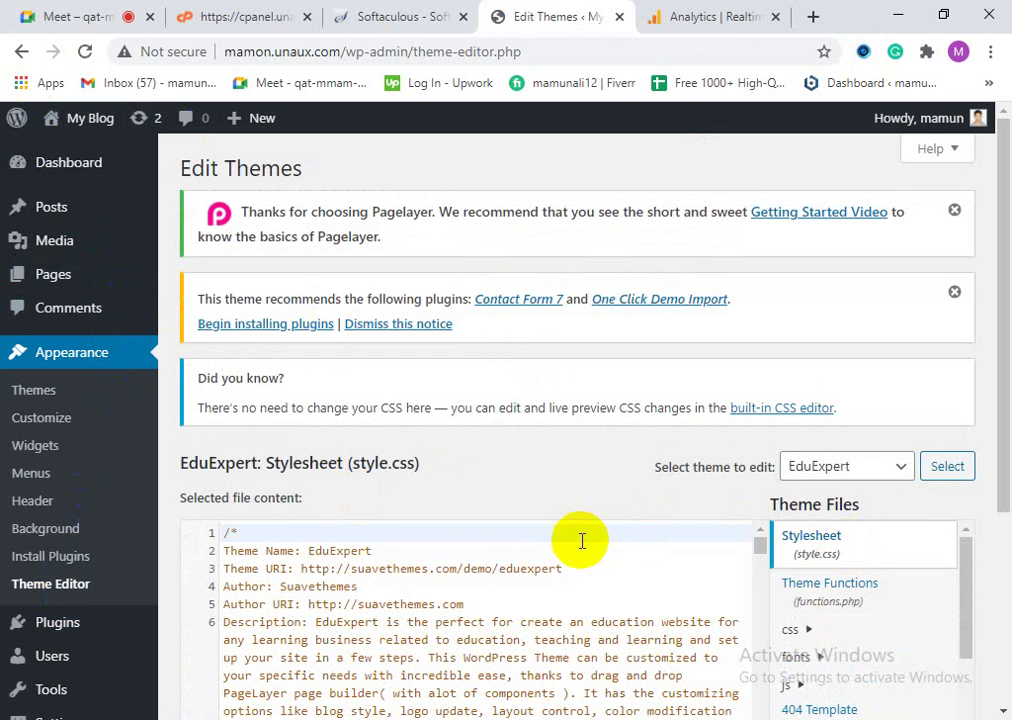
pyautogui.click(35, 398)
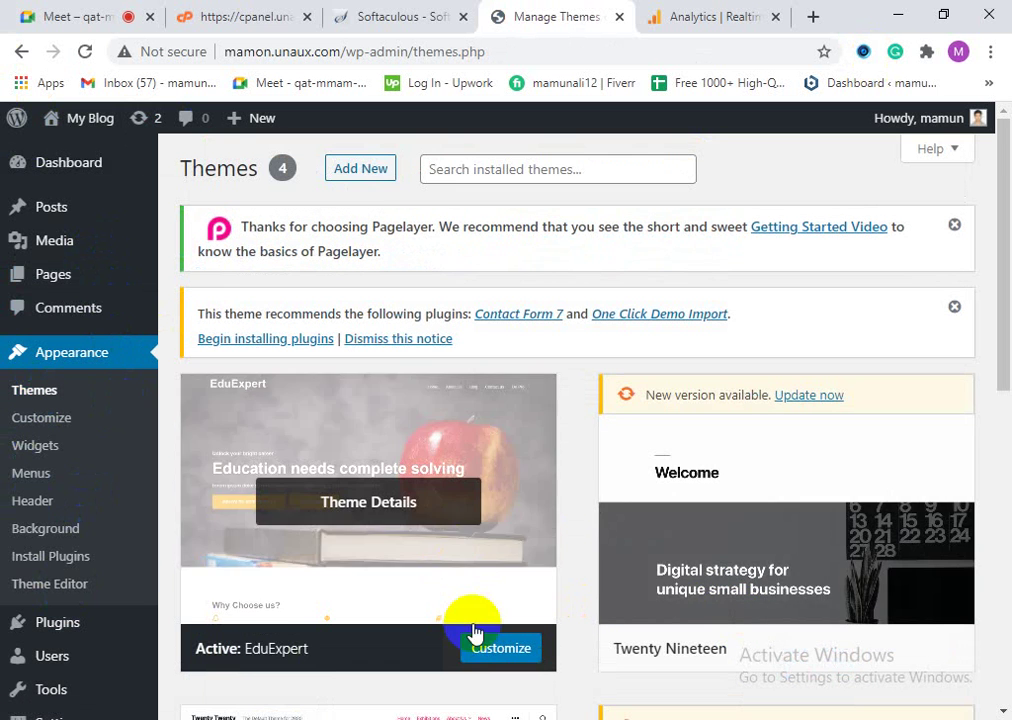
pyautogui.scroll(-2, 975, 650)
pyautogui.click(897, 347)
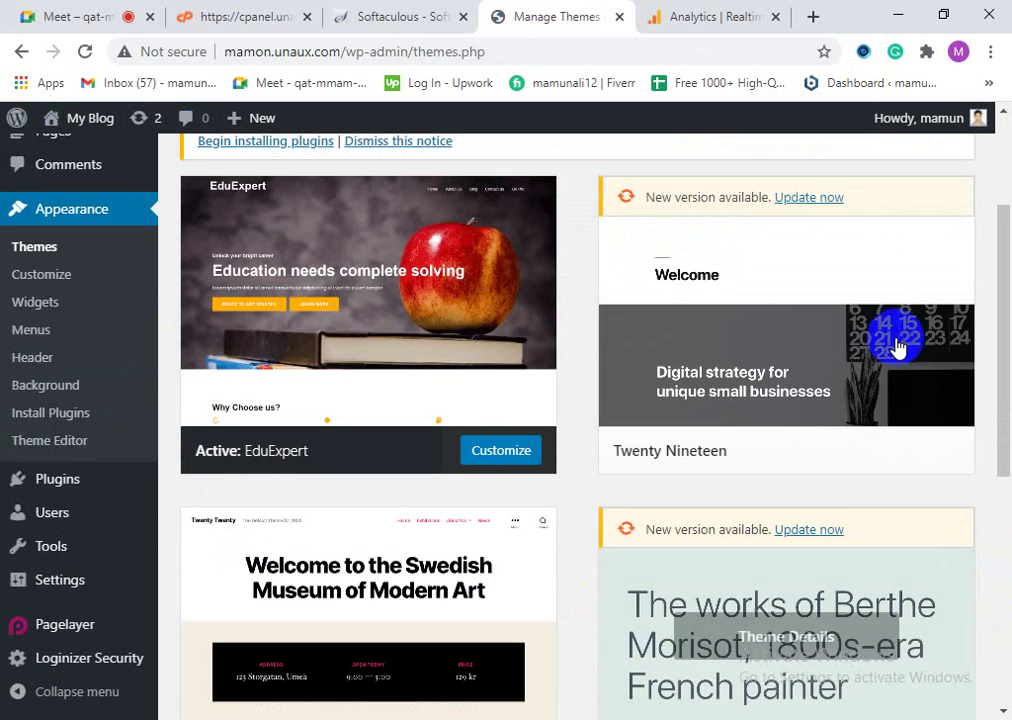
pyautogui.moveTo(901, 403)
pyautogui.click(831, 455)
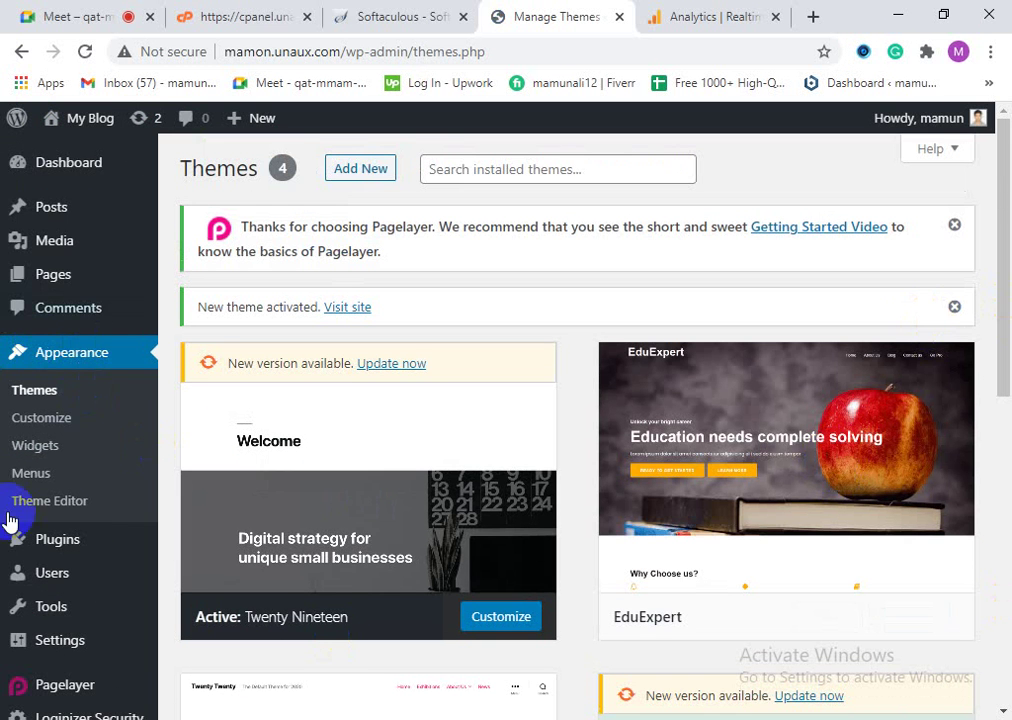
pyautogui.click(37, 505)
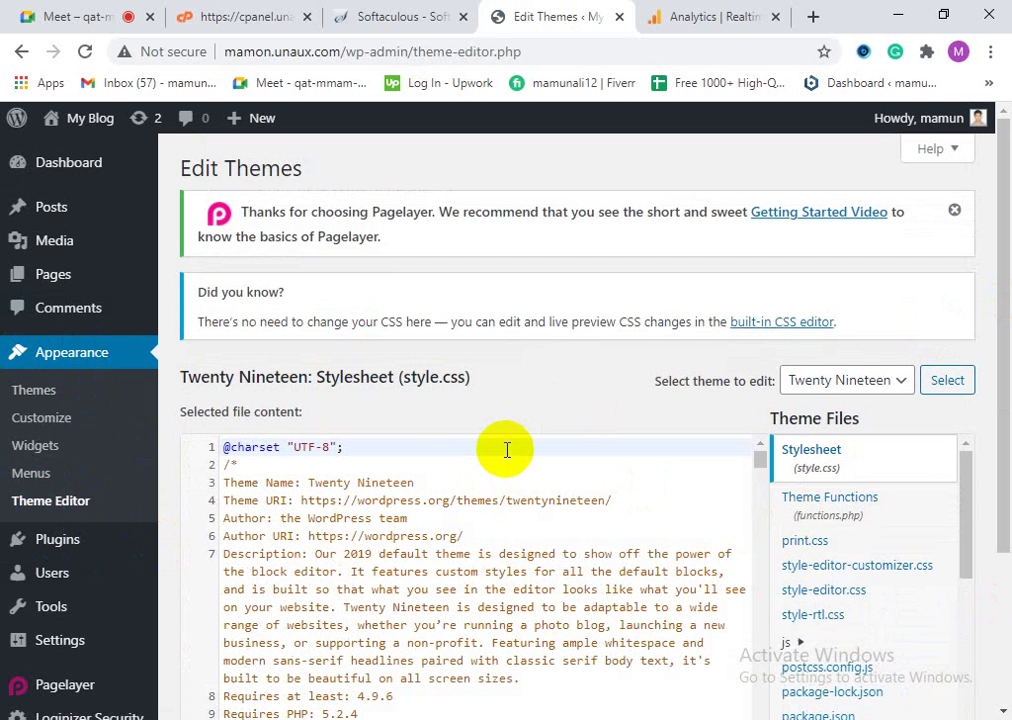
# Step: Search for the <head tag, keep Twenty Nineteen as the edited theme, and open header.php
pyautogui.hotkey('ctrl', 'f')
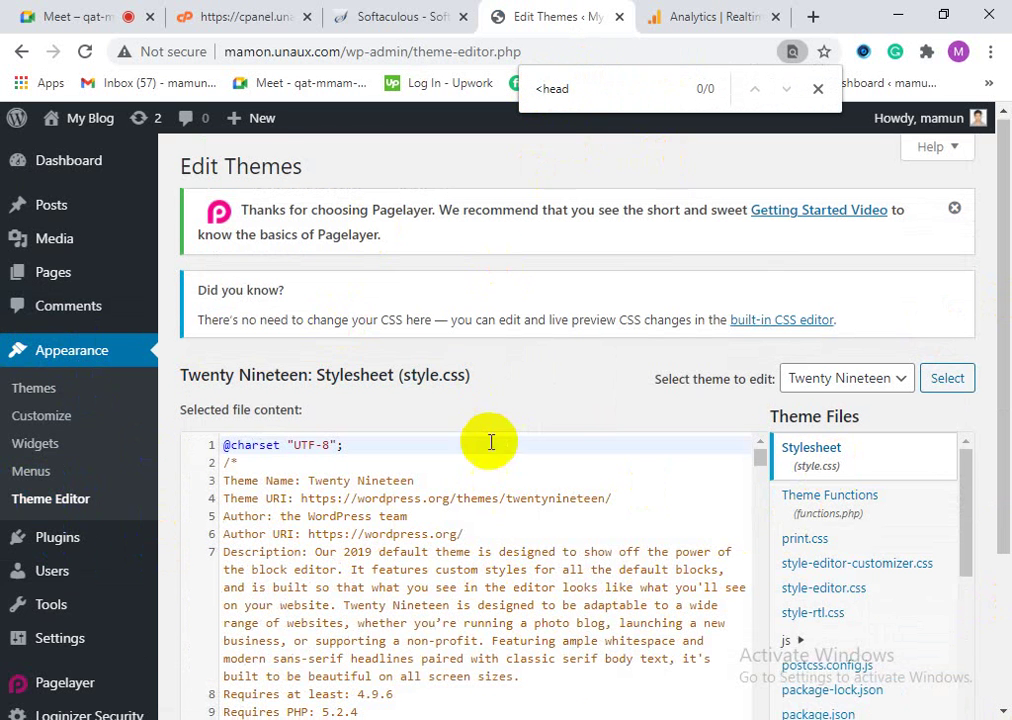
pyautogui.scroll(-15, 515, 576)
pyautogui.scroll(3, 543, 641)
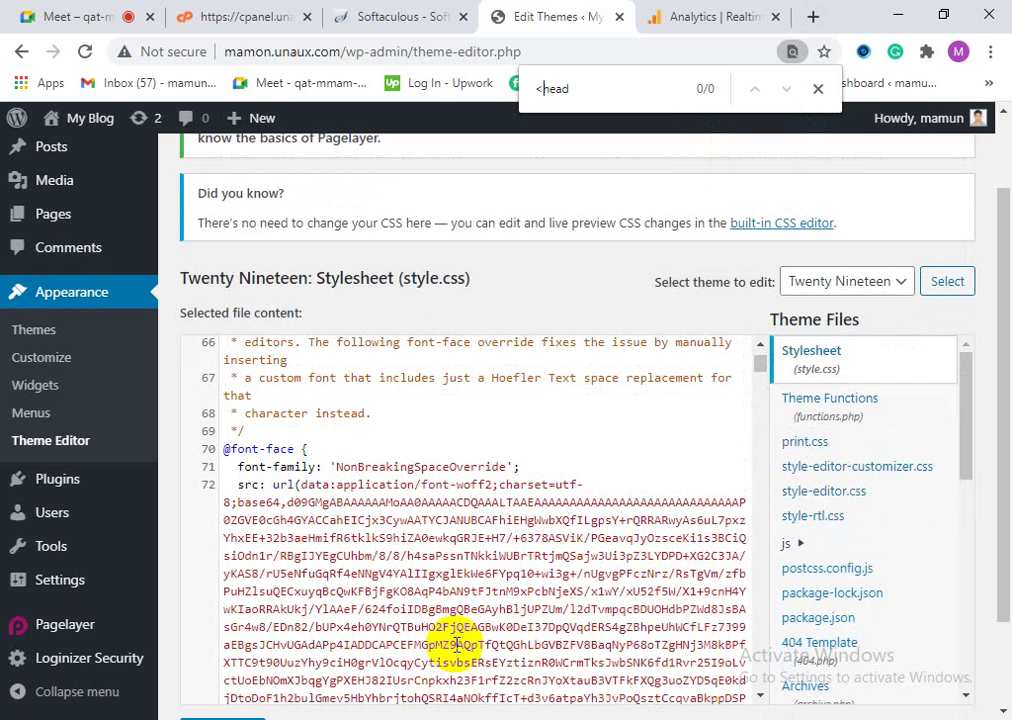
pyautogui.scroll(6, 455, 640)
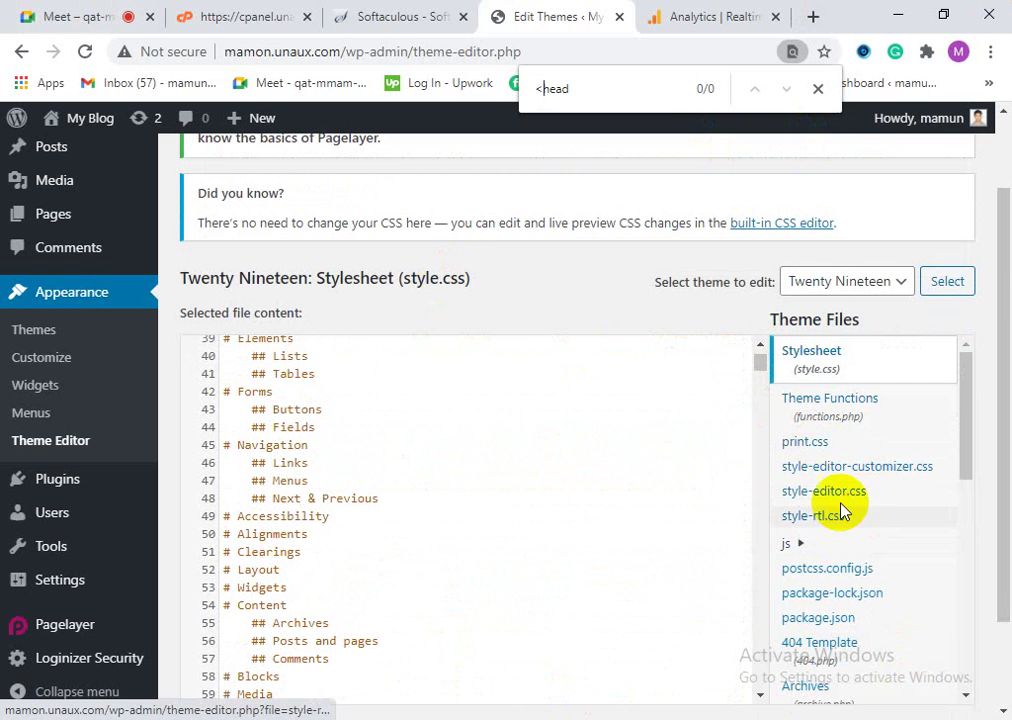
pyautogui.scroll(-2, 860, 550)
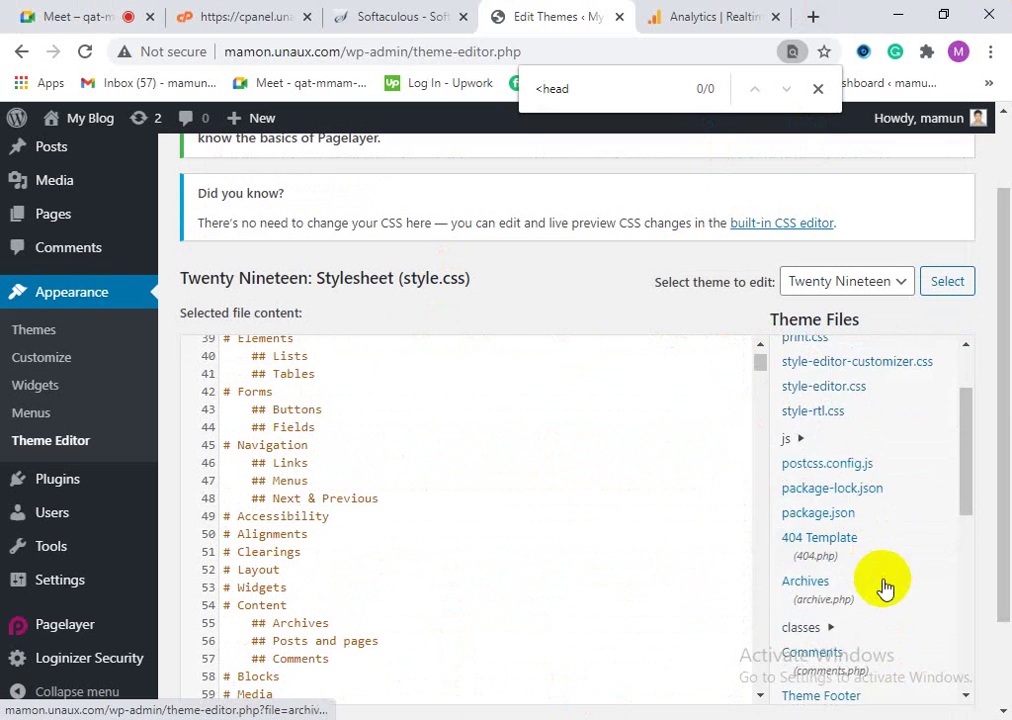
pyautogui.click(874, 290)
pyautogui.click(874, 290)
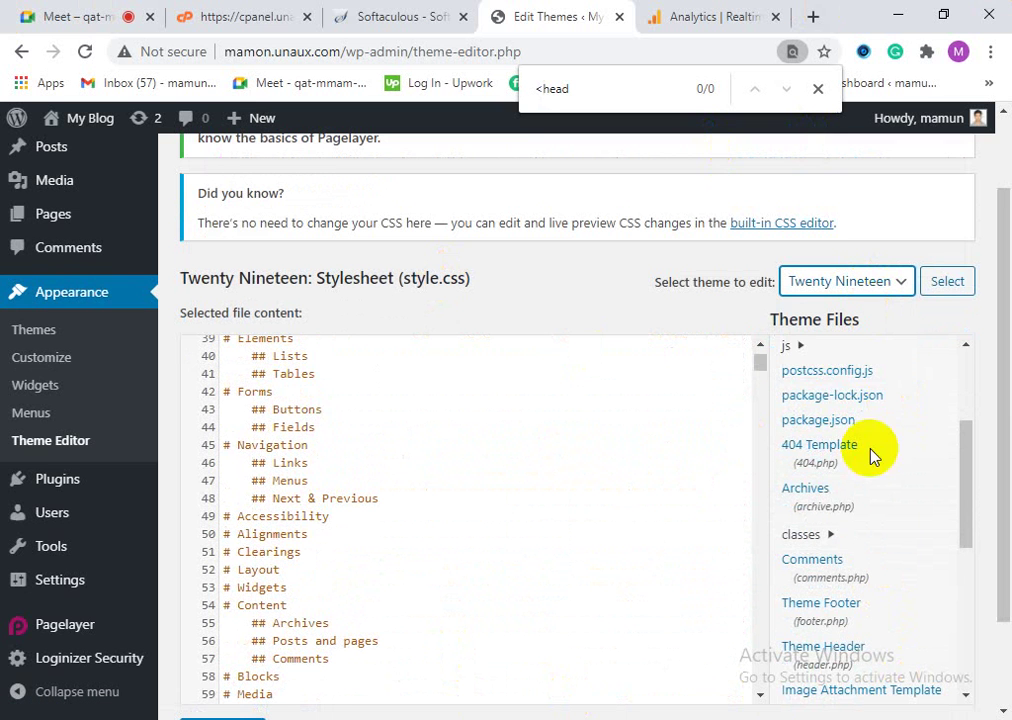
pyautogui.scroll(-2, 878, 520)
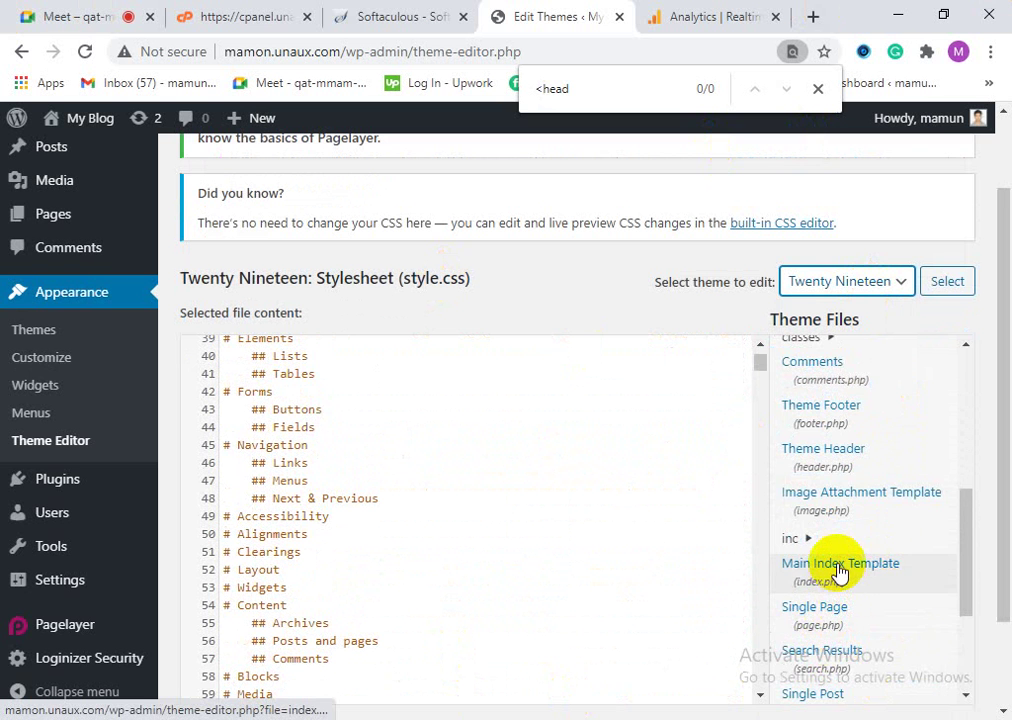
pyautogui.scroll(1, 838, 572)
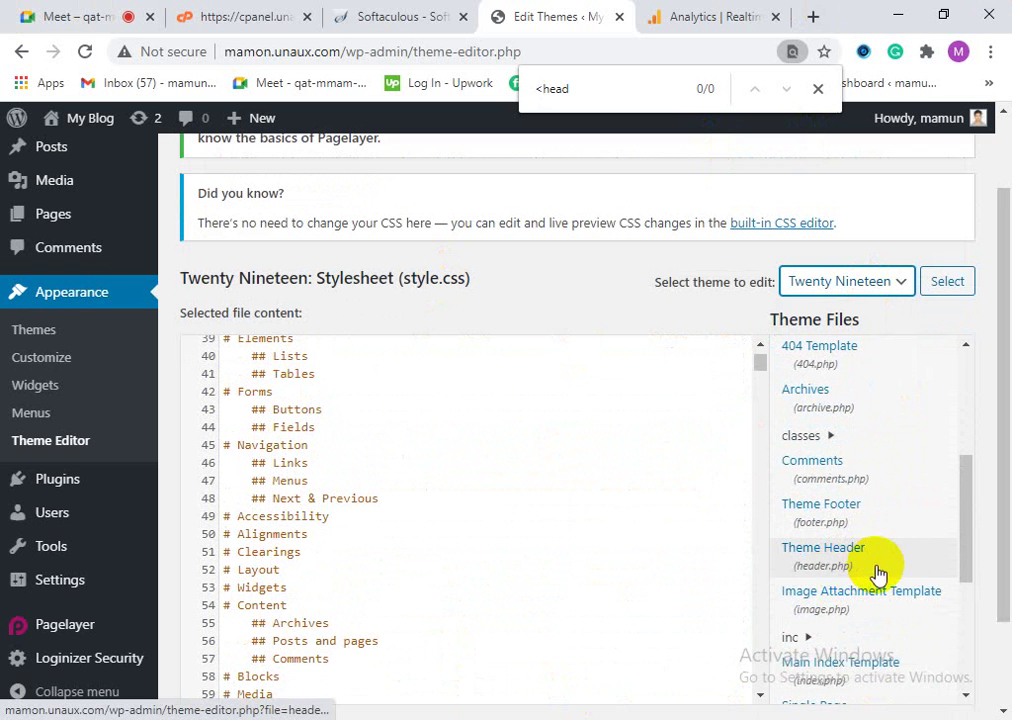
pyautogui.click(859, 570)
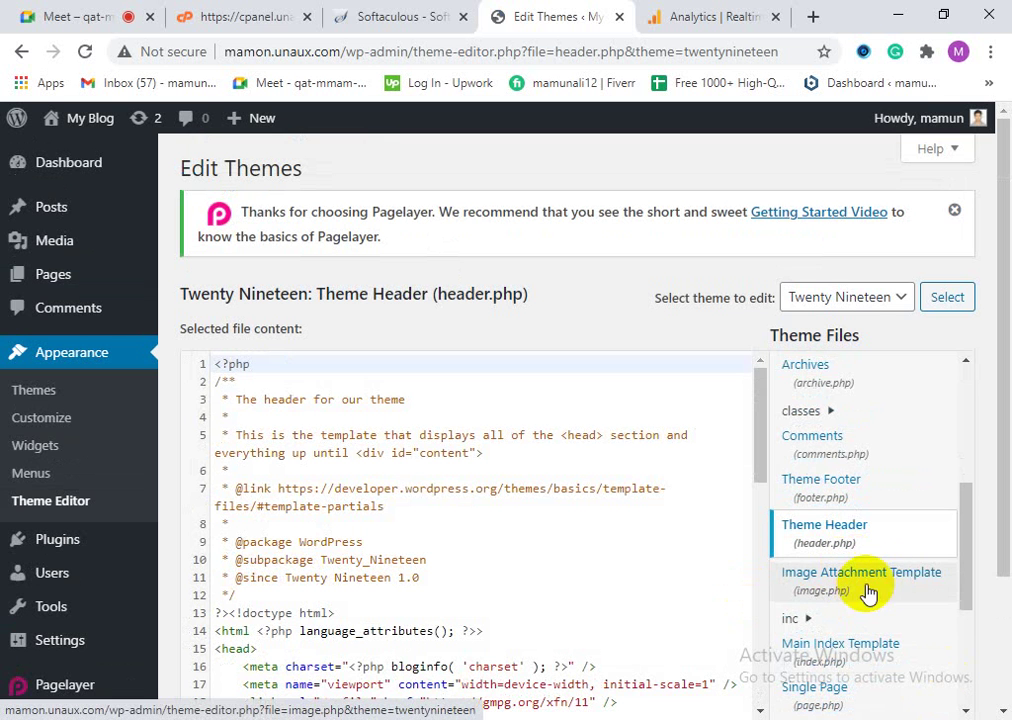
# Step: Find the <head tag in header.php and place the cursor right after it
pyautogui.scroll(4, 897, 519)
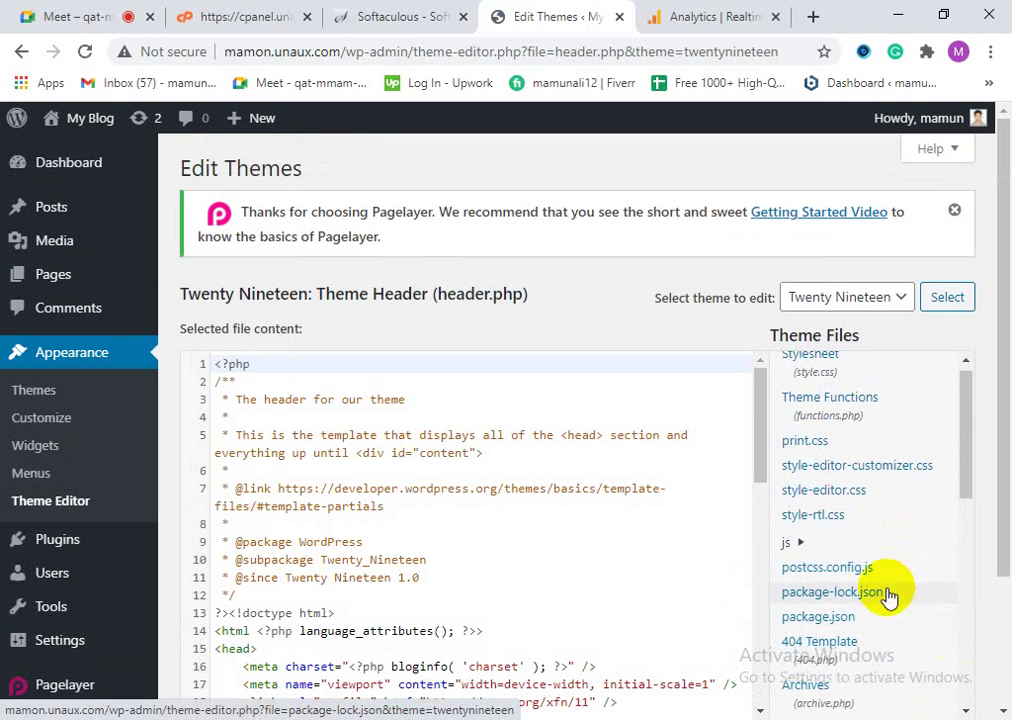
pyautogui.scroll(-3, 870, 600)
pyautogui.scroll(-2, 877, 627)
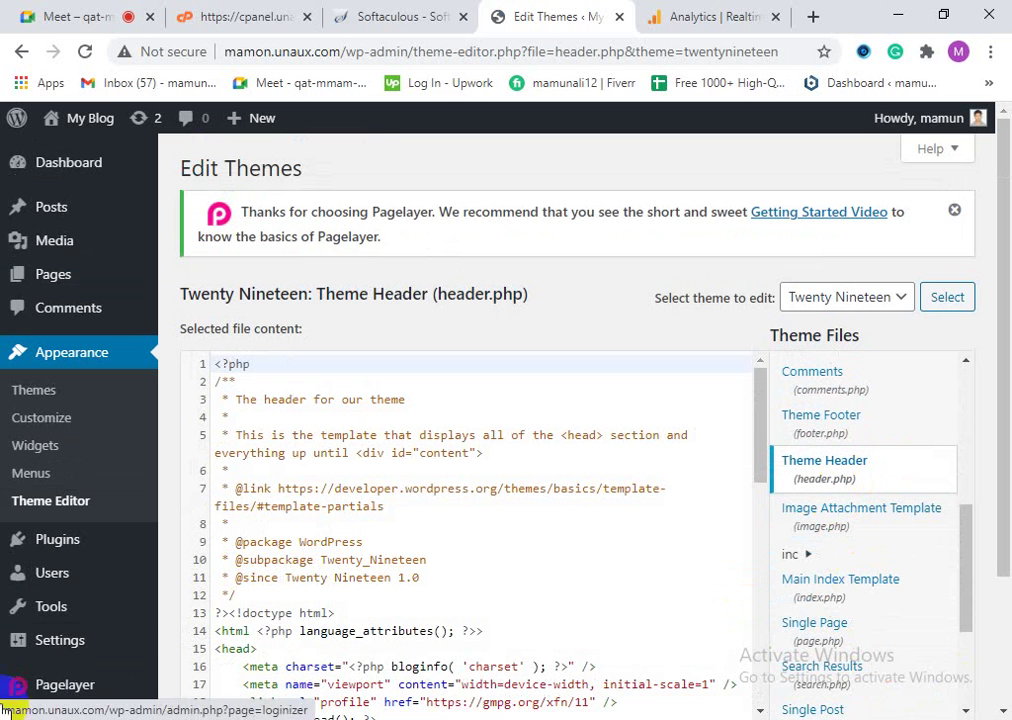
pyautogui.hotkey('ctrl', 'f')
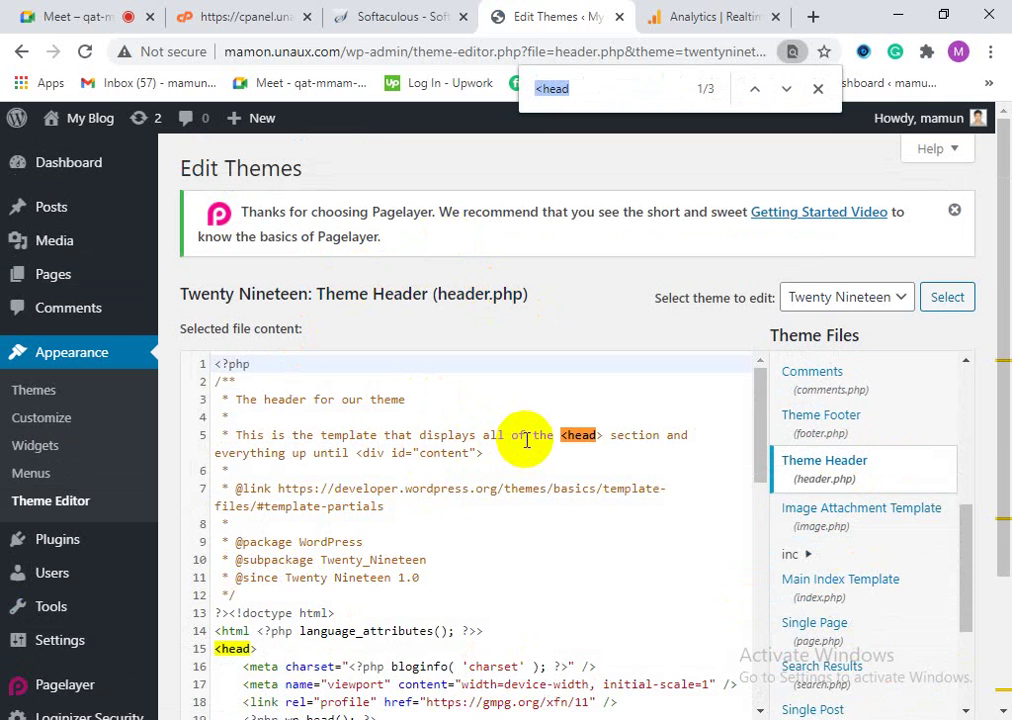
pyautogui.scroll(-3, 400, 540)
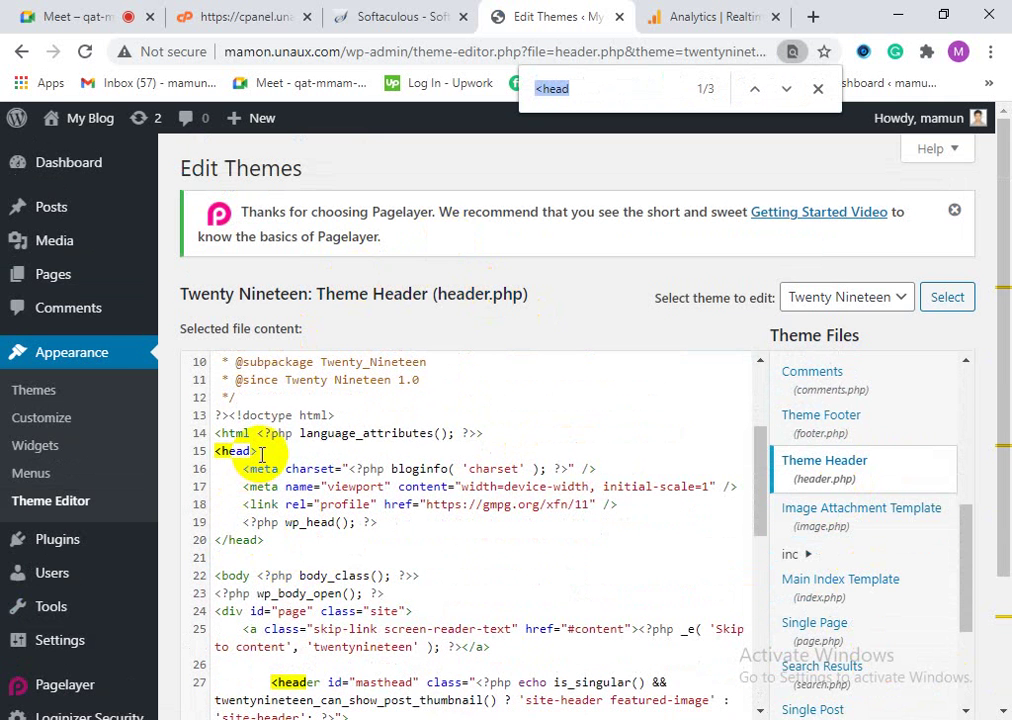
pyautogui.click(262, 455)
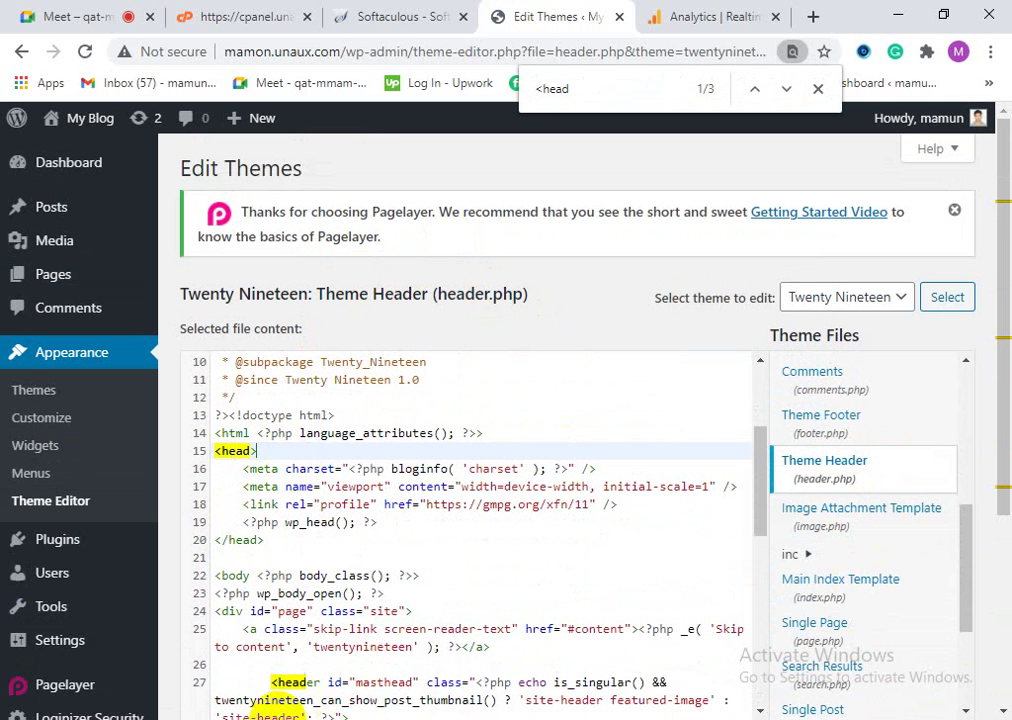
# Step: Copy the Google Analytics gtag code from Notepad and paste it right after <head>
pyautogui.hotkey('alt', 'Tab')
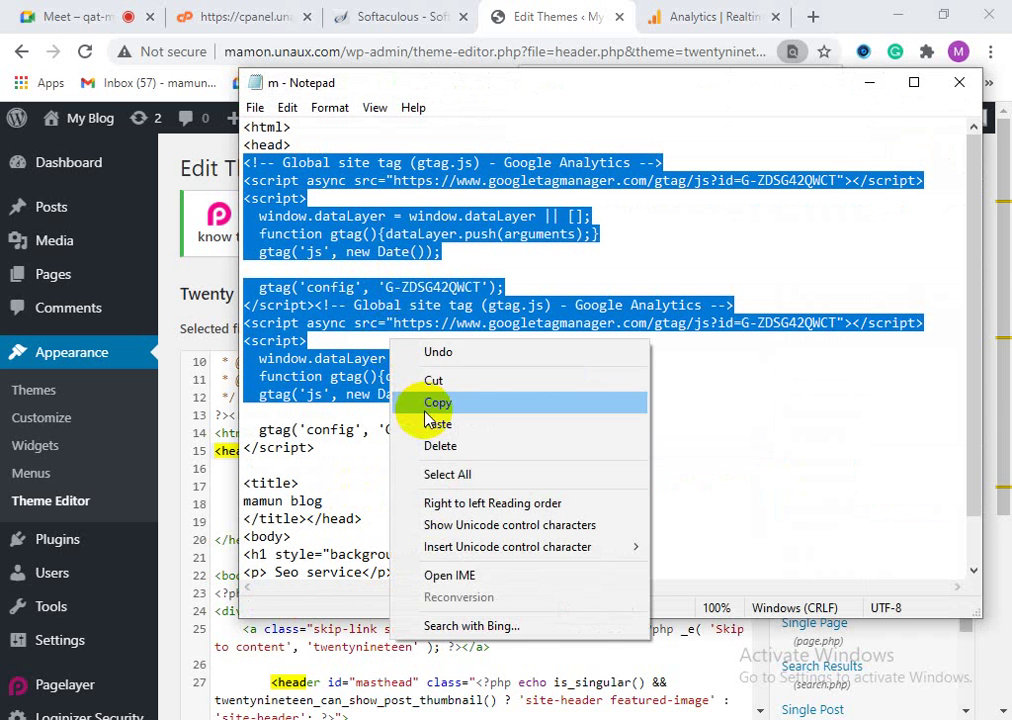
pyautogui.click(437, 402)
pyautogui.click(866, 84)
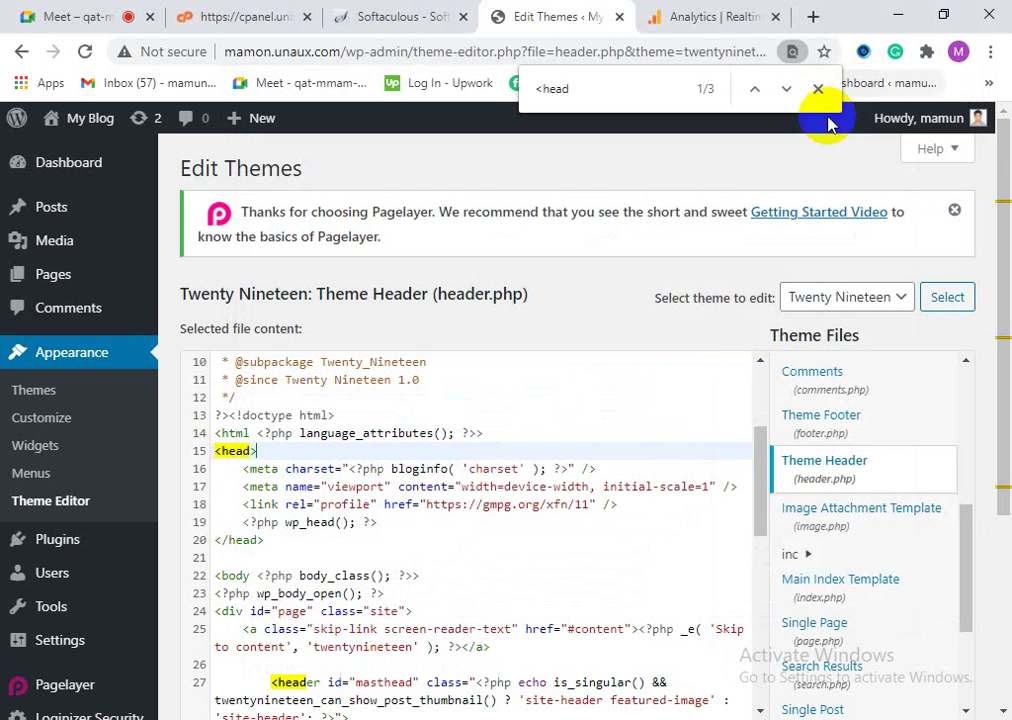
pyautogui.rightClick(262, 450)
pyautogui.click(303, 262)
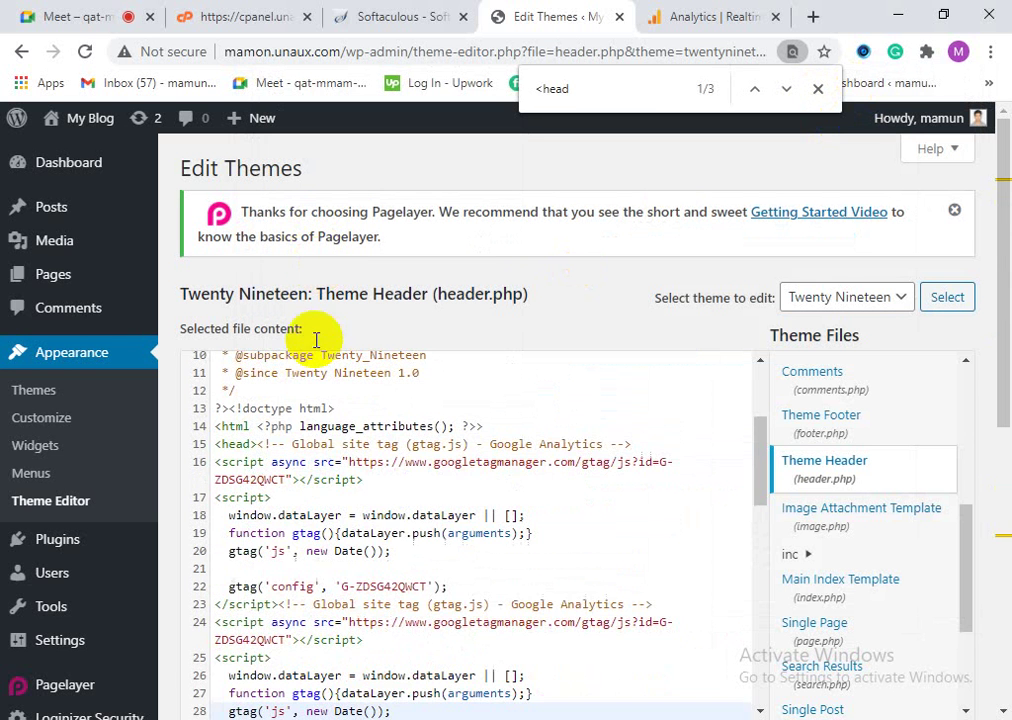
pyautogui.scroll(4, 372, 530)
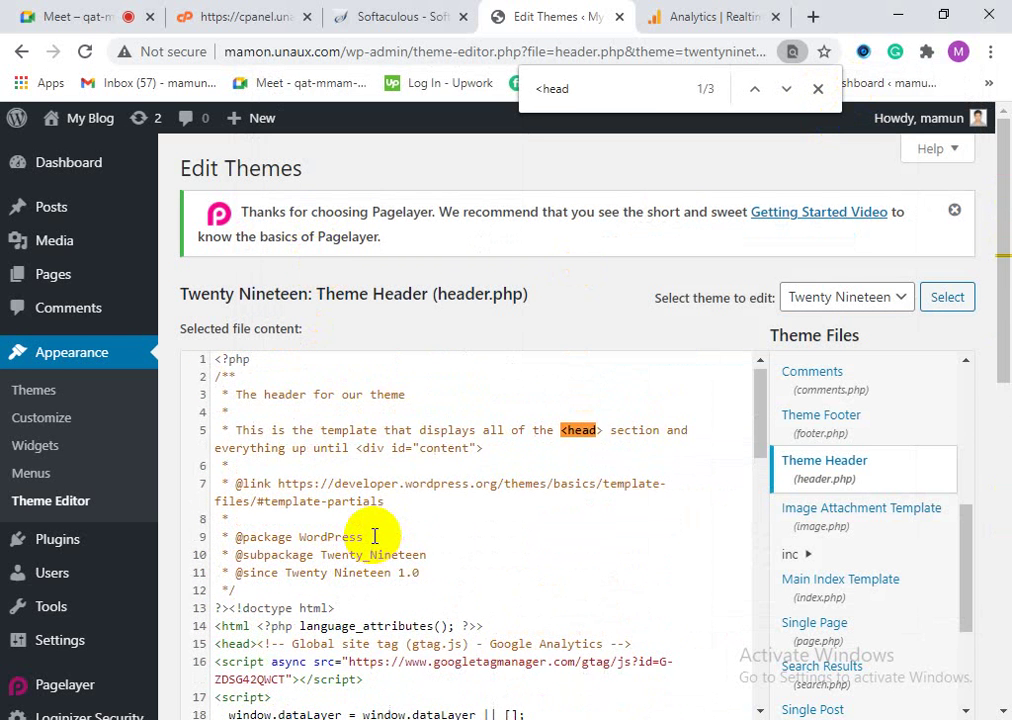
# Step: Recopy both gtag script blocks from Notepad and return to the browser's theme editor
pyautogui.hotkey('alt', 'Tab')
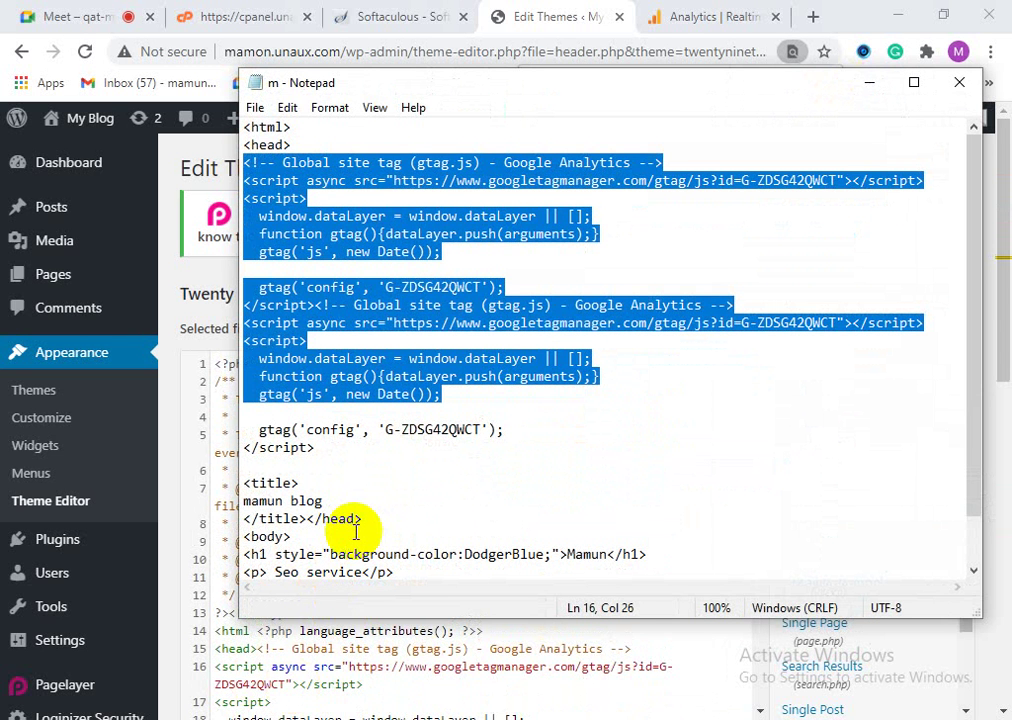
pyautogui.click(316, 449)
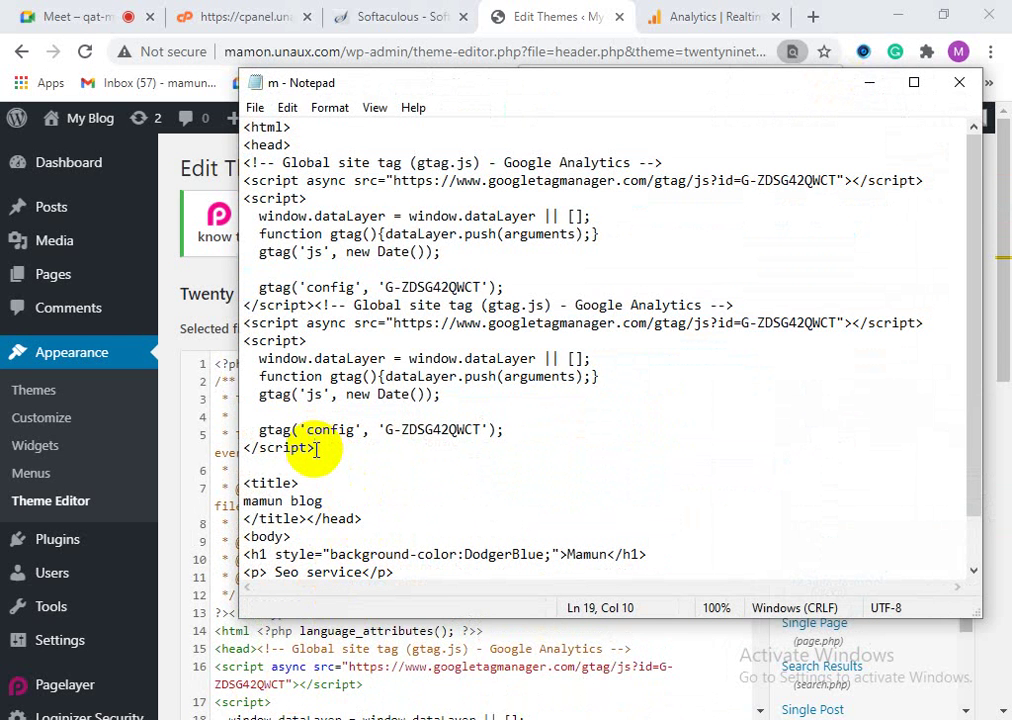
pyautogui.moveTo(316, 449); pyautogui.dragTo(236, 158)
pyautogui.rightClick(258, 200)
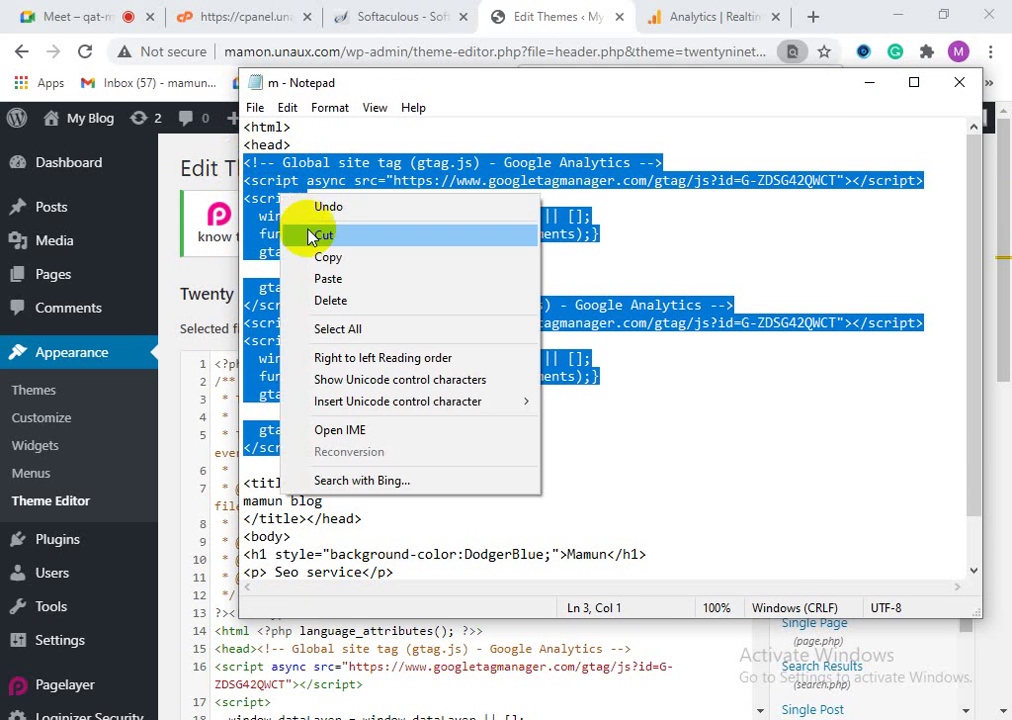
pyautogui.click(266, 257)
pyautogui.click(869, 83)
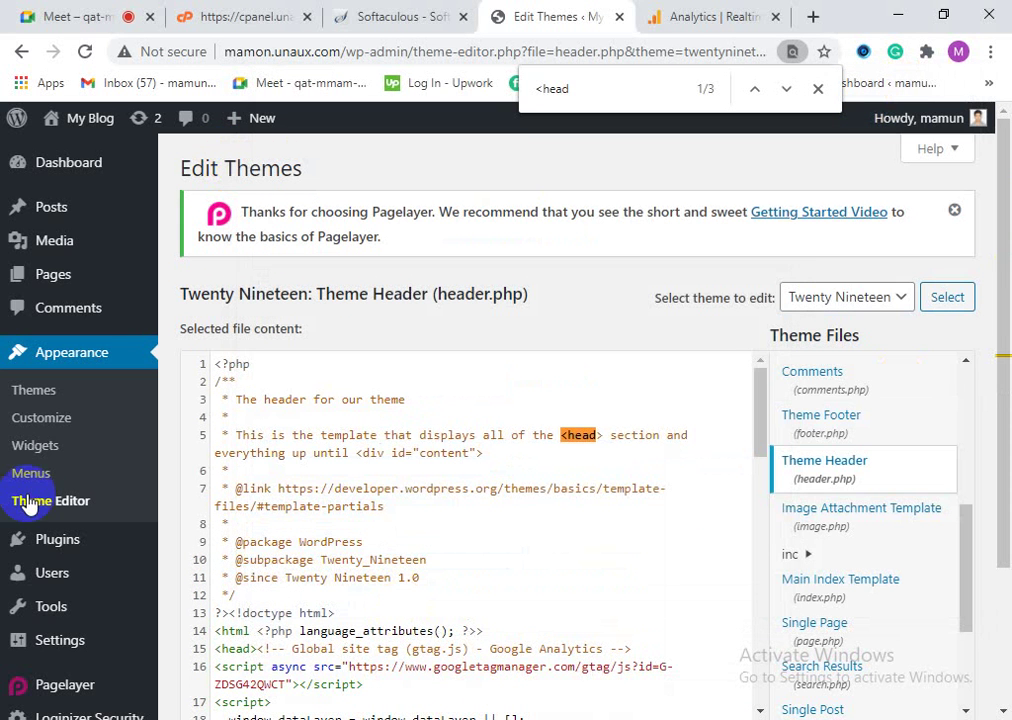
pyautogui.click(67, 366)
pyautogui.click(251, 716)
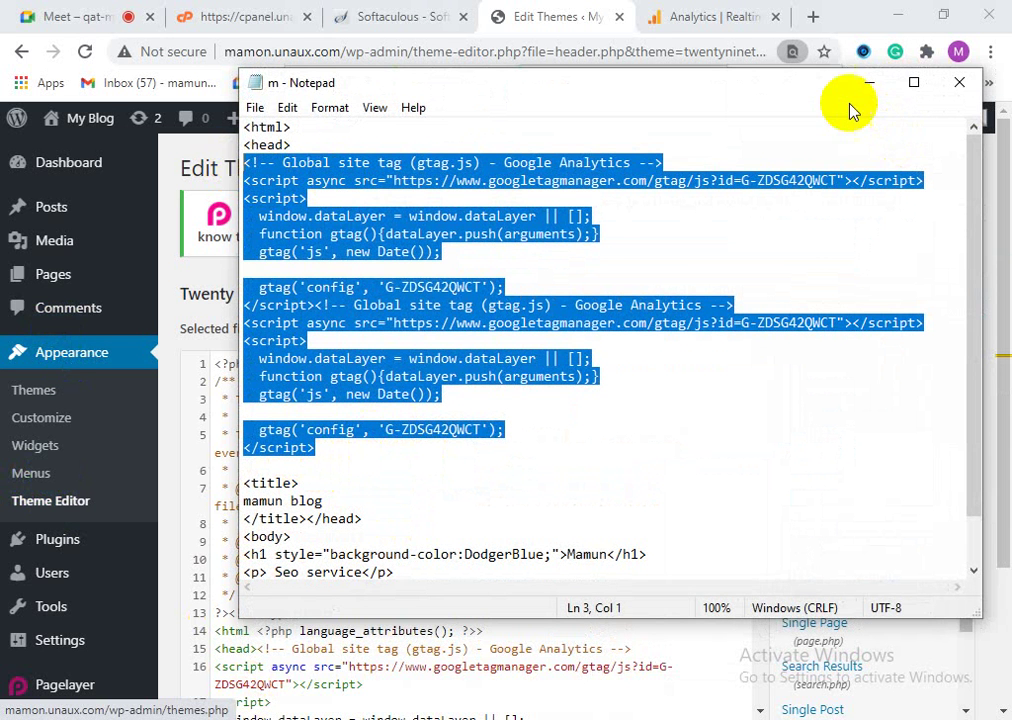
pyautogui.click(867, 82)
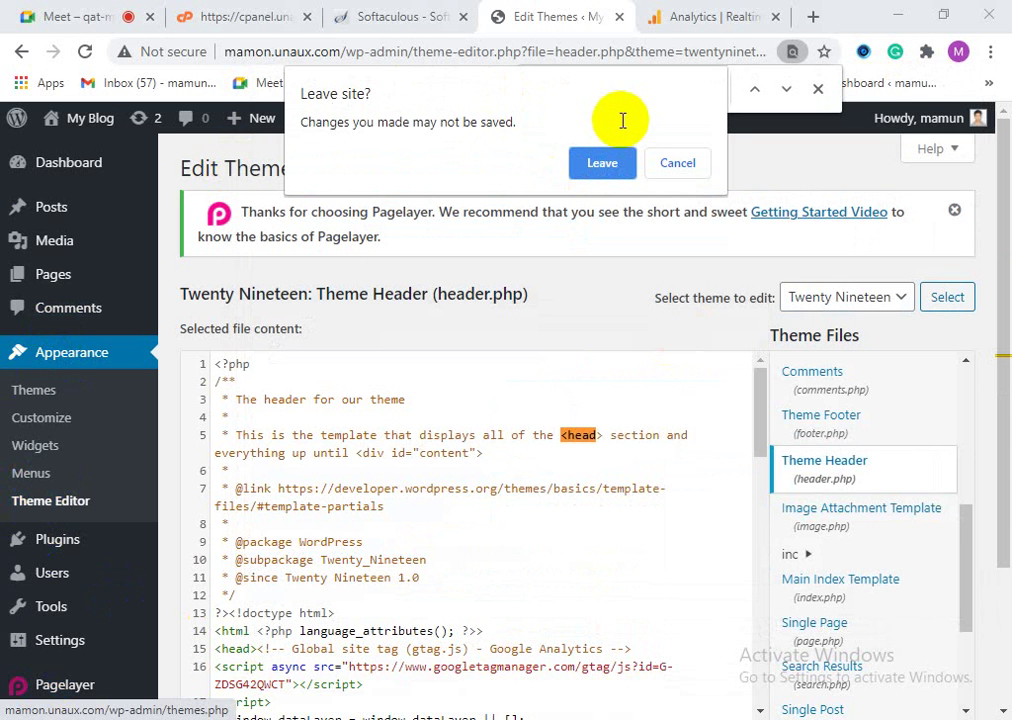
# Step: Discard the header edits, confirm Twenty Nineteen in the Customizer, and reopen the Theme Editor
pyautogui.click(600, 164)
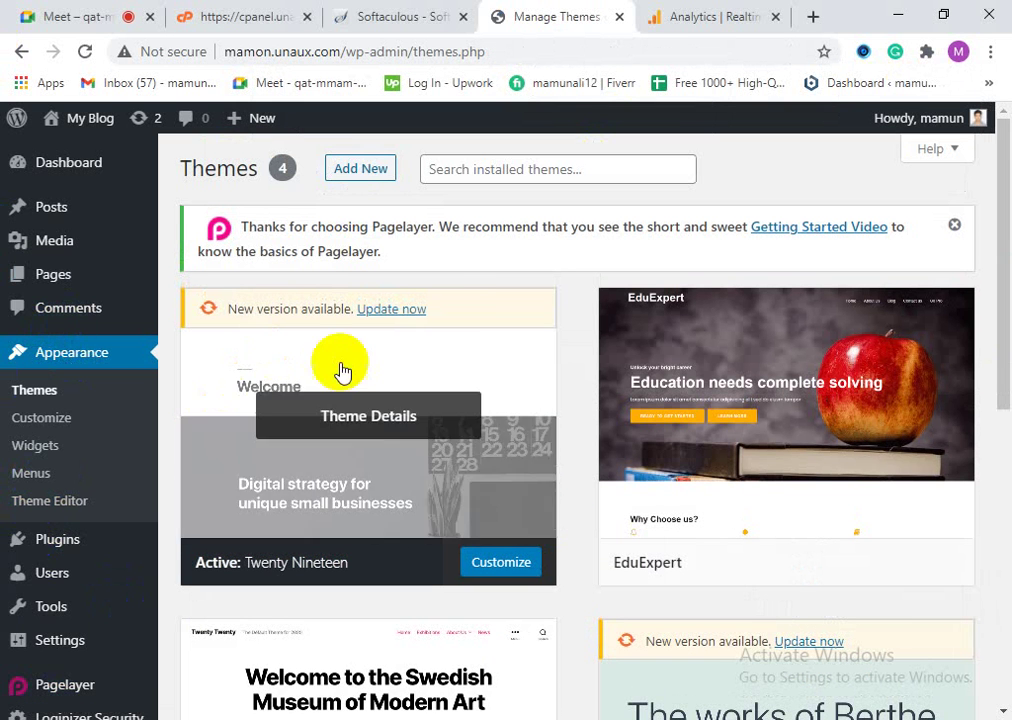
pyautogui.click(519, 570)
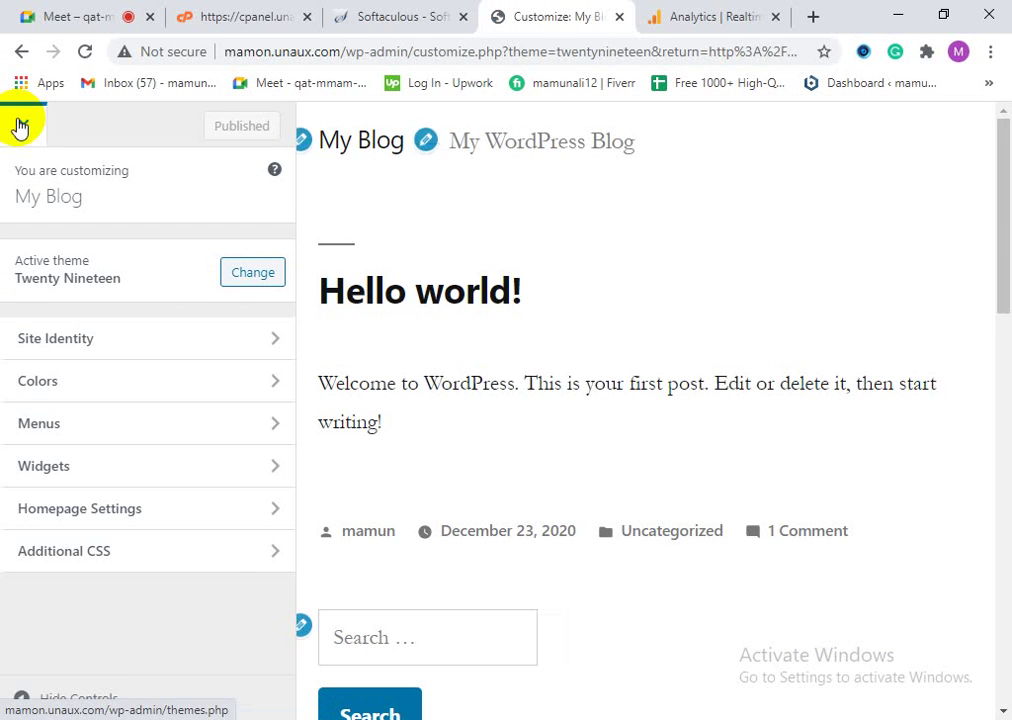
pyautogui.click(20, 125)
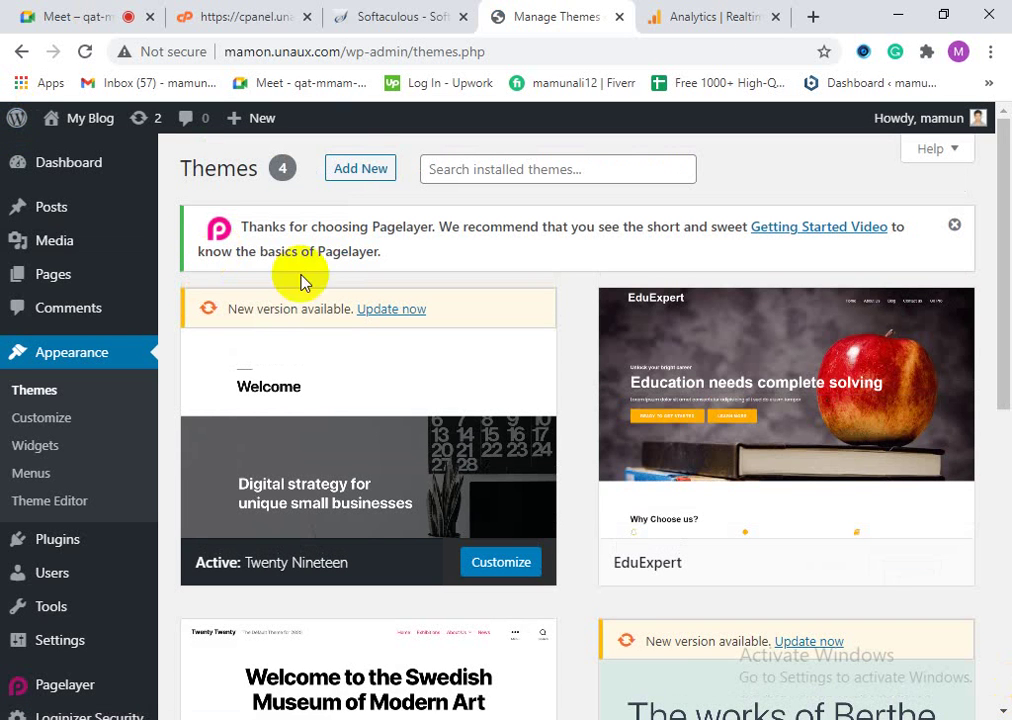
pyautogui.click(64, 505)
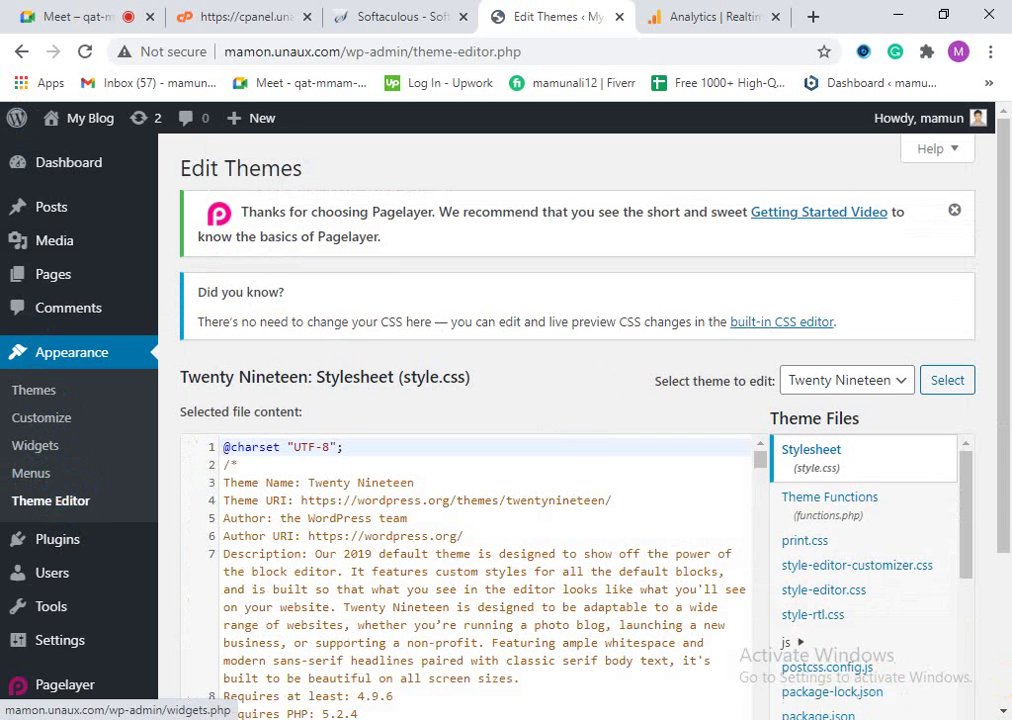
# Step: Paste the Google Analytics gtag script right after <head> on line 15 of header.php and review it
pyautogui.scroll(-3, 892, 524)
pyautogui.scroll(-4, 890, 635)
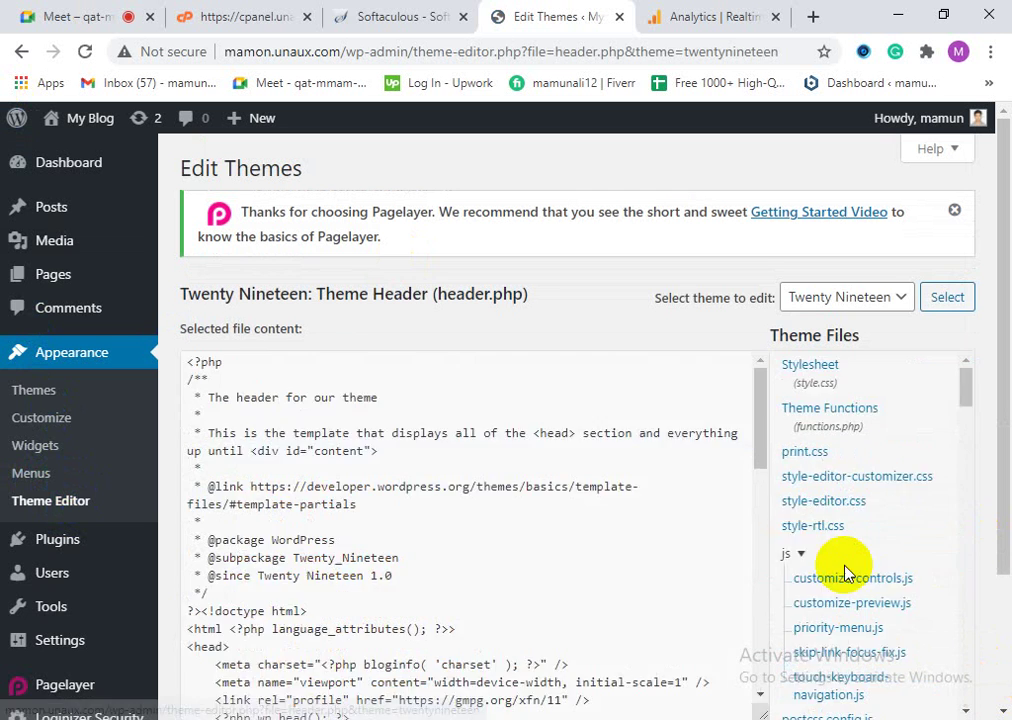
pyautogui.scroll(-3, 218, 608)
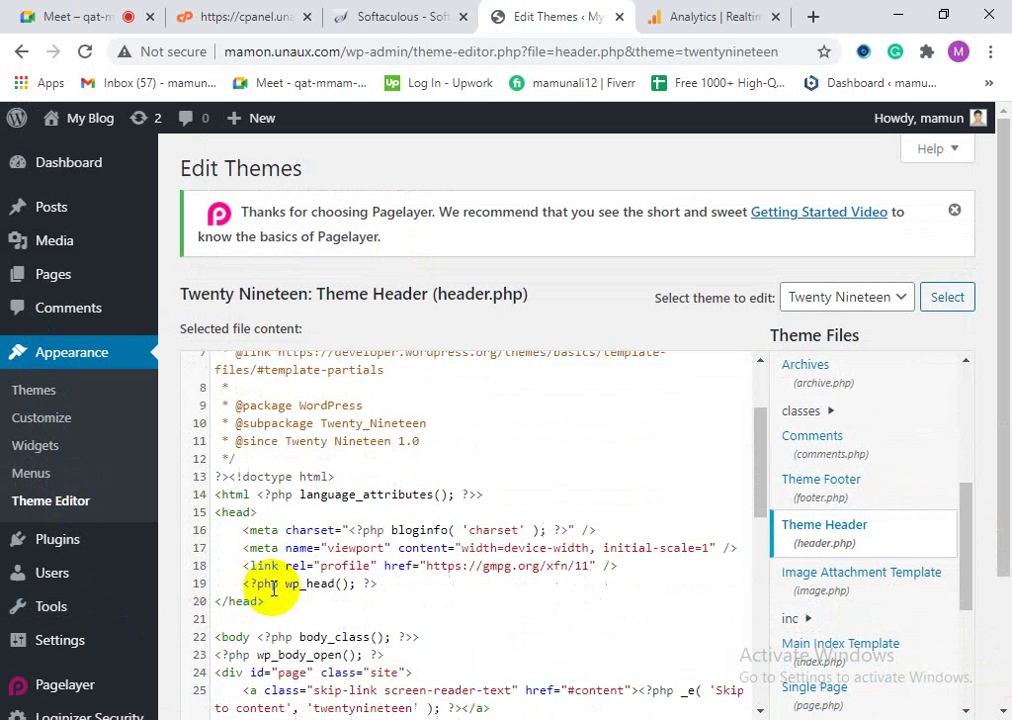
pyautogui.click(265, 456)
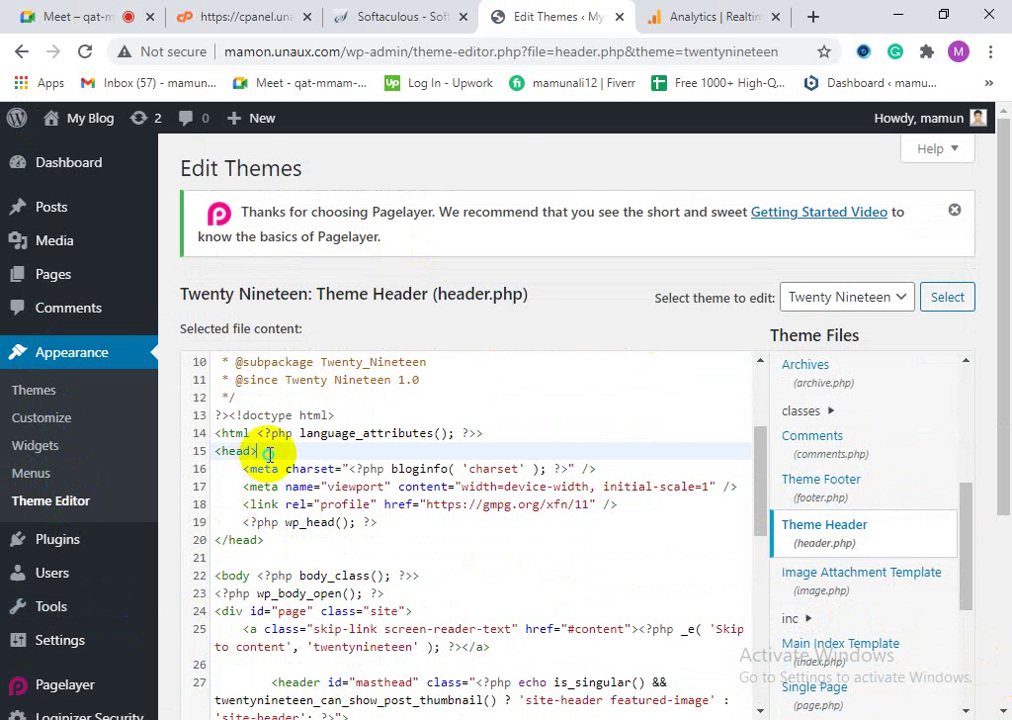
pyautogui.rightClick(268, 455)
pyautogui.click(343, 271)
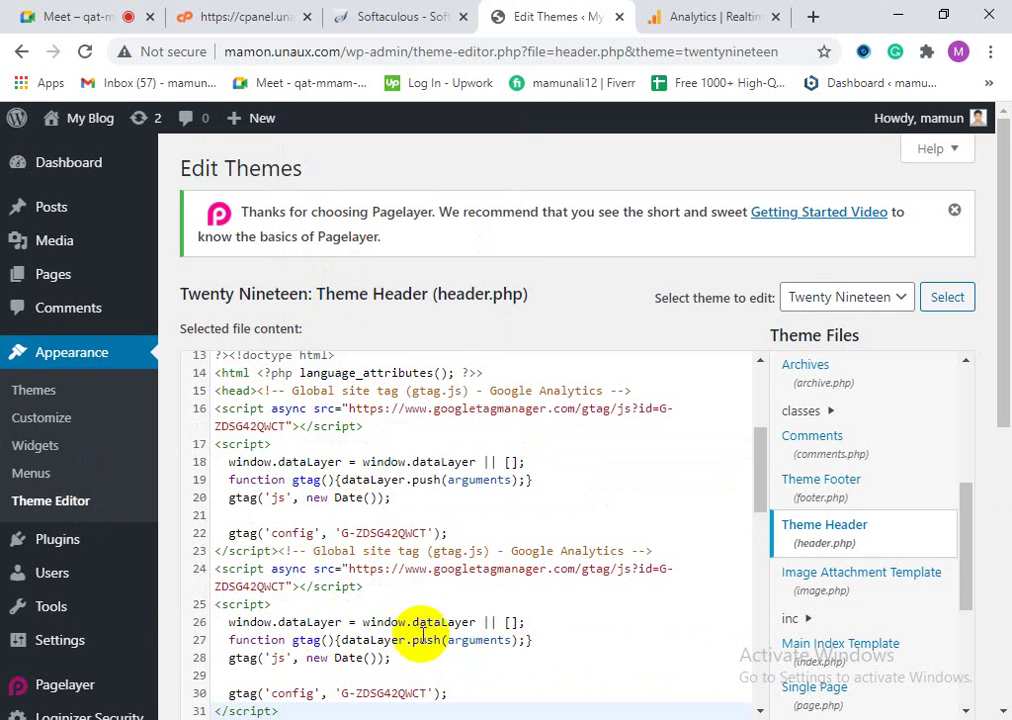
pyautogui.scroll(-5, 418, 630)
pyautogui.scroll(9, 428, 640)
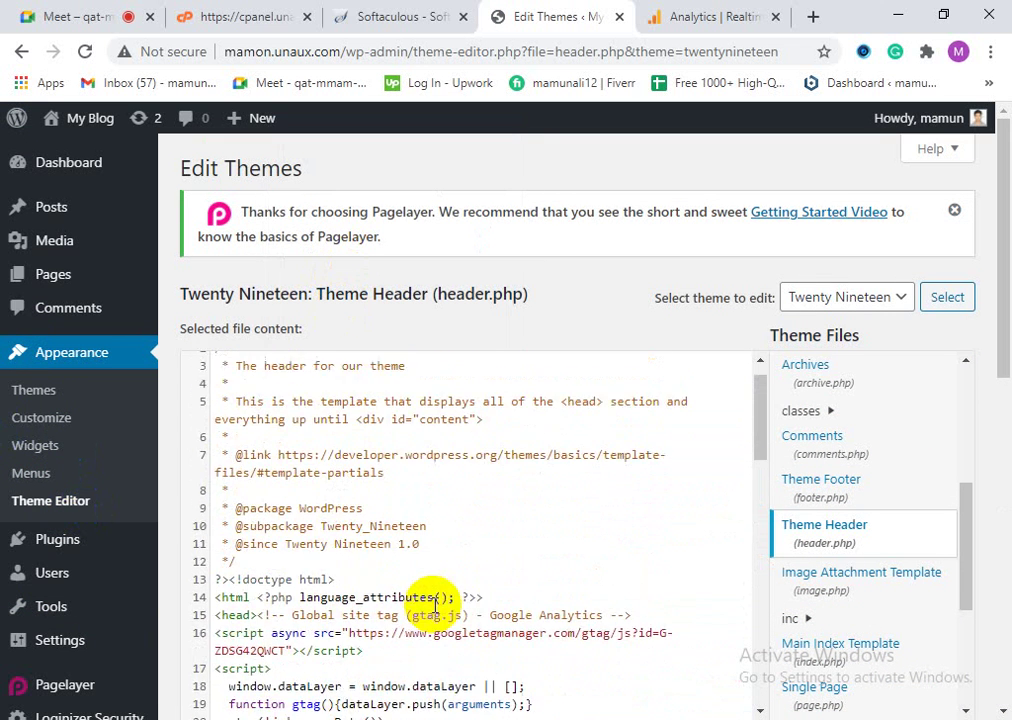
pyautogui.scroll(-5, 1001, 463)
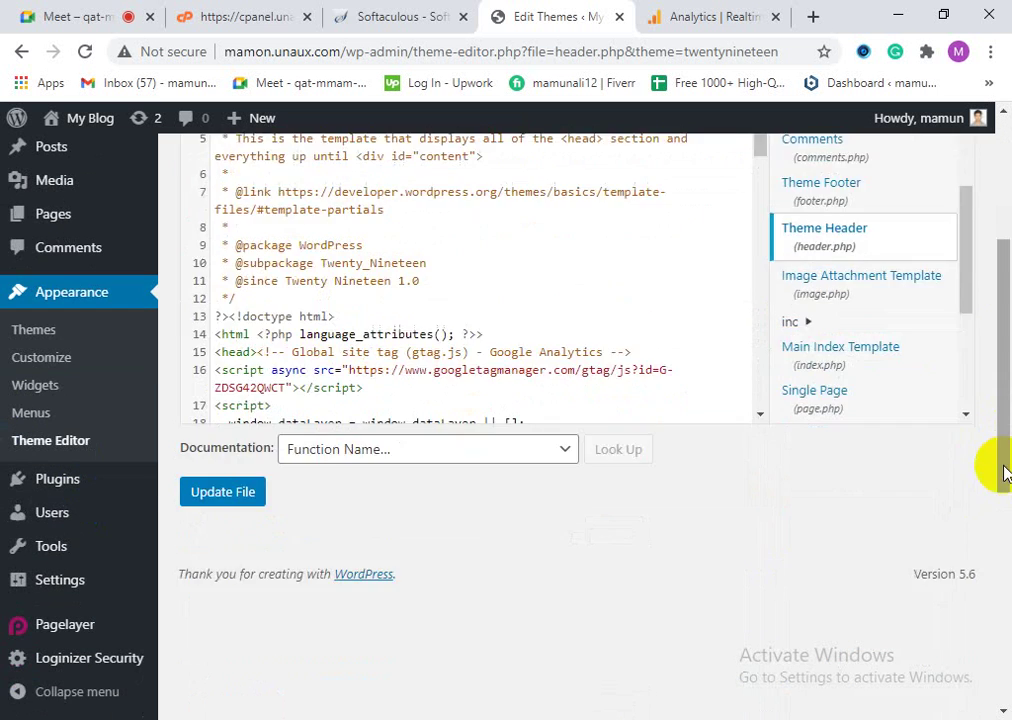
pyautogui.scroll(2, 229, 477)
pyautogui.scroll(1, 229, 477)
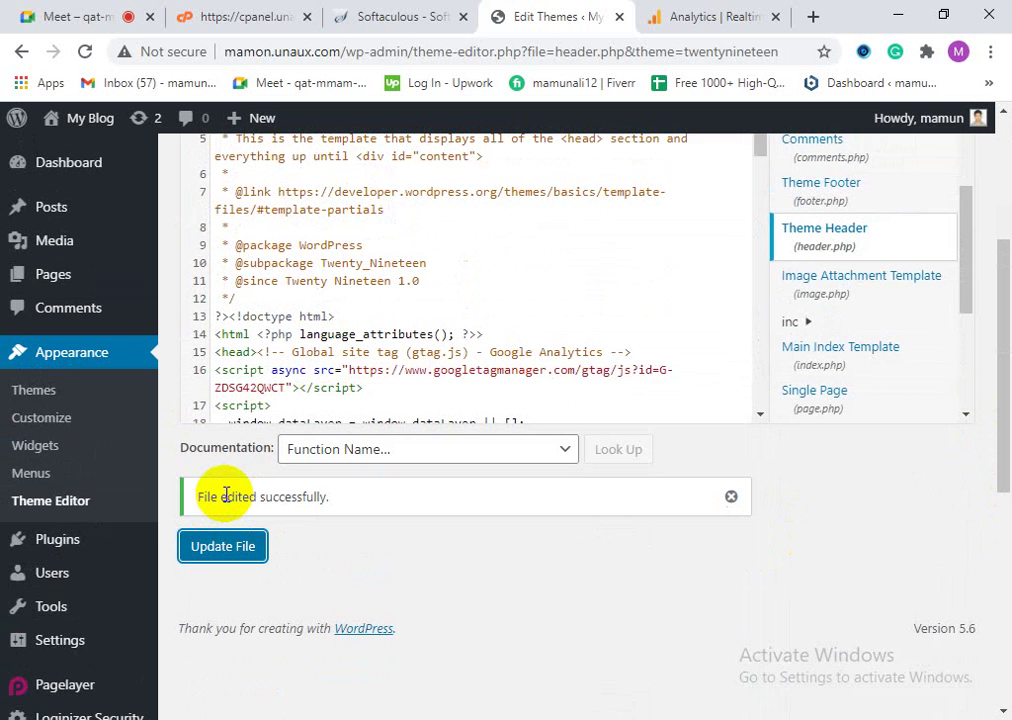
pyautogui.scroll(3, 28, 460)
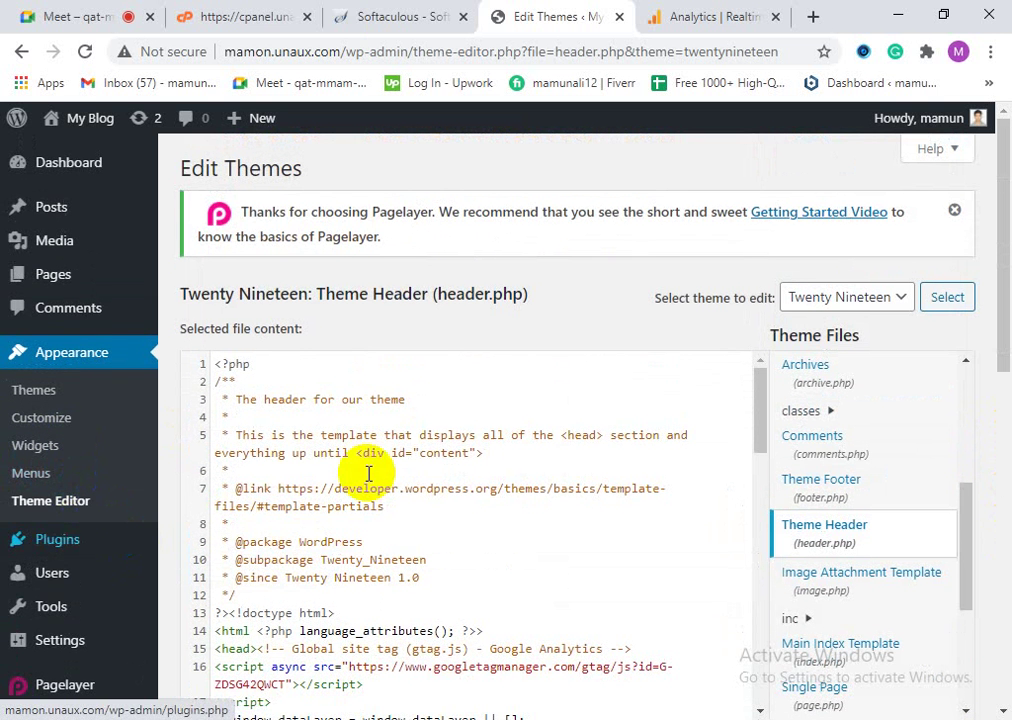
# Step: Return to the WordPress dashboard after checking the Softaculous, control panel and Analytics Realtime tabs
pyautogui.click(58, 172)
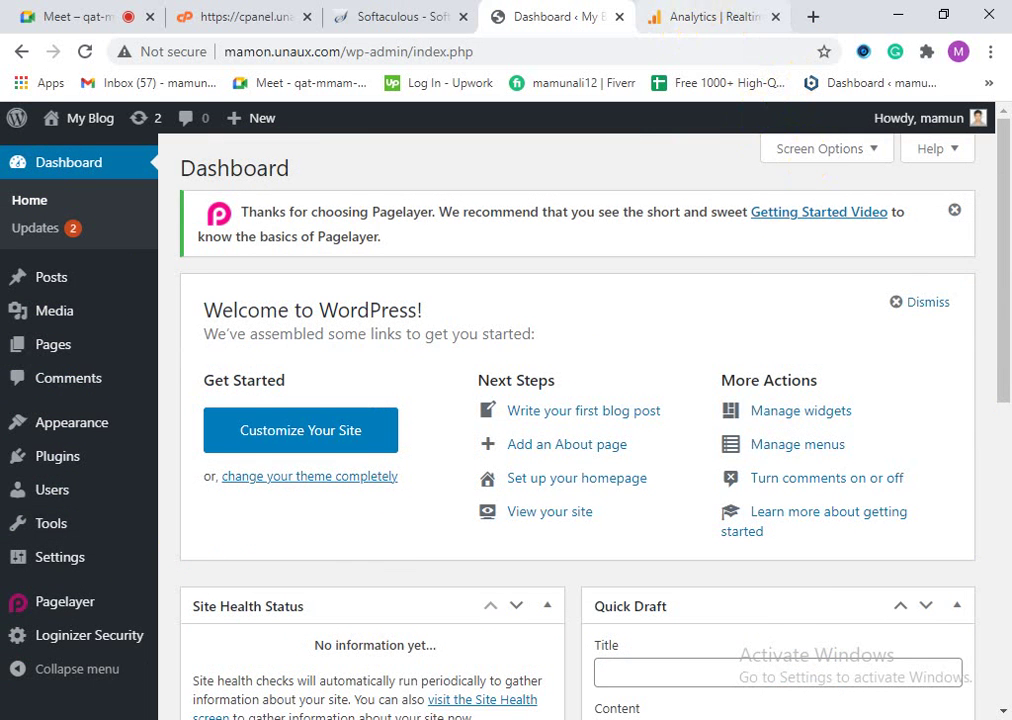
pyautogui.click(392, 14)
pyautogui.click(282, 12)
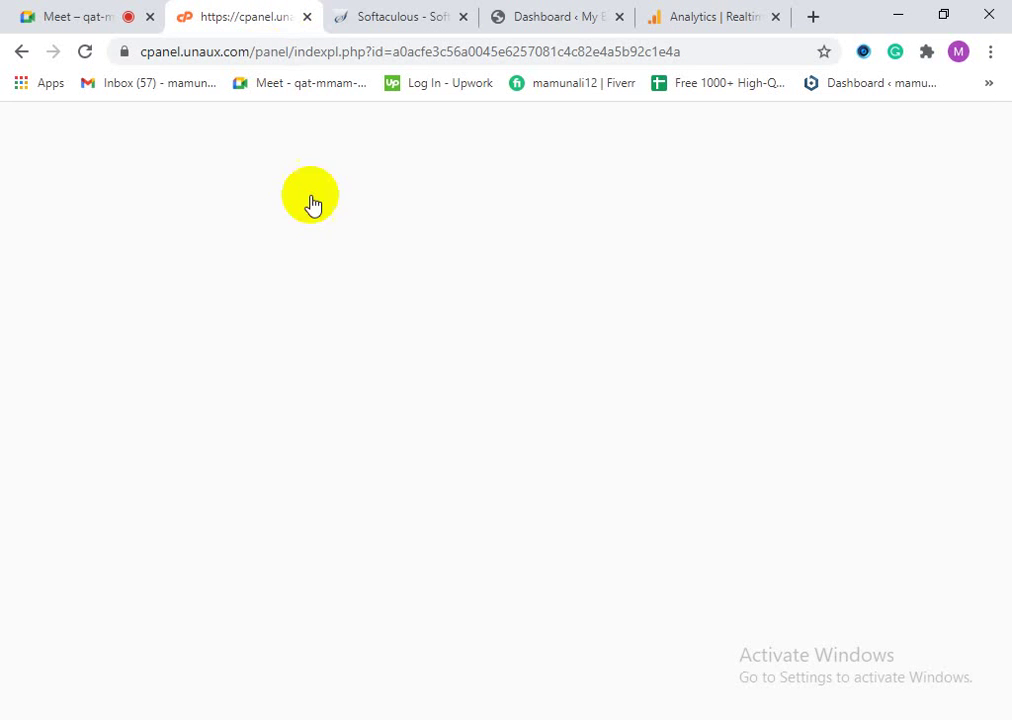
pyautogui.scroll(3, 378, 226)
pyautogui.click(405, 16)
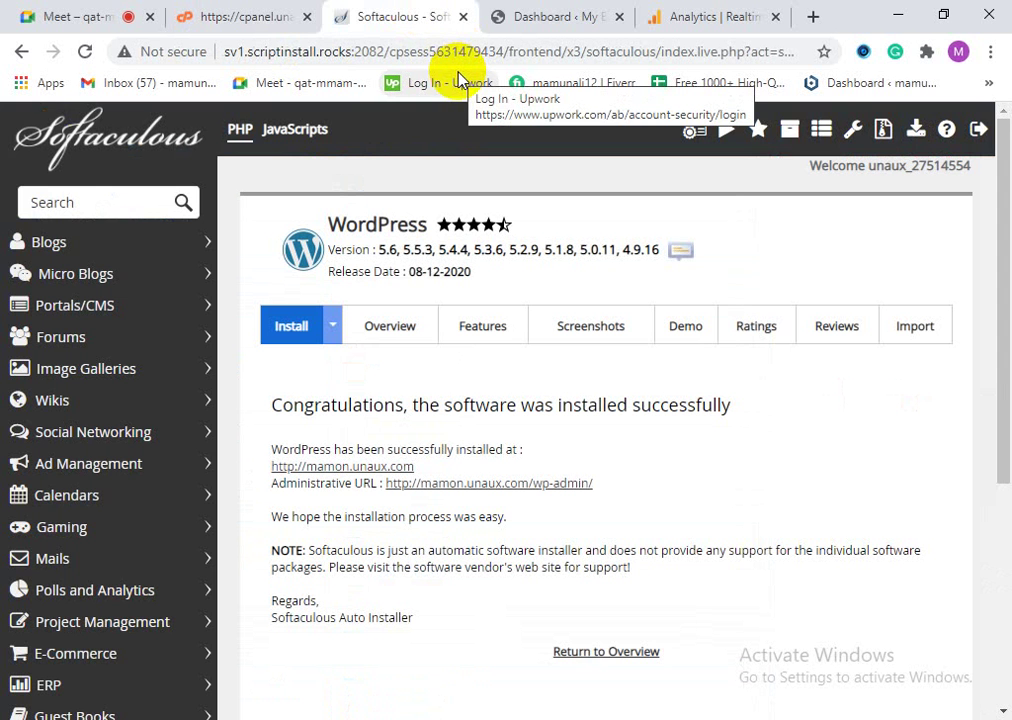
pyautogui.click(689, 20)
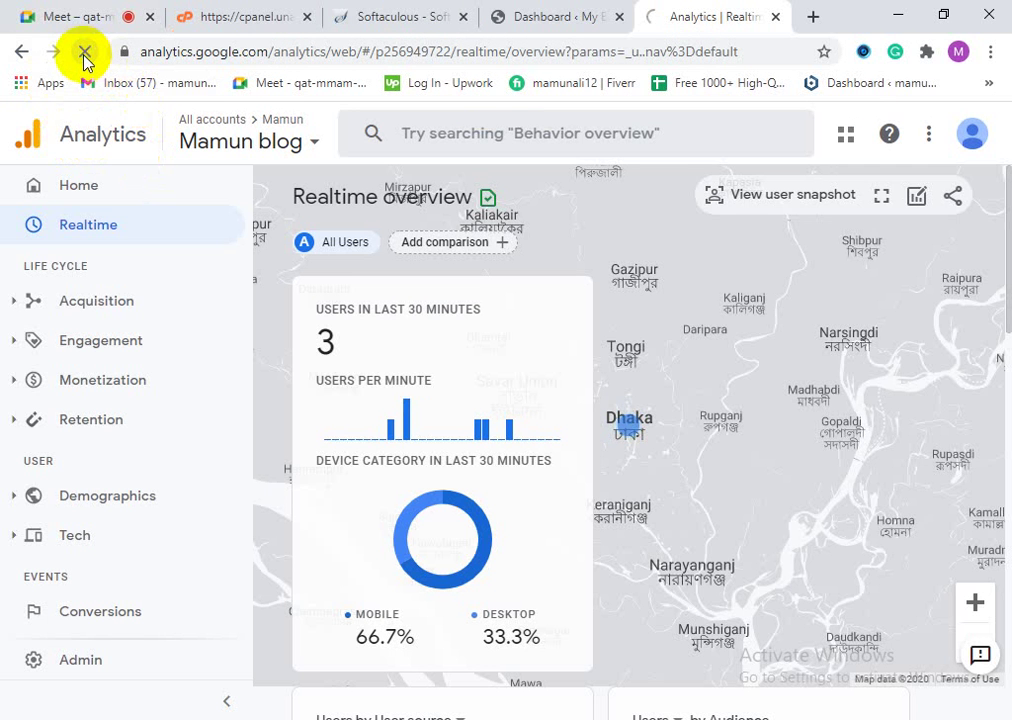
pyautogui.click(590, 13)
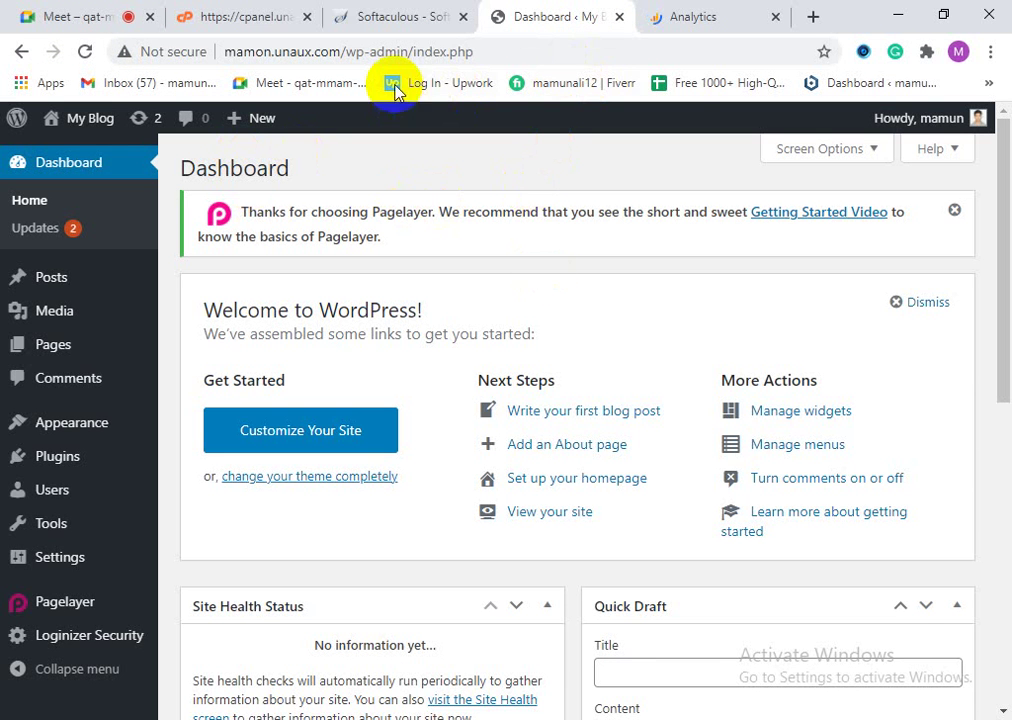
# Step: Copy the hostname mamon.unaux.com from the address bar into a new blank tab
pyautogui.doubleClick(226, 53)
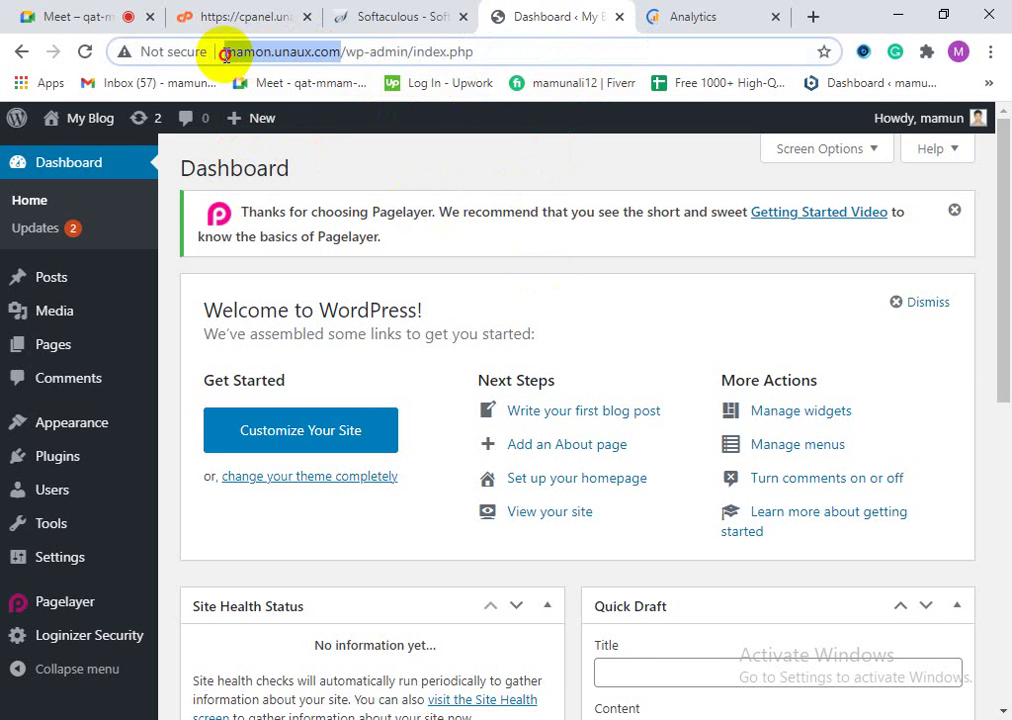
pyautogui.rightClick(246, 64)
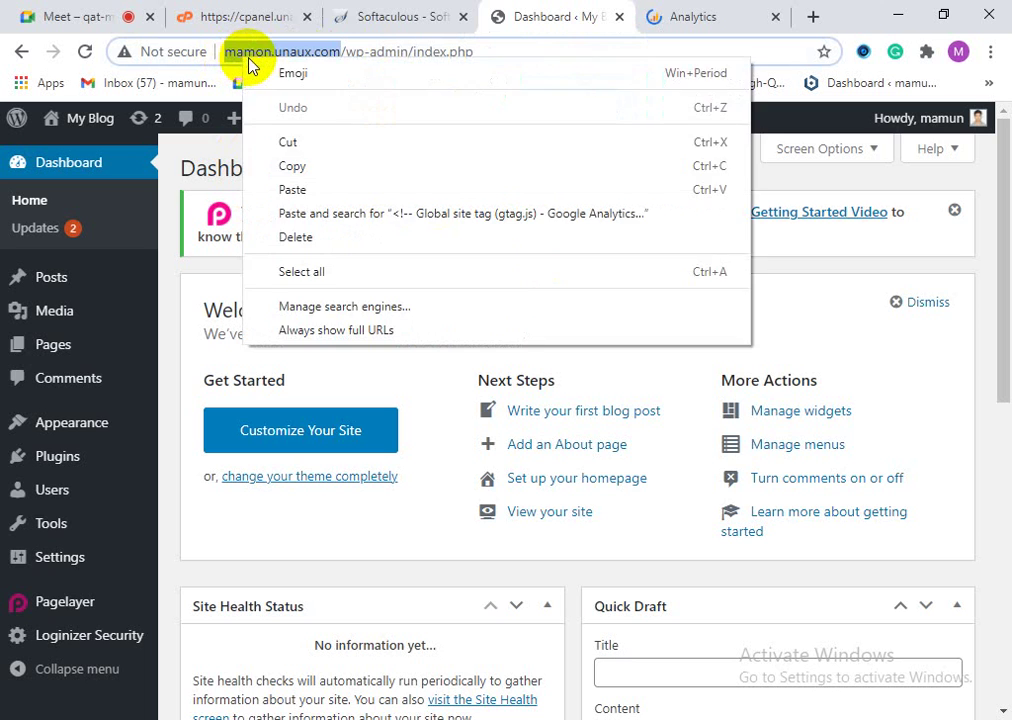
pyautogui.click(291, 167)
pyautogui.click(811, 17)
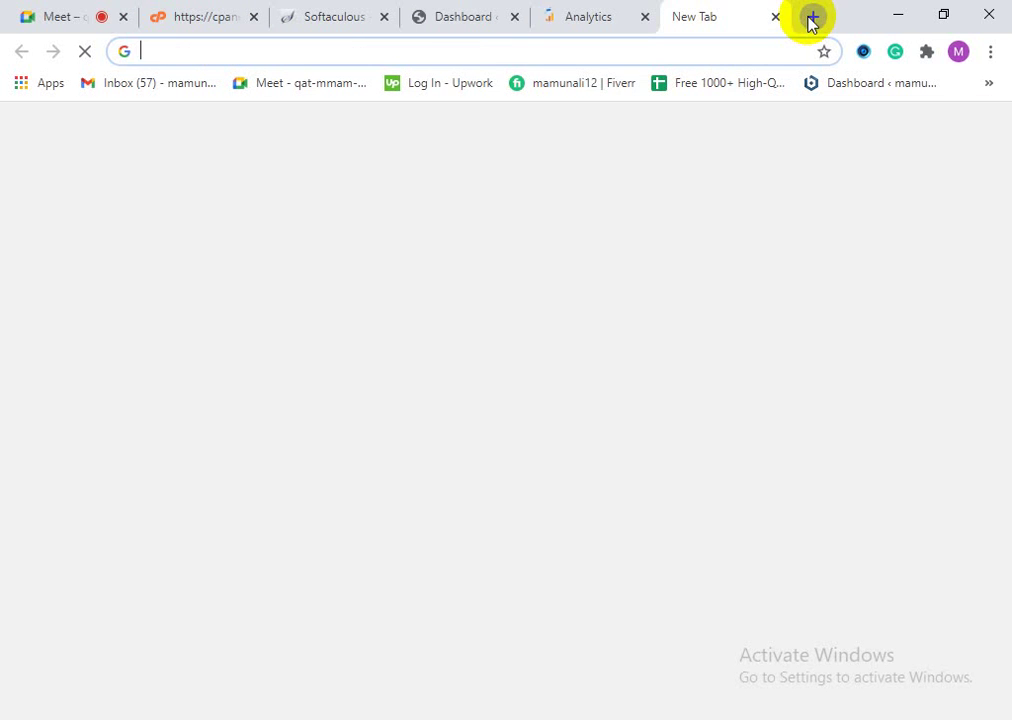
# Step: Load and reload the live blog at mamon.unaux.com, then refresh Analytics Realtime to register the visit
pyautogui.rightClick(450, 56)
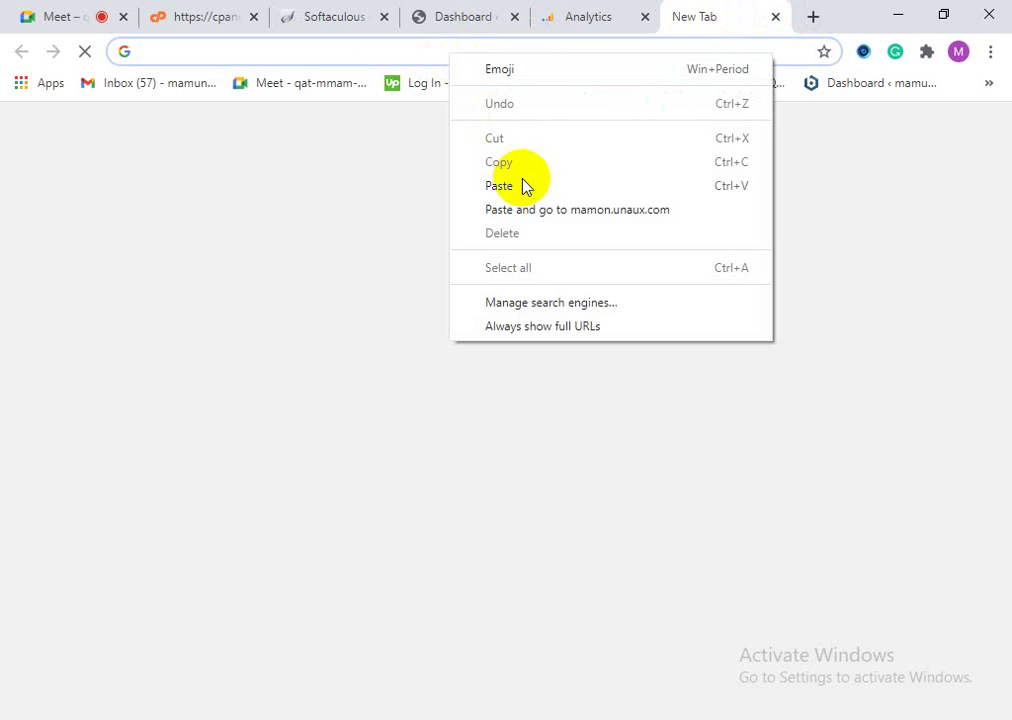
pyautogui.click(587, 212)
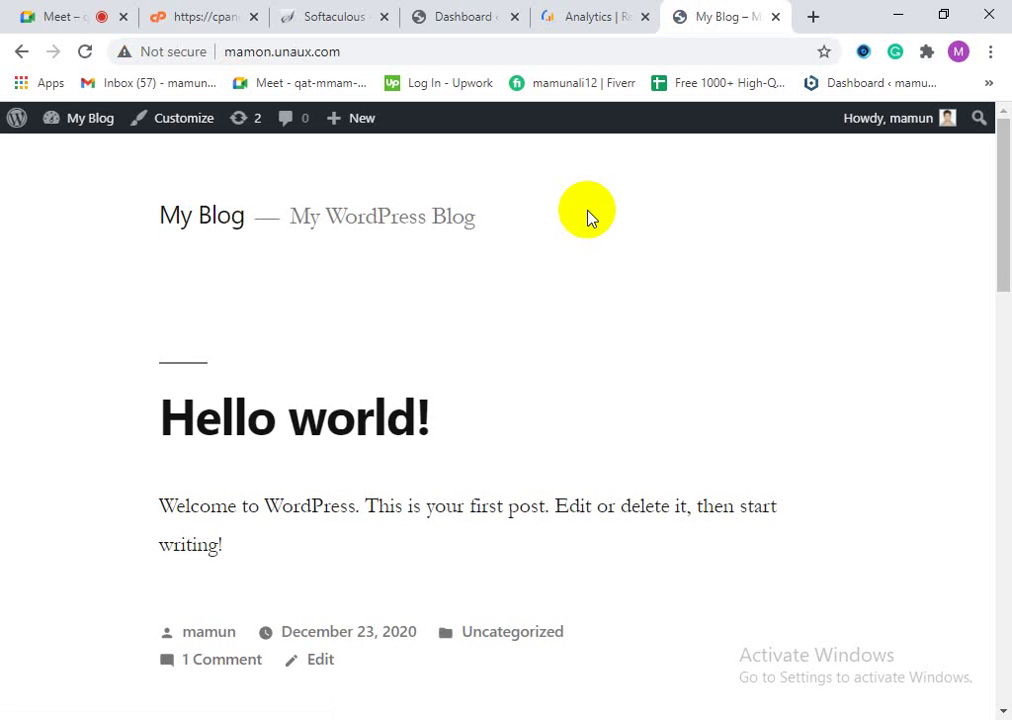
pyautogui.scroll(-12, 714, 578)
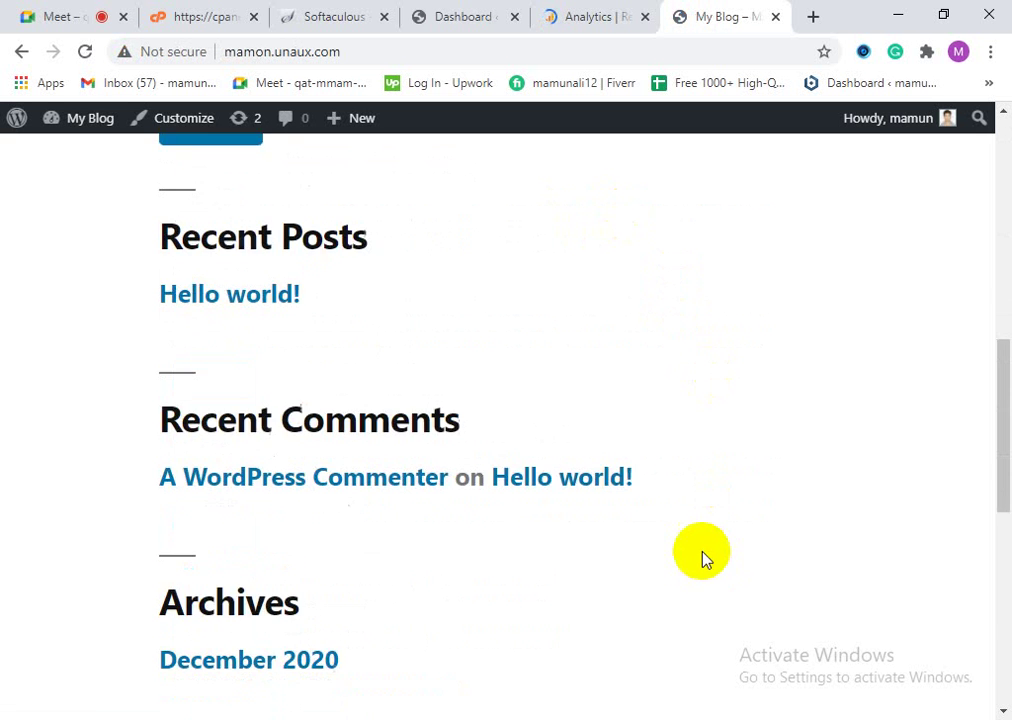
pyautogui.scroll(-2, 705, 635)
pyautogui.scroll(15, 695, 615)
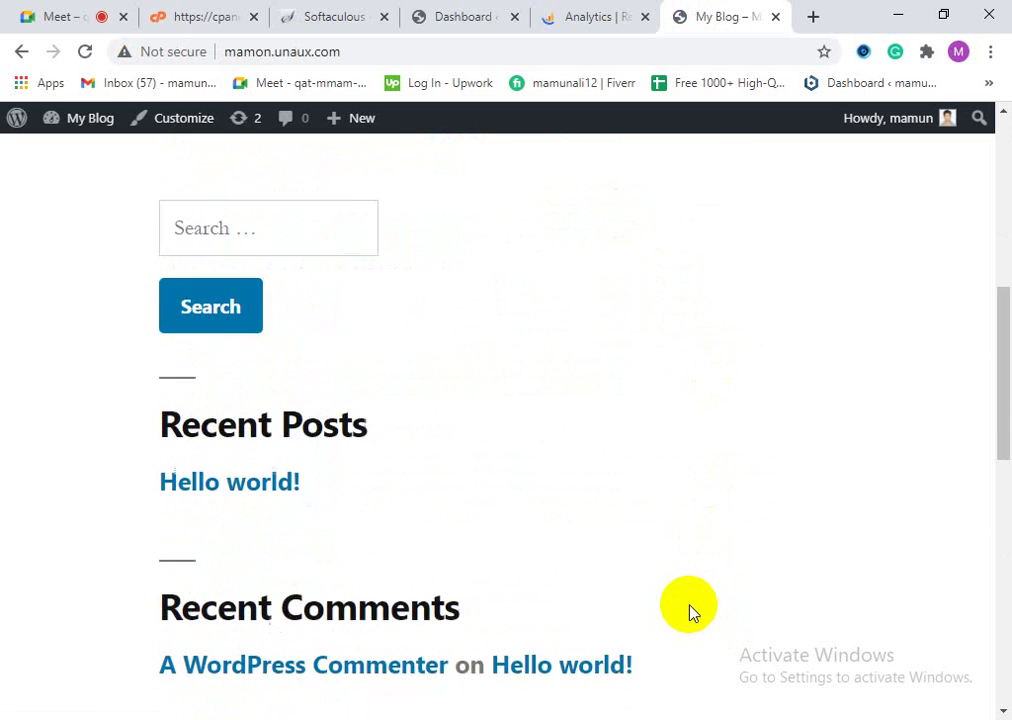
pyautogui.click(86, 54)
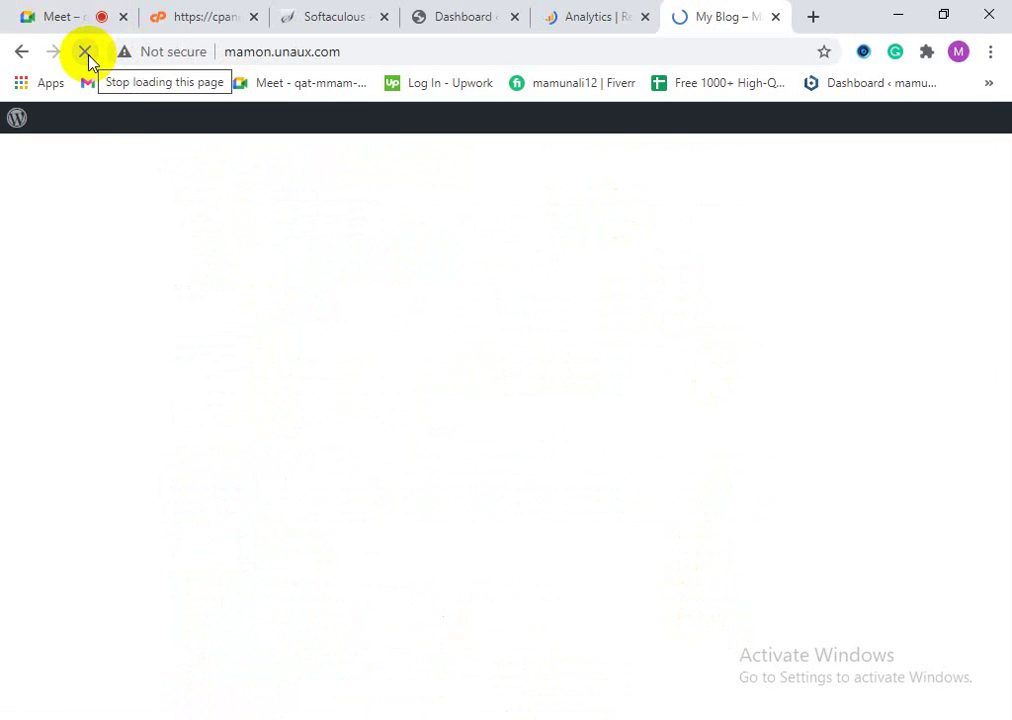
pyautogui.click(574, 22)
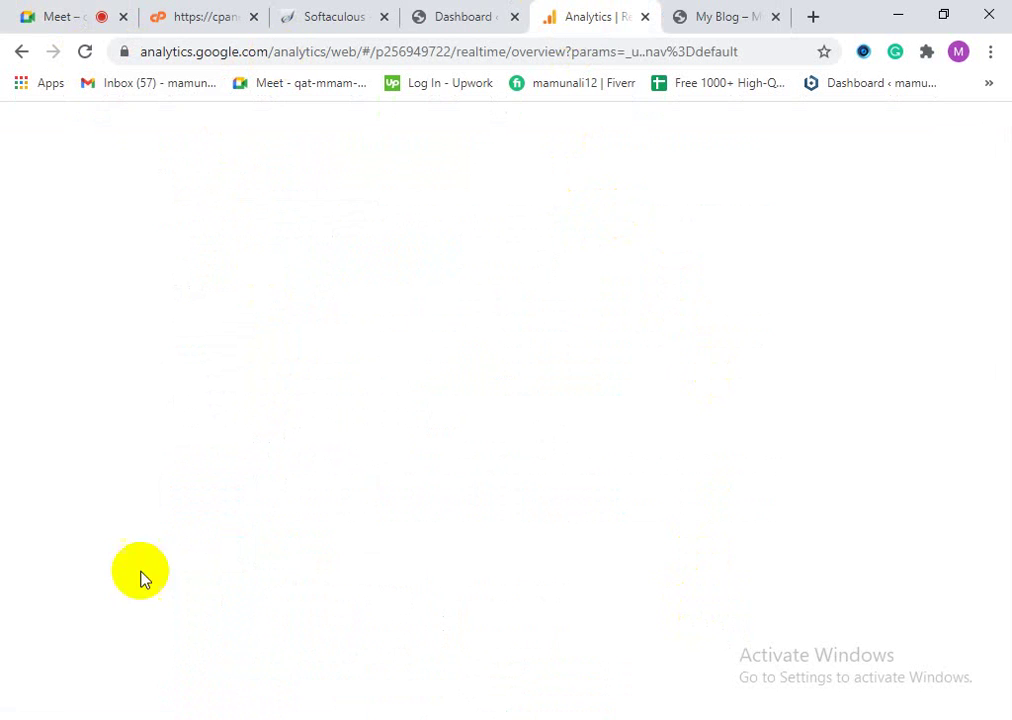
pyautogui.click(86, 53)
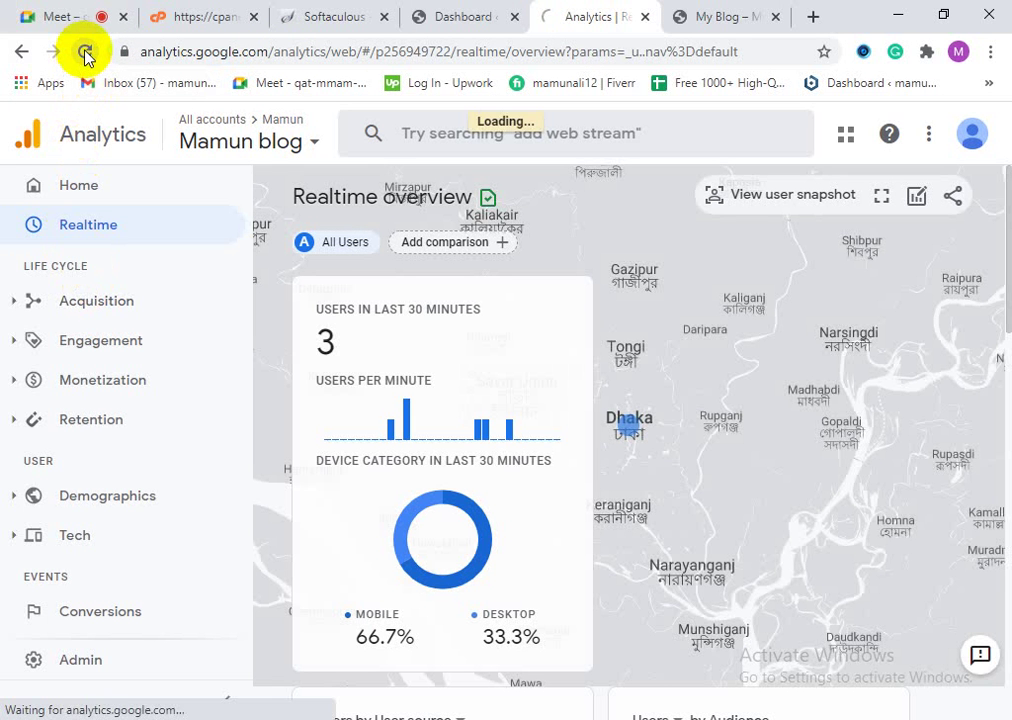
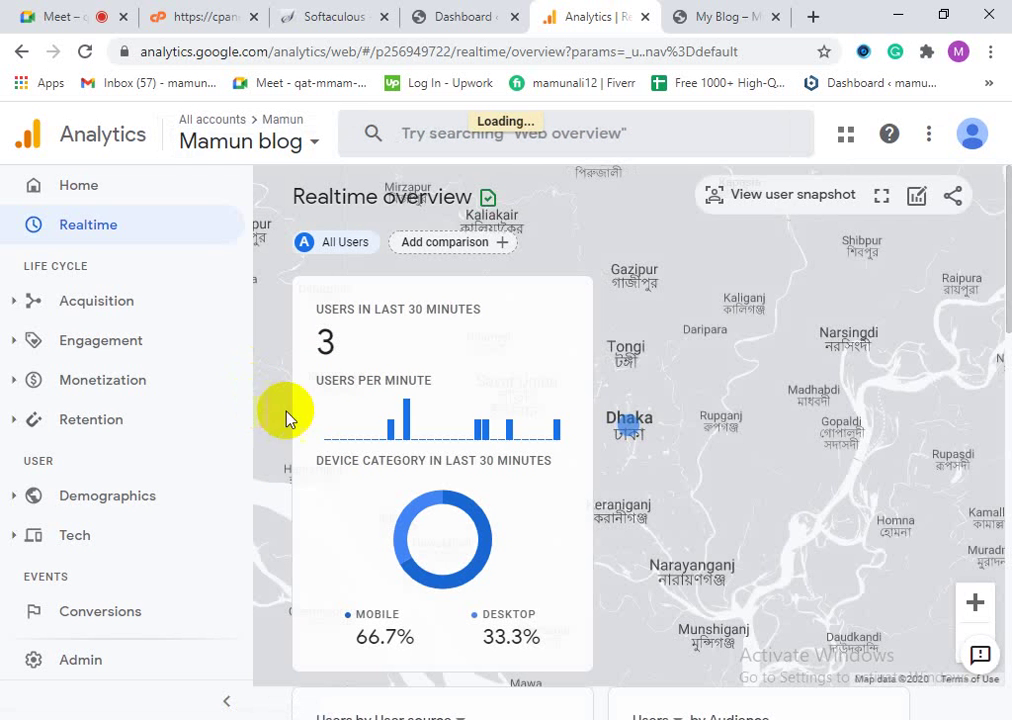
# Step: Review the Realtime overview's 3 users, then bring up the My Blog page with 'Hello world!'
pyautogui.scroll(-2, 452, 515)
pyautogui.scroll(2, 477, 553)
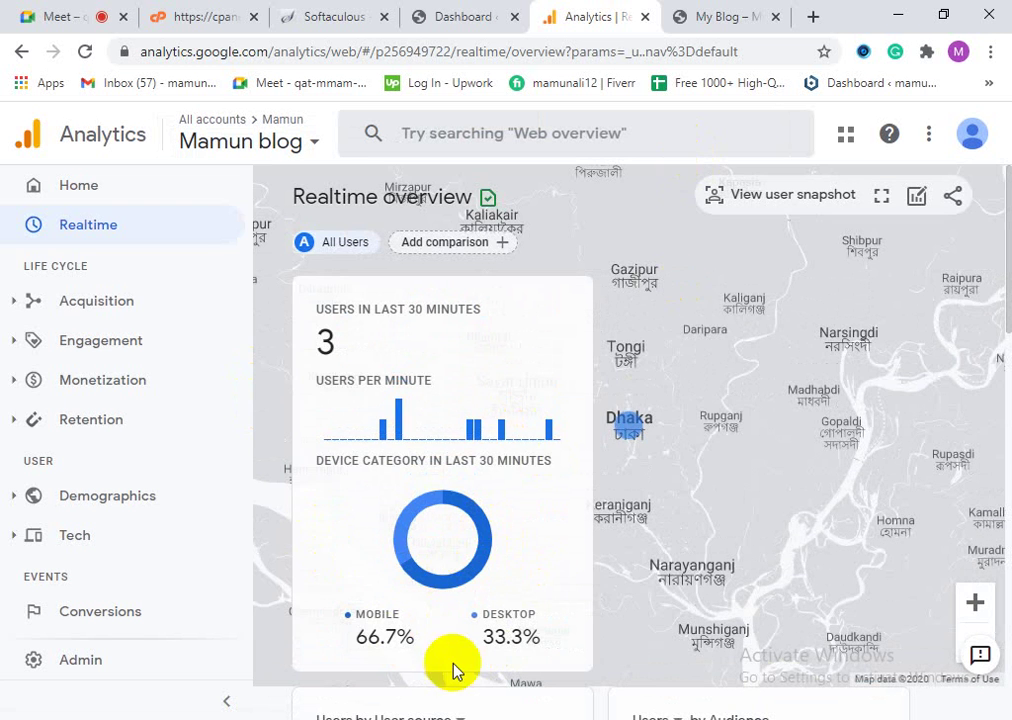
pyautogui.scroll(-1, 452, 669)
pyautogui.scroll(-1, 455, 670)
pyautogui.scroll(2, 456, 670)
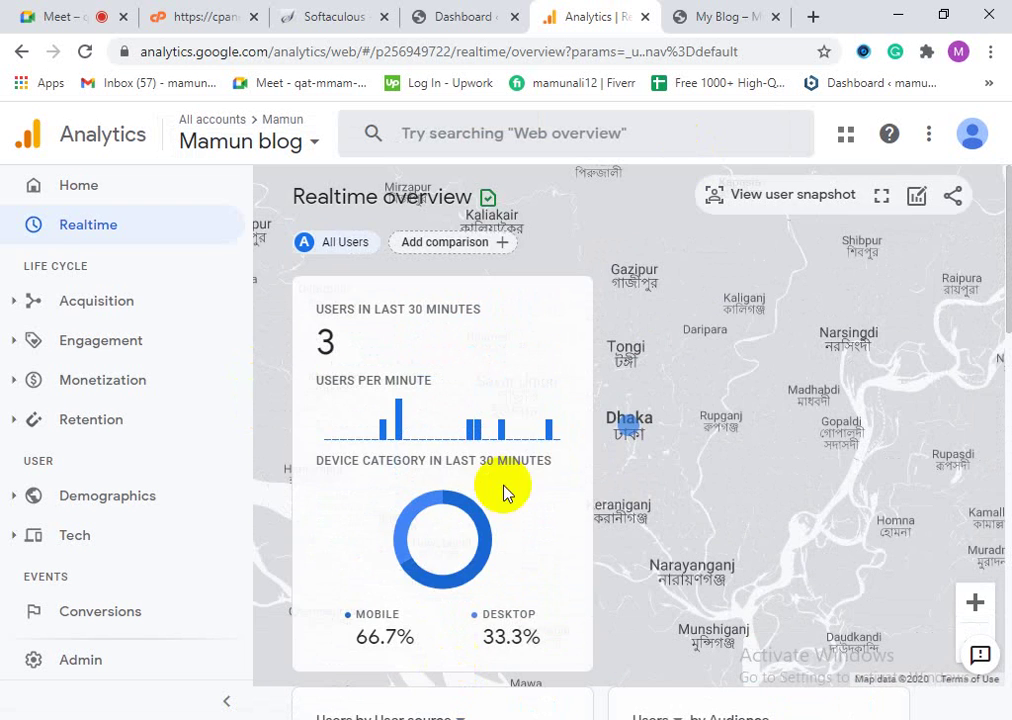
pyautogui.click(690, 17)
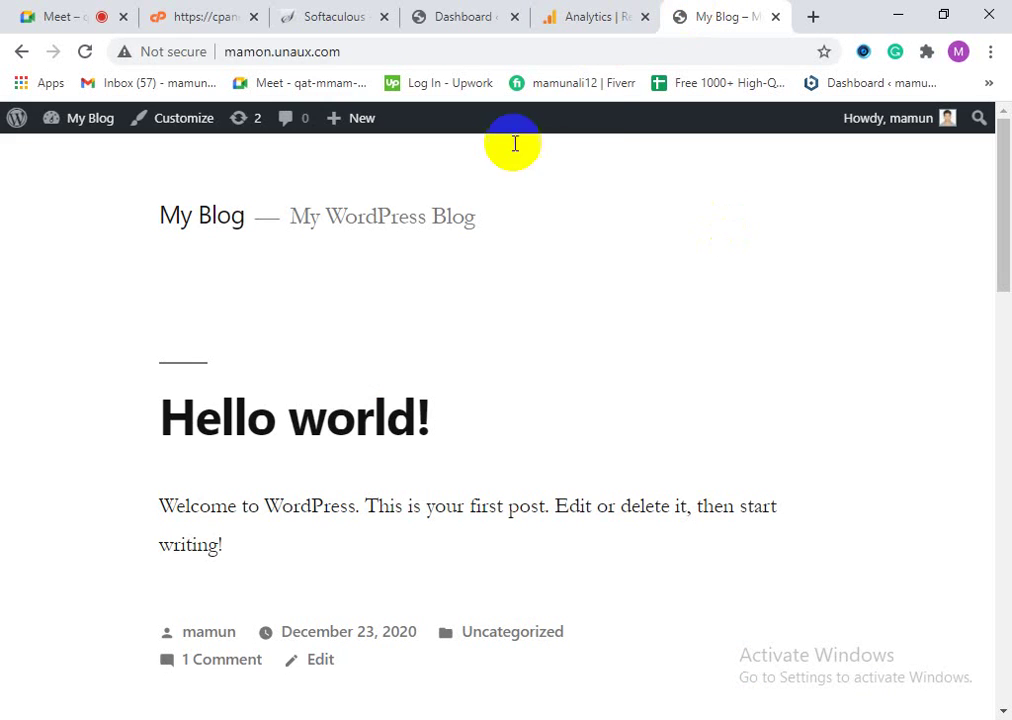
pyautogui.click(300, 56)
pyautogui.rightClick(302, 54)
pyautogui.click(350, 158)
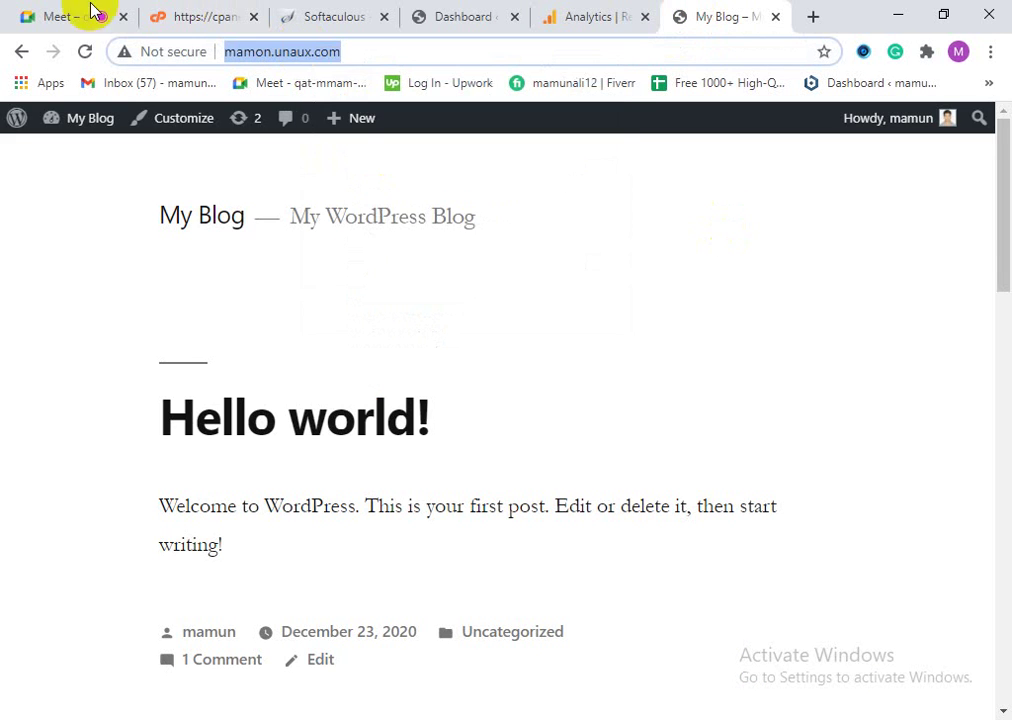
pyautogui.click(38, 14)
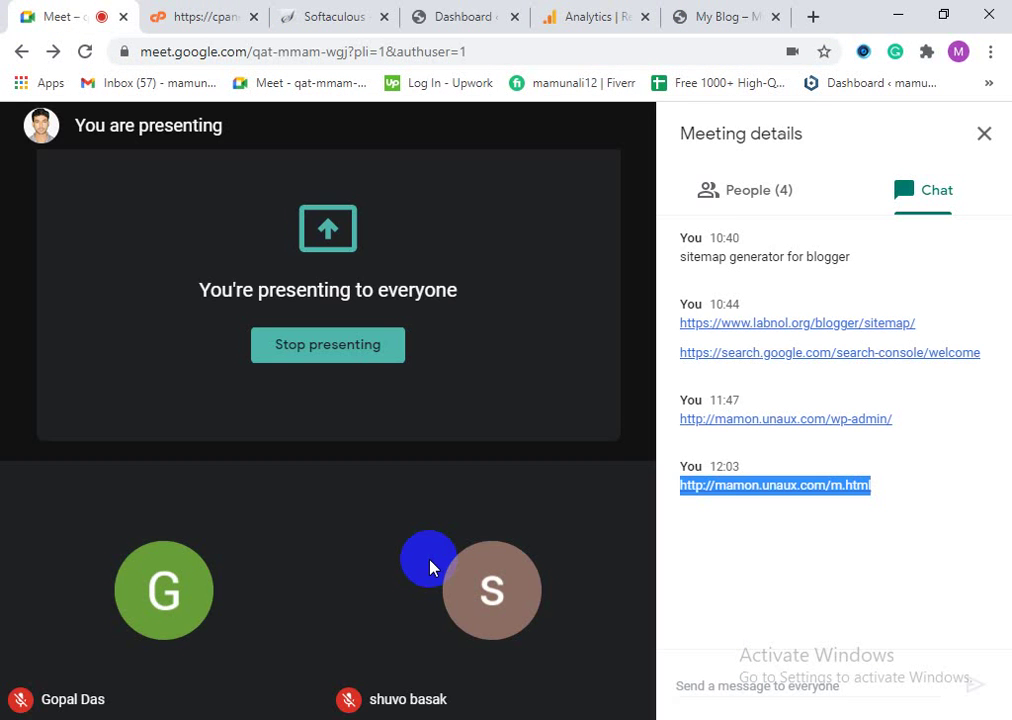
pyautogui.click(765, 692)
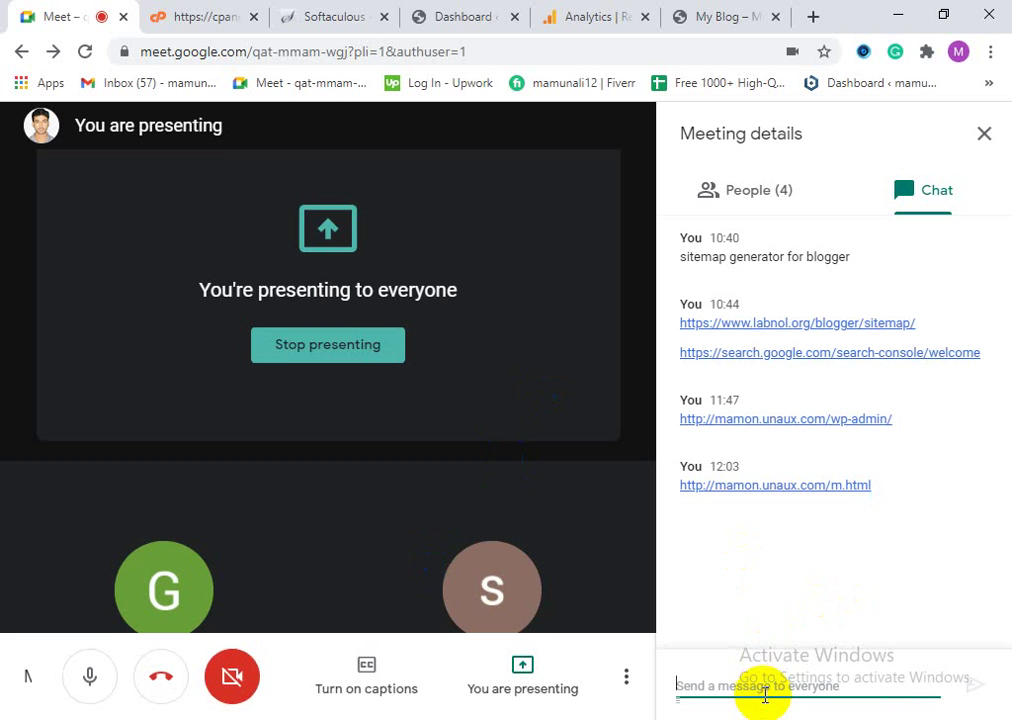
pyautogui.rightClick(765, 692)
pyautogui.click(795, 533)
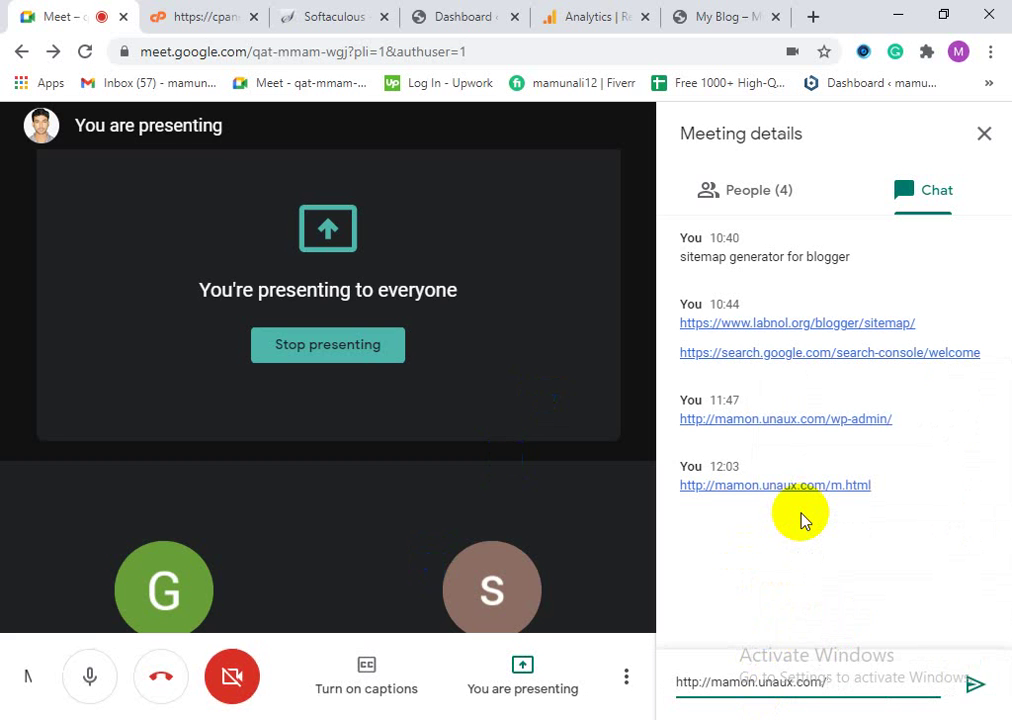
pyautogui.press('Return')
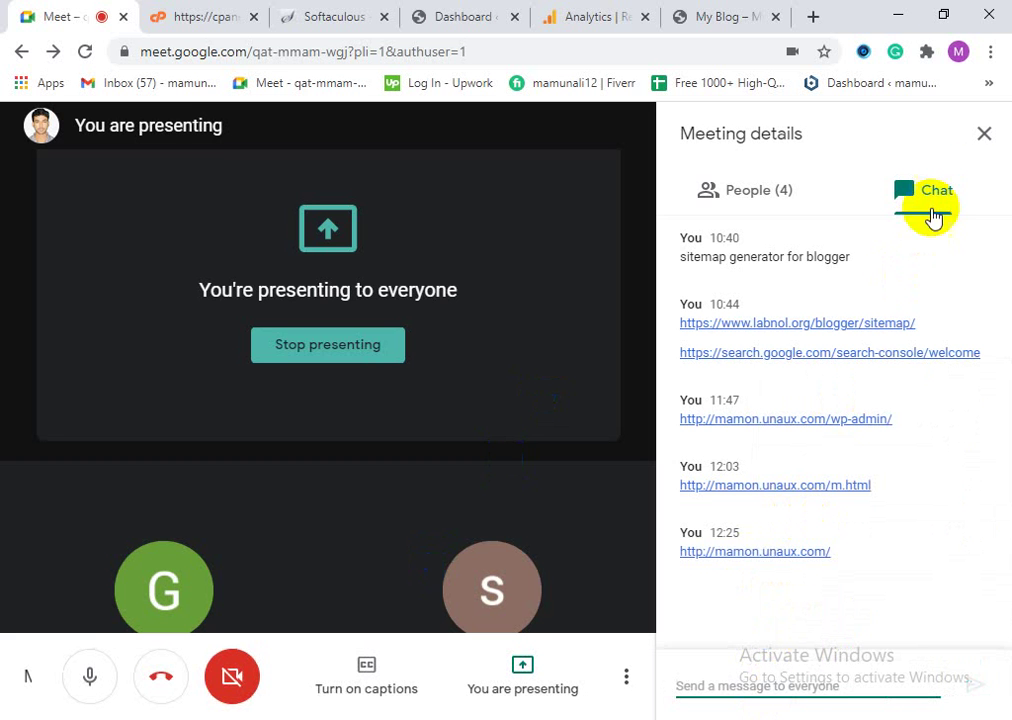
# Step: Close the meeting details panel and return to the Analytics realtime report
pyautogui.click(984, 133)
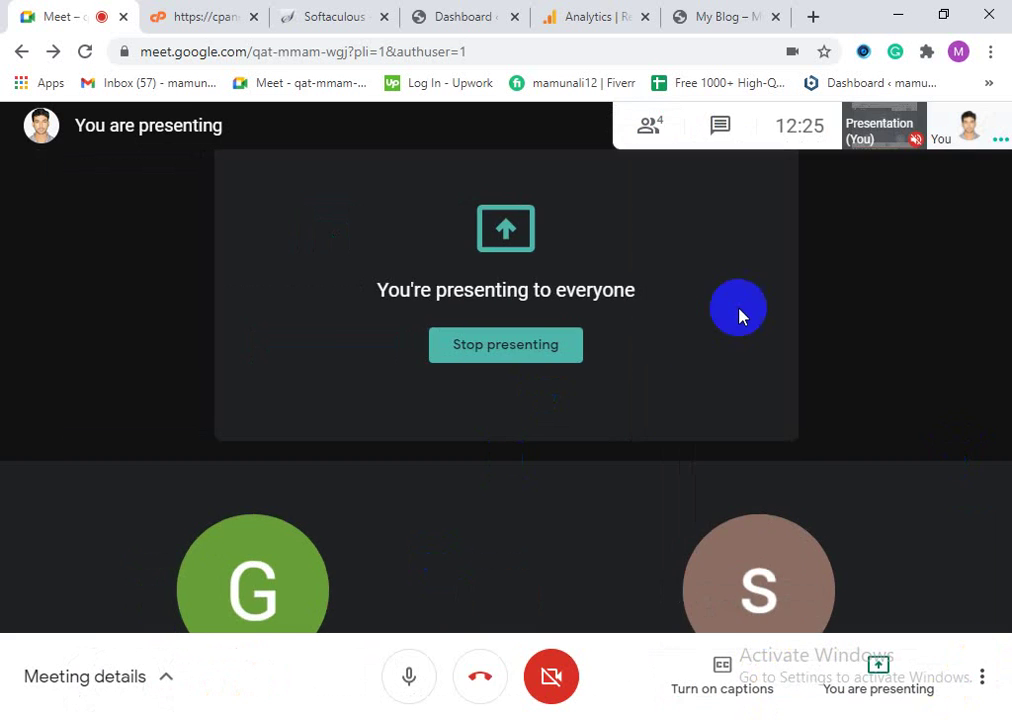
pyautogui.click(652, 126)
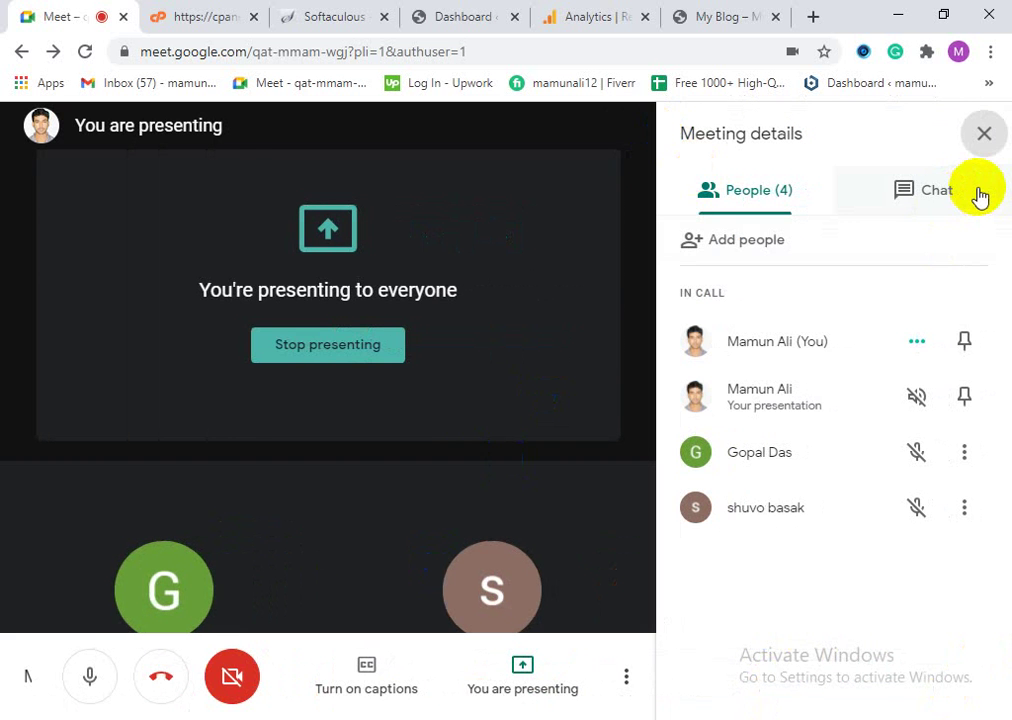
pyautogui.click(984, 133)
pyautogui.click(497, 347)
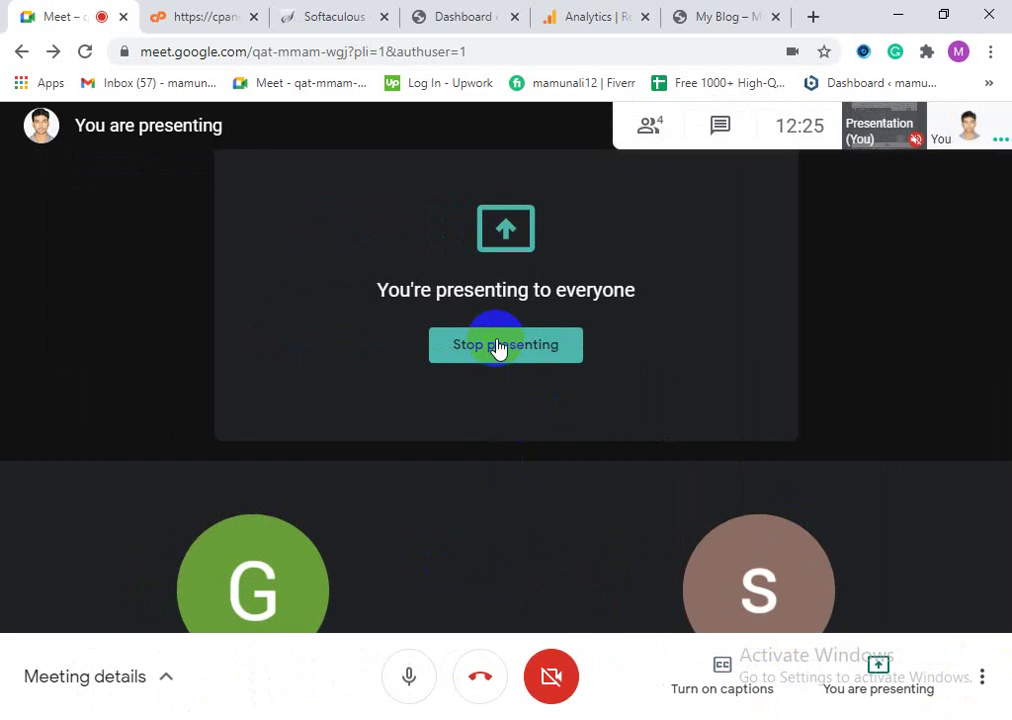
pyautogui.click(607, 10)
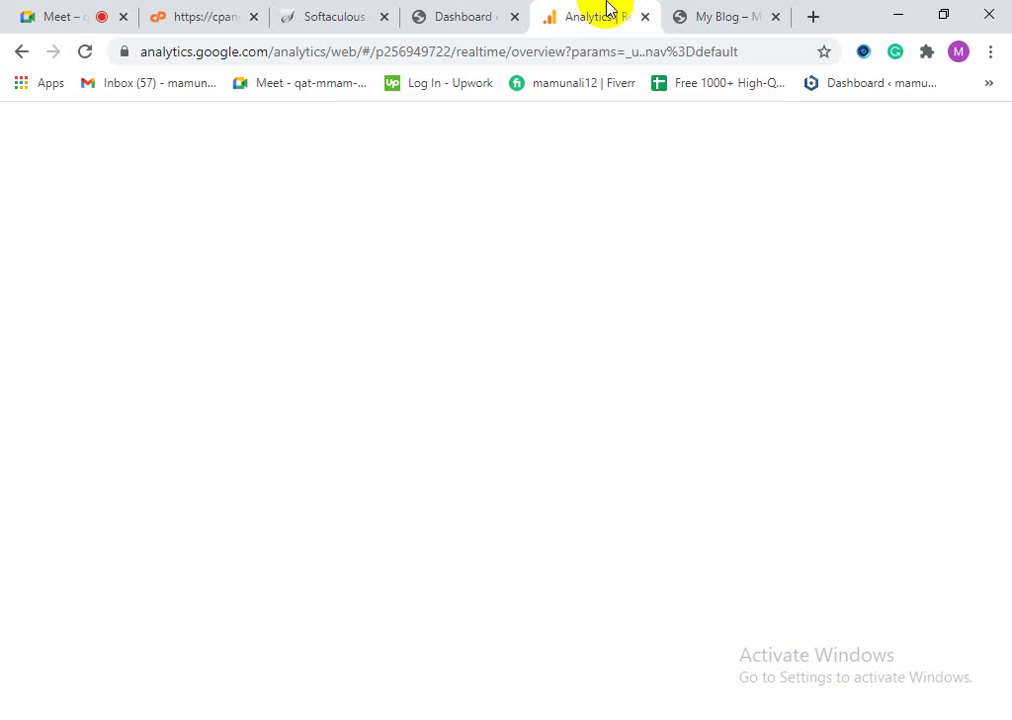
# Step: Close the My Blog front page and the WordPress Dashboard tabs
pyautogui.click(707, 12)
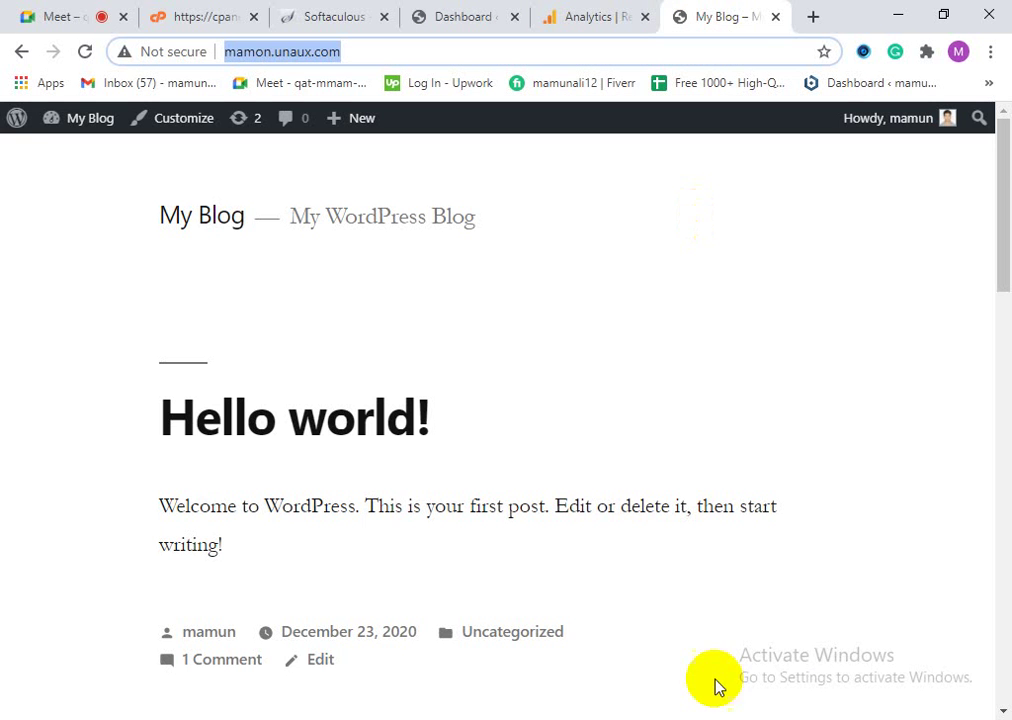
pyautogui.click(777, 17)
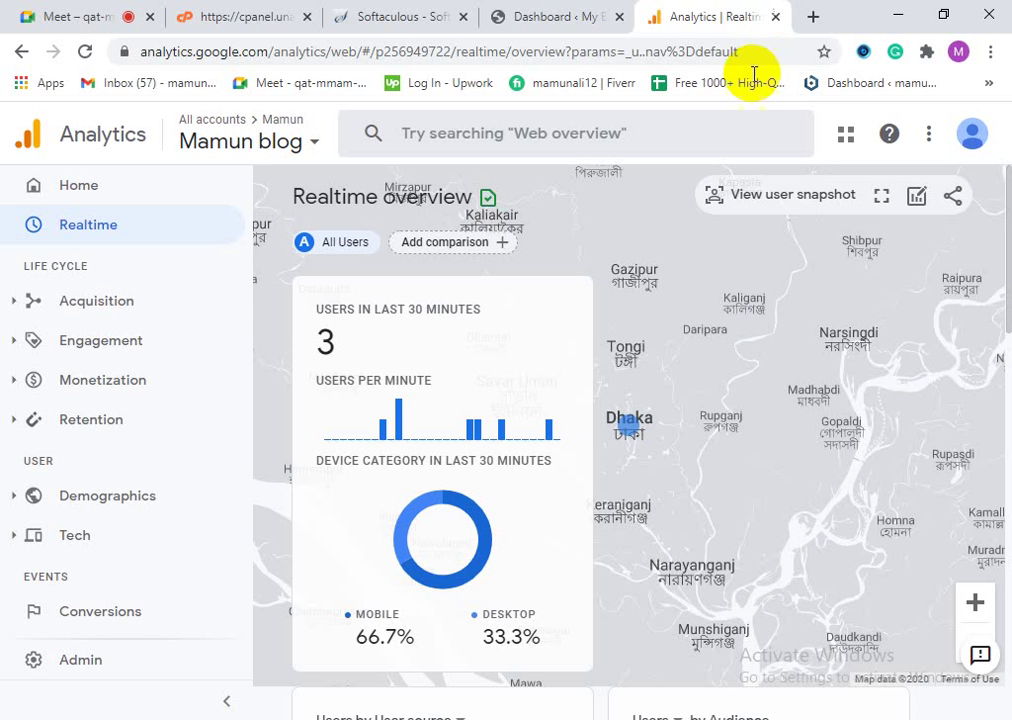
pyautogui.click(517, 22)
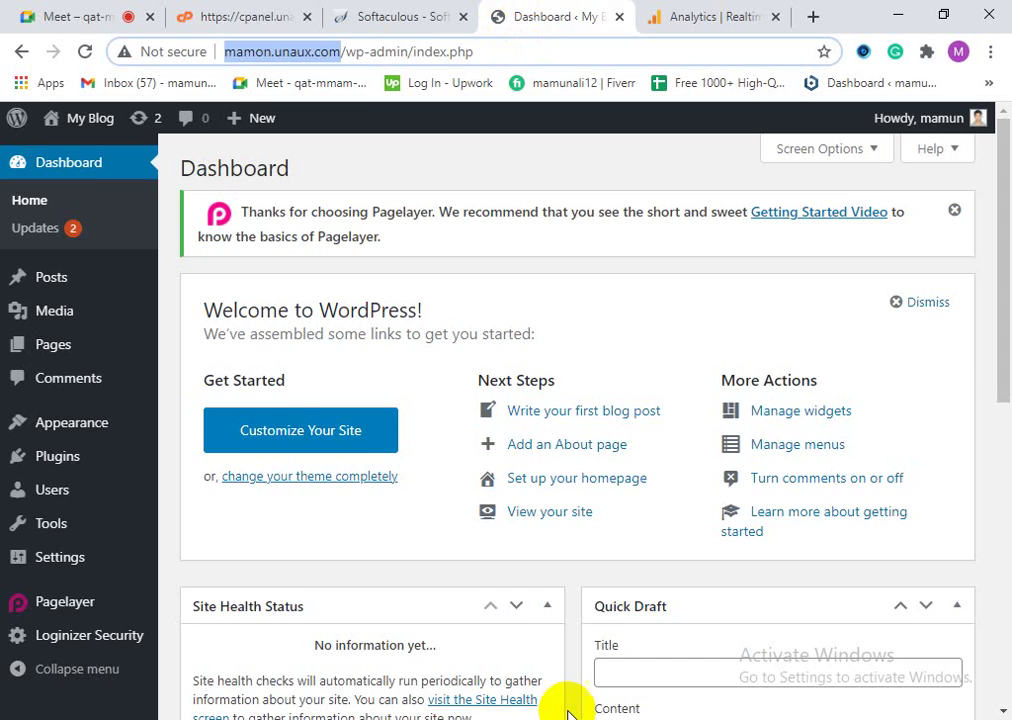
pyautogui.click(619, 18)
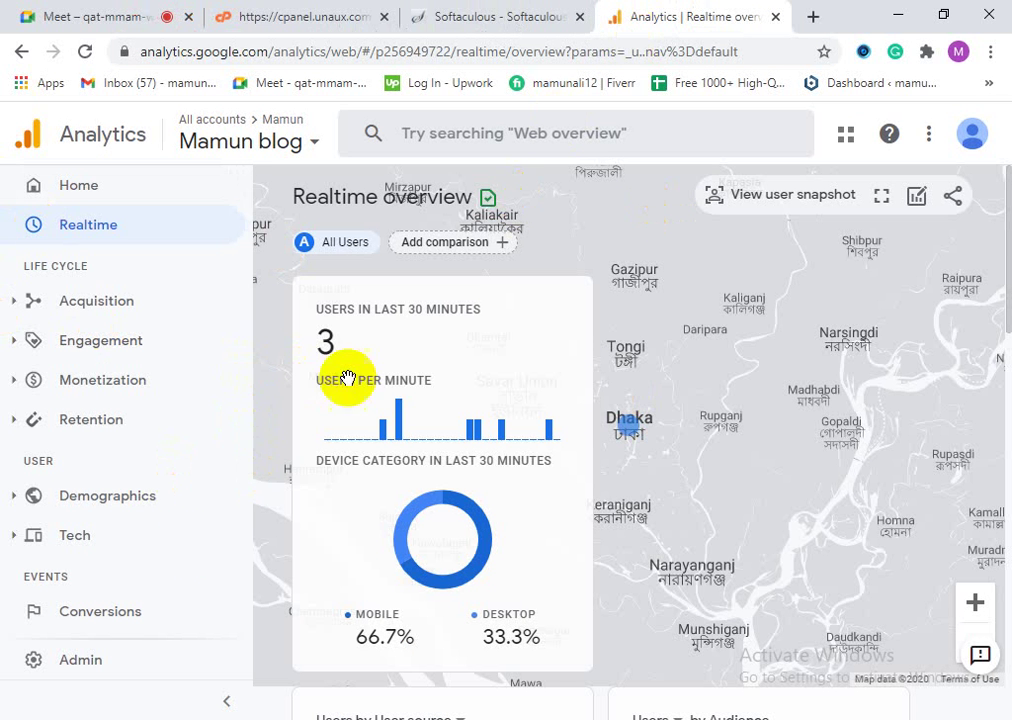
# Step: Check the Softaculous page, load the Analytics Home report, then close the Analytics tab
pyautogui.click(565, 12)
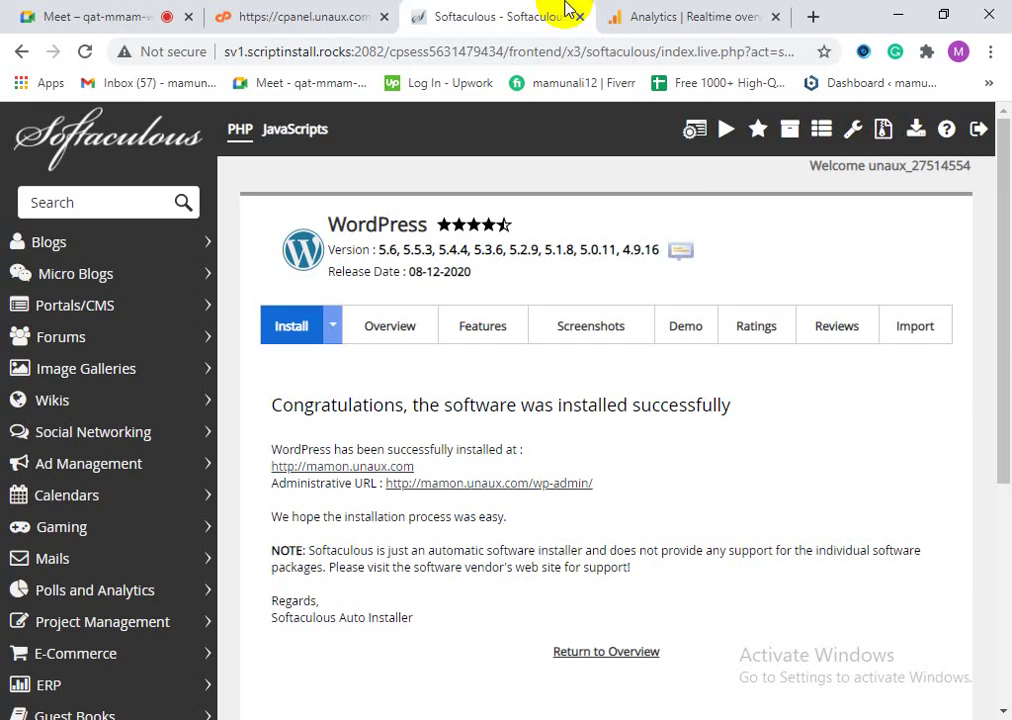
pyautogui.click(745, 10)
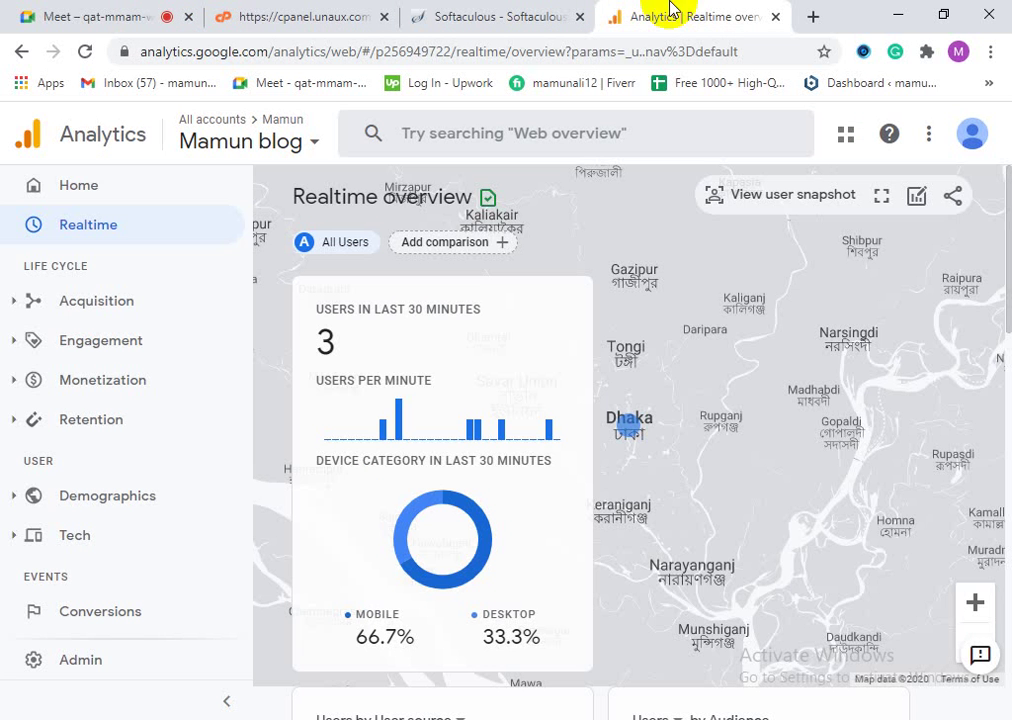
pyautogui.click(167, 189)
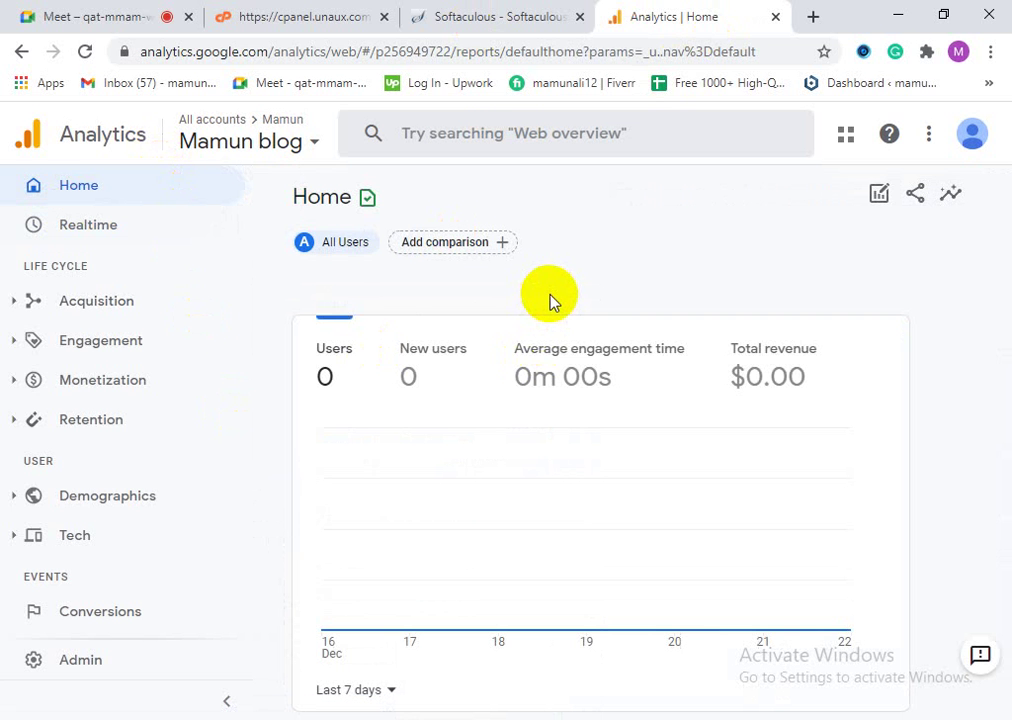
pyautogui.click(776, 18)
# Step: Search Google for 'blogger' in a new tab to reach the Digitalmarketar Posts page
pyautogui.click(740, 18)
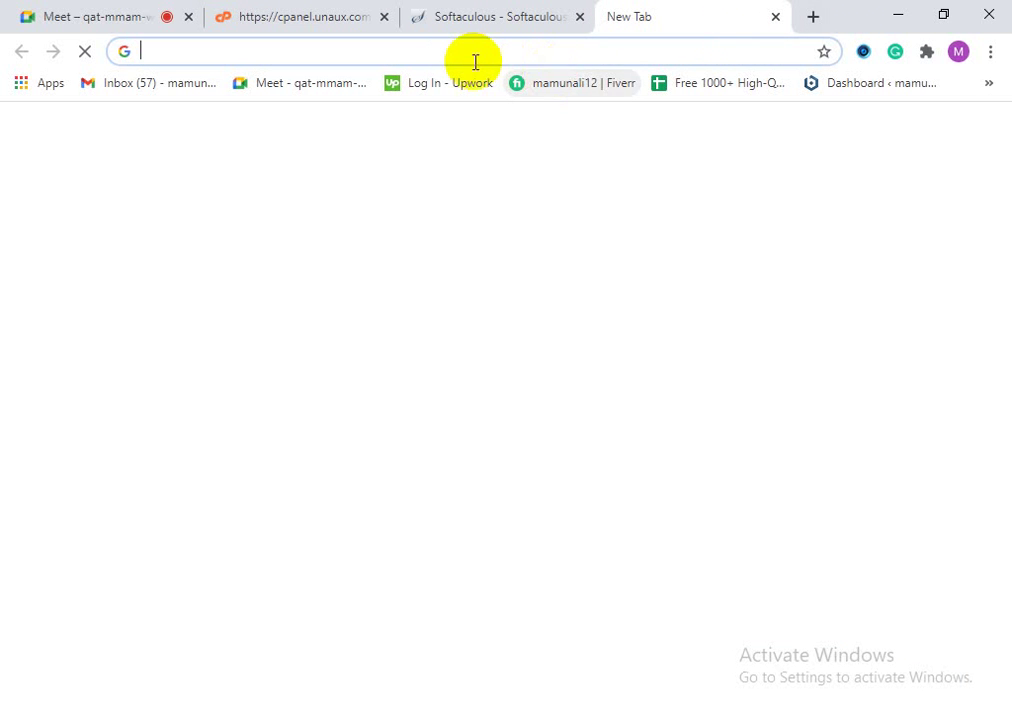
pyautogui.write('bl')
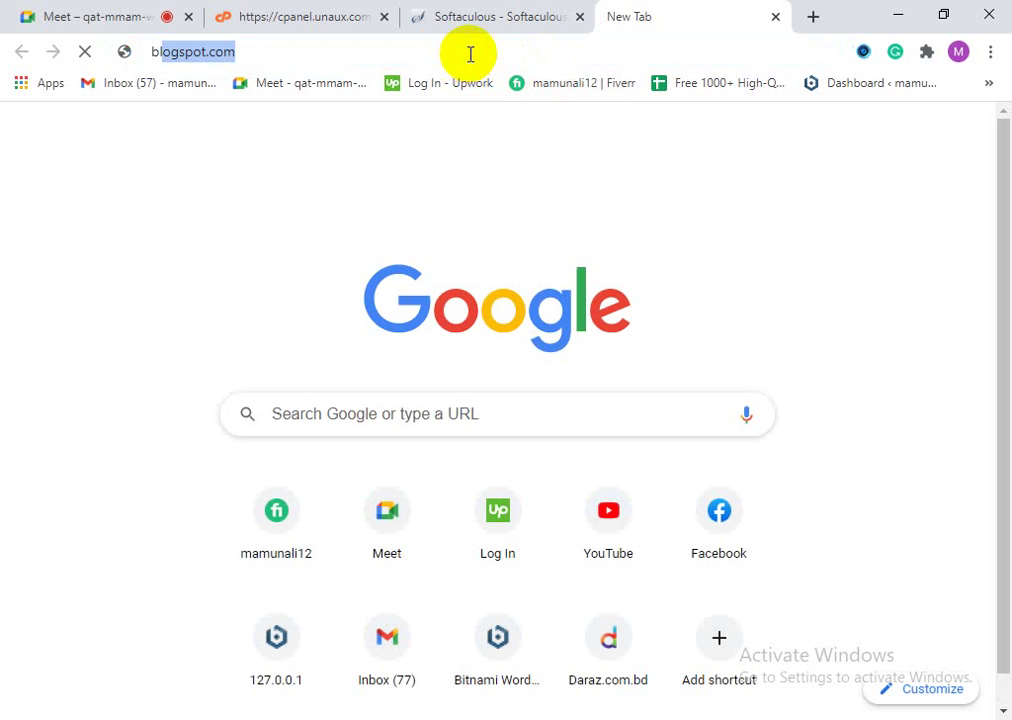
pyautogui.write('o')
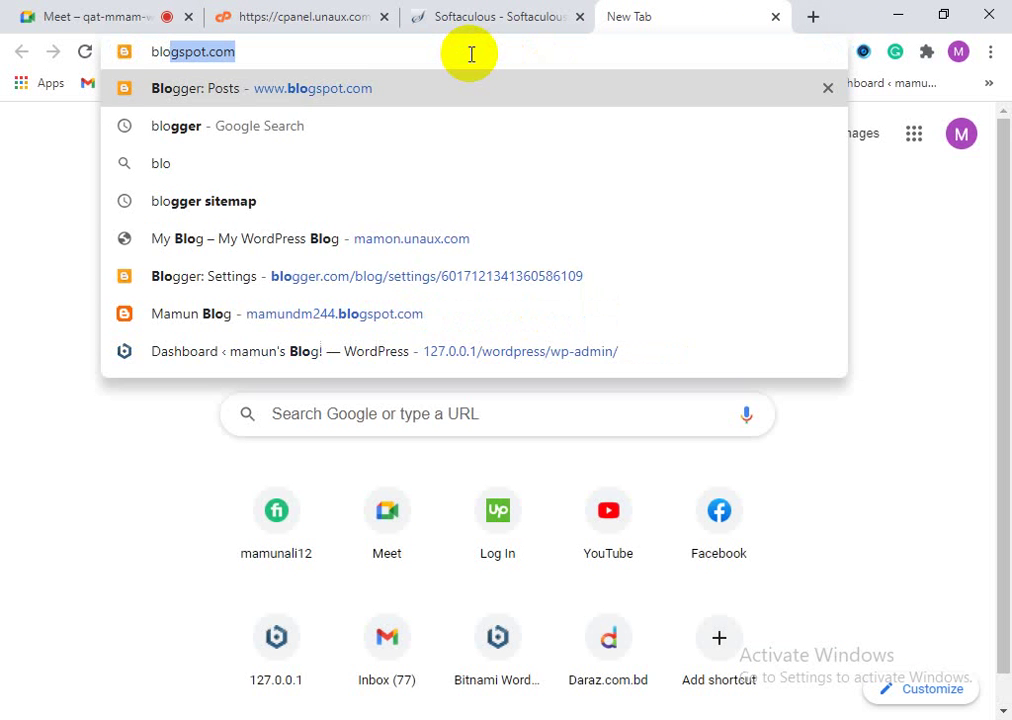
pyautogui.write('gger')
pyautogui.press('Return')
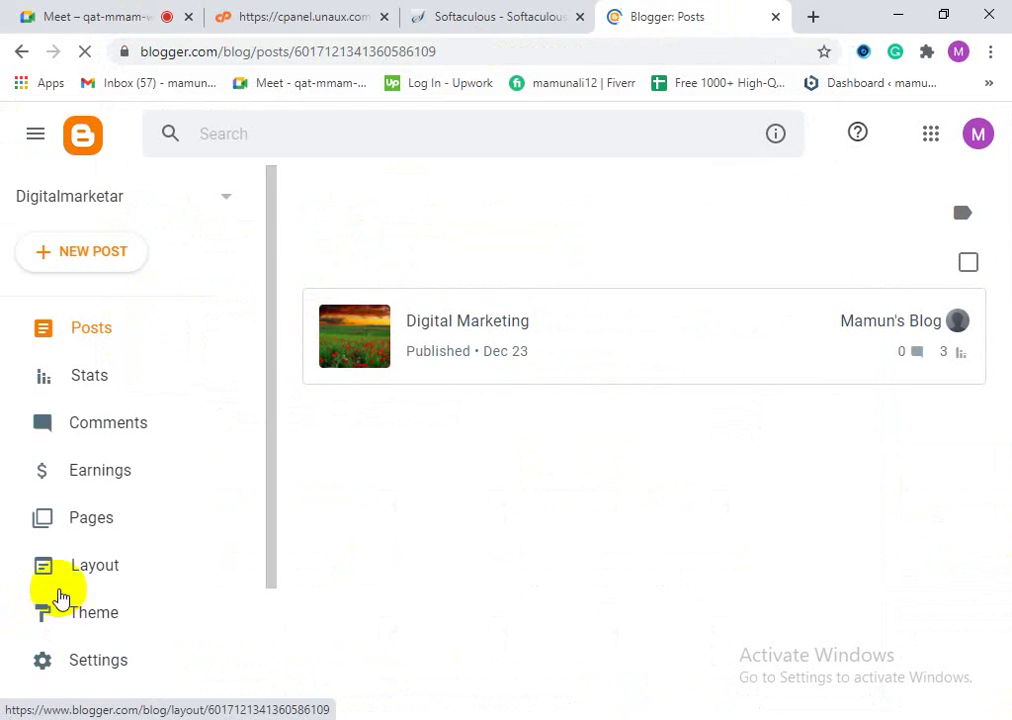
# Step: Open the Digitalmarketar Layout page and inspect the Header gadget's configuration window, then close it
pyautogui.click(84, 573)
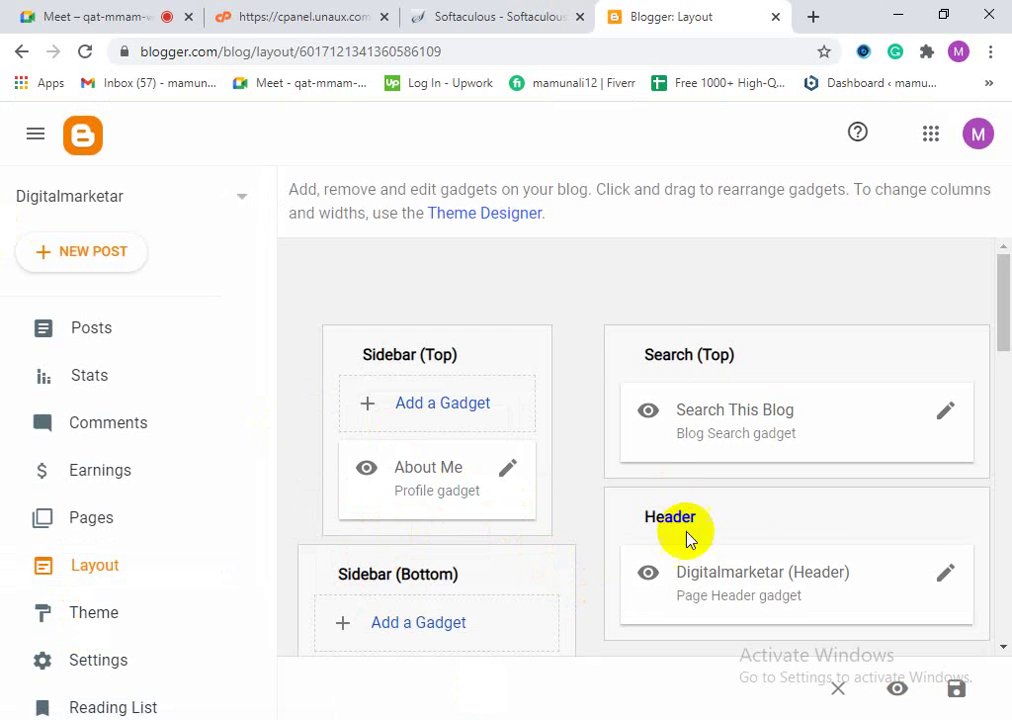
pyautogui.scroll(-1, 836, 547)
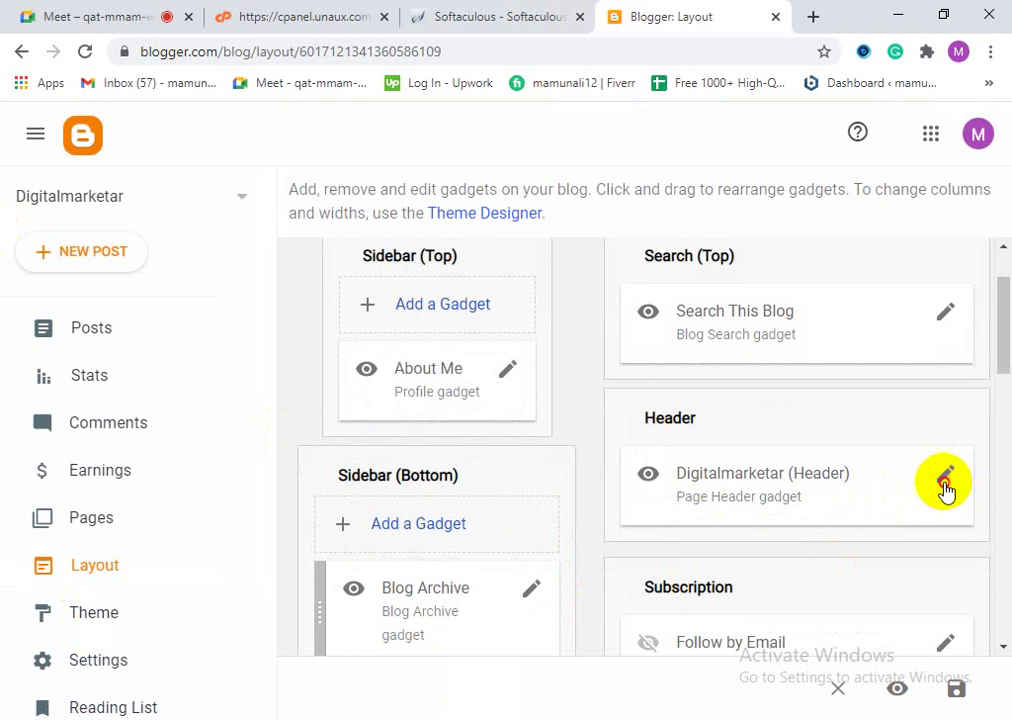
pyautogui.click(945, 480)
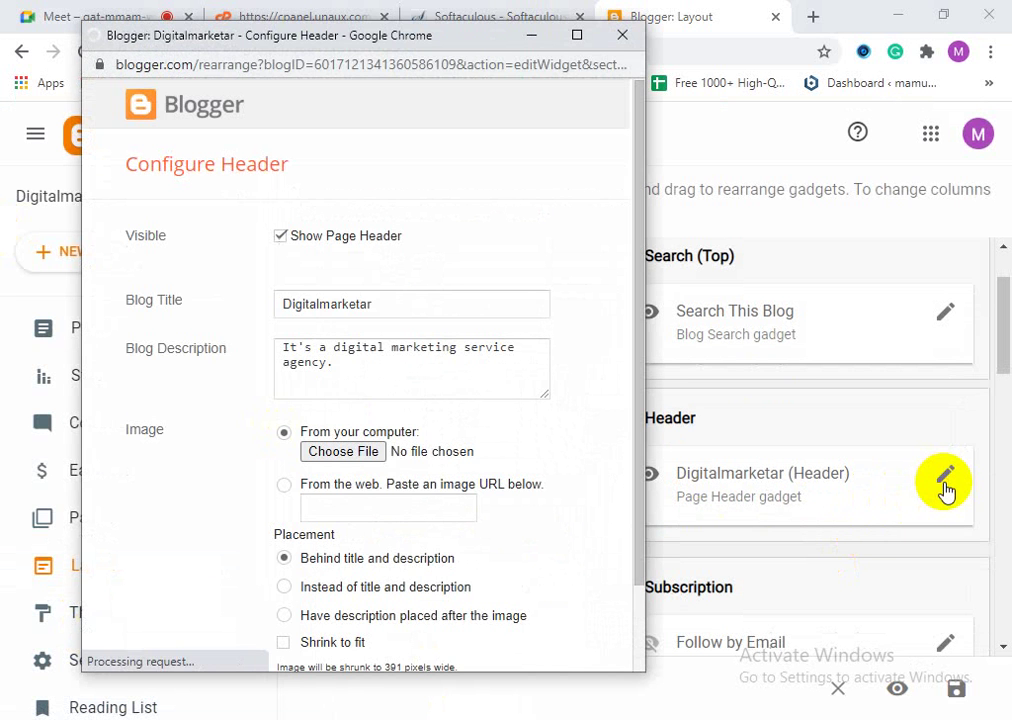
pyautogui.scroll(-1, 270, 460)
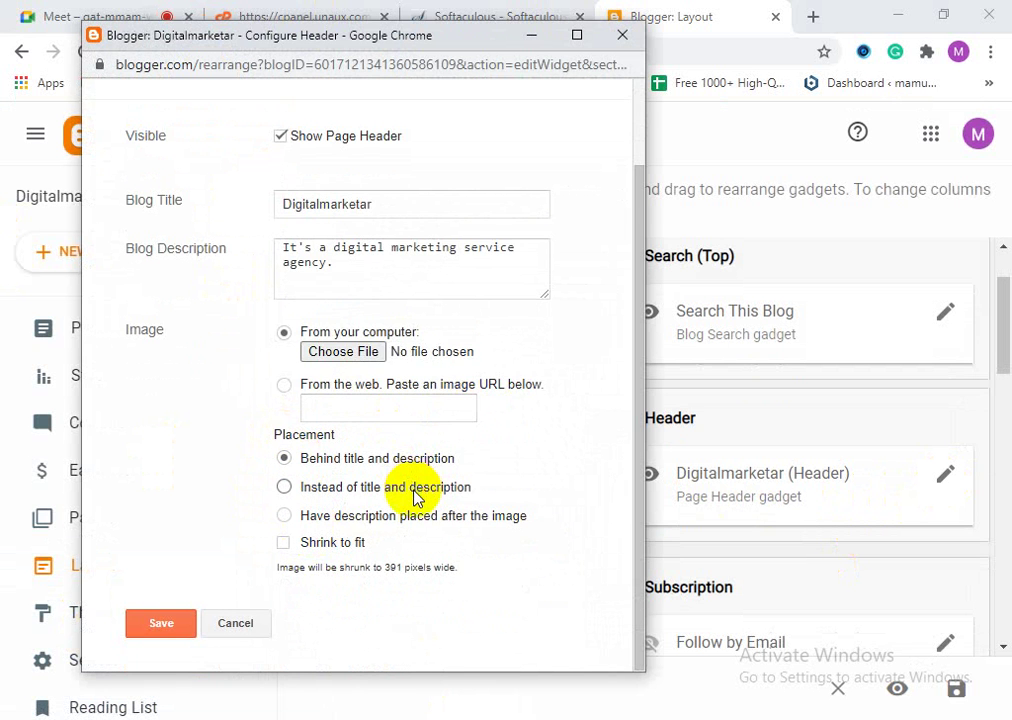
pyautogui.scroll(1, 418, 497)
pyautogui.click(531, 35)
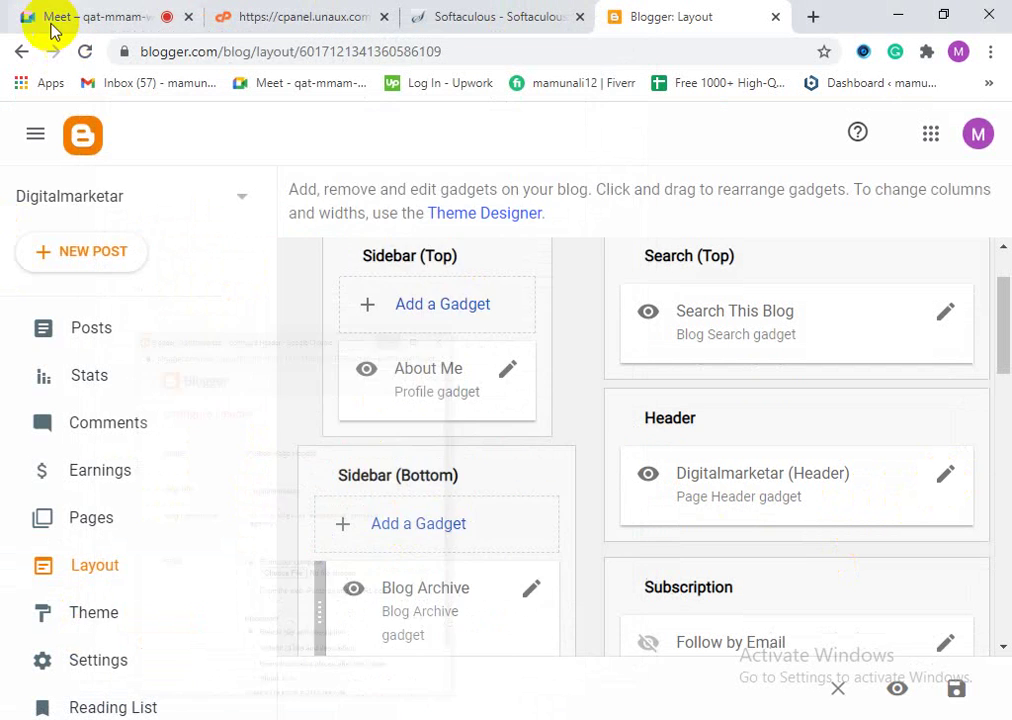
# Step: Mute the microphone in Meet, then return to the Blogger Layout page's gadget list
pyautogui.click(55, 28)
pyautogui.click(411, 677)
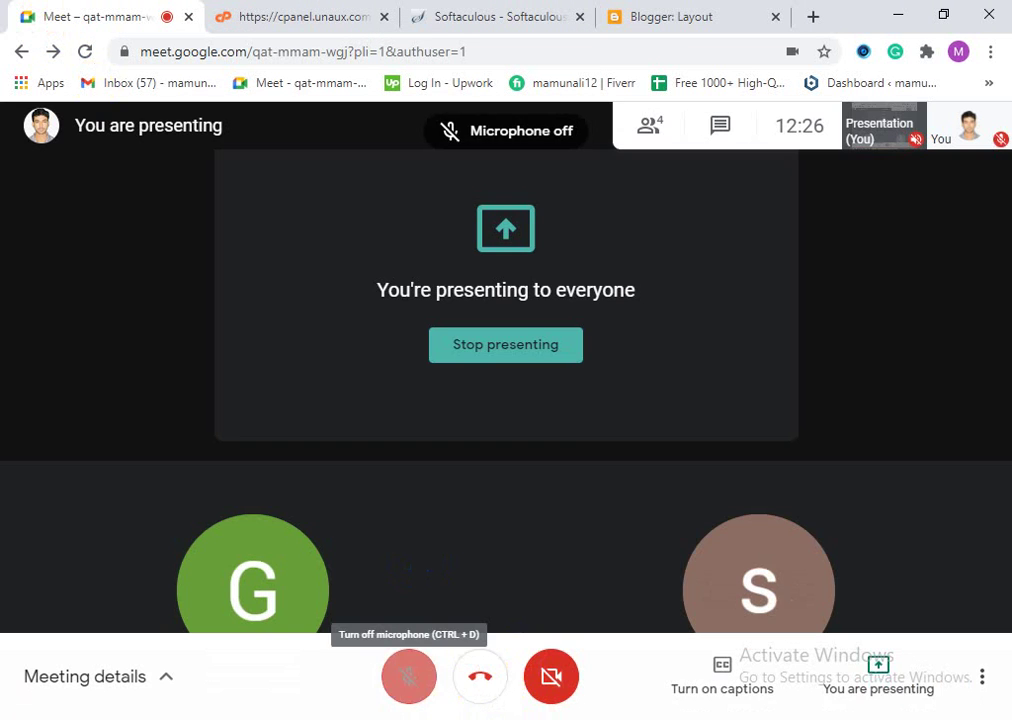
pyautogui.click(643, 10)
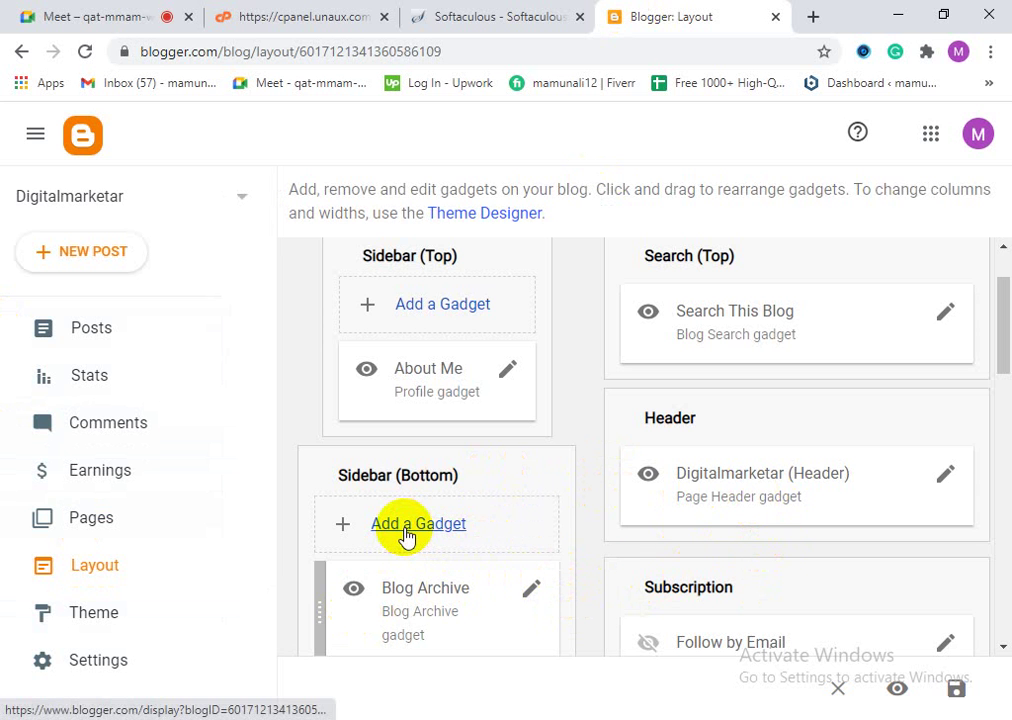
pyautogui.click(432, 314)
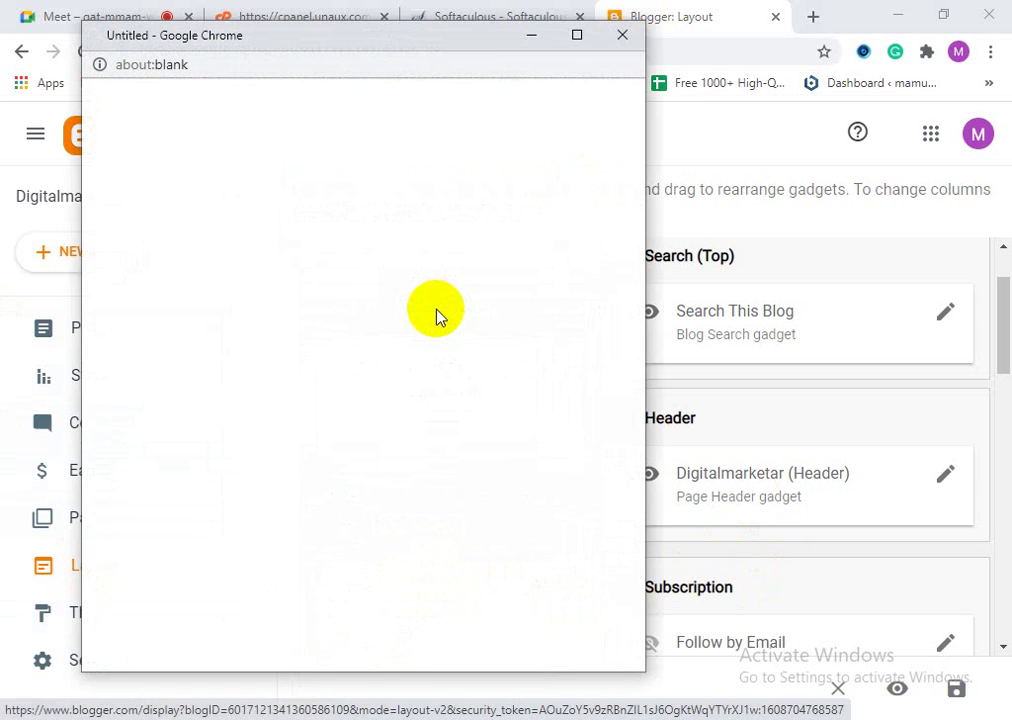
pyautogui.scroll(-3, 425, 440)
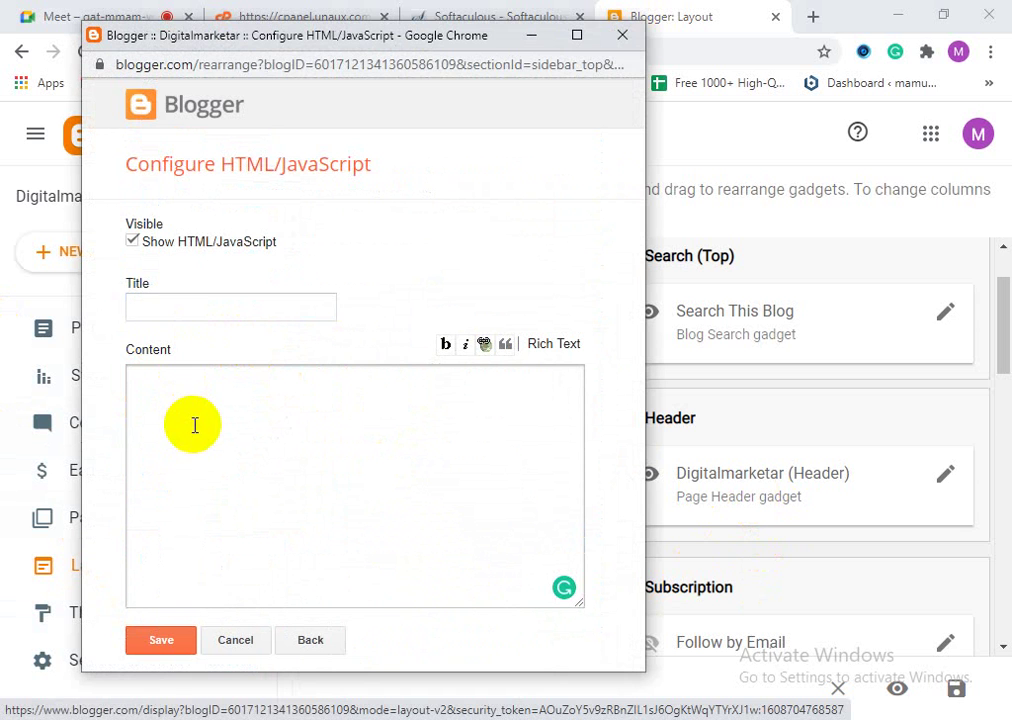
pyautogui.click(619, 40)
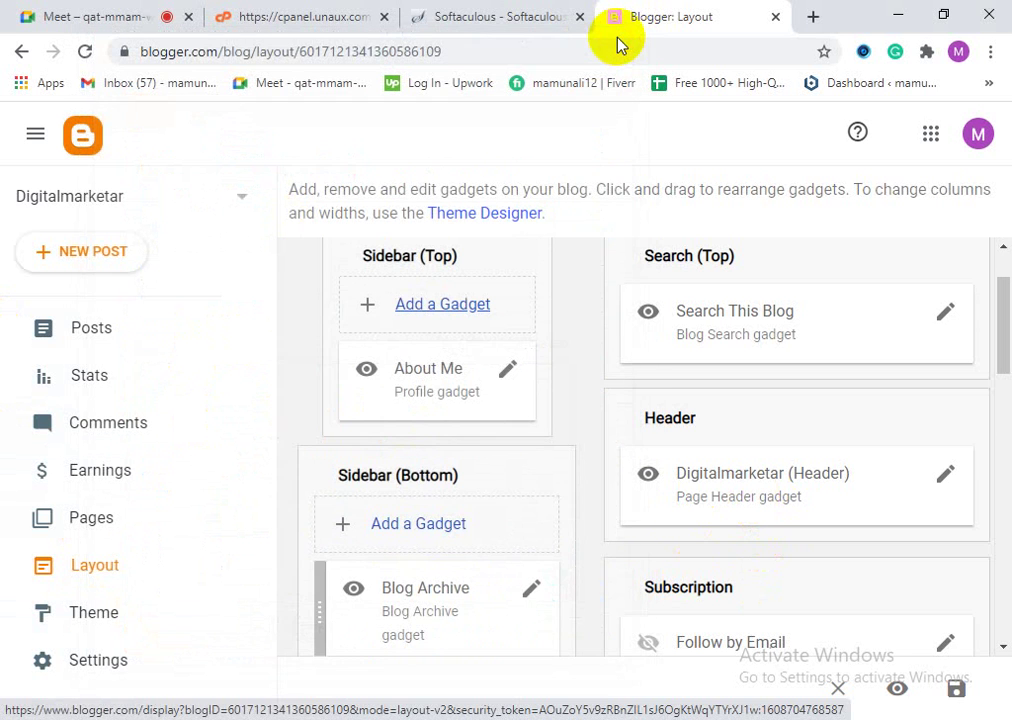
# Step: Close the Softaculous install results tab
pyautogui.click(505, 18)
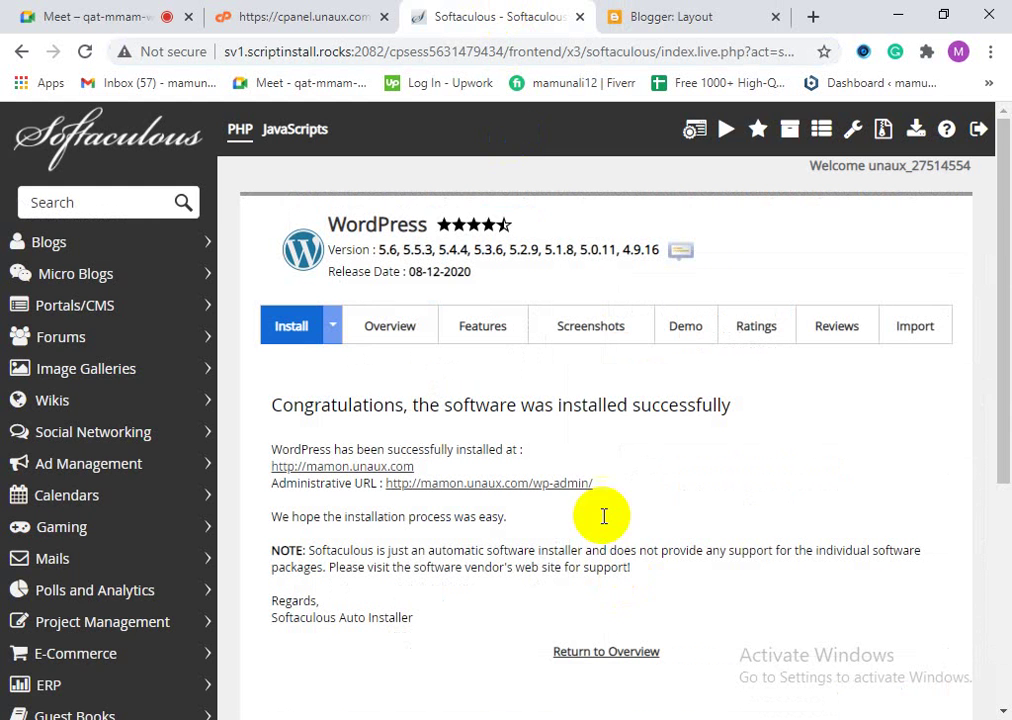
pyautogui.click(655, 16)
pyautogui.click(531, 16)
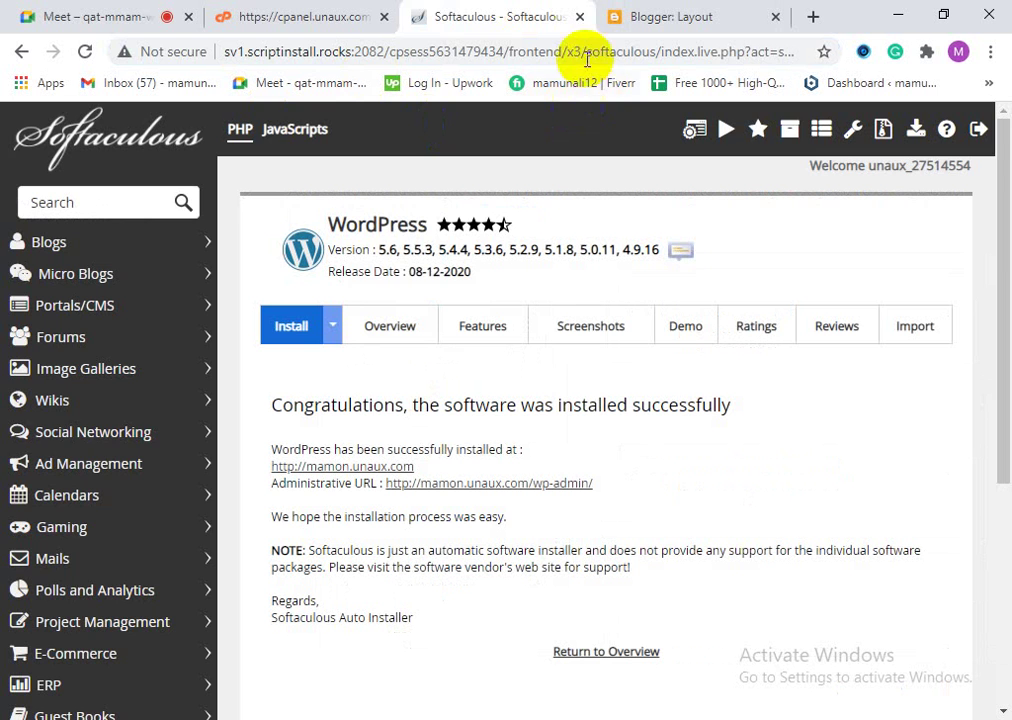
pyautogui.click(580, 18)
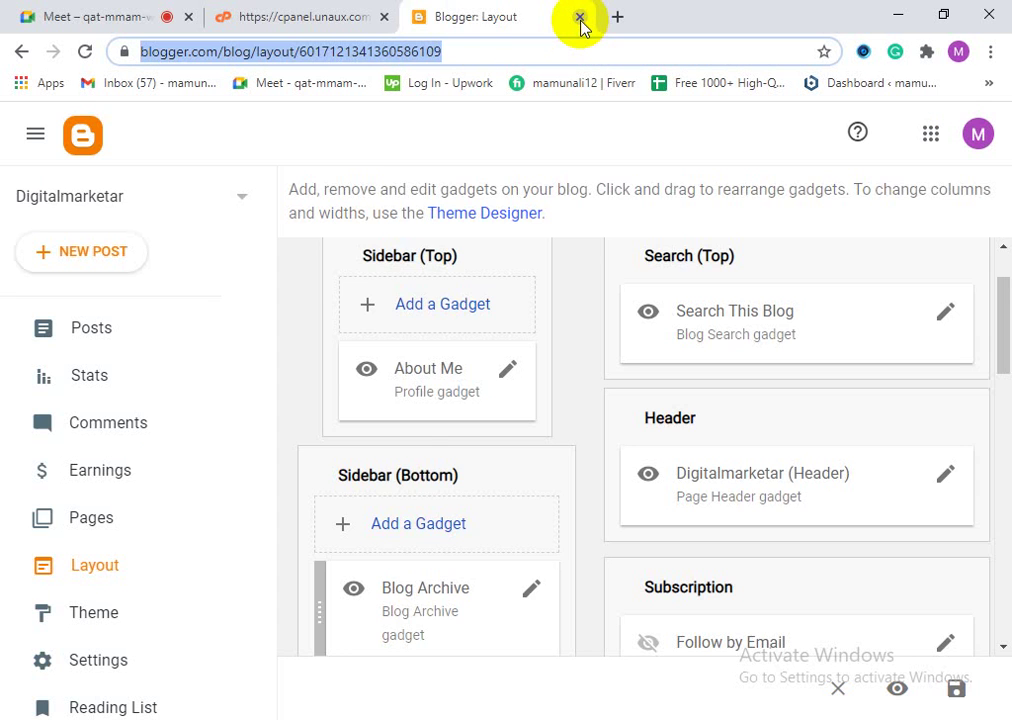
pyautogui.click(328, 12)
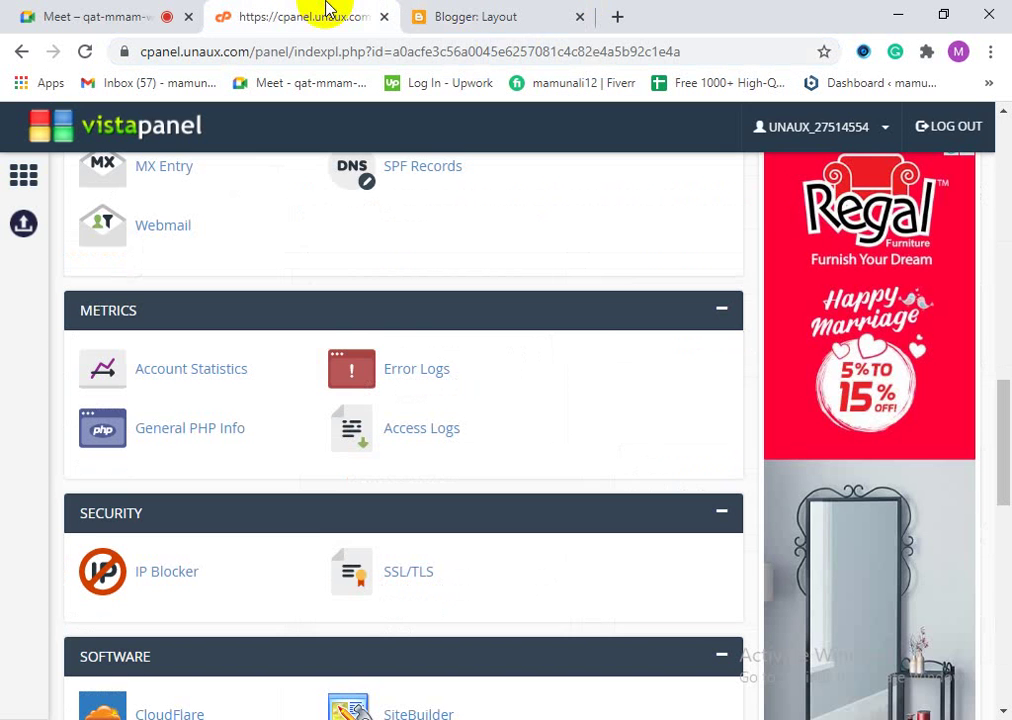
# Step: Open a fresh New Tab on the Google start page beside the Blogger Layout tab
pyautogui.click(619, 17)
pyautogui.click(480, 28)
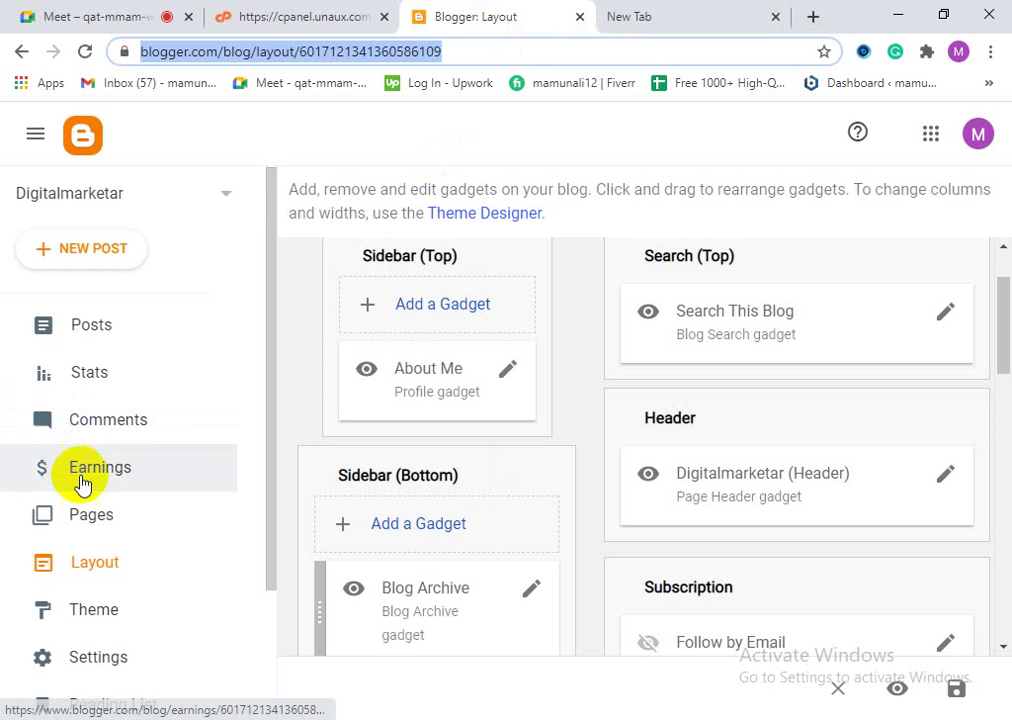
pyautogui.scroll(-3, 141, 600)
pyautogui.scroll(3, 143, 587)
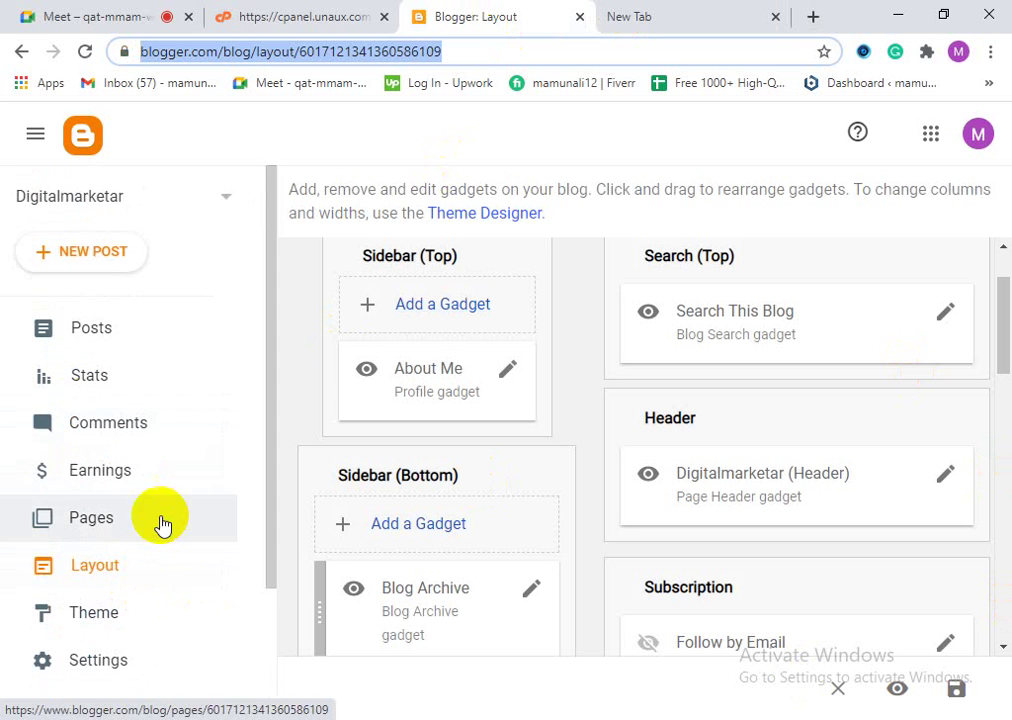
pyautogui.scroll(-3, 200, 600)
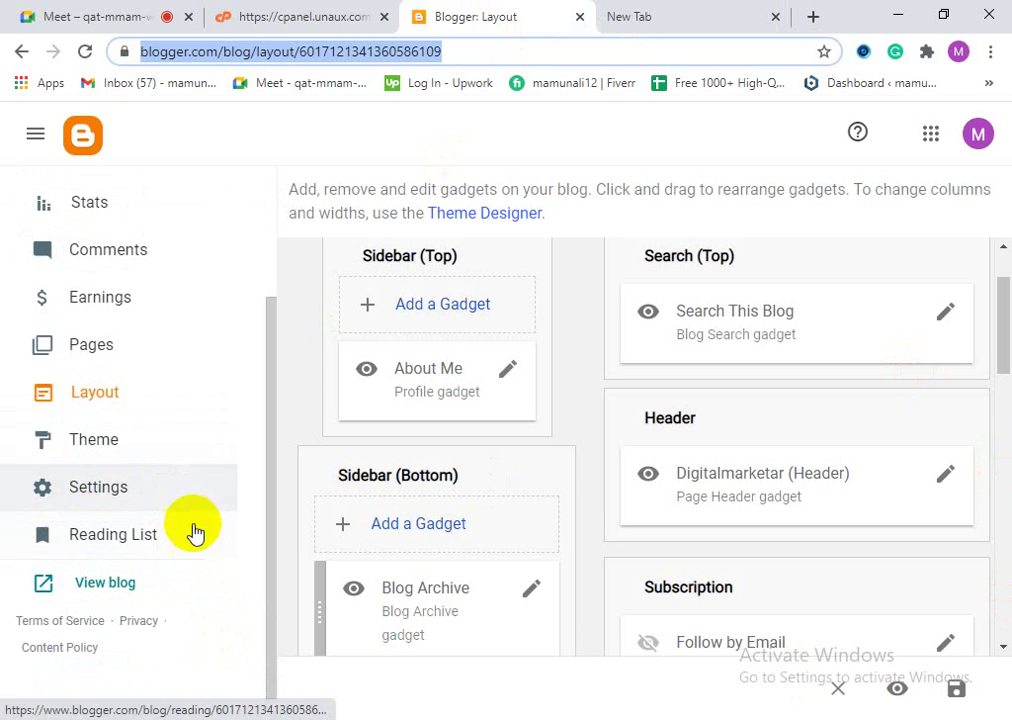
pyautogui.click(617, 12)
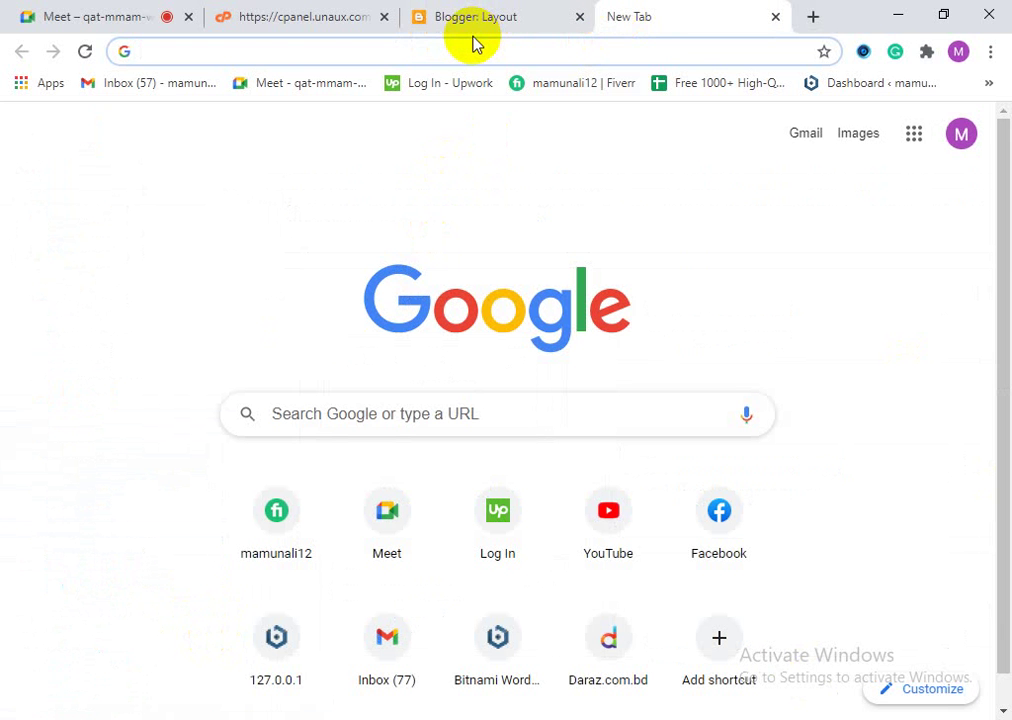
# Step: Load the Analytics realtime overview via 'an' and peek at the user source and metric options
pyautogui.write('an')
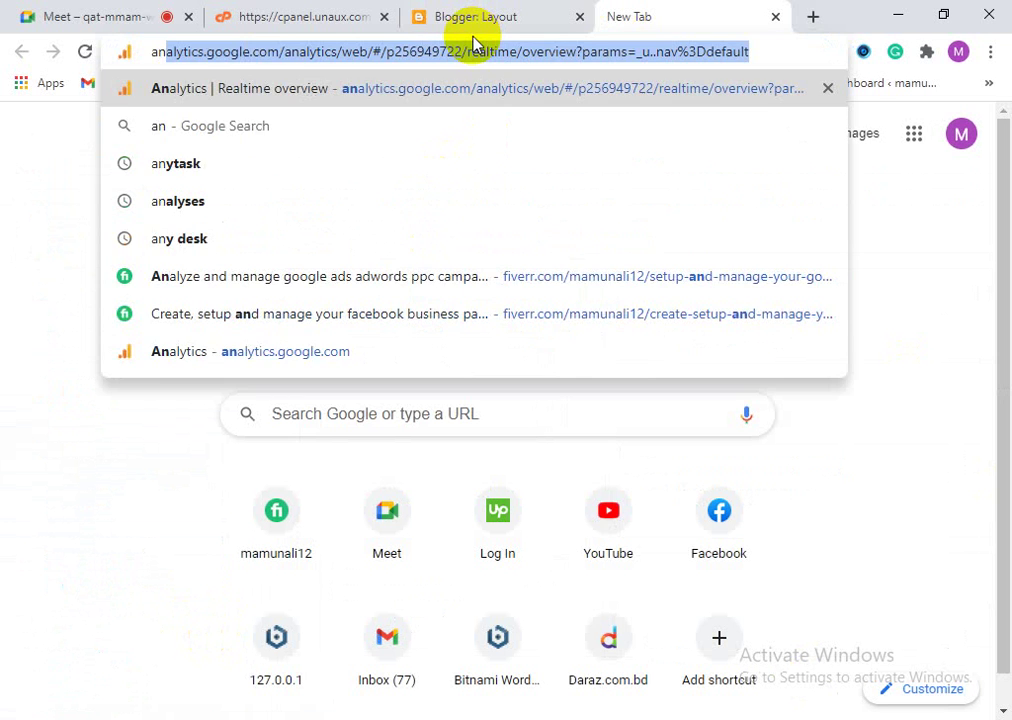
pyautogui.press('Return')
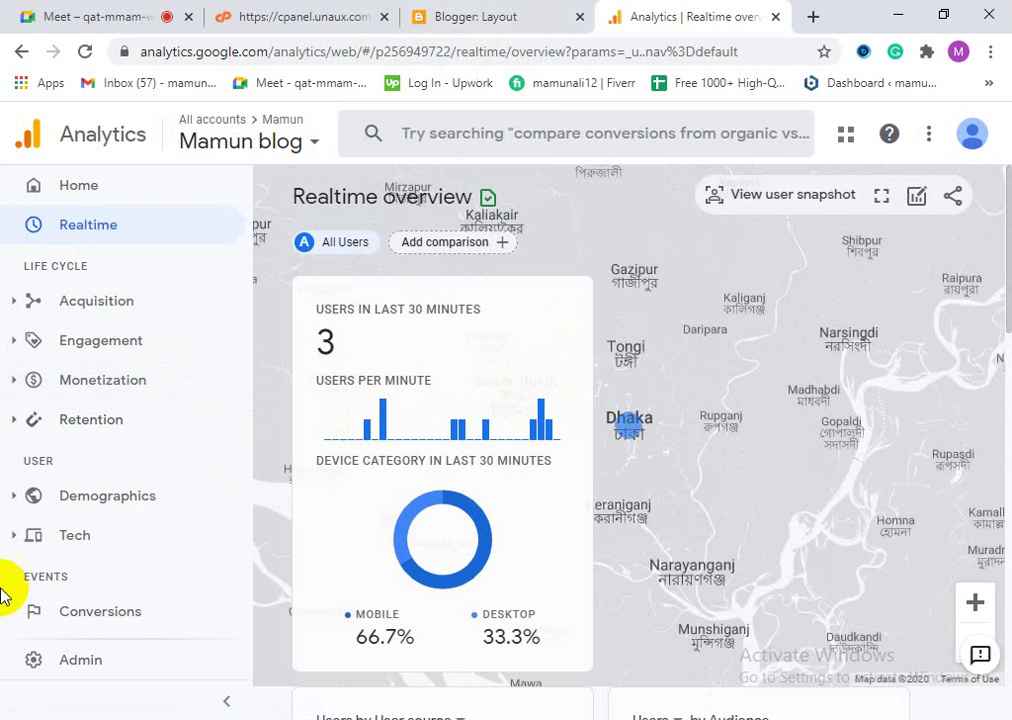
pyautogui.scroll(-2, 920, 685)
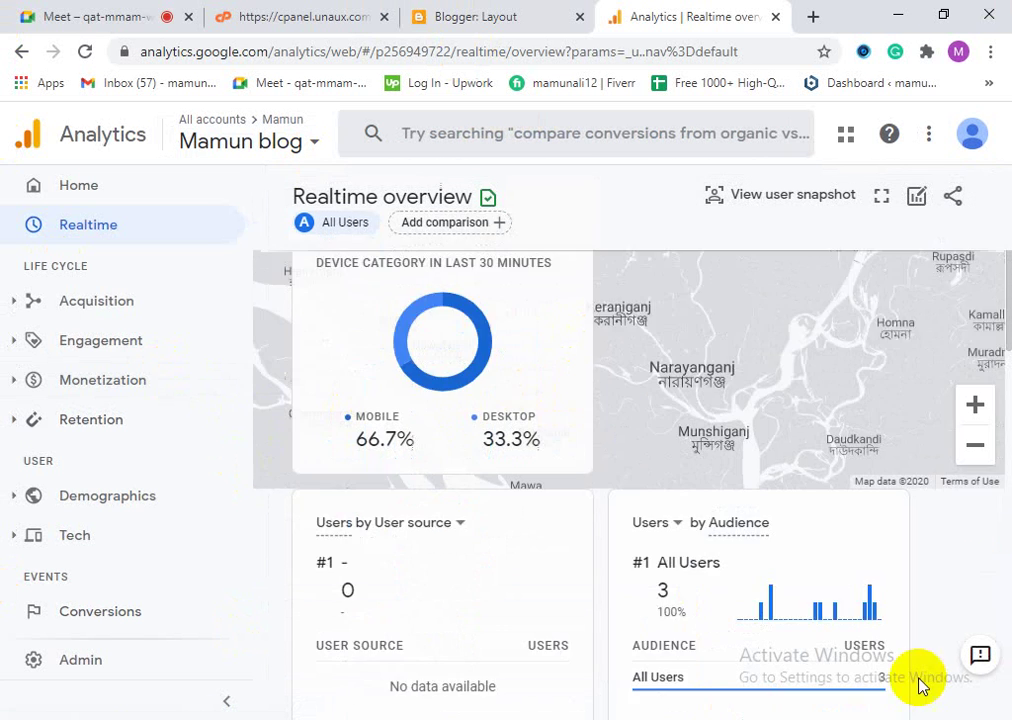
pyautogui.scroll(-2, 920, 685)
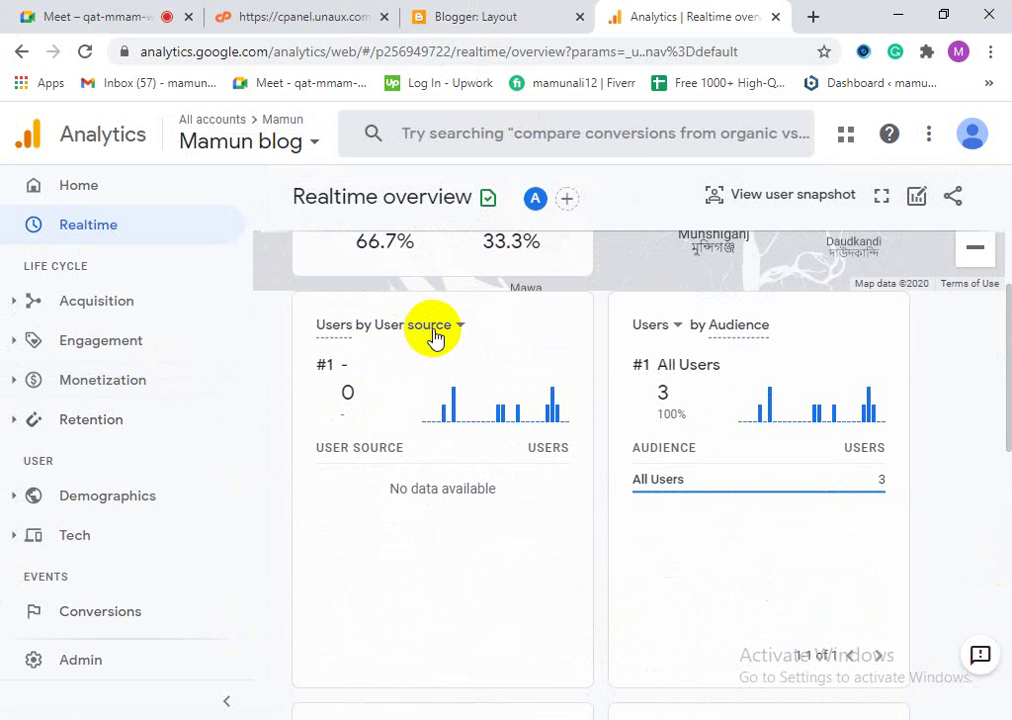
pyautogui.click(450, 332)
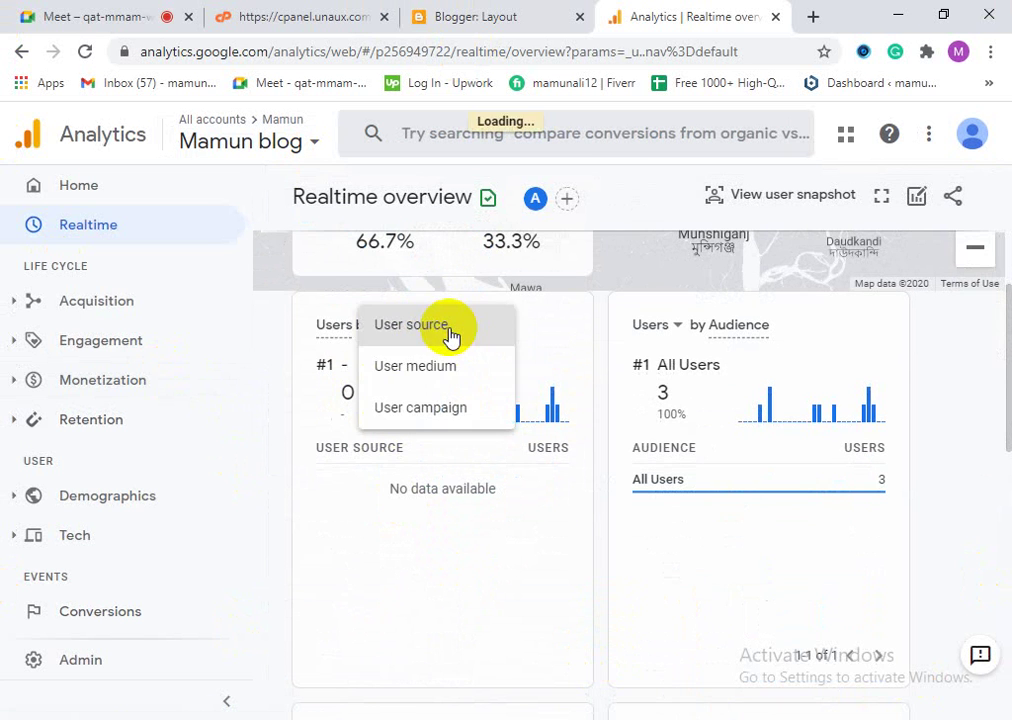
pyautogui.click(331, 522)
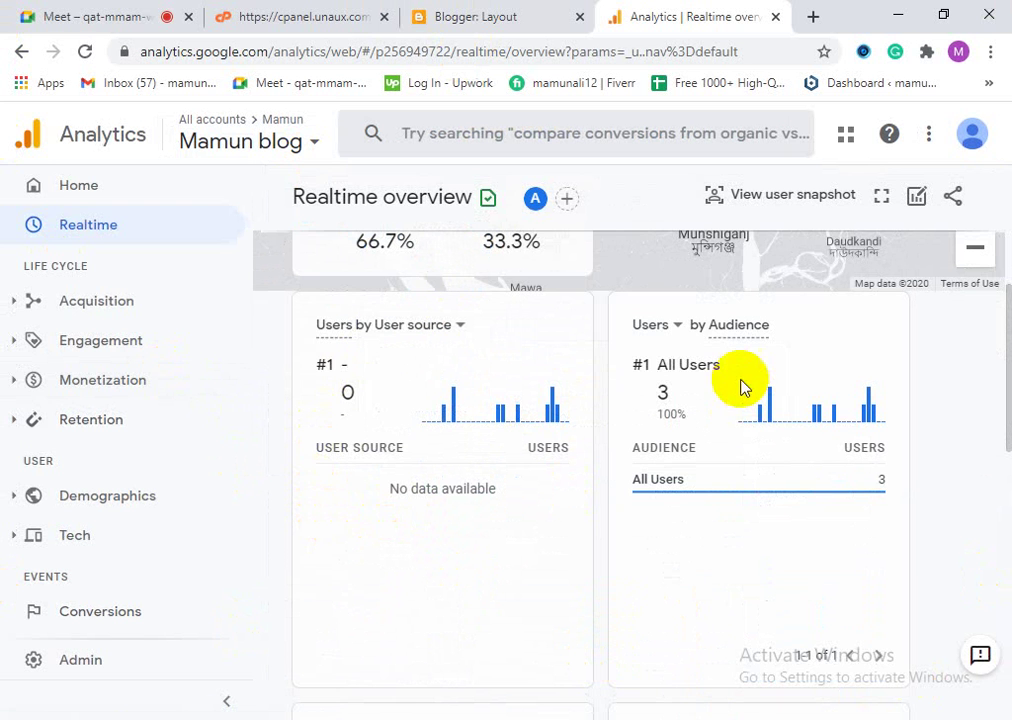
pyautogui.click(652, 335)
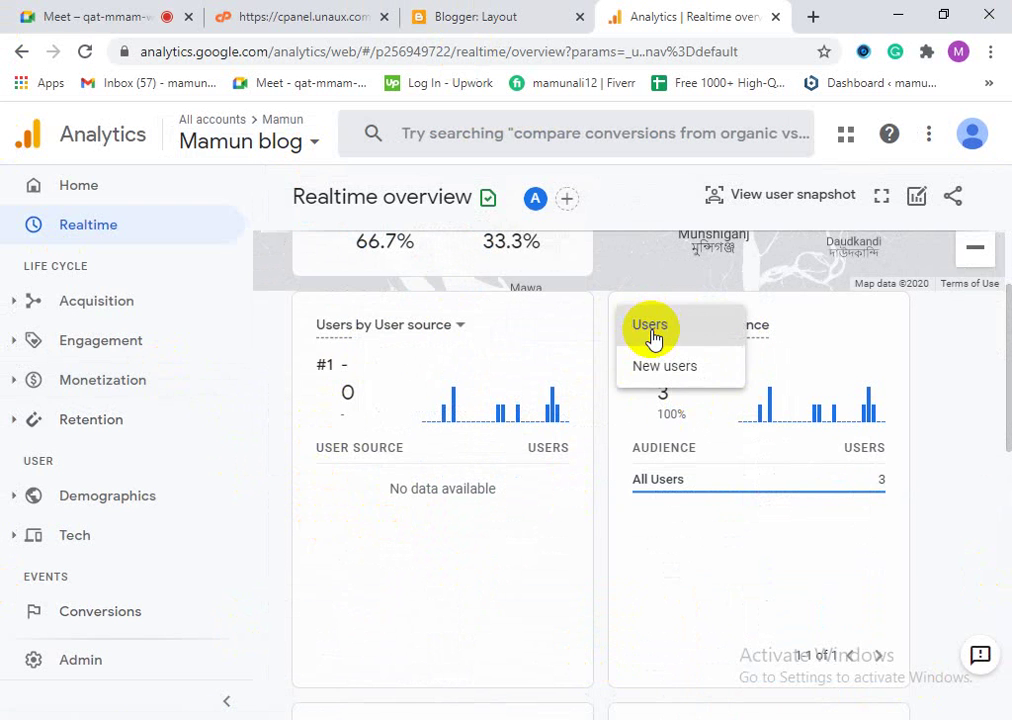
pyautogui.click(526, 576)
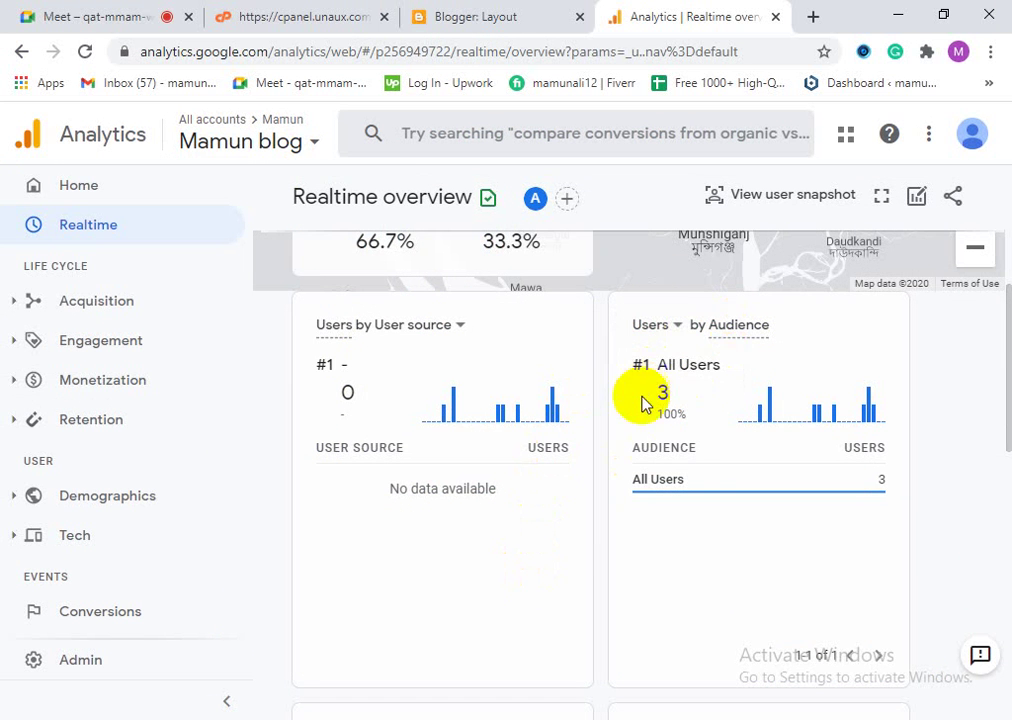
# Step: Scroll to the Views by Page title card and check the top pages' 14 and 8 views
pyautogui.moveTo(714, 479)
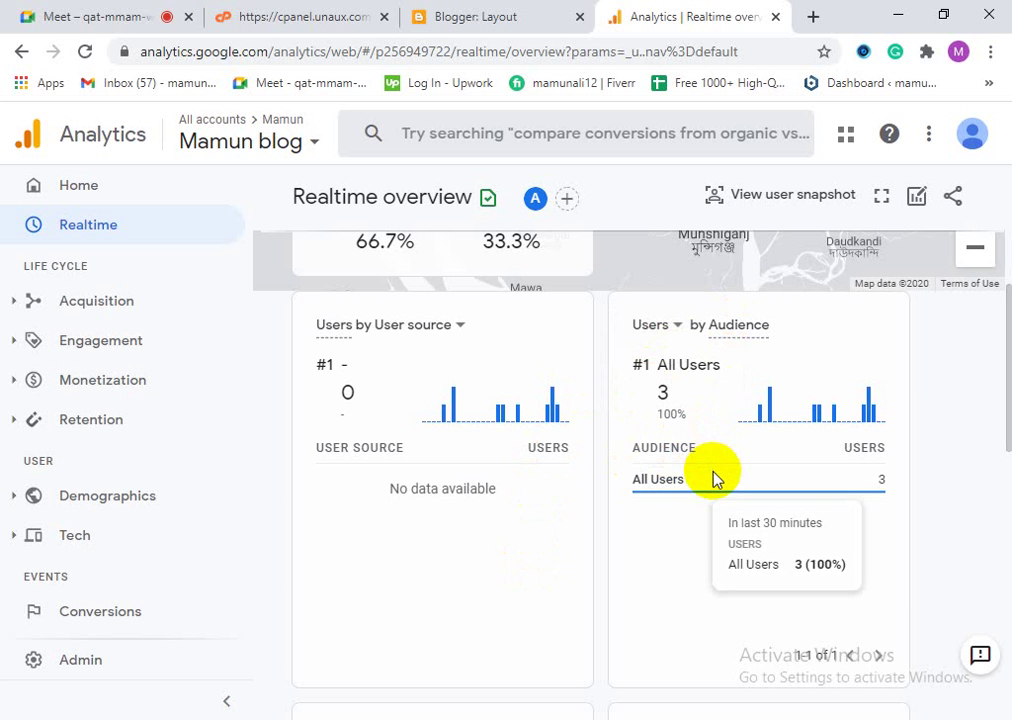
pyautogui.scroll(-3, 524, 526)
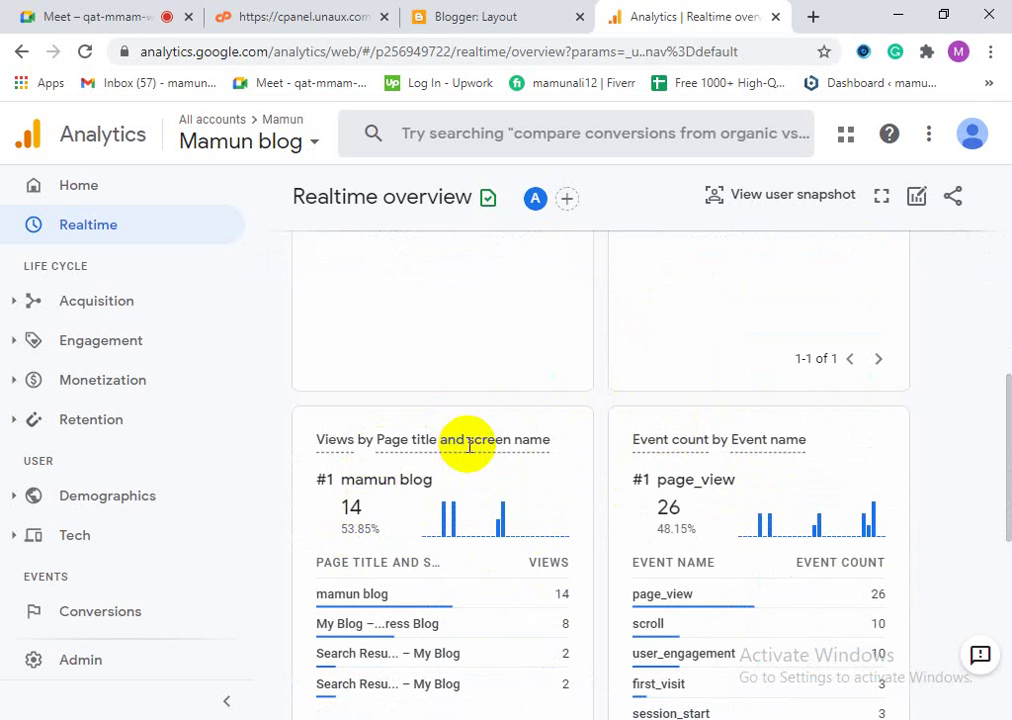
pyautogui.scroll(-2, 472, 446)
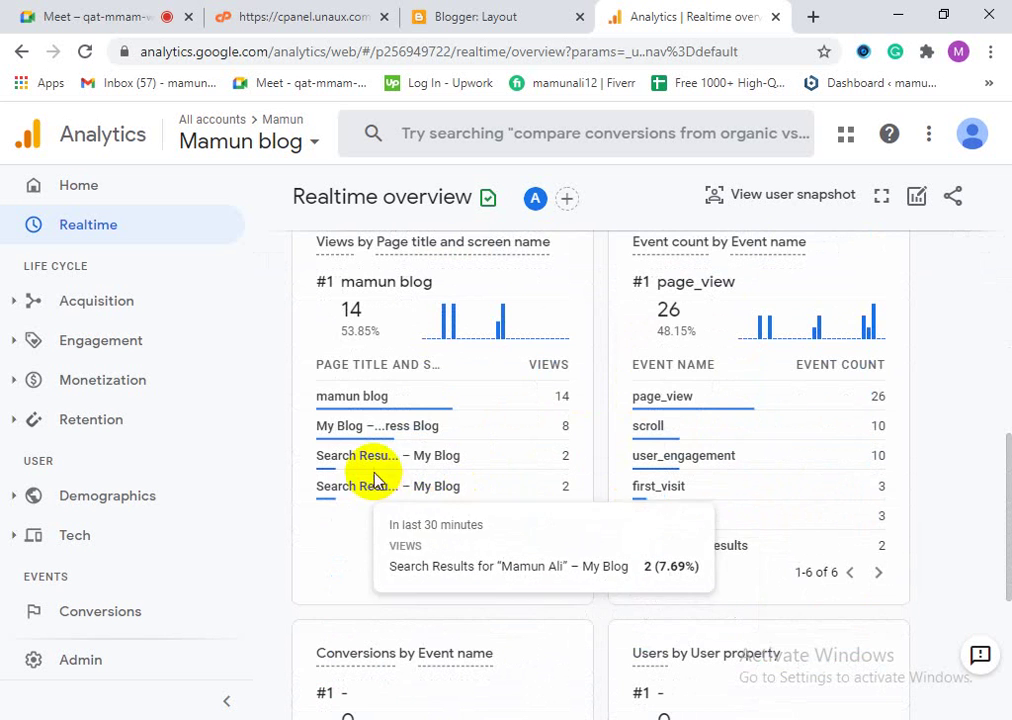
pyautogui.moveTo(427, 472)
pyautogui.scroll(2, 390, 455)
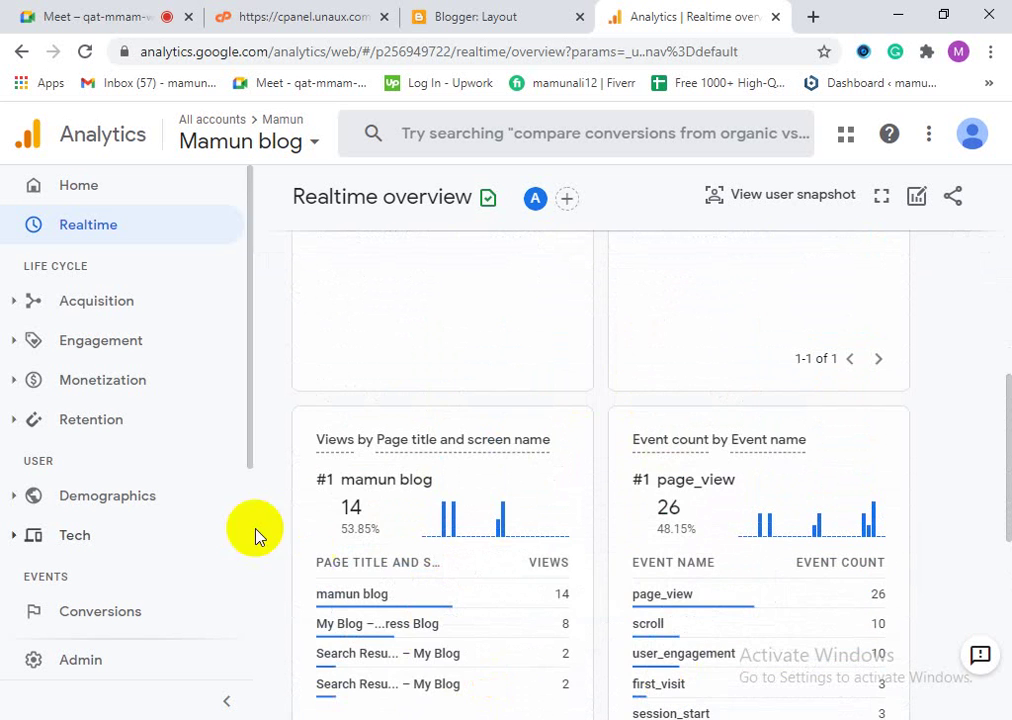
pyautogui.scroll(-1, 420, 634)
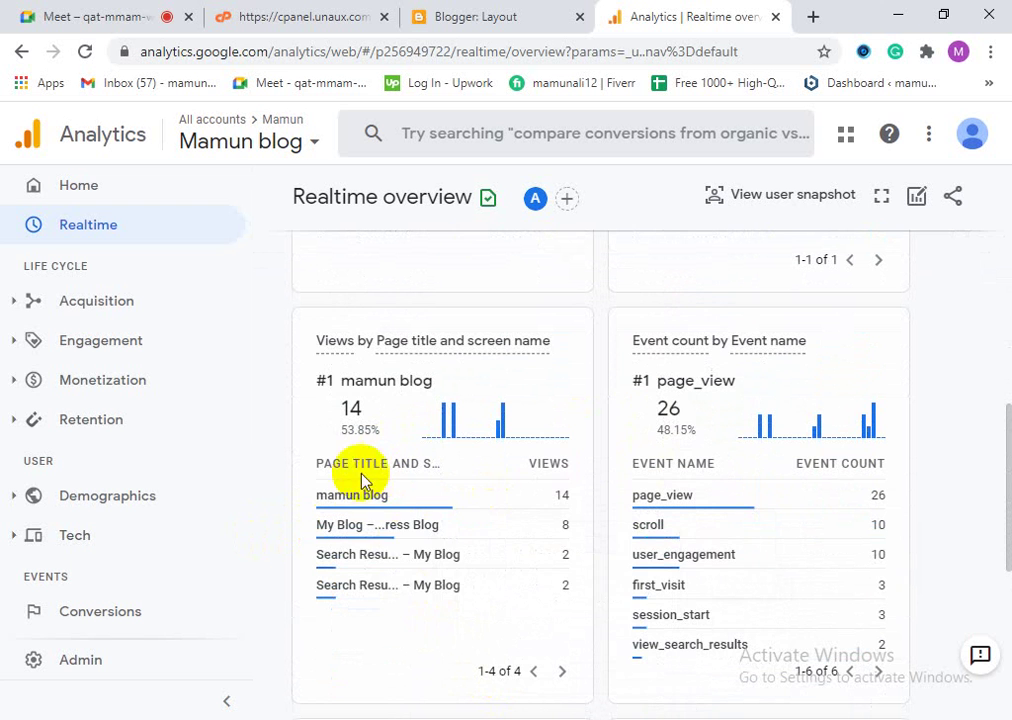
pyautogui.moveTo(505, 506)
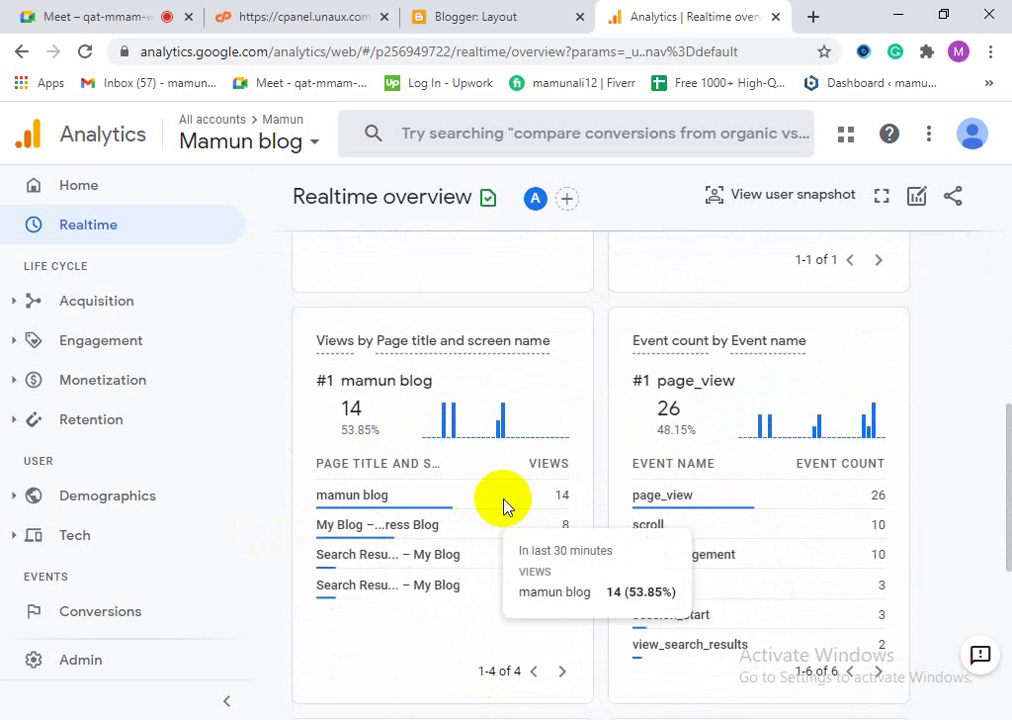
pyautogui.click(572, 497)
pyautogui.doubleClick(572, 497)
pyautogui.click(562, 494)
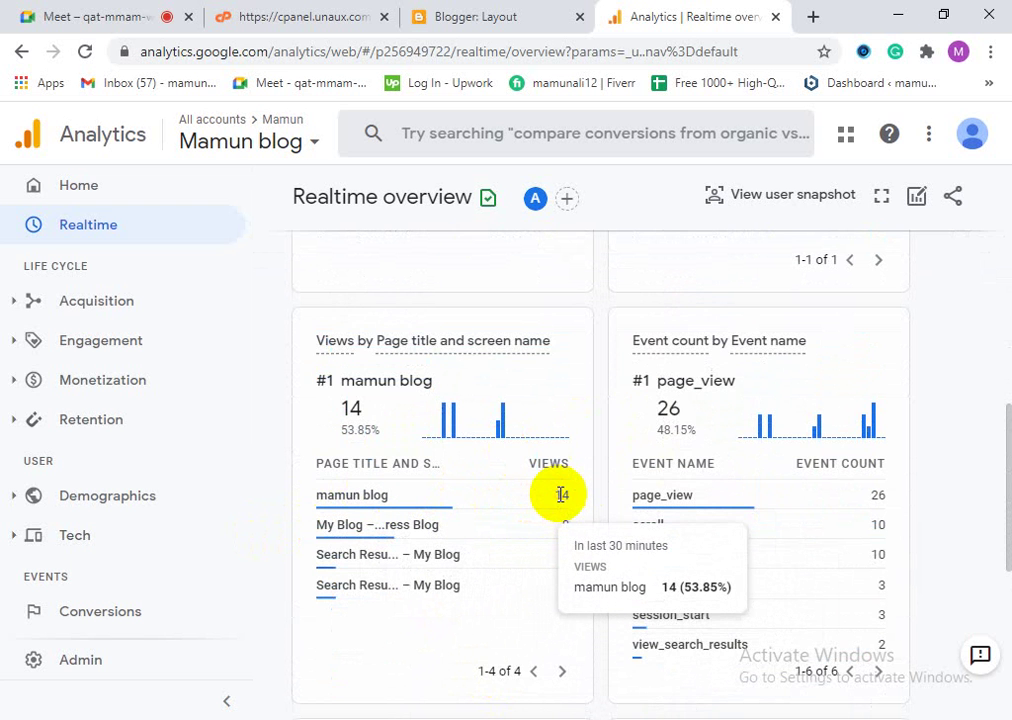
pyautogui.click(578, 528)
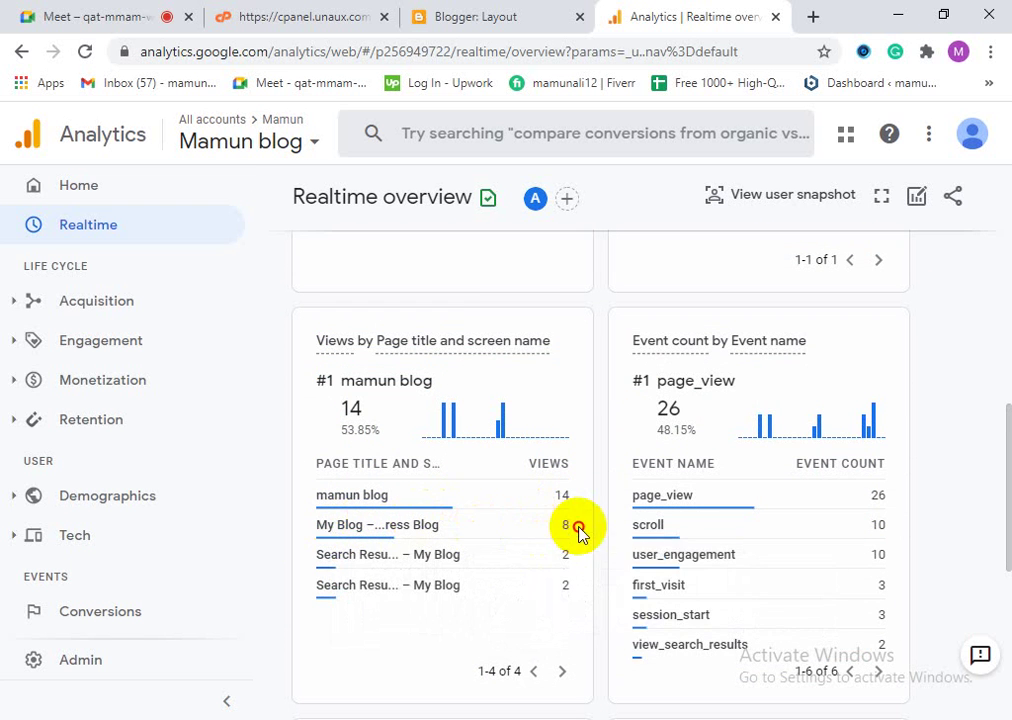
pyautogui.doubleClick(578, 528)
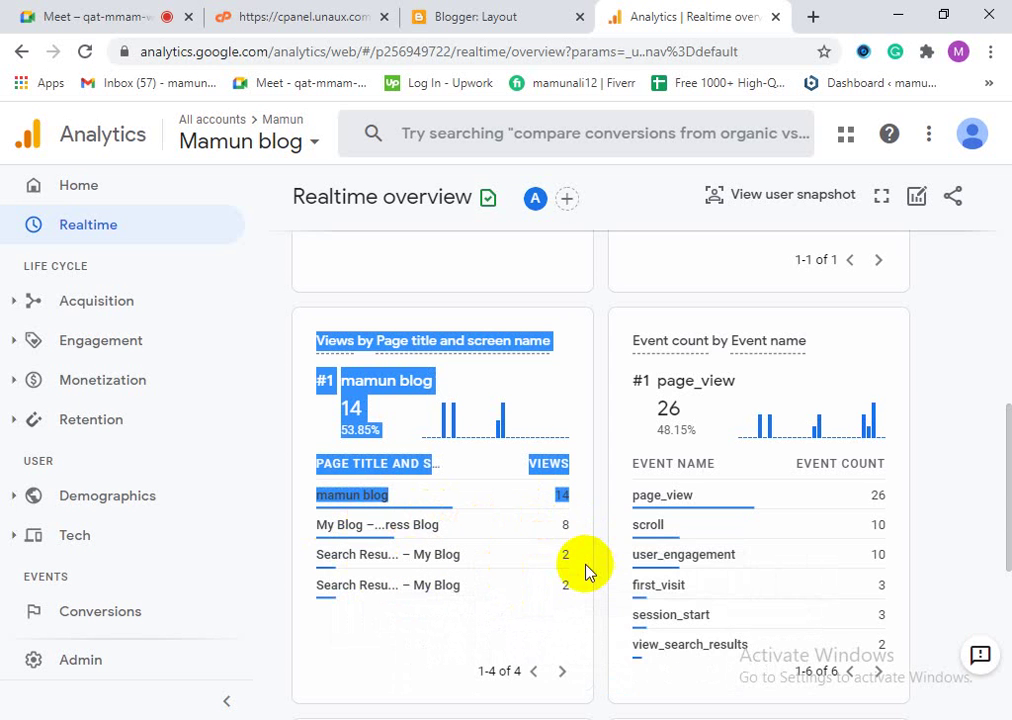
pyautogui.moveTo(586, 570); pyautogui.dragTo(551, 598)
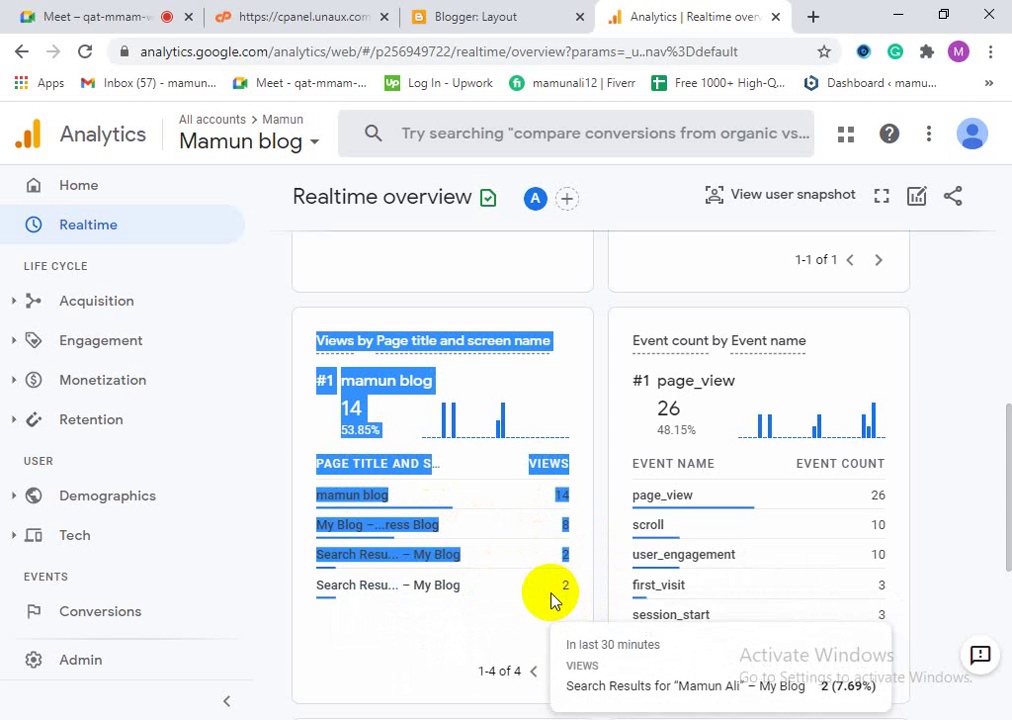
pyautogui.click(556, 592)
pyautogui.scroll(-2, 640, 660)
pyautogui.scroll(2, 635, 620)
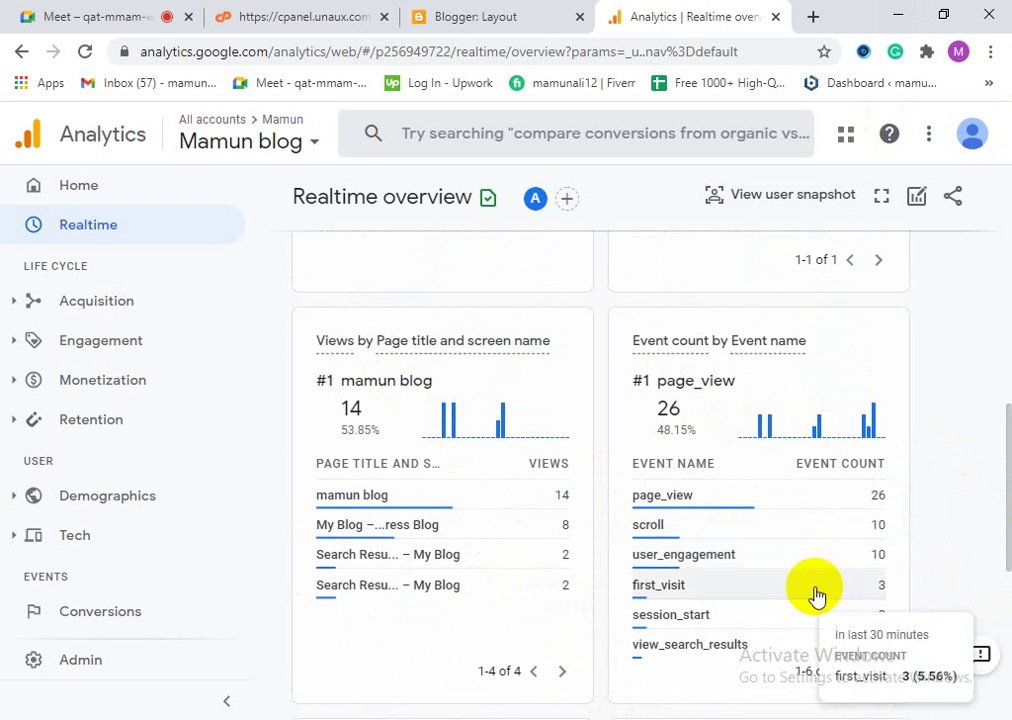
pyautogui.scroll(-1, 888, 481)
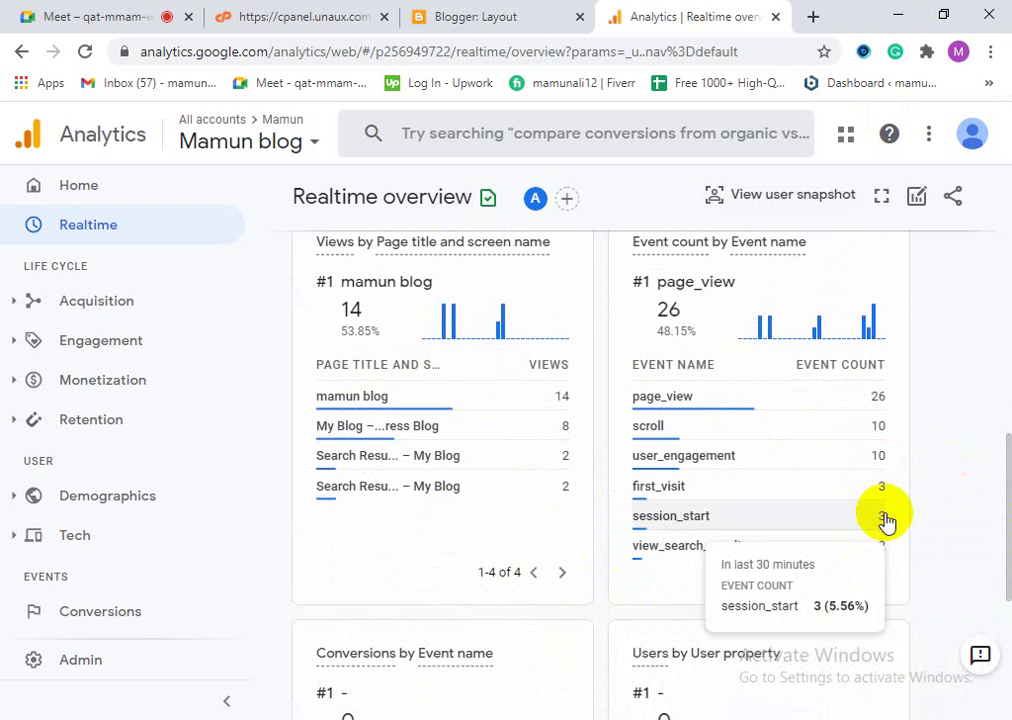
pyautogui.scroll(-2, 440, 670)
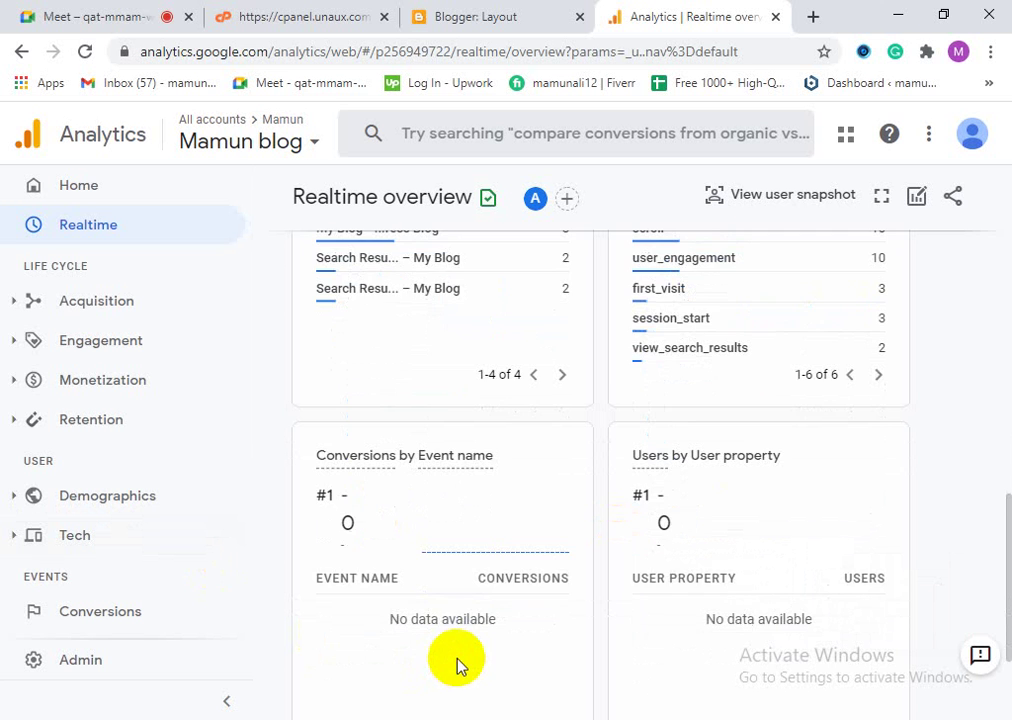
pyautogui.scroll(-2, 466, 678)
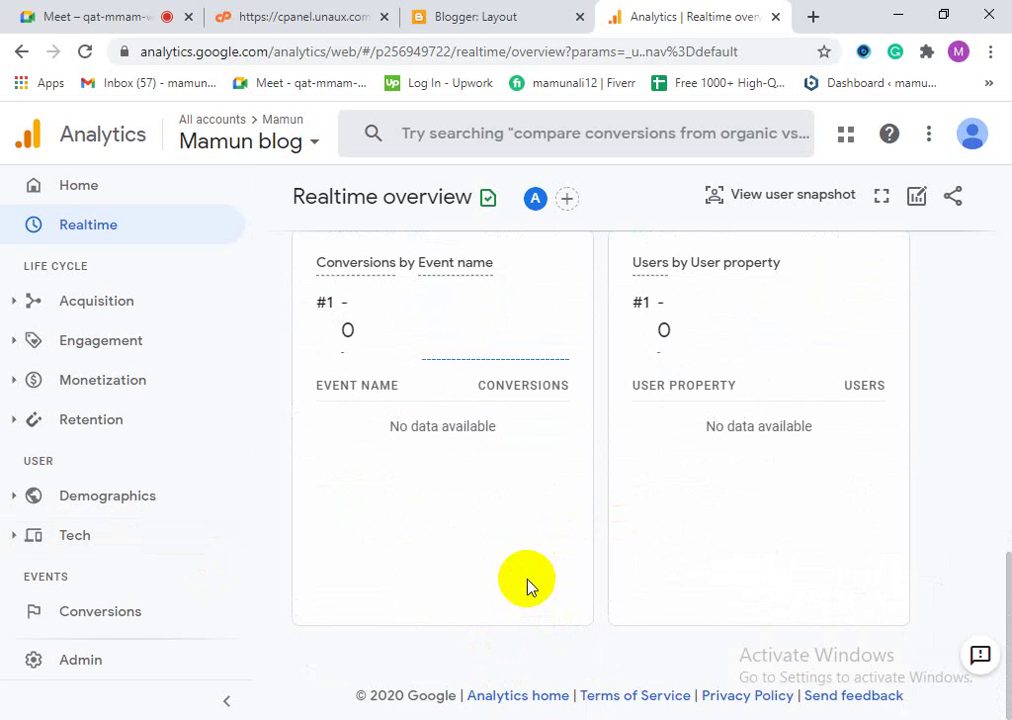
pyautogui.scroll(8, 590, 569)
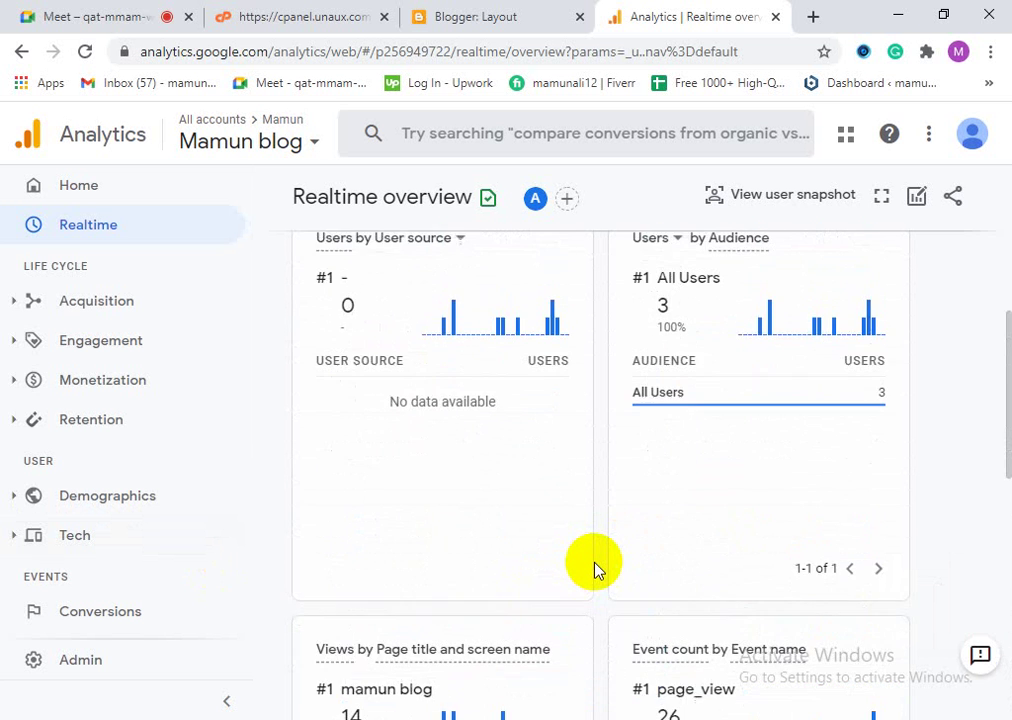
pyautogui.scroll(5, 594, 568)
pyautogui.scroll(-11, 676, 600)
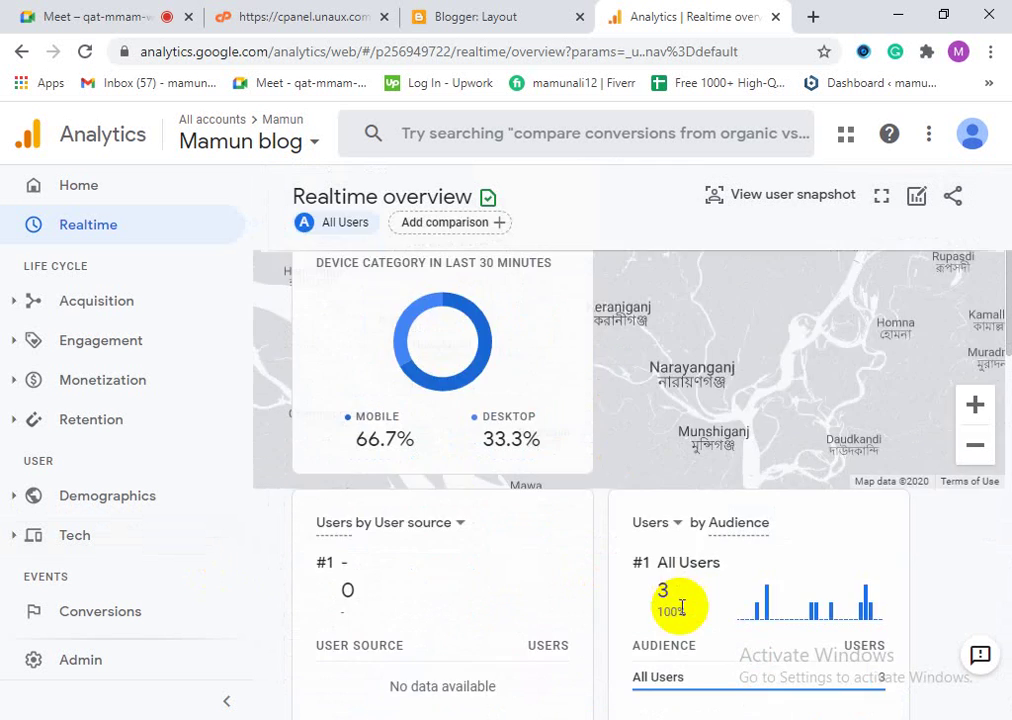
pyautogui.scroll(-3, 665, 632)
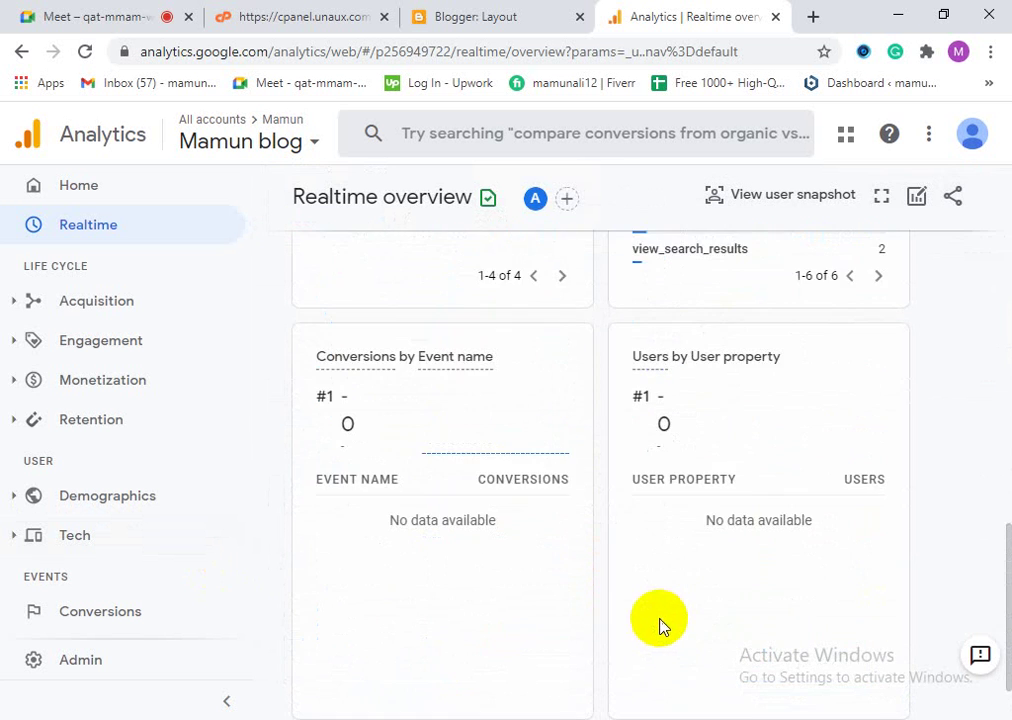
pyautogui.scroll(3, 657, 622)
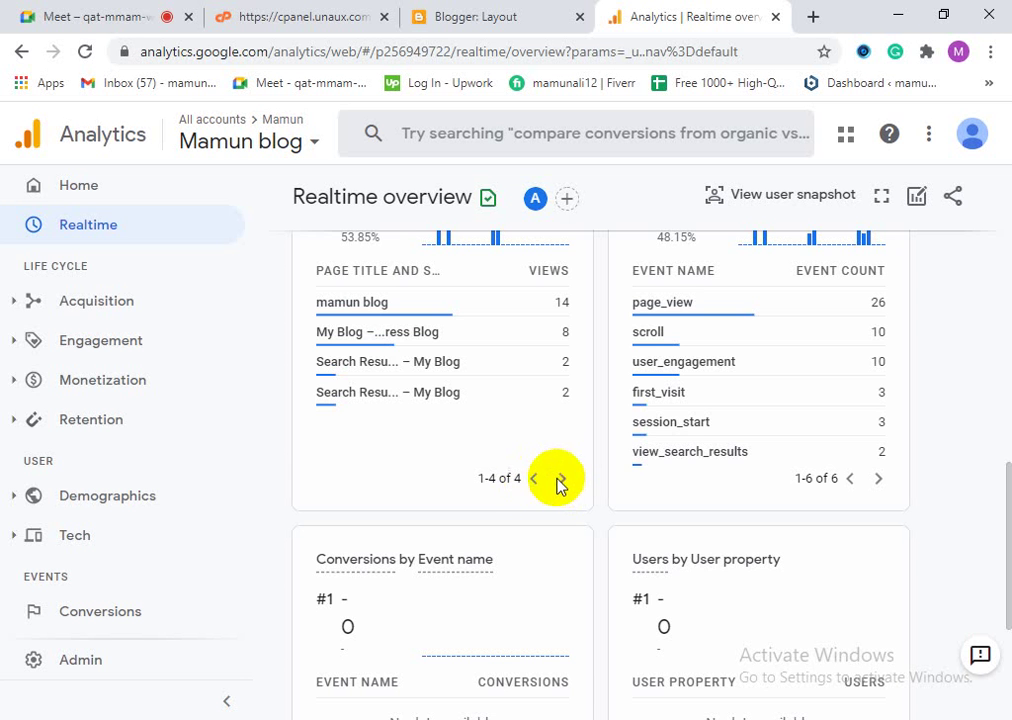
pyautogui.scroll(3, 718, 538)
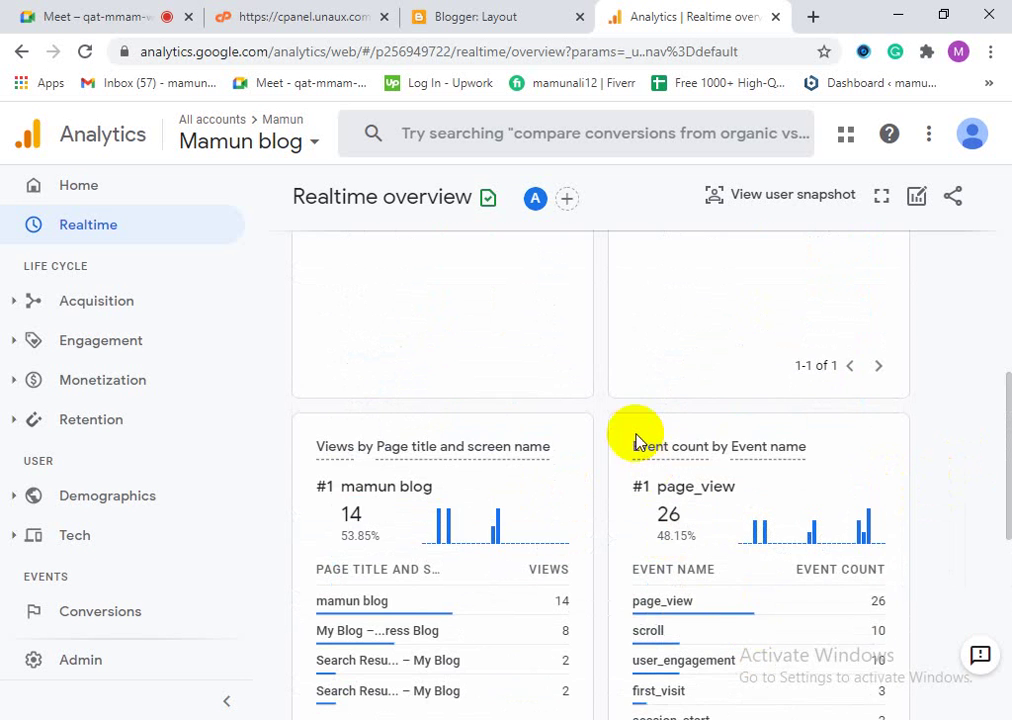
pyautogui.scroll(3, 625, 612)
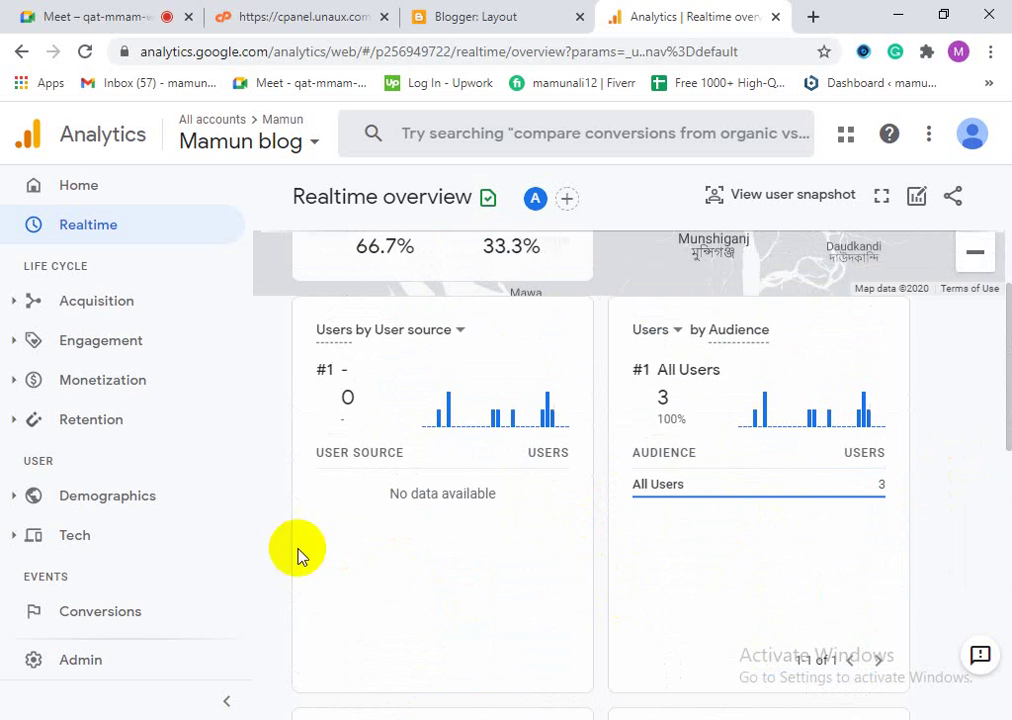
pyautogui.scroll(2, 357, 565)
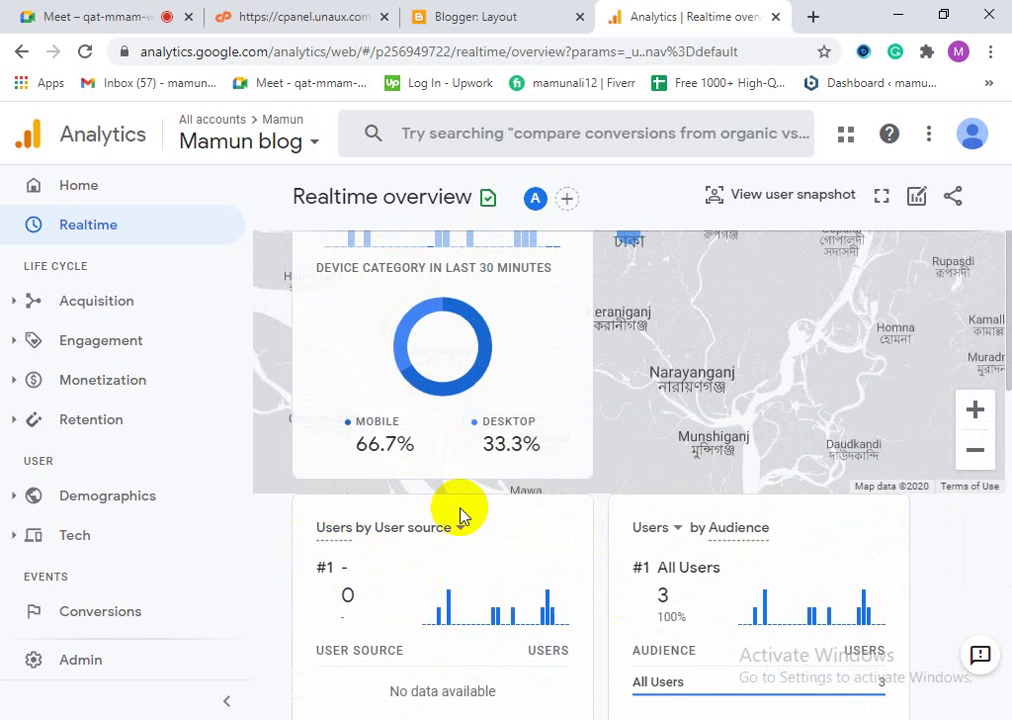
pyautogui.scroll(2, 463, 515)
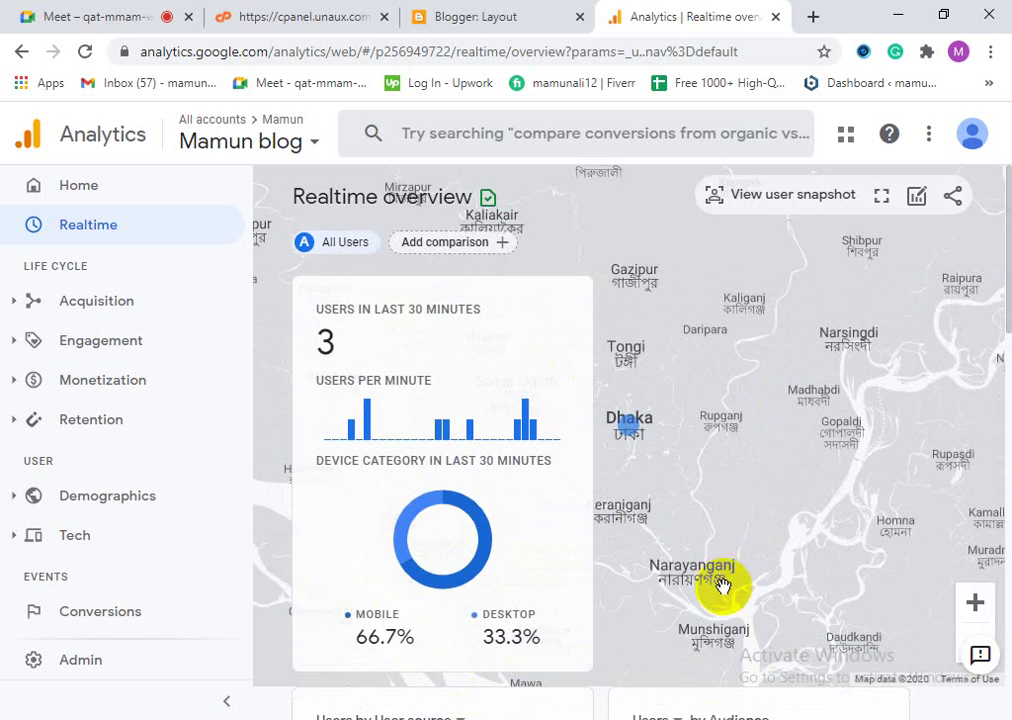
# Step: Pan the realtime visitor map around Dhaka, Faridpur, Rajshahi and Barishal
pyautogui.scroll(-1, 716, 560)
pyautogui.scroll(1, 712, 560)
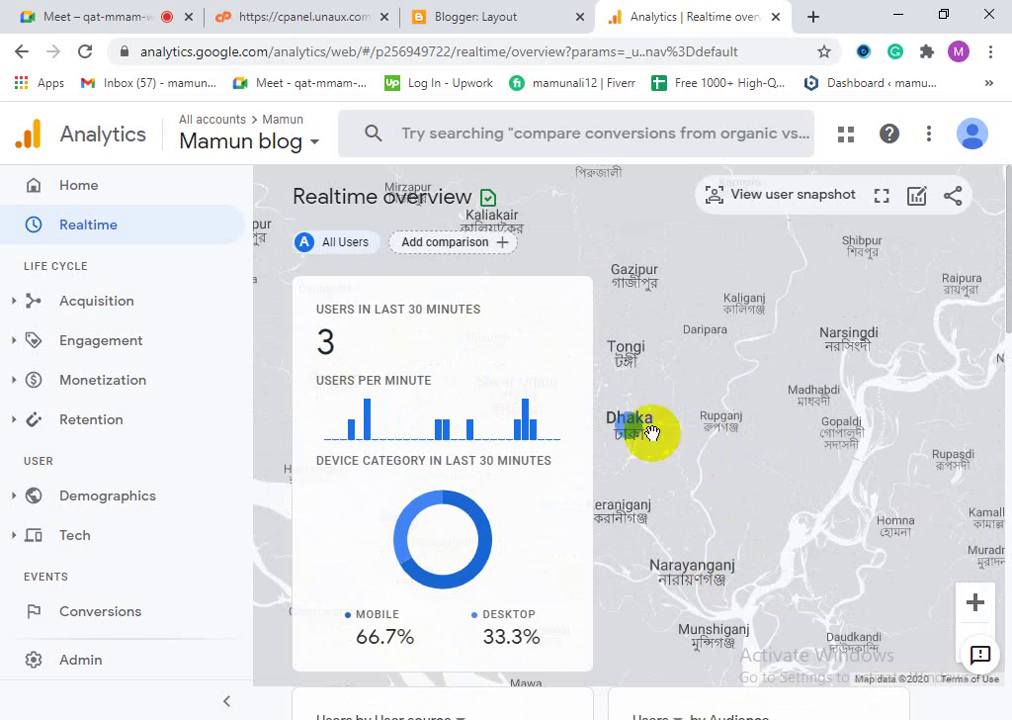
pyautogui.moveTo(705, 488); pyautogui.dragTo(886, 455)
pyautogui.moveTo(678, 444); pyautogui.dragTo(935, 479)
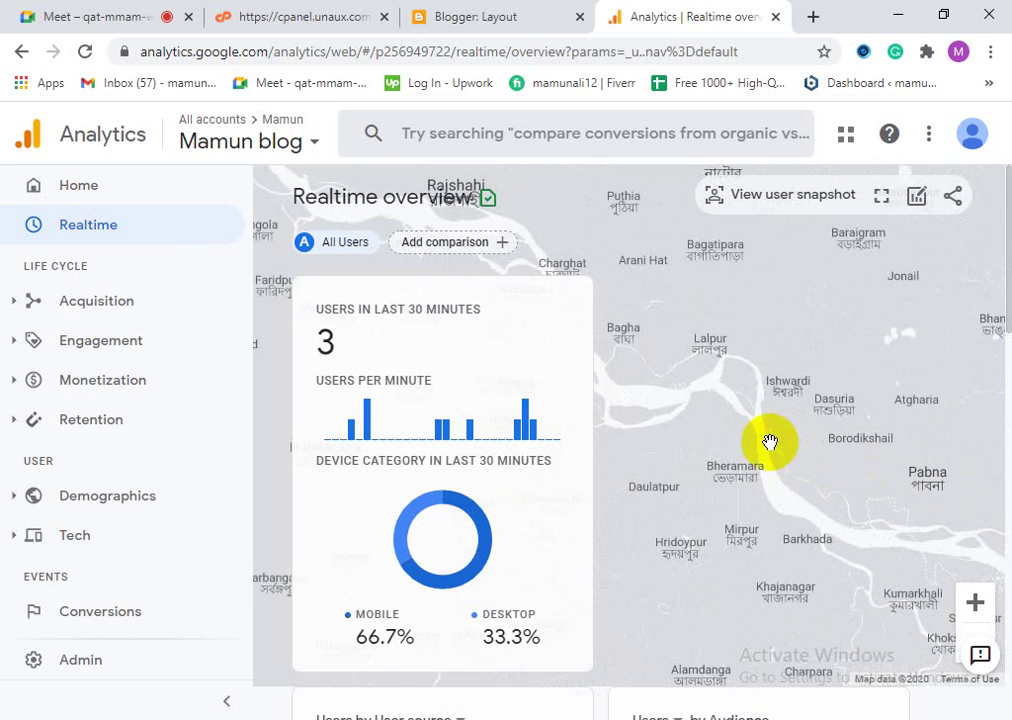
pyautogui.moveTo(837, 484); pyautogui.dragTo(733, 542)
pyautogui.scroll(-4, 745, 530)
pyautogui.scroll(4, 762, 485)
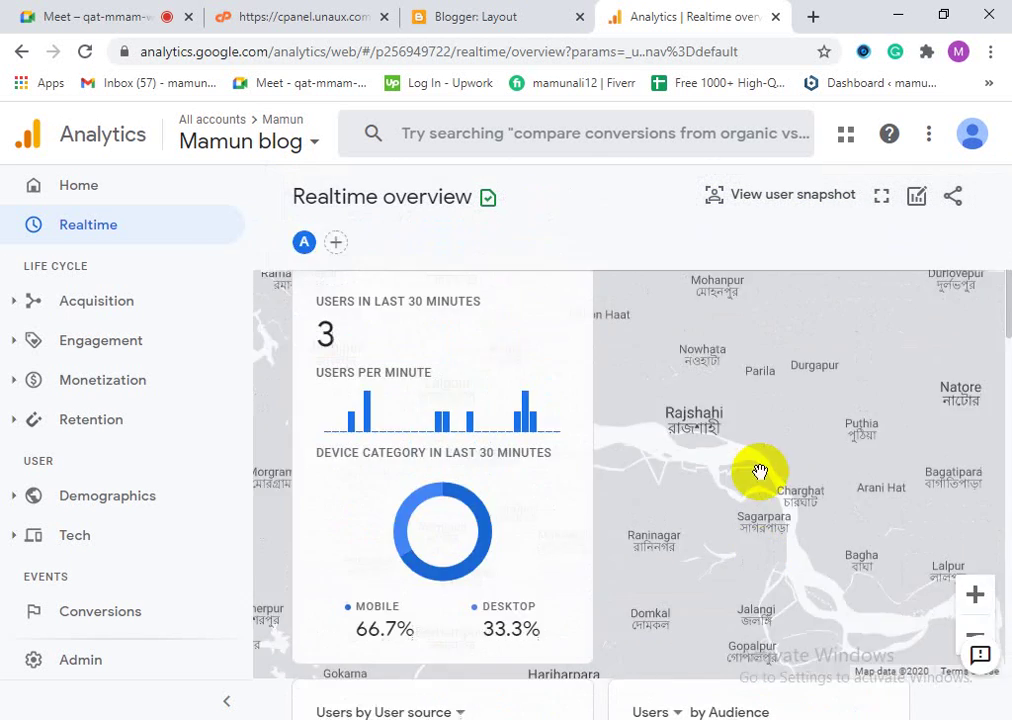
pyautogui.moveTo(784, 508); pyautogui.dragTo(747, 507)
pyautogui.scroll(-3, 630, 601)
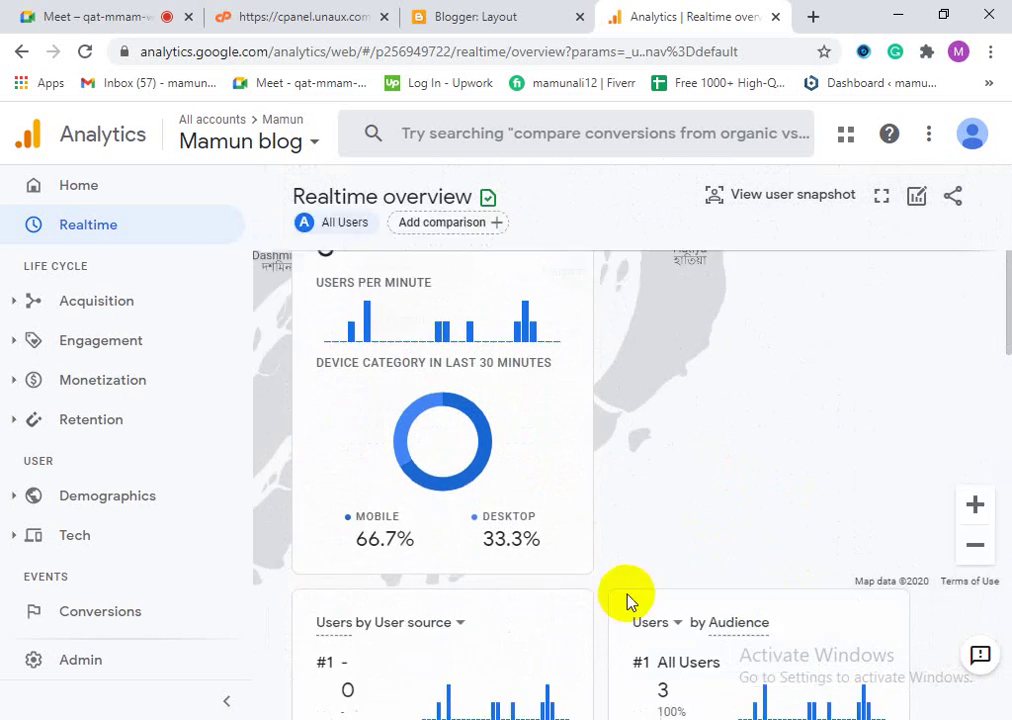
pyautogui.scroll(2, 675, 635)
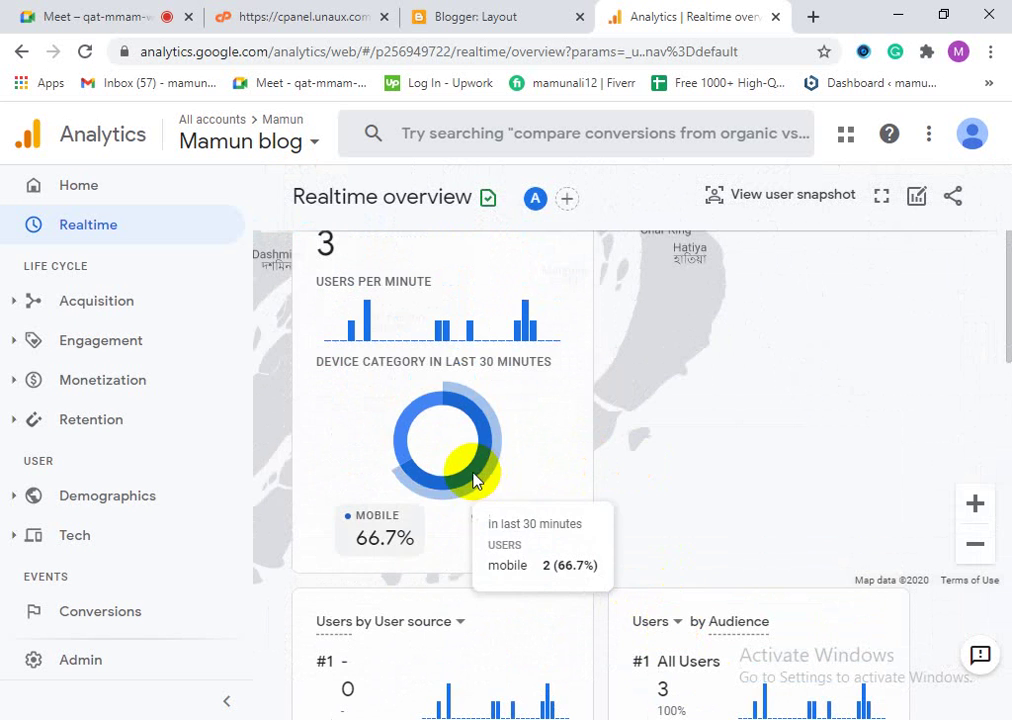
pyautogui.moveTo(416, 489)
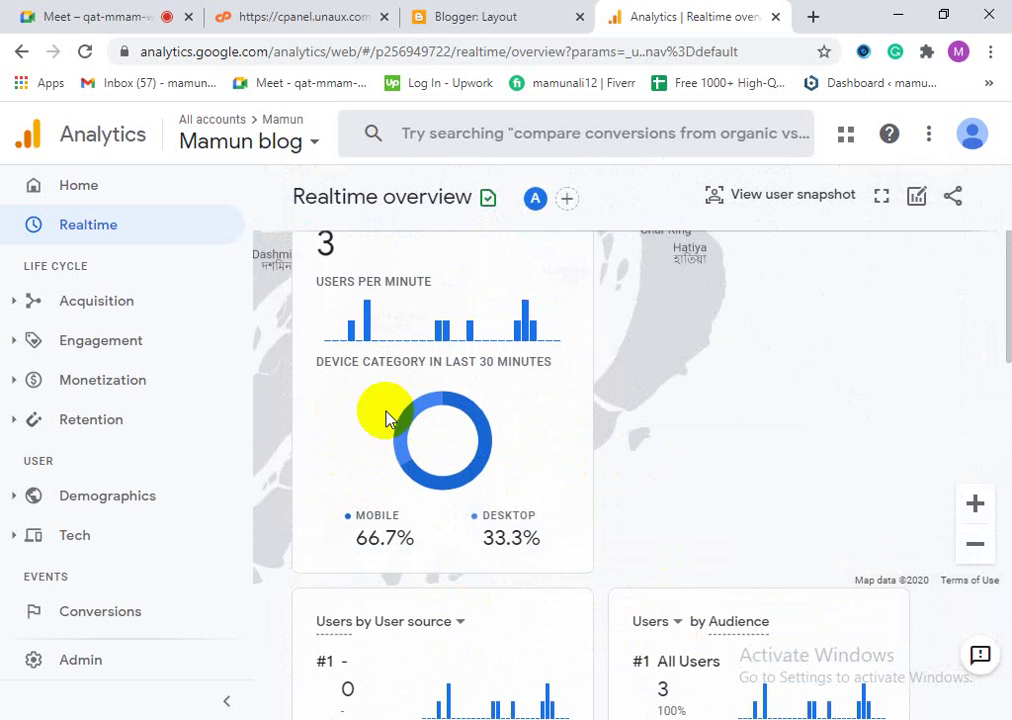
pyautogui.scroll(1, 599, 501)
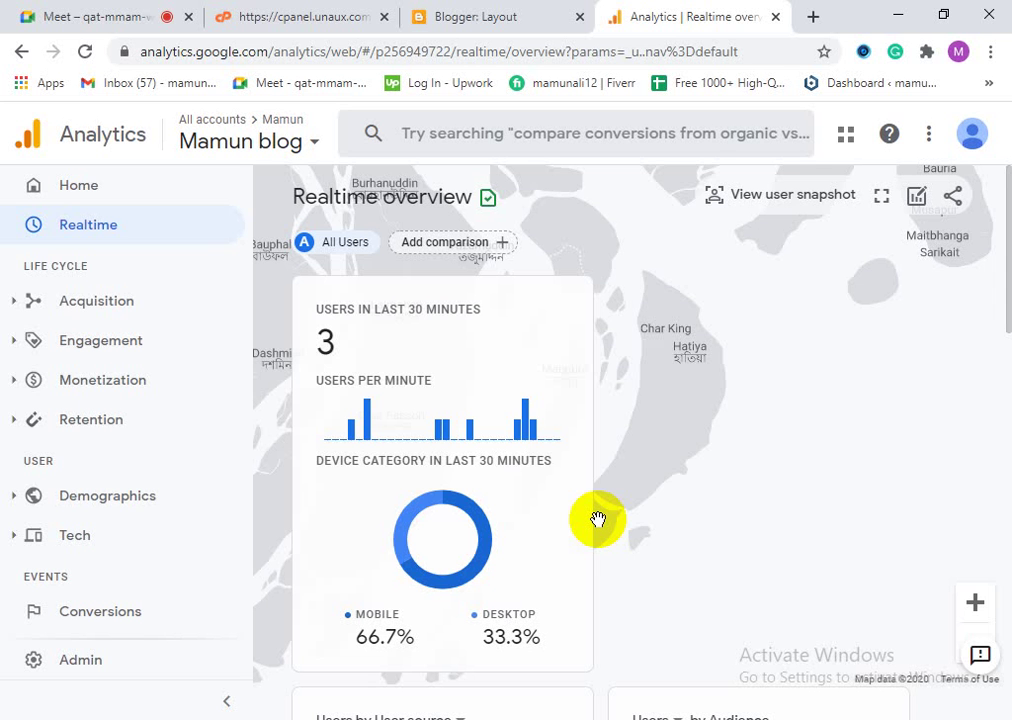
# Step: Close the Analytics realtime and Blogger Layout tabs
pyautogui.click(774, 17)
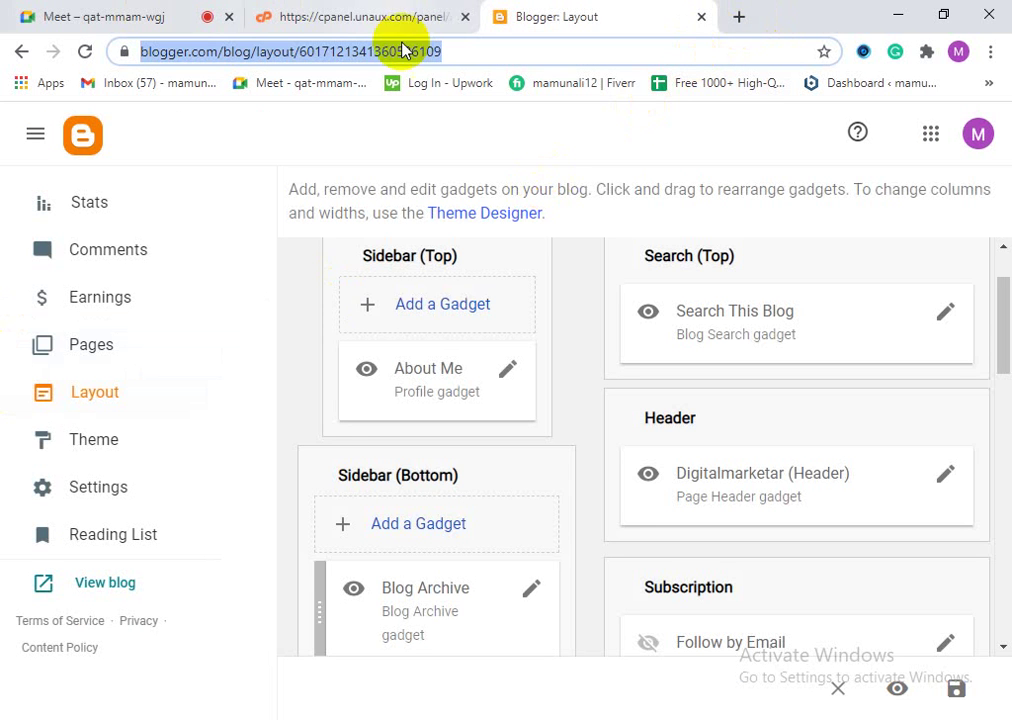
pyautogui.click(700, 17)
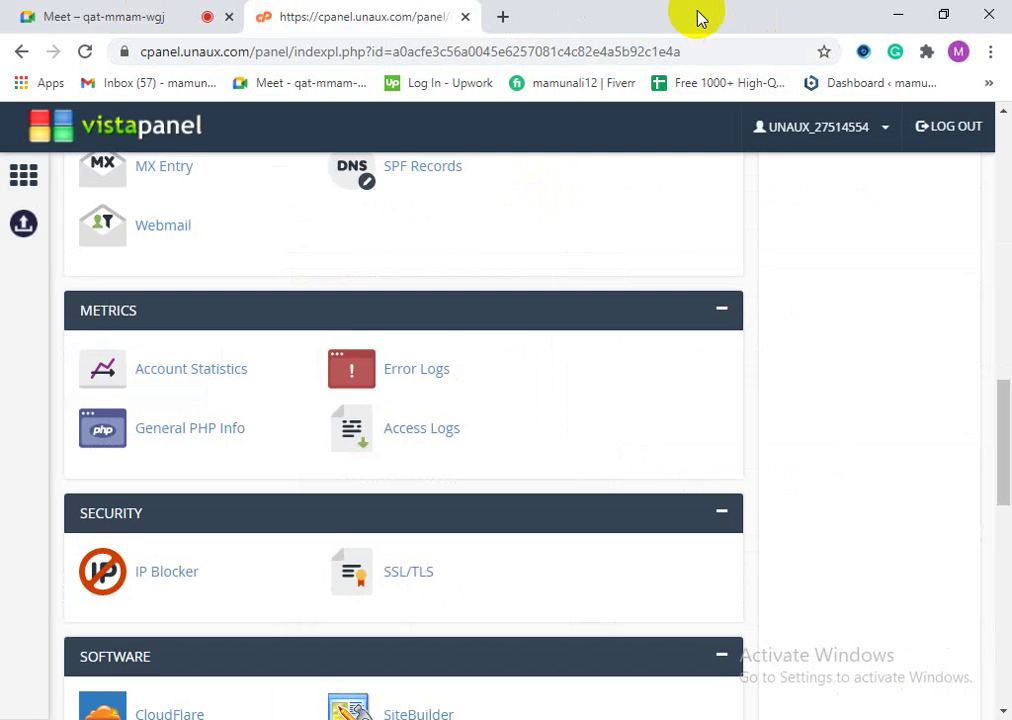
pyautogui.scroll(3, 187, 463)
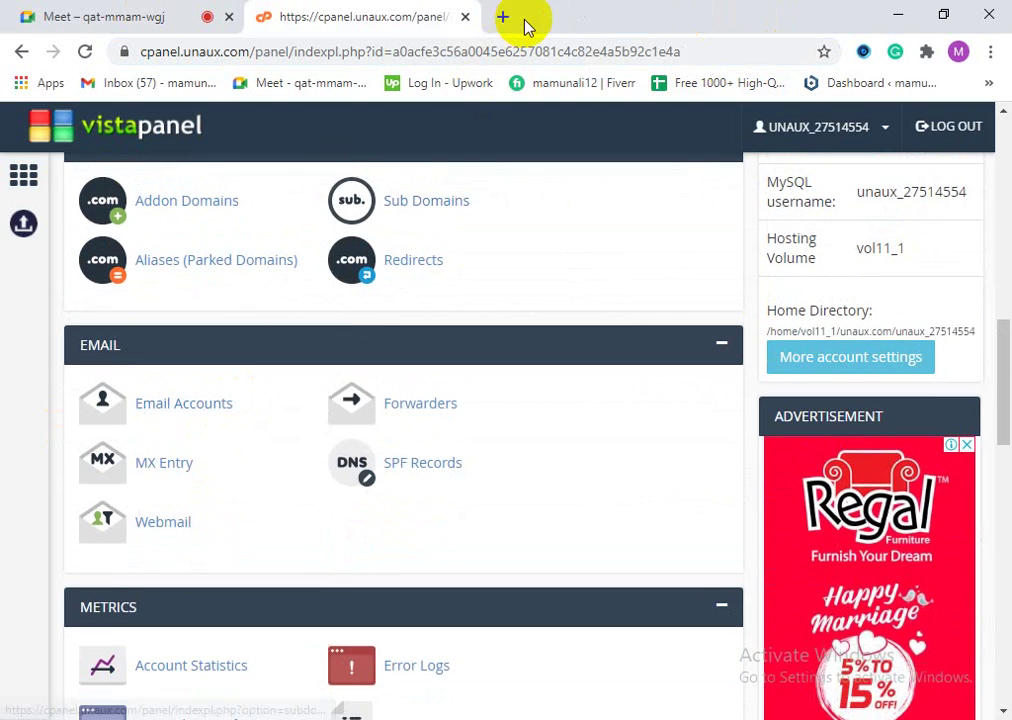
# Step: Load facebook.com in a new tab using the 'fa' address suggestion
pyautogui.click(503, 17)
pyautogui.write('fa')
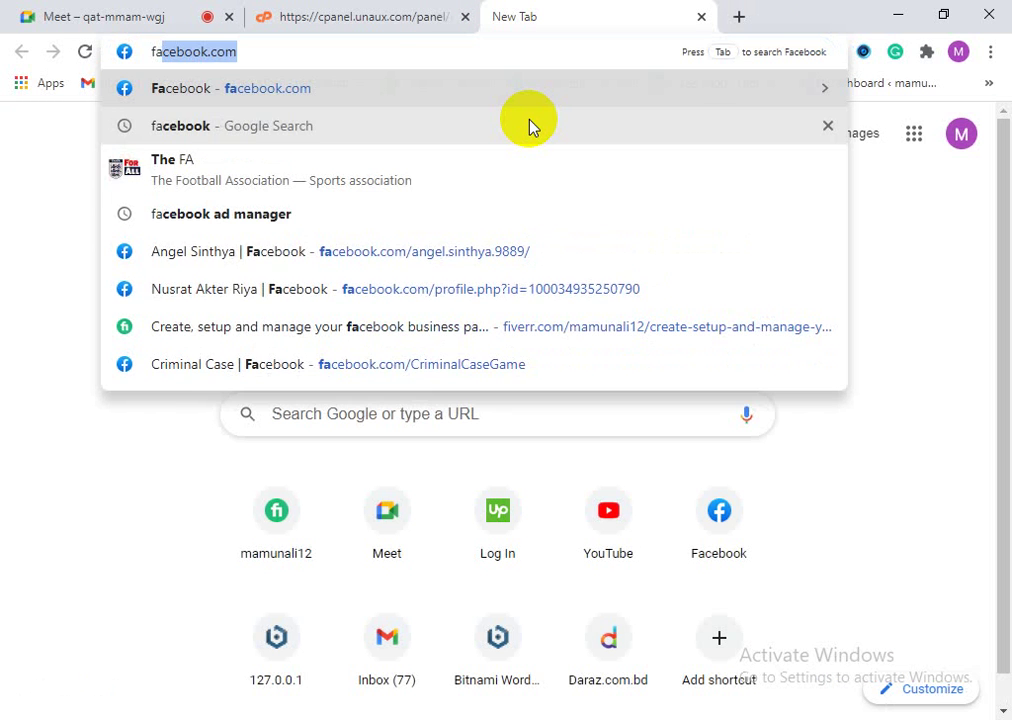
pyautogui.press('Return')
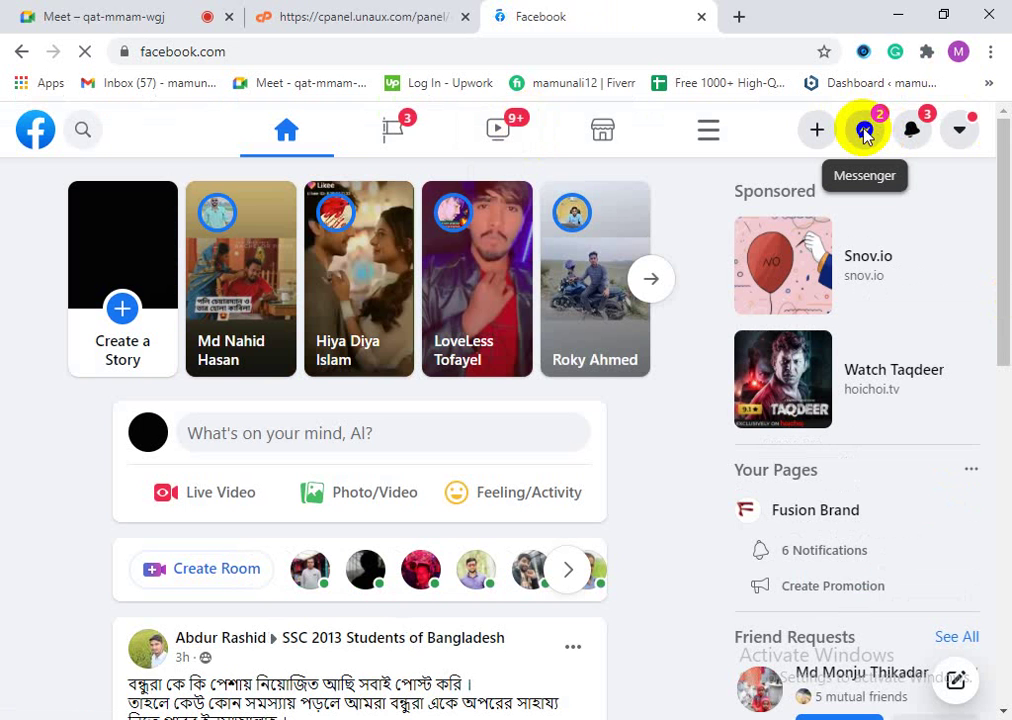
# Step: Show the Messenger chat list and close the hosting control panel tab
pyautogui.click(864, 131)
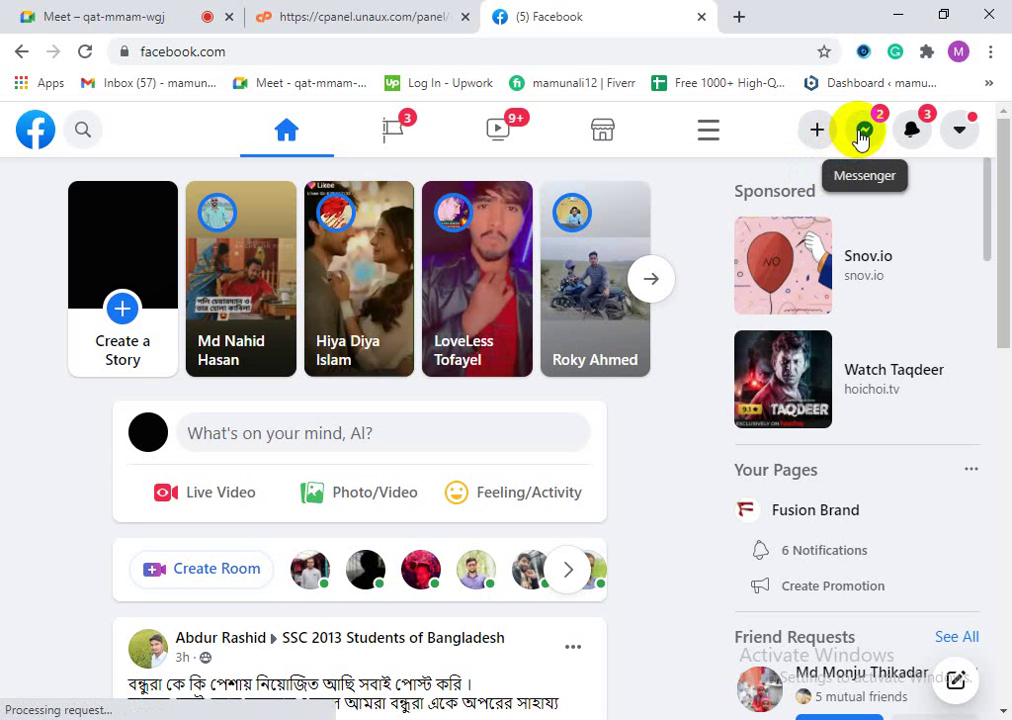
pyautogui.click(861, 135)
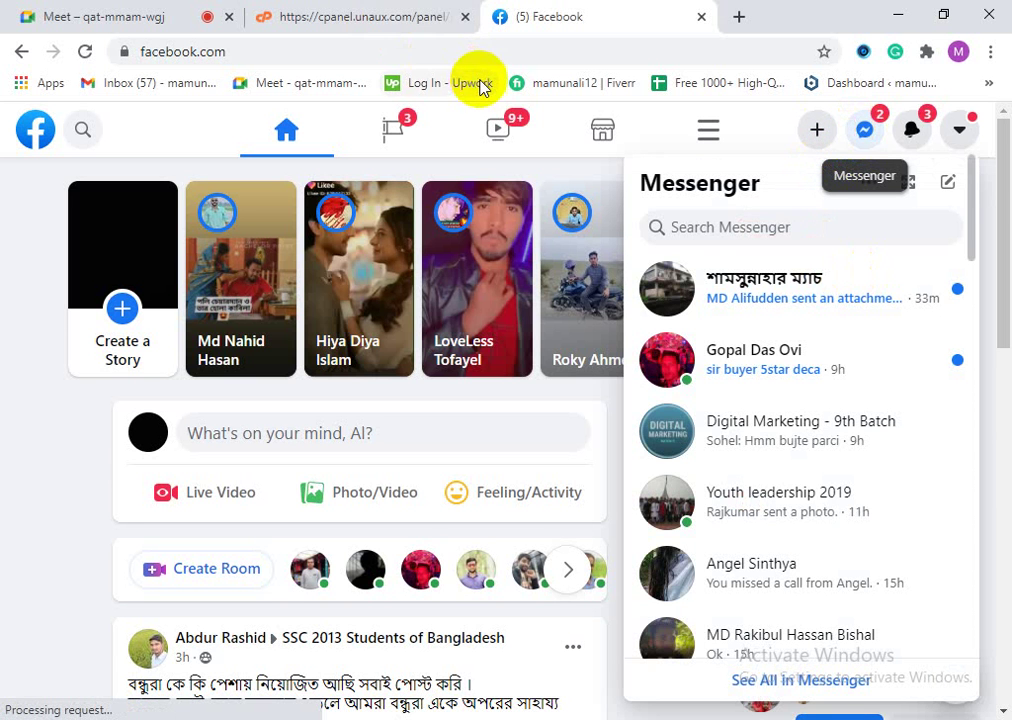
pyautogui.click(465, 18)
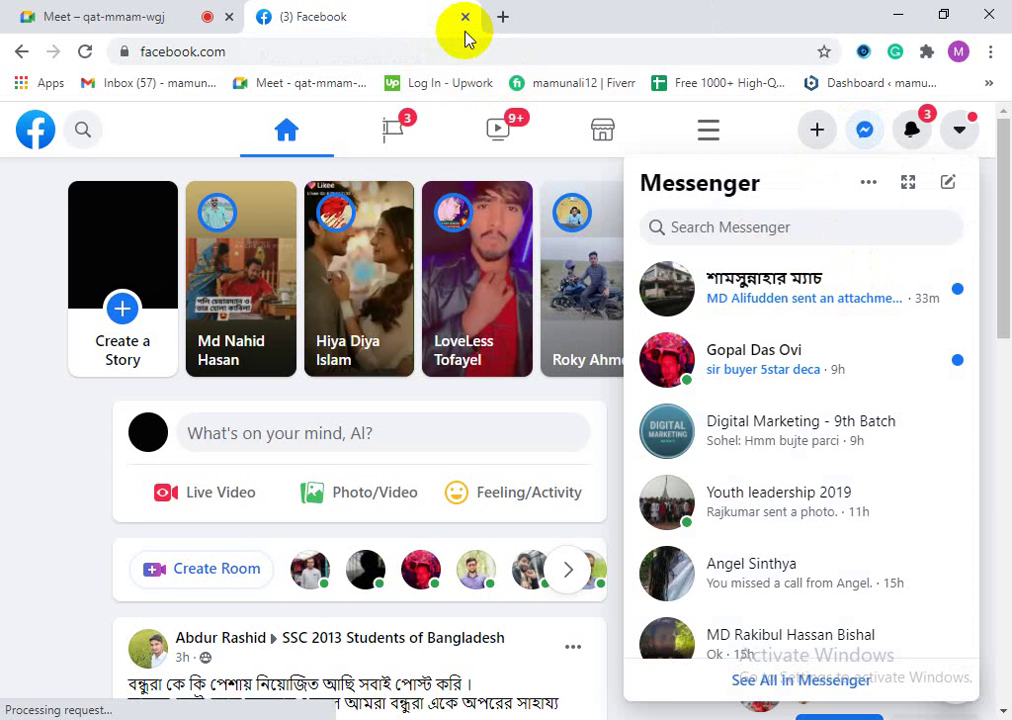